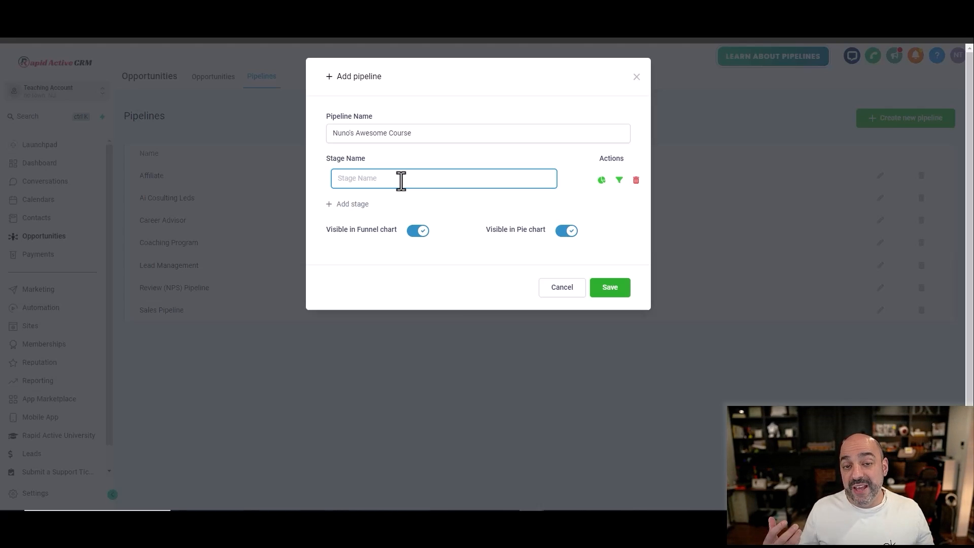
Step: Name the new pipeline's first stage Abandon Cart and add a second stage named Purchase
text(Aband)
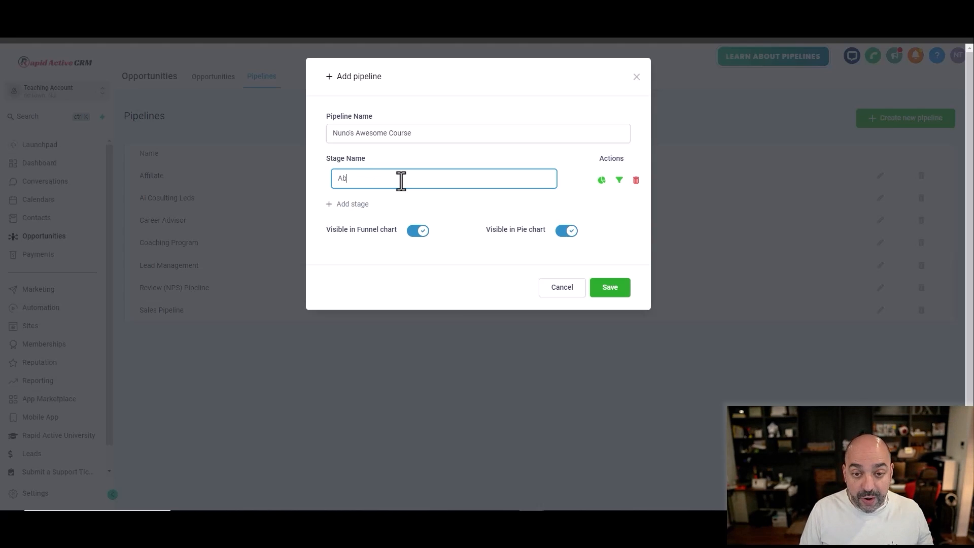
text(on Cart)
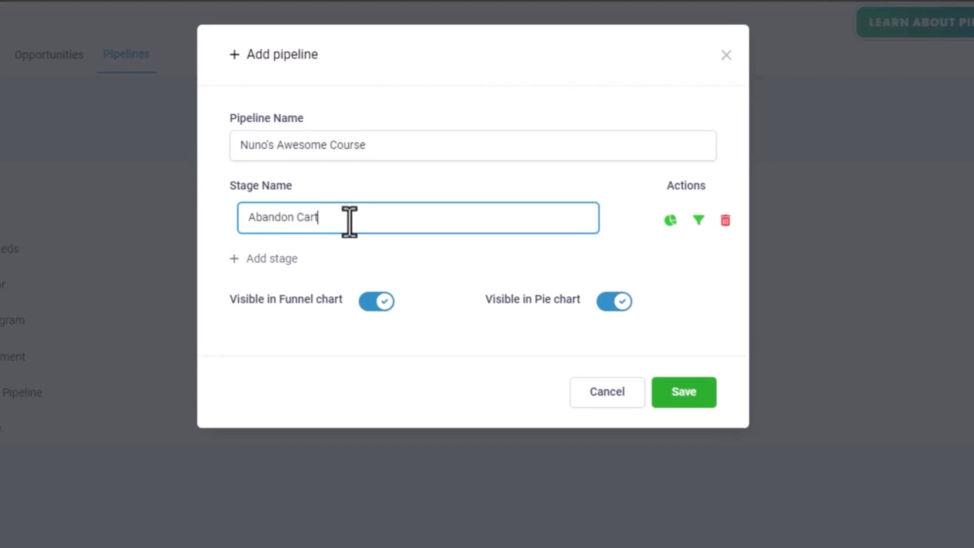
click(289, 261)
click(304, 258)
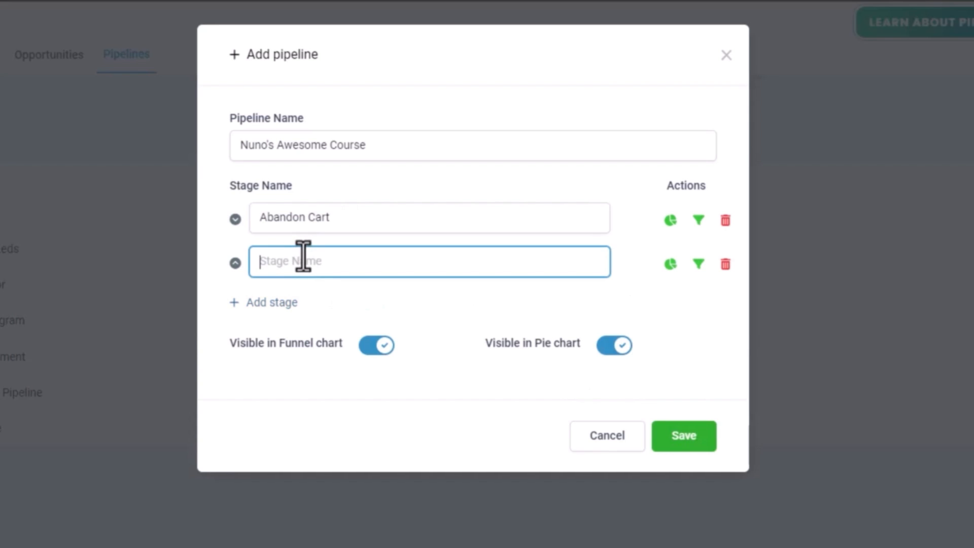
text(Purchase Teh)
key(BackSpace)
key(BackSpace)
key(BackSpace)
key(BackSpace)
text(N)
key(BackSpace)
key(BackSpace)
text(d Nuno)
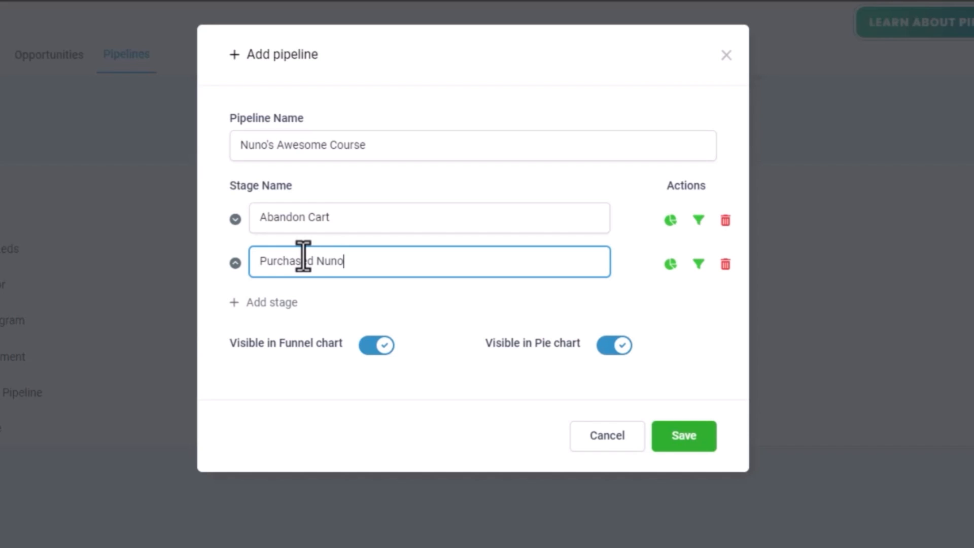
text('s Awesome)
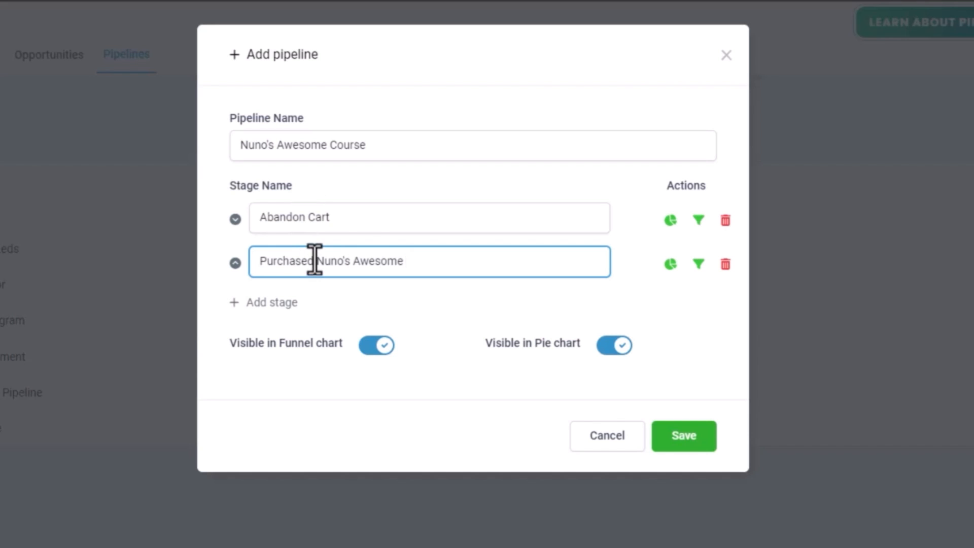
drag(315, 258, 530, 258)
key(BackSpace)
key(BackSpace)
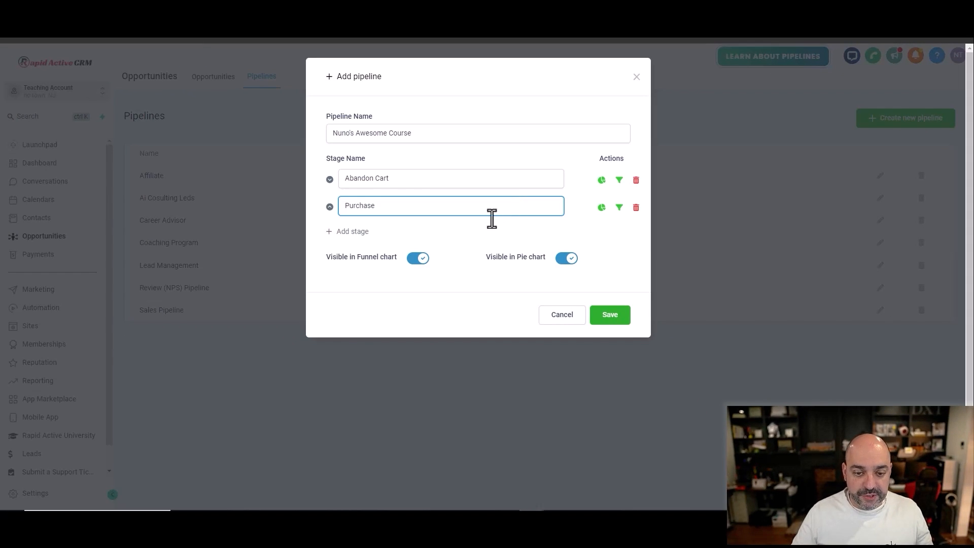
Step: Add a third stage named User Login and a fourth stage named Complete 1st
click(345, 241)
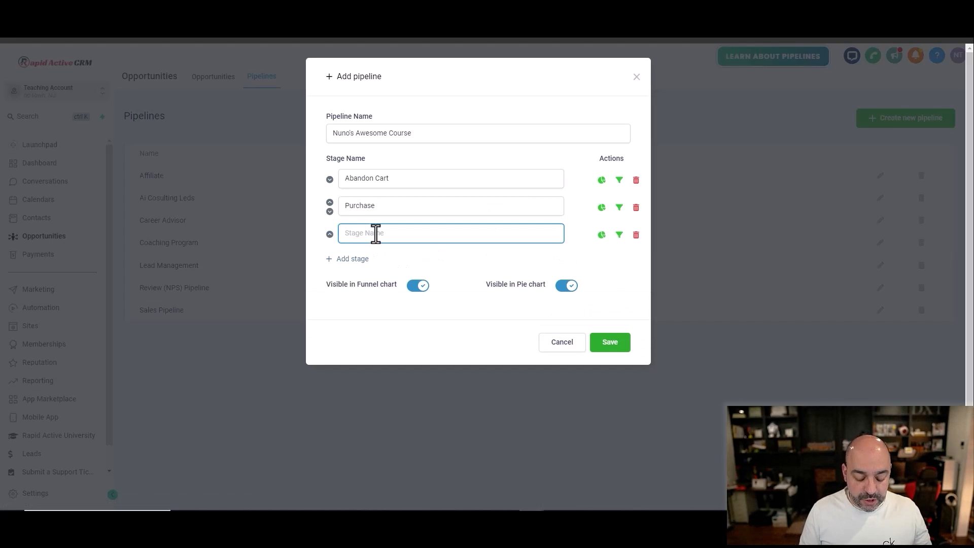
text(User Login)
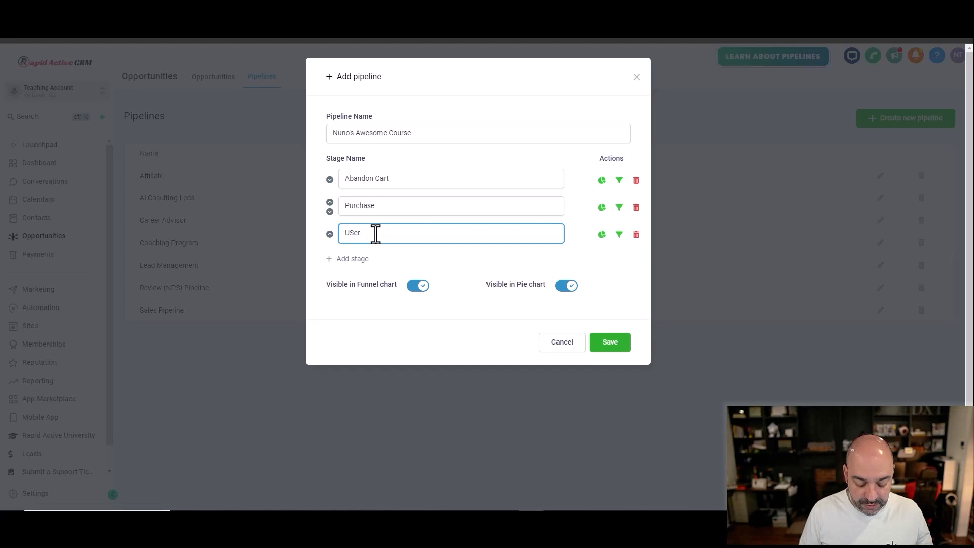
click(361, 259)
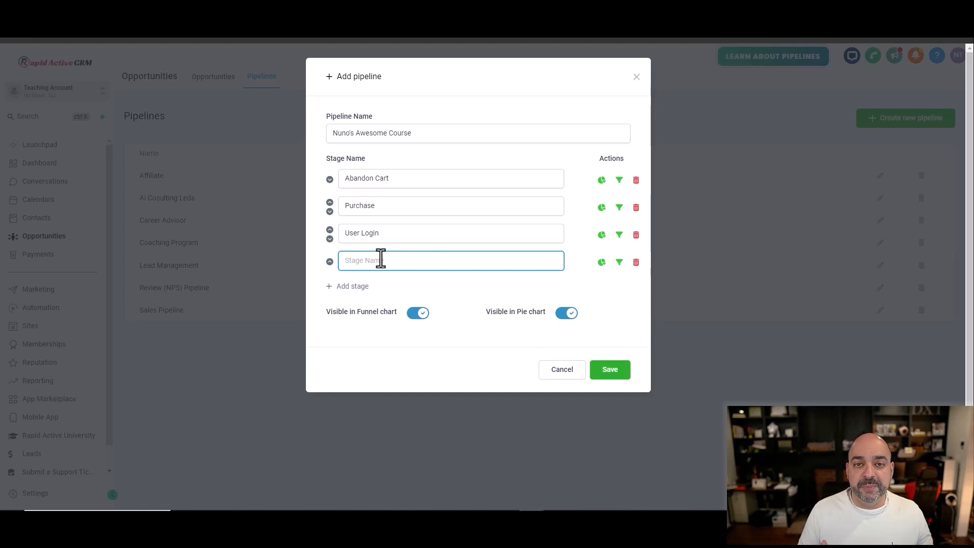
text(Complete 1st)
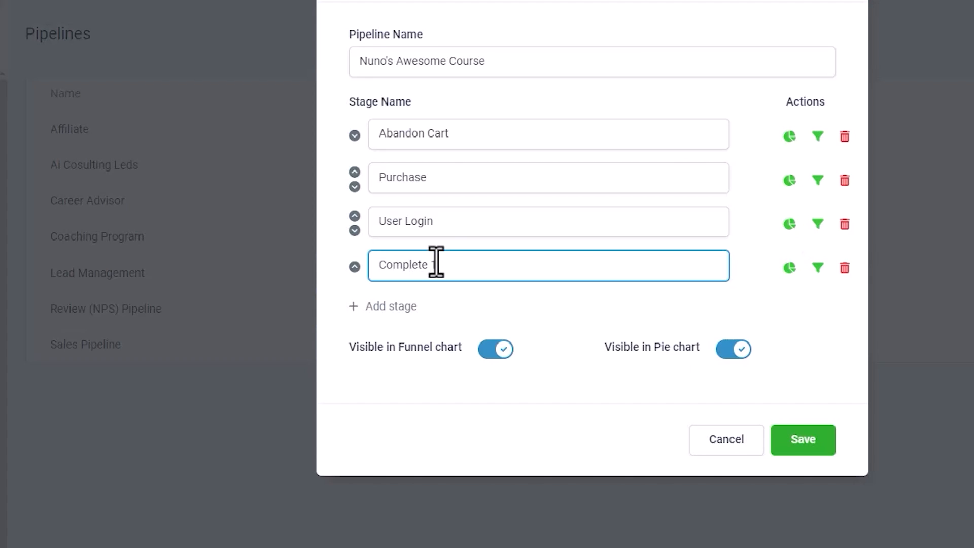
Step: Add two more stages named Complete 3rd and Refunds to the end of the pipeline
click(398, 306)
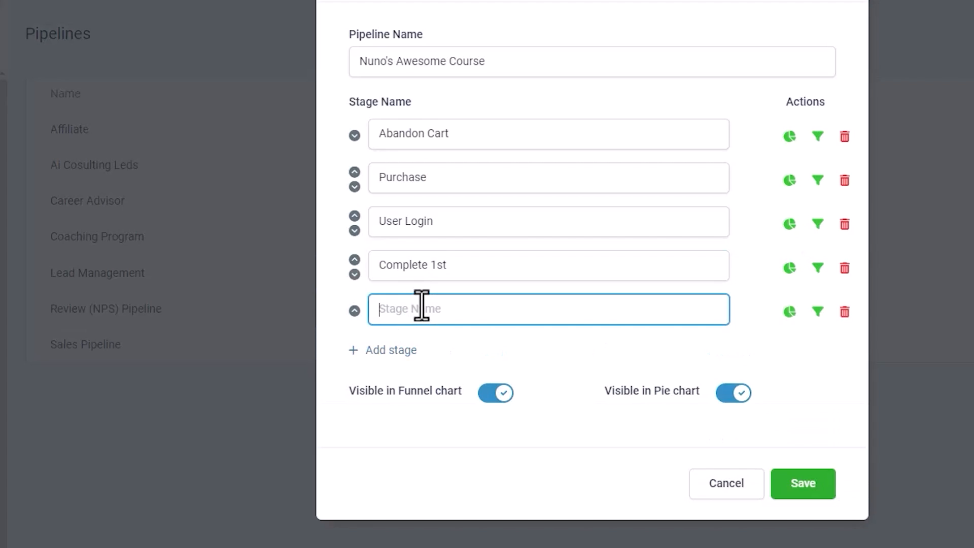
text(Complete 3rd)
click(385, 351)
text(Refunds)
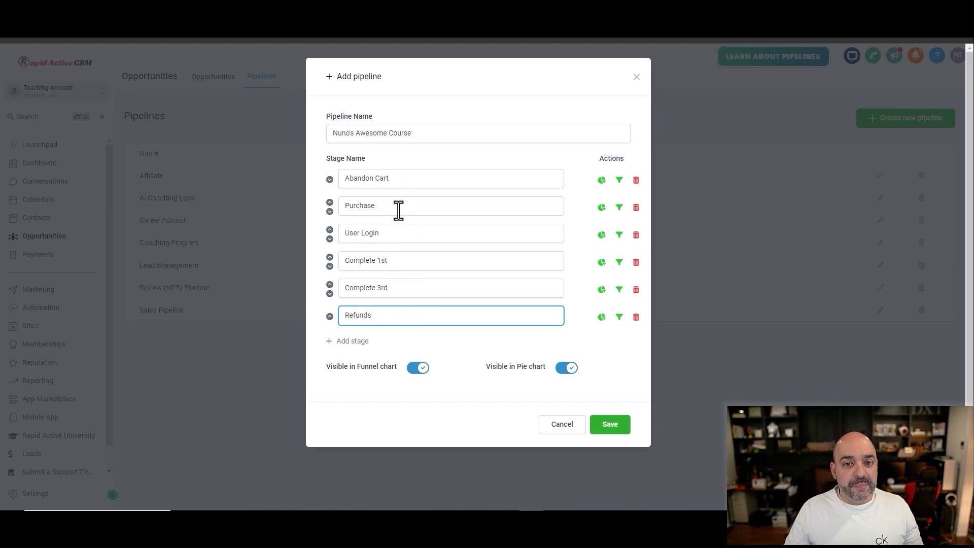
Step: Rename the User Login stage to First User Login and save the pipeline
click(344, 233)
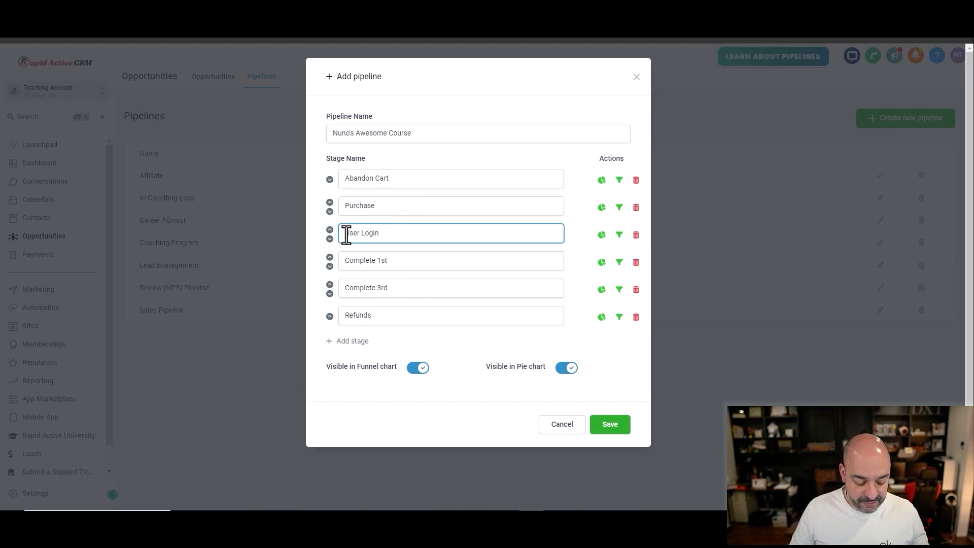
text(First)
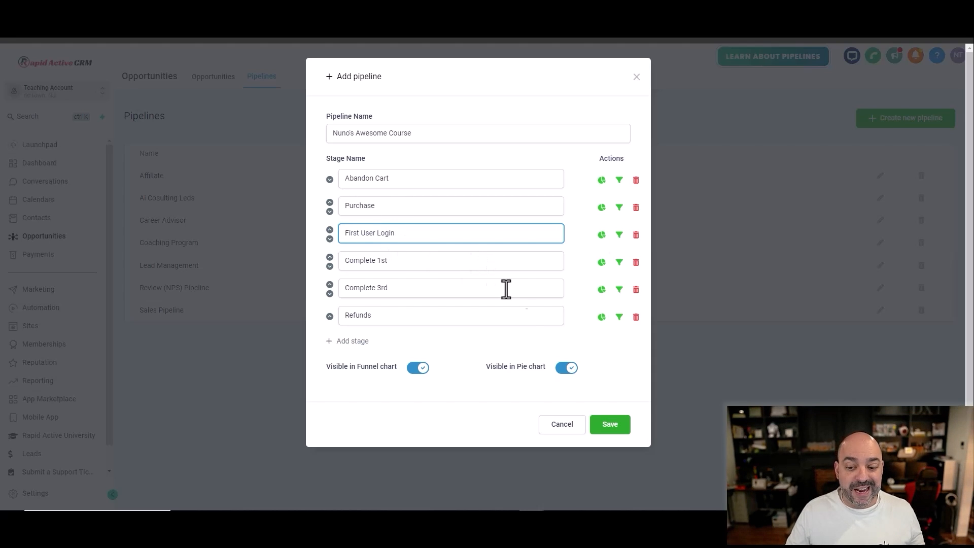
click(609, 428)
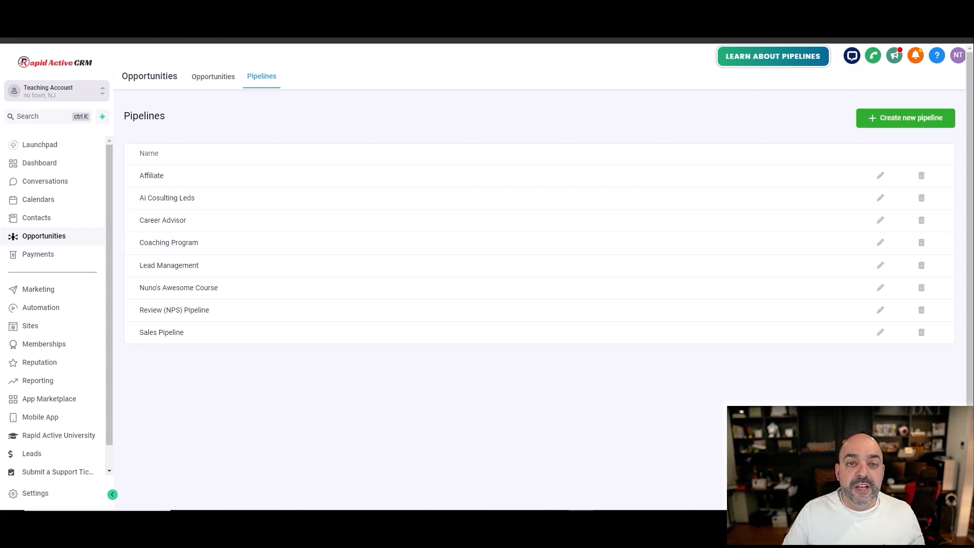
Step: Switch to Cloudflare and open the DNS records of automatedmarketer.co
click(172, 7)
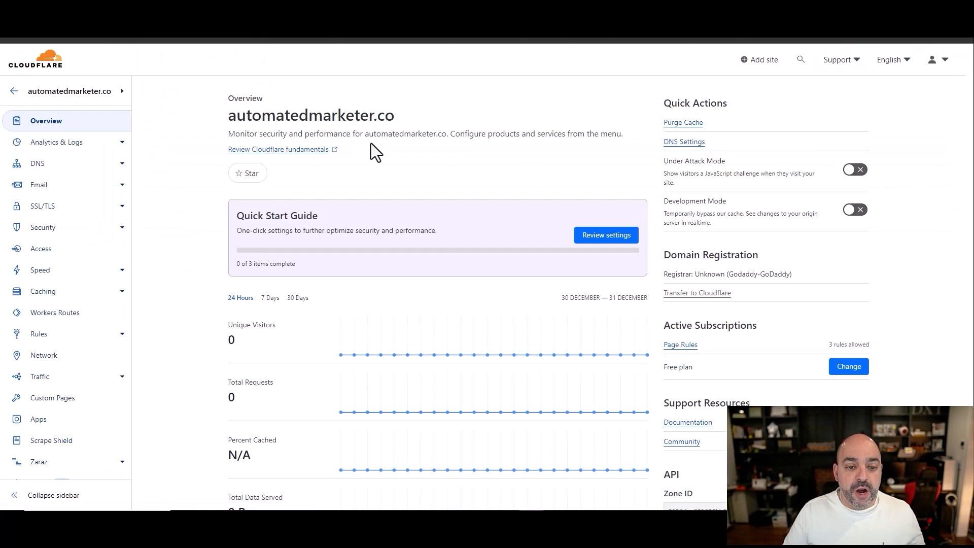
click(94, 165)
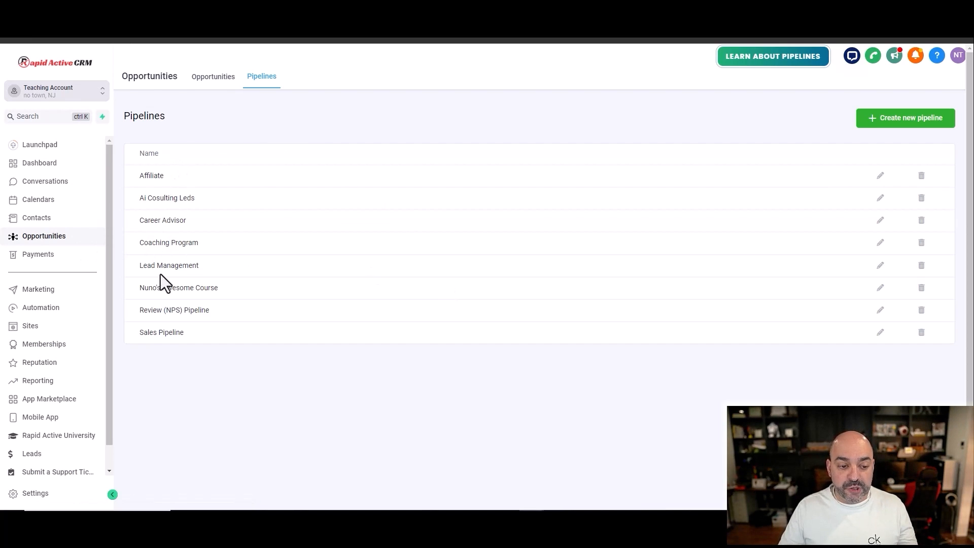
Step: Return to Rapid Active CRM and open the custom domain settings for the membership courses
drag(224, 288, 138, 287)
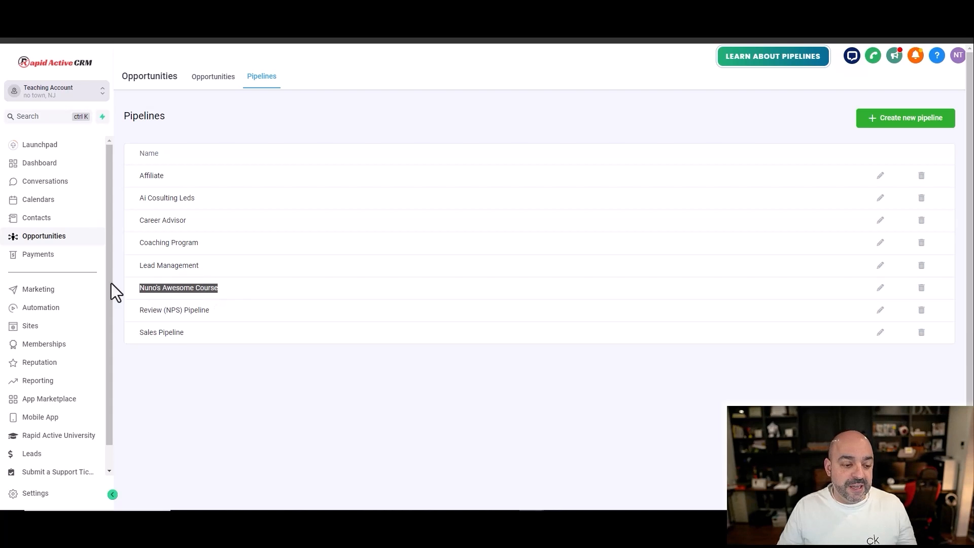
click(51, 347)
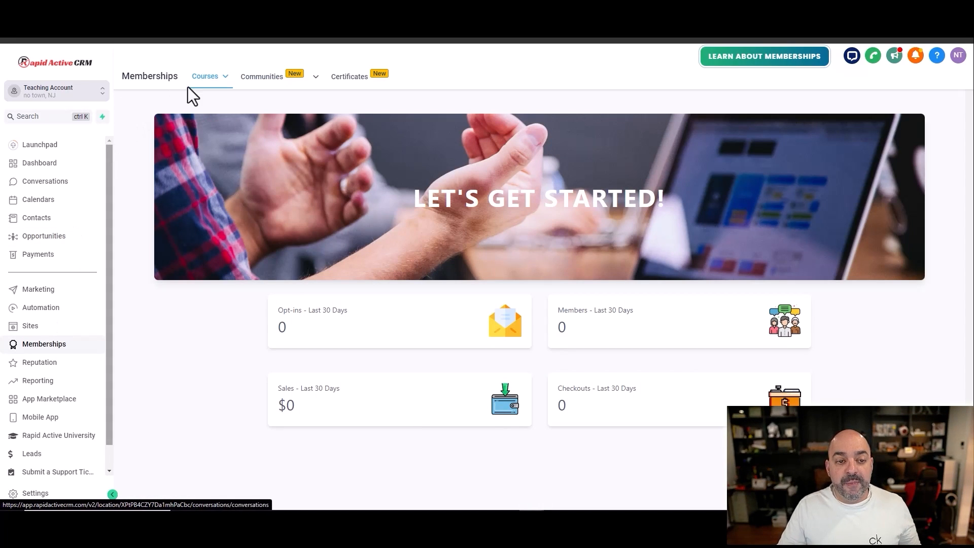
mouse_move(207, 75)
click(208, 173)
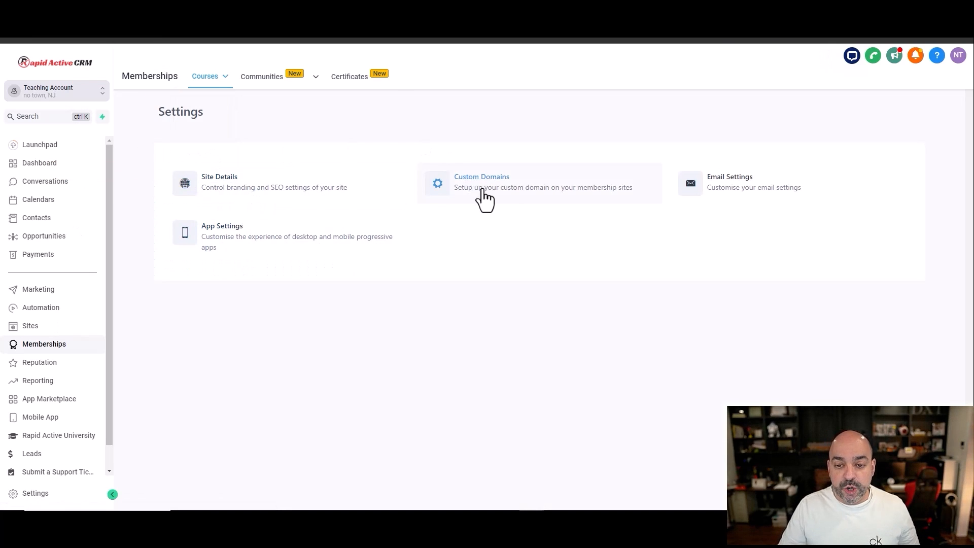
click(482, 192)
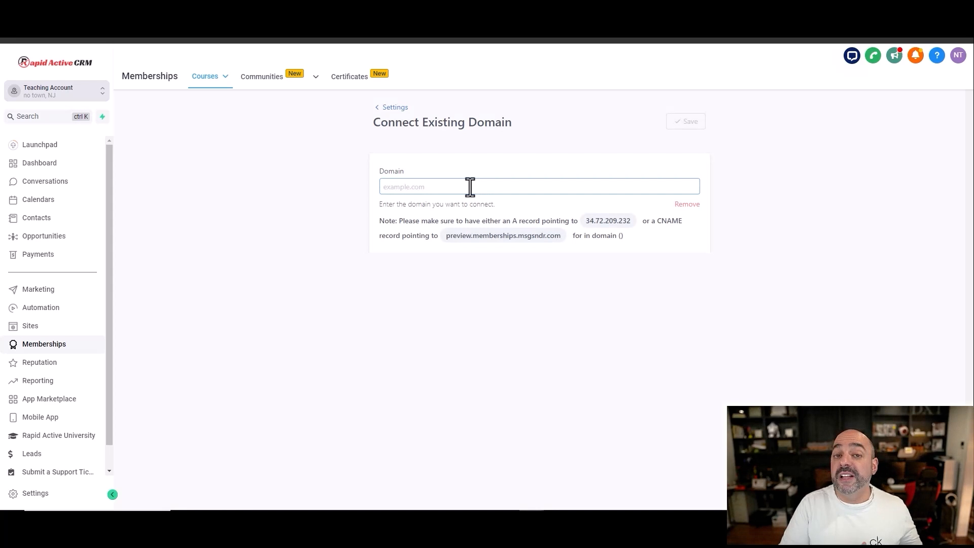
Step: Enter members.automatedmarketer.co as the membership domain, copying the root domain from Cloudflare's DNS page
click(466, 186)
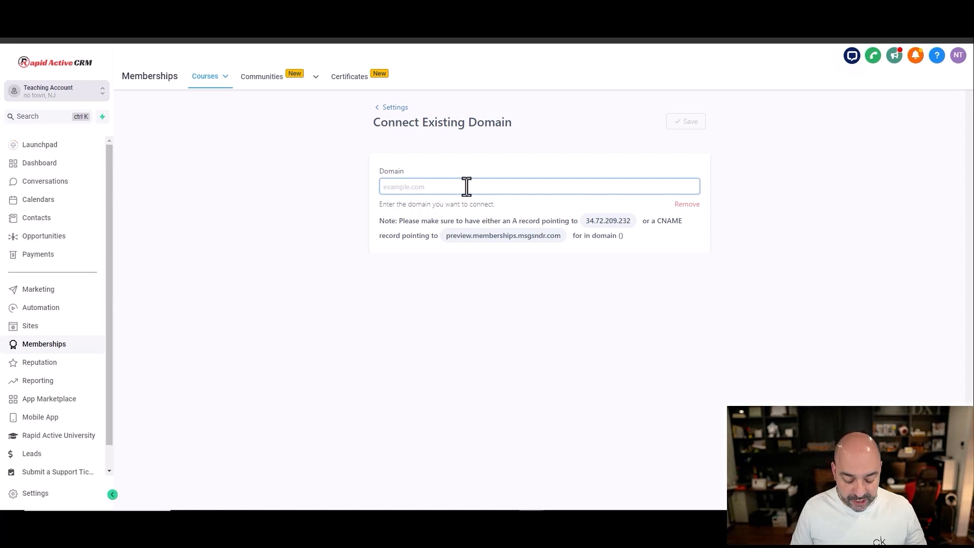
text(members.)
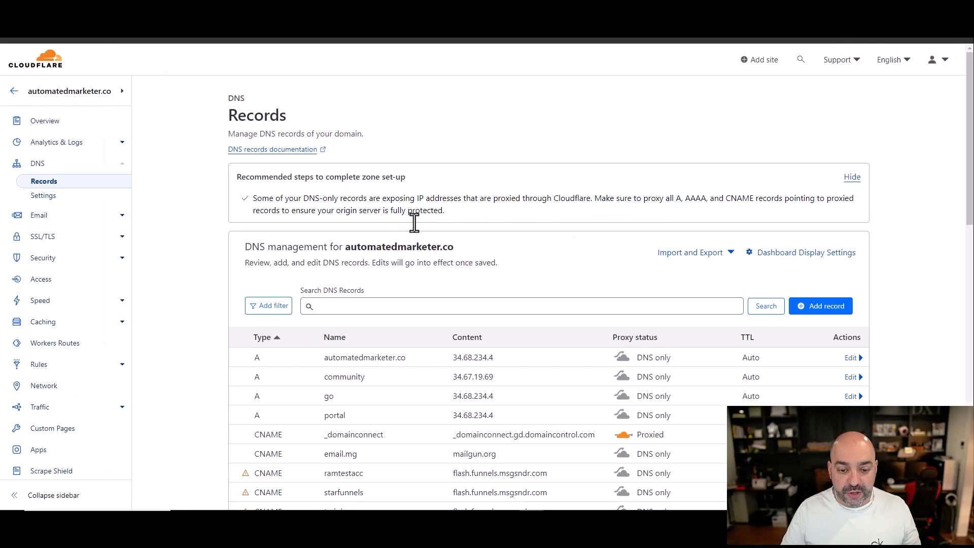
drag(453, 247, 345, 248)
click(472, 242)
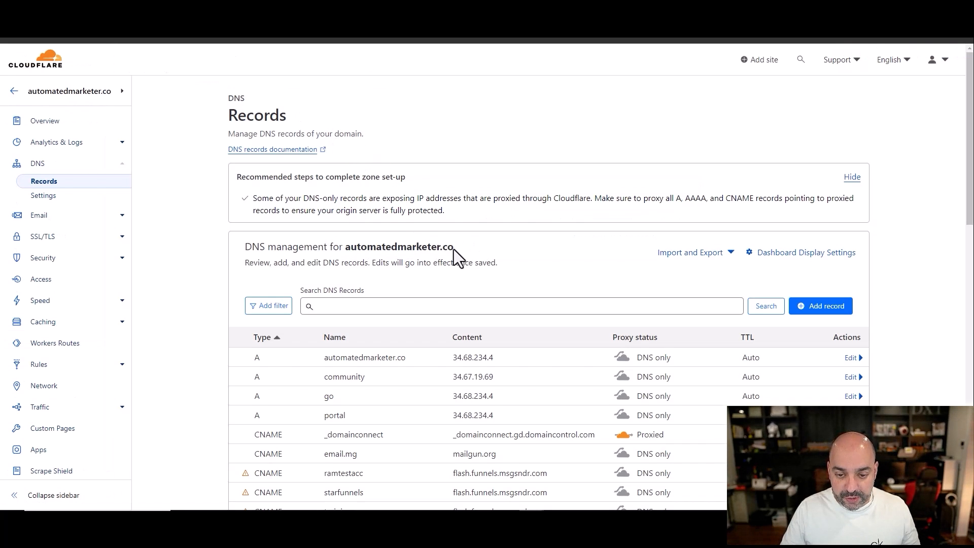
drag(454, 249, 344, 248)
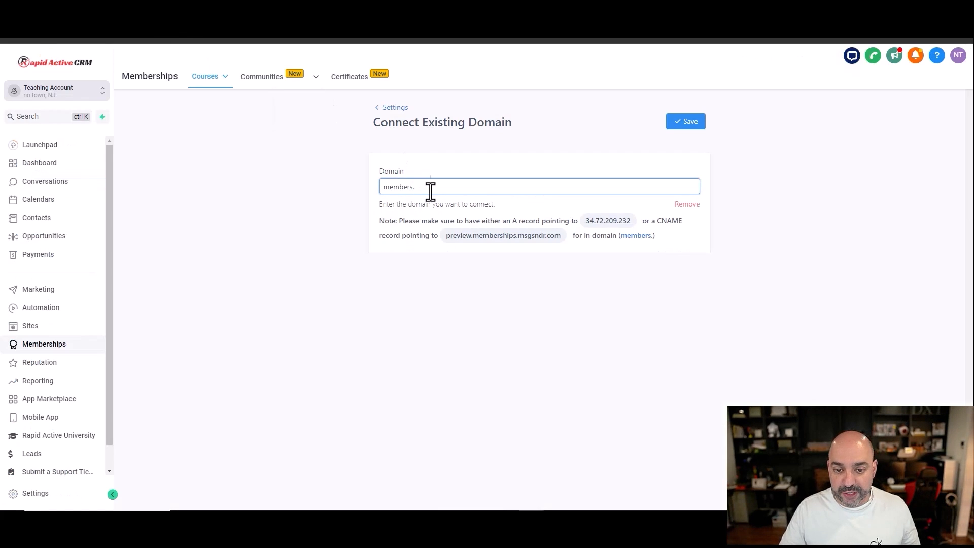
text(automatedmarketer.co)
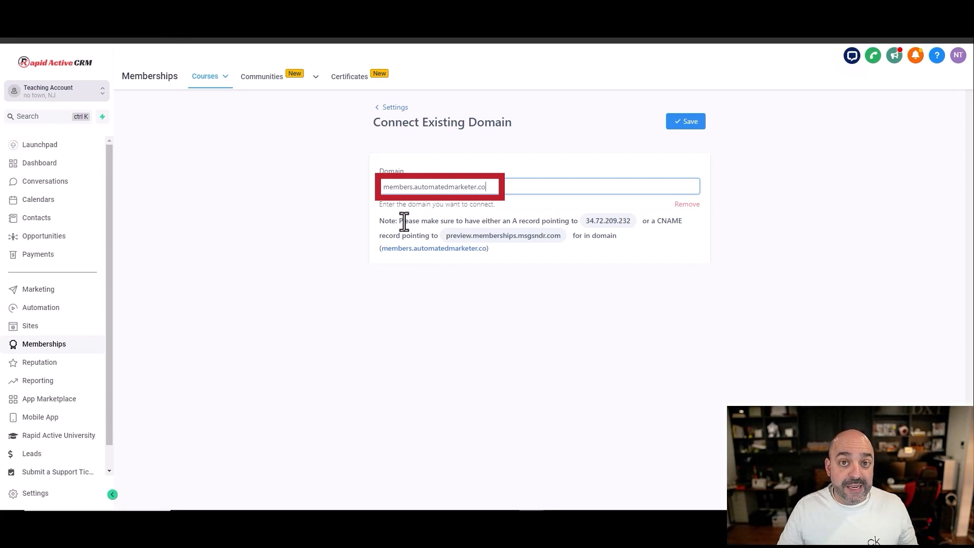
Step: Check the A record note in the domain settings, and start a new CNAME record in Cloudflare
drag(399, 222, 591, 227)
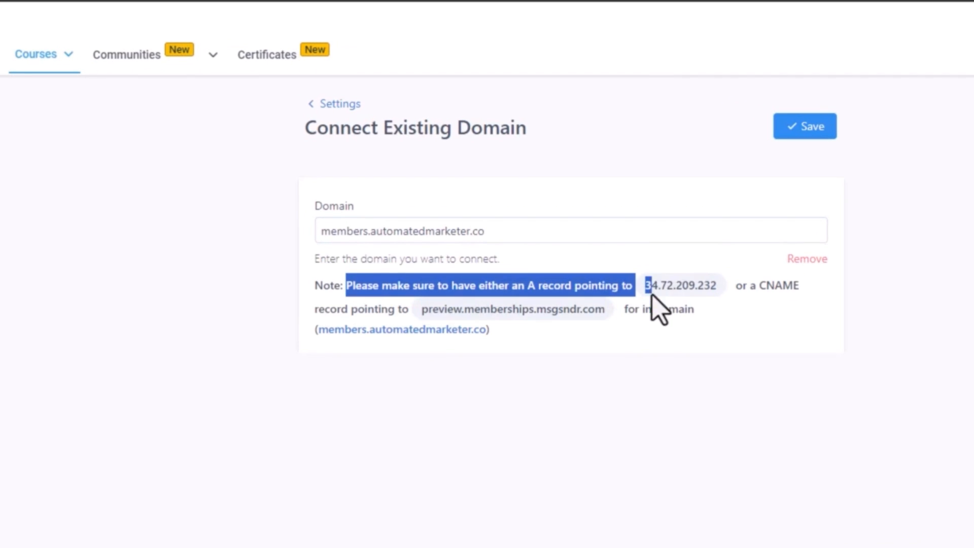
drag(651, 295, 717, 285)
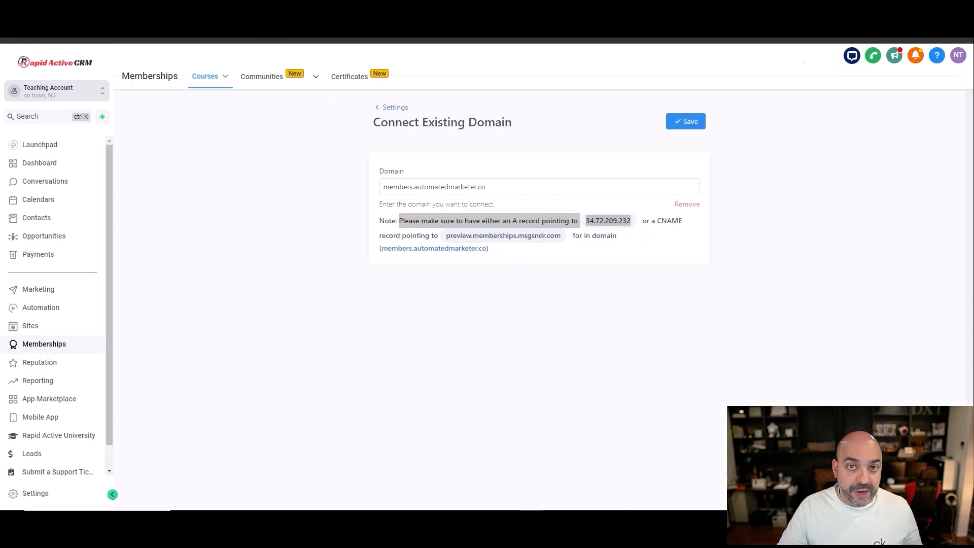
key(ctrl+Tab)
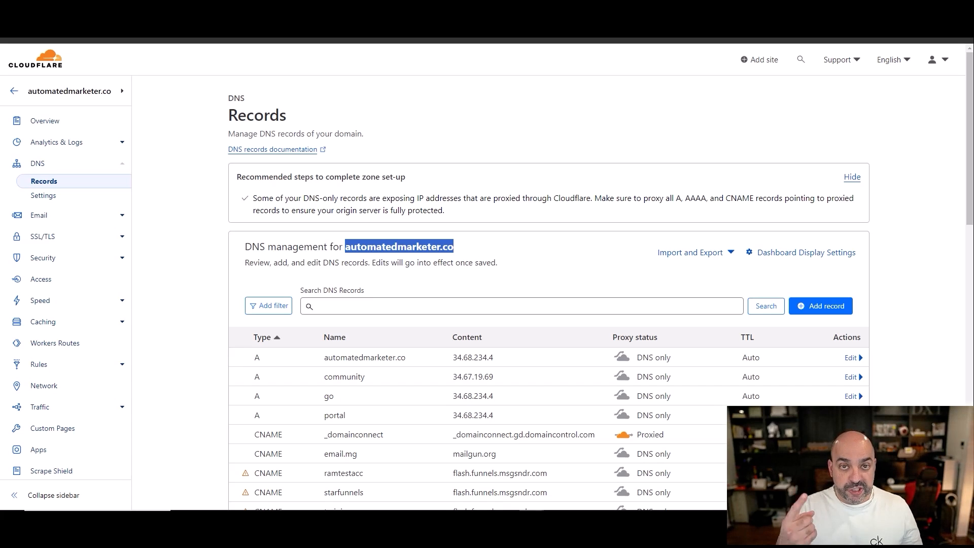
click(825, 308)
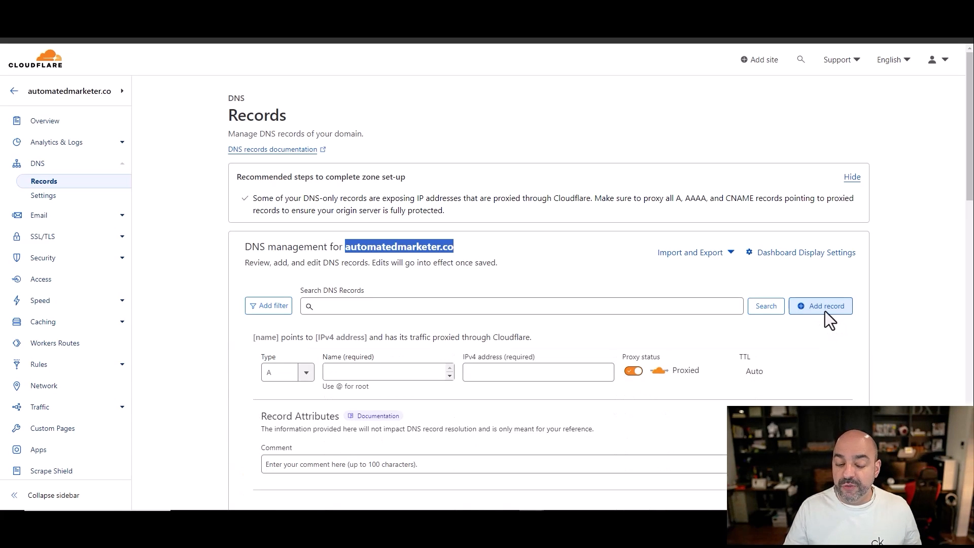
scroll(230, 281, down, 4)
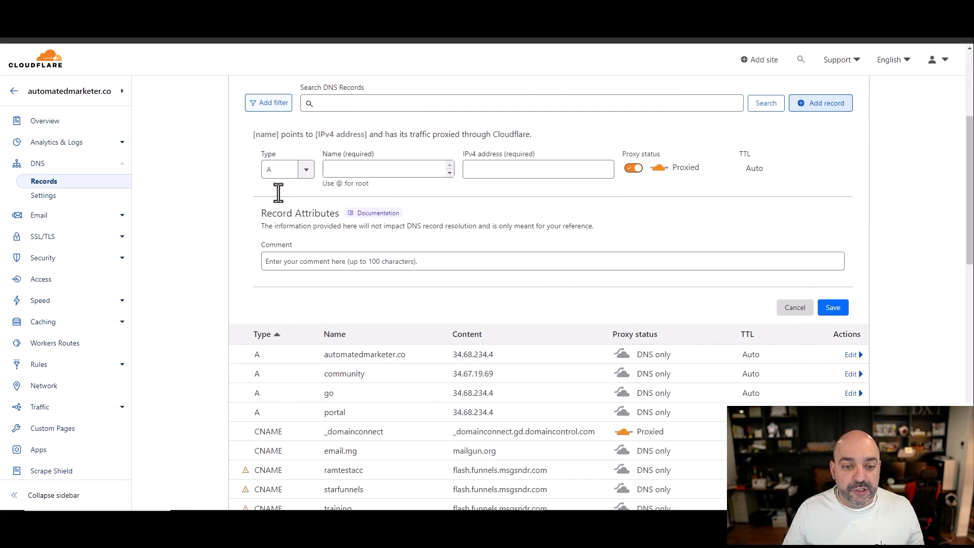
click(301, 169)
click(285, 266)
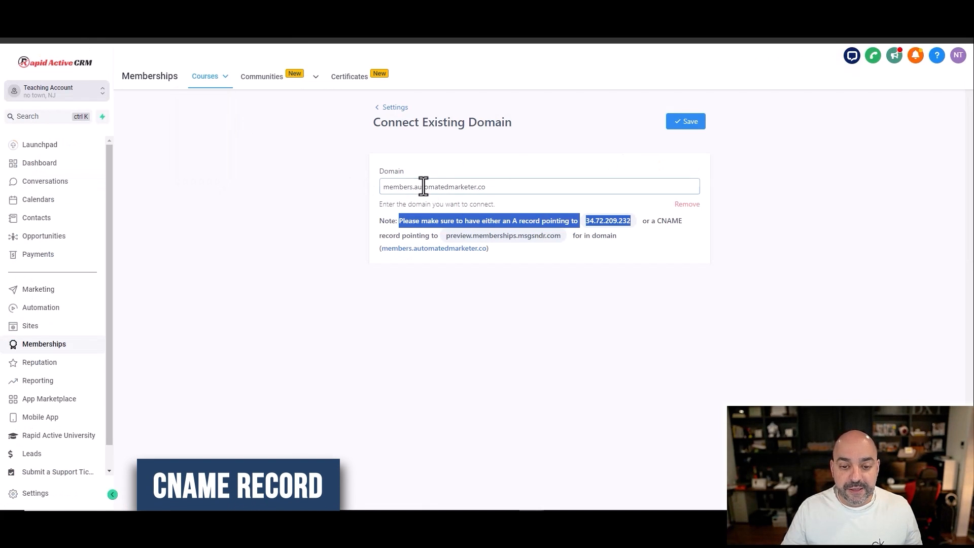
Step: Copy the subdomain members from the CRM's domain setting into the new CNAME record's name in Cloudflare
click(422, 187)
drag(412, 186, 377, 188)
key(ctrl+c)
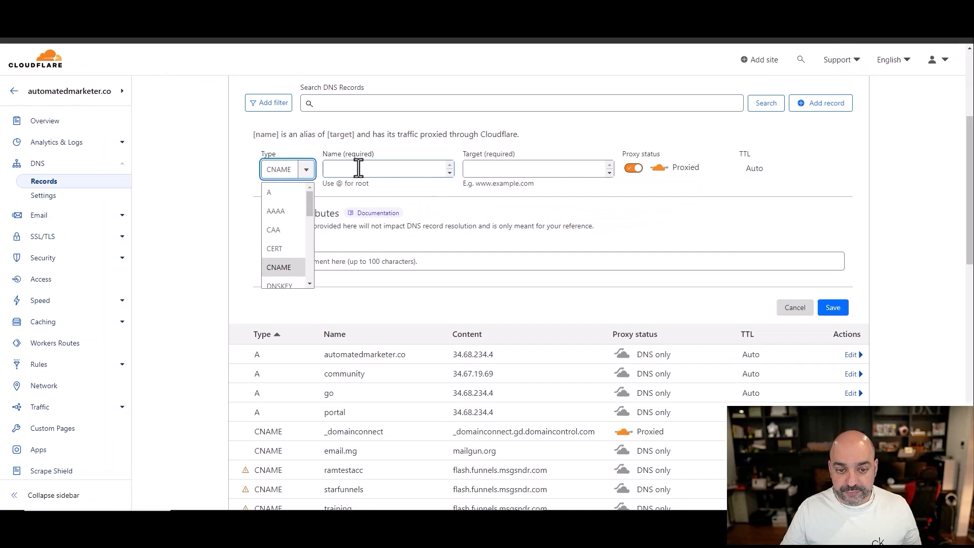
click(357, 167)
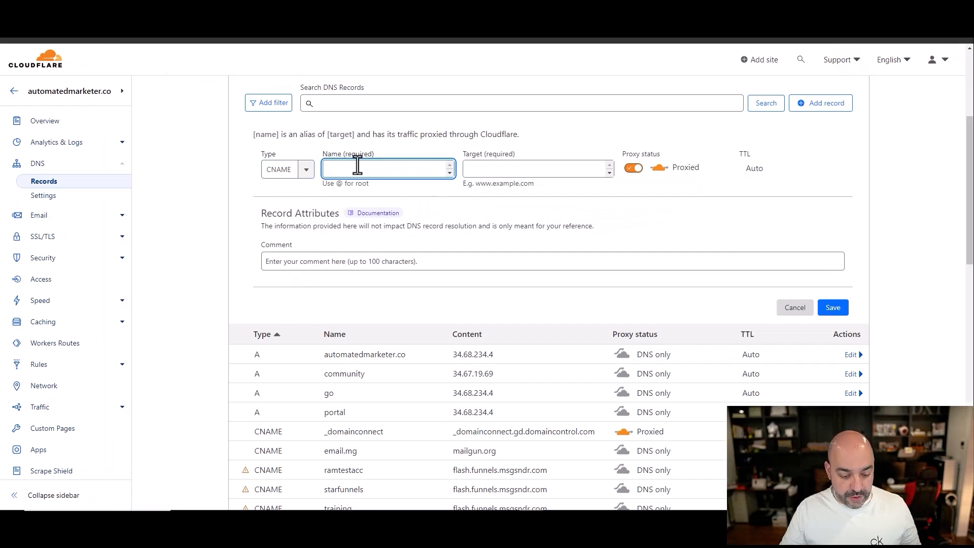
key(ctrl+v)
Step: Copy preview.memberships.msgsndr.com from the CRM's domain note into the target of the new CNAME record in Cloudflare
click(515, 168)
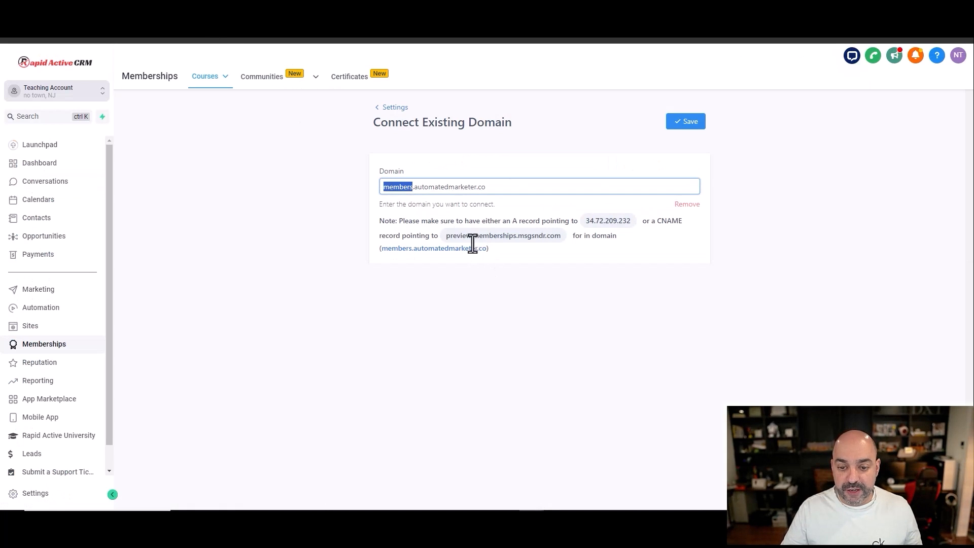
drag(446, 238, 578, 248)
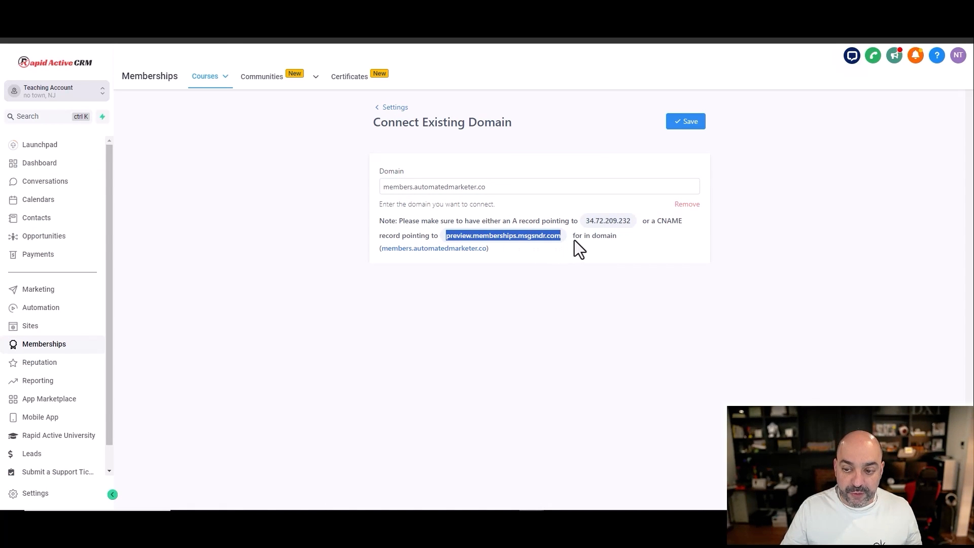
double_click(665, 221)
mouse_move(446, 235)
mouse_down()
mouse_move(495, 244)
mouse_move(603, 221)
mouse_move(442, 236)
mouse_up()
double_click(518, 222)
click(521, 236)
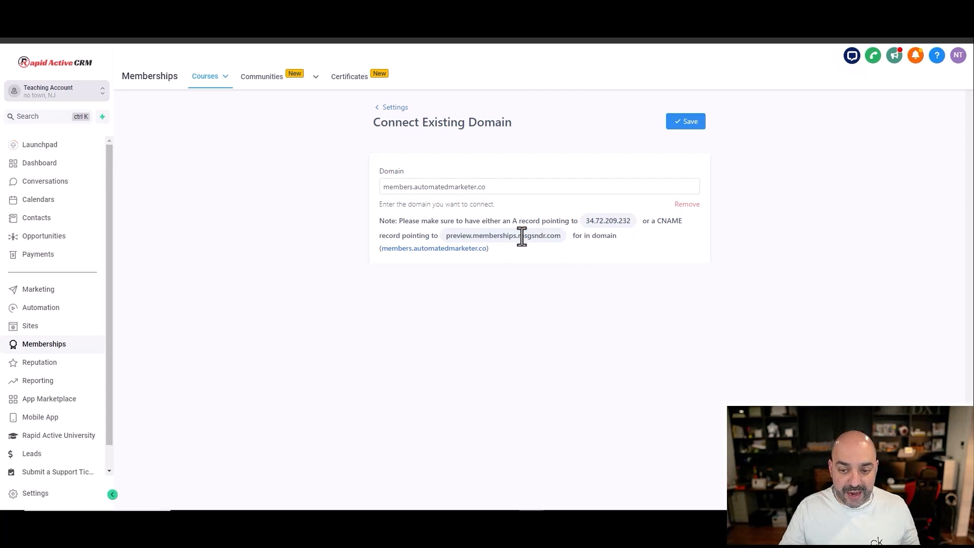
drag(558, 236, 445, 241)
key(ctrl+c)
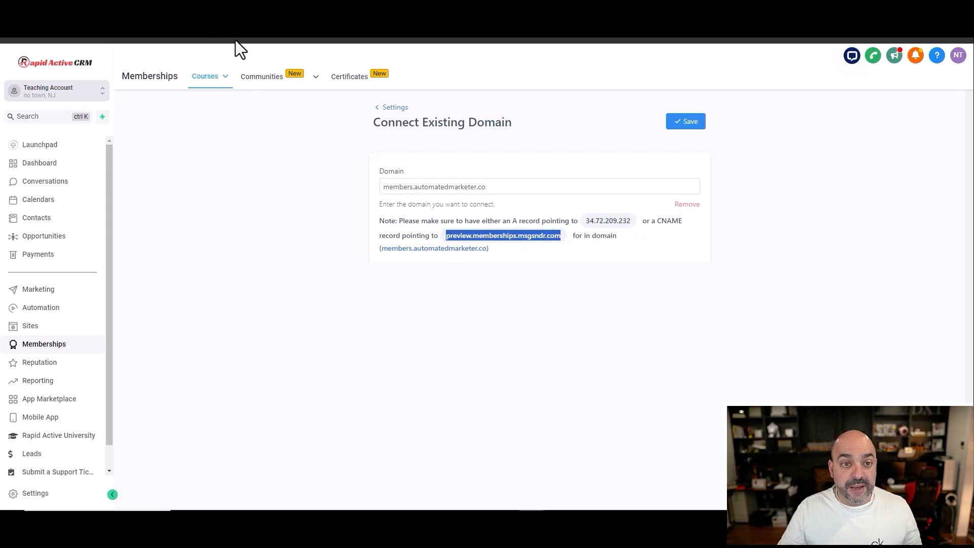
click(229, 10)
click(508, 171)
key(ctrl+v)
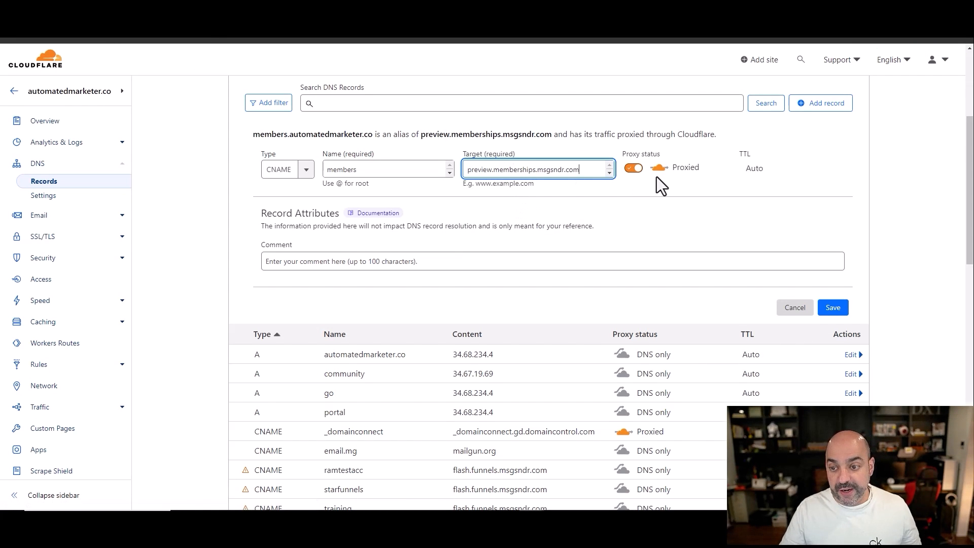
Step: Switch the members CNAME record's proxy status to DNS only, recheck its name, and save the record
click(634, 169)
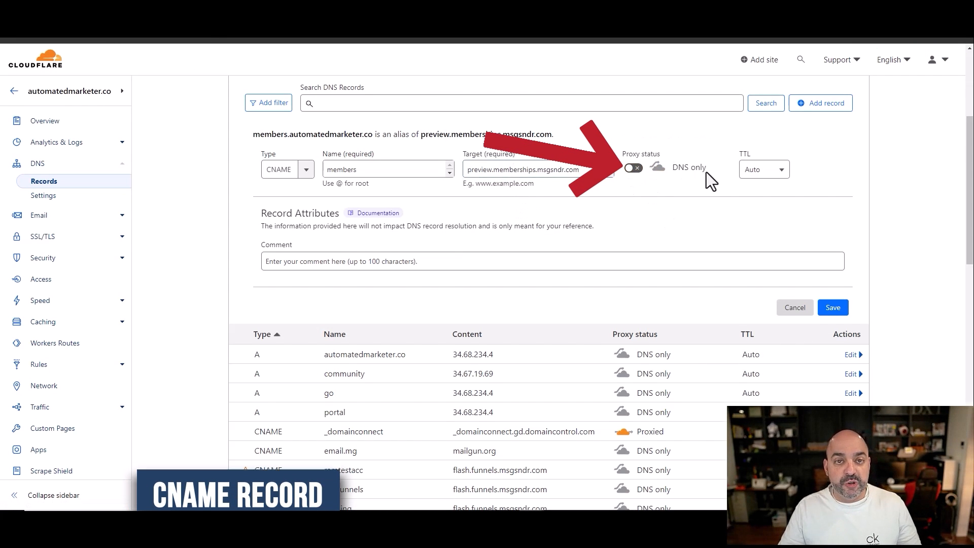
double_click(431, 168)
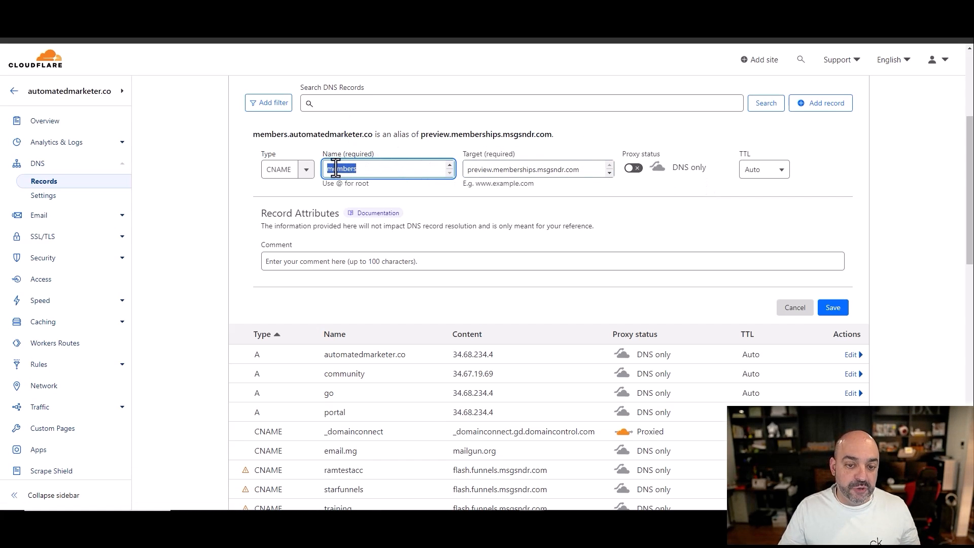
click(274, 10)
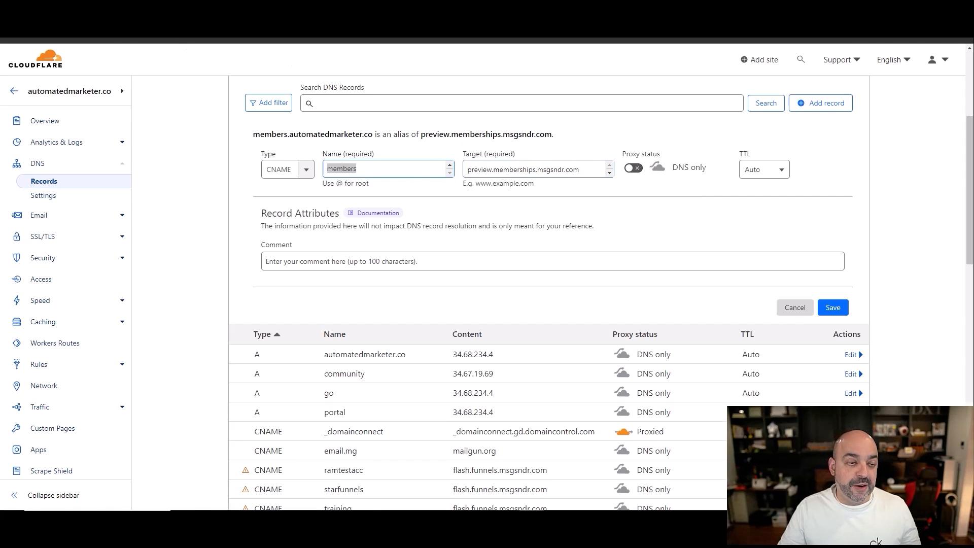
click(223, 10)
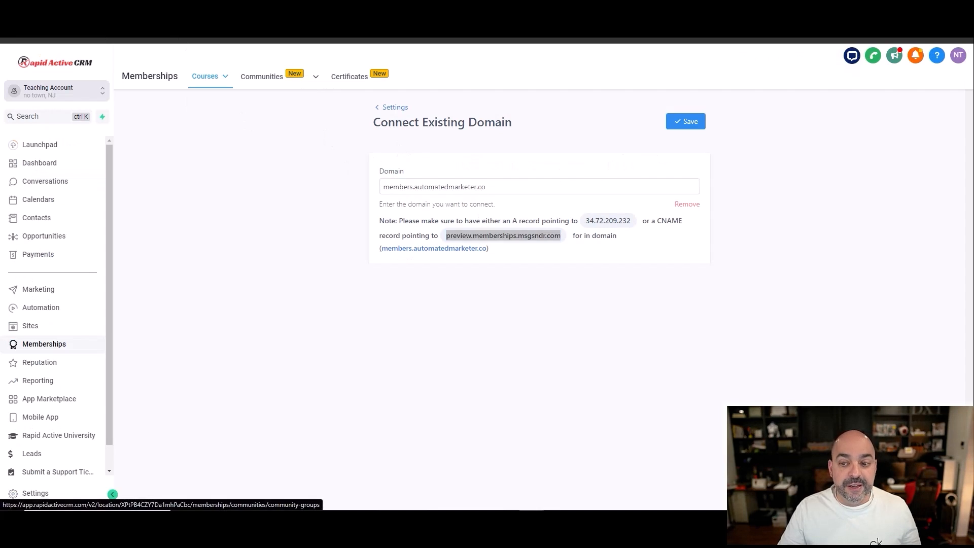
click(832, 307)
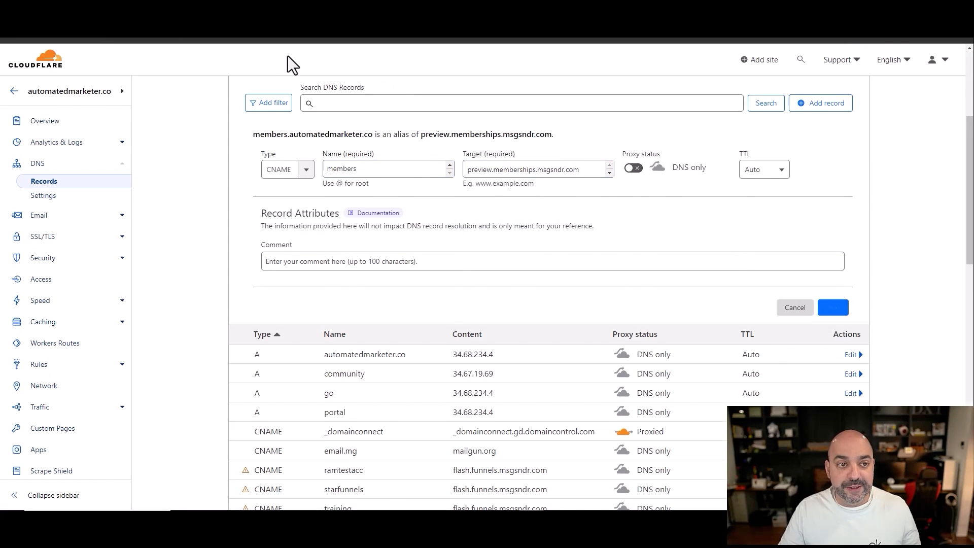
Step: Return to Rapid Active CRM, save the custom membership domain, and open the course products page
click(124, 20)
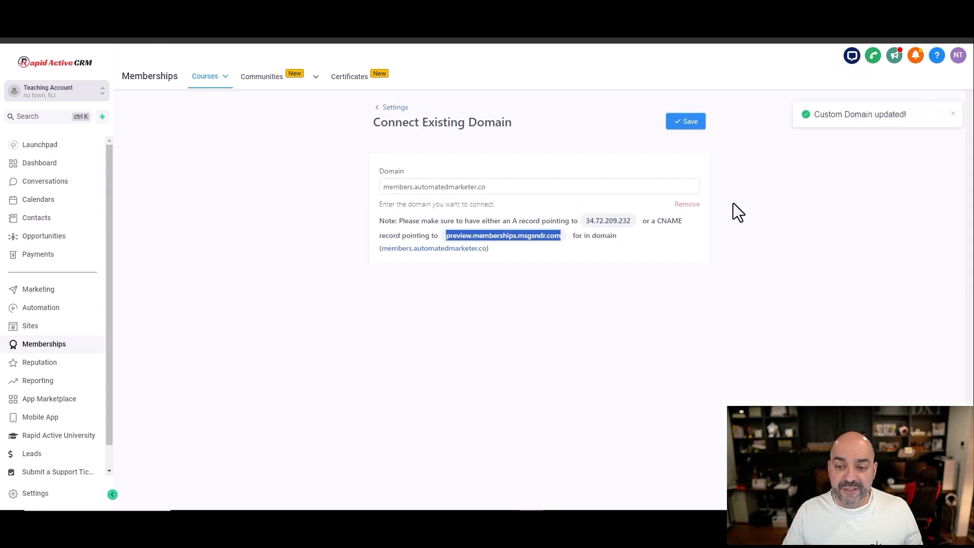
drag(804, 115, 885, 115)
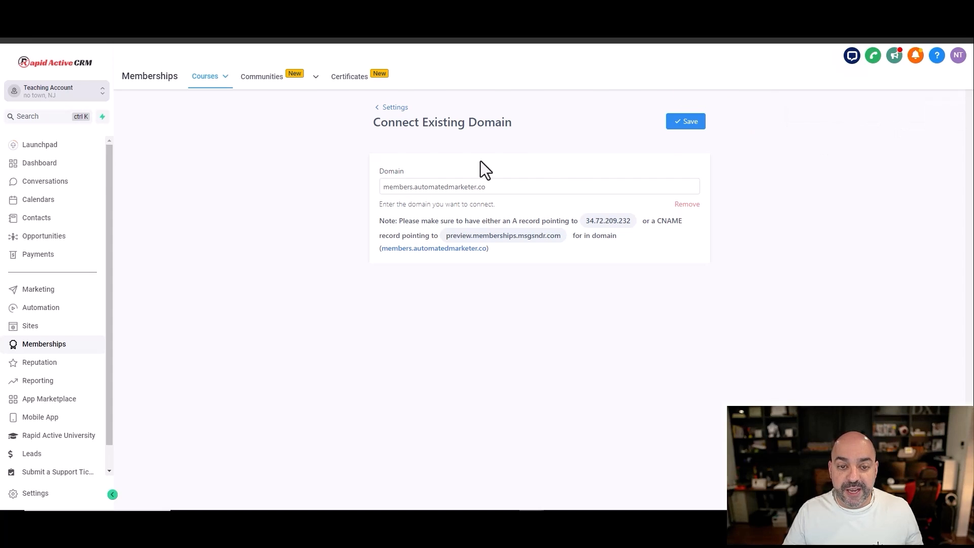
mouse_move(205, 83)
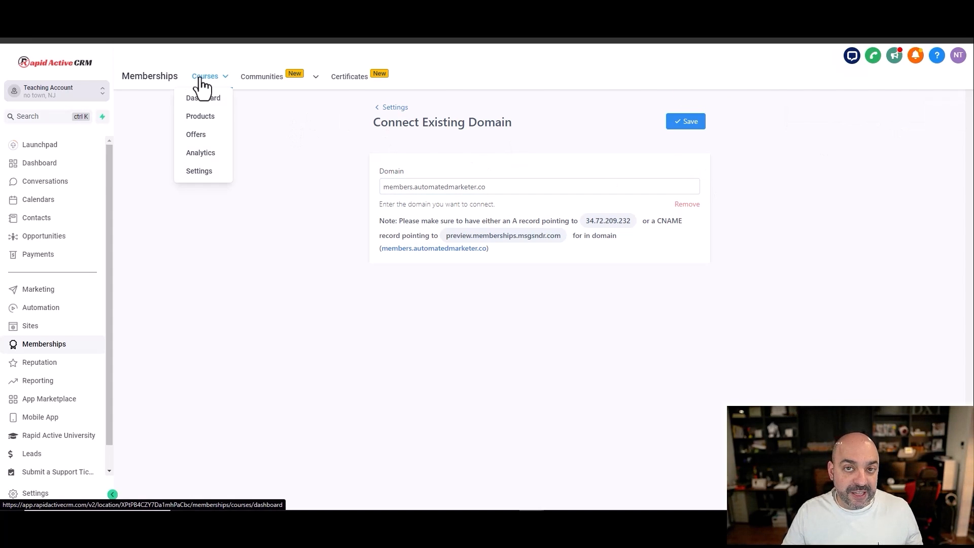
click(199, 121)
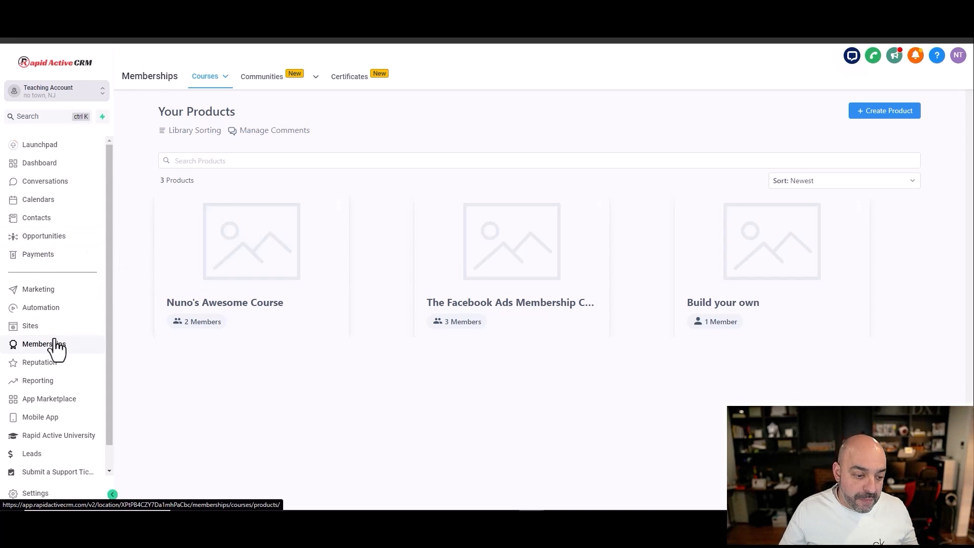
Step: Create a product from the Build your own template, naming it with the instructor's first name followed by "'s Awesome Course"
click(205, 80)
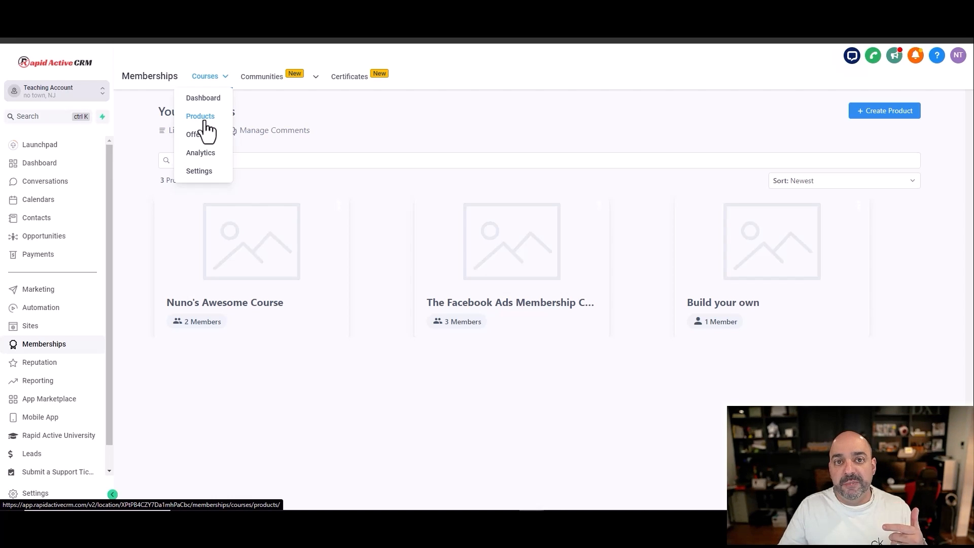
click(206, 122)
click(866, 113)
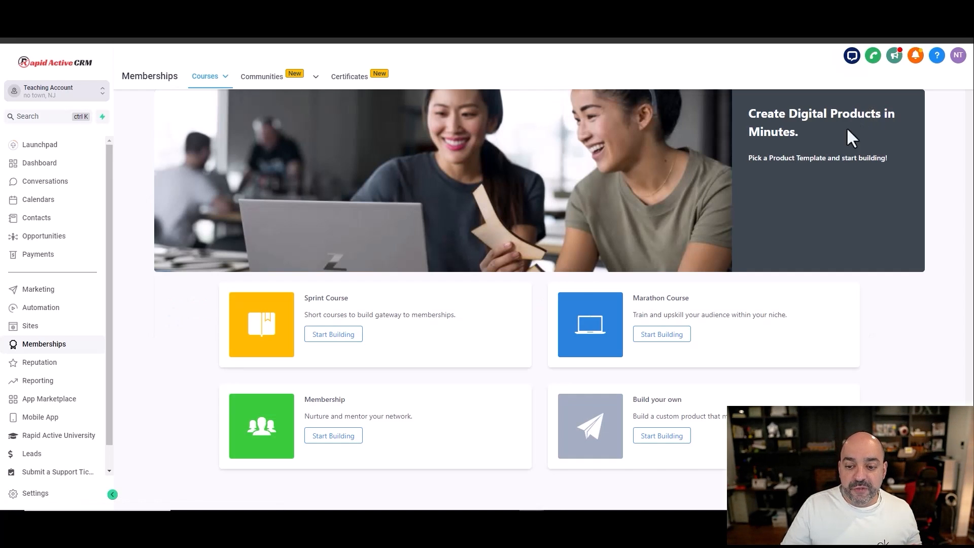
click(666, 438)
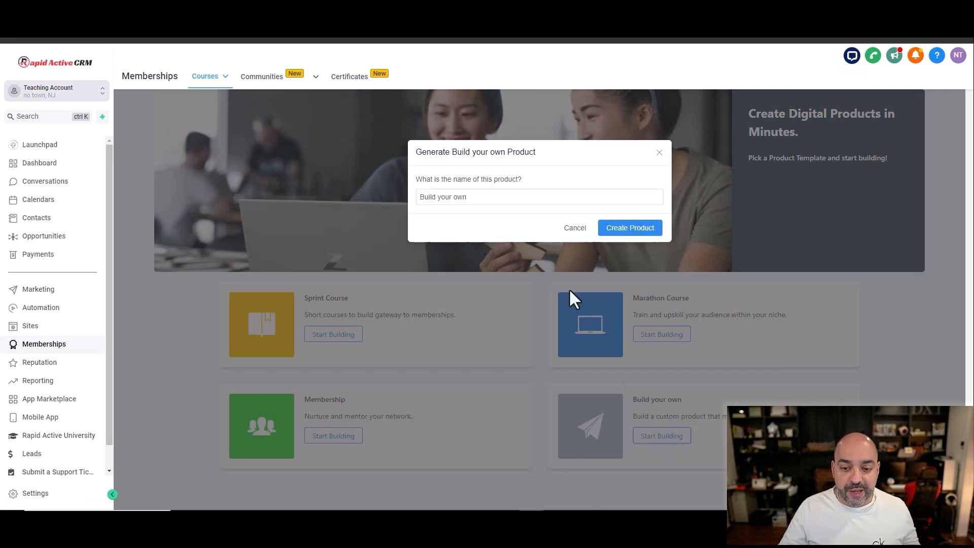
drag(476, 196, 402, 195)
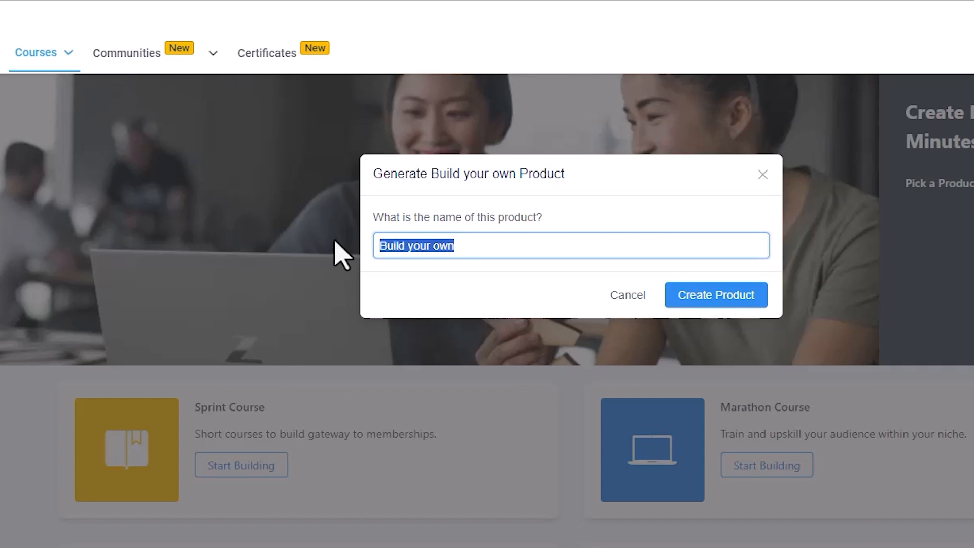
text(Nuno's Awesome Course)
click(717, 295)
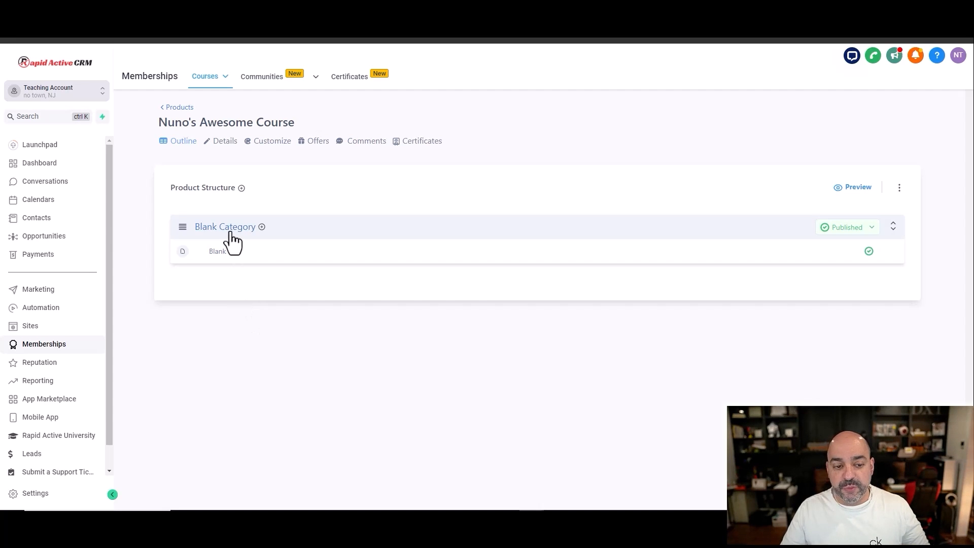
Step: Rename the course's Blank Category to "Welcome"
click(230, 232)
drag(228, 206, 155, 205)
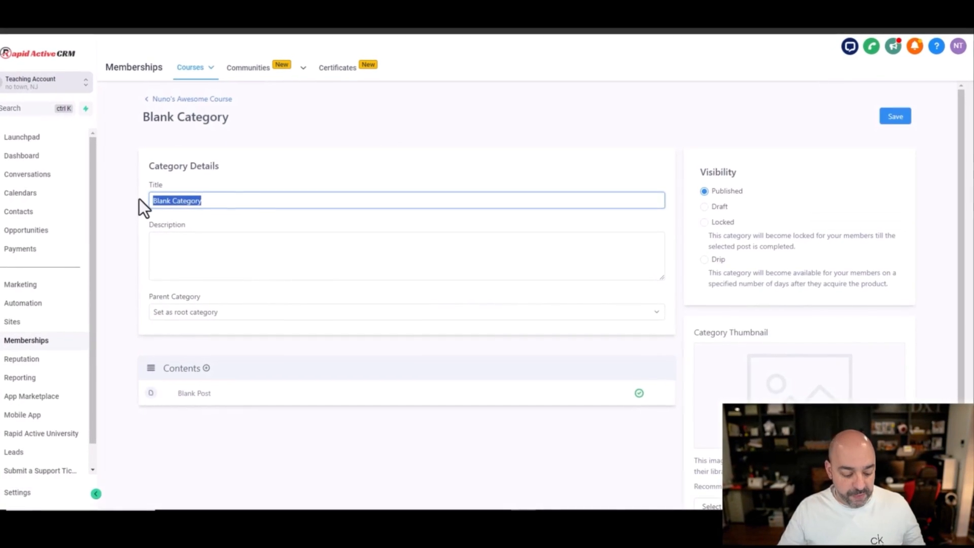
text(Welcome)
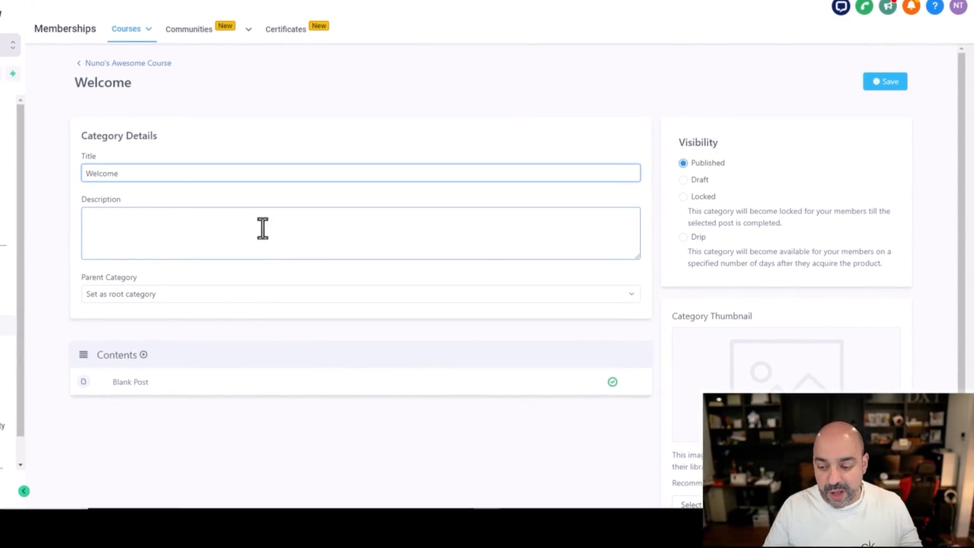
Step: Upload the "2024 Updated Calender Tutorial" image as the Welcome category's thumbnail and save the category
scroll(723, 281, down, 2)
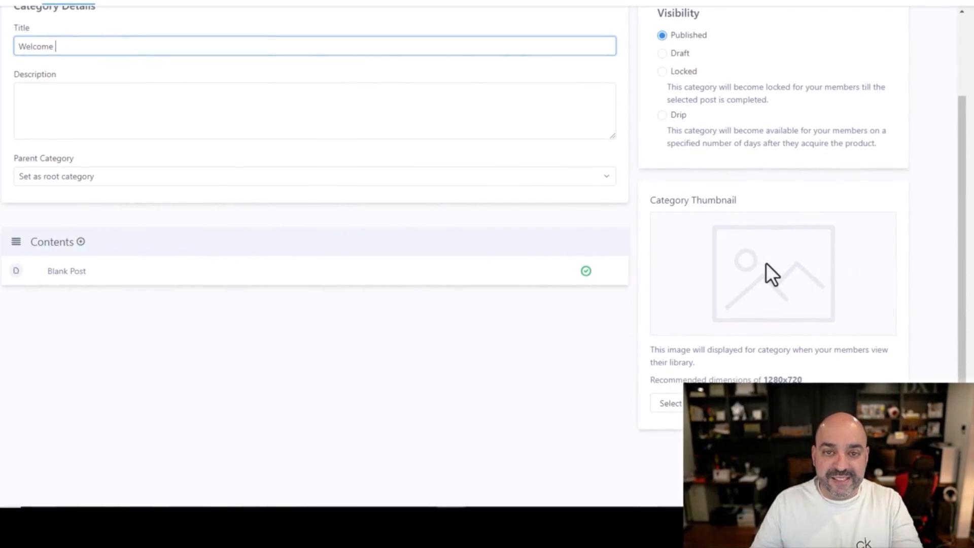
click(702, 402)
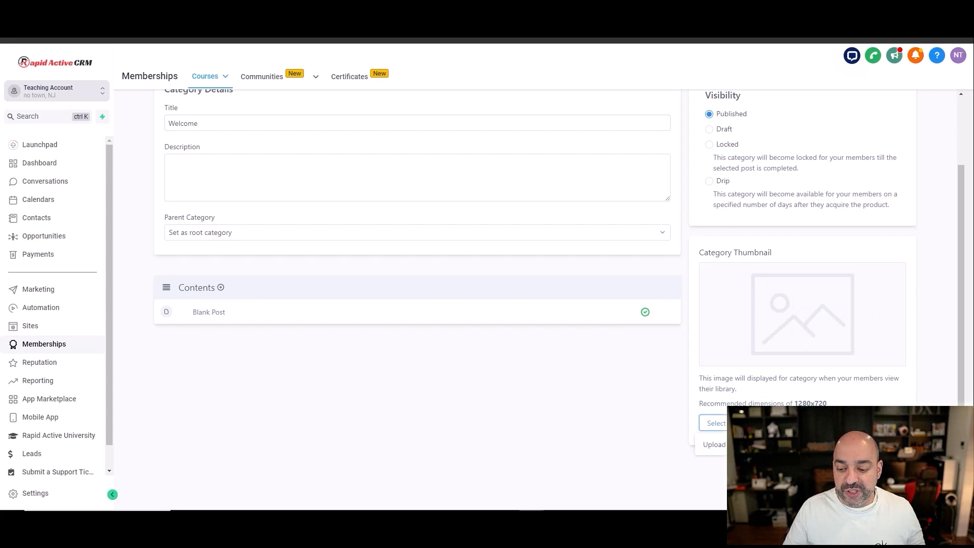
click(714, 444)
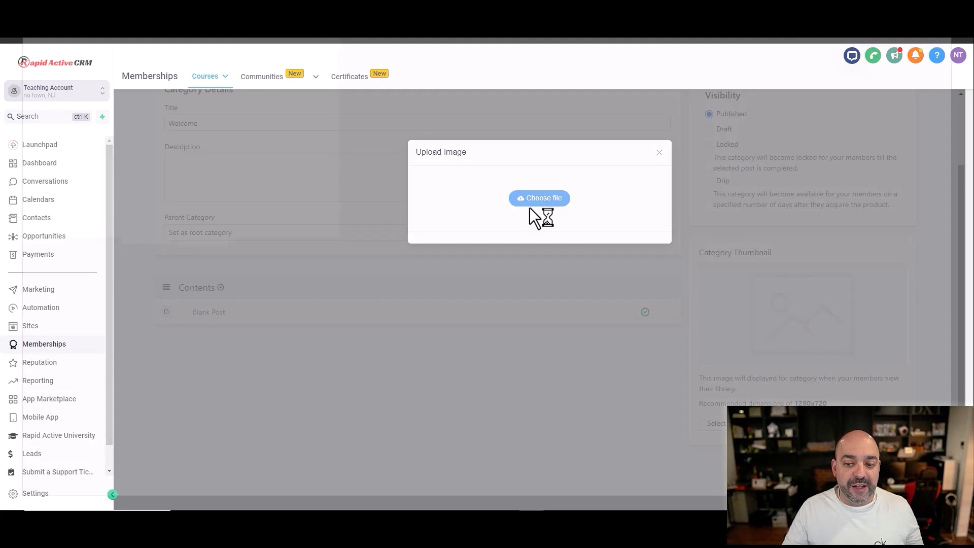
click(535, 199)
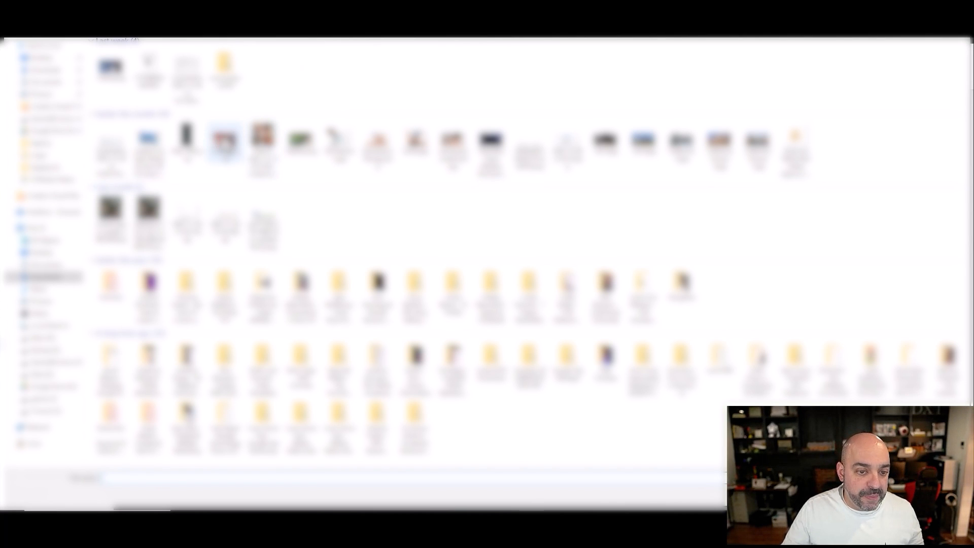
double_click(229, 147)
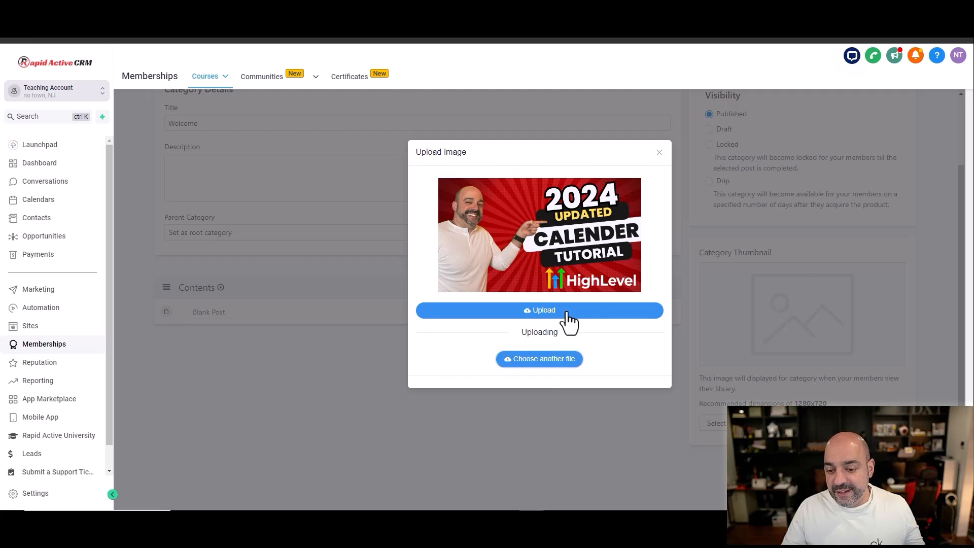
click(567, 311)
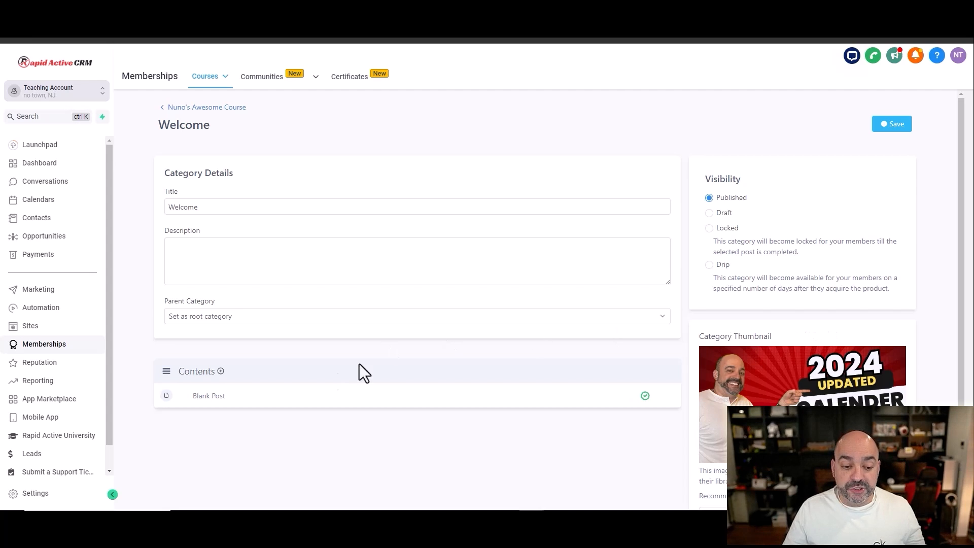
Step: Open the Blank Post in the course outline and title it "Join Our Facebook Group"
click(193, 108)
click(226, 254)
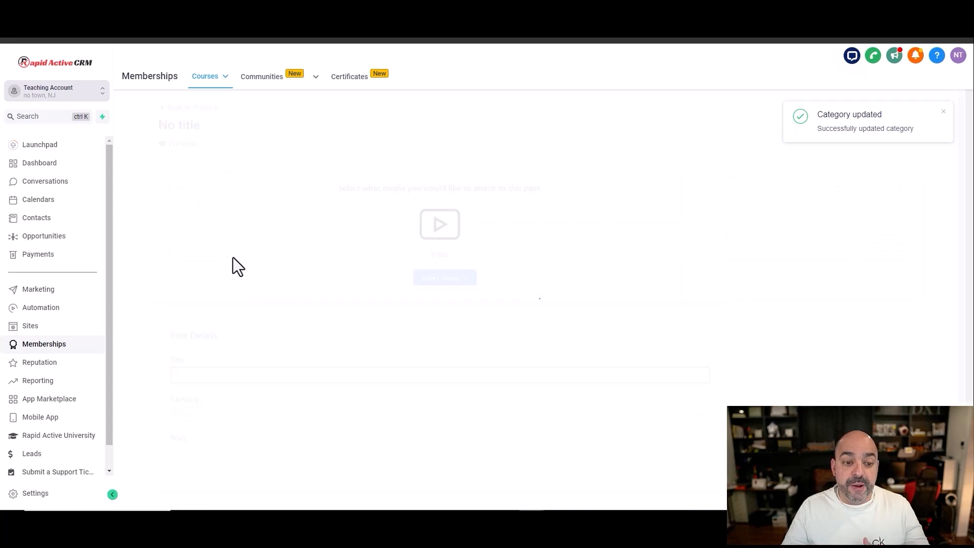
drag(254, 375, 156, 378)
text(Join )
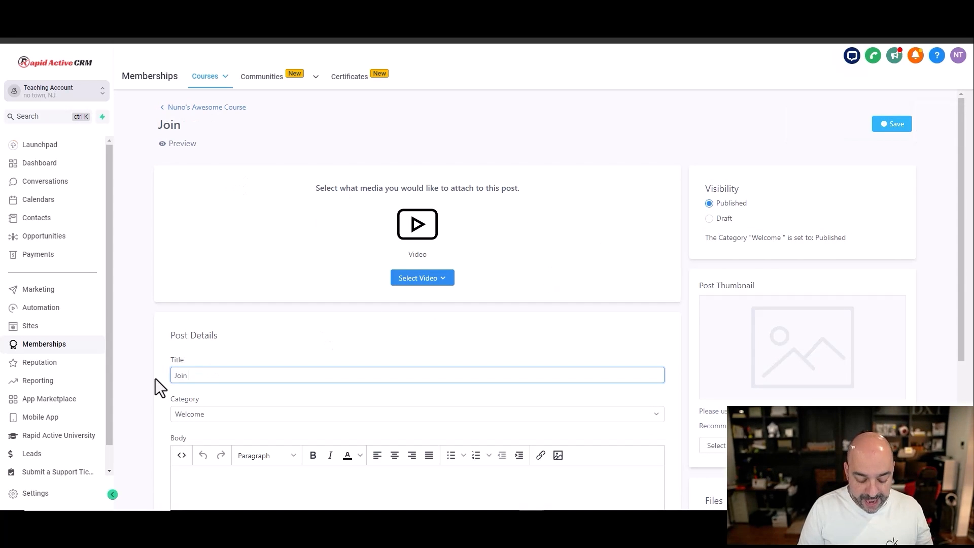
text(Our Facebook Group)
Step: Upload a video file from the computer as the media for the Join Our Facebook Group post
click(422, 278)
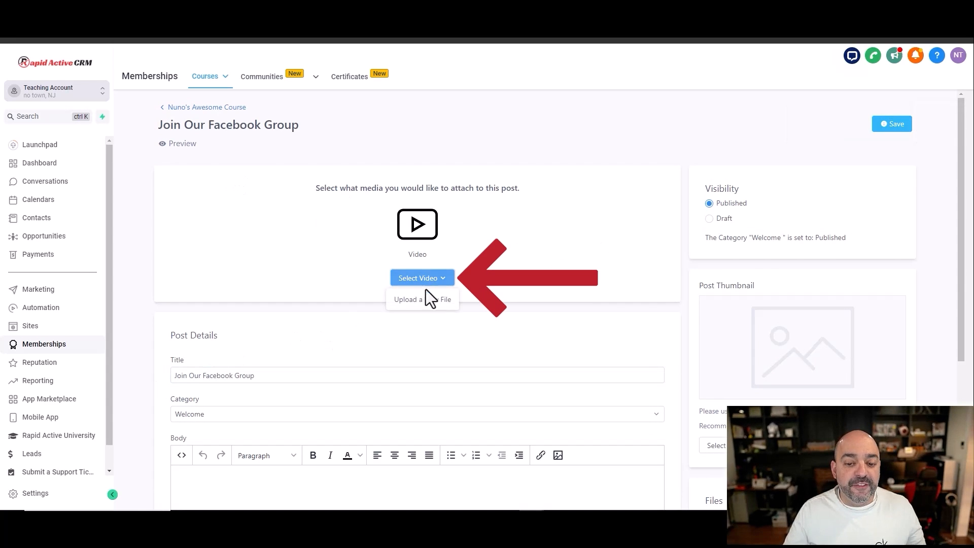
click(425, 295)
click(550, 200)
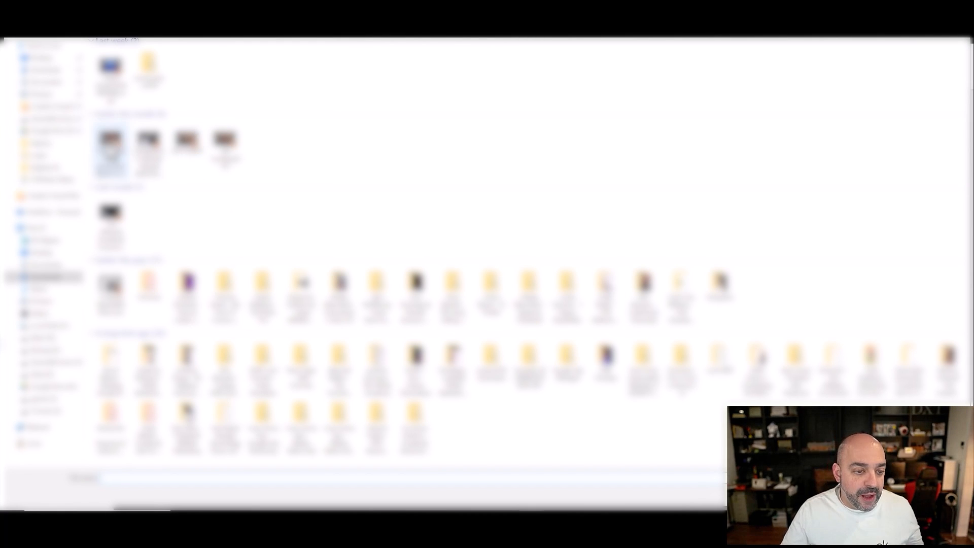
double_click(113, 145)
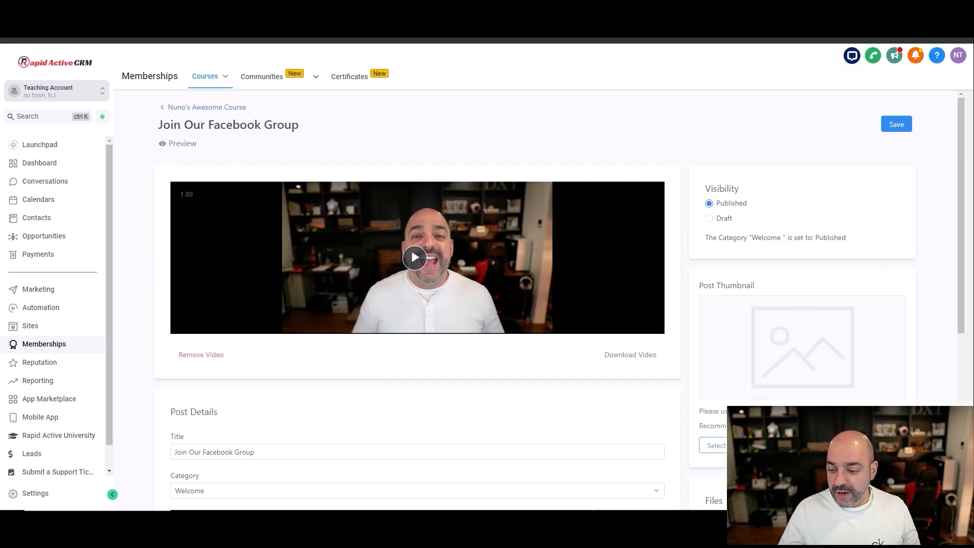
Step: Upload the HighLevel "How to setup the Client Portal" image as the post's thumbnail and place the cursor in the post body
click(736, 446)
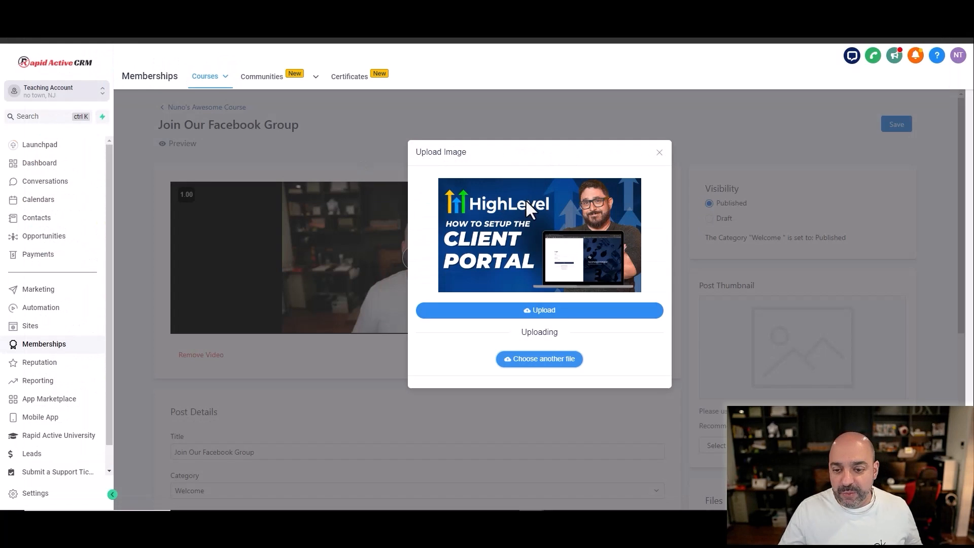
click(558, 311)
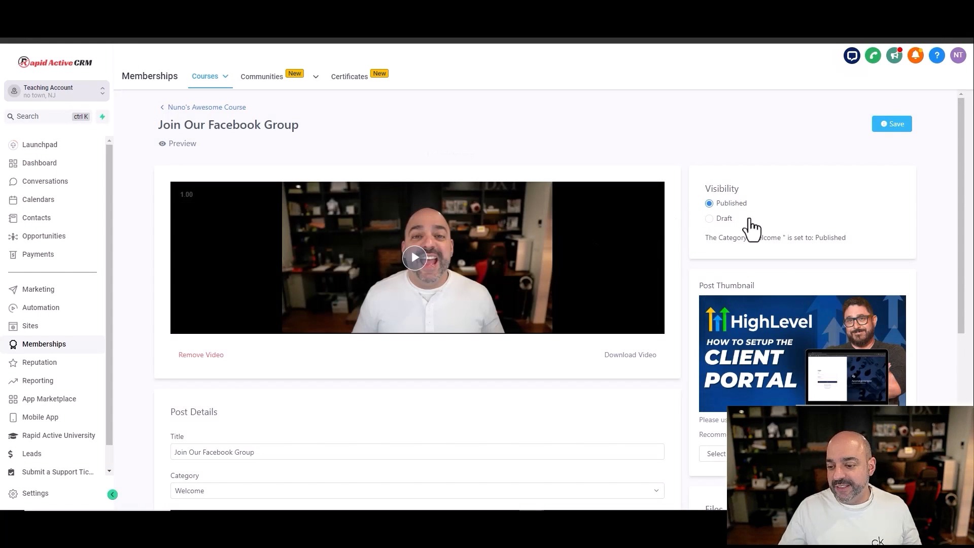
scroll(497, 248, down, 1)
scroll(498, 252, down, 5)
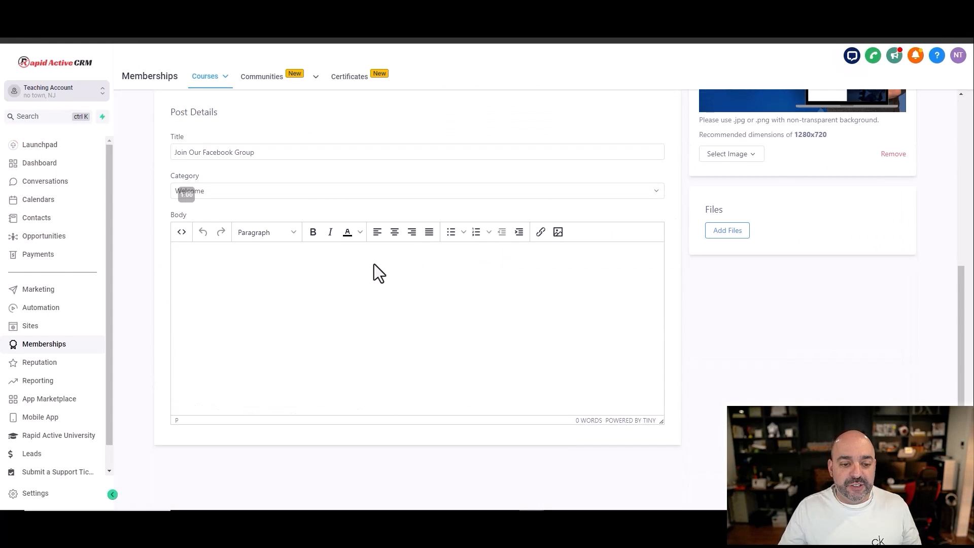
click(228, 262)
text(Welcome, https://facebook.com)
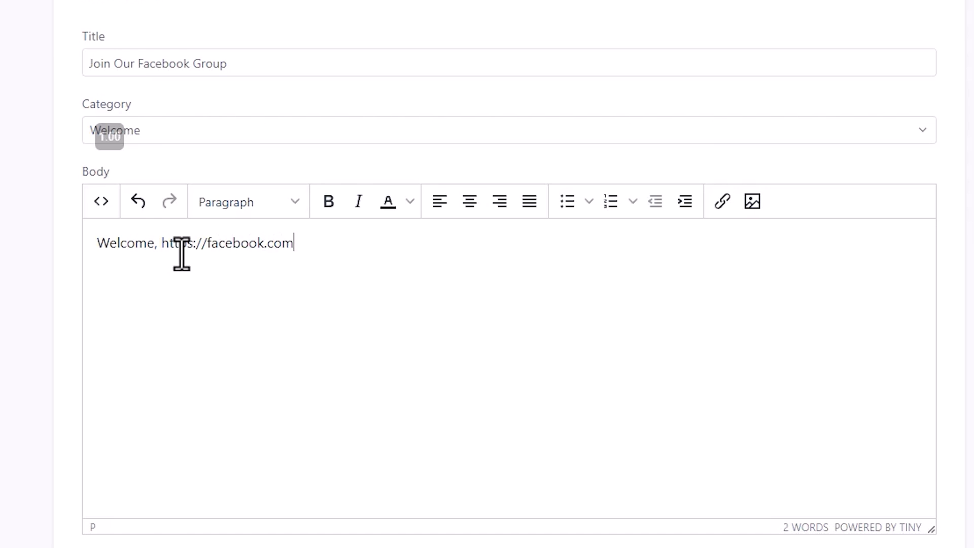
scroll(636, 266, up, 5)
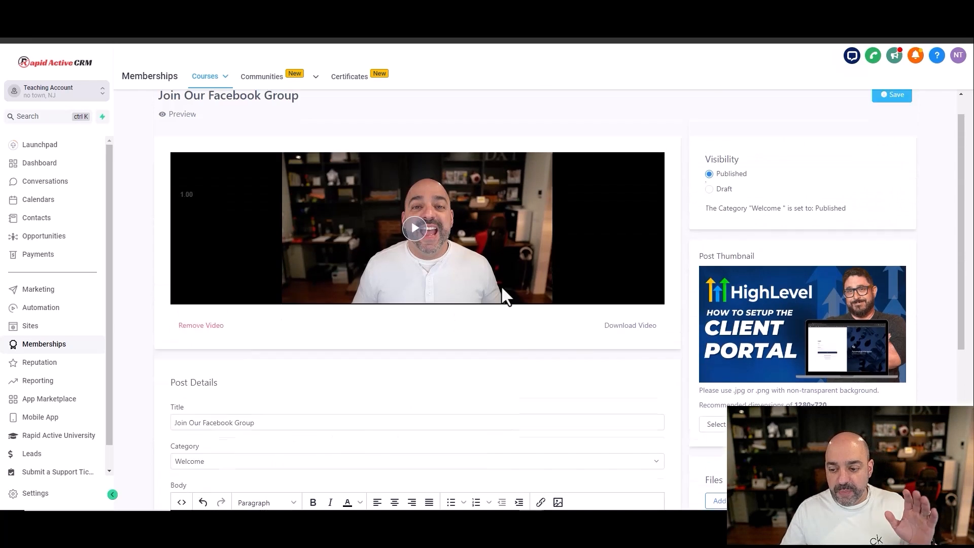
scroll(503, 294, down, 5)
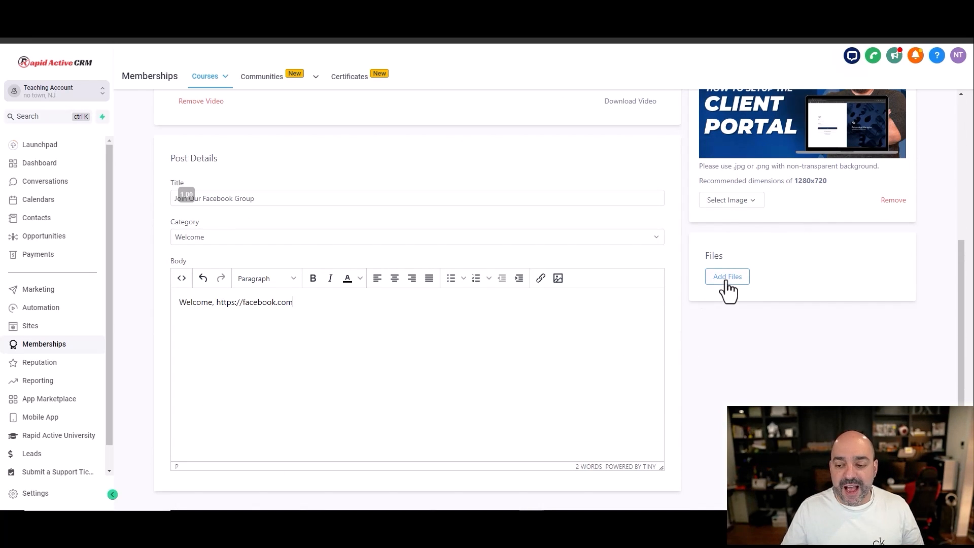
scroll(710, 289, up, 6)
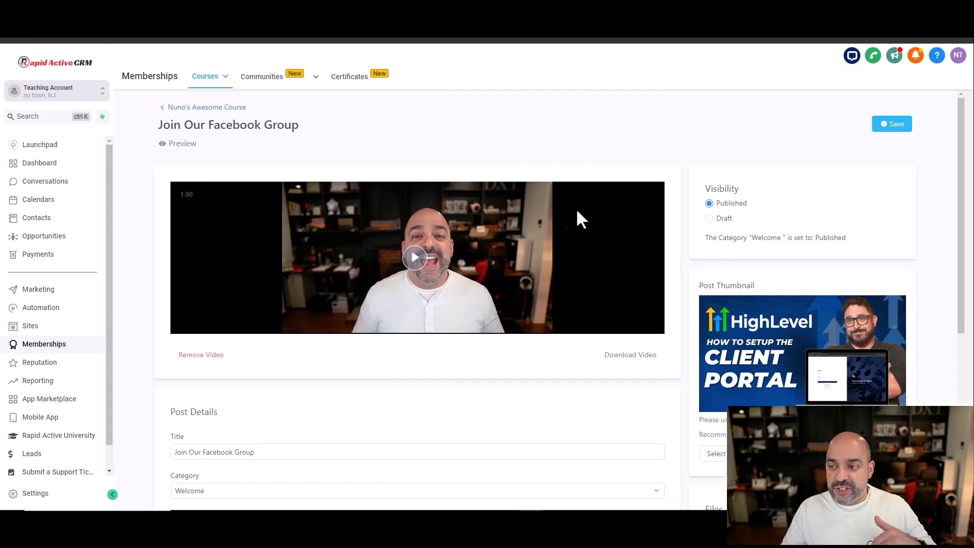
click(892, 124)
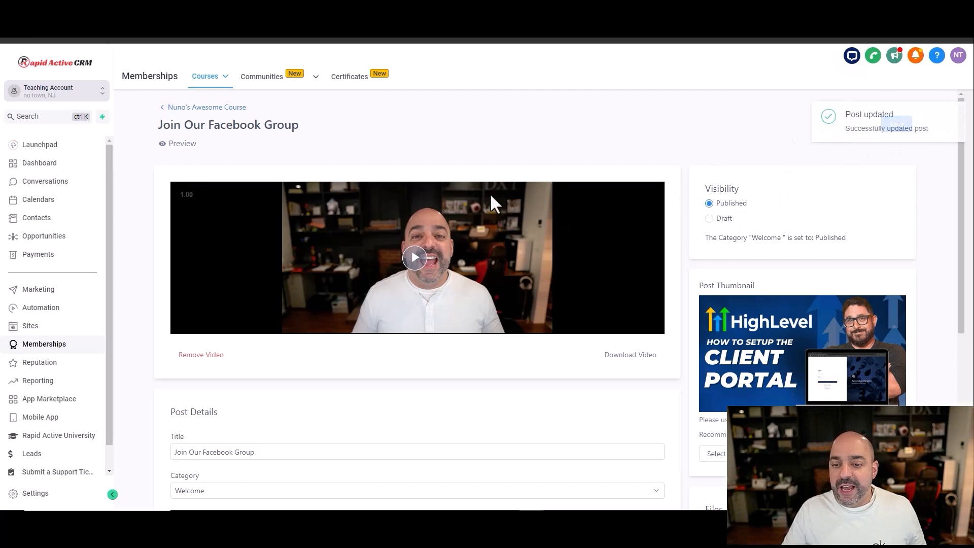
Step: Go back from the post through the course outline to the products, and open the list of course offers
click(228, 107)
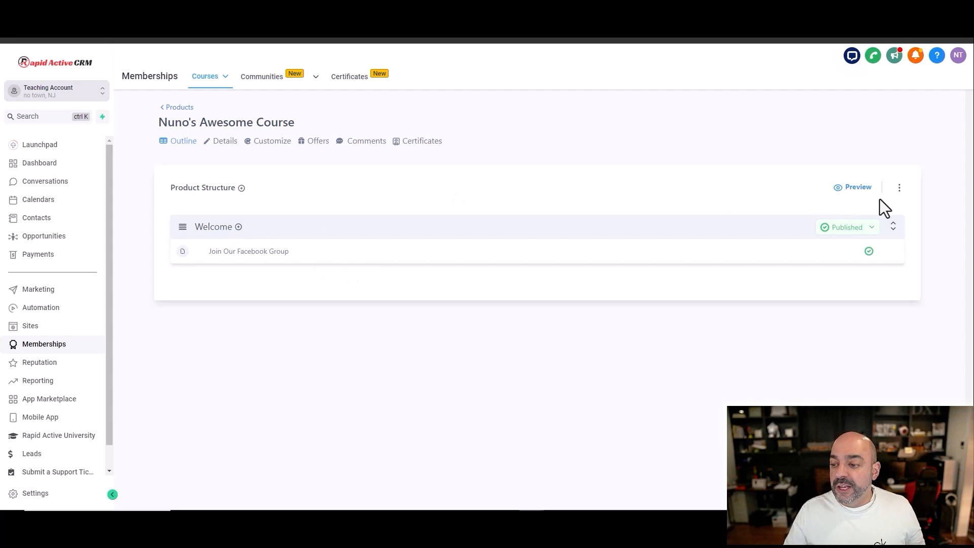
click(899, 188)
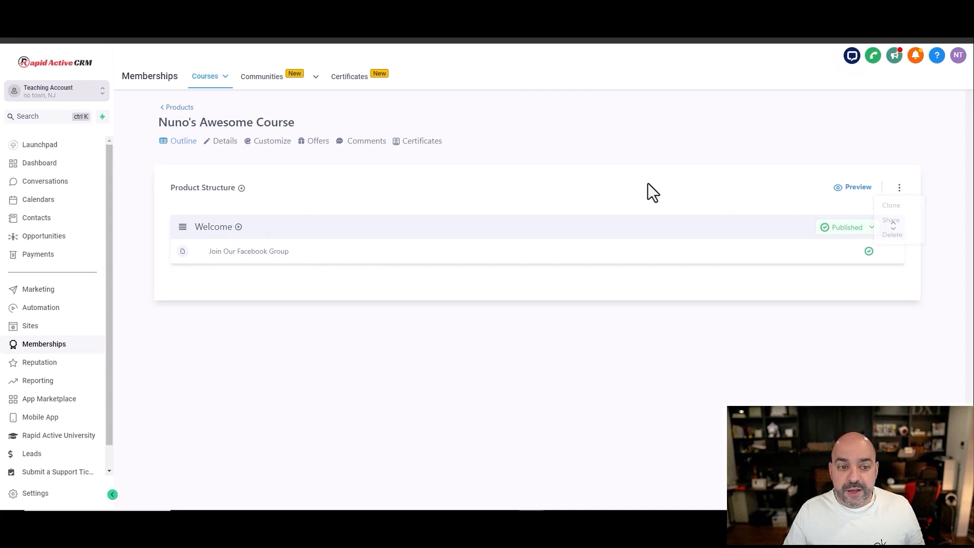
click(178, 108)
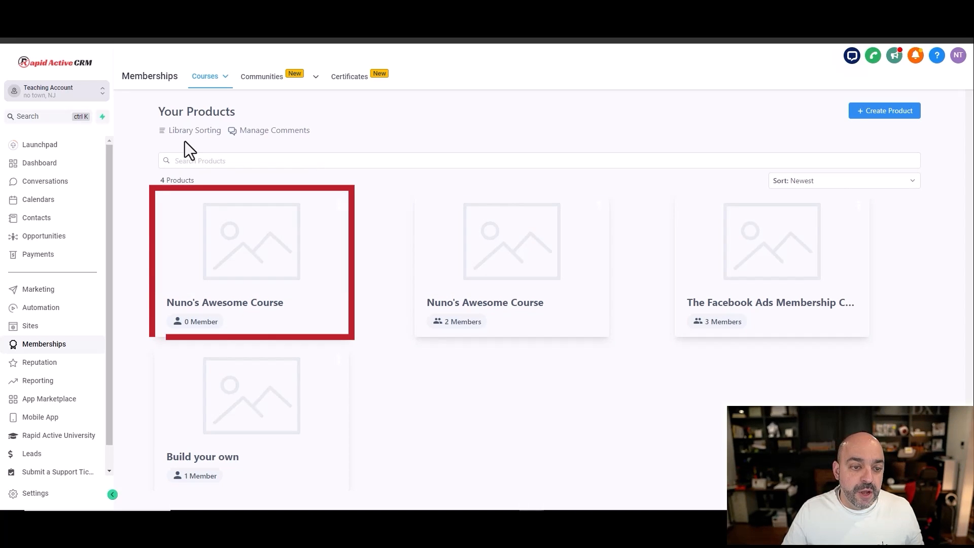
mouse_move(218, 87)
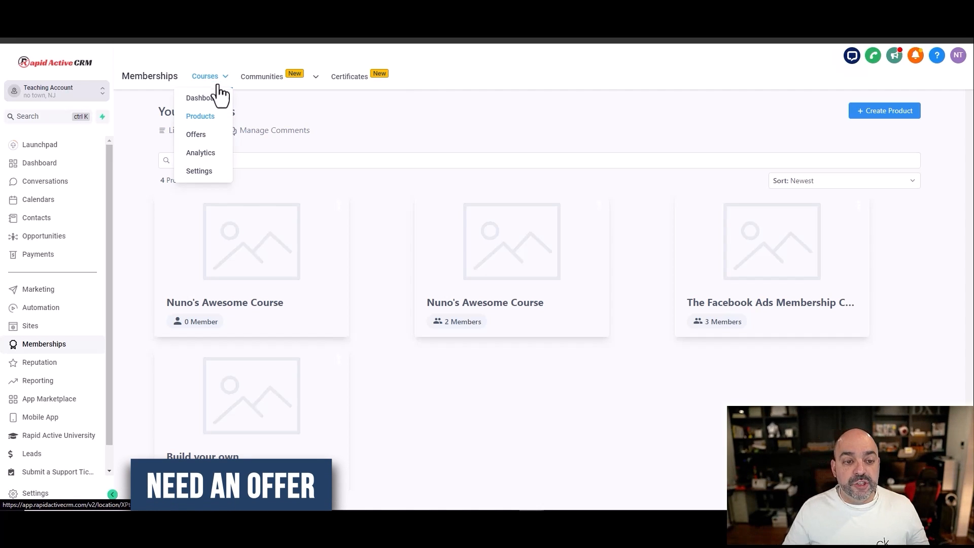
click(199, 135)
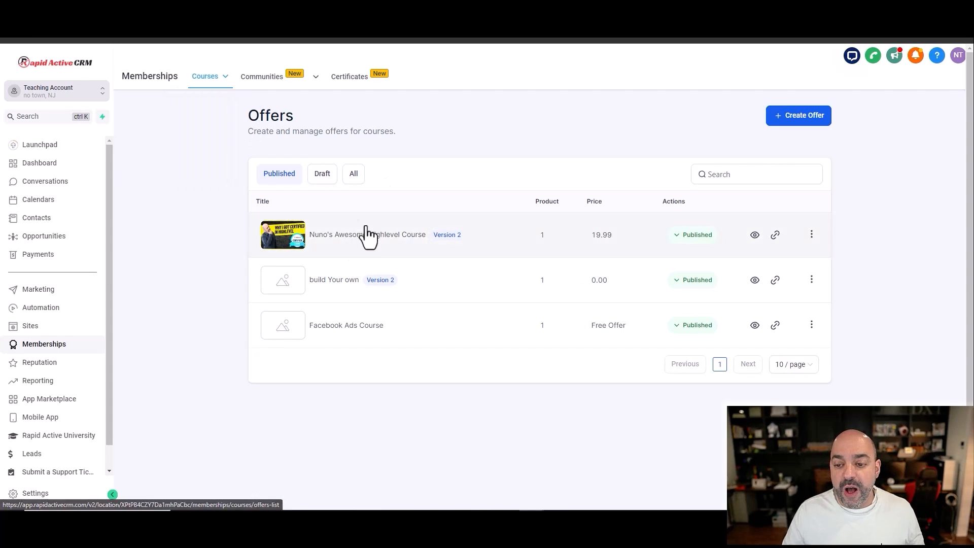
Step: Start a new offer titled "Nuno Awesome Course 2" and include the first listed "Nuno's Awesome Course" product
click(811, 122)
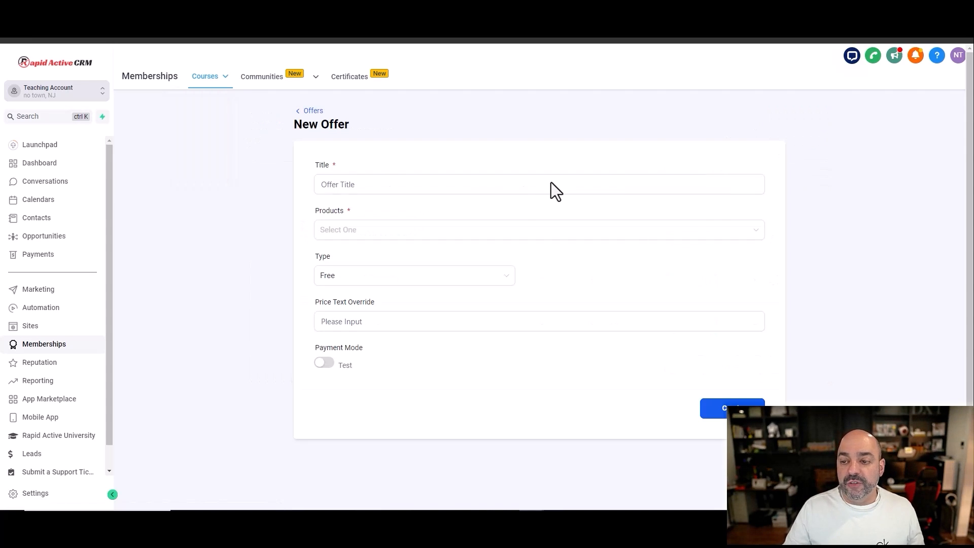
click(399, 188)
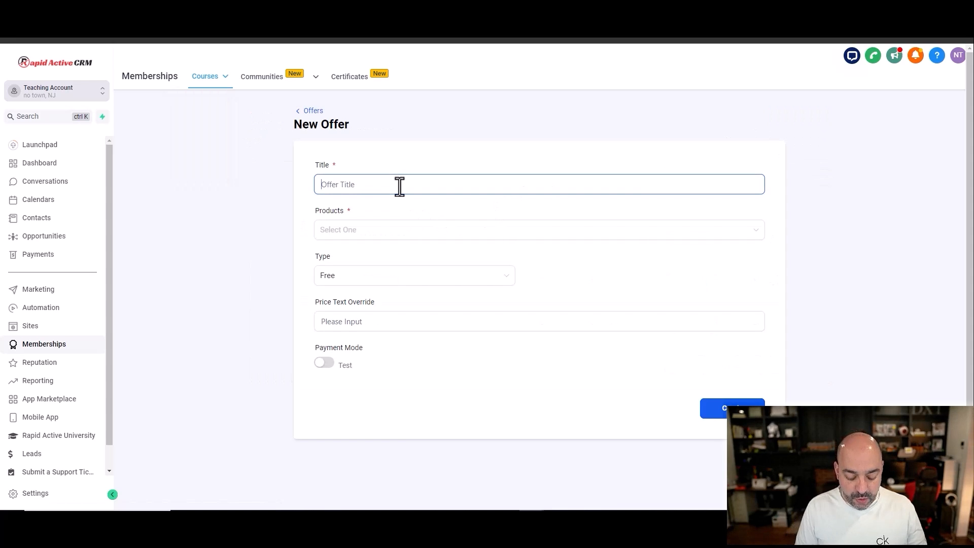
text(Nuno Awe3)
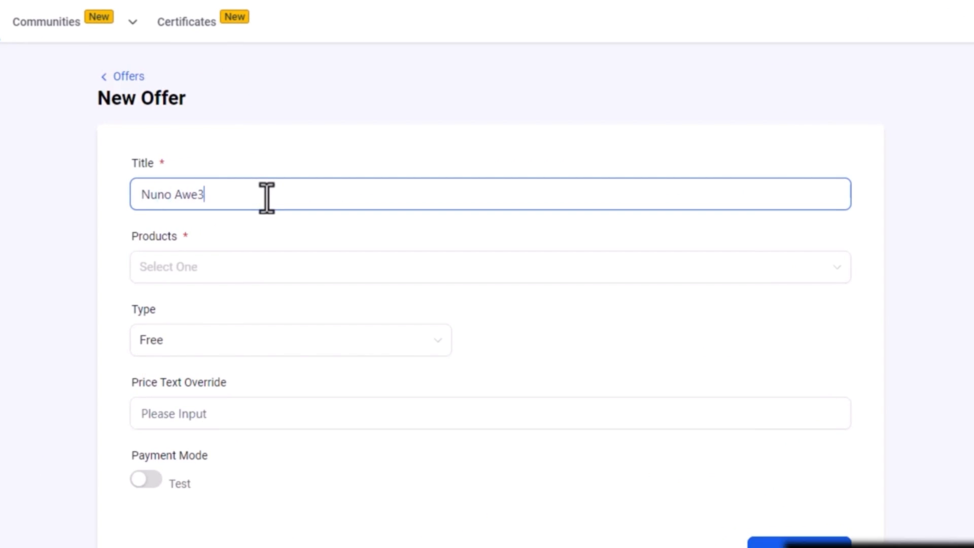
text(s)
key(BackSpace)
key(BackSpace)
text(some Course 2)
click(282, 269)
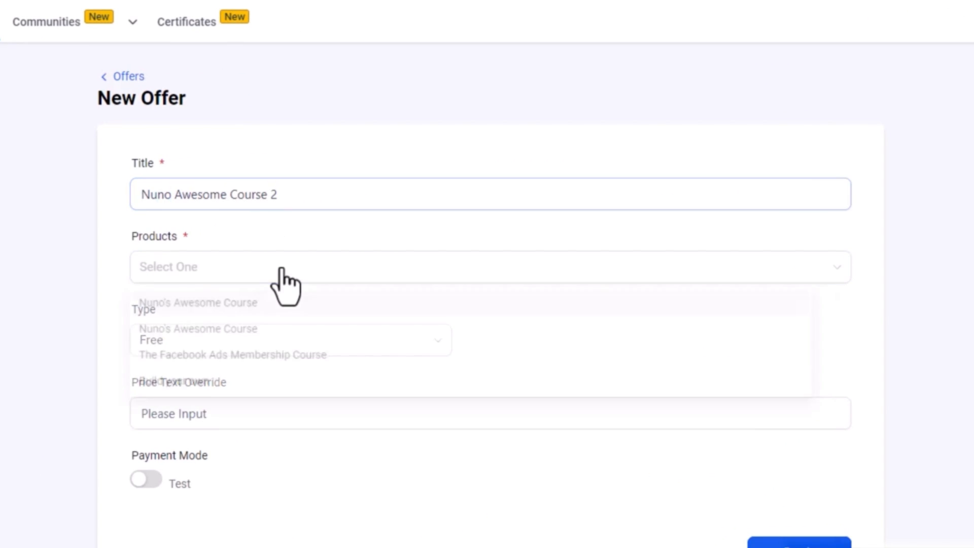
click(276, 304)
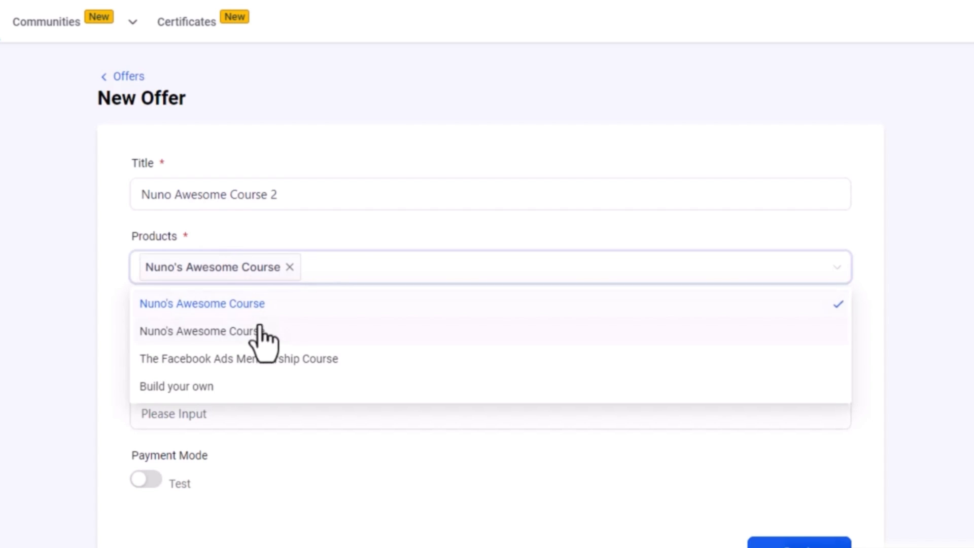
click(365, 232)
Step: Set the offer type to One Time with an amount of $199.00 and create the offer
click(226, 345)
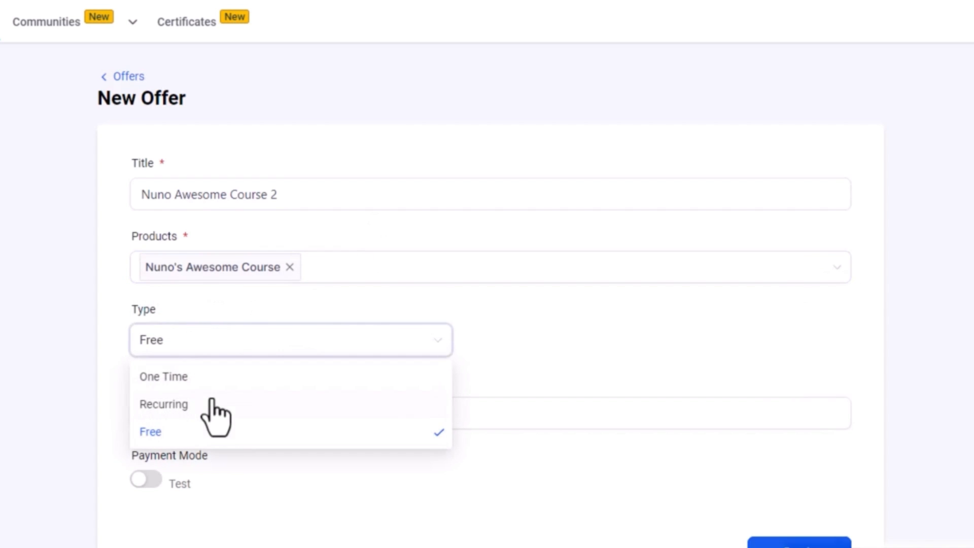
click(212, 378)
click(540, 339)
text(199)
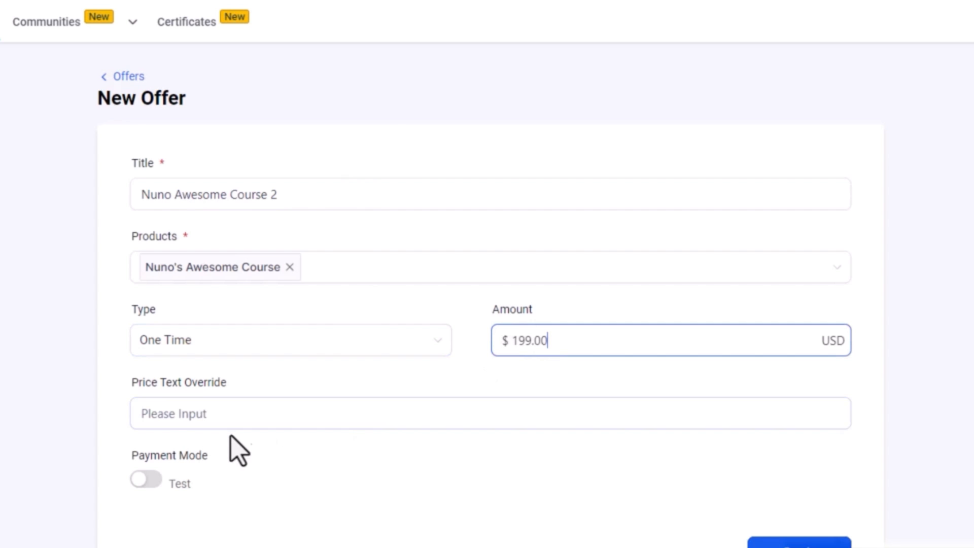
click(513, 422)
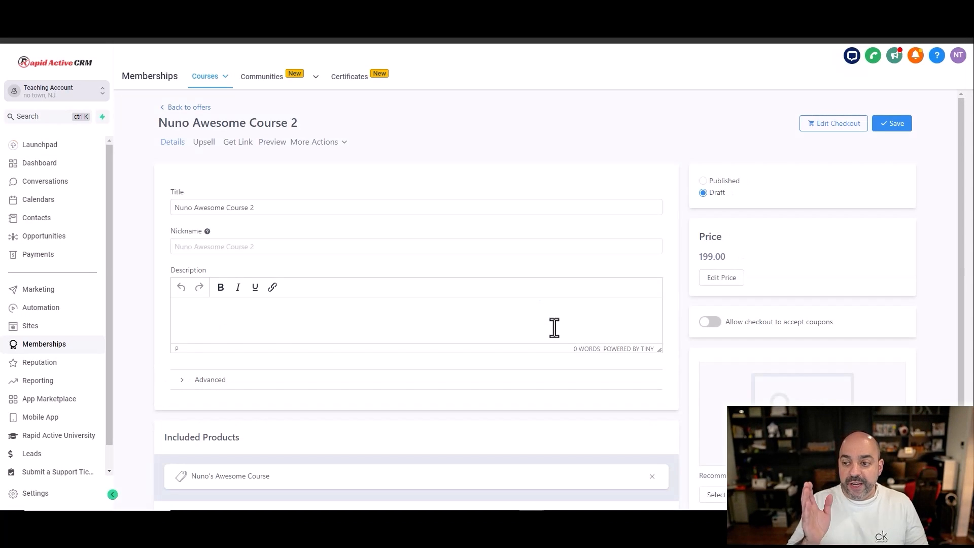
Step: Upload the "2024 Updated Calender Tutorial" image from the computer as the offer's image
scroll(710, 365, down, 1)
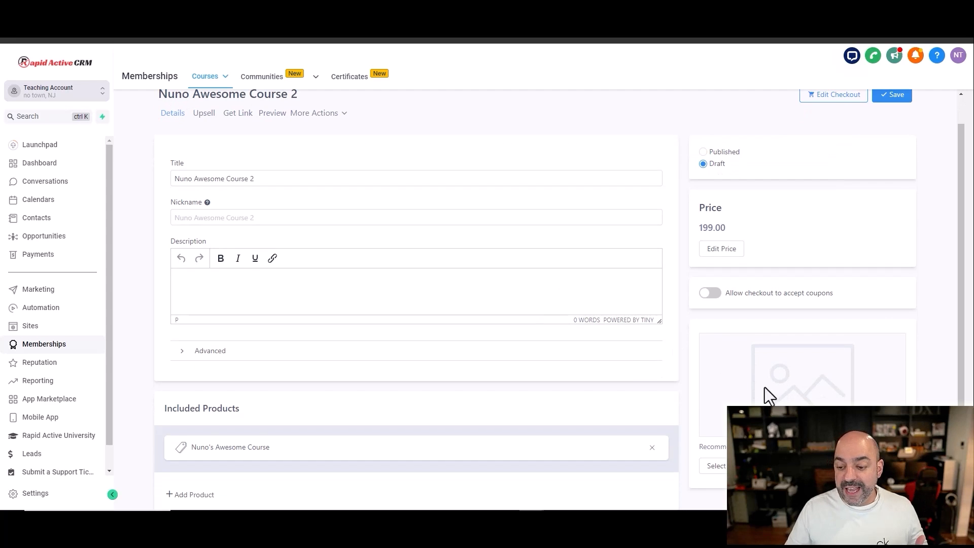
click(718, 466)
click(713, 488)
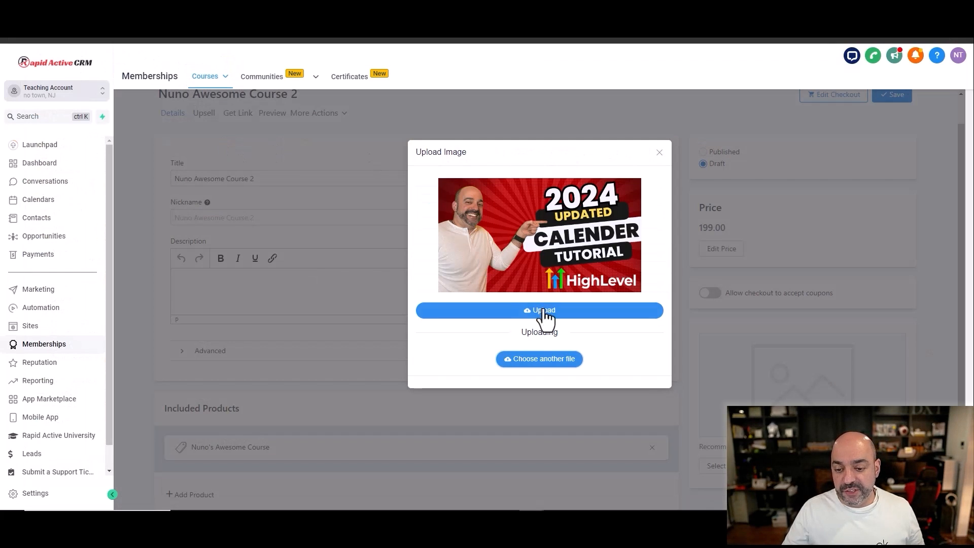
click(548, 310)
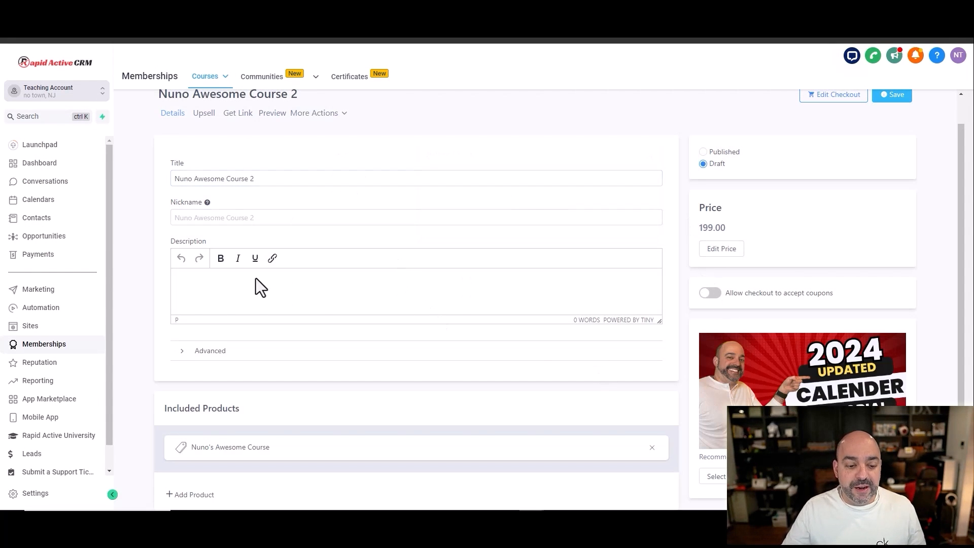
Step: Set the offer's status to Published, save it, and return to the offers list
scroll(456, 312, up, 1)
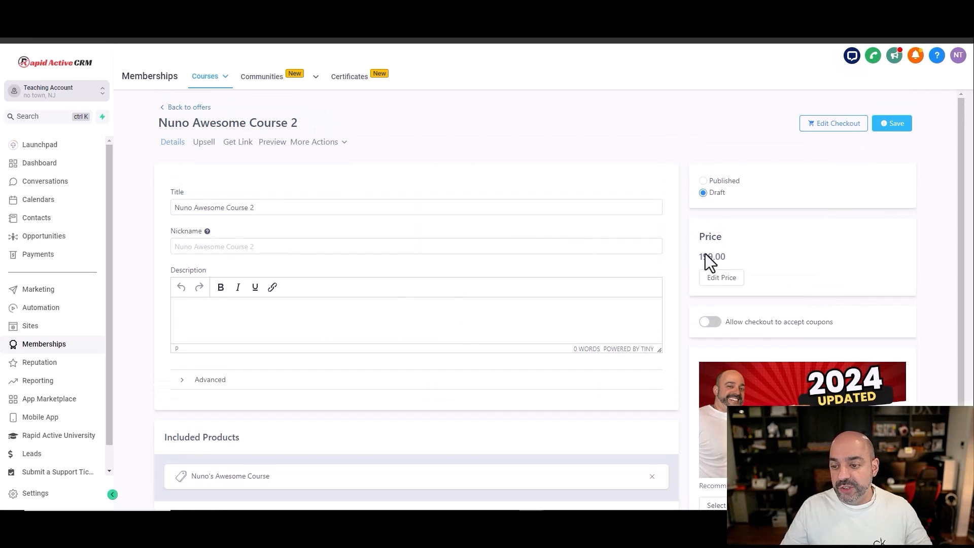
click(704, 181)
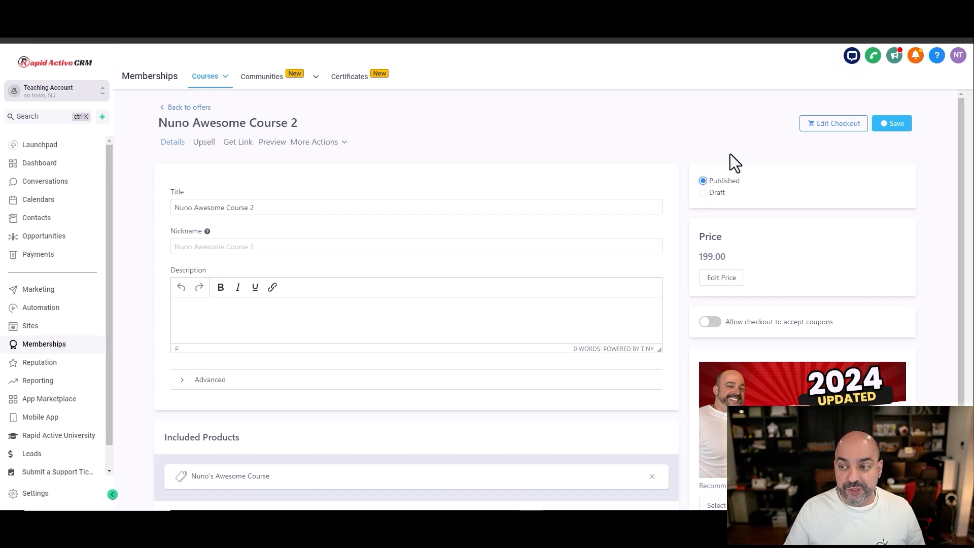
click(898, 125)
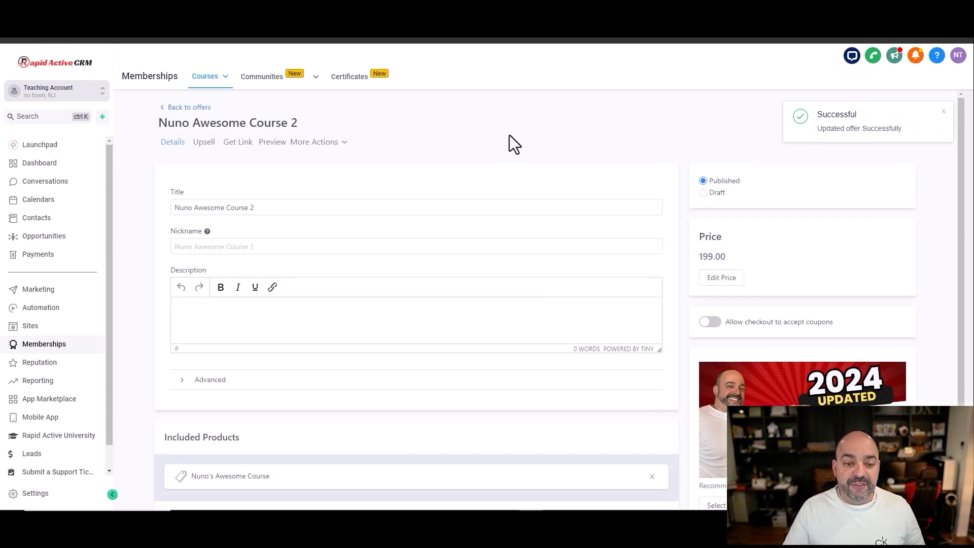
click(196, 109)
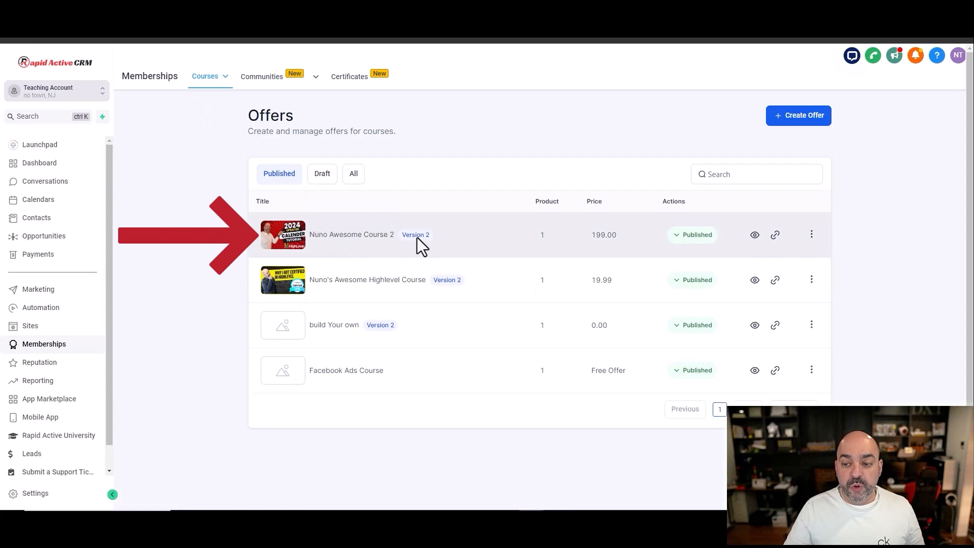
Step: Revisit the course products, check the gateways on the payment integrations page, and go to the payment products
mouse_move(217, 82)
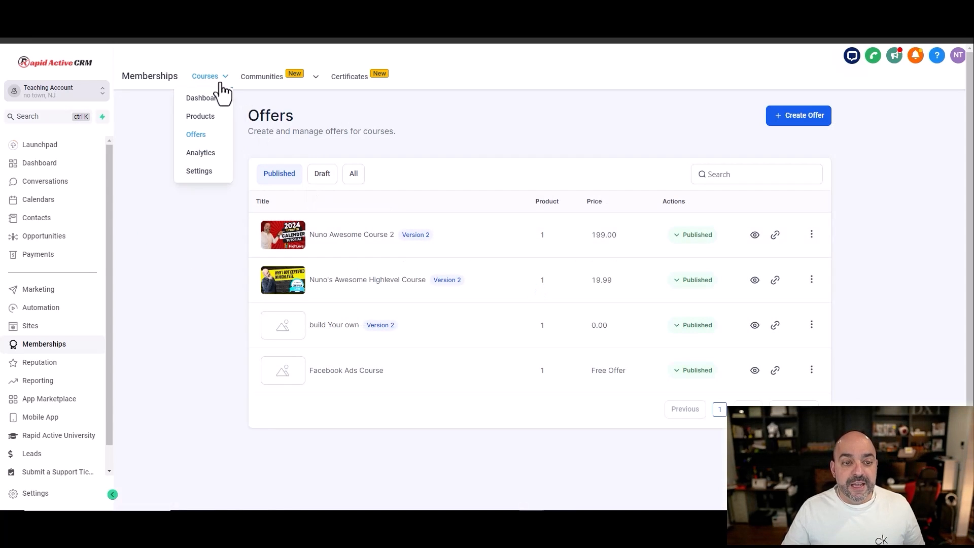
click(199, 118)
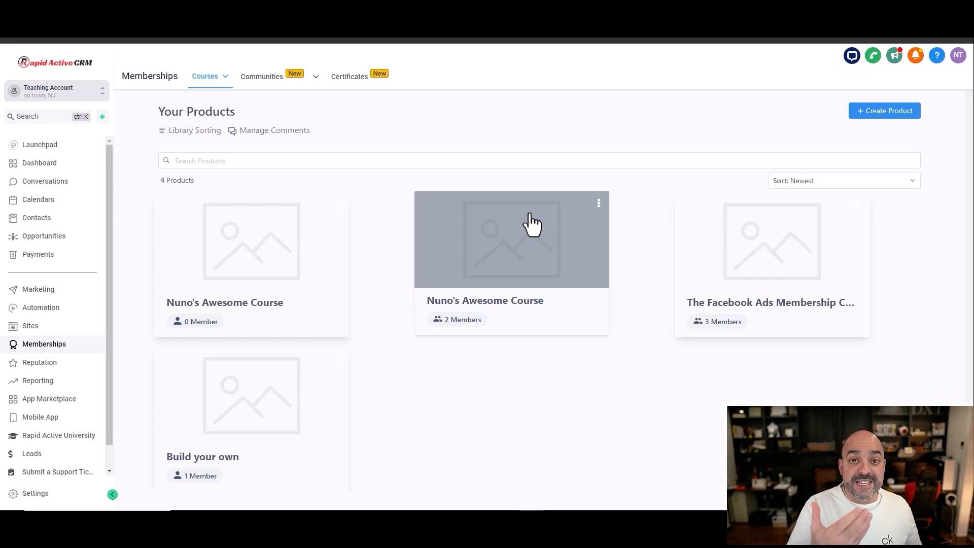
click(51, 256)
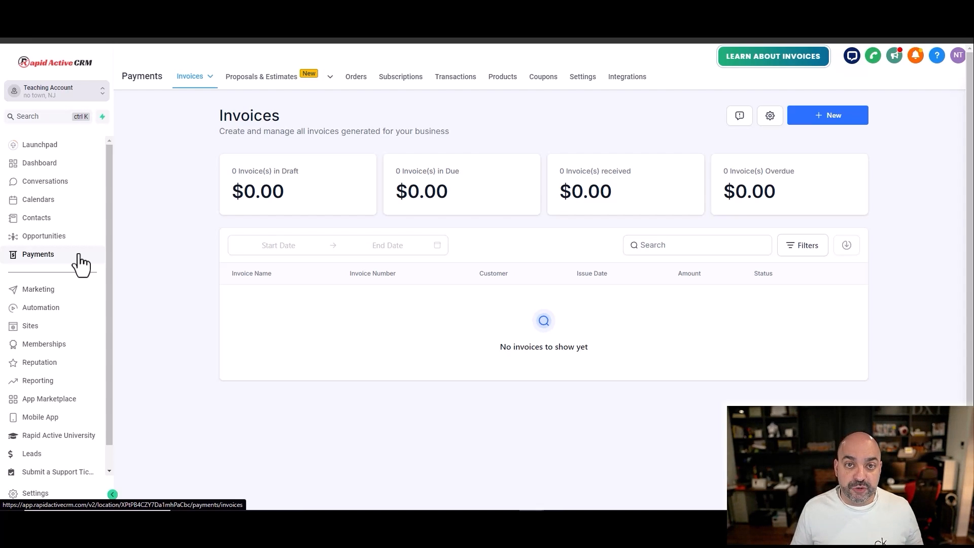
click(629, 83)
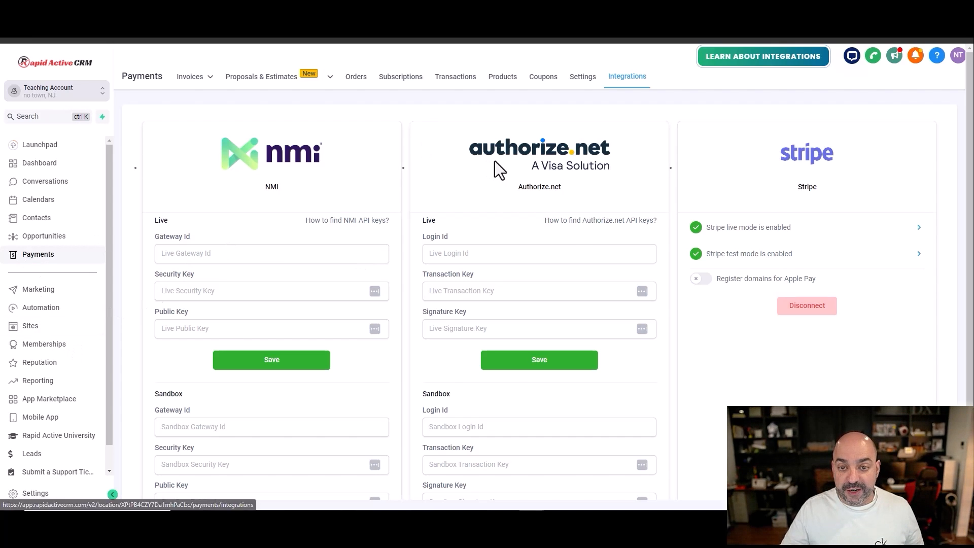
click(498, 81)
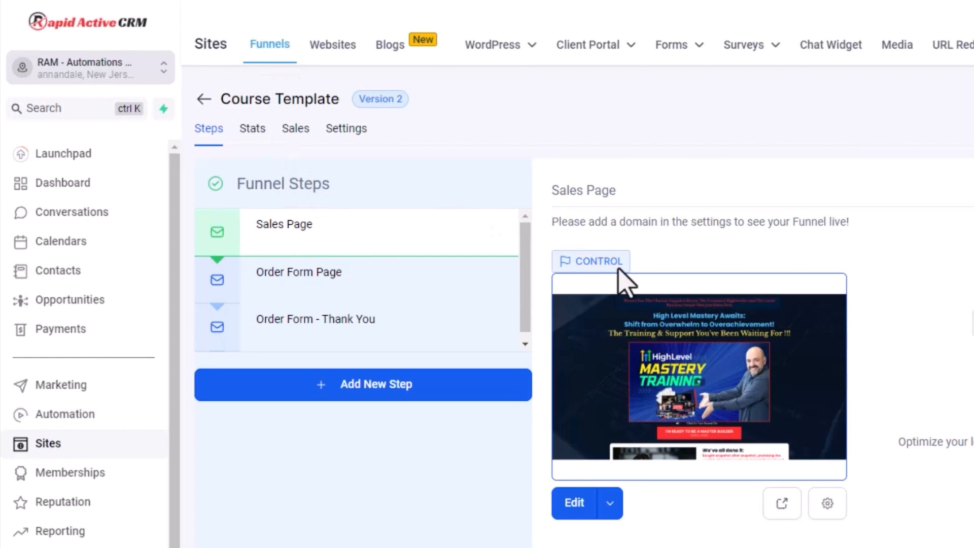
Step: Look through the Course Template funnel's Order Form Page and Order Form - Thank You steps, and reselect the Sales Page
mouse_move(331, 228)
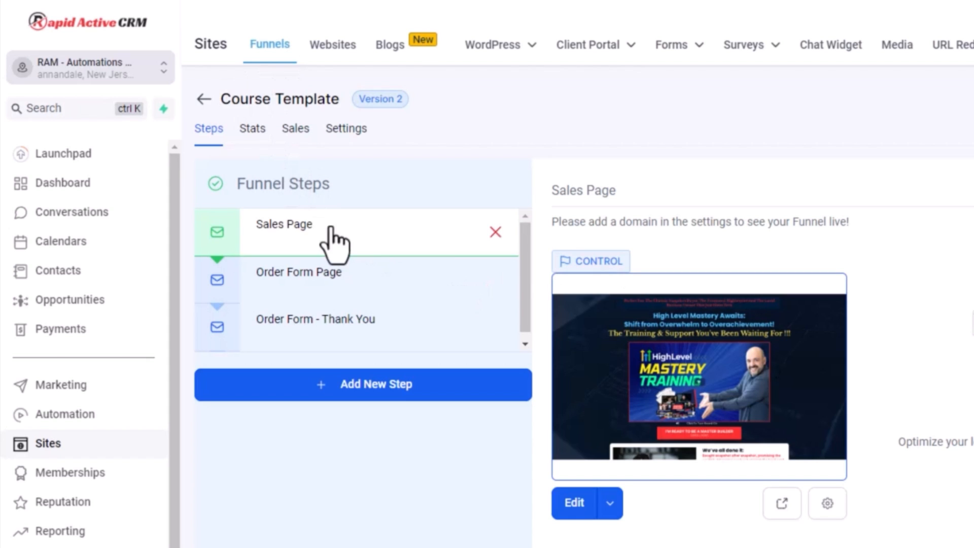
click(330, 287)
click(335, 327)
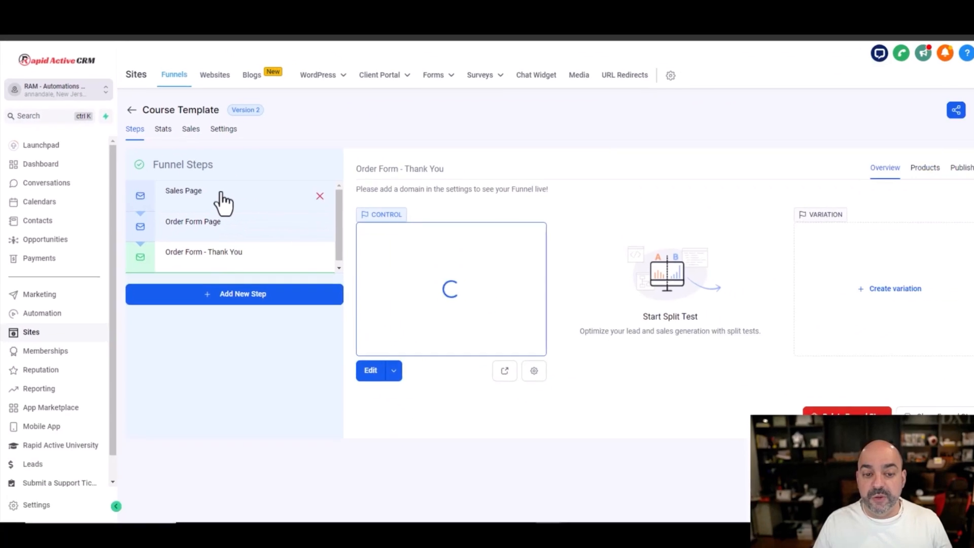
click(336, 225)
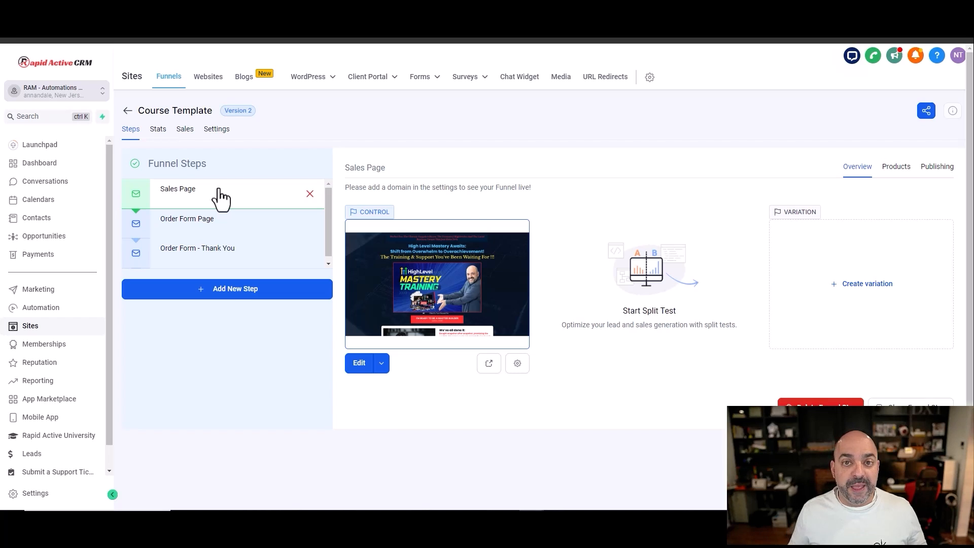
Step: Open the Sales Page preview and review its headline, program overview and curriculum sections
click(489, 363)
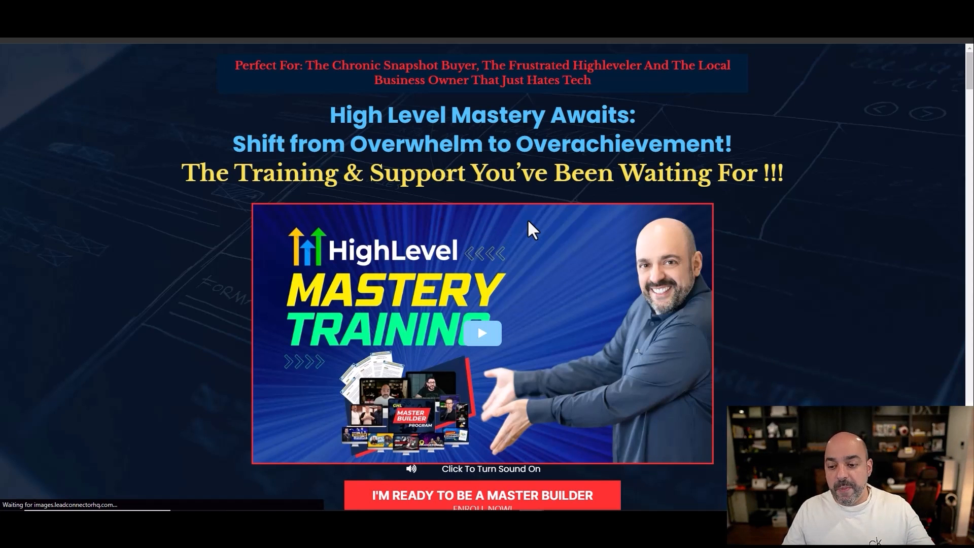
scroll(528, 217, down, 3)
scroll(528, 217, down, 15)
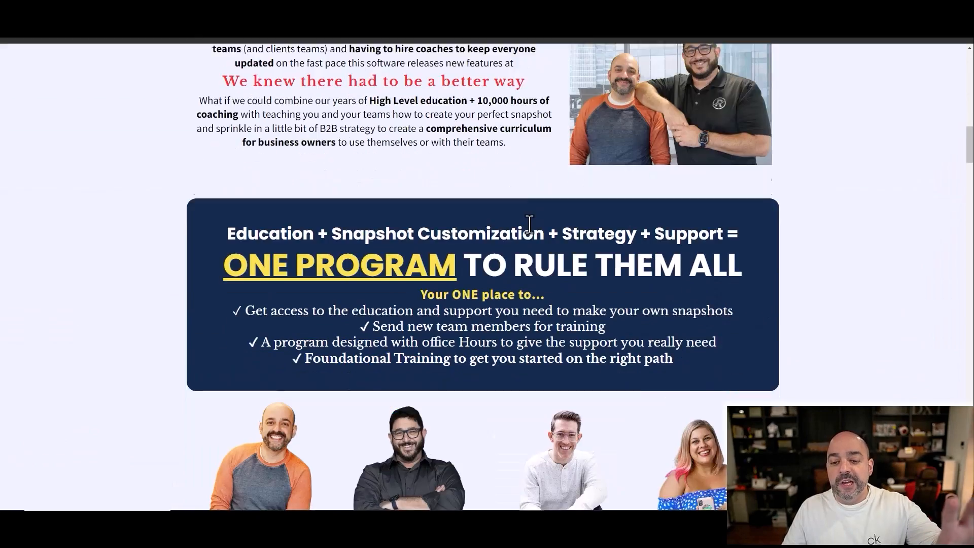
scroll(530, 235, down, 20)
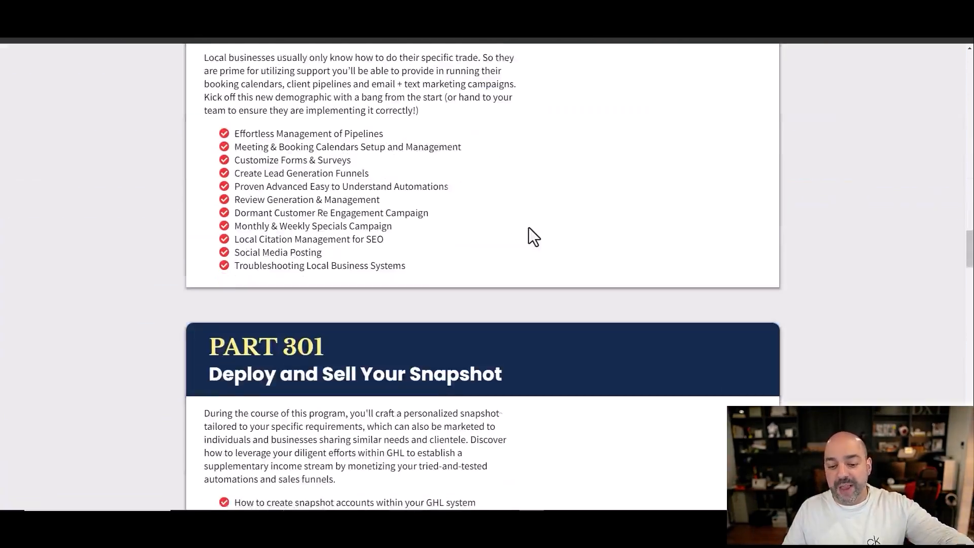
Step: Review the rest of the Sales Page preview, covering the remaining curriculum parts, the bonuses and the enrollment call to action
scroll(529, 228, down, 18)
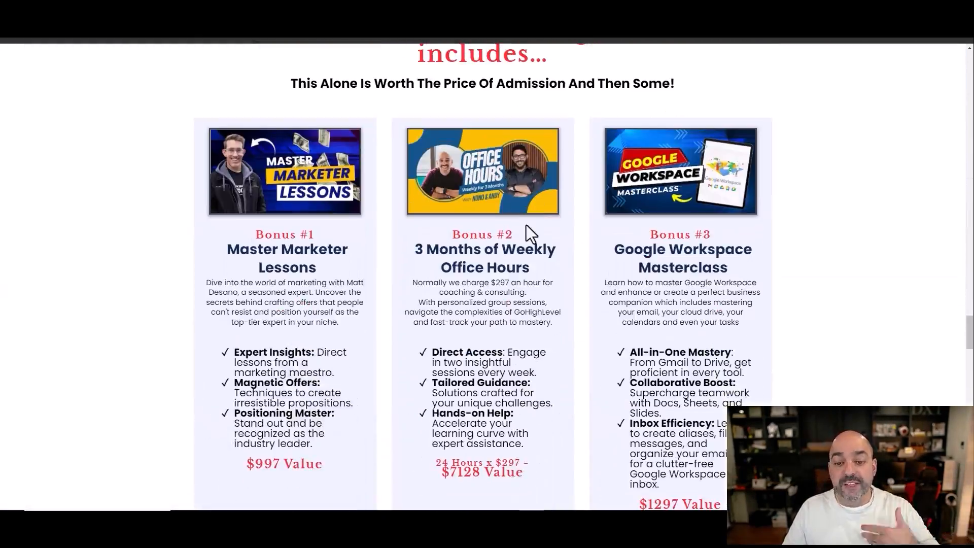
scroll(526, 224, down, 17)
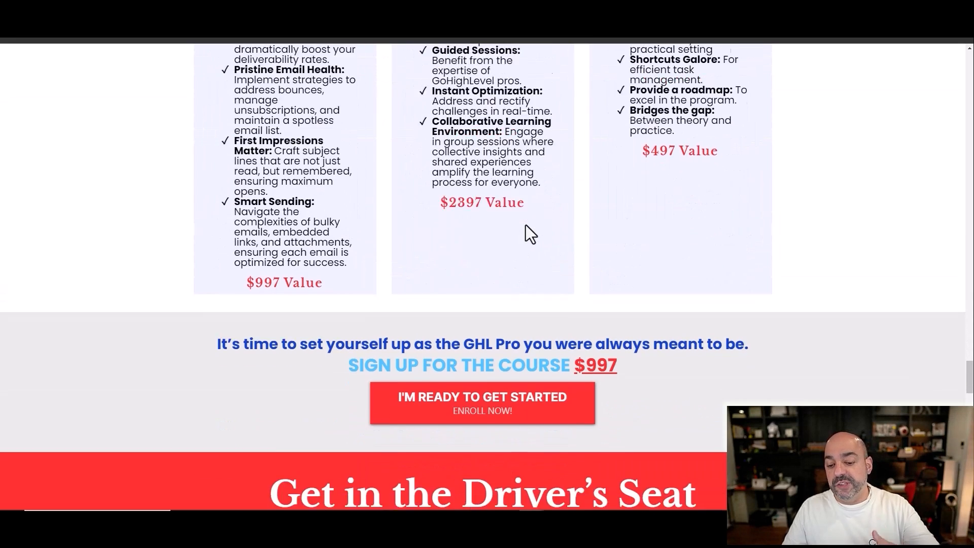
scroll(526, 227, down, 6)
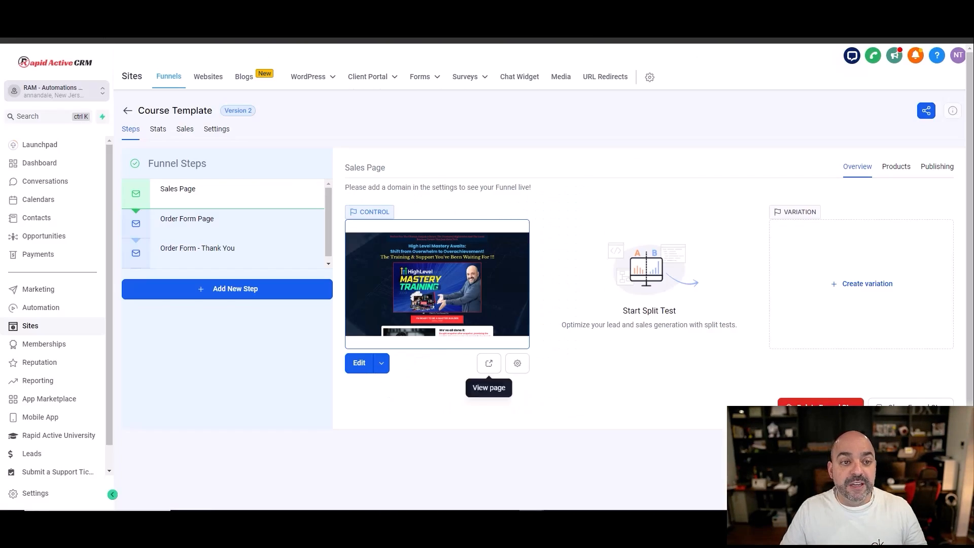
Step: Add a product to the funnel's Order Form Page, choosing Nuno Awesome Course 2 as both the product and its price
click(238, 223)
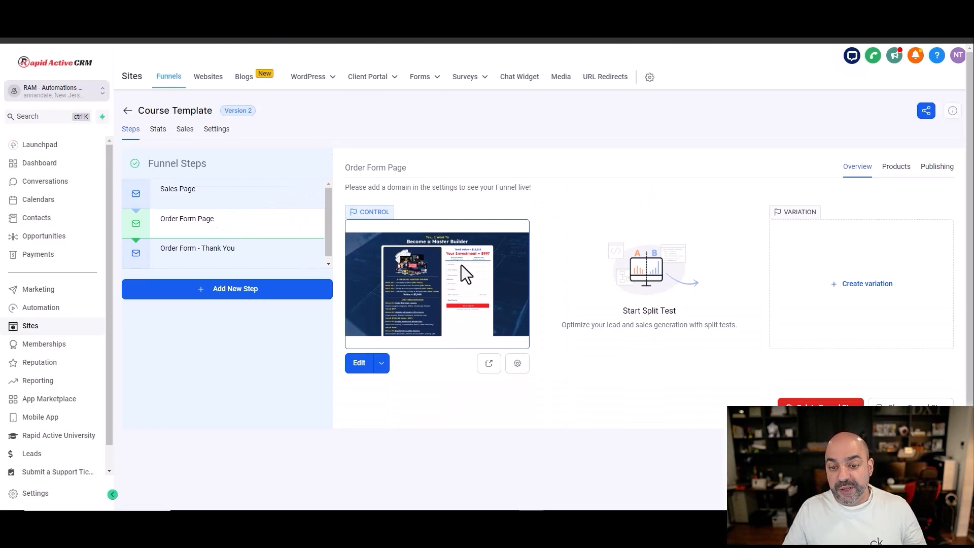
click(891, 175)
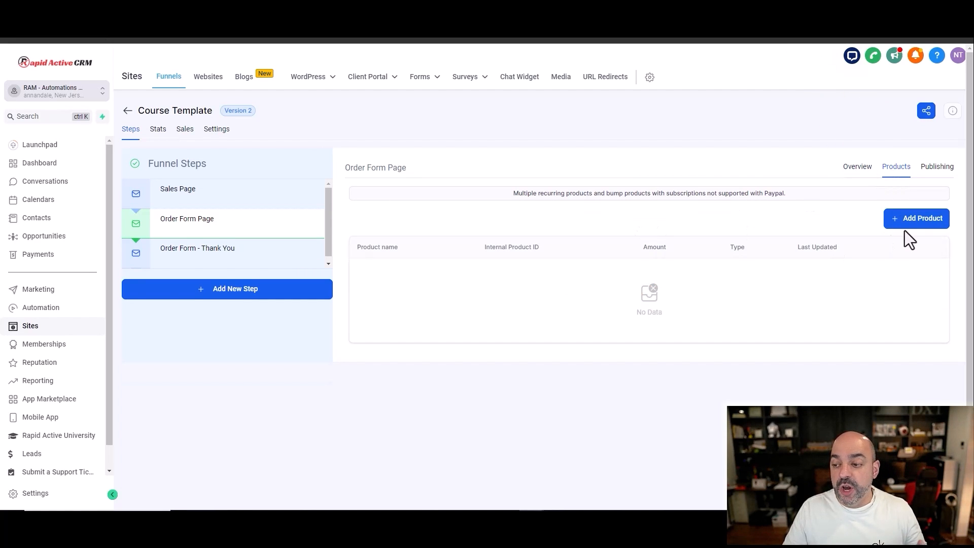
click(905, 223)
click(501, 251)
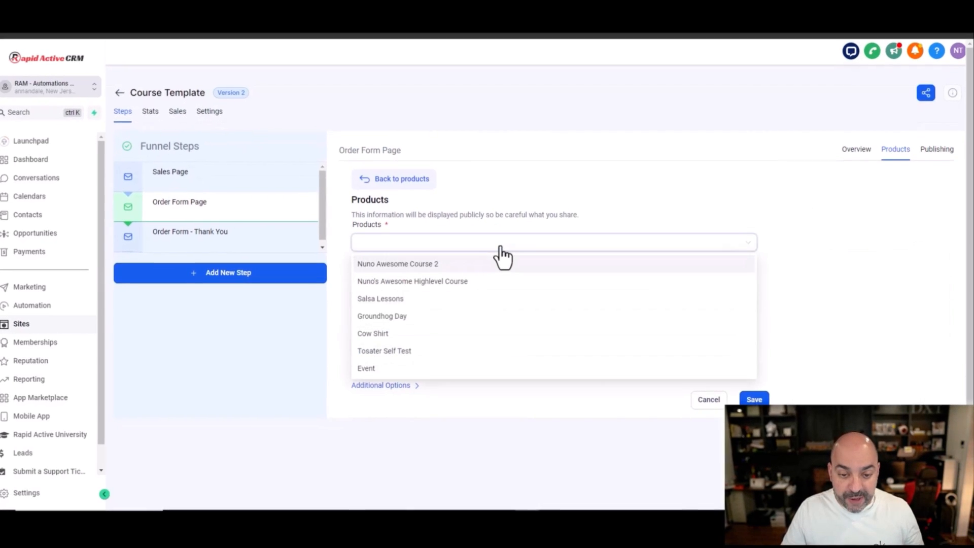
click(476, 265)
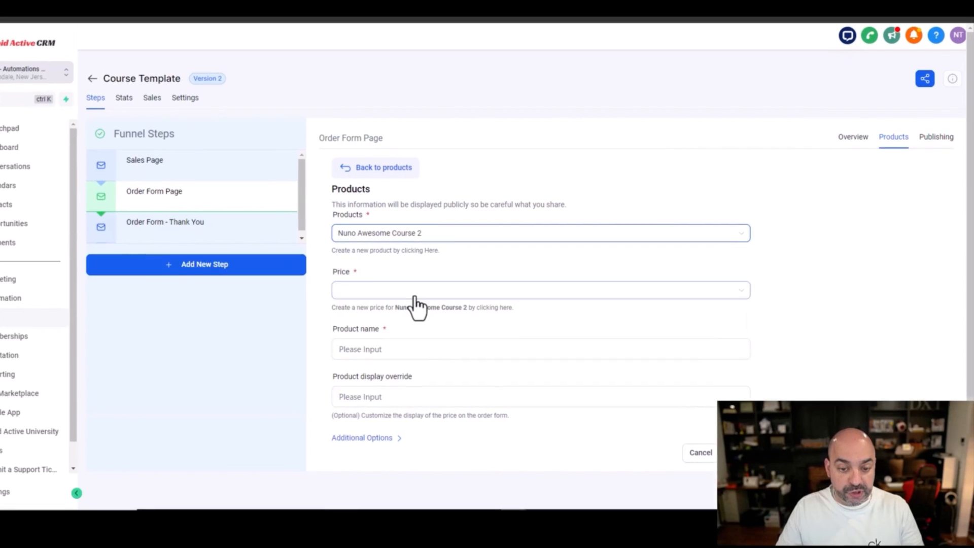
click(414, 293)
click(409, 310)
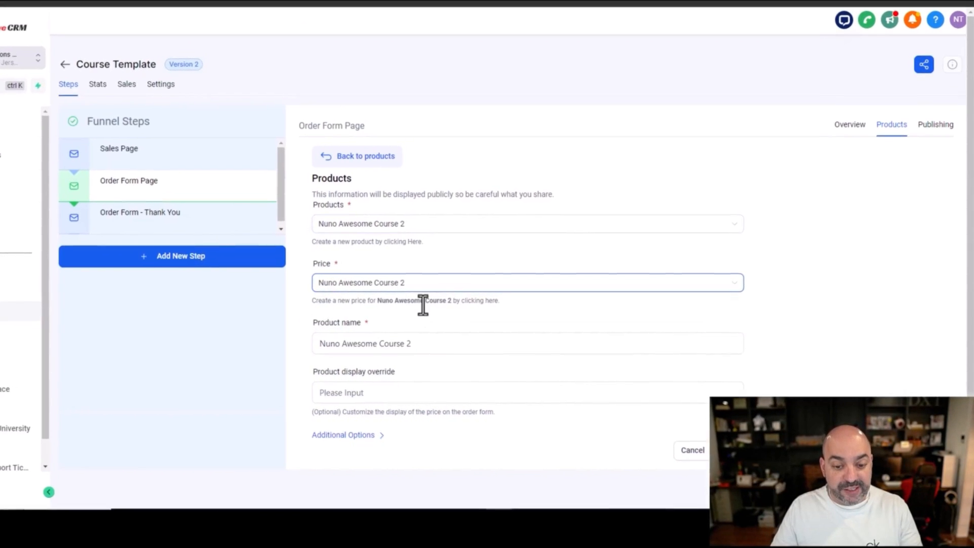
Step: Shorten the order form product's name to "Nuno Awesome Course" and save the product
triple_click(479, 338)
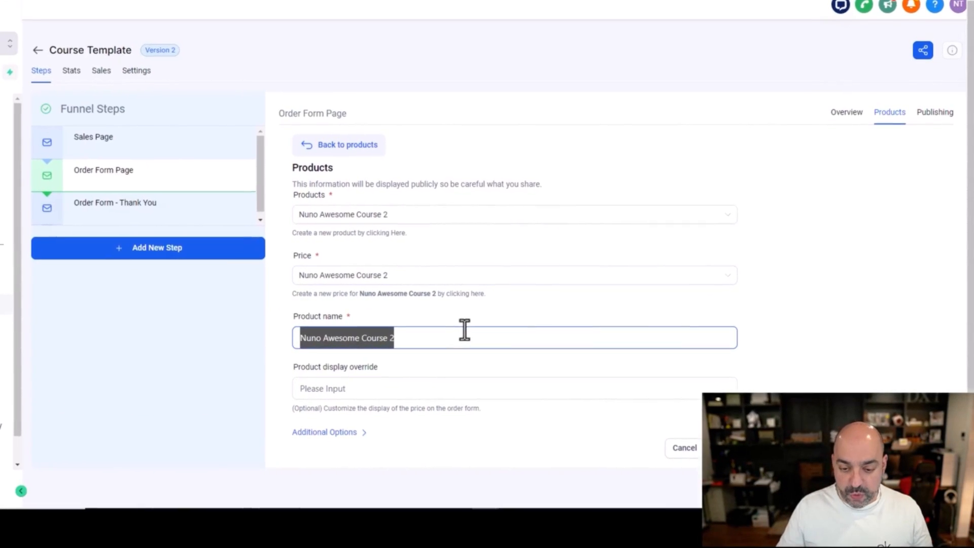
click(432, 336)
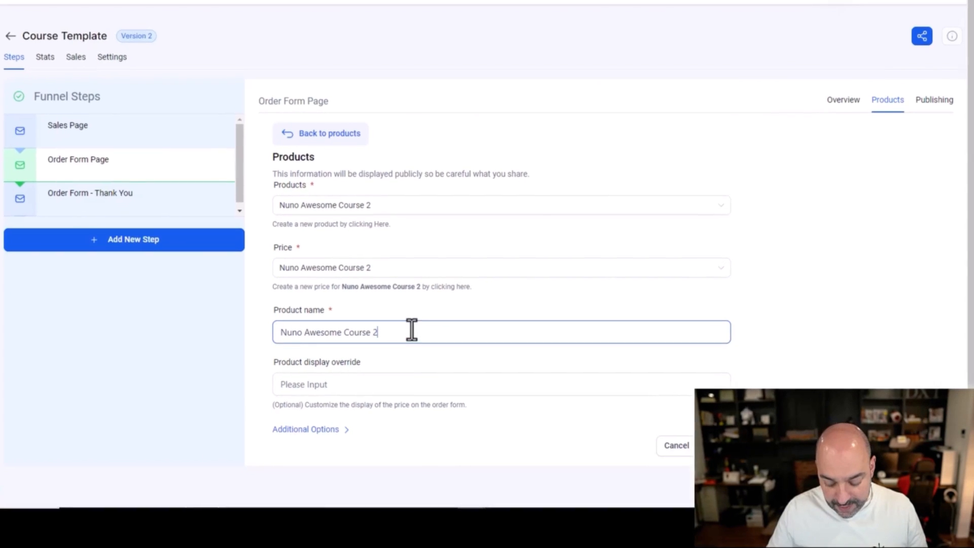
key(BackSpace)
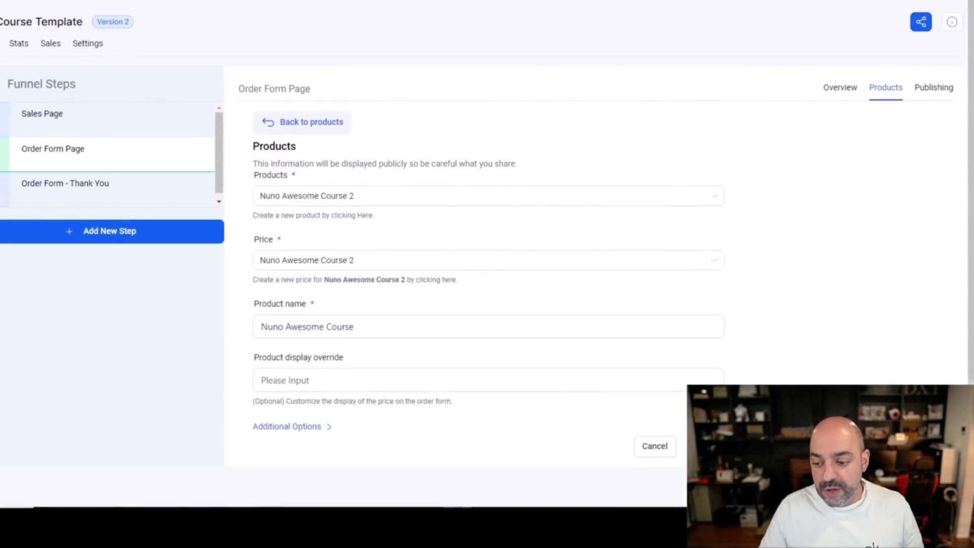
click(703, 446)
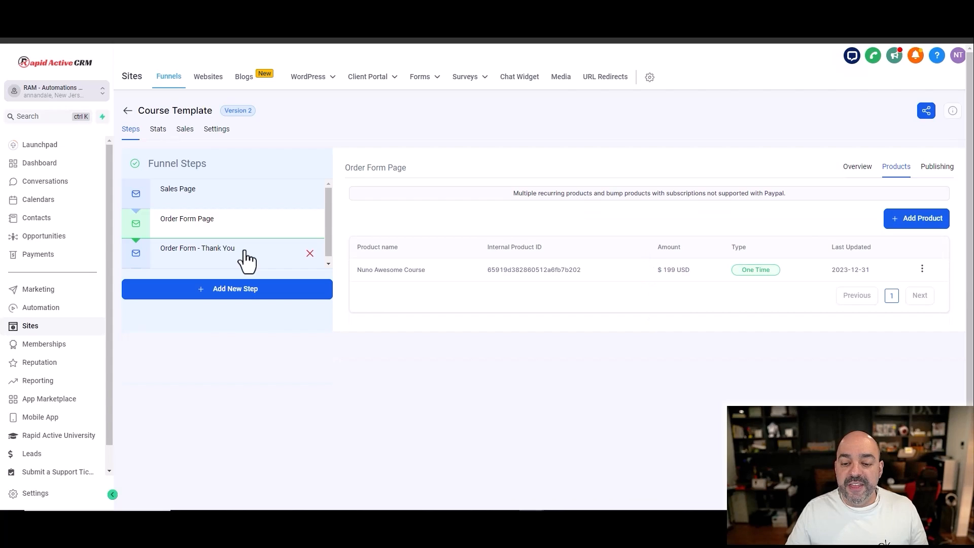
Step: Look through the products assigned to the Sales Page, Order Form Page and Order Form - Thank You funnel steps
click(245, 259)
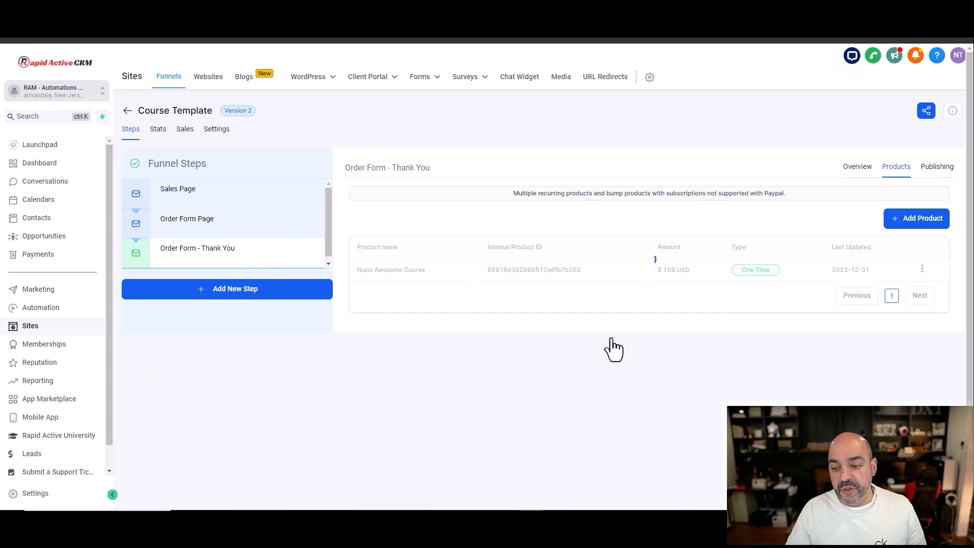
click(259, 229)
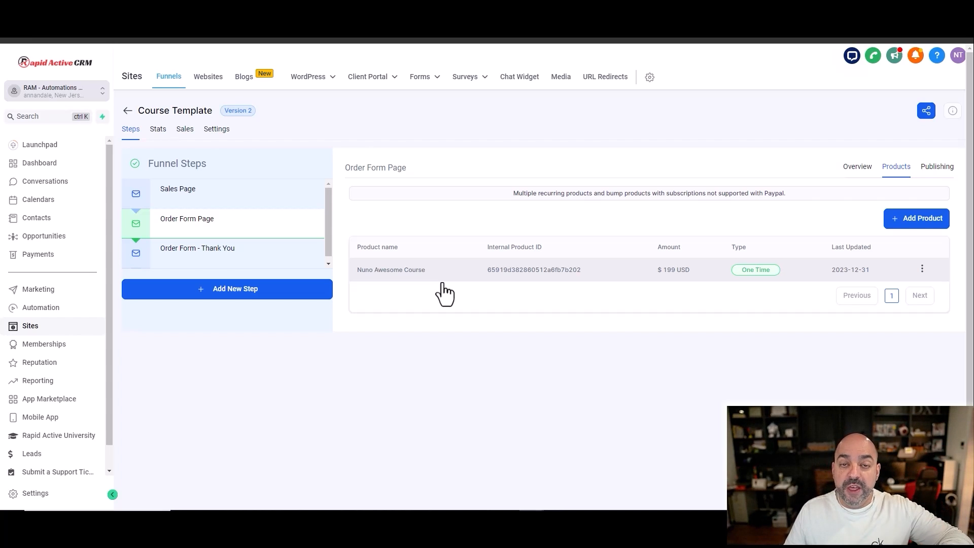
click(234, 201)
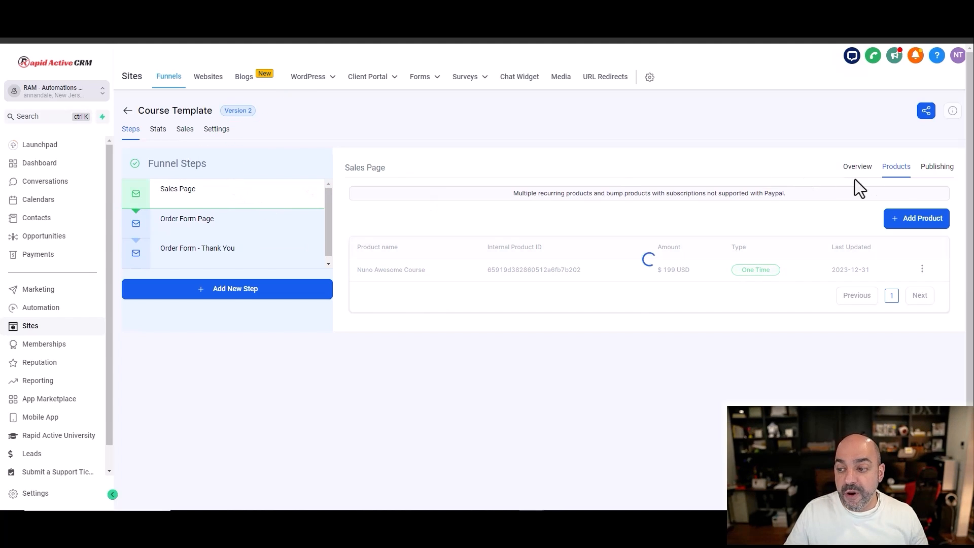
click(240, 234)
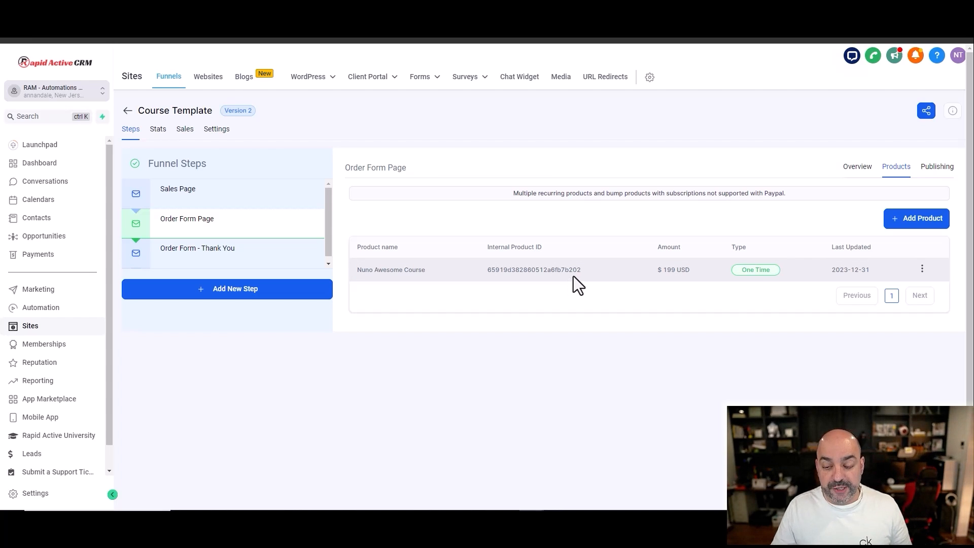
click(277, 206)
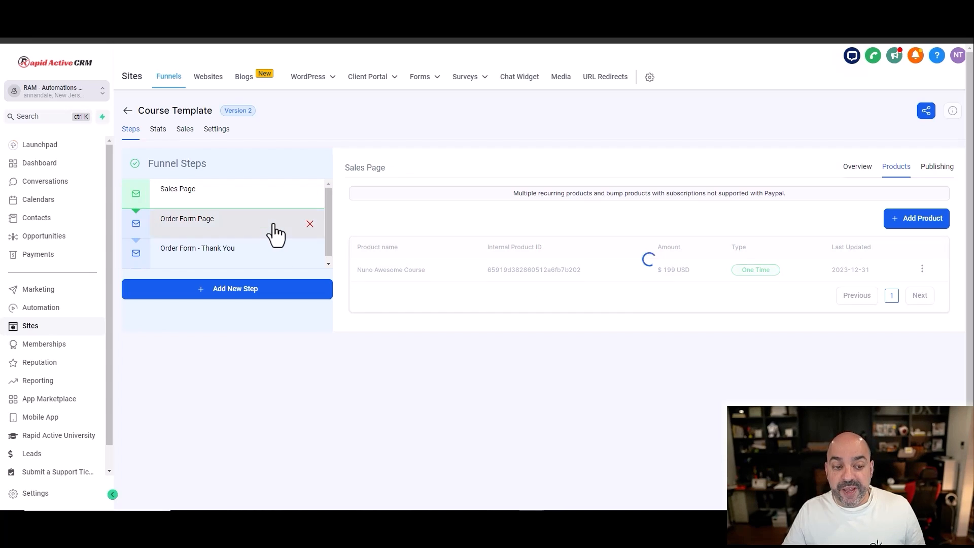
click(273, 226)
click(269, 253)
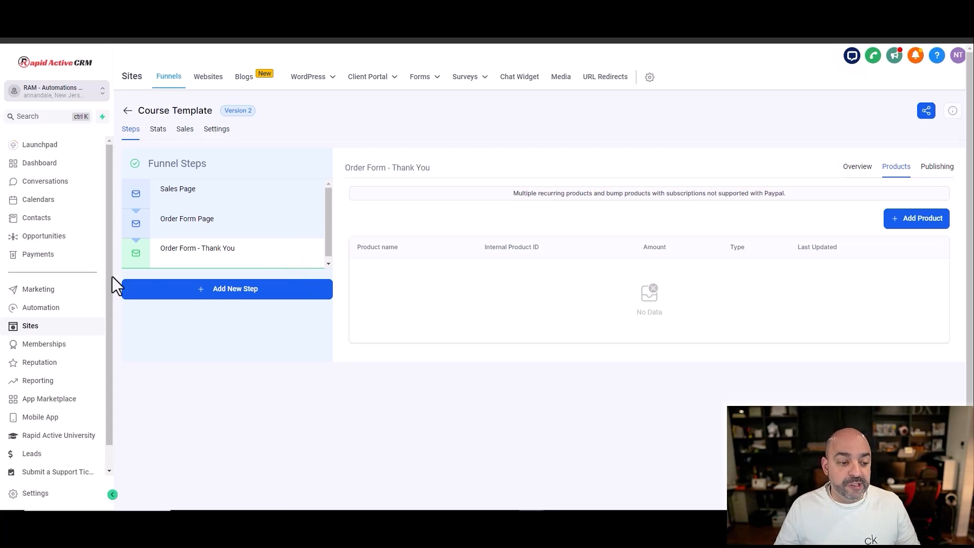
Step: Create a folder named "00. Nuno's Awesome Course" in the automation workflow list
click(62, 307)
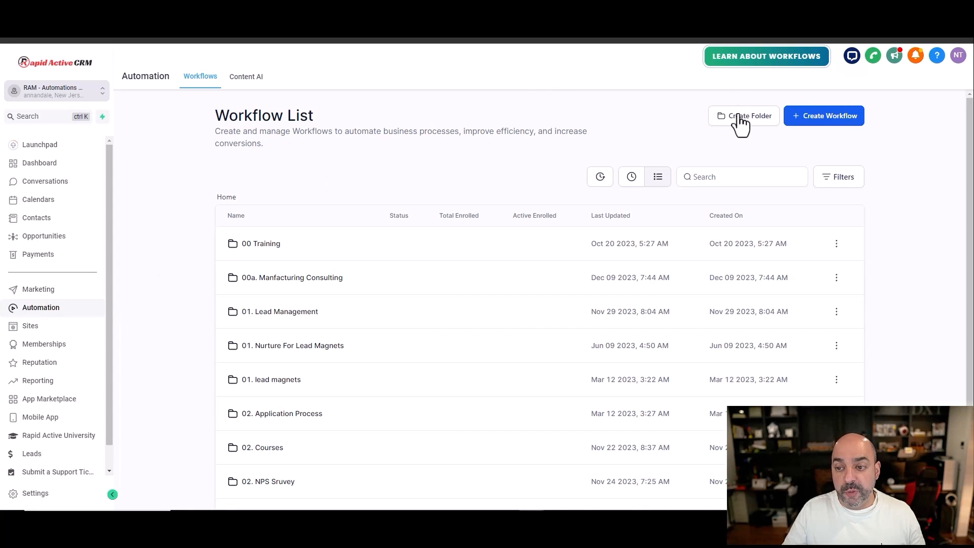
click(740, 122)
click(450, 311)
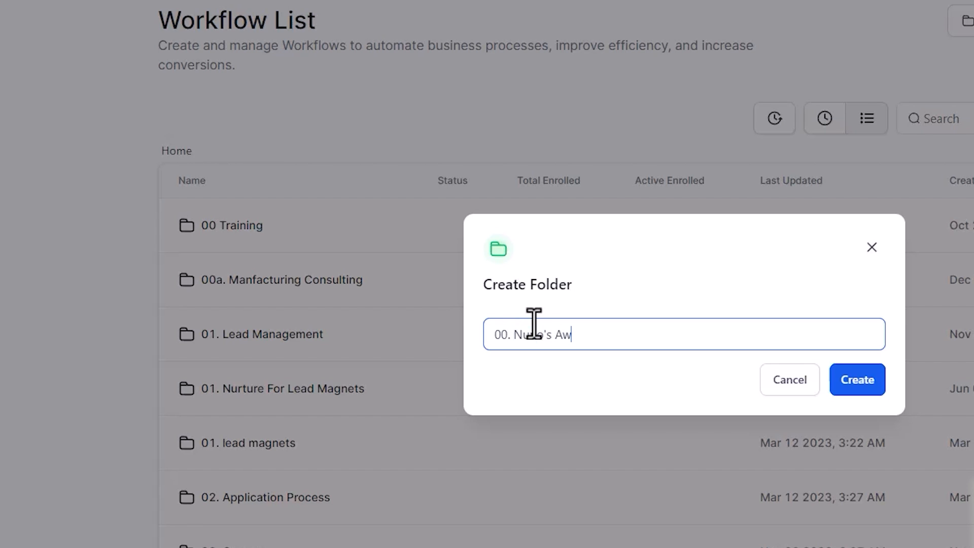
text(00. Nuno's Awesome Course)
click(846, 389)
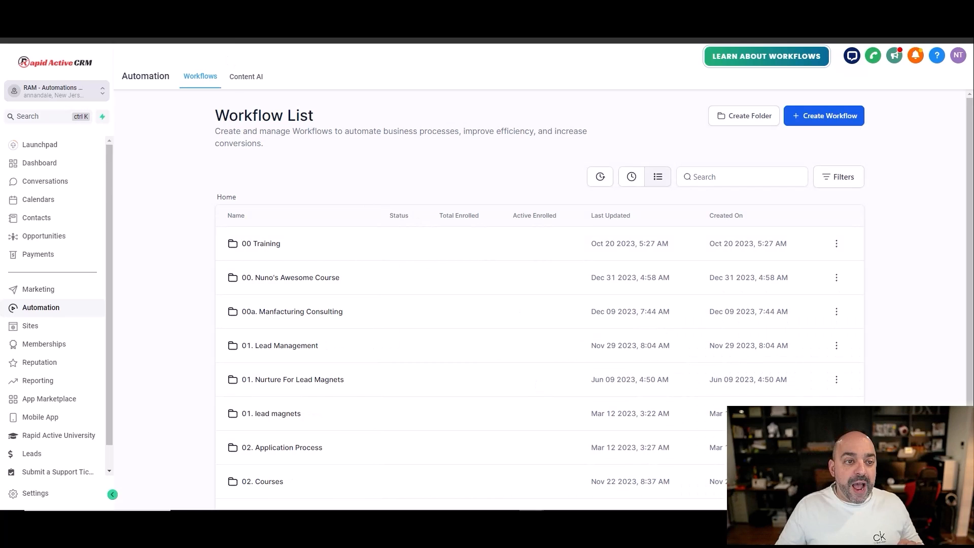
Step: Duplicate the workflow list into a second browser tab, keeping the original tab open
right_click(101, 30)
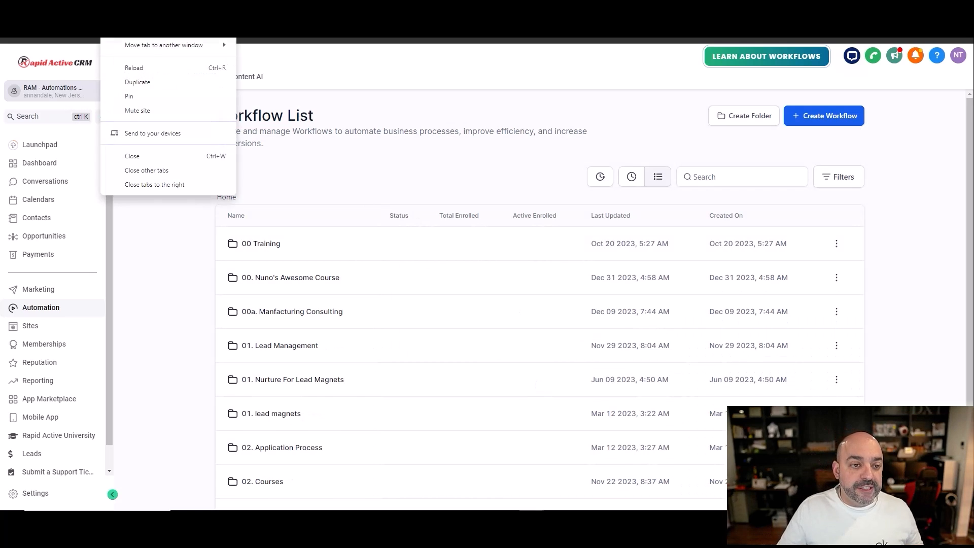
click(156, 79)
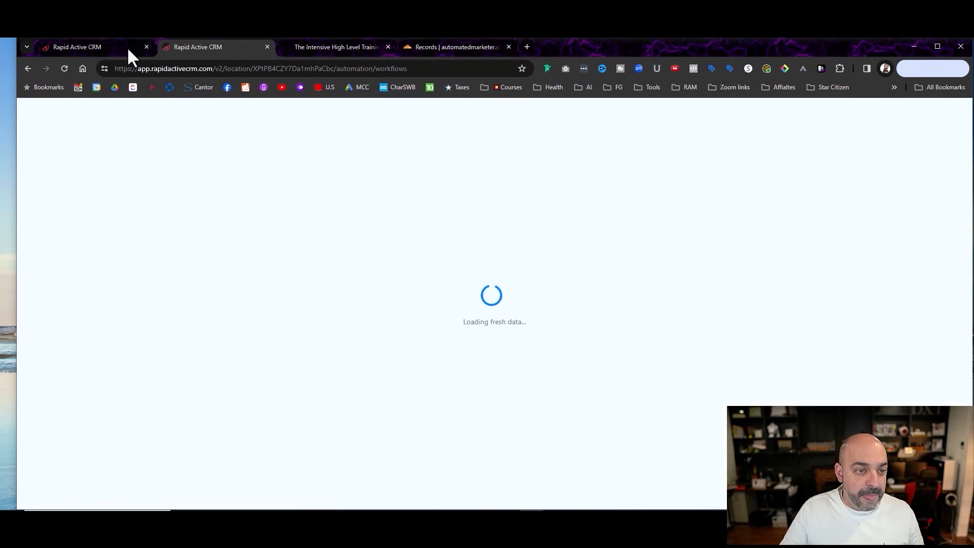
click(263, 47)
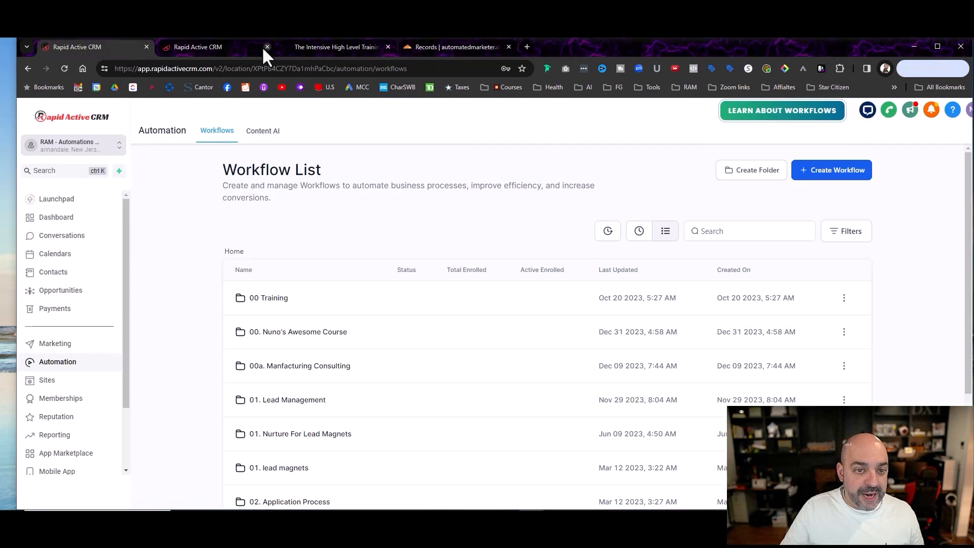
right_click(106, 46)
click(165, 133)
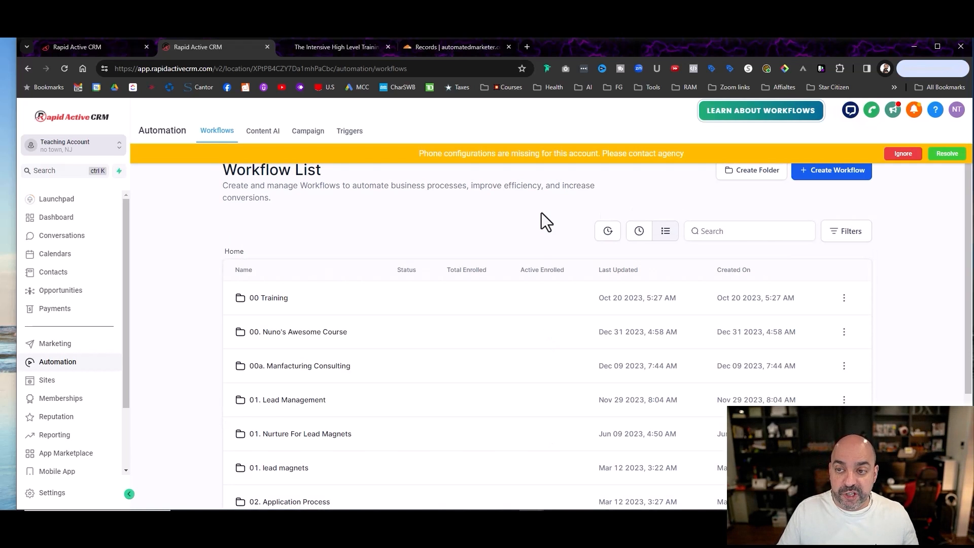
Step: Open the Nuno's Awesome Course pipeline in the duplicate tab to review its stages
click(58, 292)
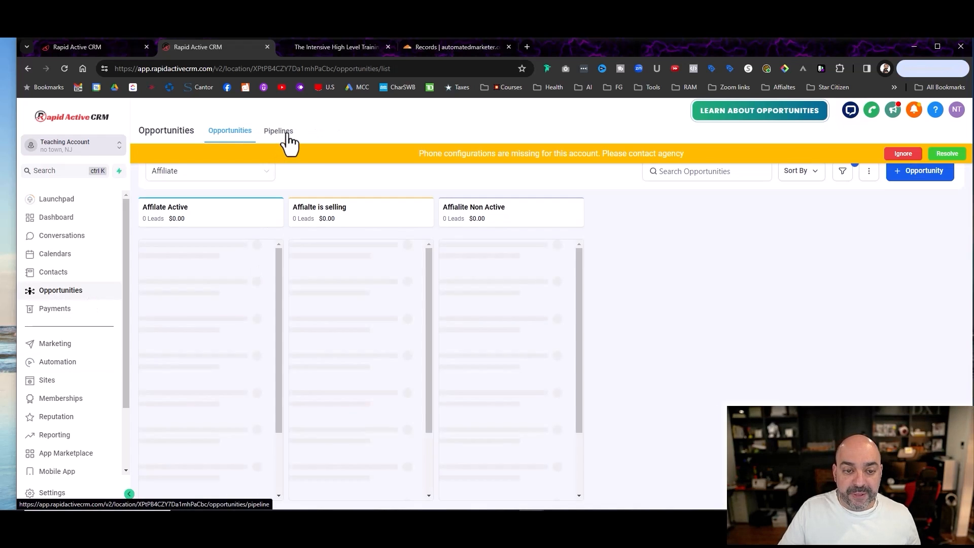
click(286, 139)
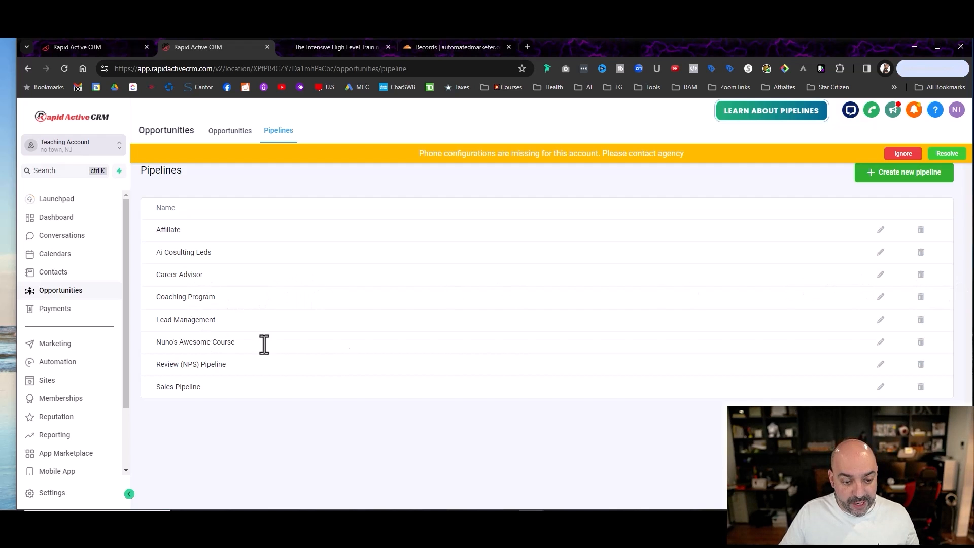
click(880, 342)
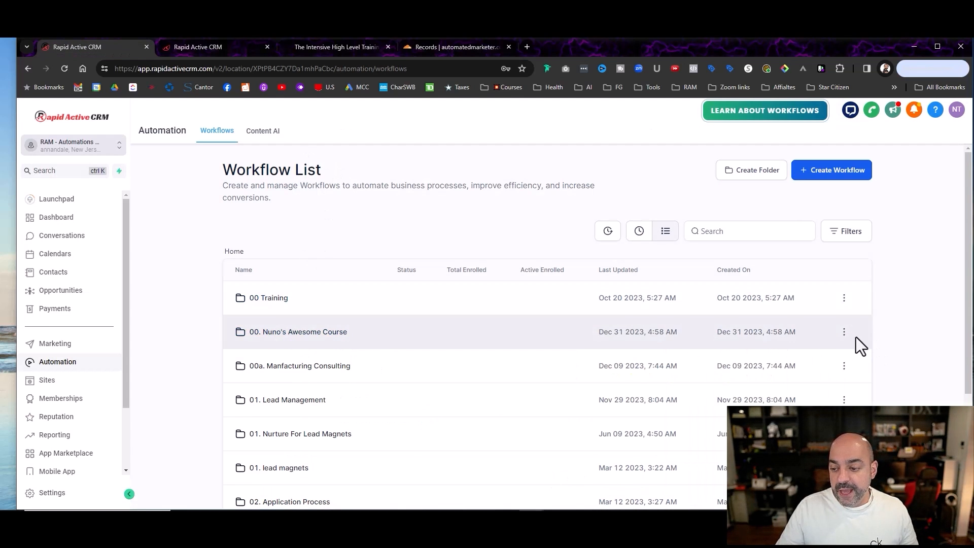
Step: Return to the original tab and start a workflow from scratch inside the 00. Nuno's Awesome Course folder
click(325, 333)
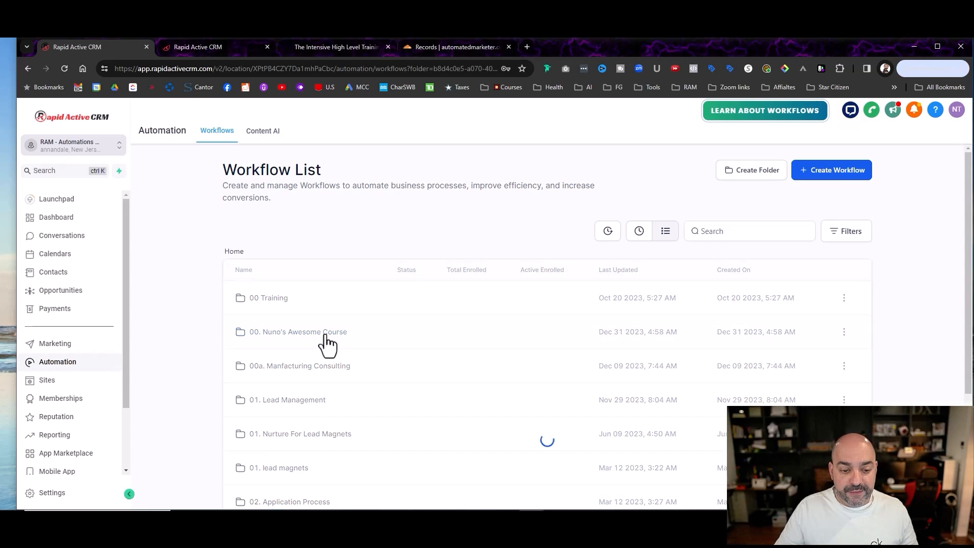
click(538, 399)
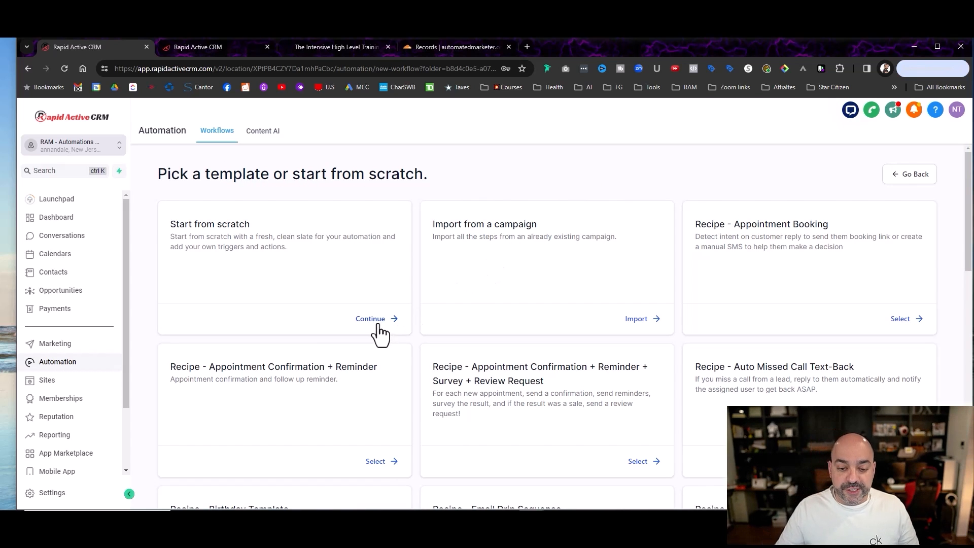
click(378, 326)
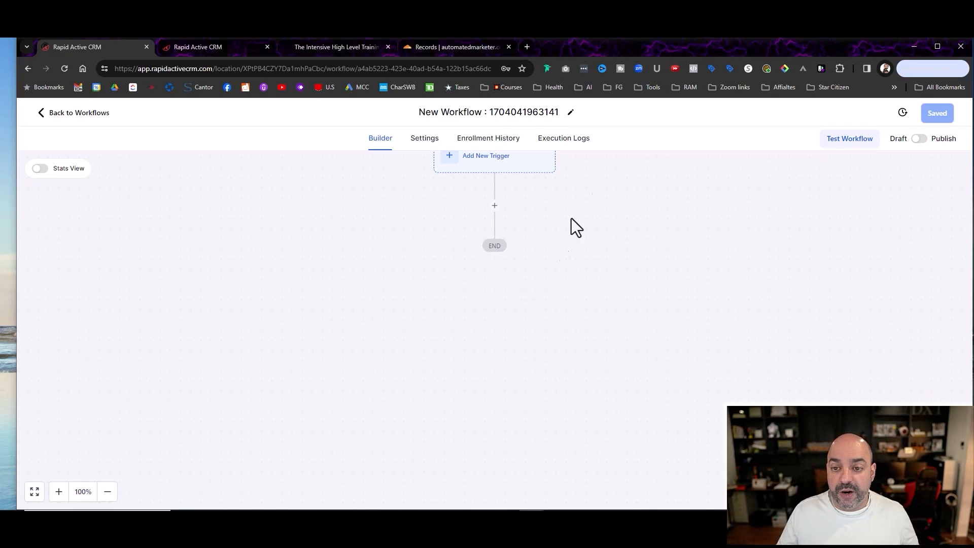
Step: Rename the new workflow as "NC01. Abandoned Cart"
drag(558, 113, 408, 105)
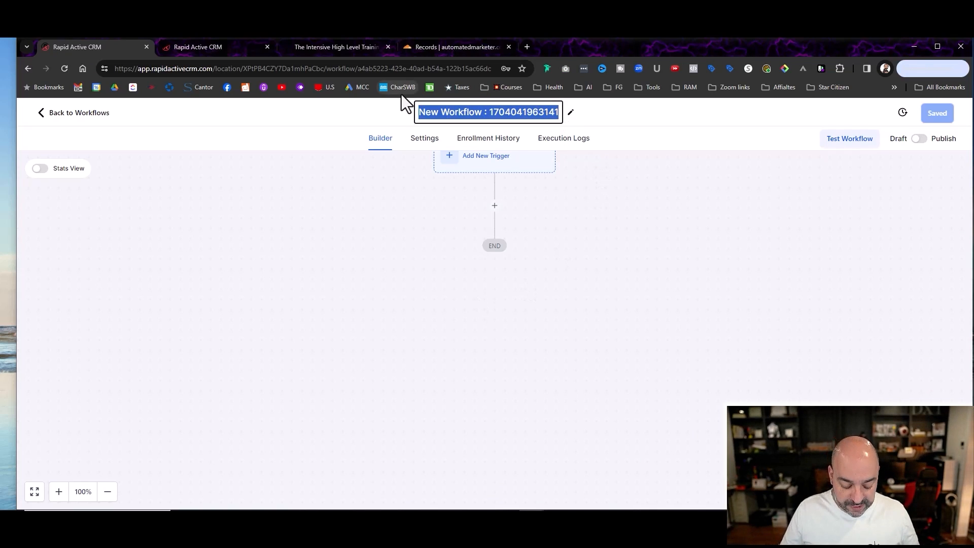
text(NC)
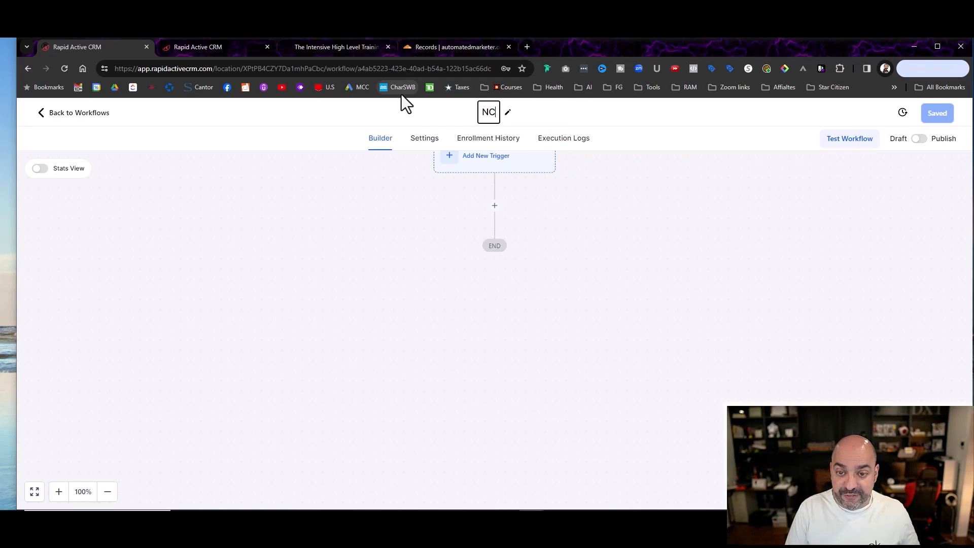
text(01.)
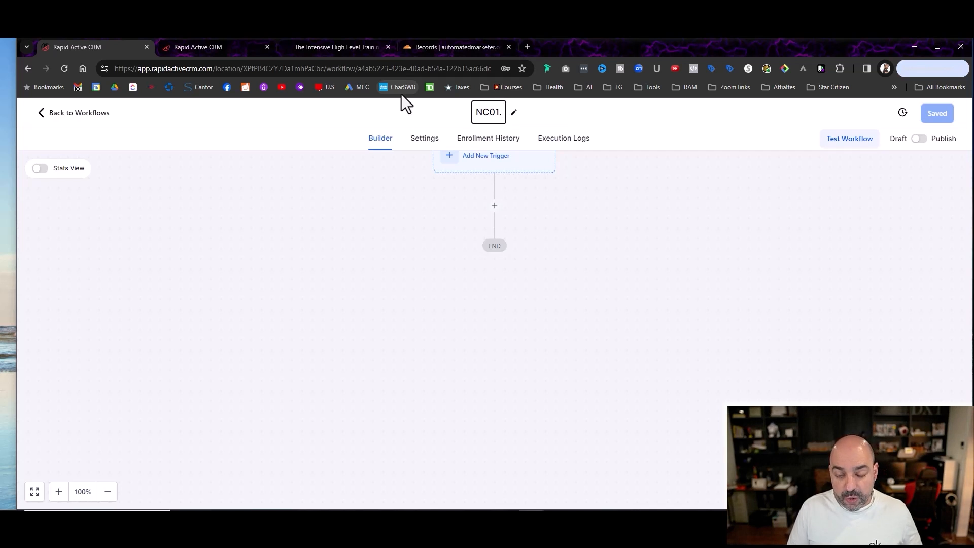
text( Aba)
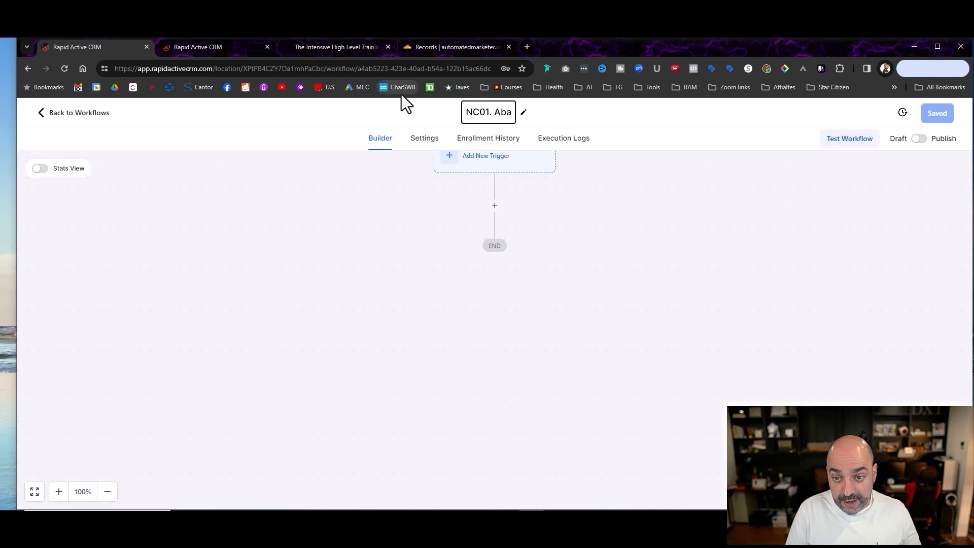
text(ndoned Cart)
key(Return)
scroll(572, 256, up, 2)
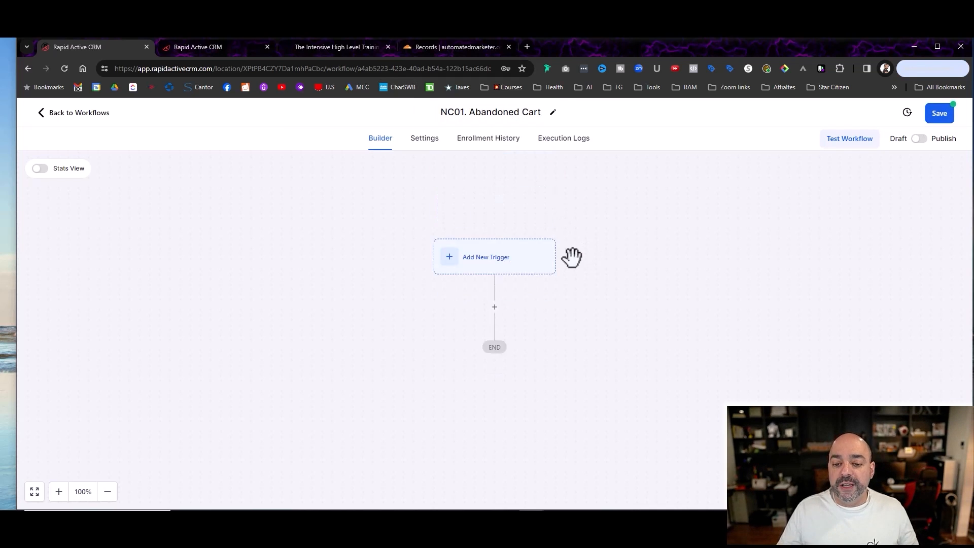
scroll(564, 250, down, 1)
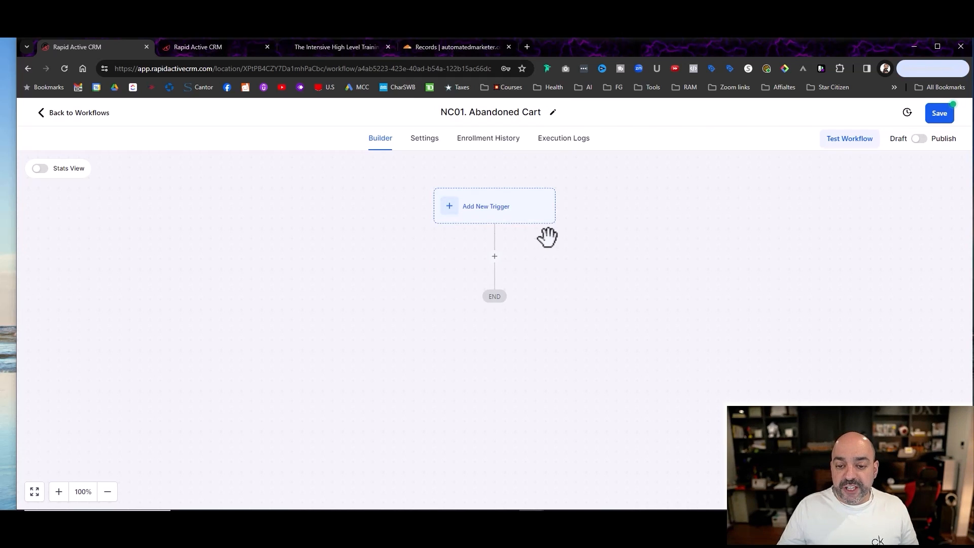
Step: Review the workflow's contact and communication settings, including re-entry, timezone and sender details, and return to the builder
click(426, 142)
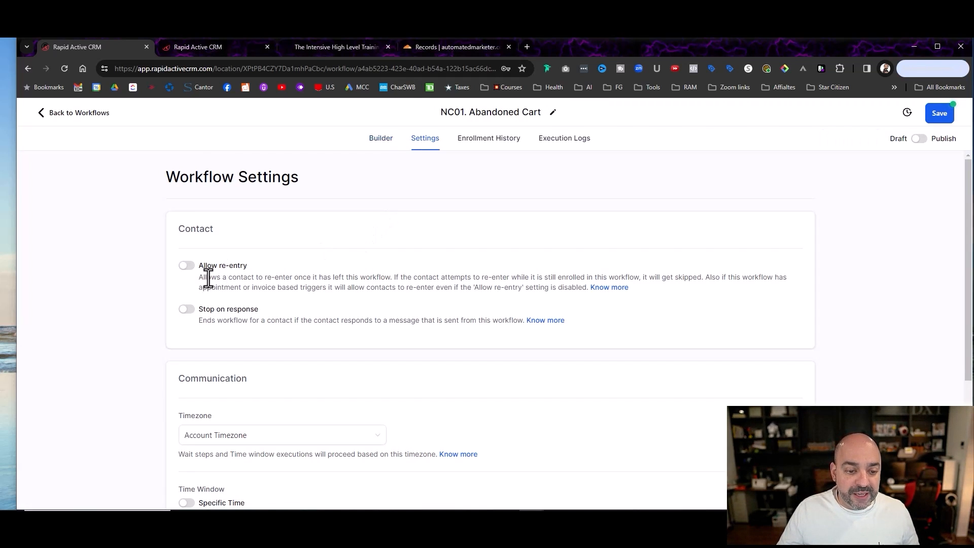
scroll(231, 266, down, 4)
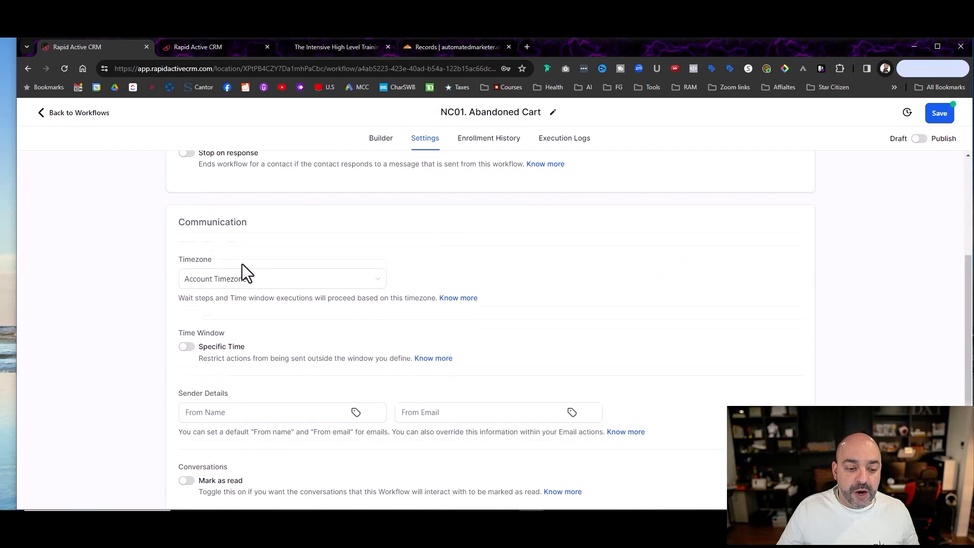
click(187, 441)
scroll(311, 304, up, 3)
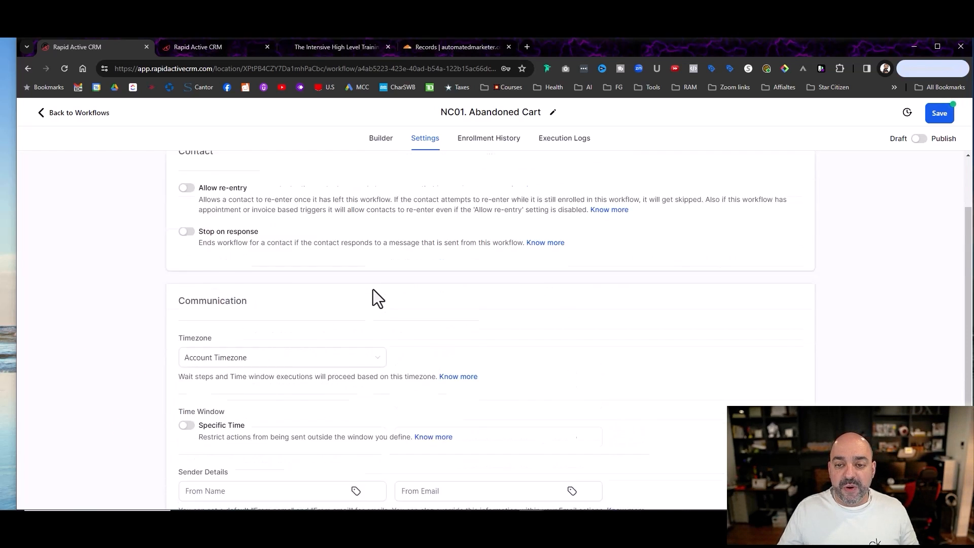
click(381, 147)
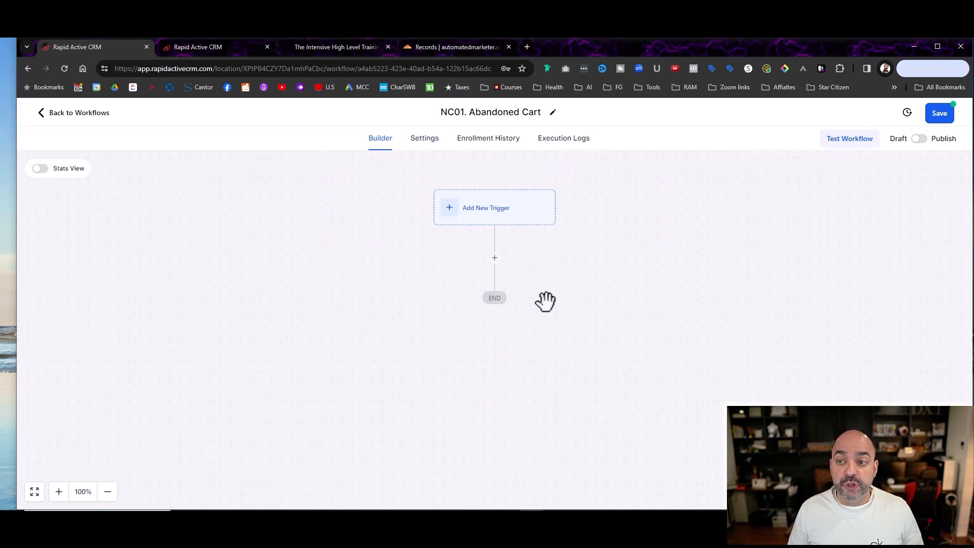
Step: Add an Order Form Submission trigger and filter it to the Course Template funnel
click(505, 208)
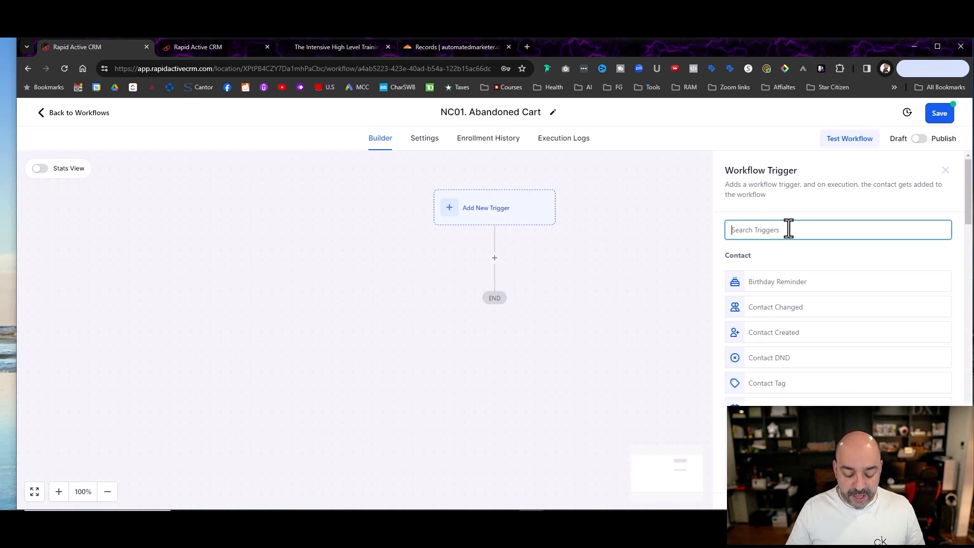
text(order)
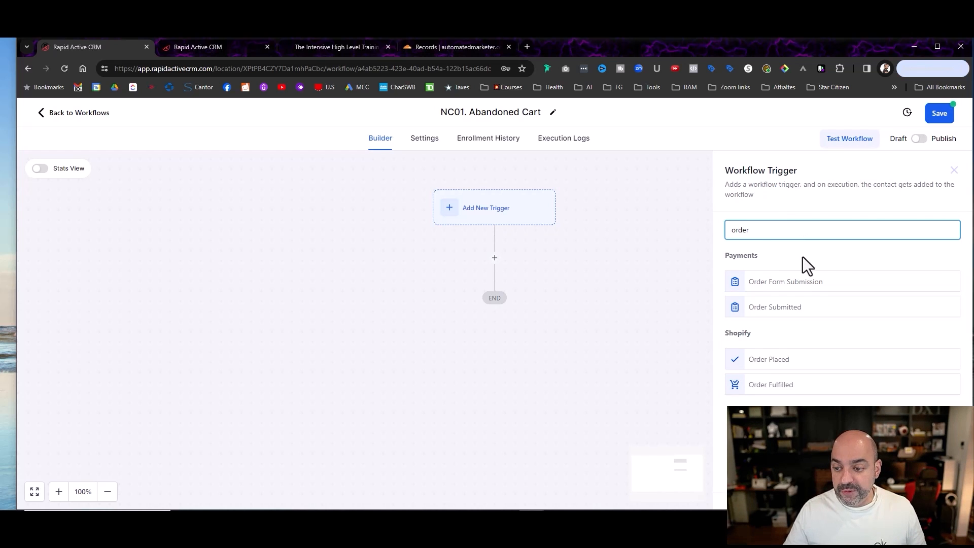
click(805, 281)
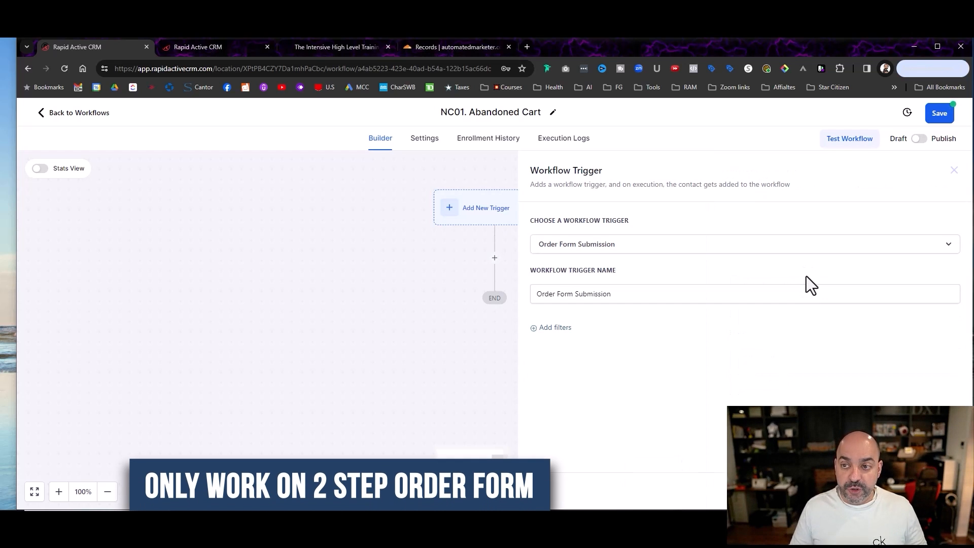
click(564, 327)
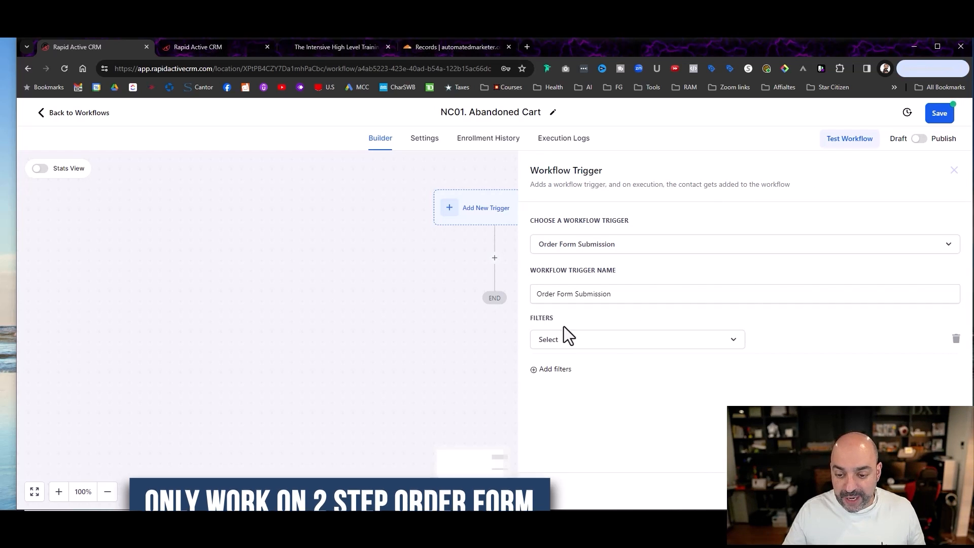
click(606, 346)
click(604, 410)
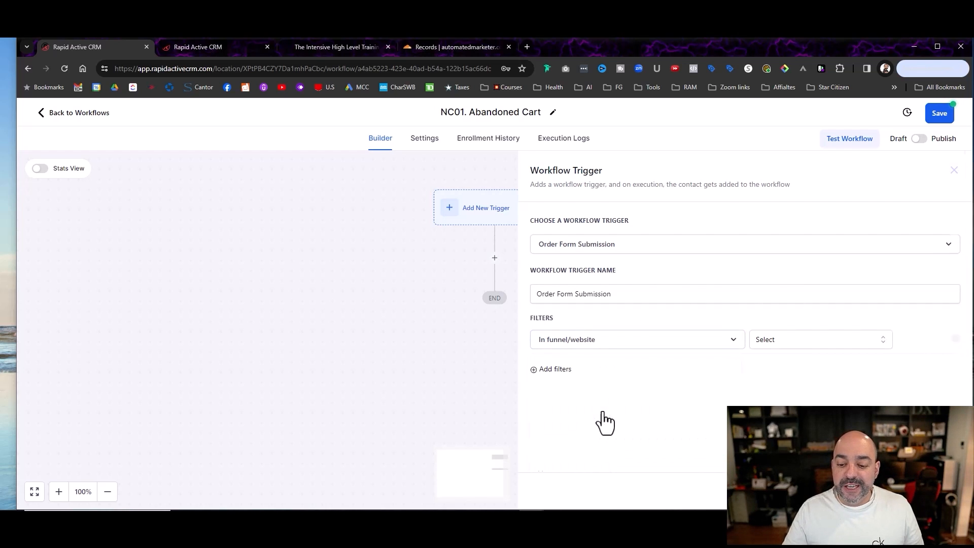
click(790, 345)
click(785, 363)
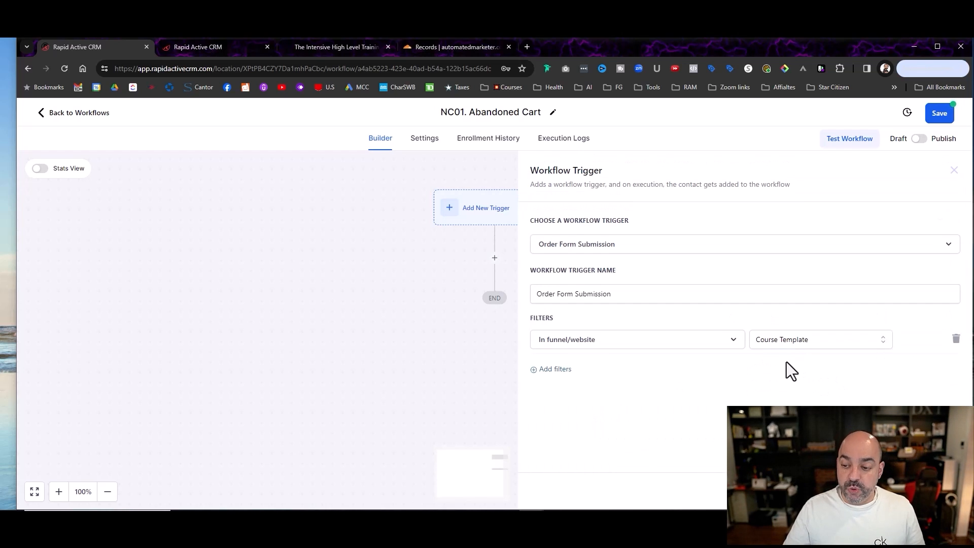
Step: Add a second trigger filter, Page is, set to Order Form Page Clone
click(535, 370)
click(583, 372)
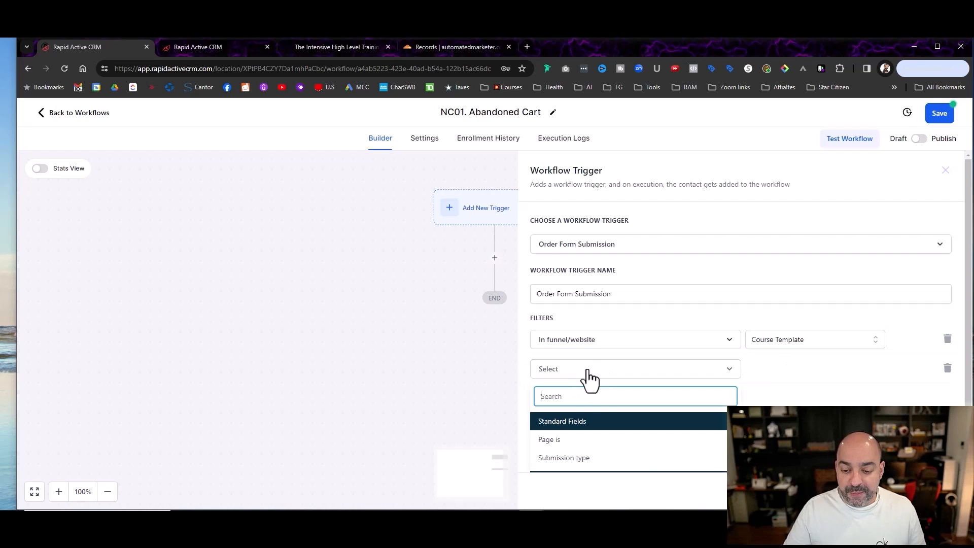
click(594, 440)
click(779, 370)
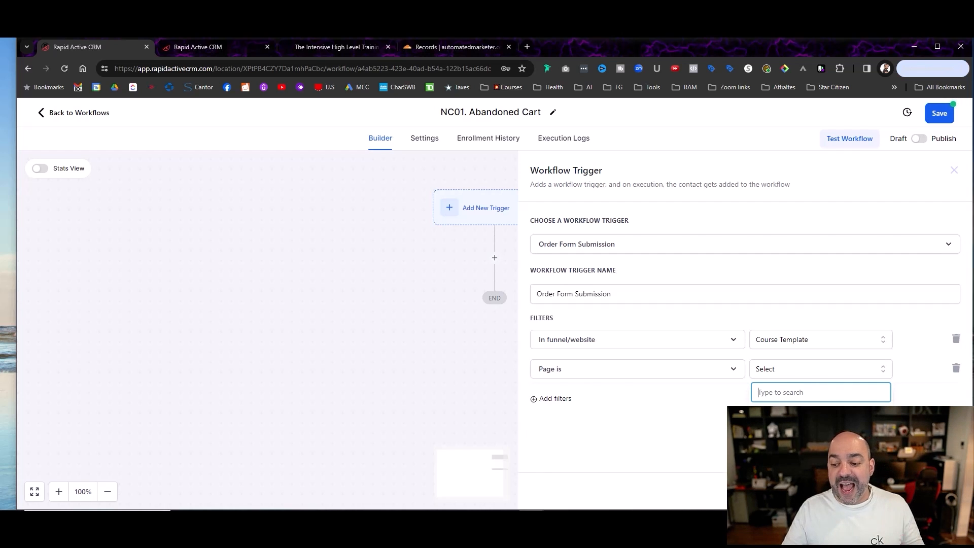
click(792, 437)
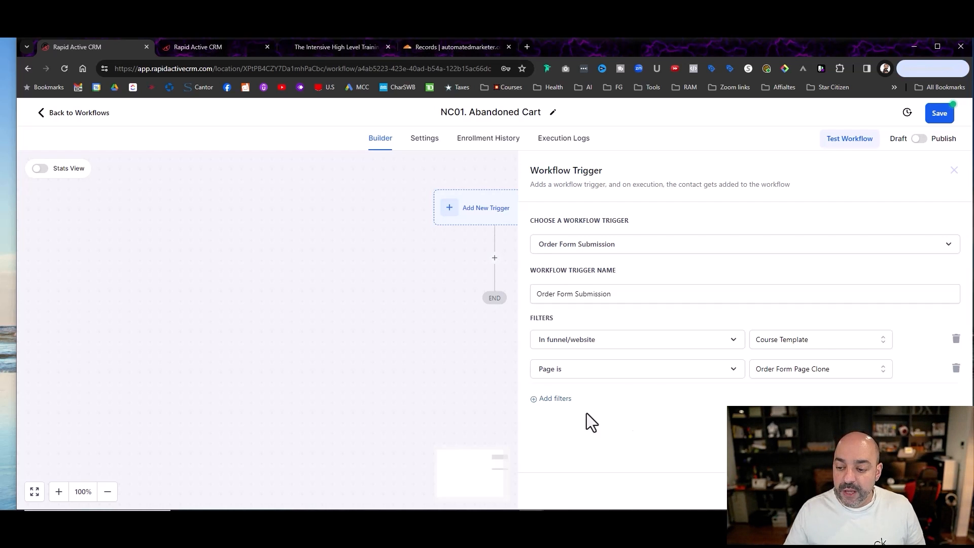
Step: Add a Submission type filter to the trigger and save the trigger
click(554, 399)
click(591, 439)
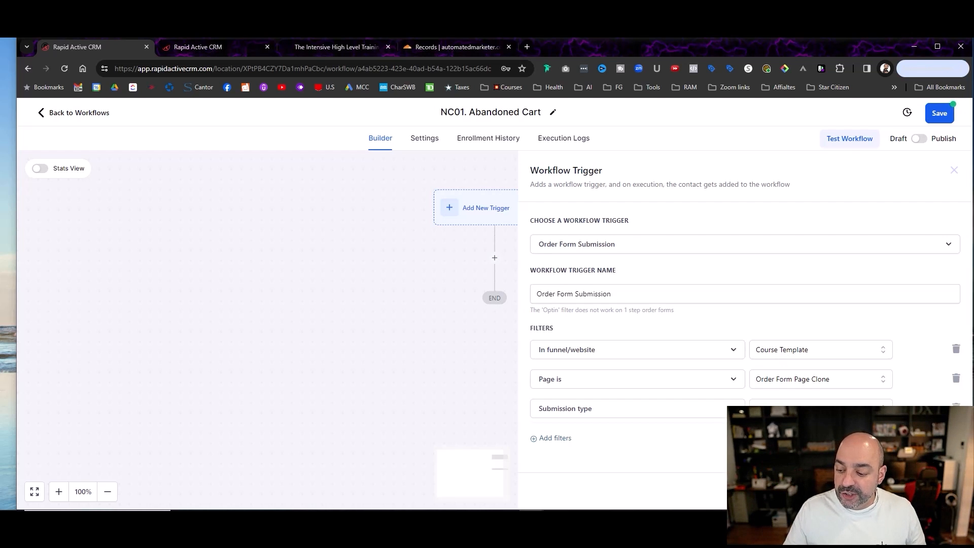
click(931, 491)
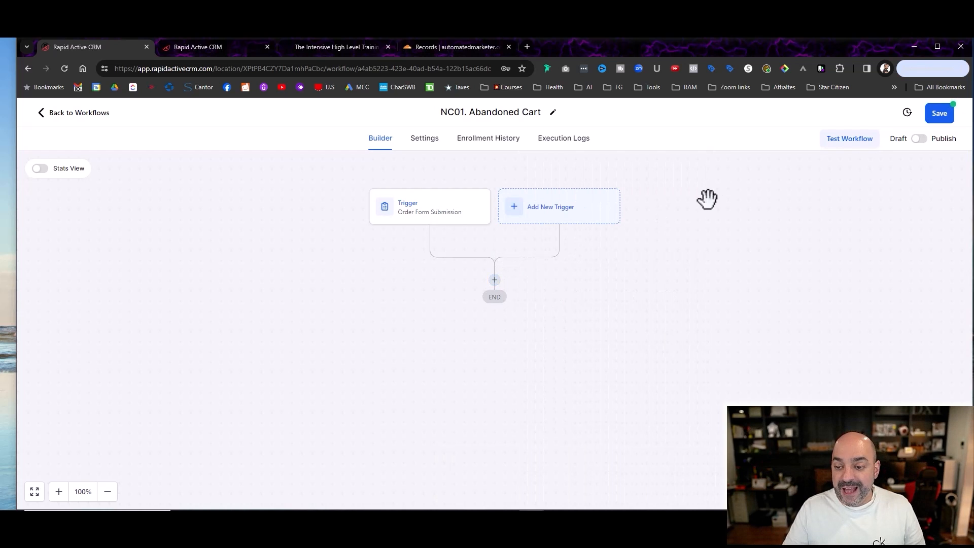
Step: Add a Wait action below the trigger with a time delay of 1 hour and save it
drag(494, 285, 496, 283)
click(495, 278)
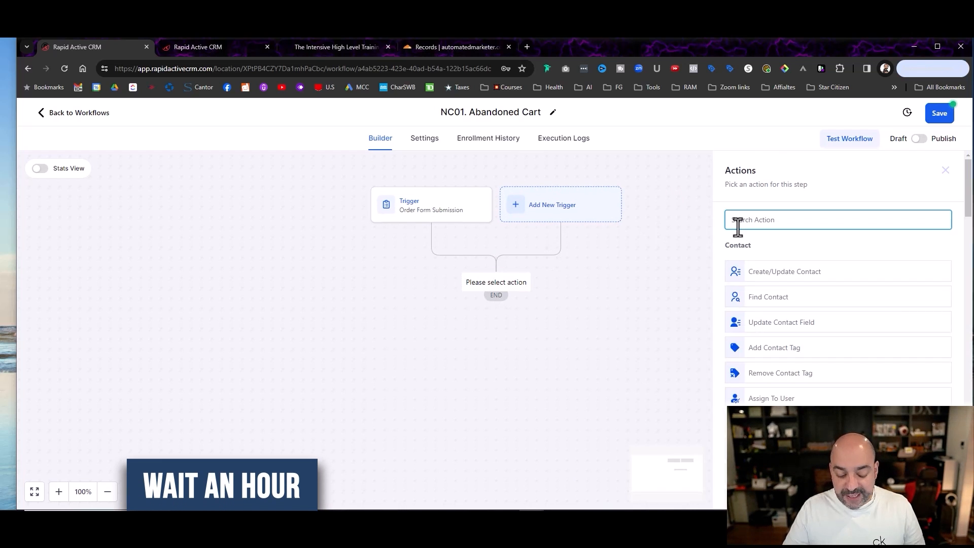
text(wait)
key(BackSpace)
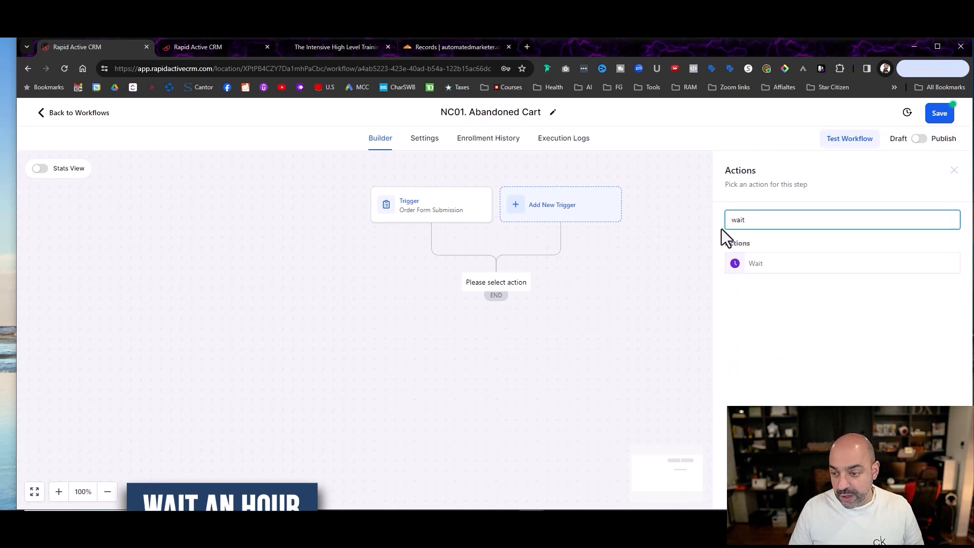
click(766, 267)
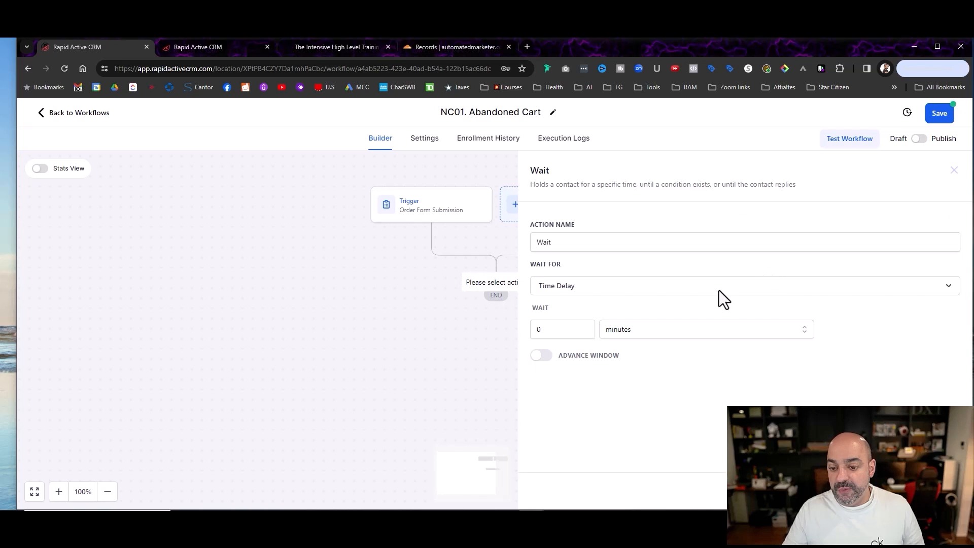
double_click(578, 326)
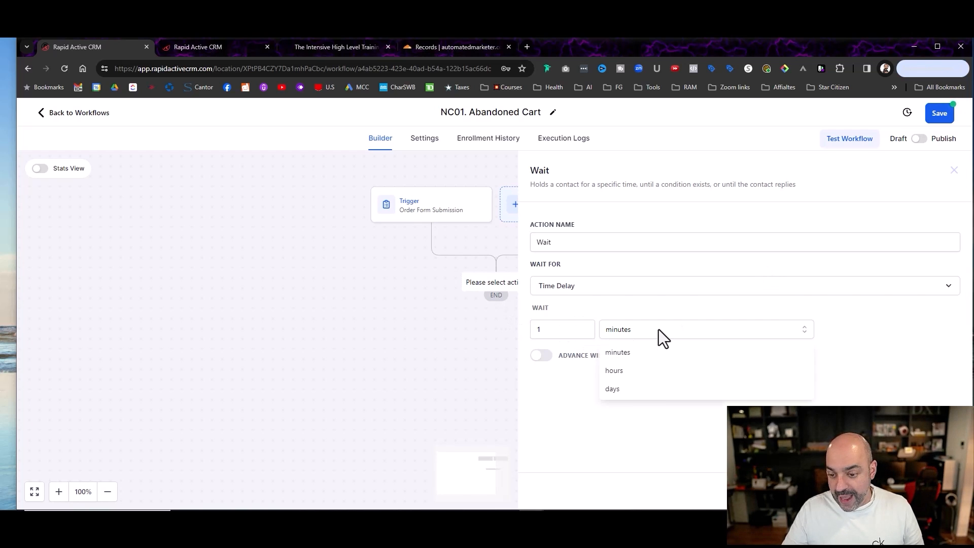
click(662, 370)
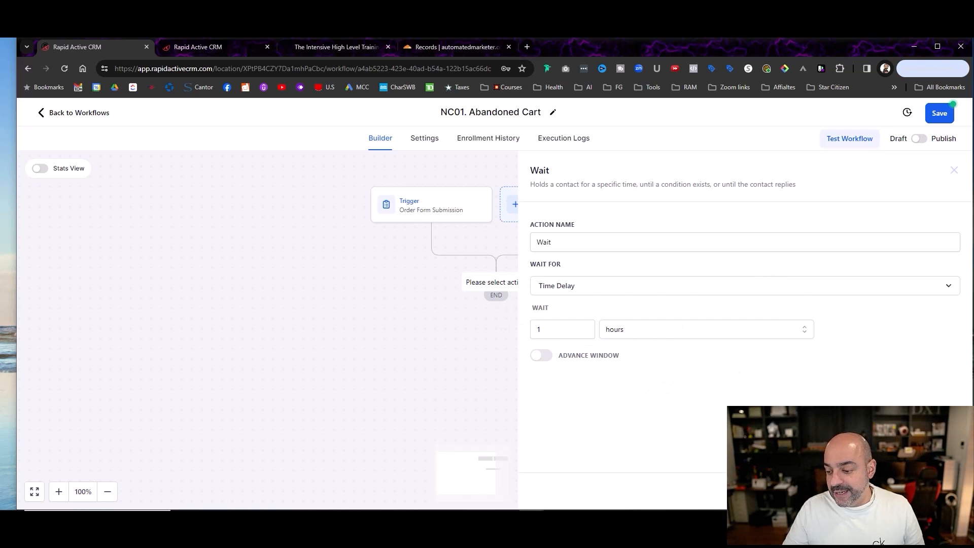
click(930, 491)
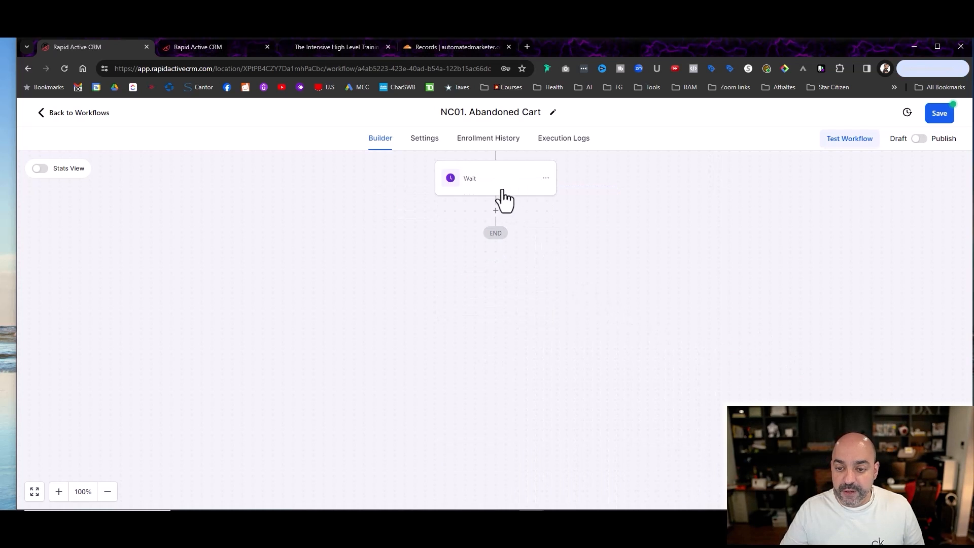
Step: Rename the Wait action as "Wait 1hour" and save it
click(499, 286)
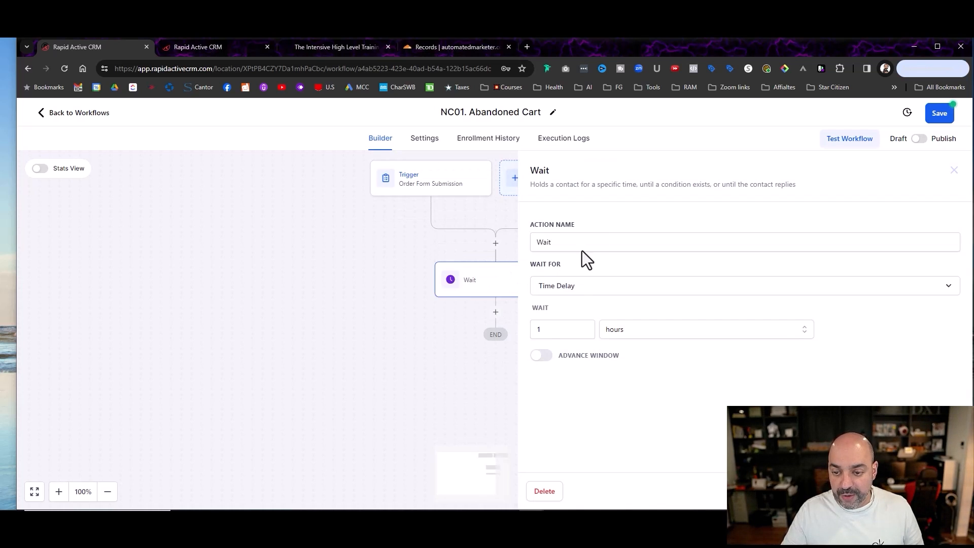
click(596, 244)
text(1hour)
key(Return)
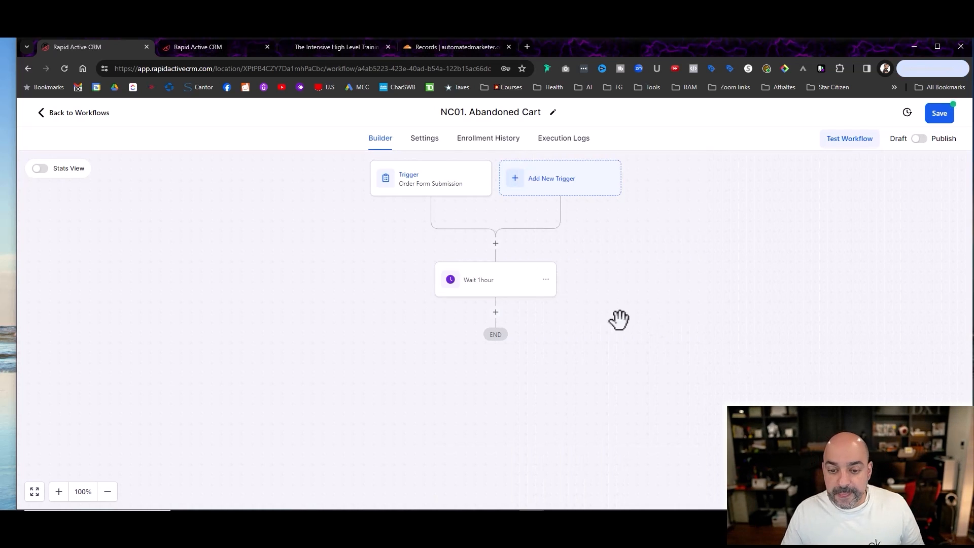
Step: Add a Create Or Update Opportunity action after the one-hour wait
click(497, 314)
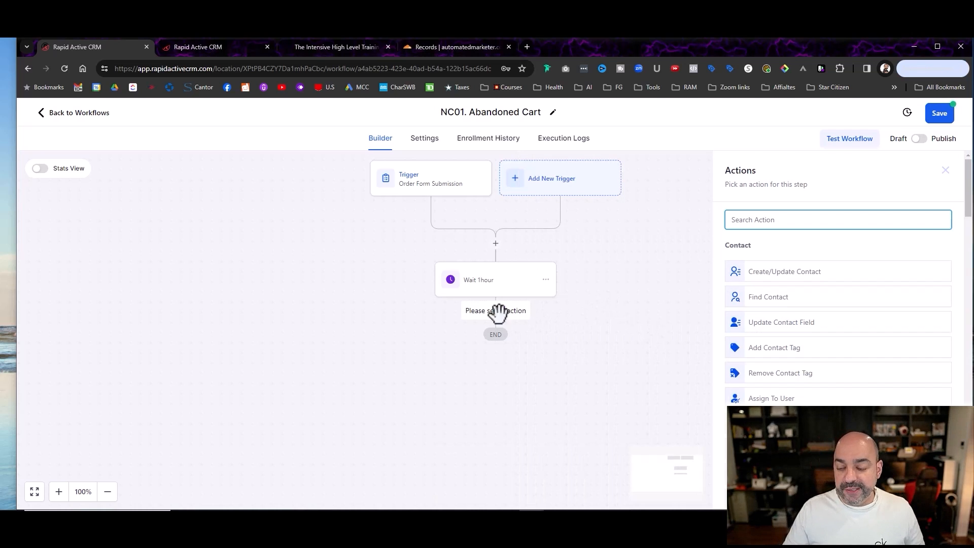
text(em)
key(BackSpace)
key(BackSpace)
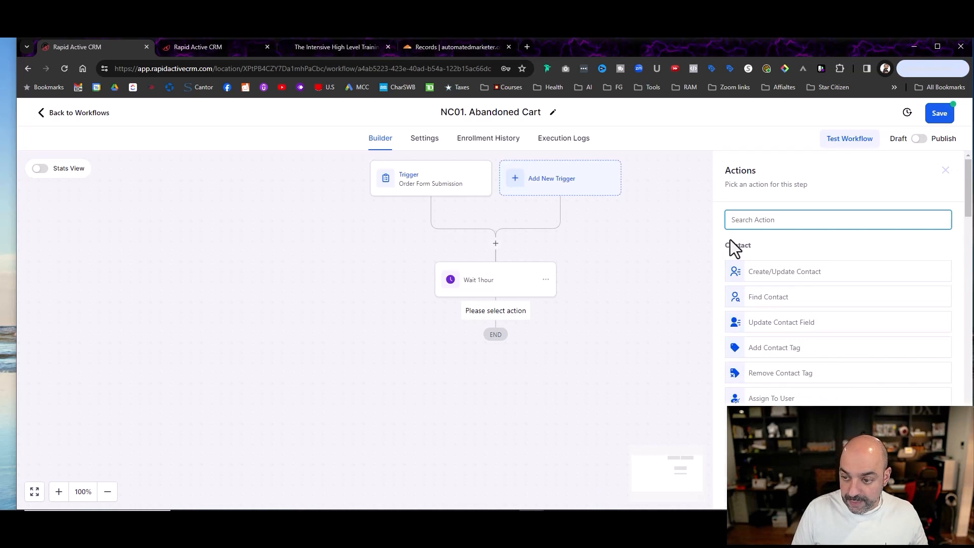
text(opp)
click(753, 263)
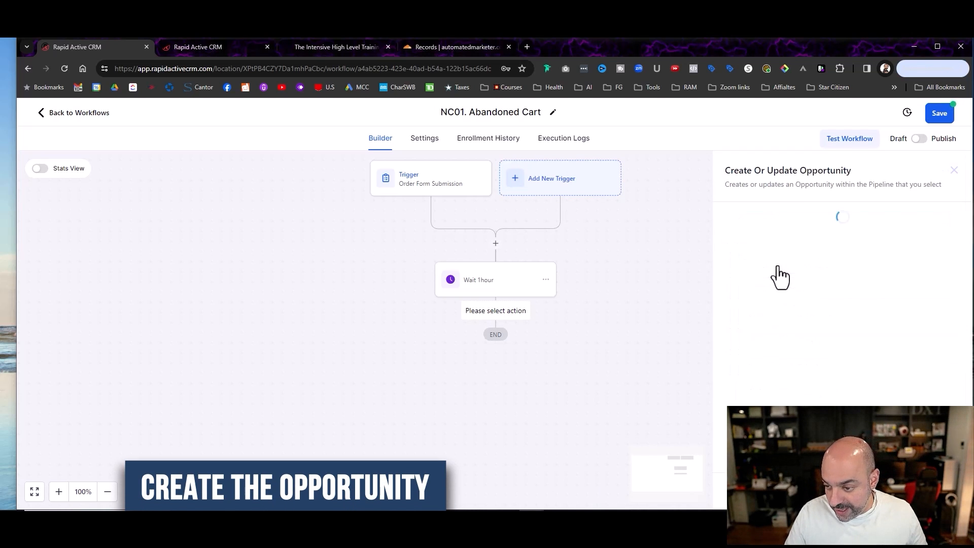
Step: Set the opportunity's pipeline to Nuno's Awesome Course, its stage to Abandon Cart, and its name to {{contact.name}} - {{contact.email}}
click(700, 283)
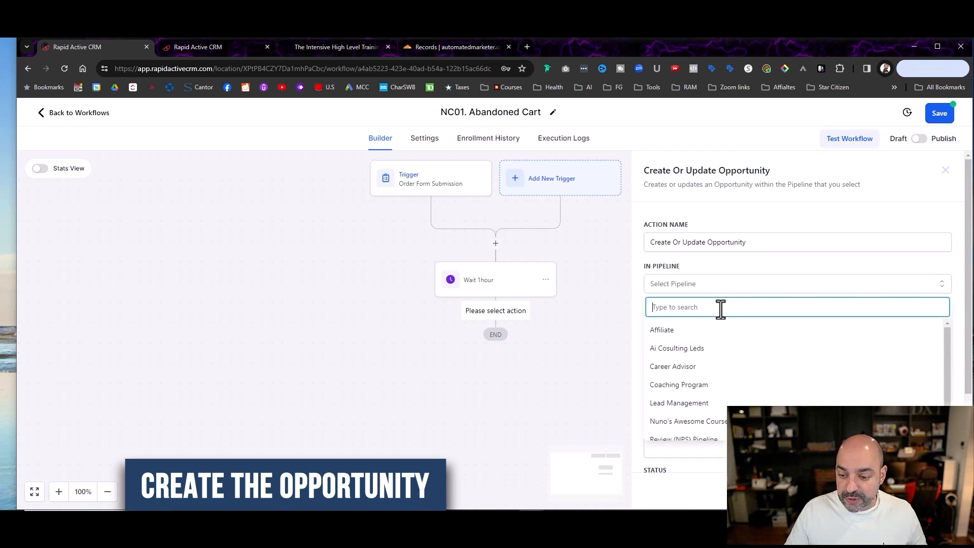
click(702, 421)
click(715, 323)
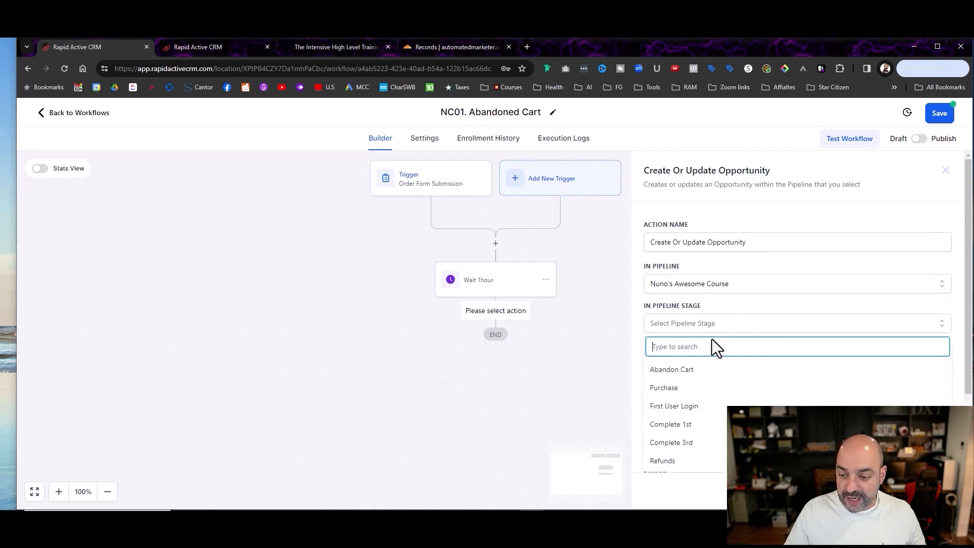
click(710, 375)
click(700, 366)
click(730, 407)
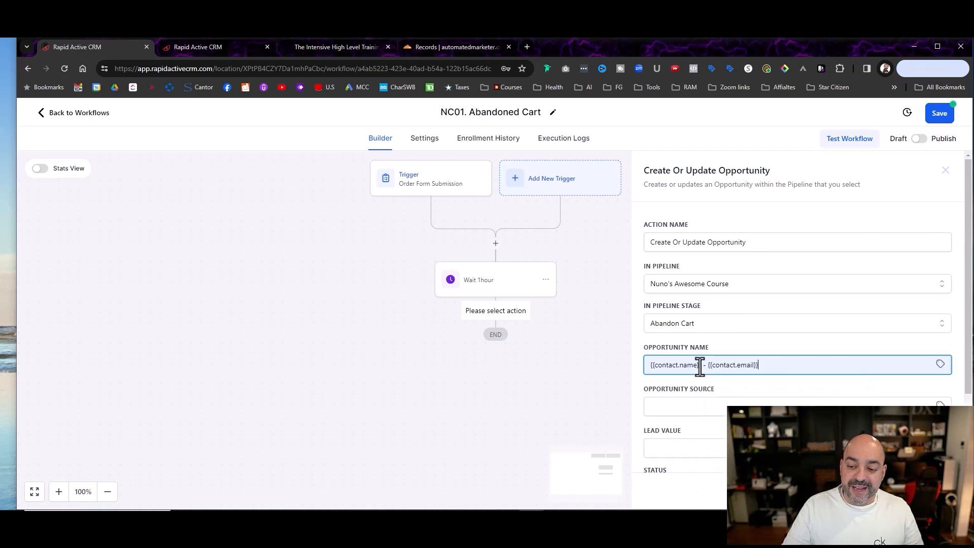
Step: Set the opportunity status to open and save the Create Or Update Opportunity action
scroll(733, 355, down, 2)
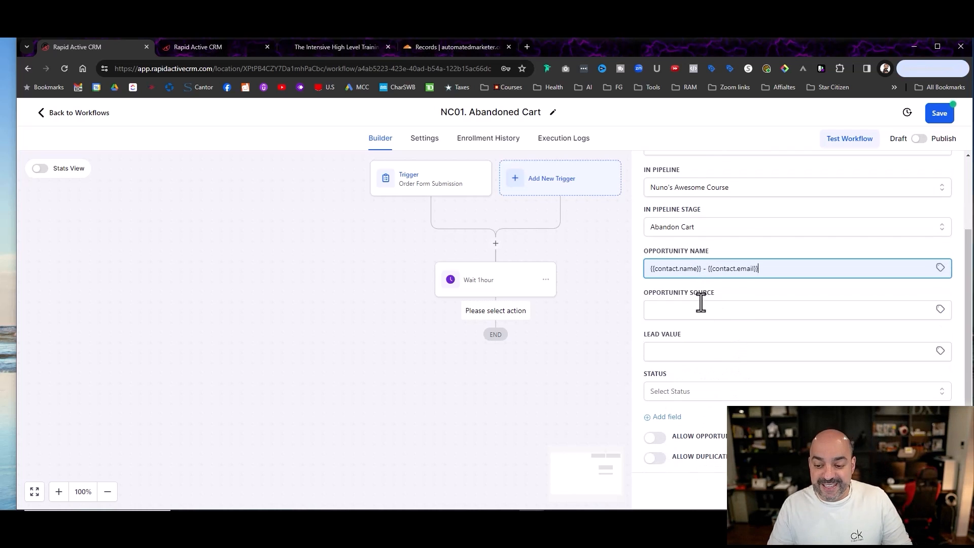
click(705, 392)
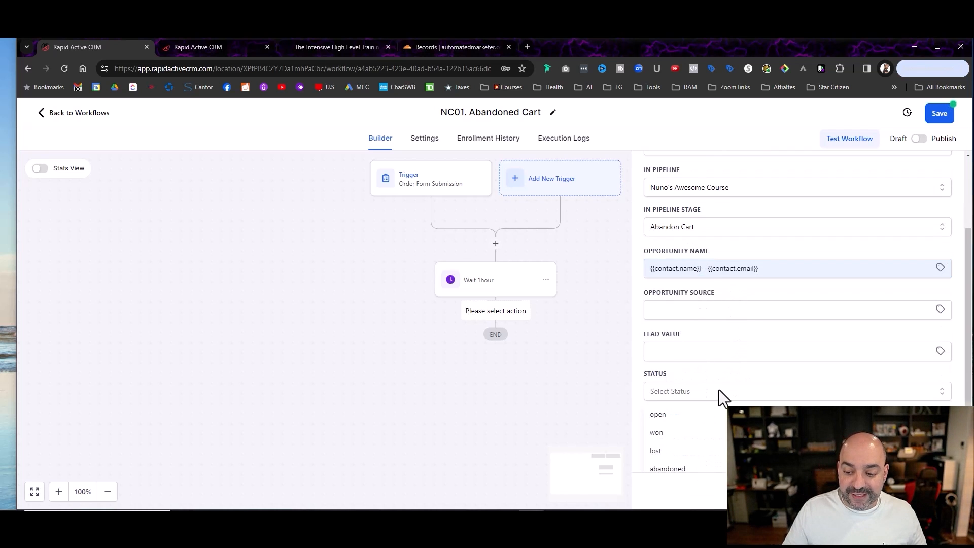
click(716, 412)
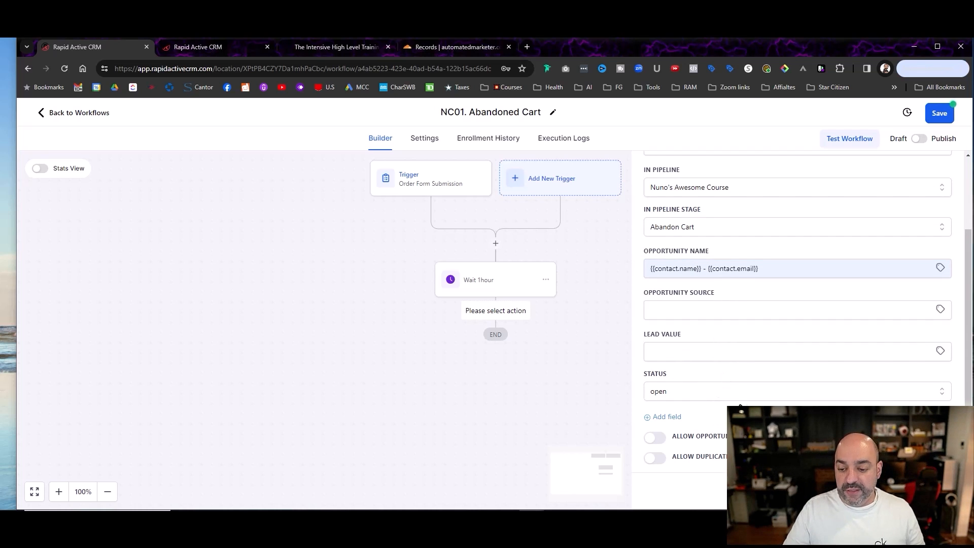
click(921, 490)
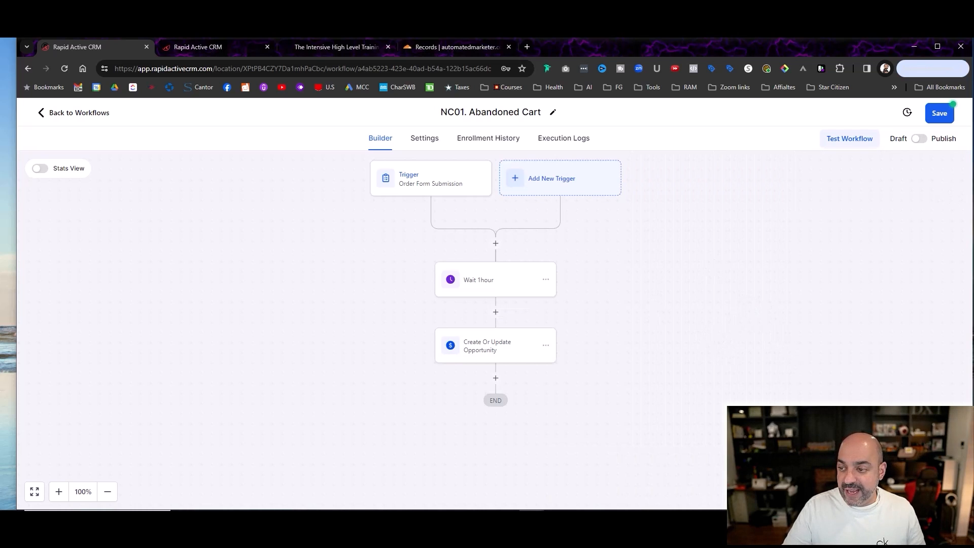
Step: Save the Abandoned Cart workflow and switch the browser to full screen
click(939, 113)
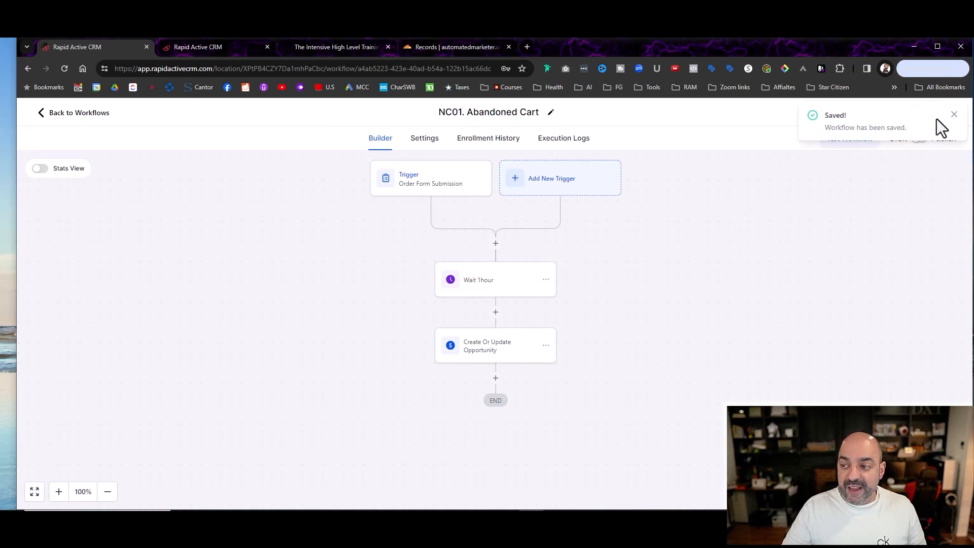
click(953, 115)
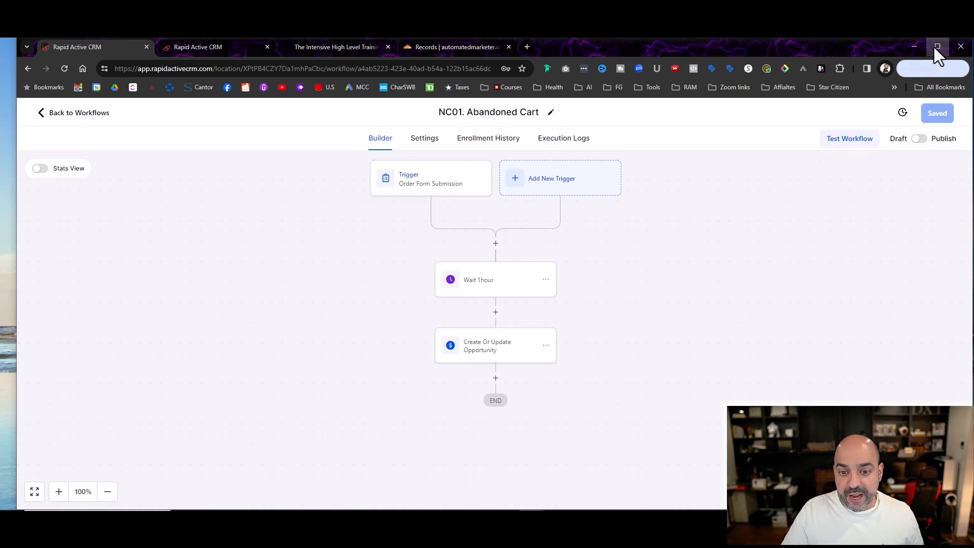
key(F11)
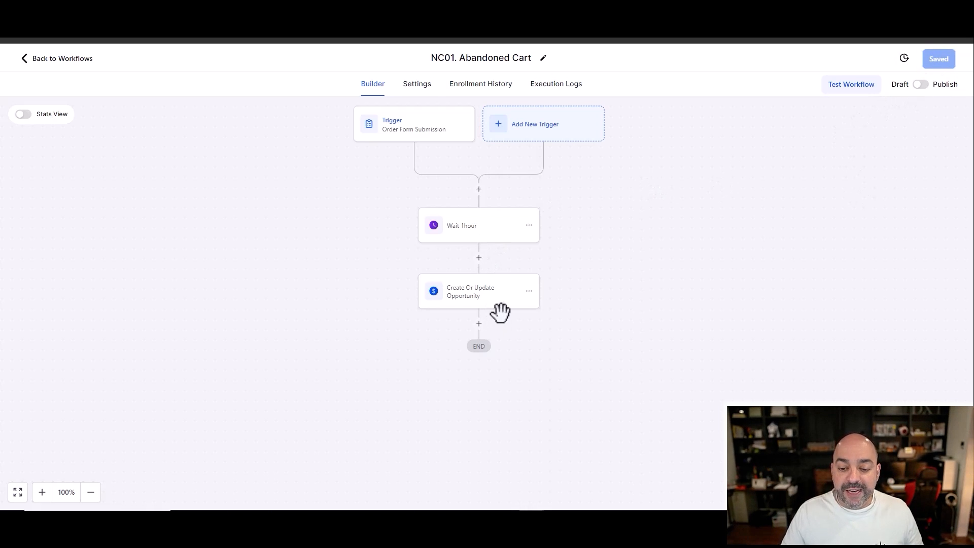
Step: Add an Email action after the Create Or Update Opportunity action
click(479, 324)
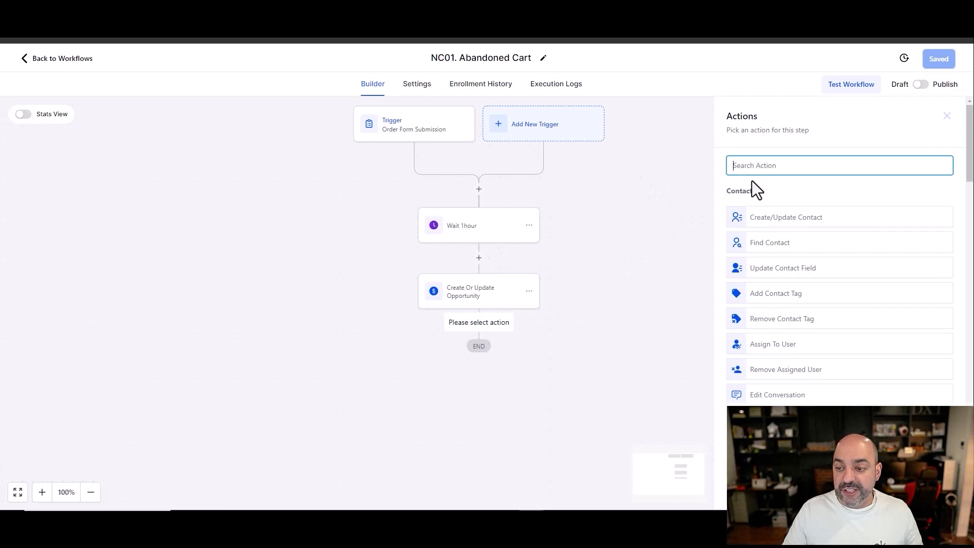
text(email)
click(773, 210)
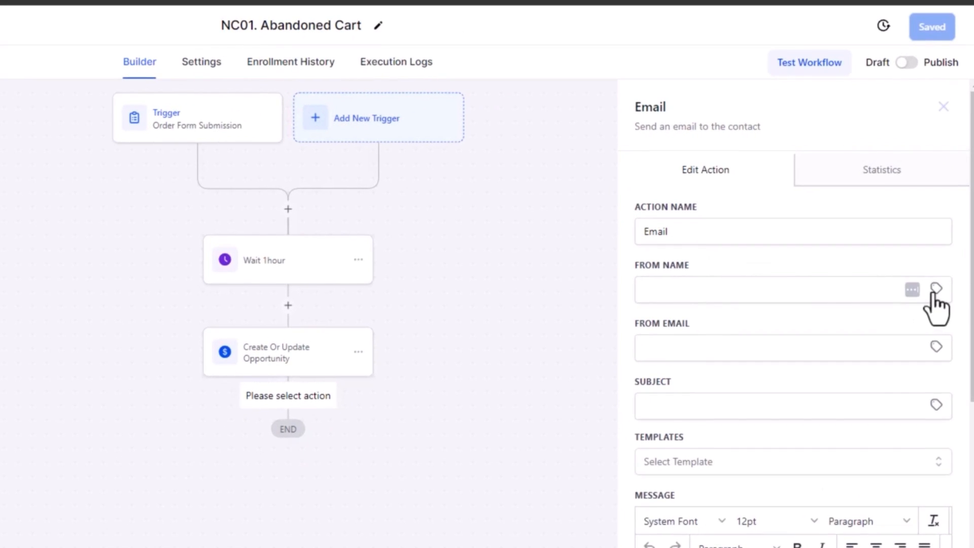
Step: Set the email's from name to the custom value {{user.first_name}} and its from email to {{user.email}}
click(942, 246)
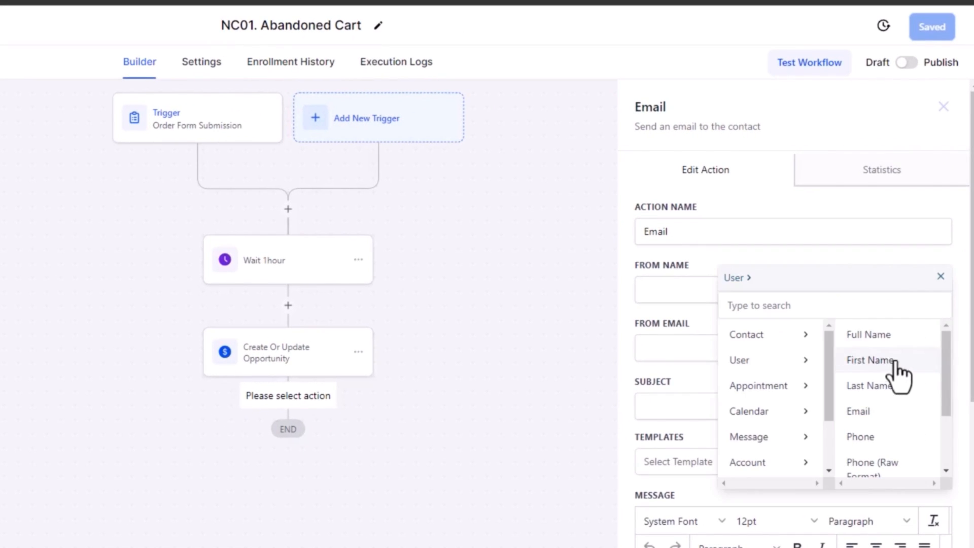
click(916, 360)
click(936, 348)
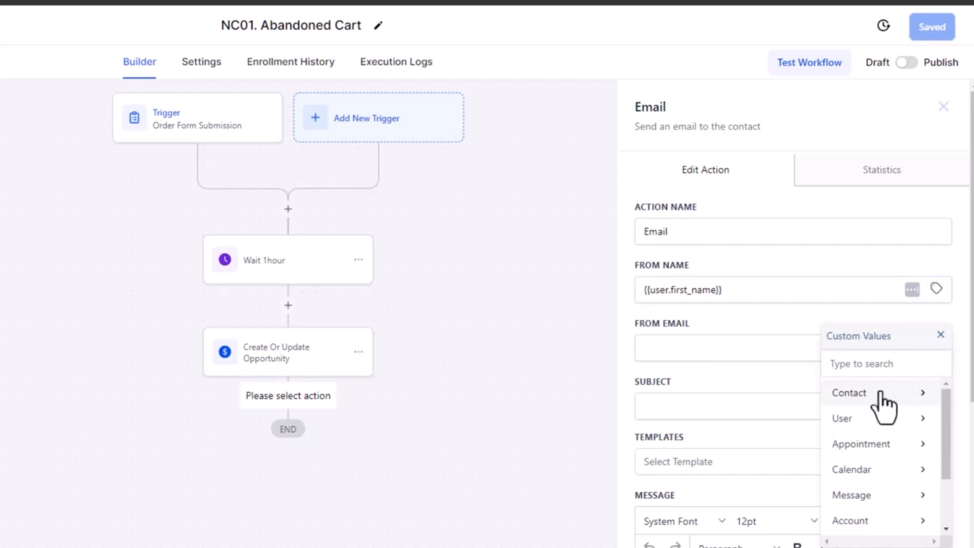
click(889, 423)
click(896, 470)
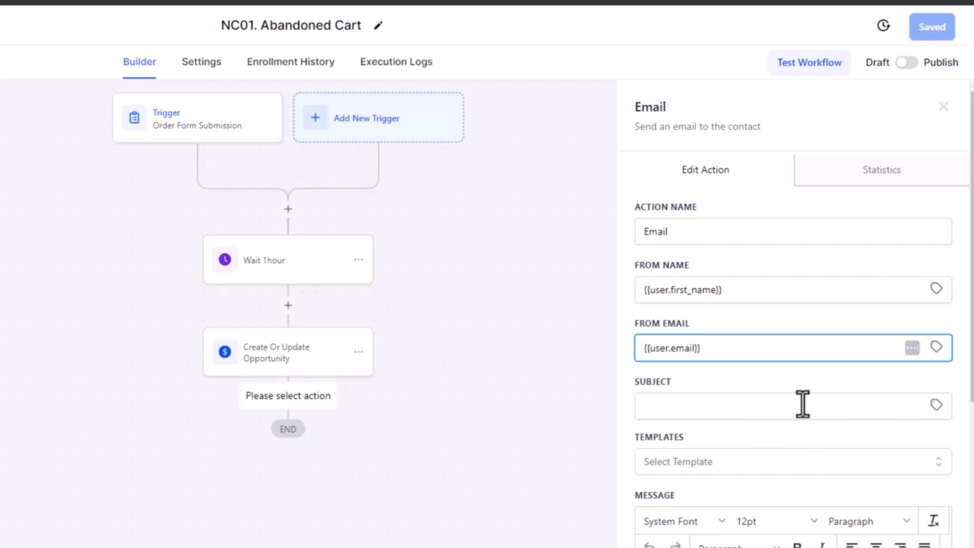
Step: Enter "Your forget something" as the email's subject
scroll(802, 402, down, 5)
scroll(725, 243, up, 2)
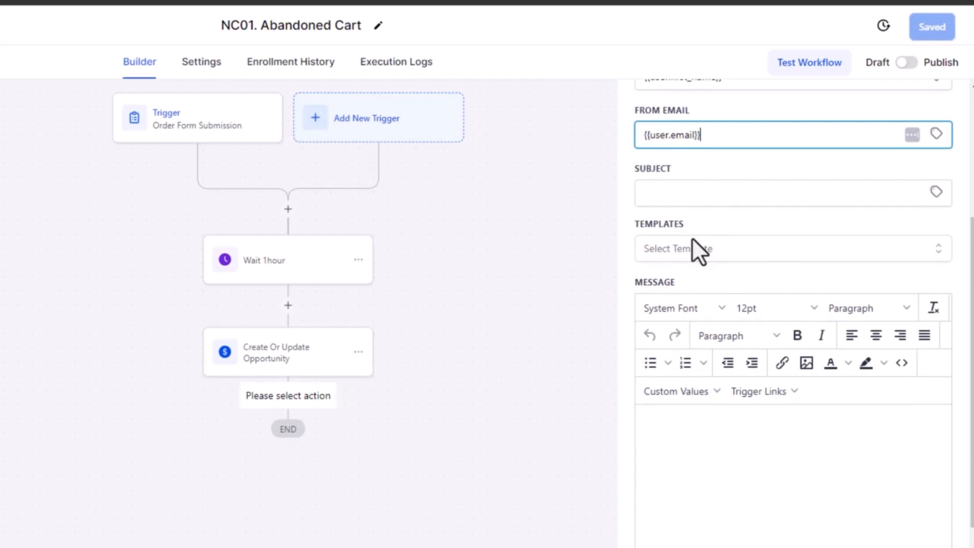
click(691, 191)
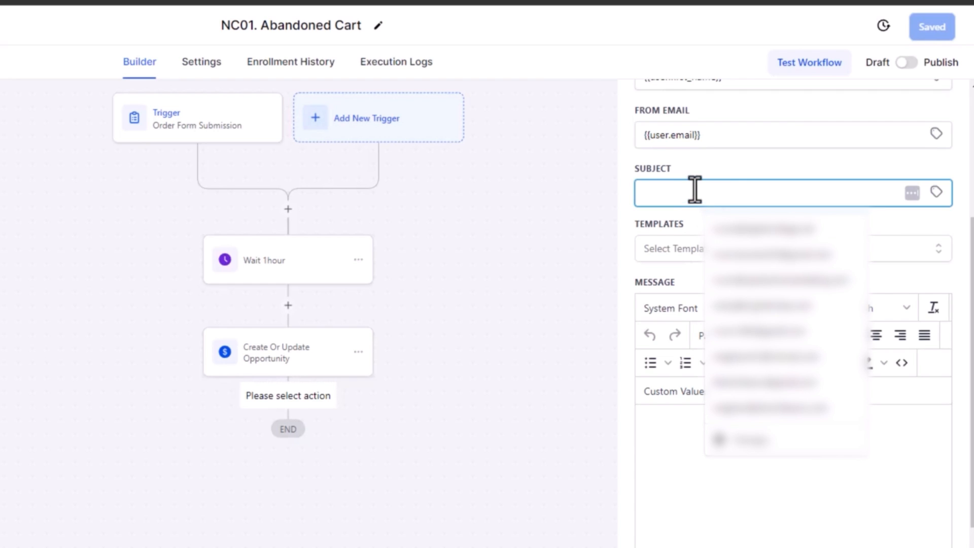
text(Your forgot aomething)
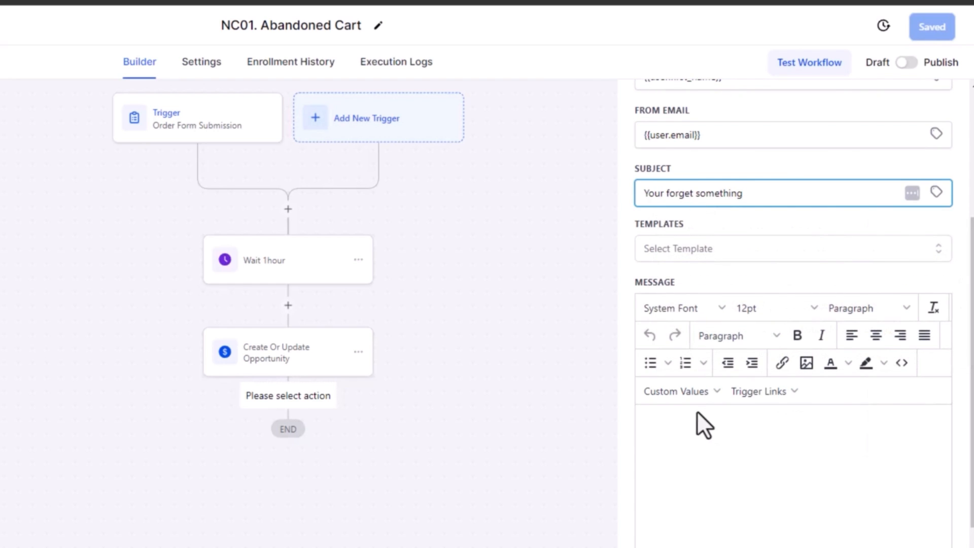
Step: Start the message with {{contact.first_name}} and a comma, and paste the copied body with the [Complete Your Purchase] link and {{user.email_signature}} below it
click(684, 390)
mouse_move(704, 418)
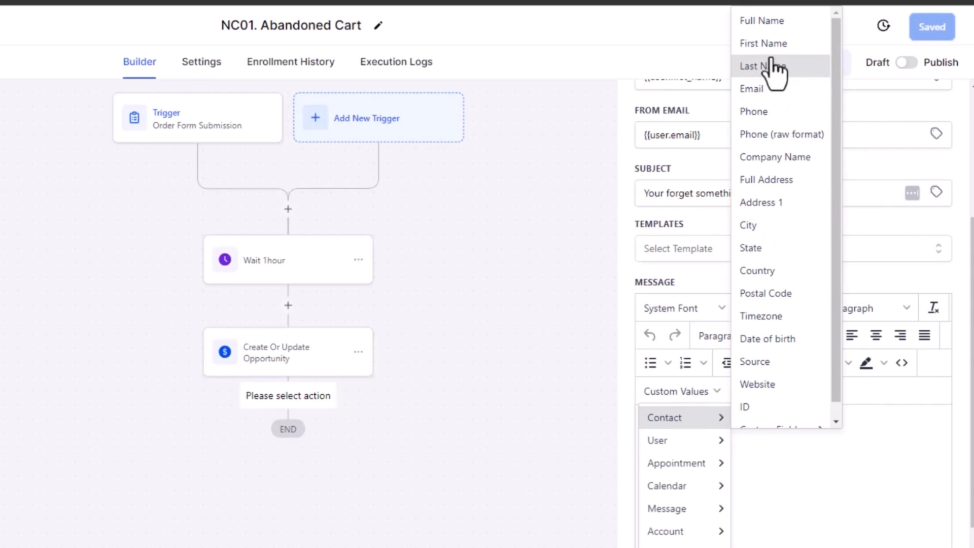
click(763, 43)
key(Return)
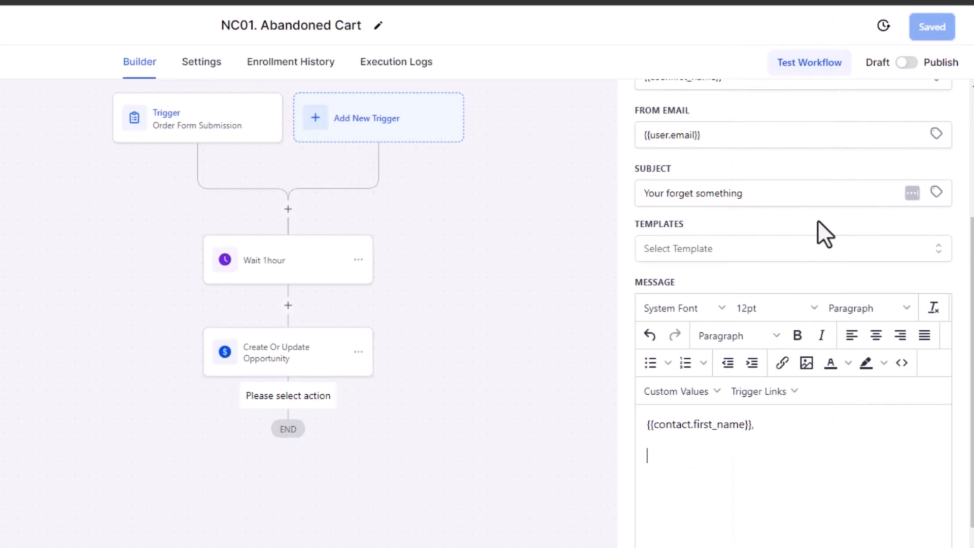
key(ctrl+v)
scroll(885, 364, down, 5)
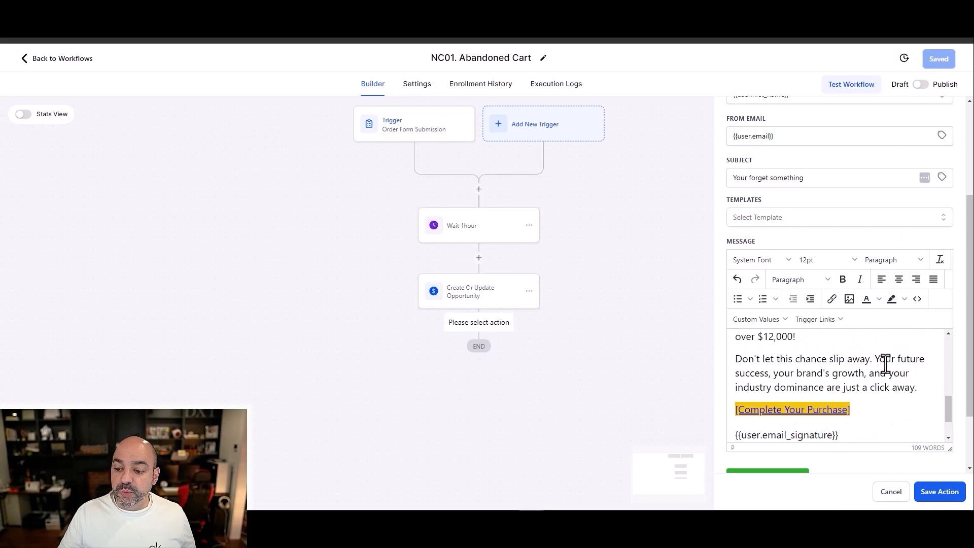
scroll(874, 365, down, 1)
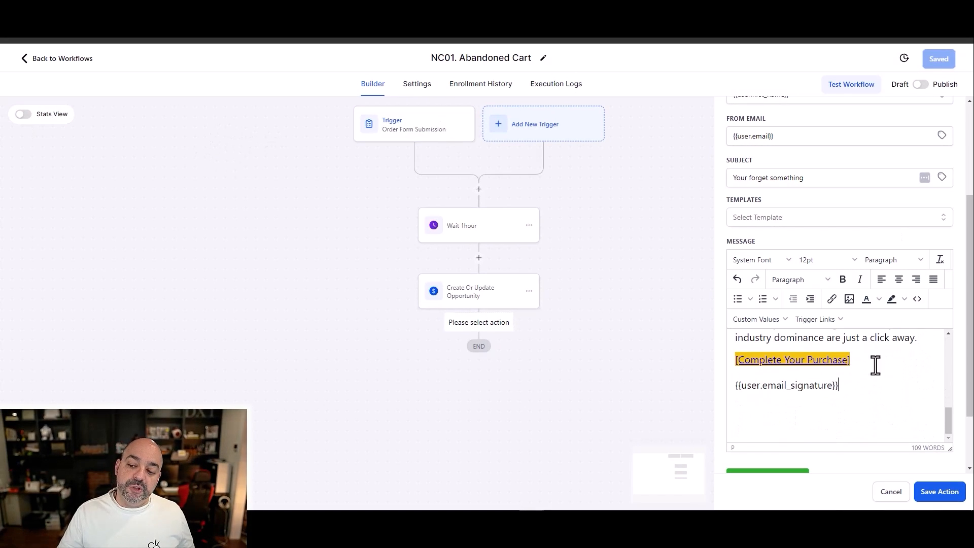
Step: Check the trigger link behind [Complete Your Purchase] without changing it, and save the email action
click(796, 360)
click(831, 300)
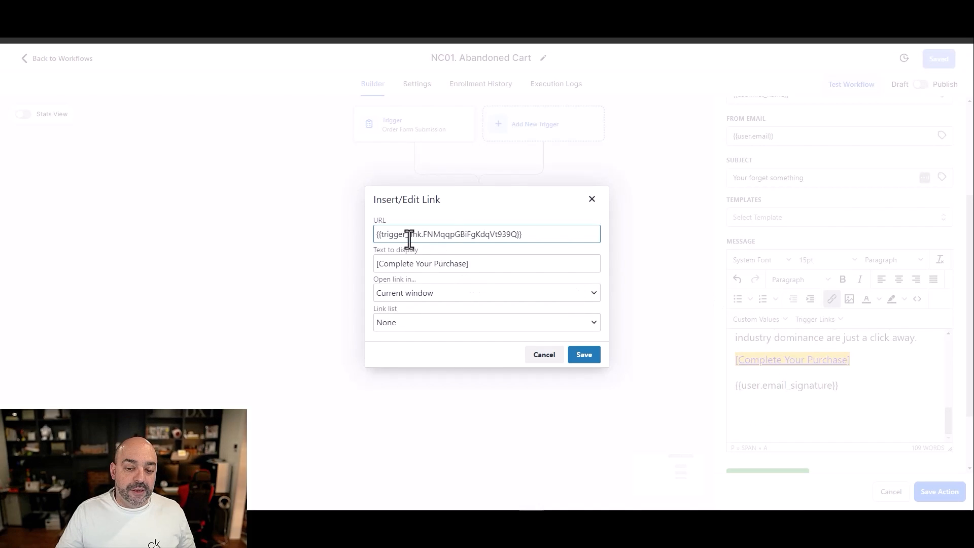
click(541, 358)
scroll(822, 396, down, 2)
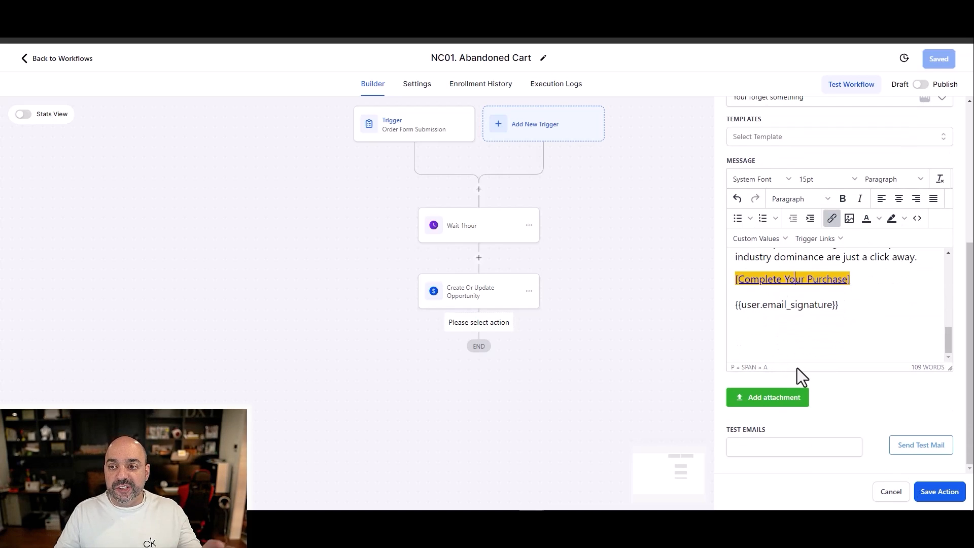
click(934, 490)
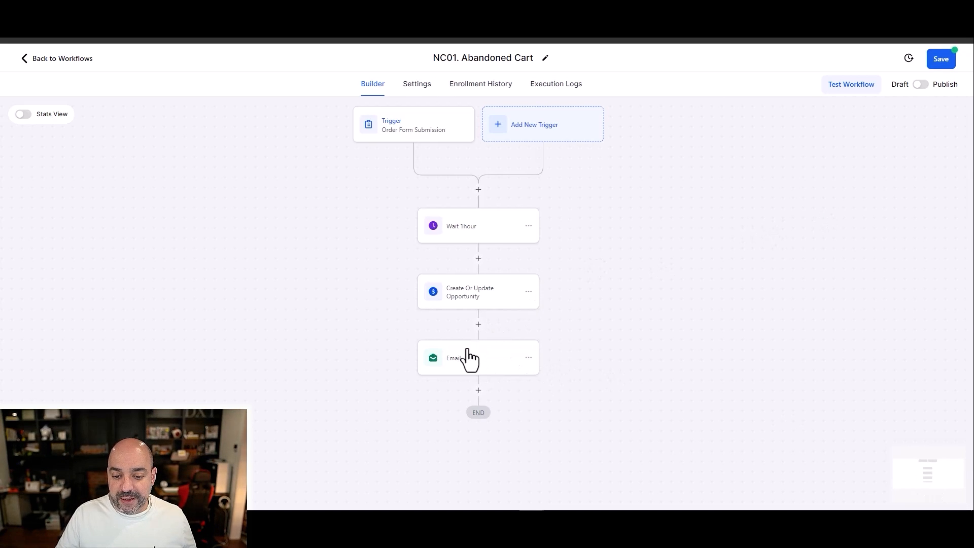
Step: Rename the Email action as "Email #1" and save it
click(469, 358)
click(785, 203)
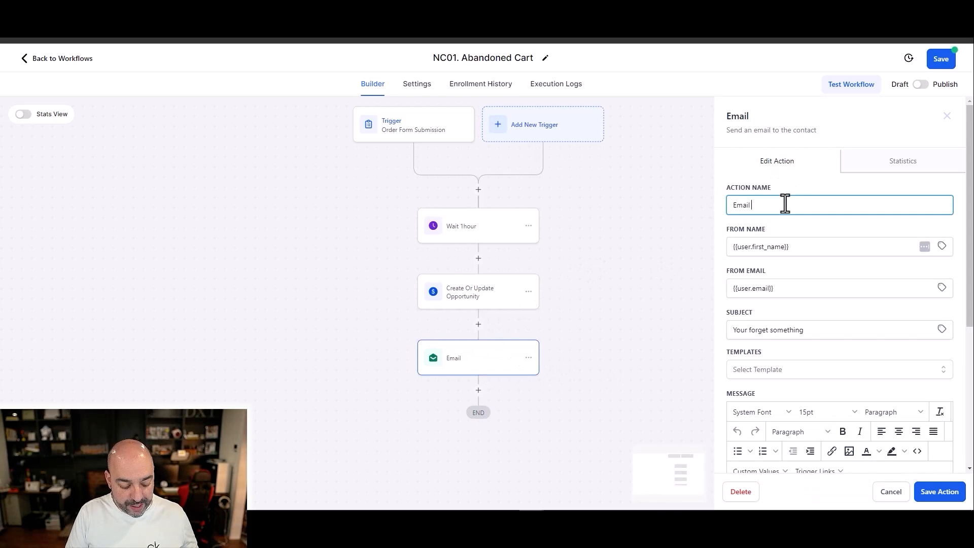
click(938, 491)
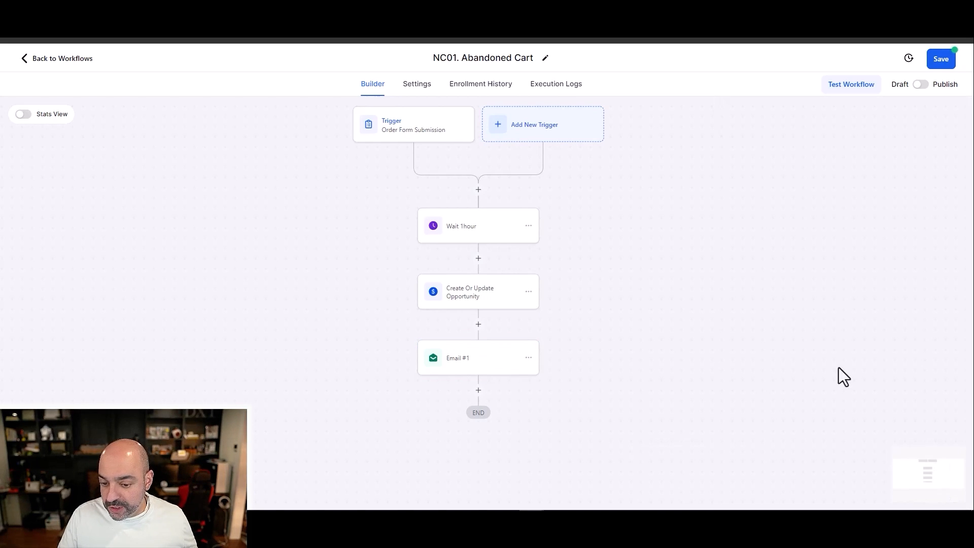
Step: Add an Assign To User action between the one-hour wait and the opportunity action, select User #2 Test, and save it
click(478, 258)
text(assi)
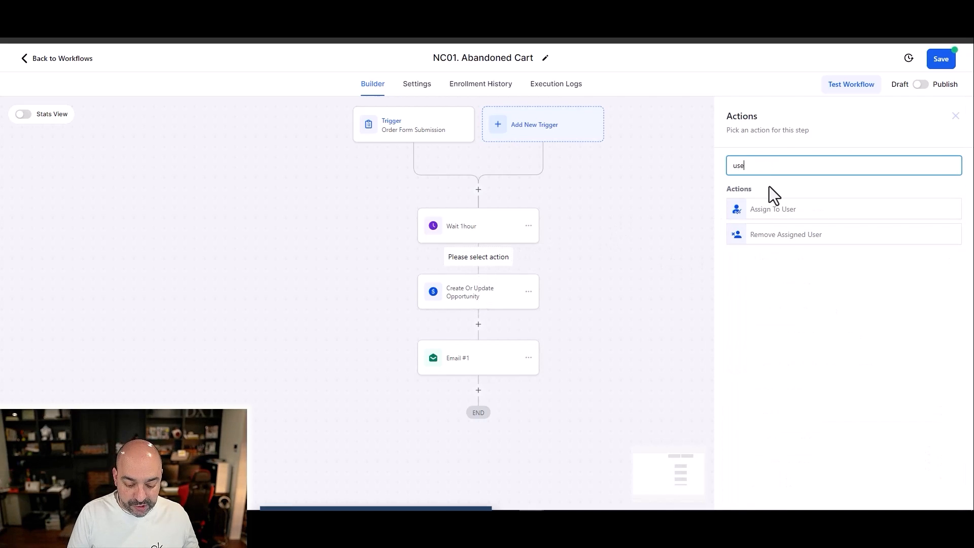
click(776, 213)
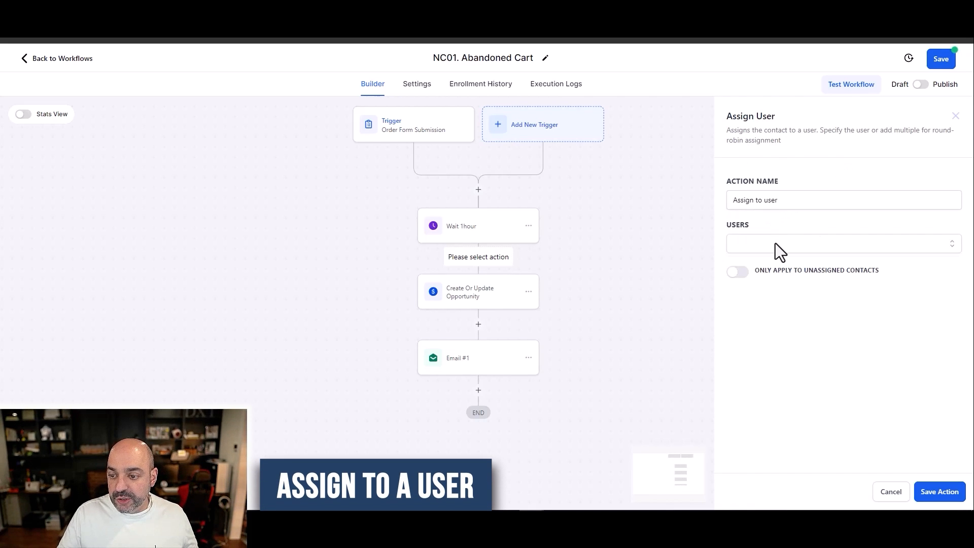
click(776, 243)
click(737, 303)
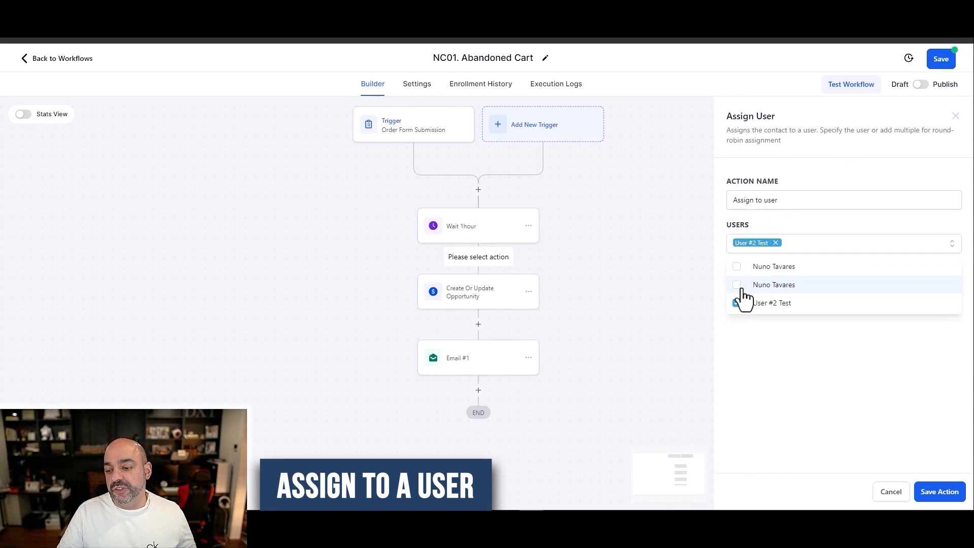
click(939, 491)
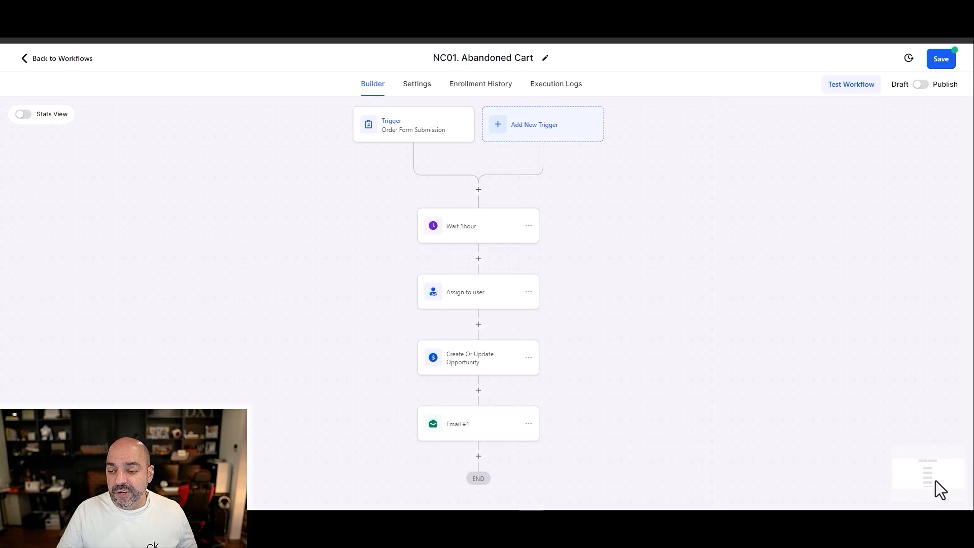
Step: Review the end of the Email #1 message, and save the action and the workflow
click(482, 425)
scroll(826, 357, down, 5)
scroll(827, 355, down, 10)
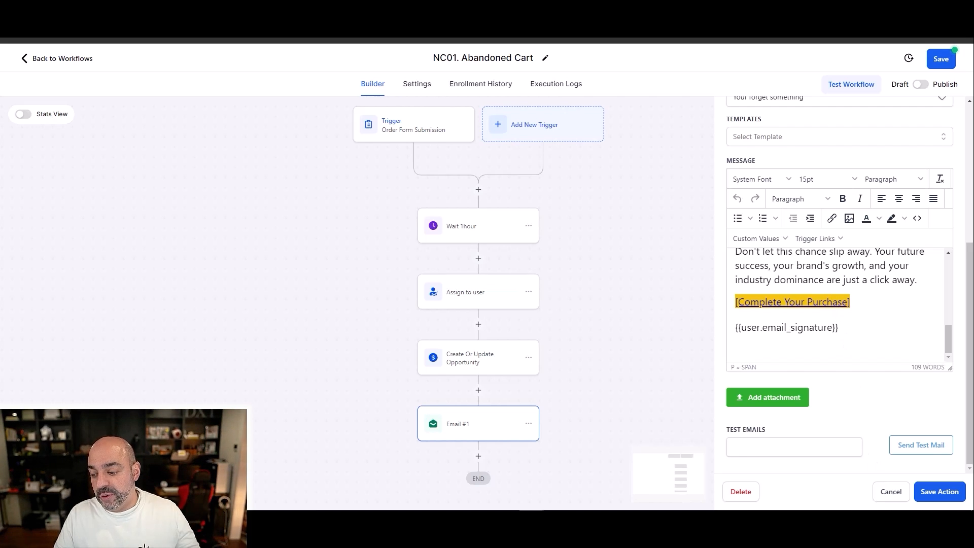
click(939, 492)
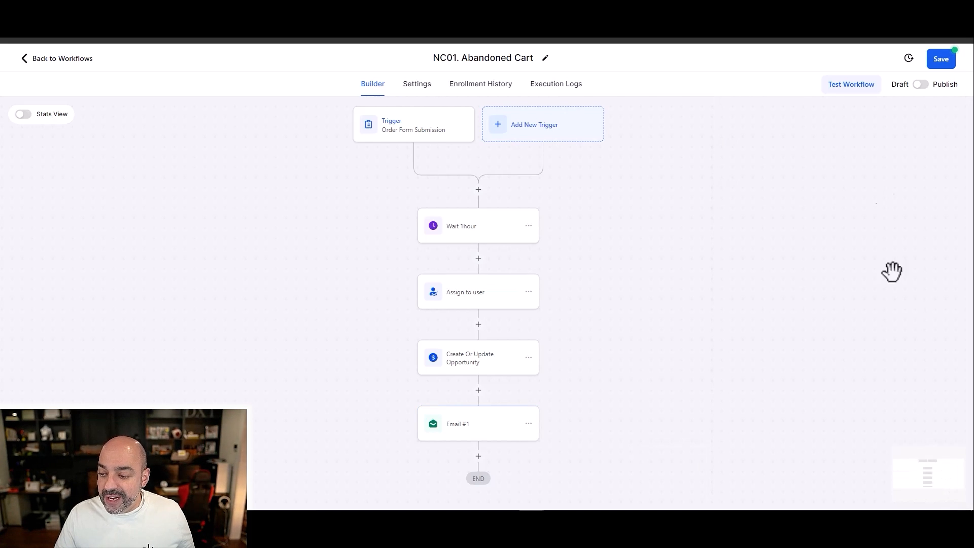
click(937, 61)
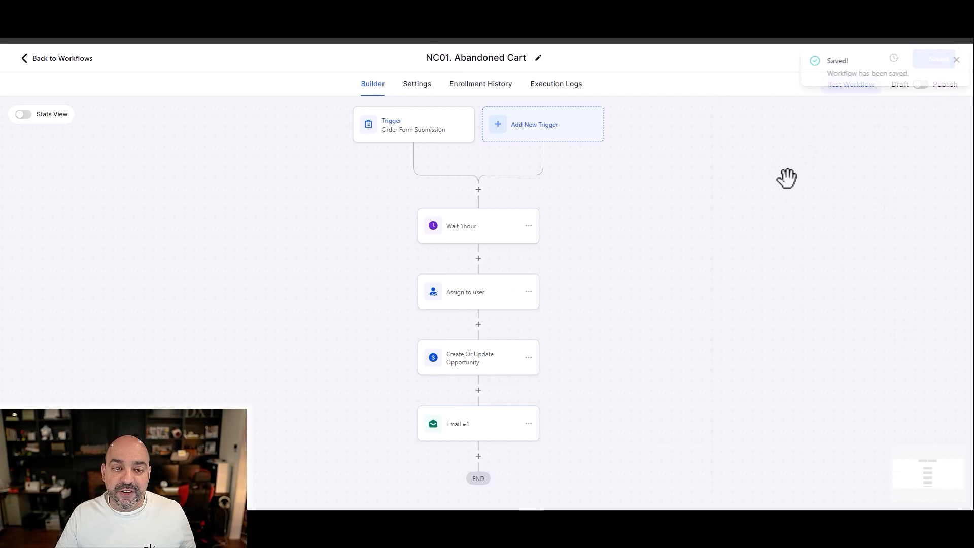
Step: Leave the workflow and look over the existing entries in the marketing trigger links list
click(58, 56)
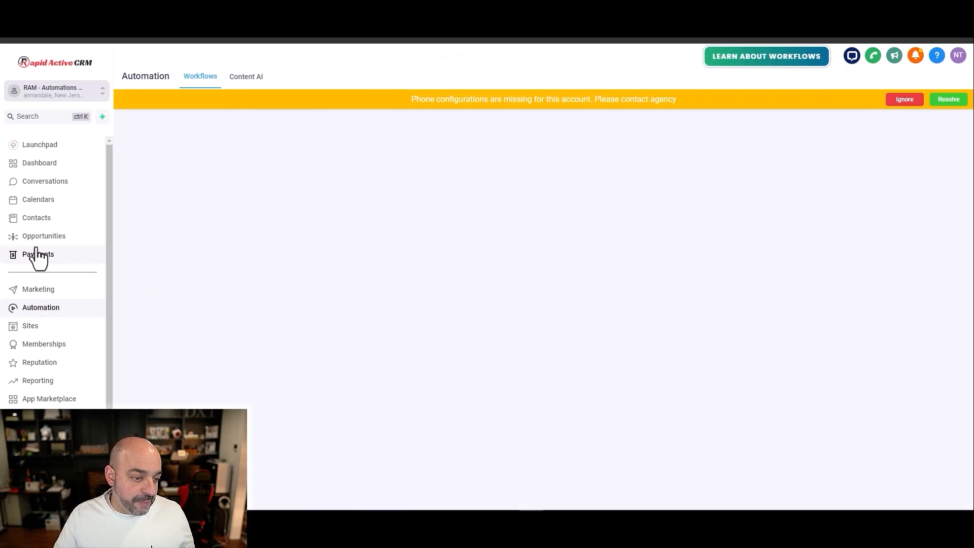
click(35, 290)
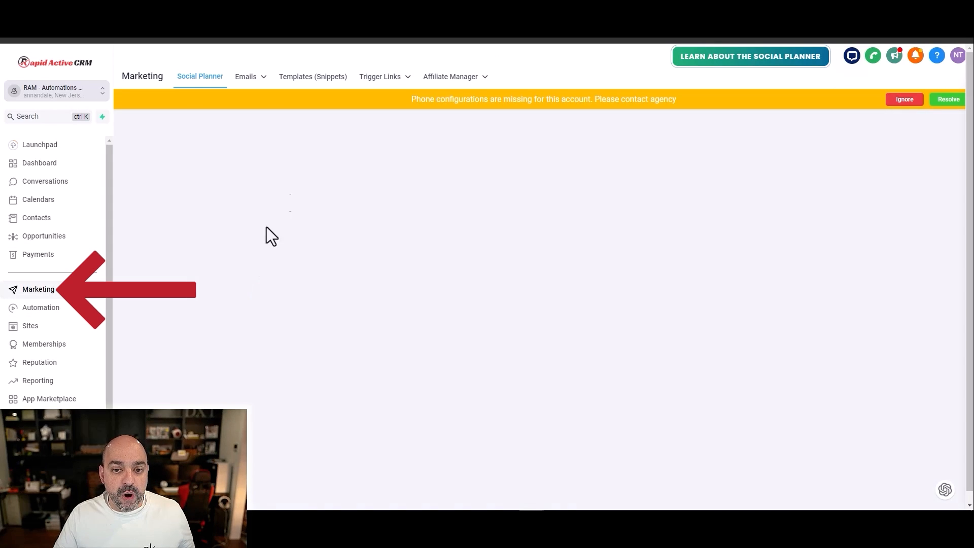
mouse_move(370, 84)
click(384, 98)
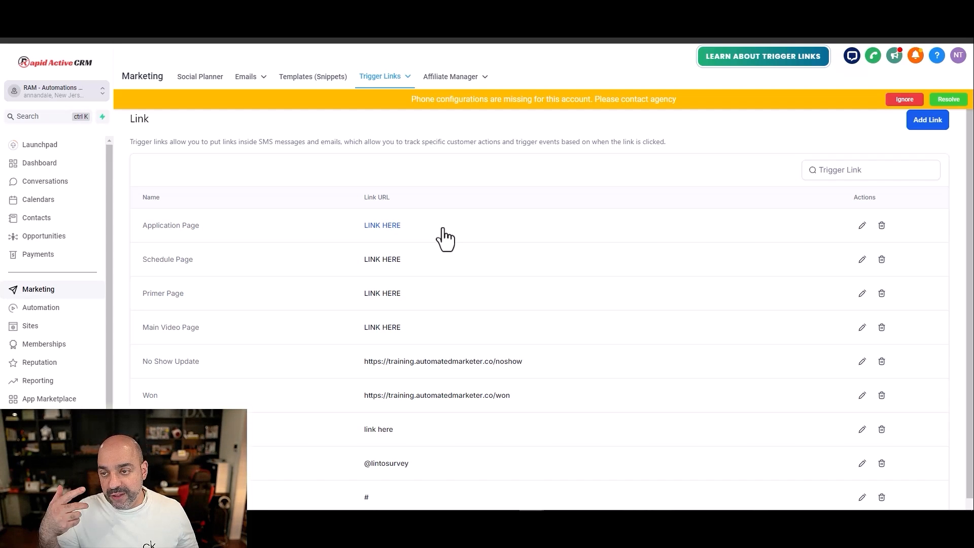
scroll(257, 336, down, 1)
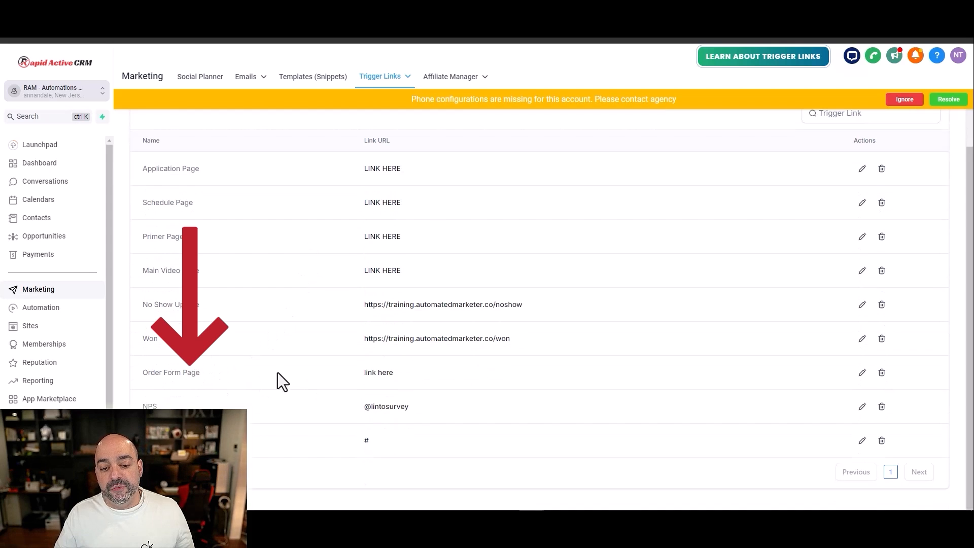
scroll(819, 215, up, 1)
click(928, 119)
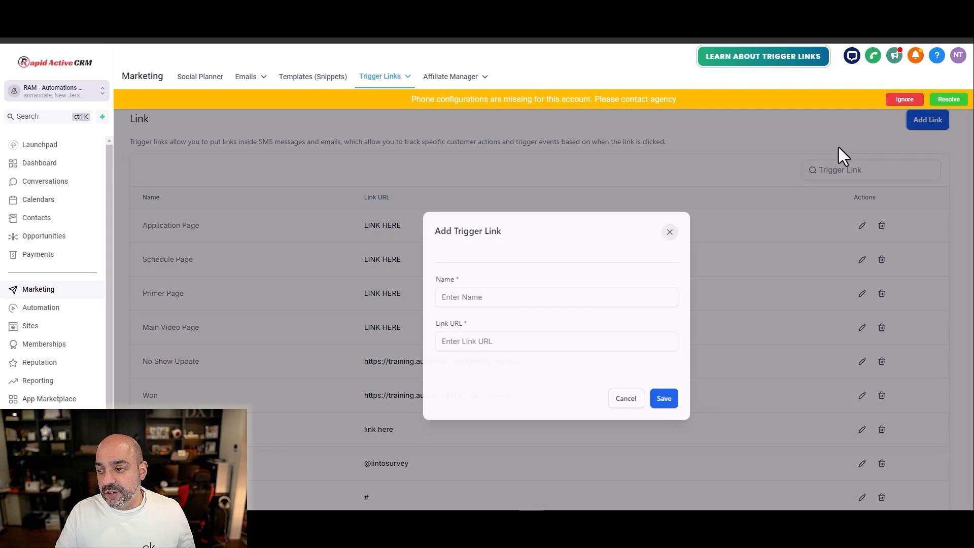
click(480, 294)
text(Orer form Link)
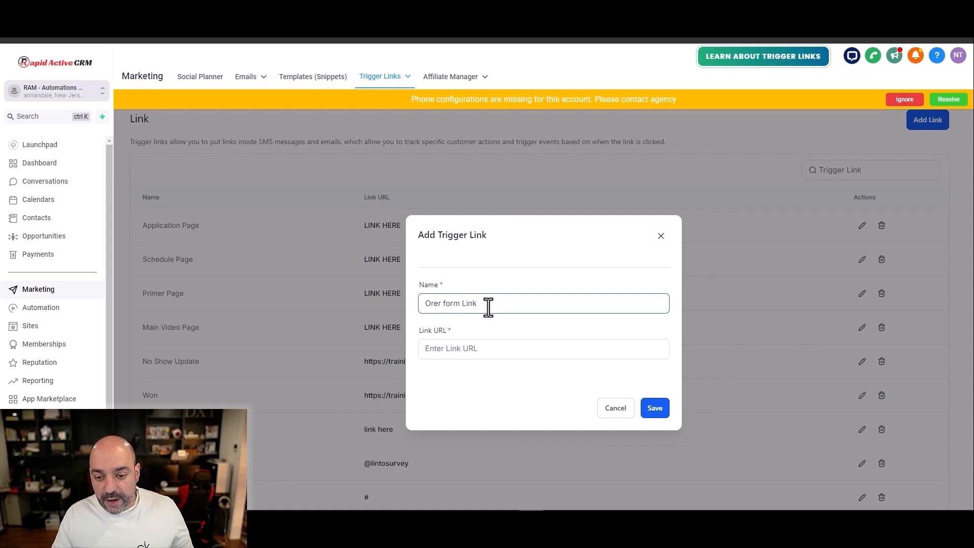
click(466, 349)
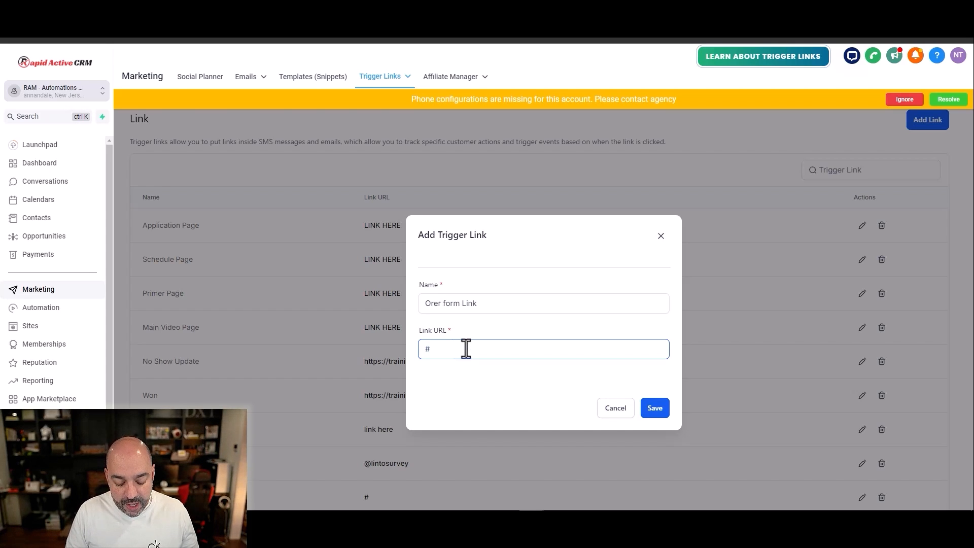
key(BackSpace)
text(https)
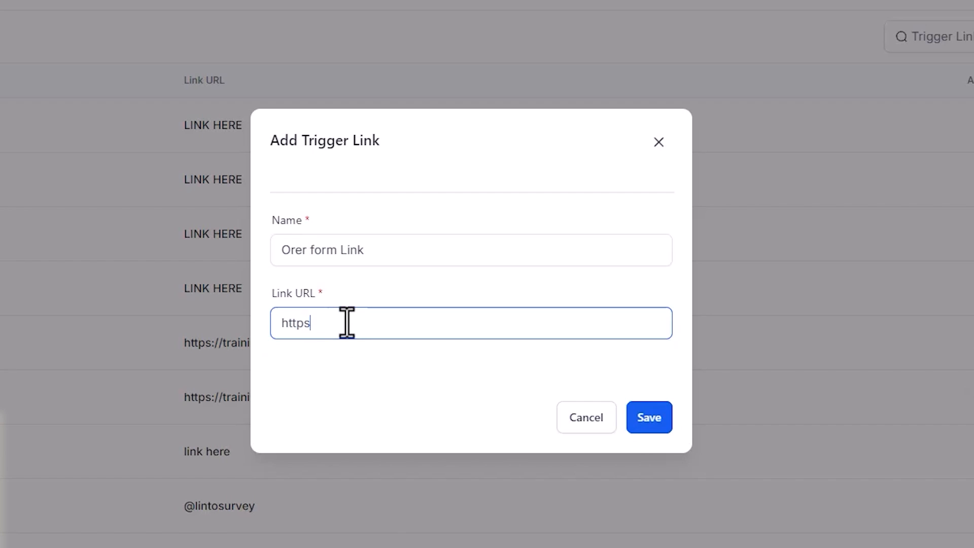
text(://yourlinkhere.com)
click(627, 422)
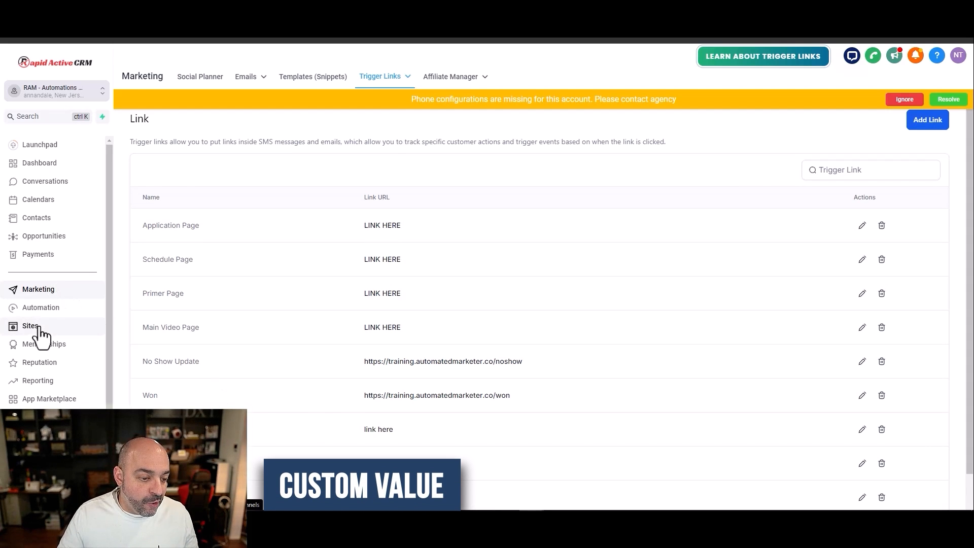
Step: Reopen the NC01. Abandoned Cart workflow from its course folder and open the end of the Email #1 message
click(35, 307)
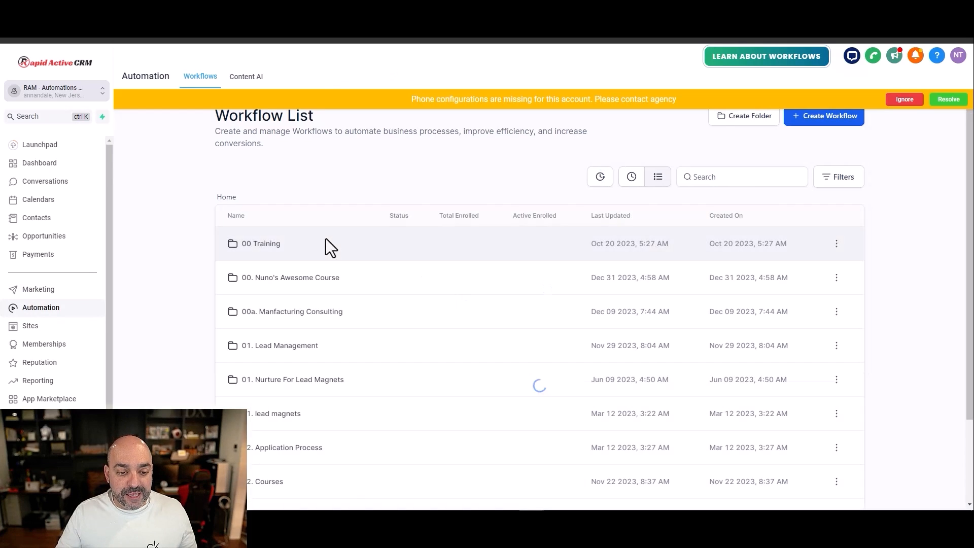
click(277, 278)
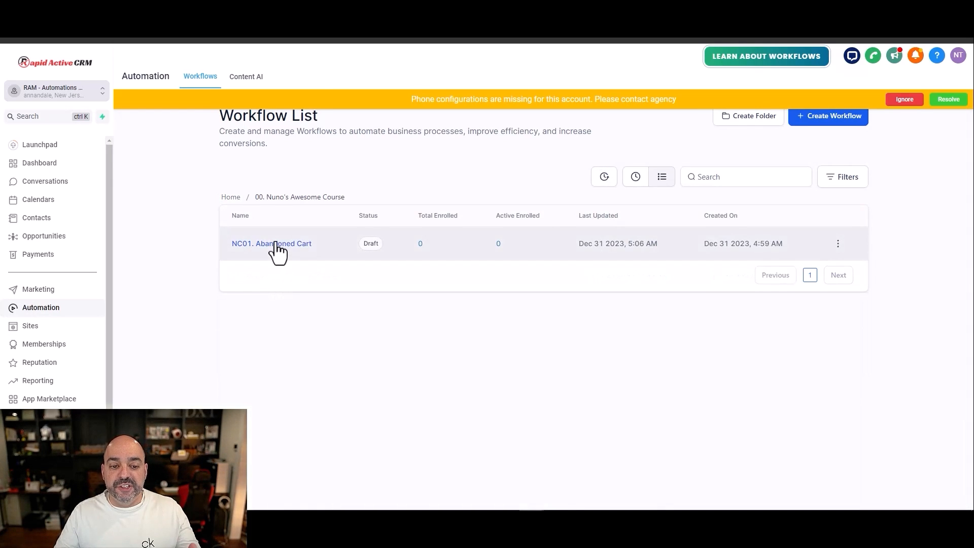
click(276, 244)
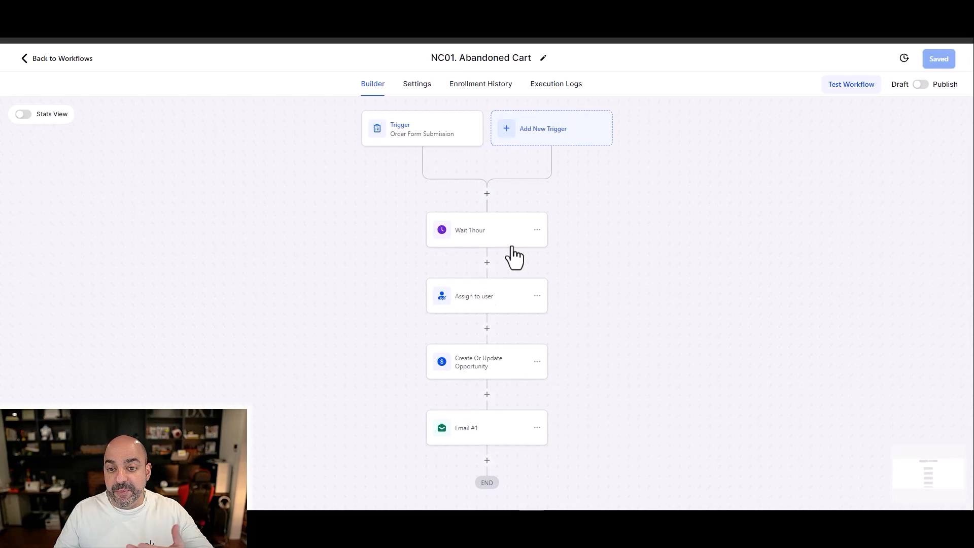
scroll(492, 315, down, 2)
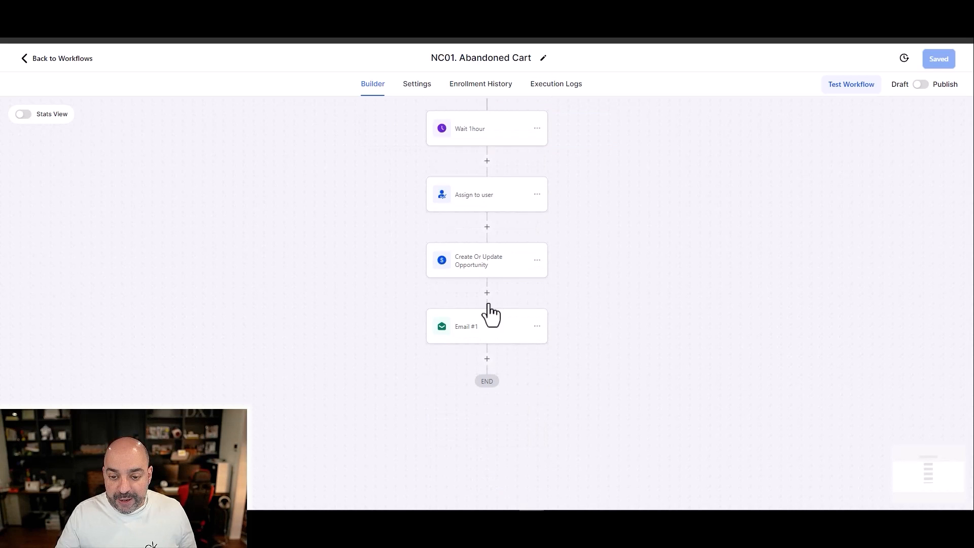
click(497, 339)
scroll(876, 304, down, 3)
scroll(862, 312, down, 5)
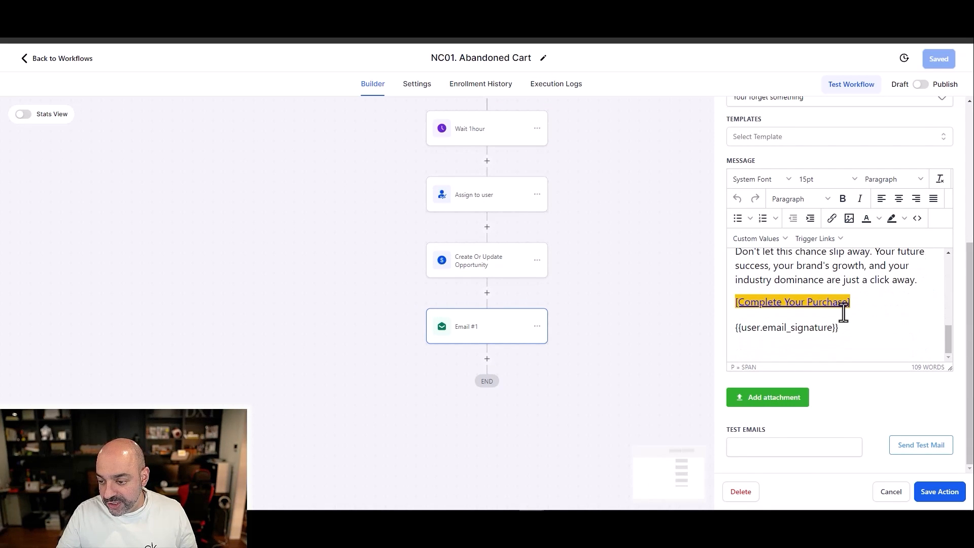
Step: Link the [Complete Your Purchase] text in the message to the Order Form Page trigger link
drag(862, 306, 733, 306)
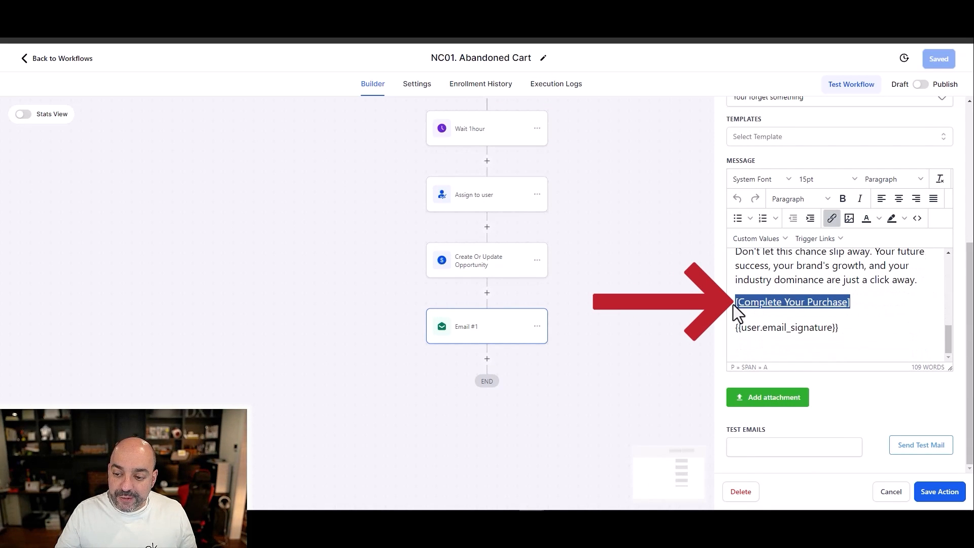
click(836, 220)
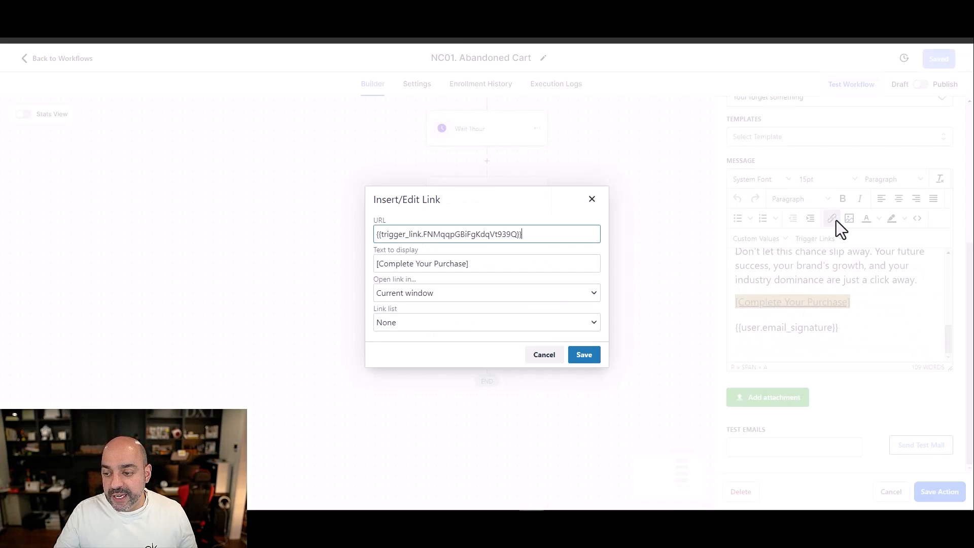
click(532, 320)
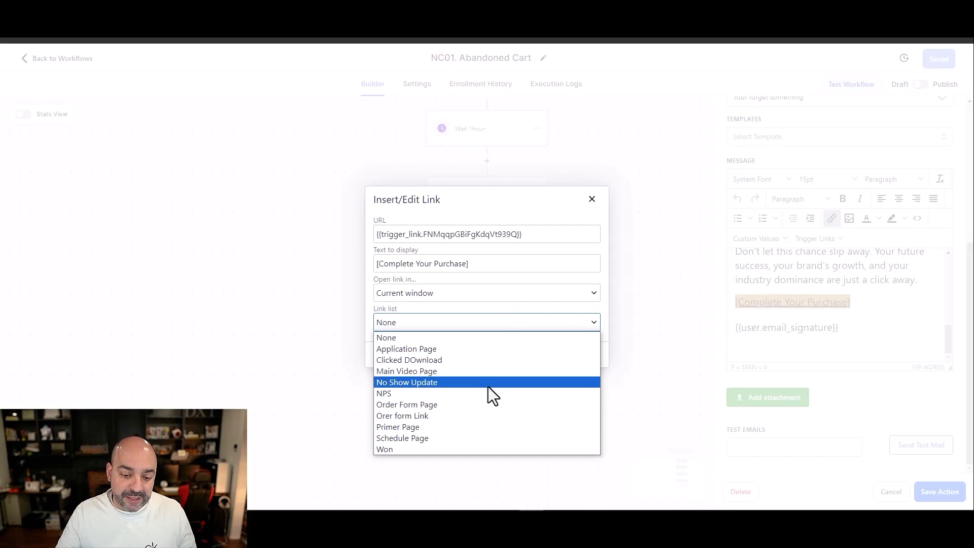
click(488, 406)
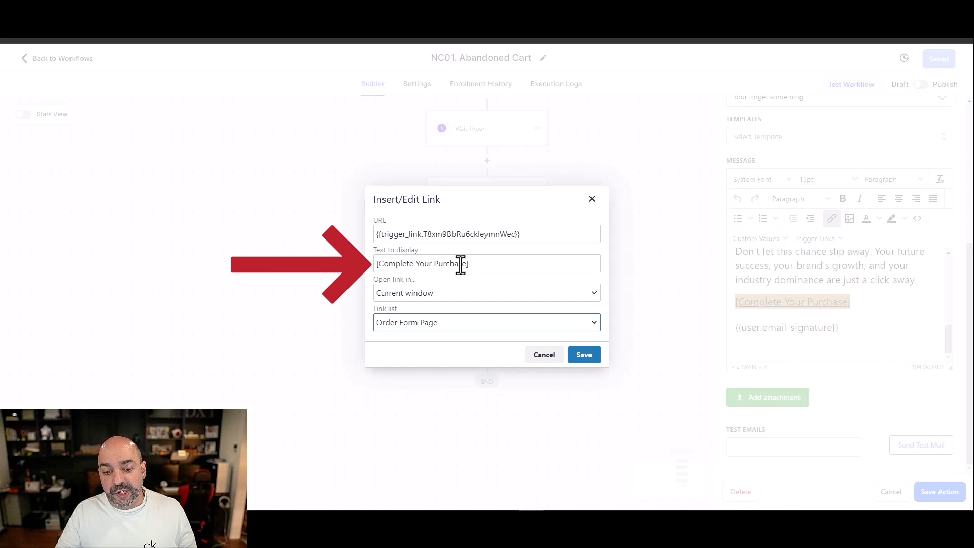
click(584, 355)
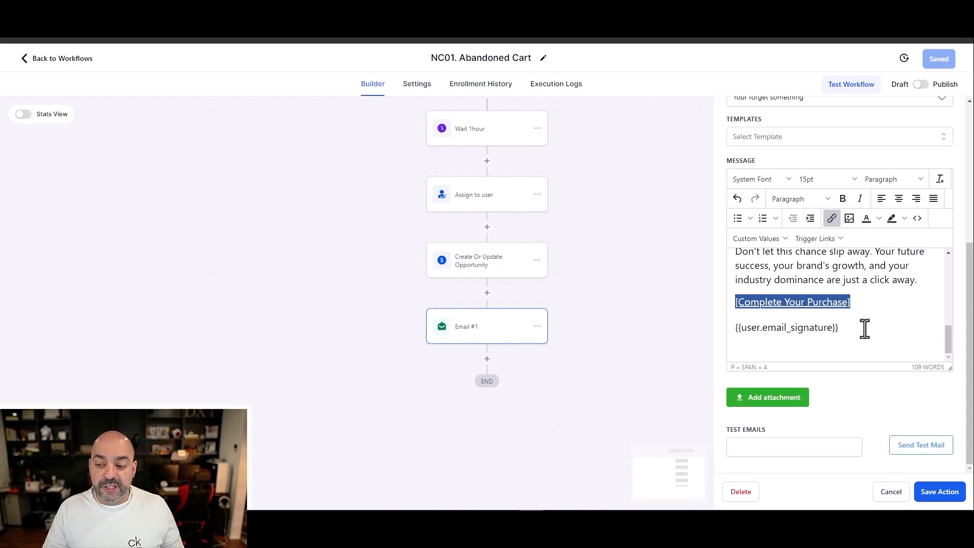
Step: Check where the user signature custom value comes from, and save the email action and the workflow
drag(856, 339, 734, 342)
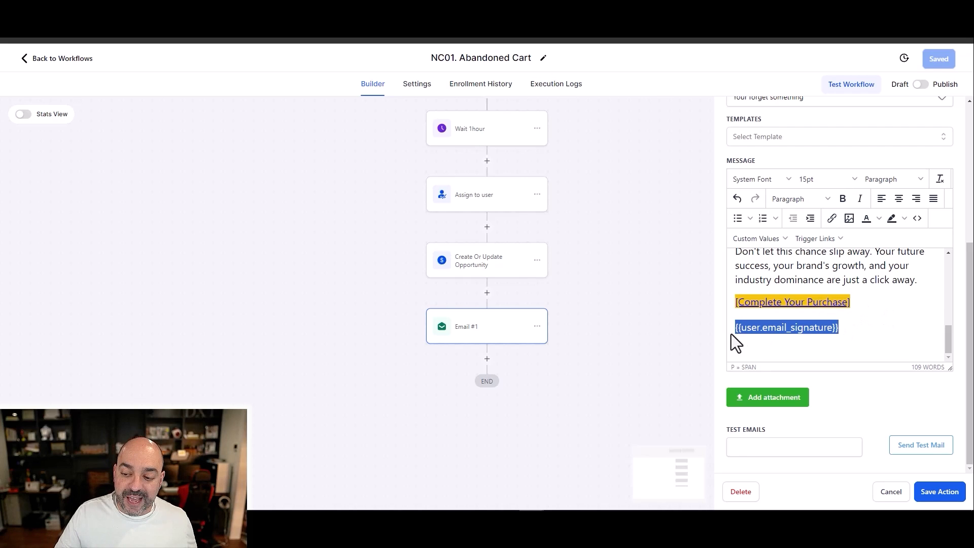
click(777, 240)
mouse_move(774, 276)
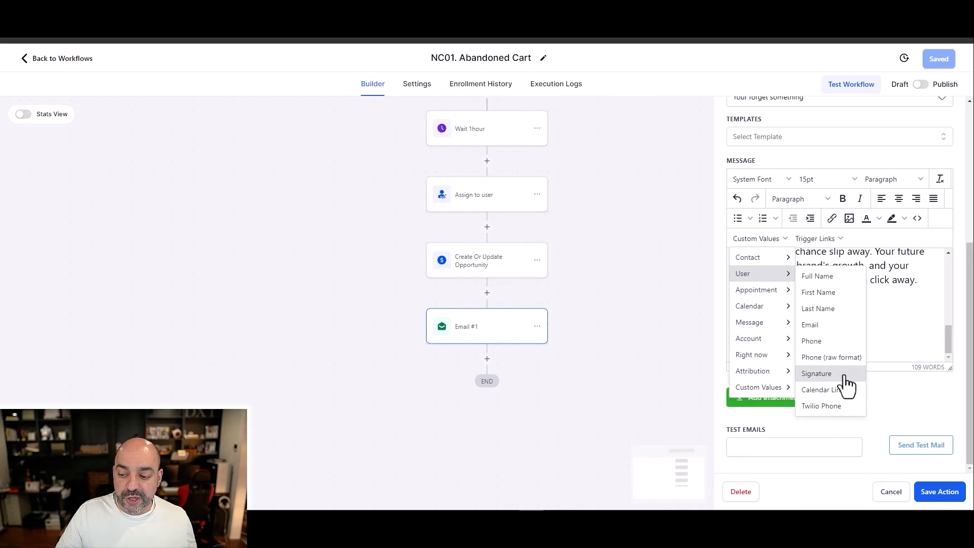
click(934, 319)
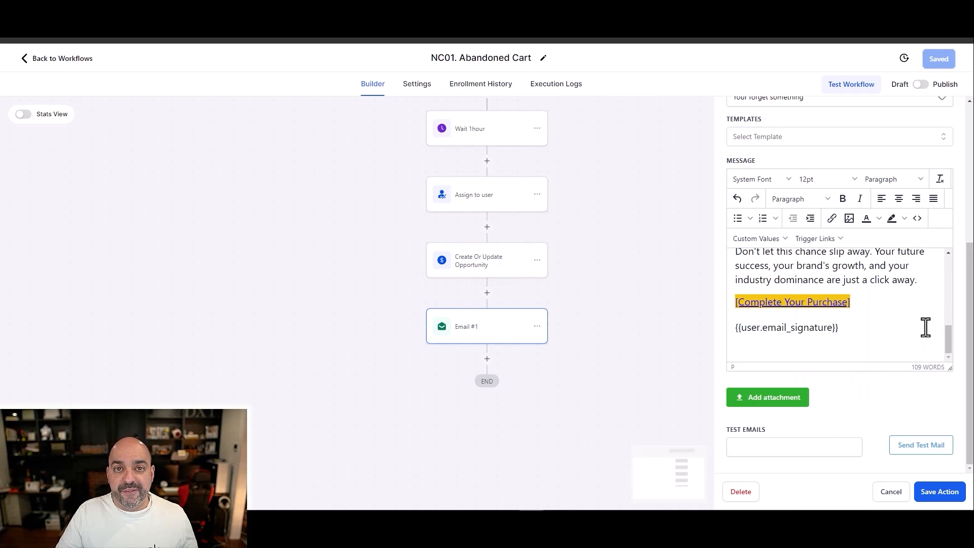
click(935, 492)
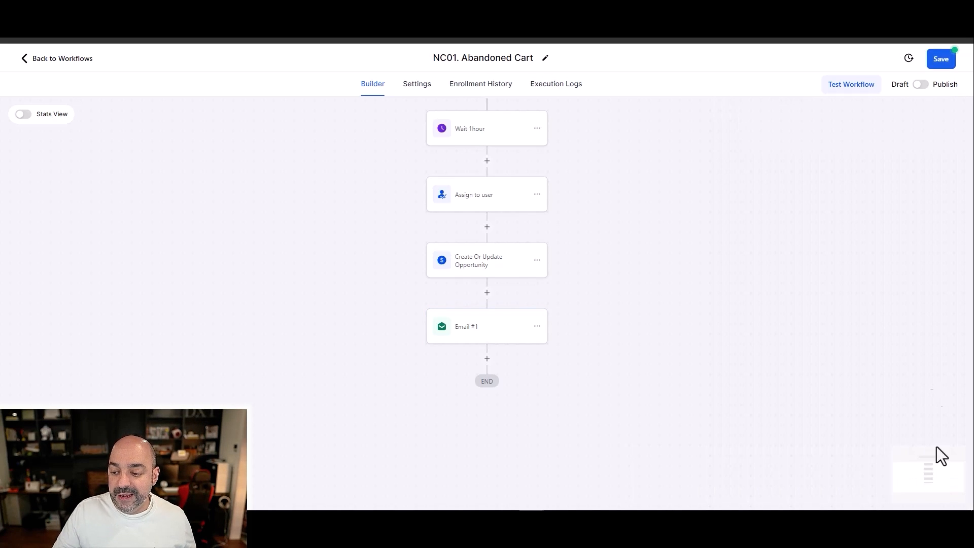
click(942, 59)
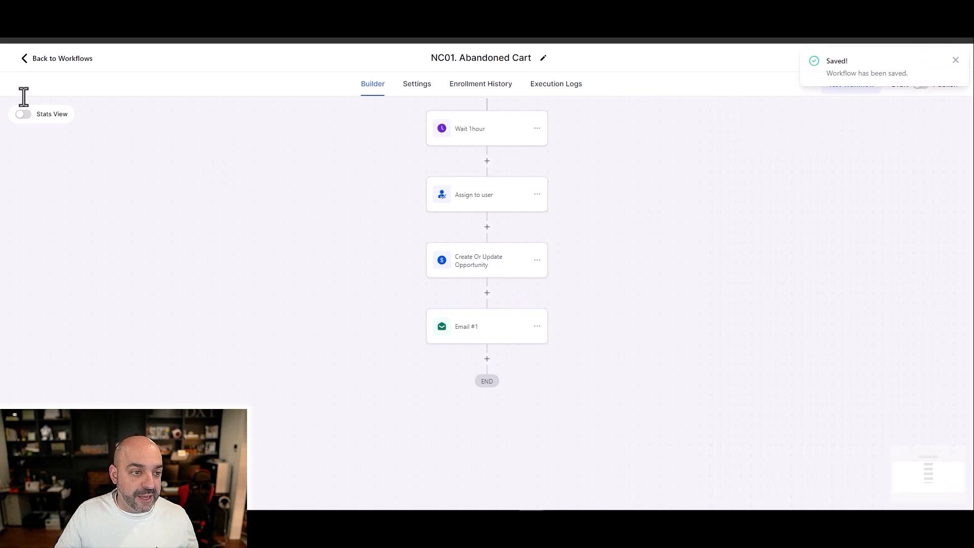
Step: Leave the workflow and open the user info of User #2 Test for editing in the My Staff settings
click(58, 62)
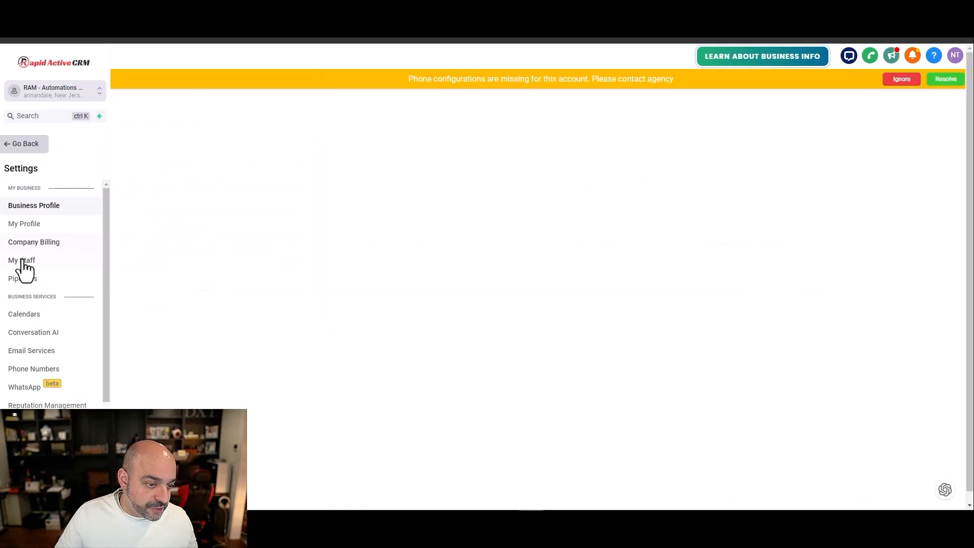
click(21, 259)
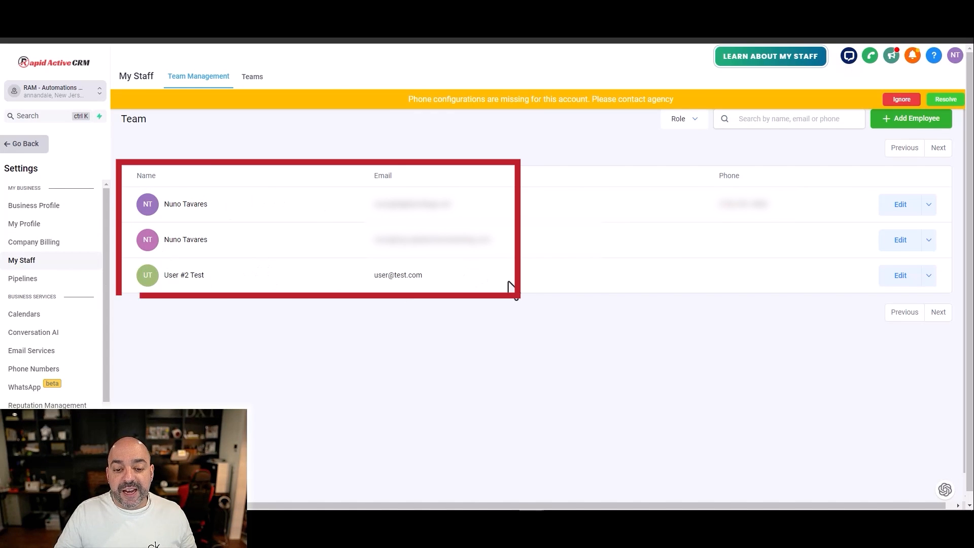
click(898, 278)
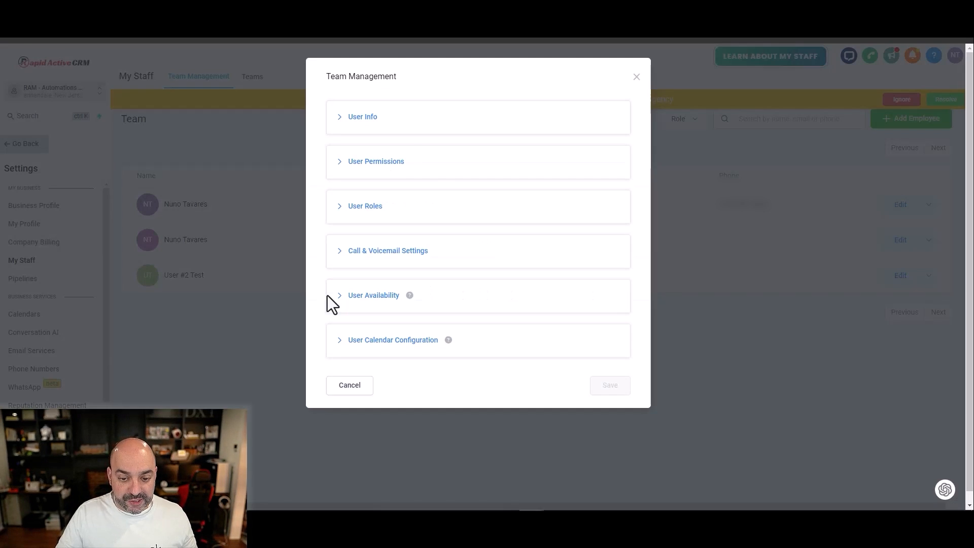
click(393, 120)
Step: Write an email signature for the test user consisting of the user's name and e-mail address on separate lines
scroll(394, 253, down, 7)
click(377, 213)
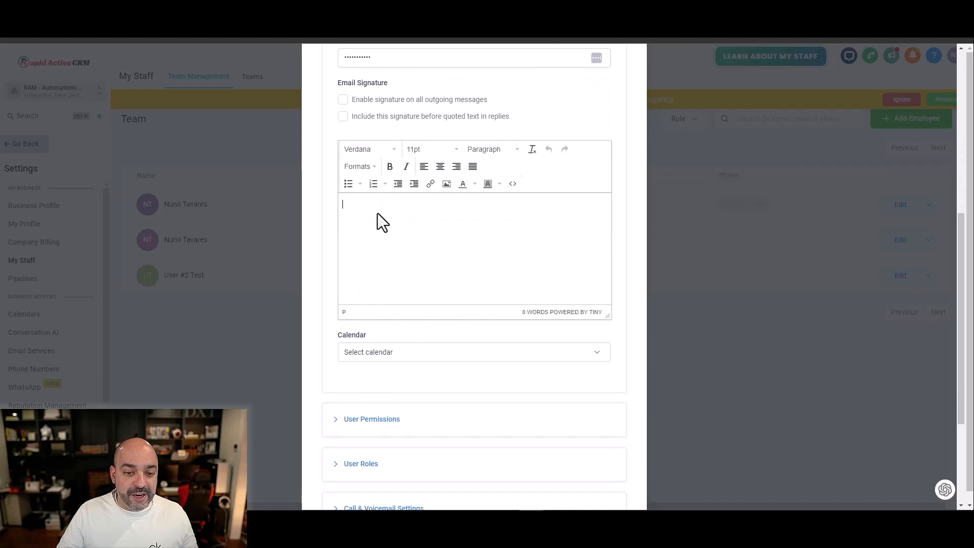
text(User Test)
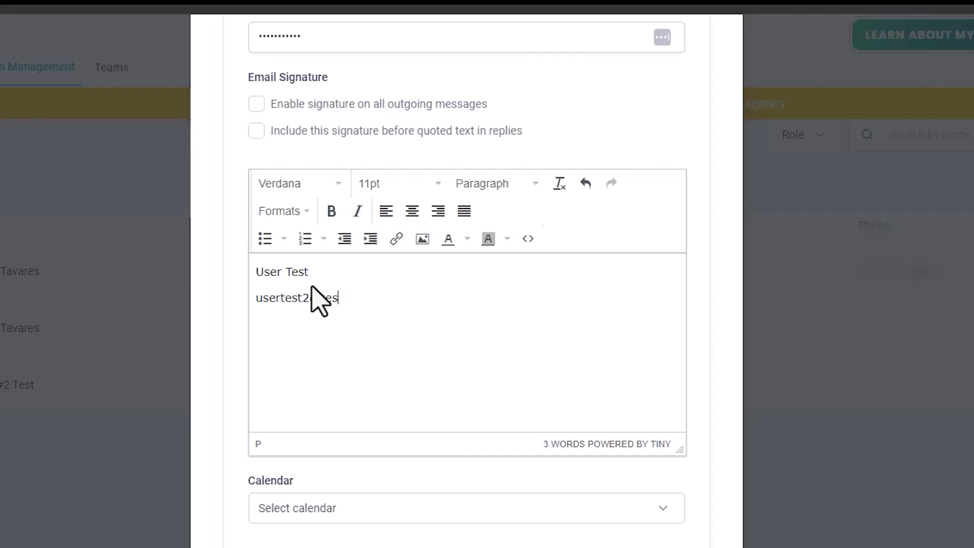
text(t)
scroll(597, 196, up, 3)
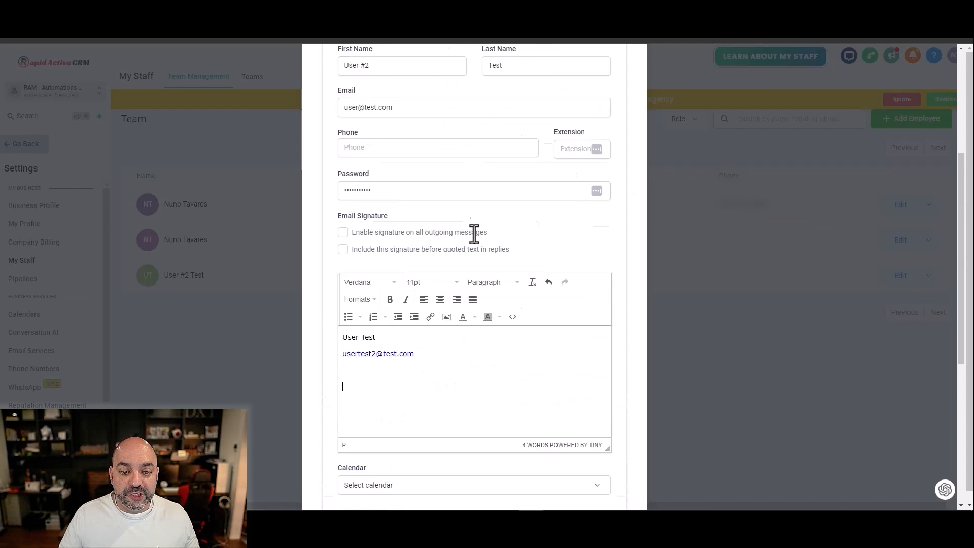
scroll(436, 213, down, 5)
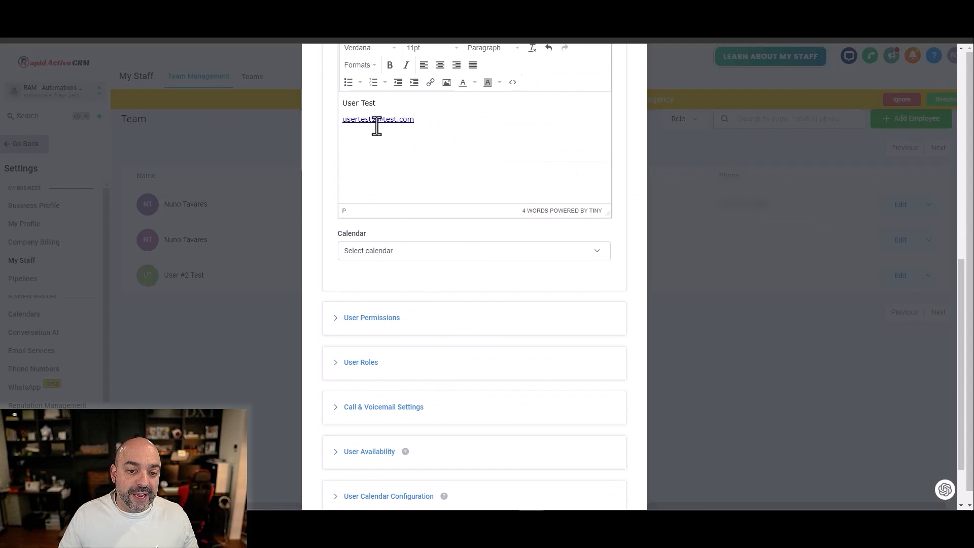
scroll(431, 154, down, 2)
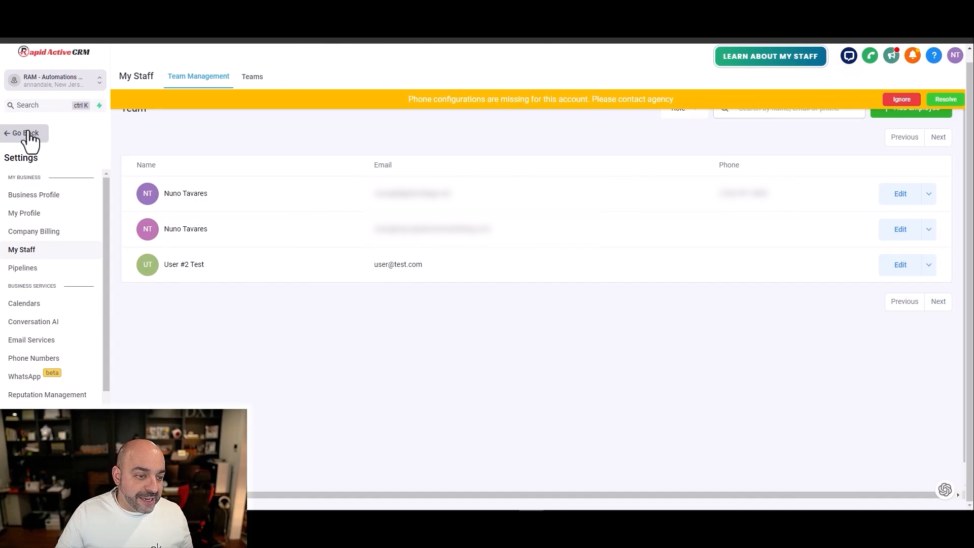
Step: Reopen the NC01. Abandoned Cart workflow and review Email #1's sender fields, purchase link and signature placeholder
click(25, 134)
click(56, 307)
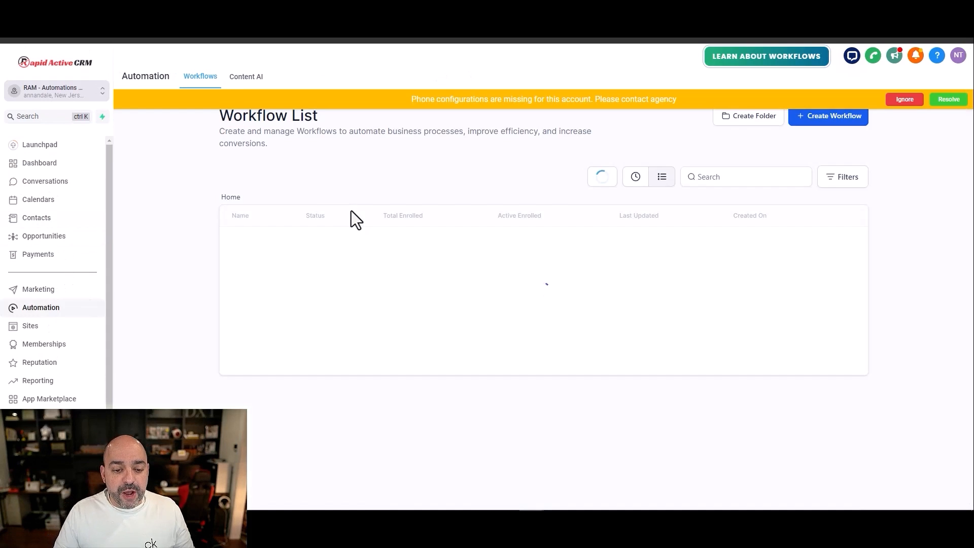
click(460, 276)
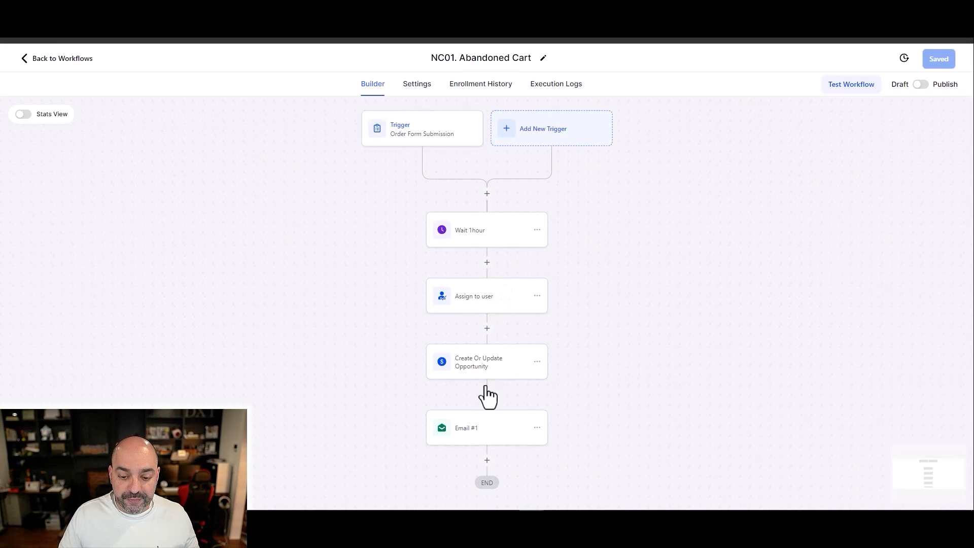
click(487, 430)
scroll(691, 299, down, 3)
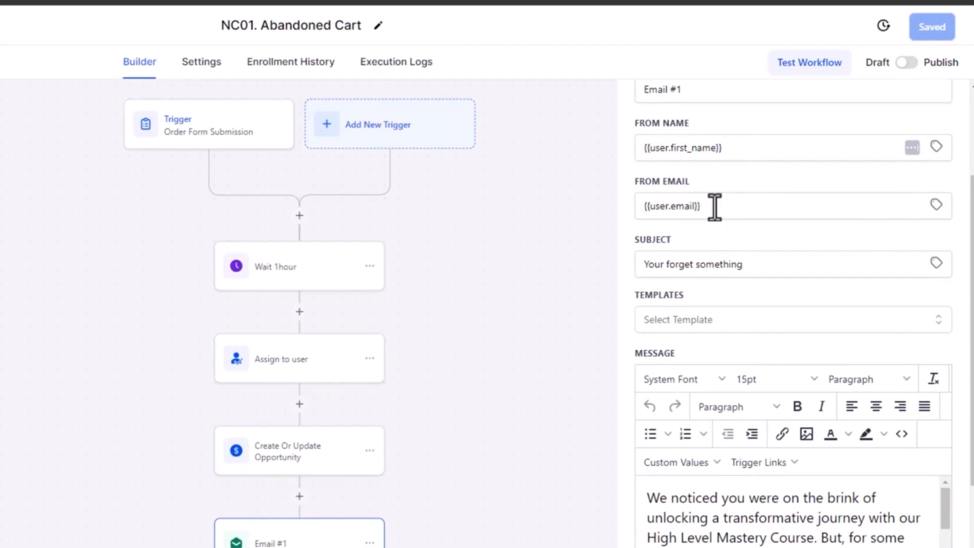
scroll(695, 262, down, 4)
scroll(746, 311, down, 10)
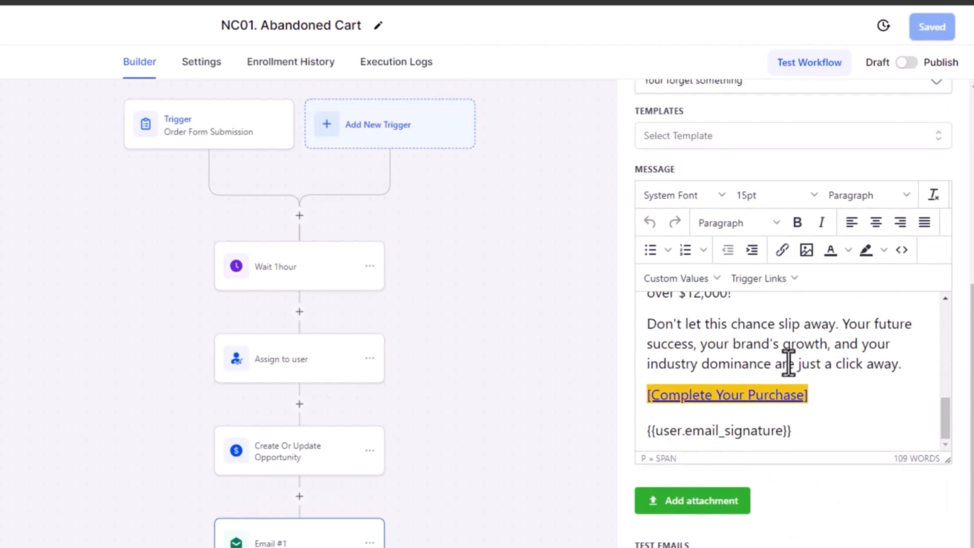
Step: Add a greeting line with the contact's first name custom value and a comma above Email #1's message, and save the action
triple_click(787, 431)
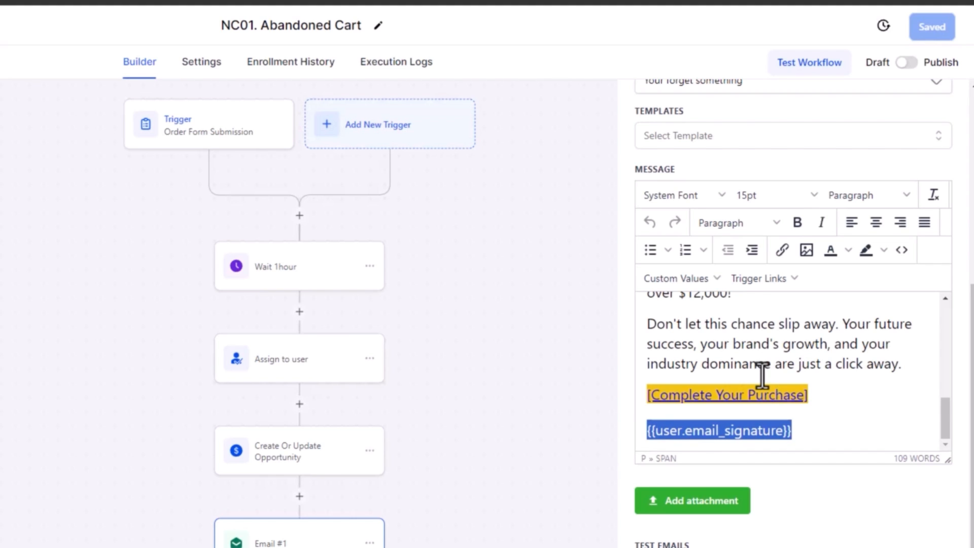
scroll(819, 369, up, 10)
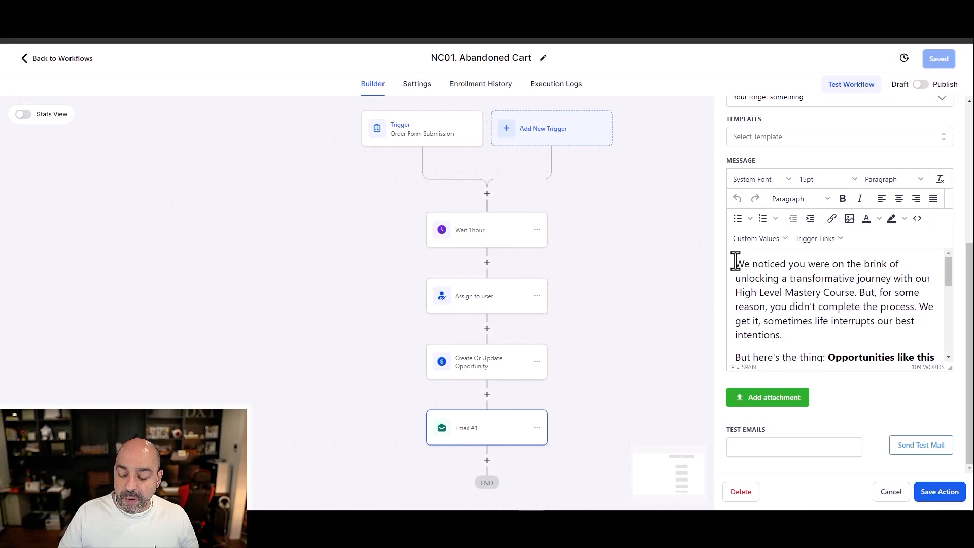
click(735, 262)
key(Return)
key(Return)
click(768, 238)
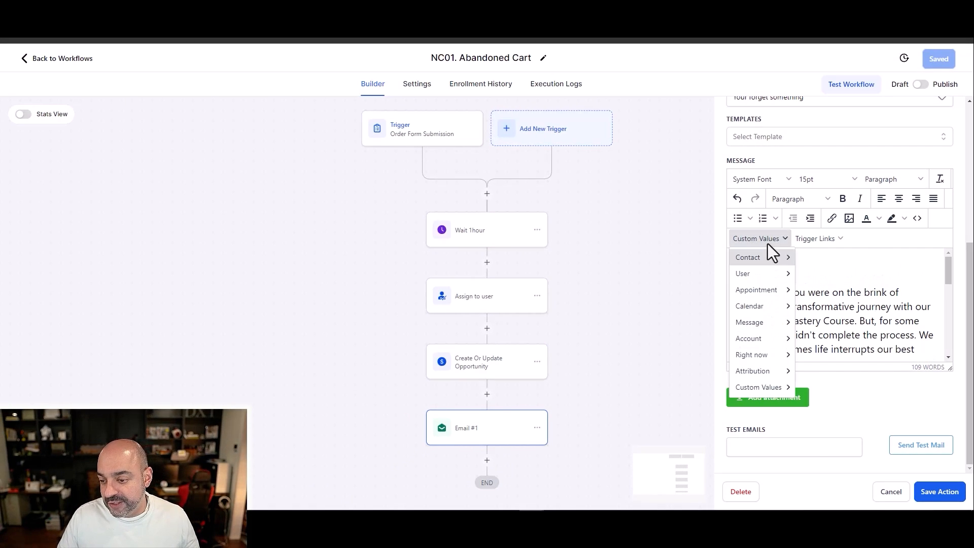
mouse_move(771, 258)
click(827, 276)
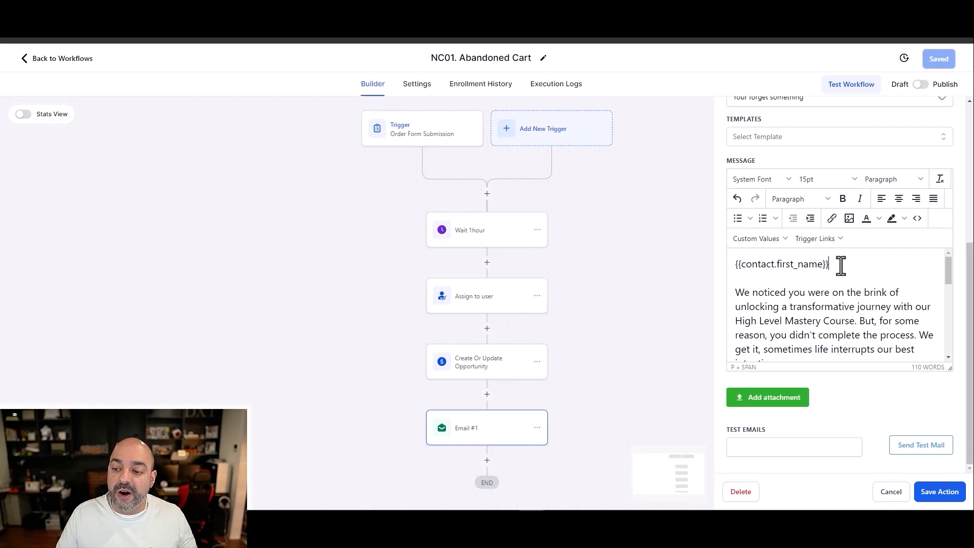
text(,)
click(932, 491)
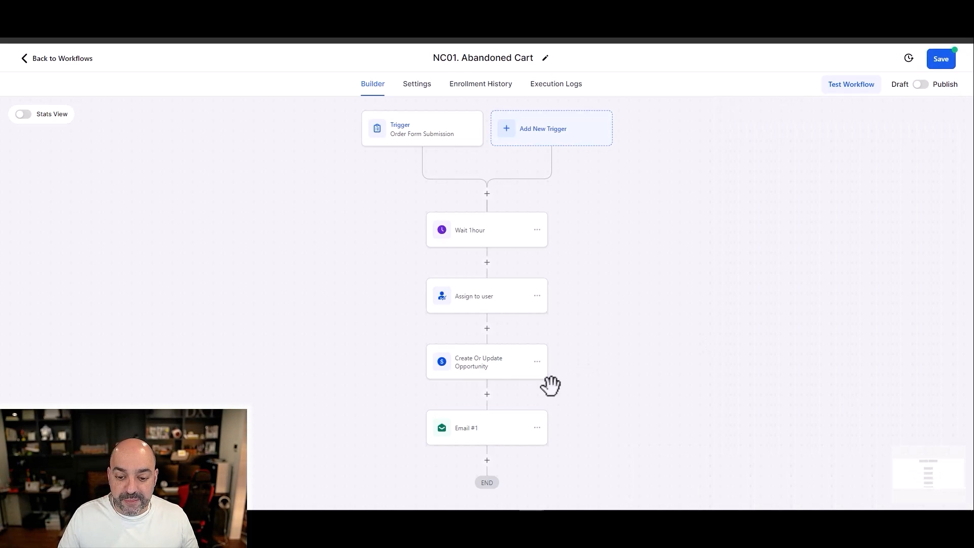
Step: Add a Wait action after Email #1 with a time delay of 1 day and save it
scroll(515, 361, down, 3)
click(487, 331)
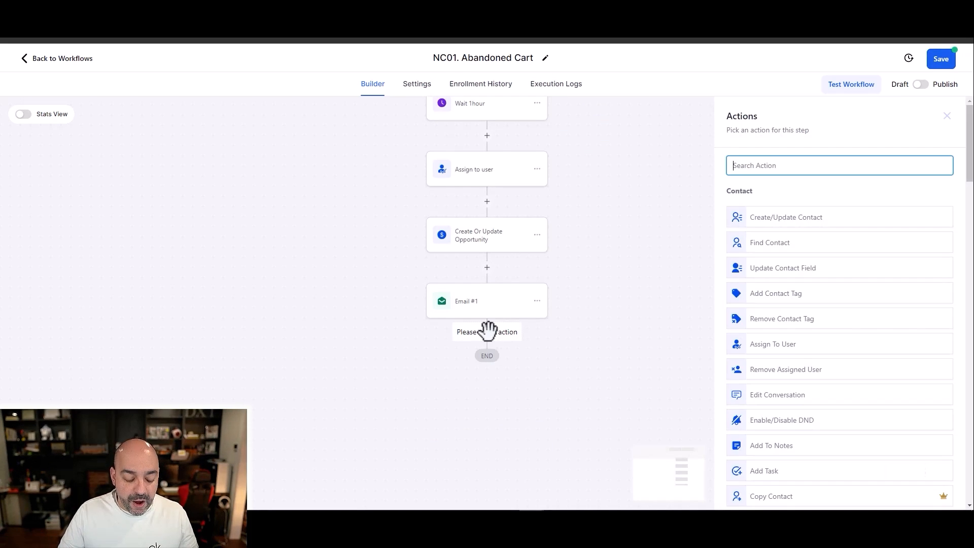
text(wait)
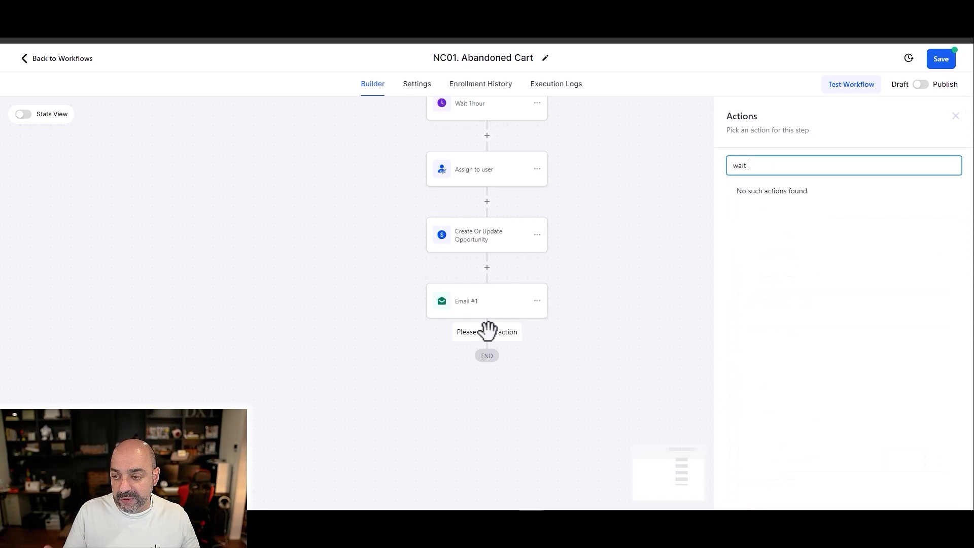
key(BackSpace)
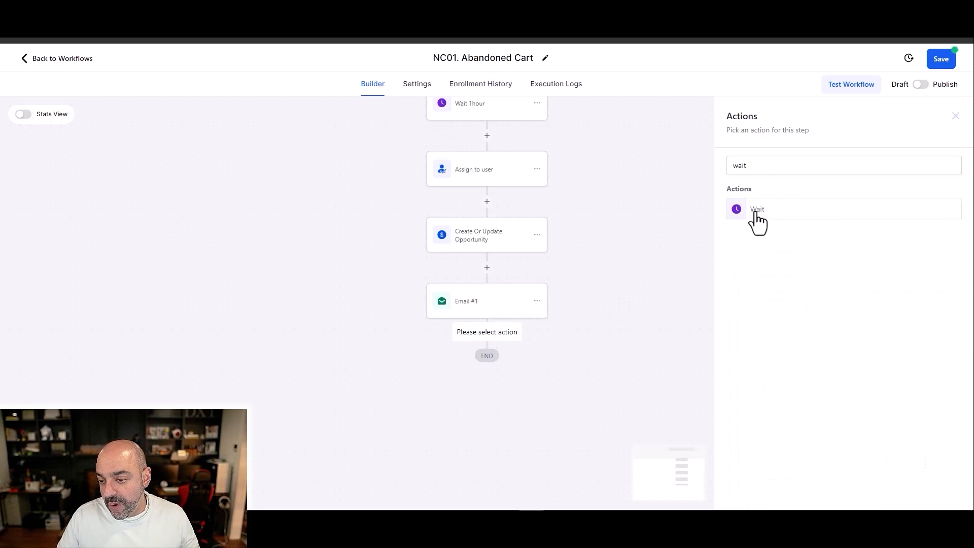
click(752, 210)
text(1)
click(648, 275)
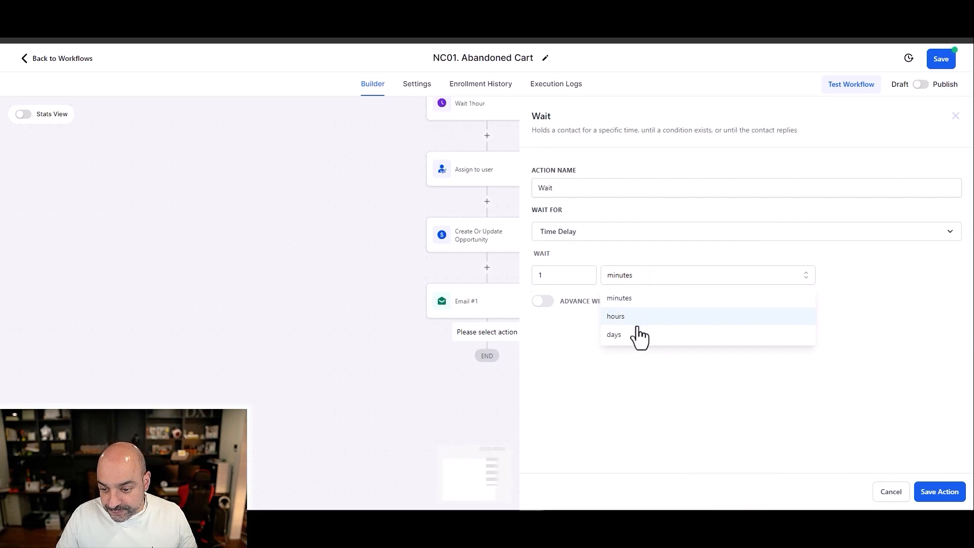
click(641, 336)
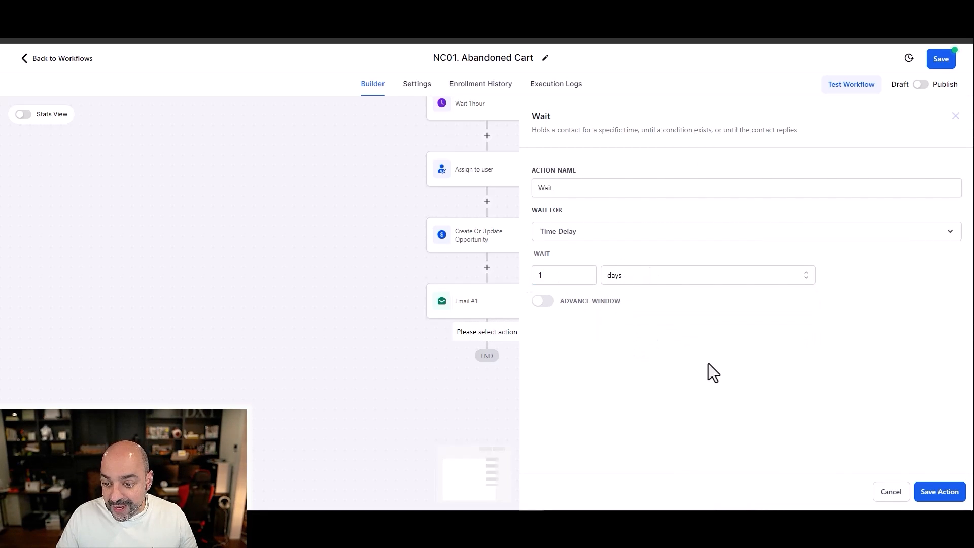
click(942, 489)
Step: Copy only the Email #1 action and paste it after the new Wait action
scroll(582, 350, down, 2)
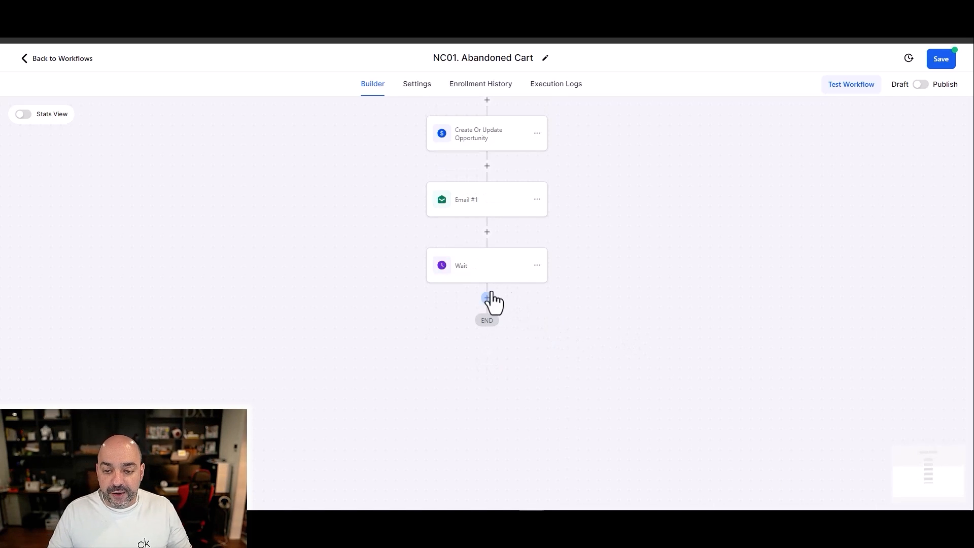
click(537, 199)
mouse_move(588, 242)
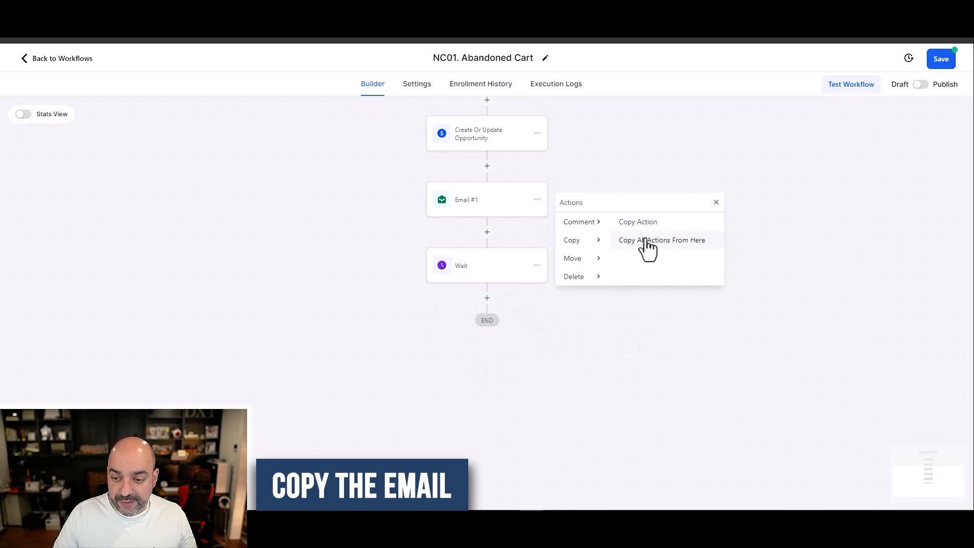
click(682, 223)
click(488, 298)
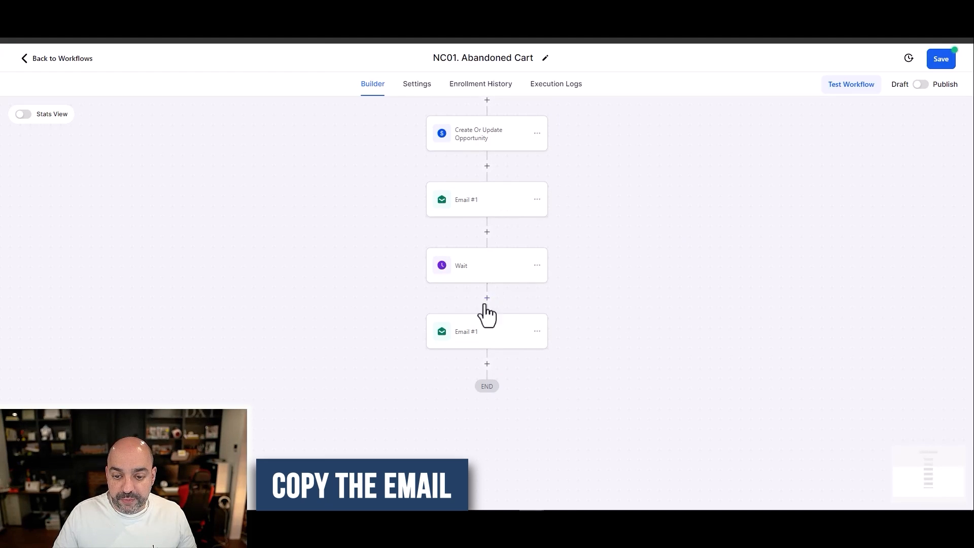
Step: Rename the Wait action between the two emails to "Wait 1 day" and save it
click(488, 274)
click(608, 231)
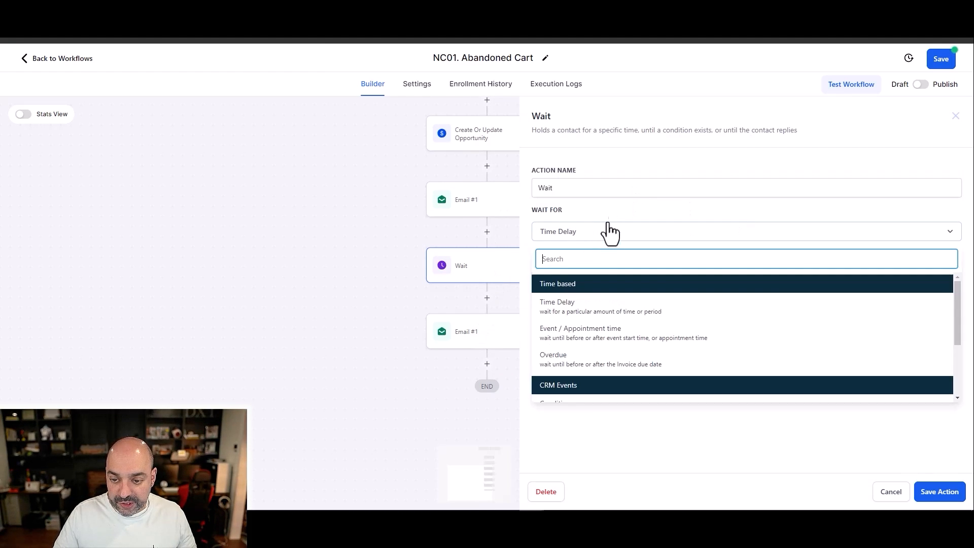
click(607, 187)
text(1 day)
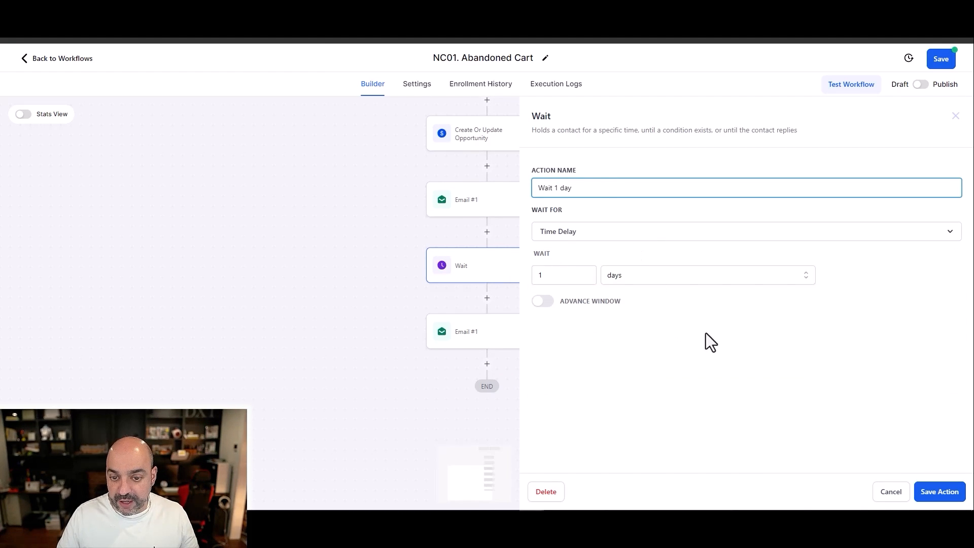
click(921, 490)
Step: Rename the copied email action to "Email #2", append a part number to its subject, and save the action
click(507, 331)
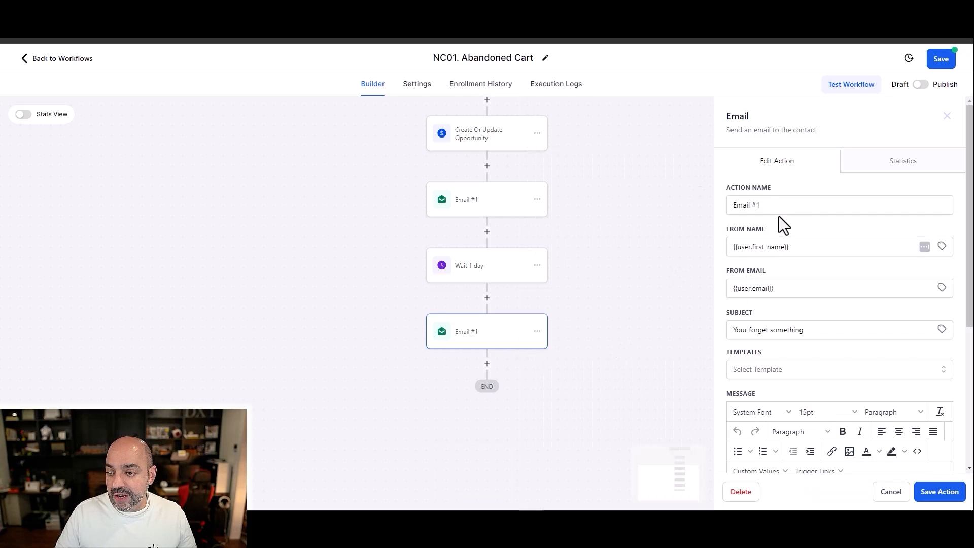
click(779, 205)
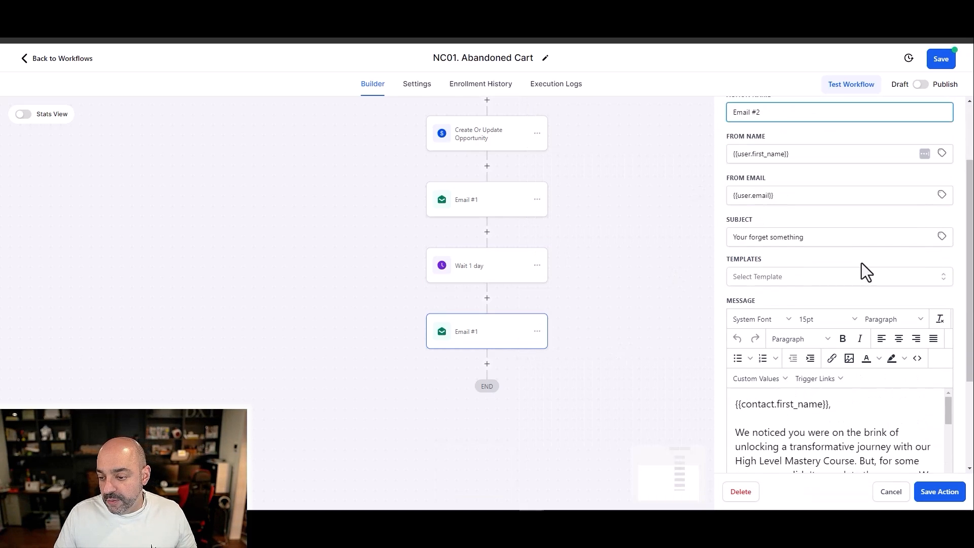
scroll(861, 272, down, 2)
click(808, 226)
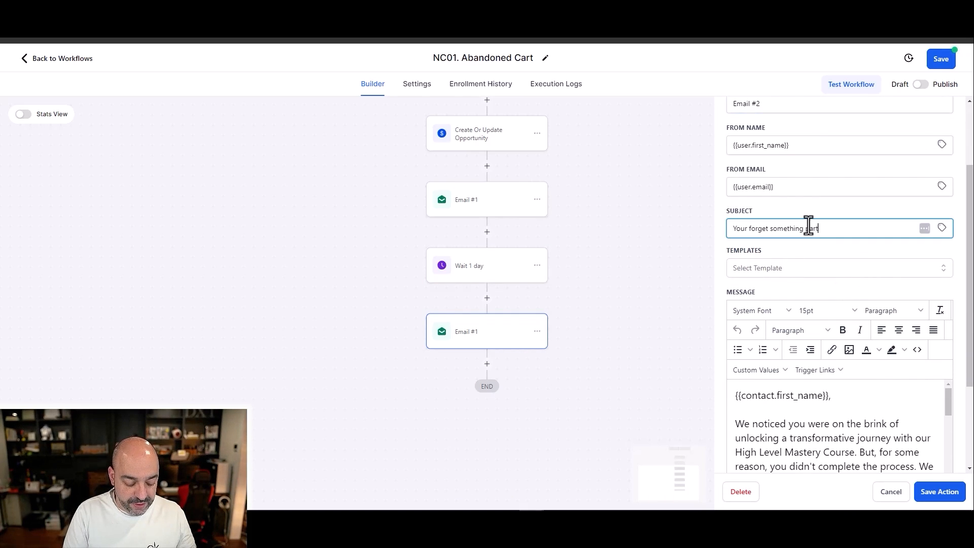
scroll(829, 277, down, 3)
scroll(813, 292, down, 5)
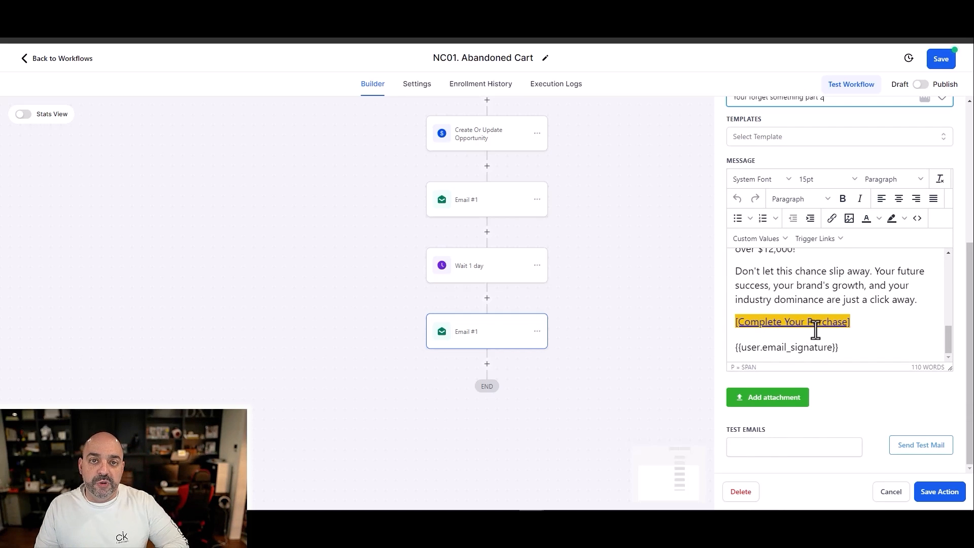
click(932, 491)
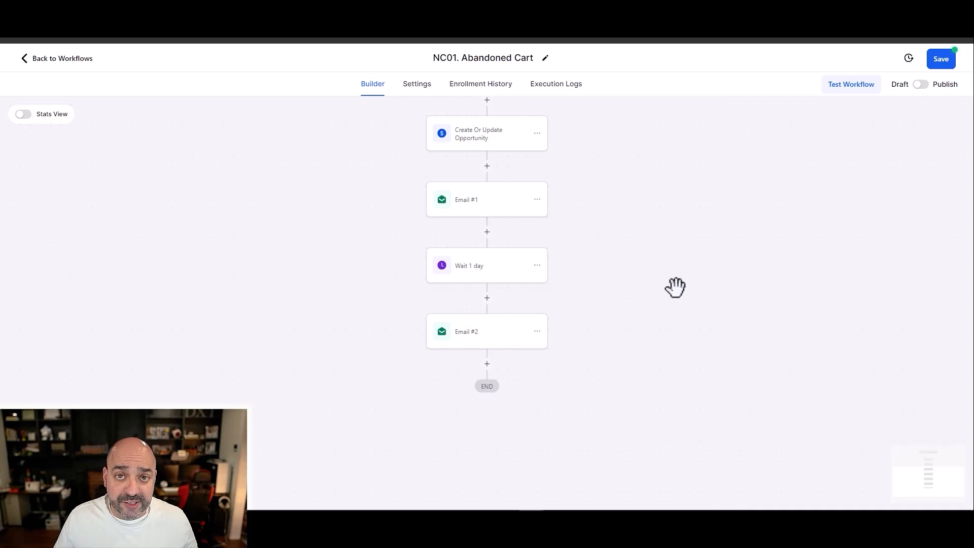
Step: Save the NC01. Abandoned Cart workflow and return to the workflow list
scroll(659, 268, up, 6)
scroll(665, 268, down, 5)
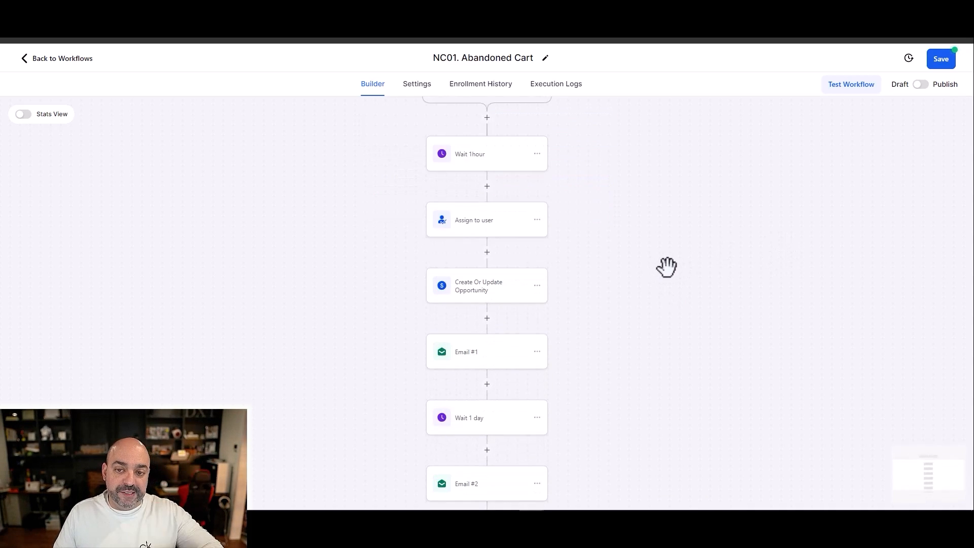
click(941, 59)
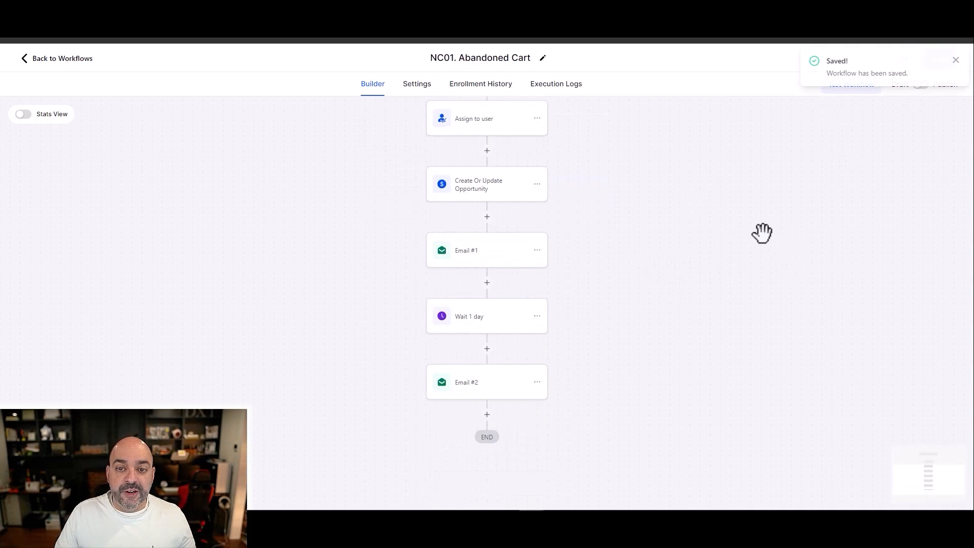
click(56, 59)
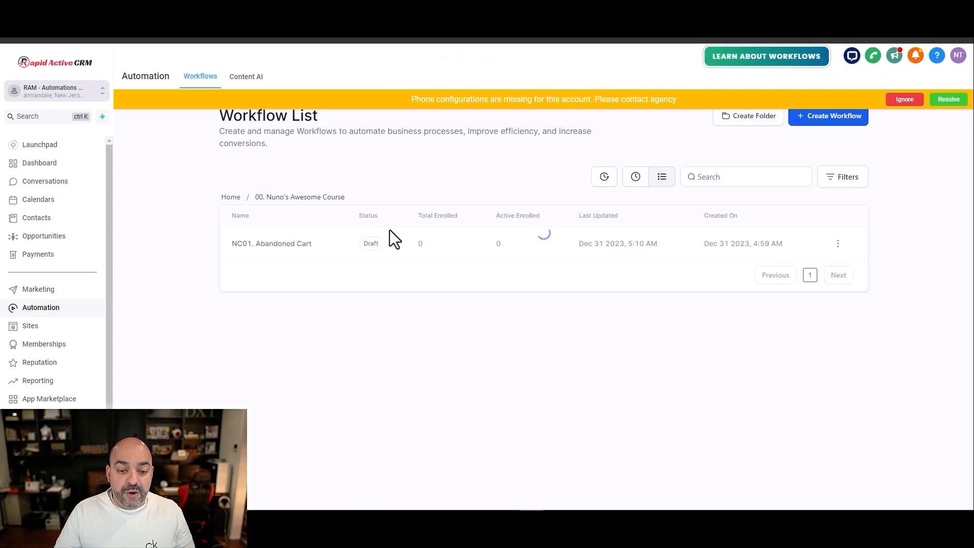
Step: Create a new workflow in the course folder and name it "NC02. Purchased NC"
click(814, 121)
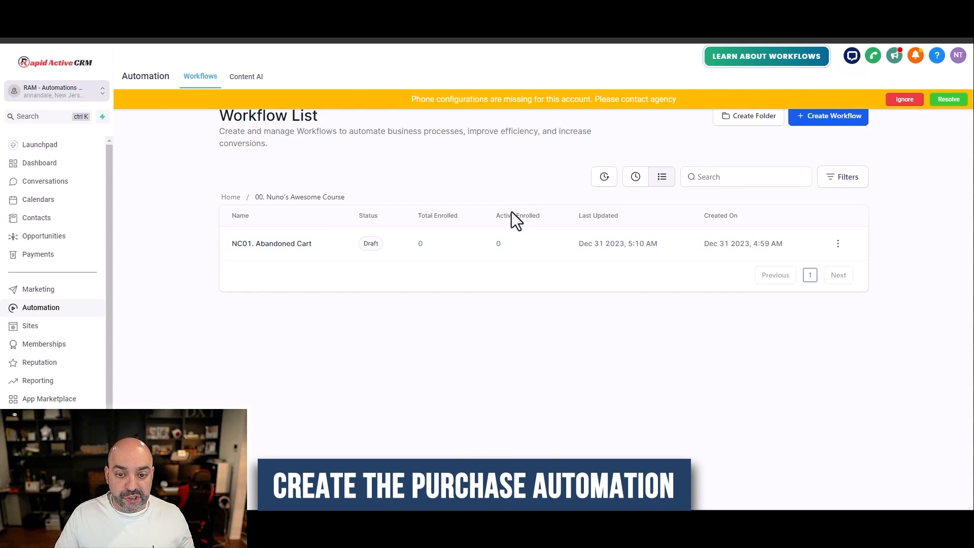
click(376, 270)
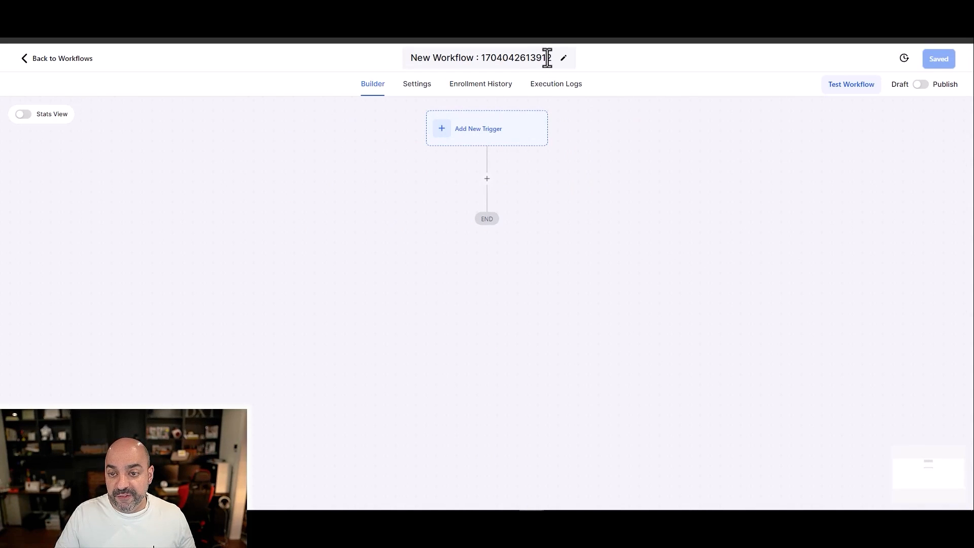
drag(550, 57, 409, 57)
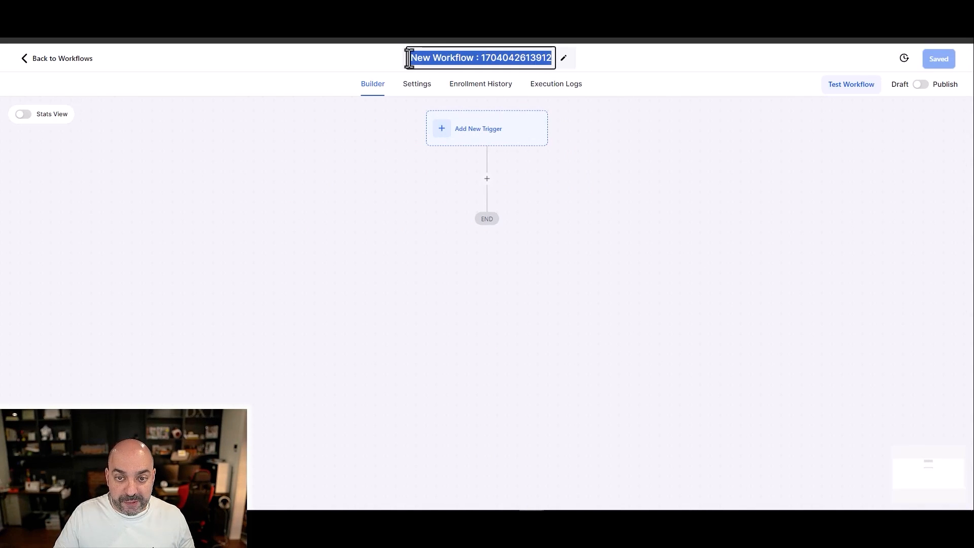
text(NC02. Purchjae)
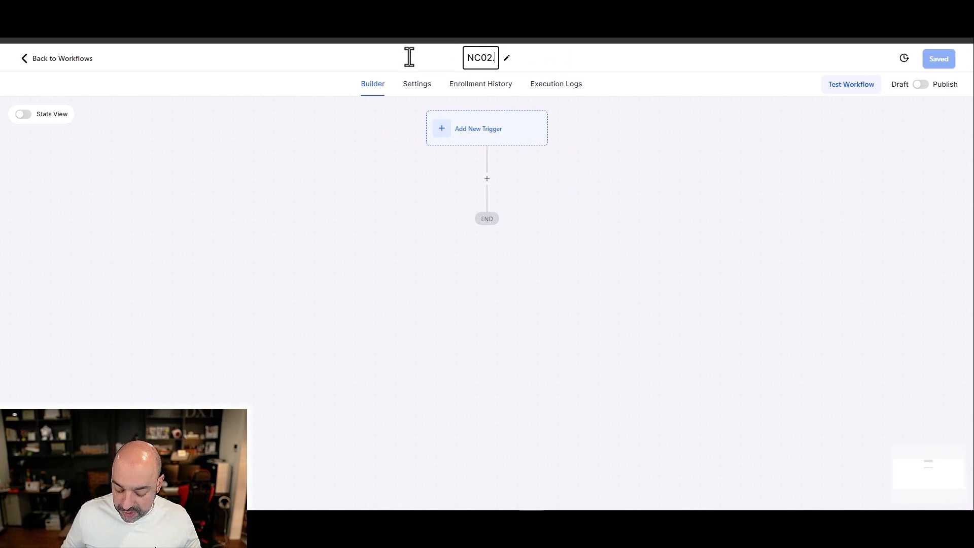
key(BackSpace)
key(BackSpace)
key(BackSpace)
text(as)
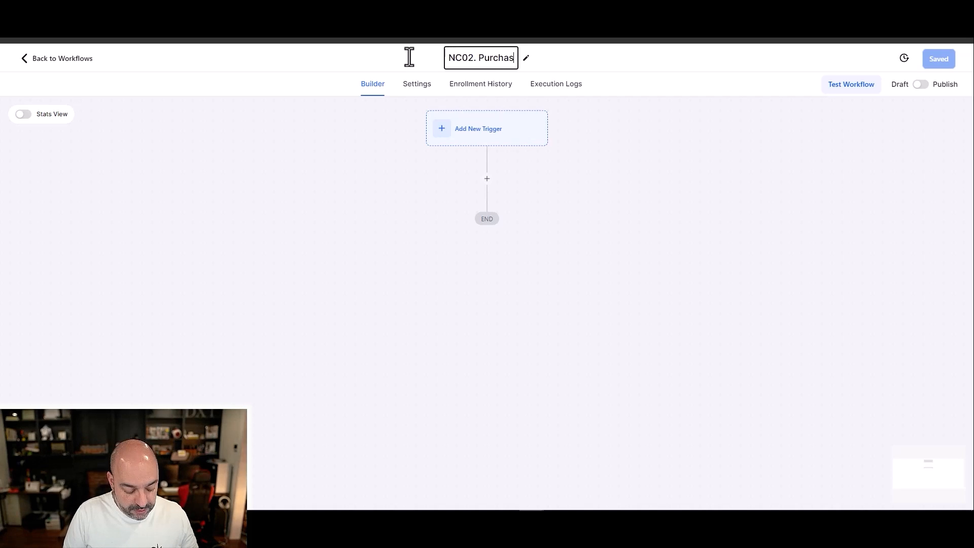
text(ed NC)
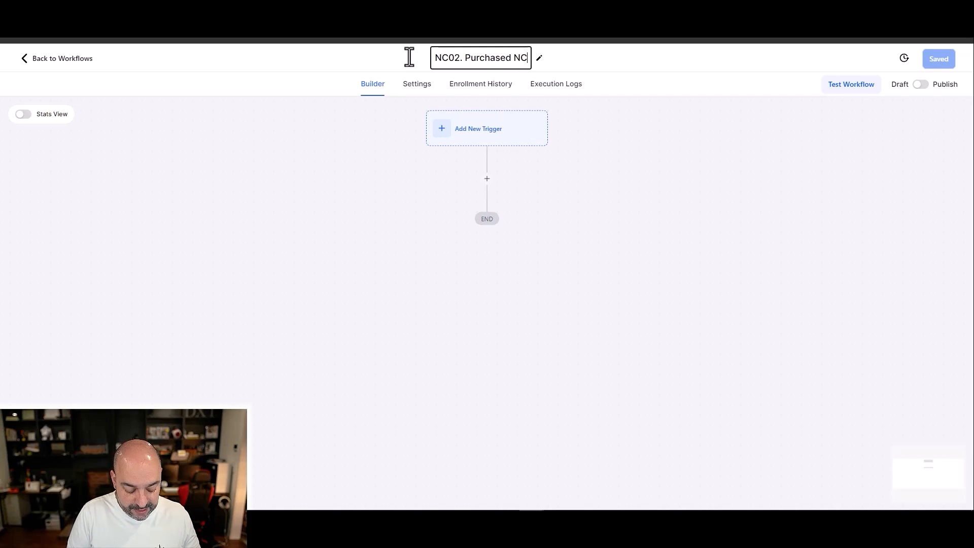
click(600, 189)
Step: Start adding a trigger to the purchase workflow and search the triggers for "order"
click(502, 142)
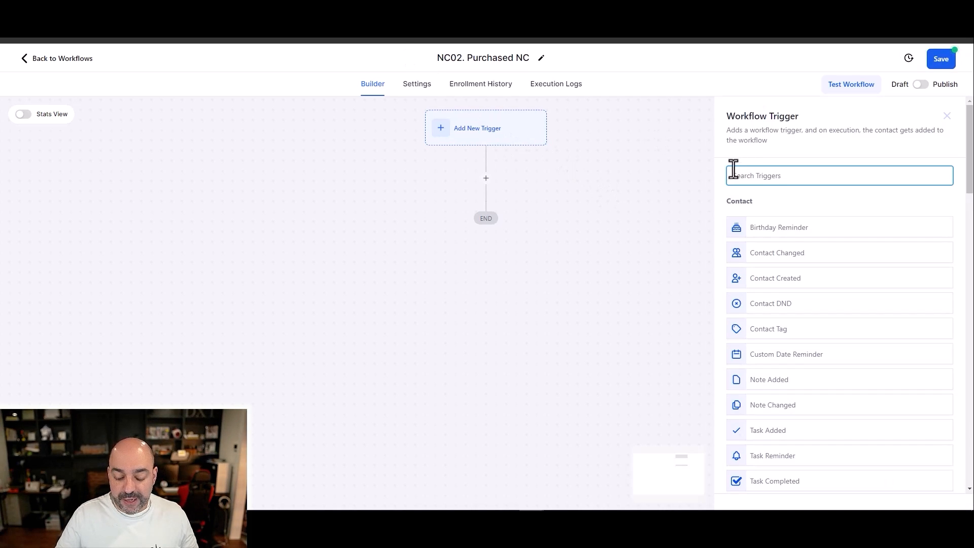
text(order)
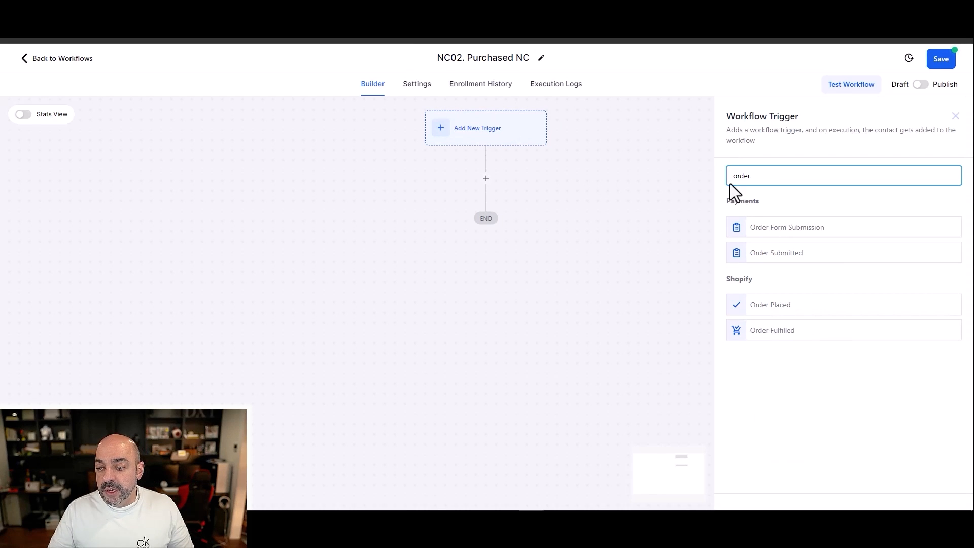
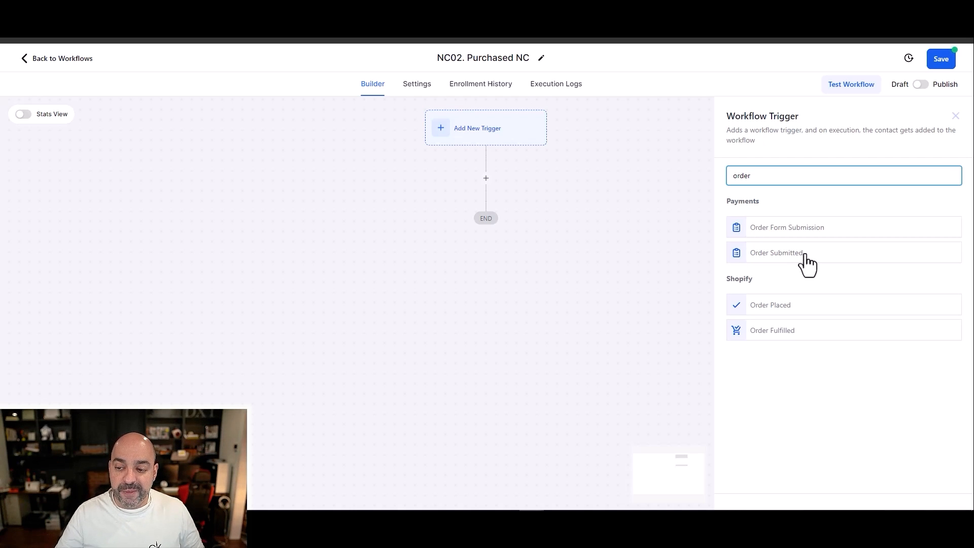
Step: Choose the Order Submitted trigger and filter it to Global Product Is "Nuno Awesome Course 2"
click(807, 256)
click(568, 274)
click(570, 284)
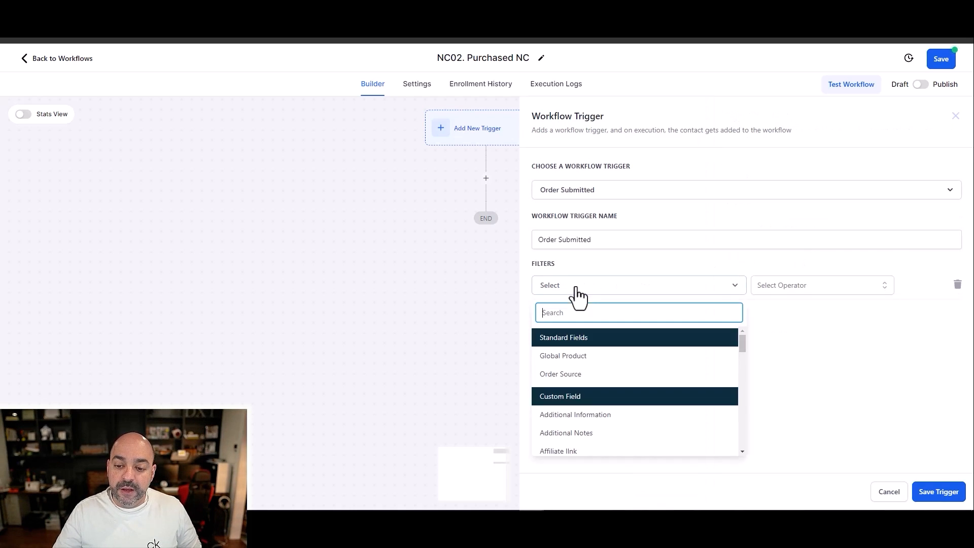
click(588, 356)
click(769, 287)
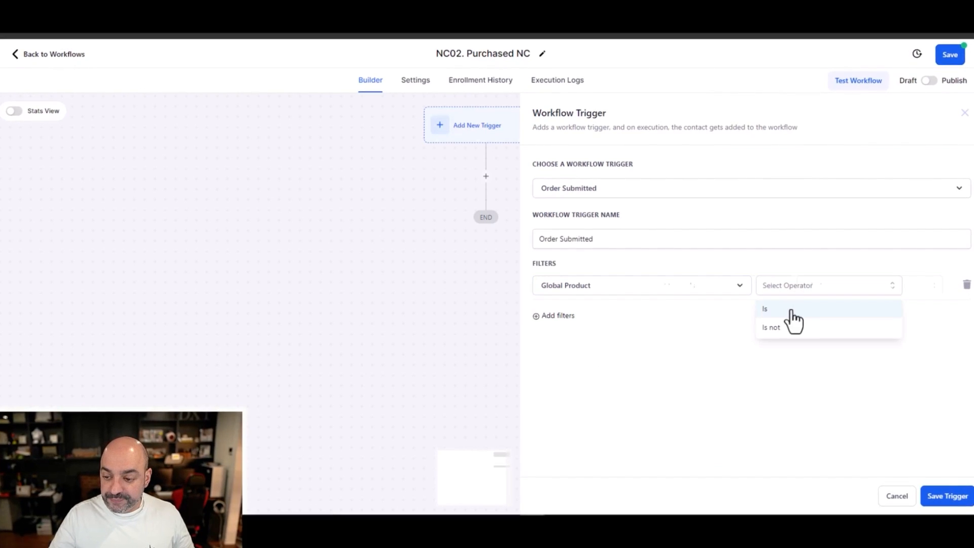
click(786, 310)
click(858, 288)
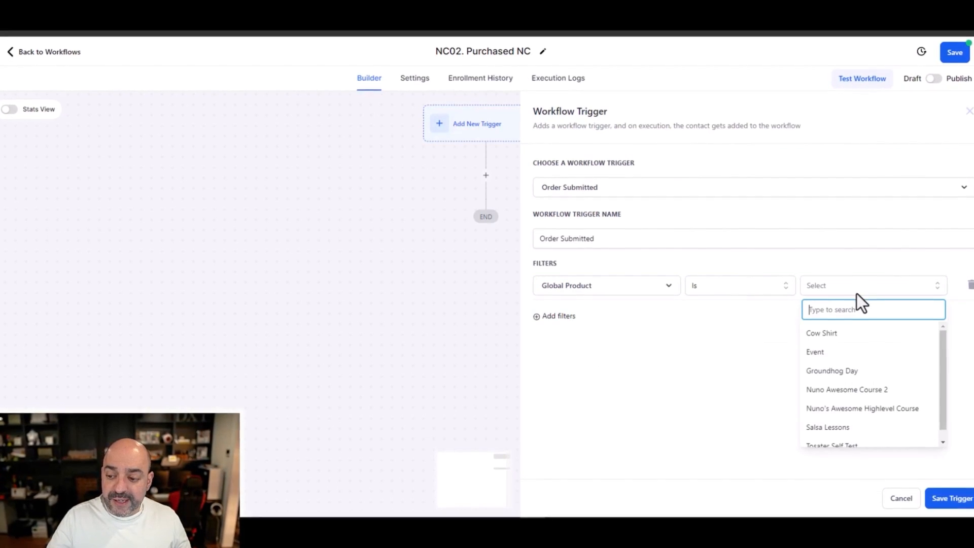
click(862, 389)
Step: Name the trigger "Order Submitted - Global Order" and save it
click(652, 233)
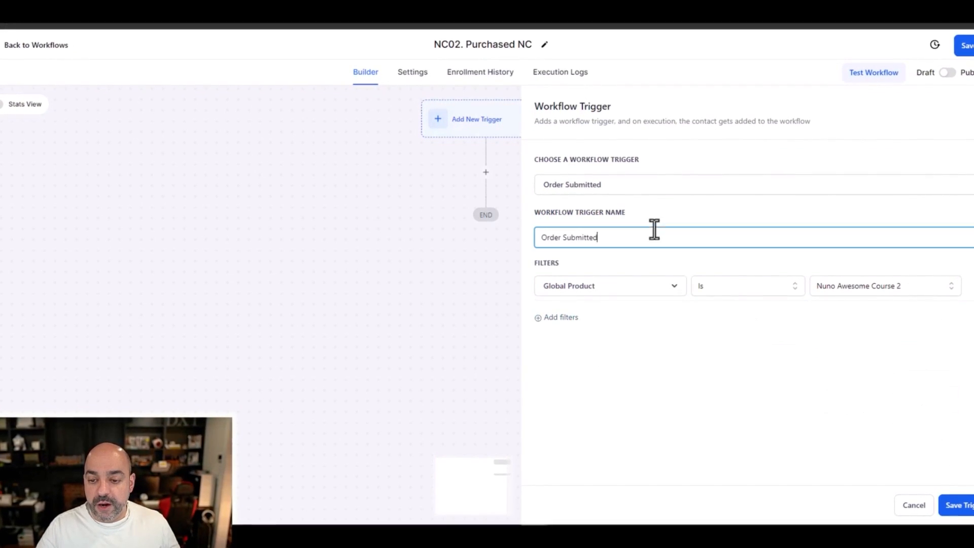
text(- Gl)
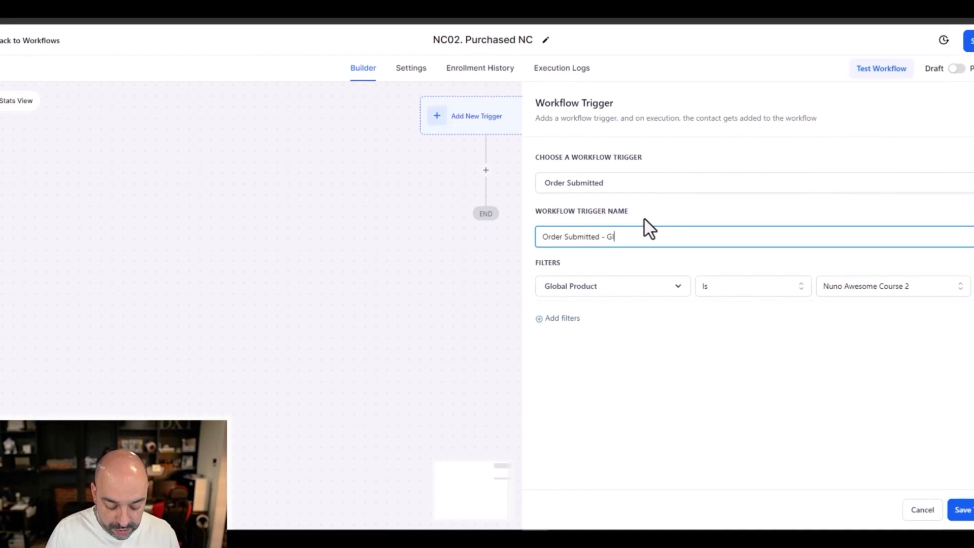
text(obal)
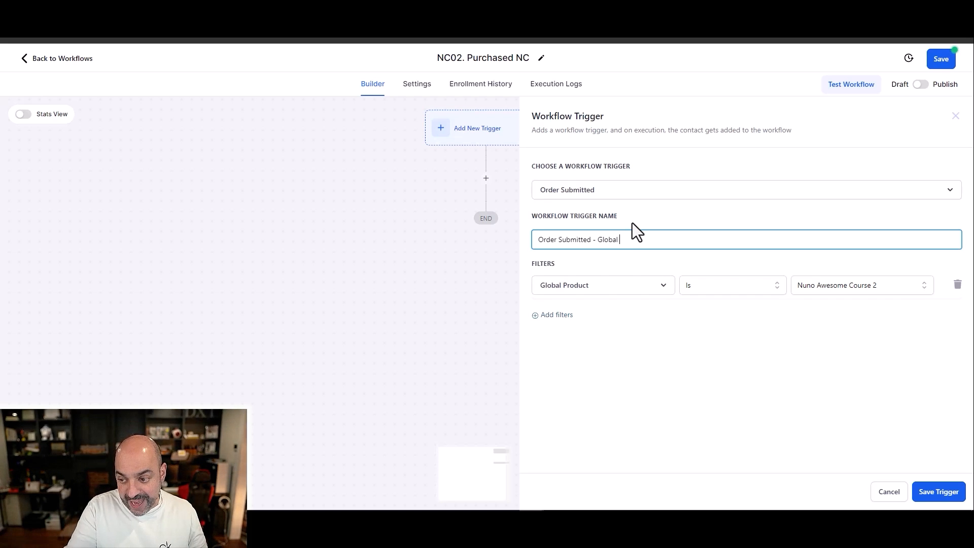
text(Order)
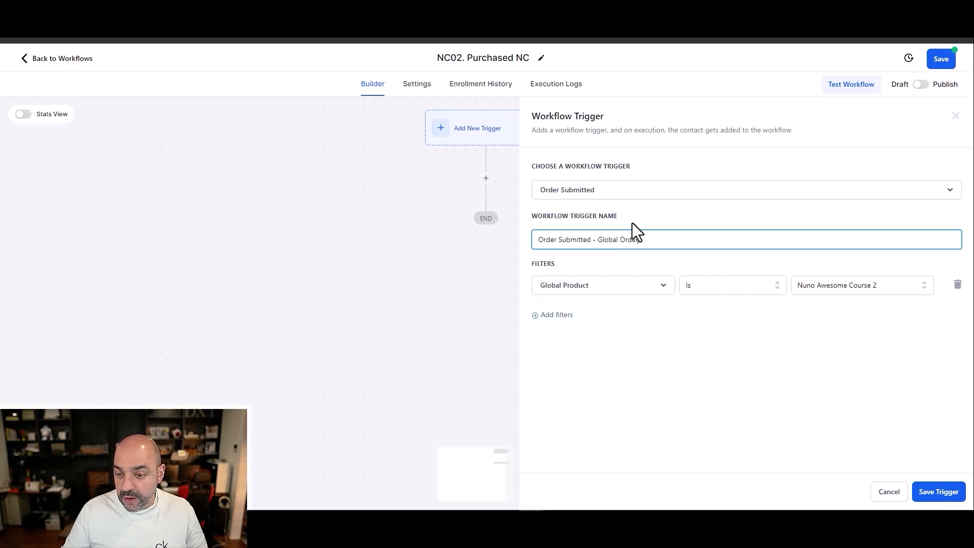
click(937, 493)
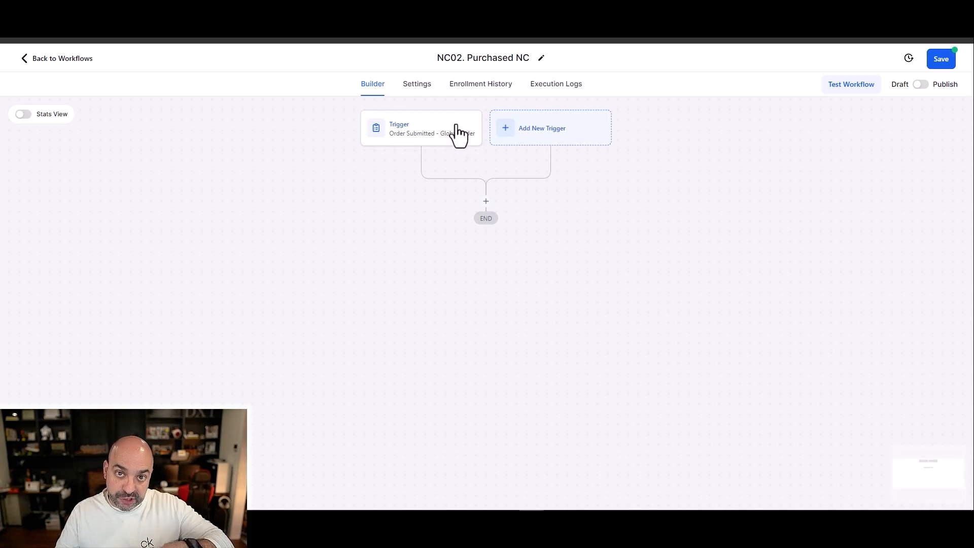
Step: Add a second trigger to the purchase workflow, searching for "order" and choosing Order Form Submission
click(506, 130)
text(ored)
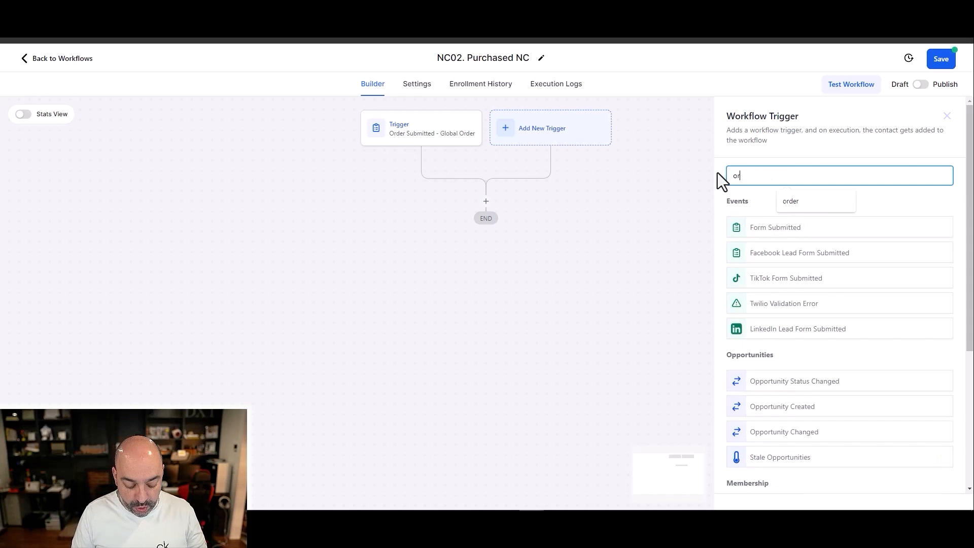
key(BackSpace)
key(BackSpace)
key(BackSpace)
text(rder)
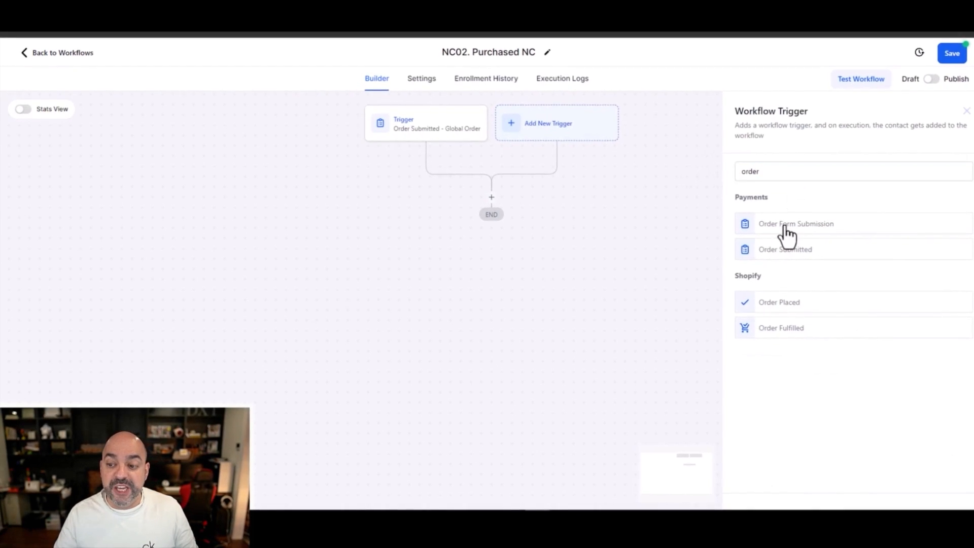
click(791, 227)
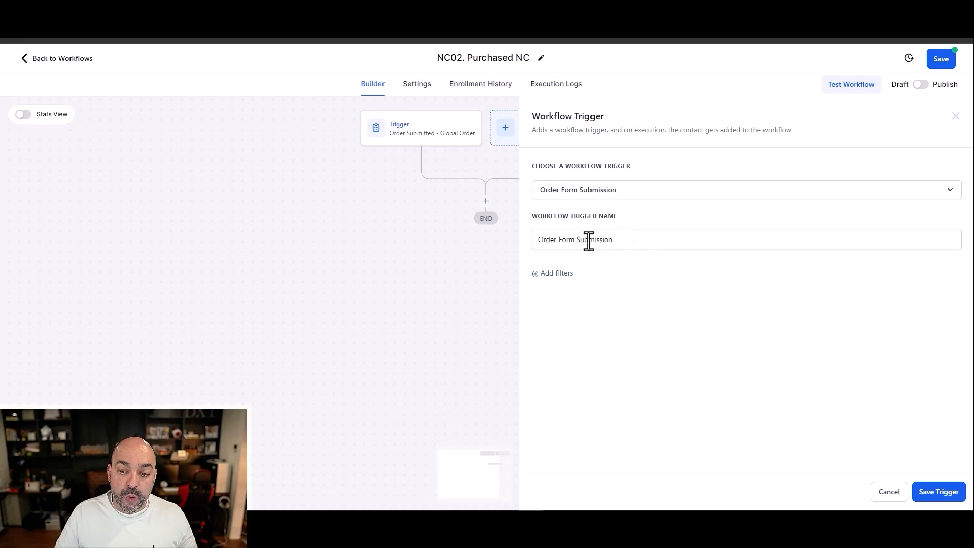
Step: Extend the second trigger's name to "Order Form Submission - Funnel,. page then product"
click(637, 242)
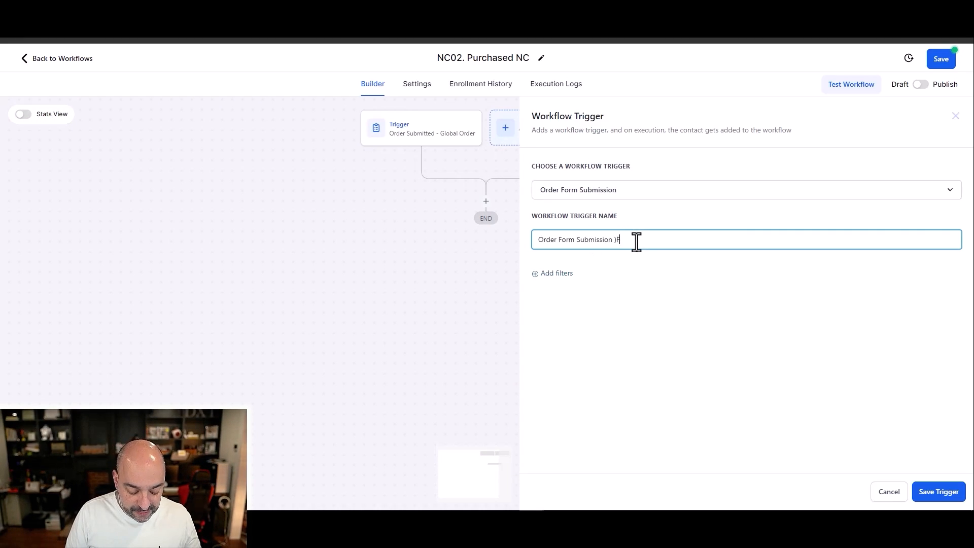
text()Funnel [pa)
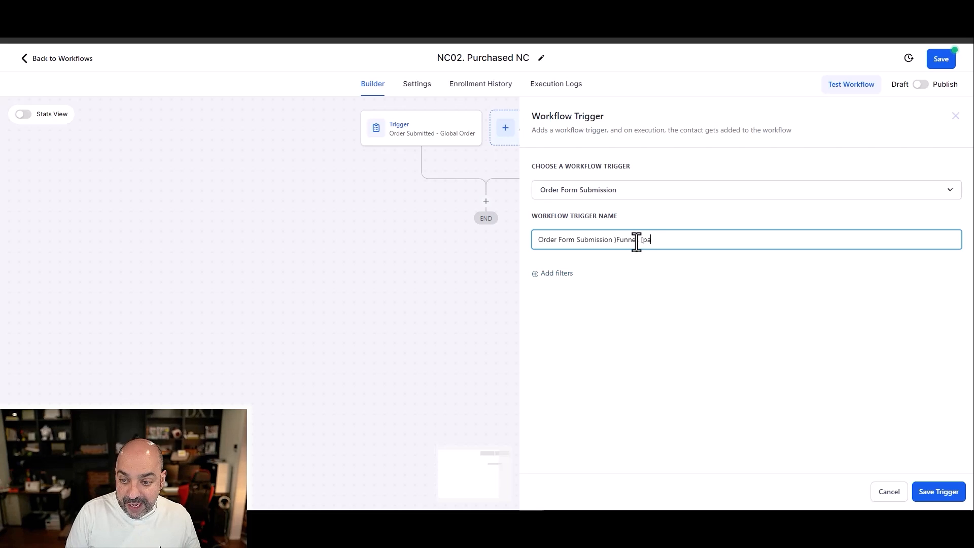
key(BackSpace)
key(BackSpace)
key(BackSpace)
key(BackSpace)
text(,, page then product)
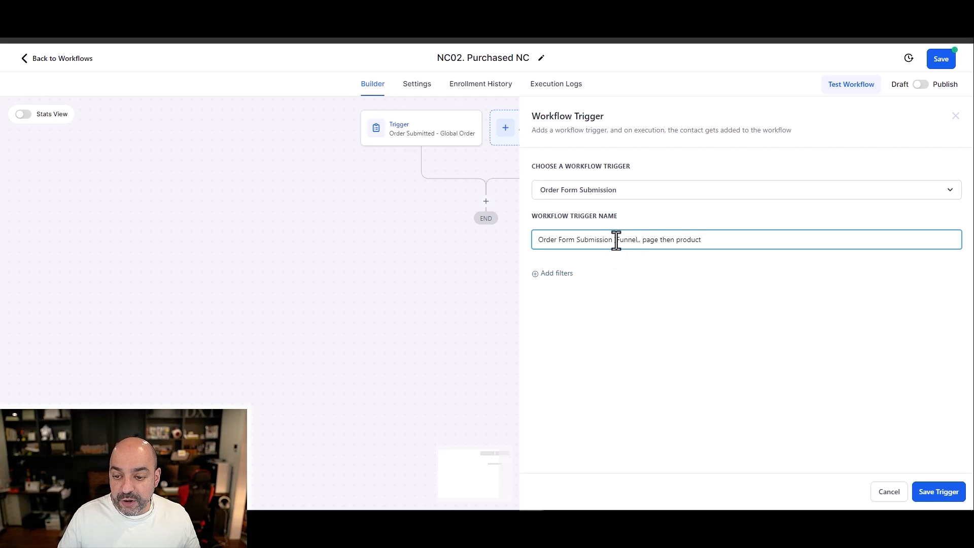
key(BackSpace)
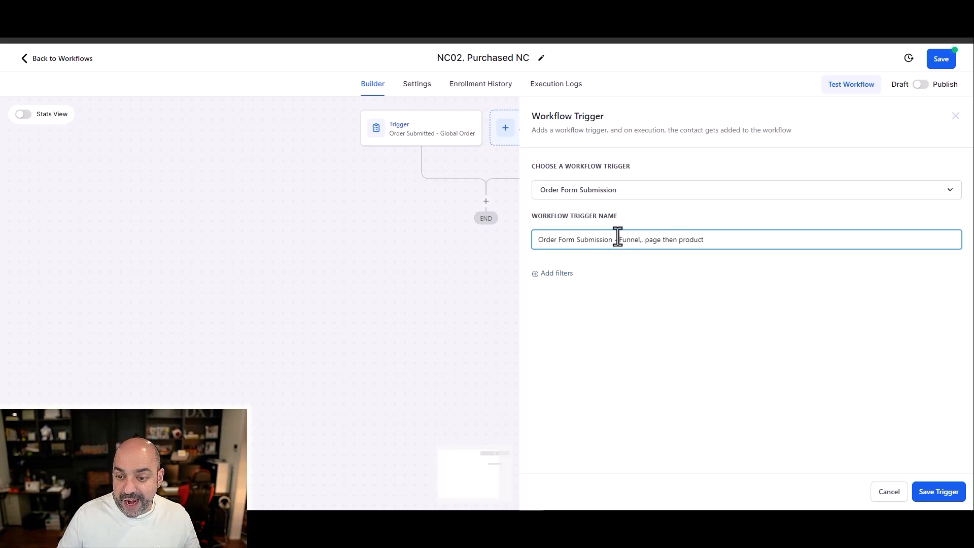
Step: Filter the order form trigger to the funnel "Course Template" and the page "Order Form Page Clone"
click(554, 276)
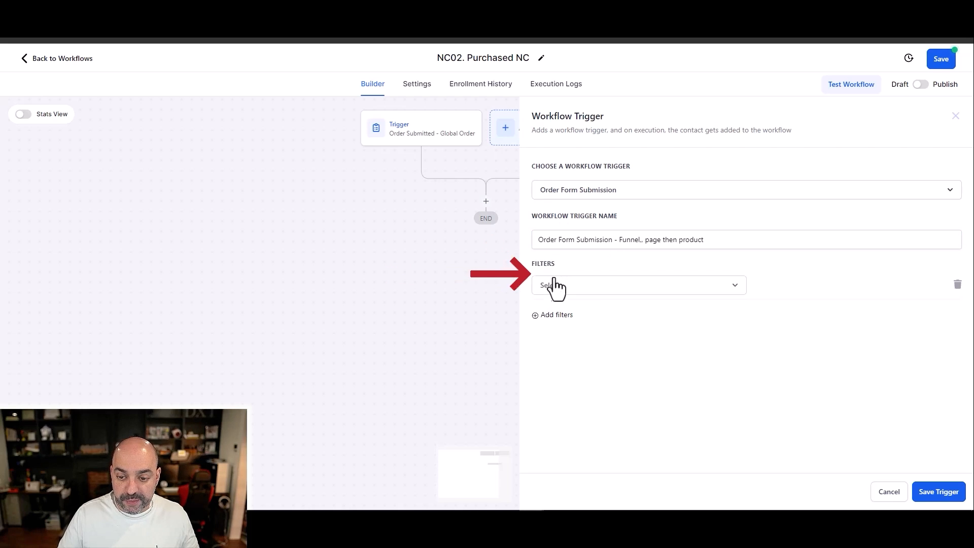
click(581, 285)
click(582, 355)
click(764, 287)
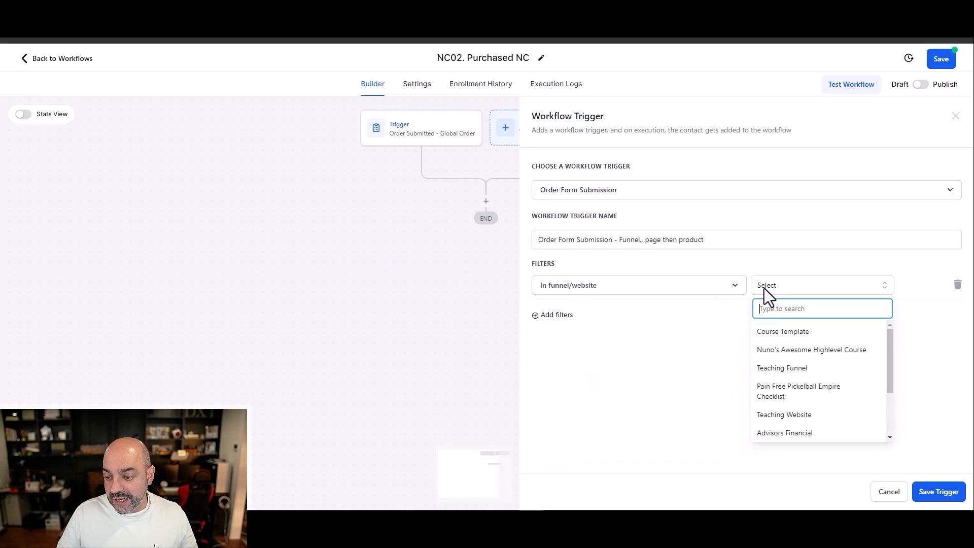
click(786, 334)
click(557, 315)
click(561, 316)
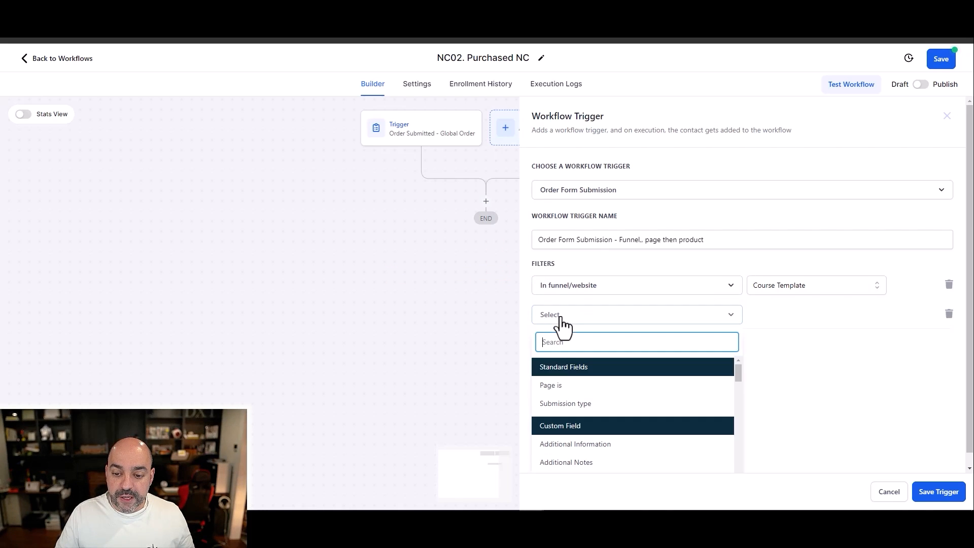
click(574, 384)
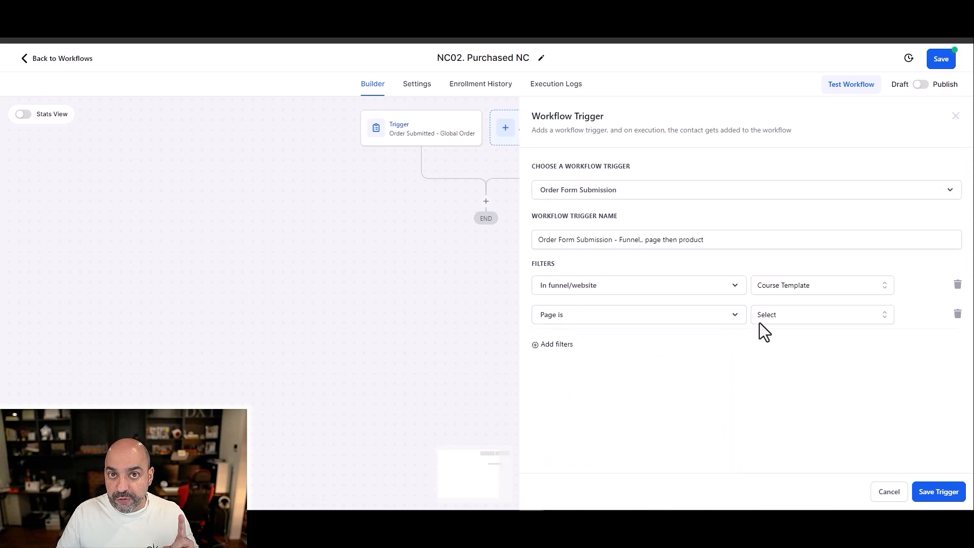
click(772, 316)
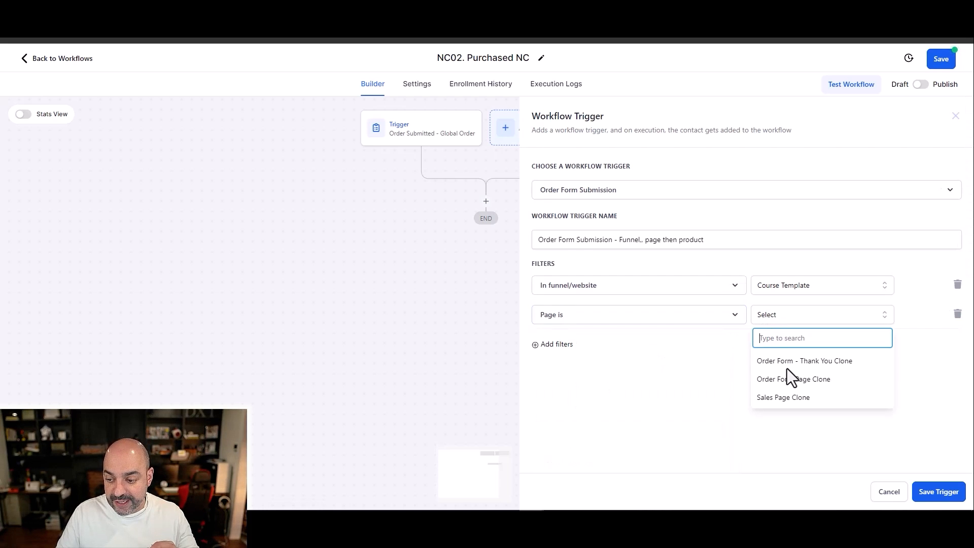
click(795, 380)
Step: Add filters for the product "Nuno Awesome Course" and submission type Sale, and save the order form trigger
click(558, 345)
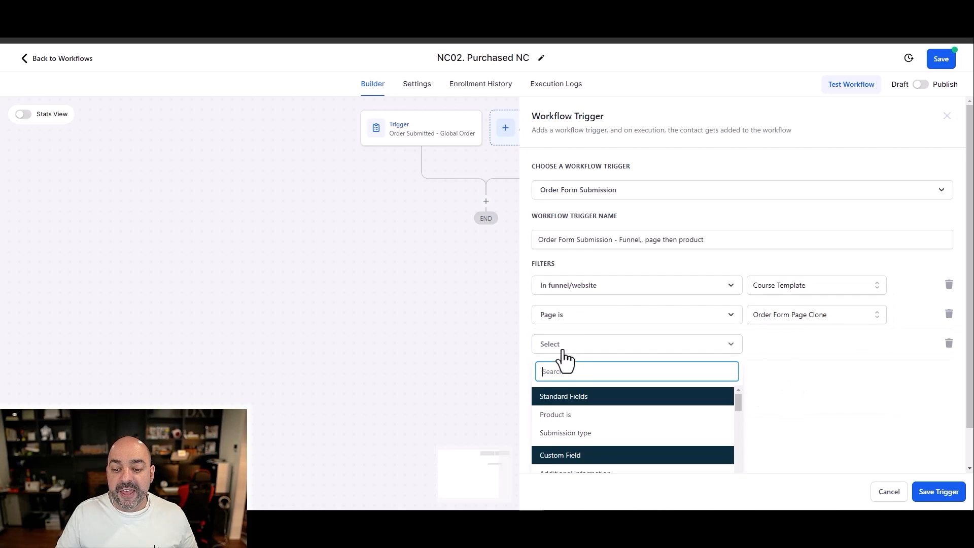
click(583, 414)
click(789, 347)
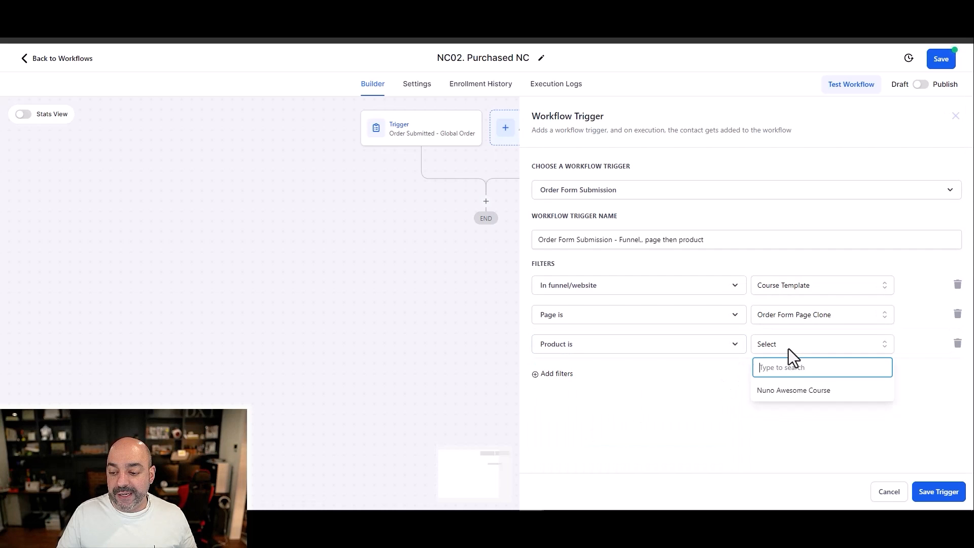
click(798, 390)
click(555, 373)
click(638, 378)
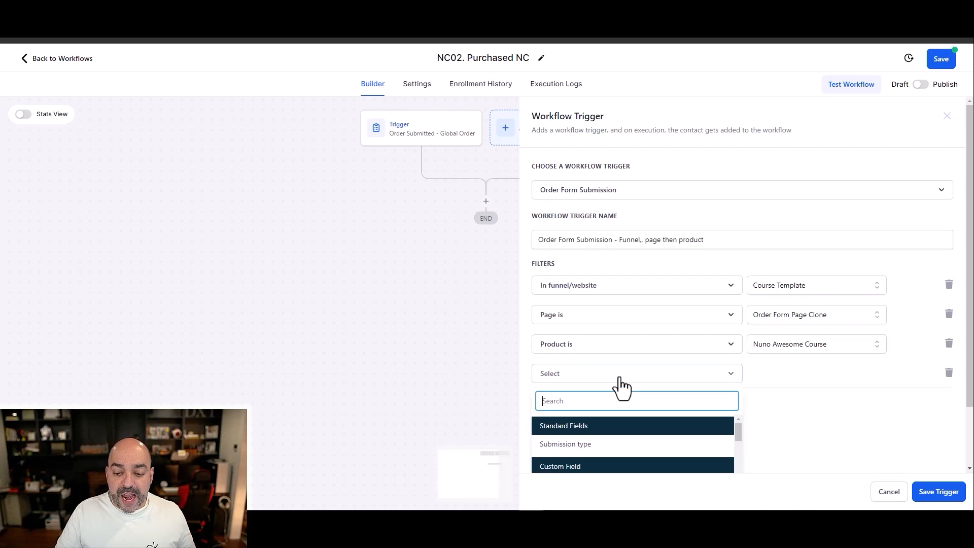
click(616, 372)
click(786, 377)
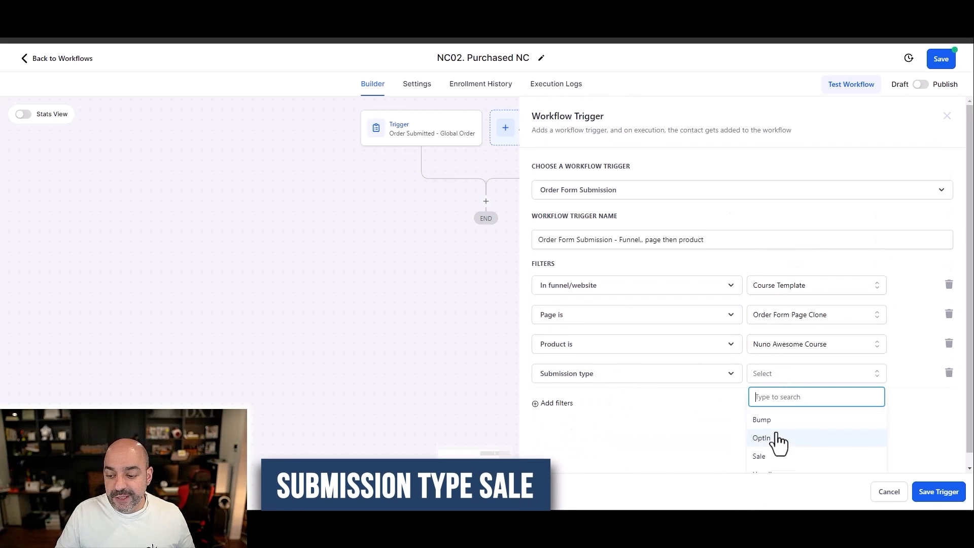
click(778, 443)
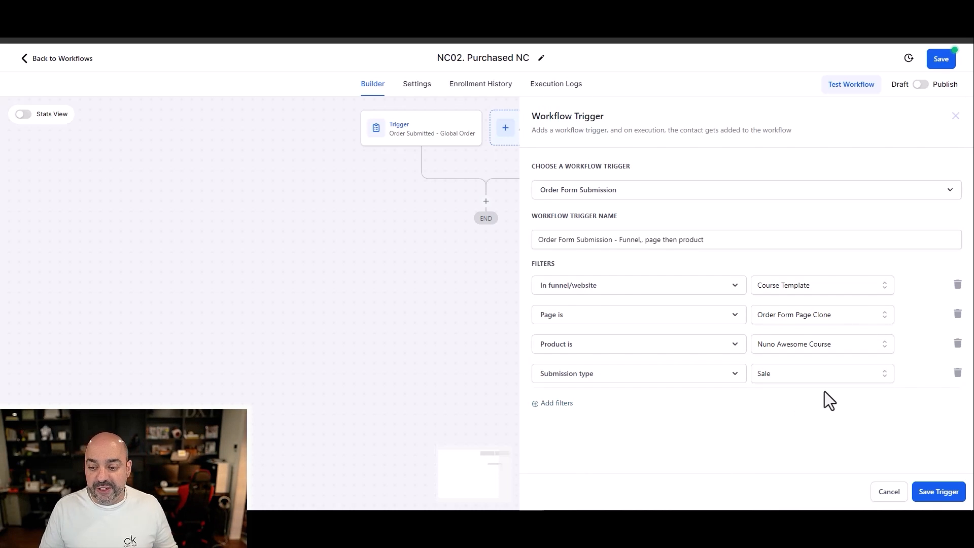
click(939, 491)
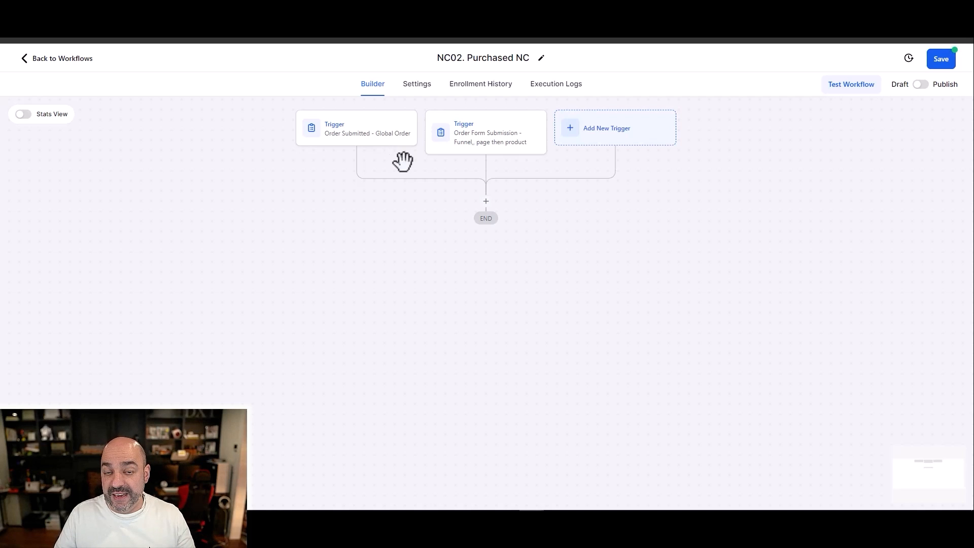
Step: Delete the Order Form Submission trigger from the purchase workflow
click(490, 136)
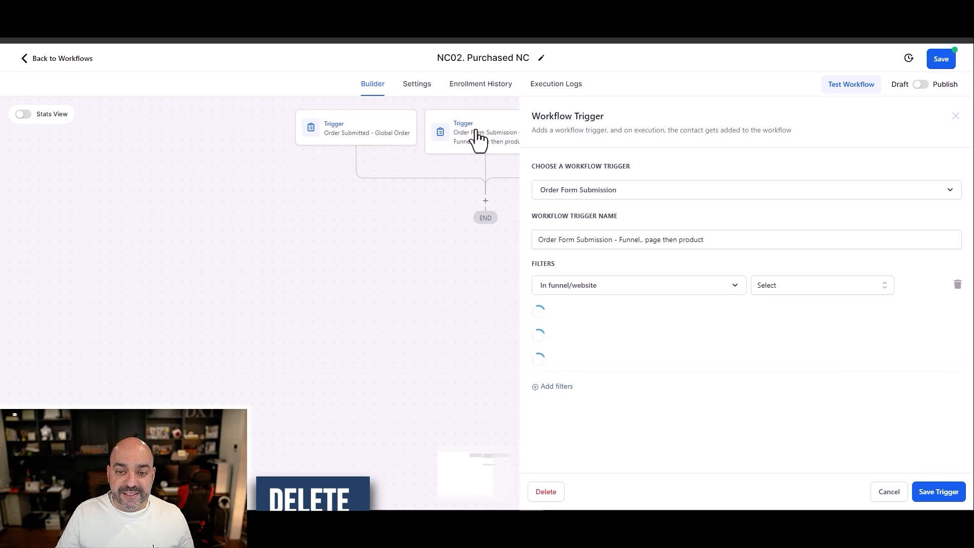
click(548, 492)
click(595, 307)
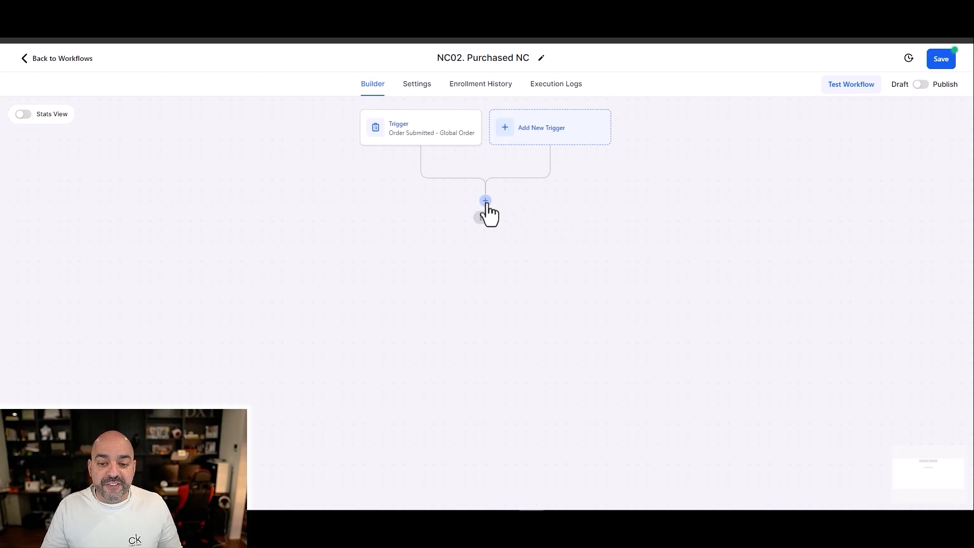
Step: Add a Remove From Workflow action targeting "NC01. Abandoned Cart", name it "Remove from Workflow - AC", and save it
click(486, 201)
text(remove)
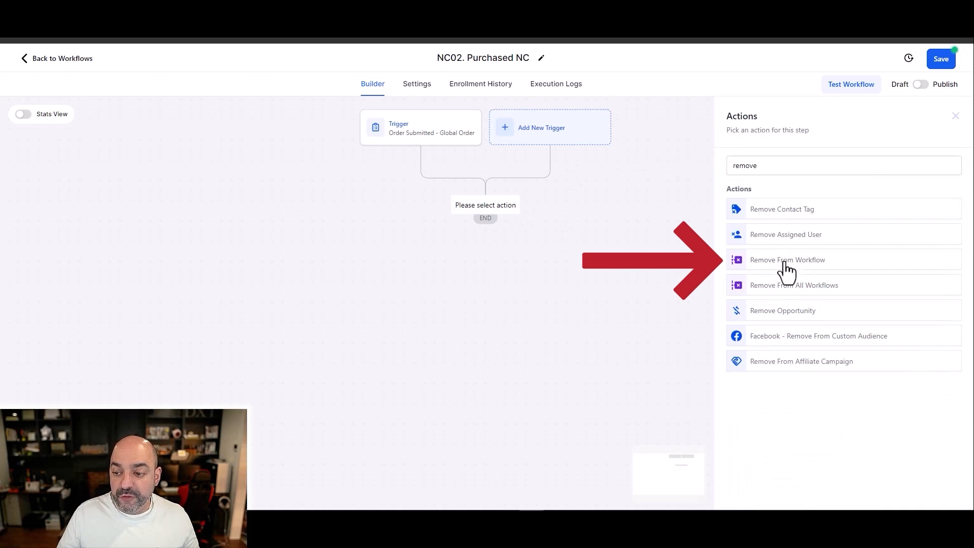
click(784, 260)
click(739, 240)
click(818, 265)
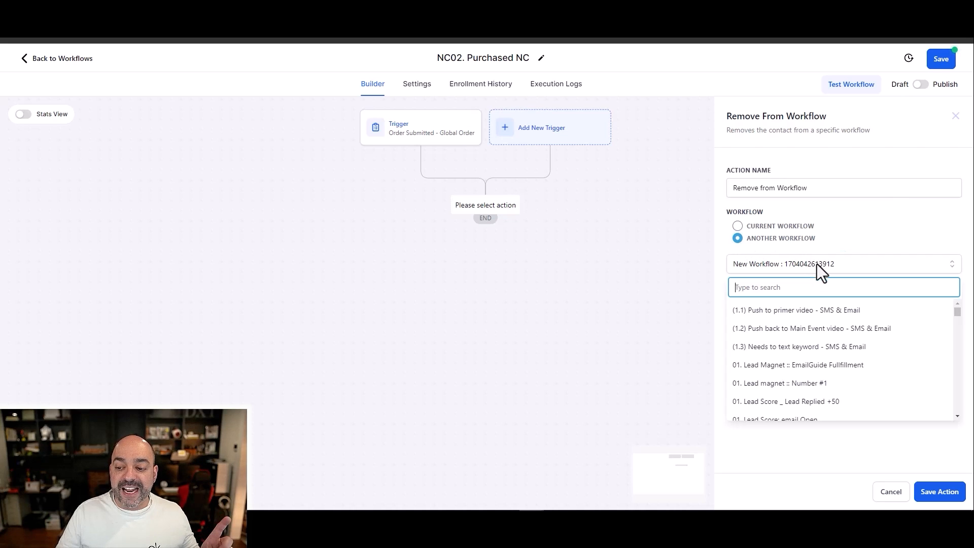
text(nc)
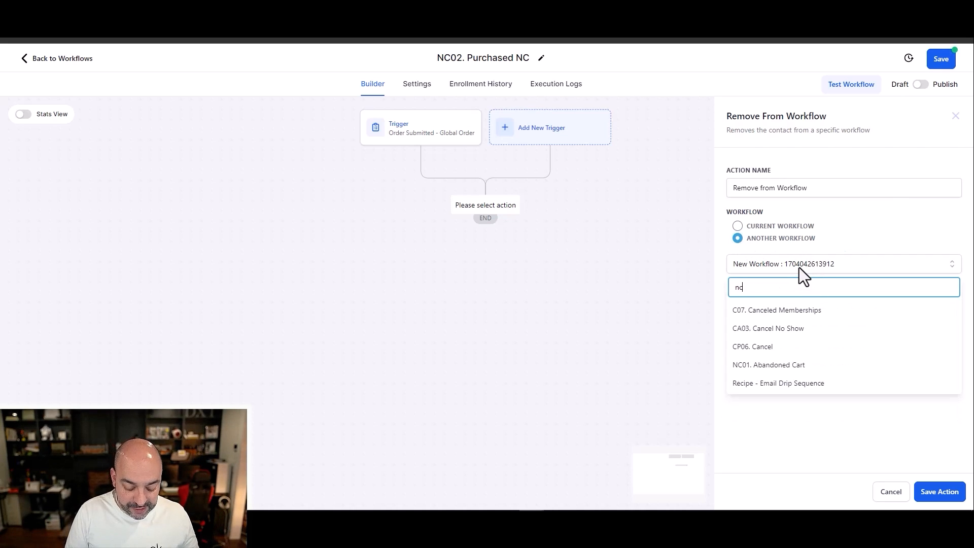
click(783, 365)
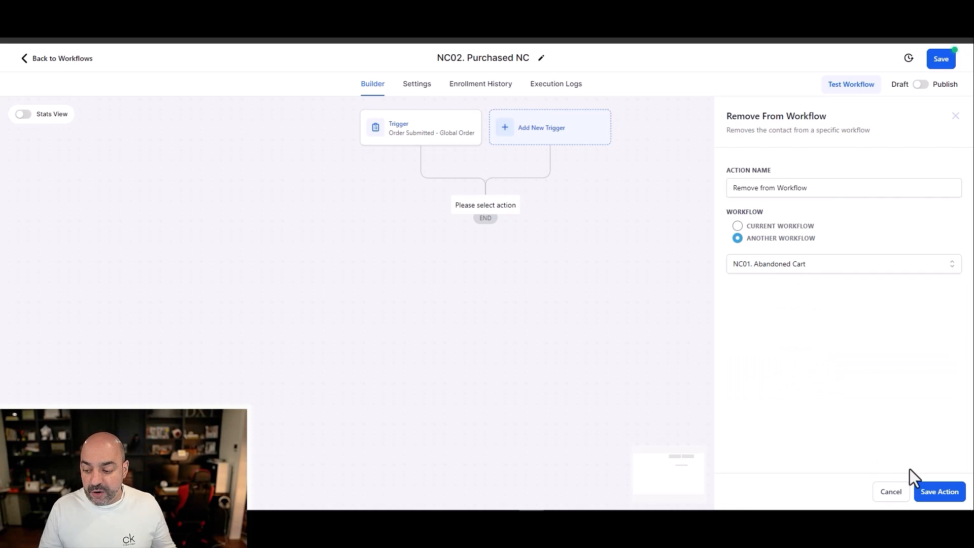
click(842, 192)
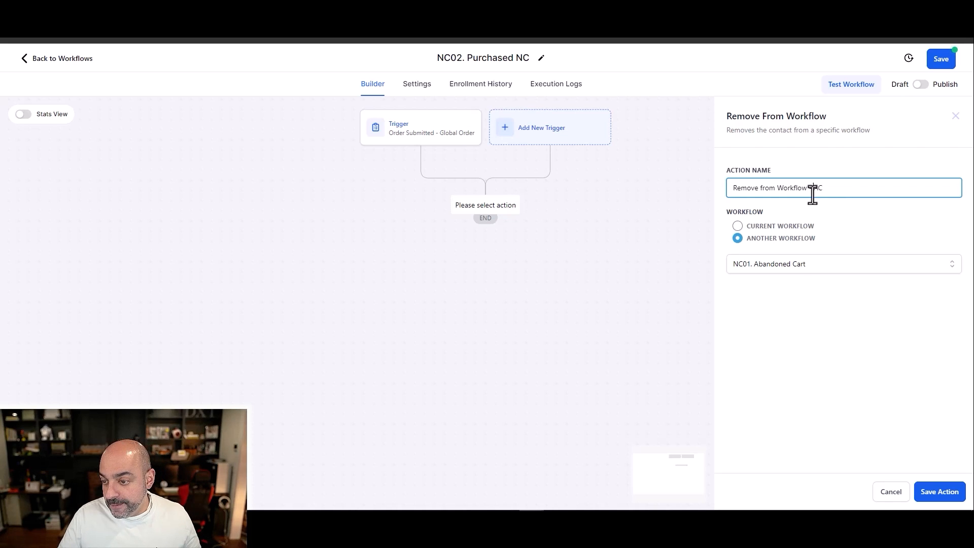
click(939, 492)
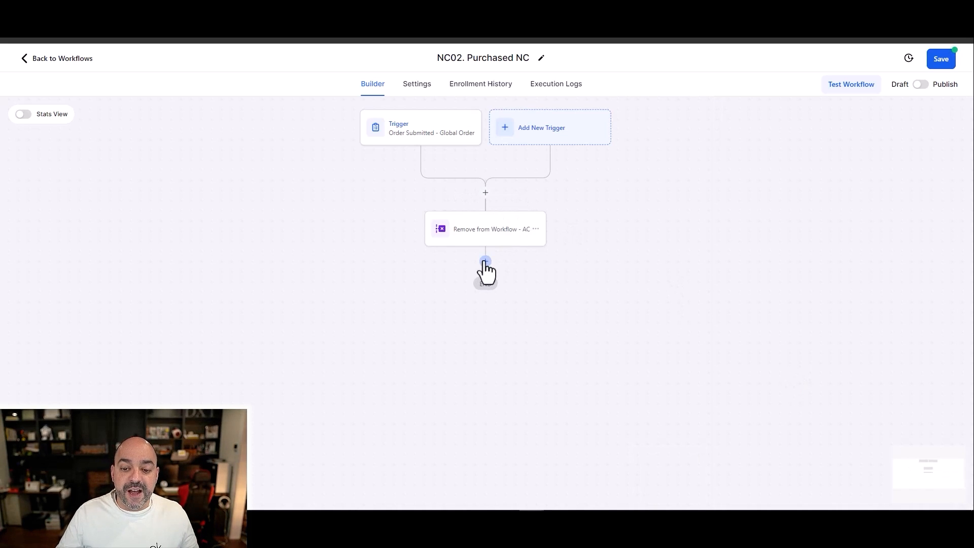
Step: Add a Create/Update Opportunity action after the workflow removal, using the pipeline "Nuno's Awesome Course" and the stage Purchase
click(485, 260)
text(opp)
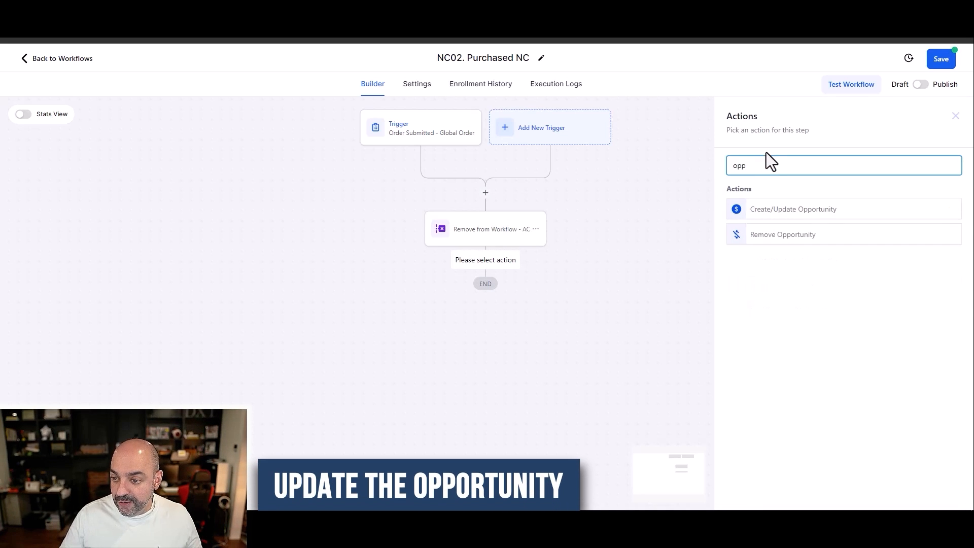
click(776, 211)
click(739, 230)
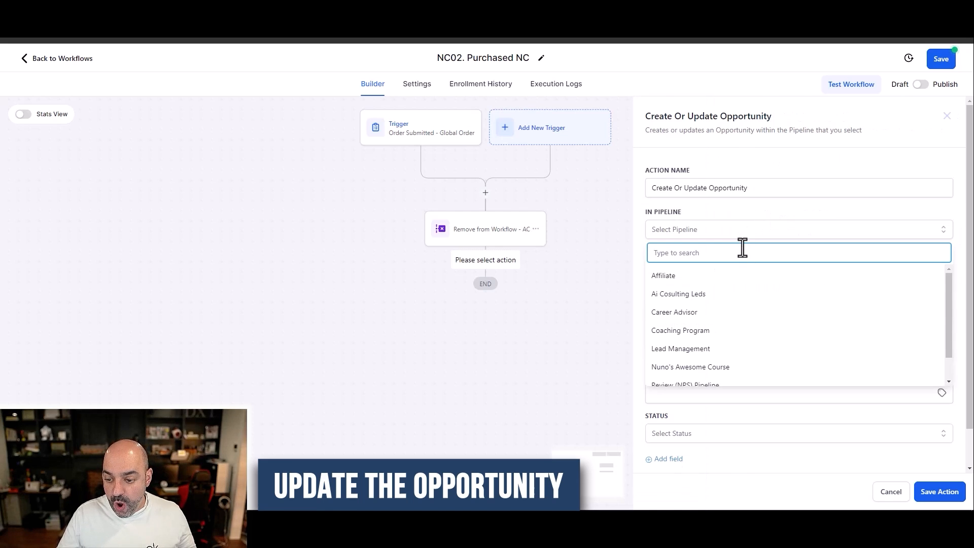
scroll(737, 337, down, 1)
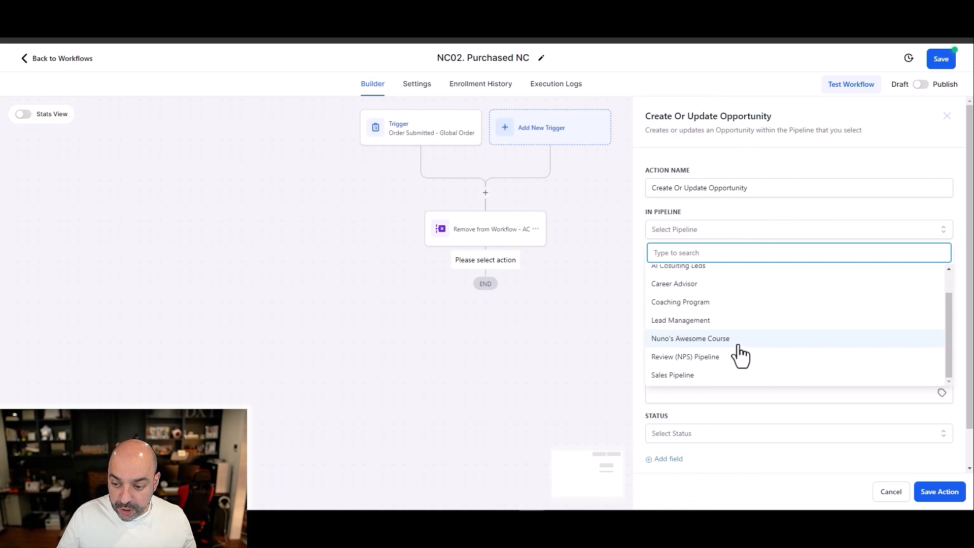
click(737, 340)
click(704, 270)
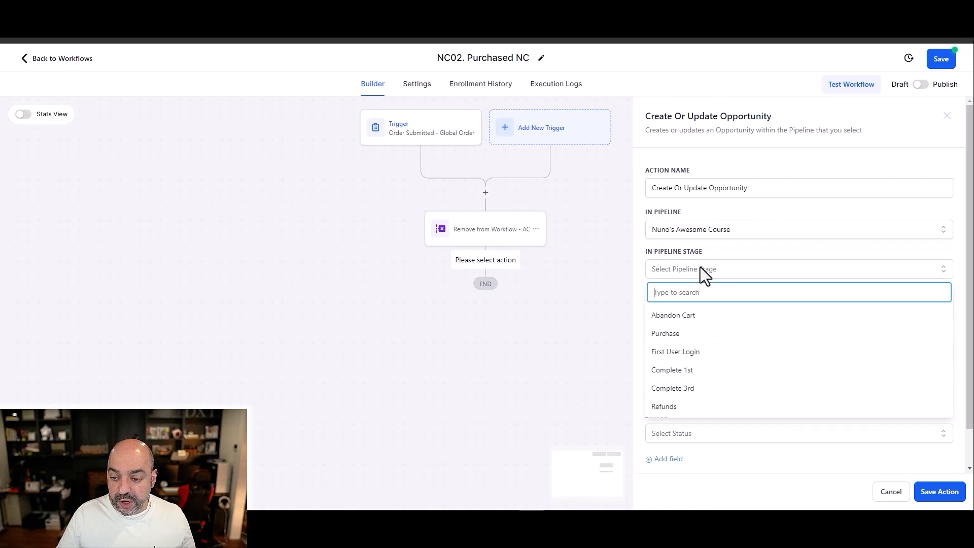
click(711, 335)
Step: Set the opportunity name to "{{contact.name}} - {{contact.email}}" and the lead value to 199.99
click(717, 312)
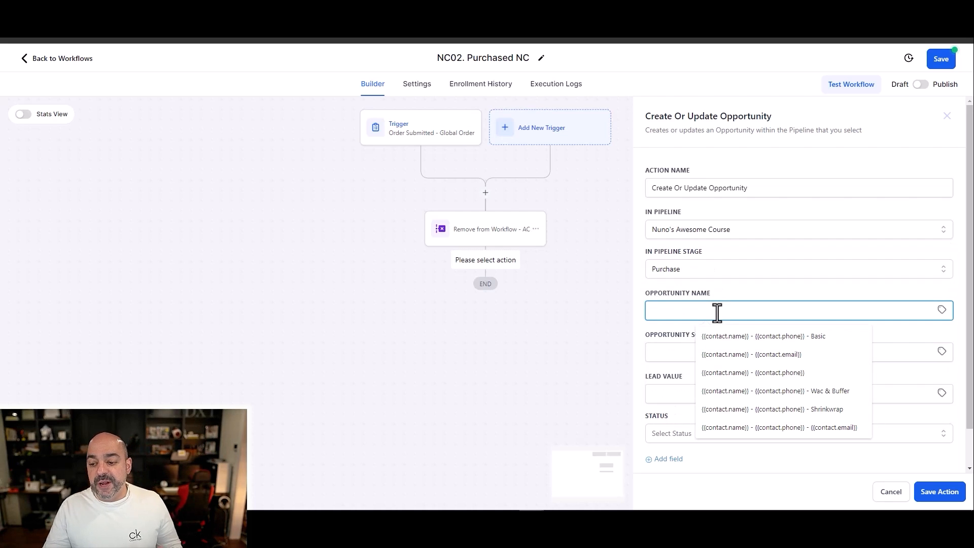
click(759, 355)
scroll(681, 362, down, 1)
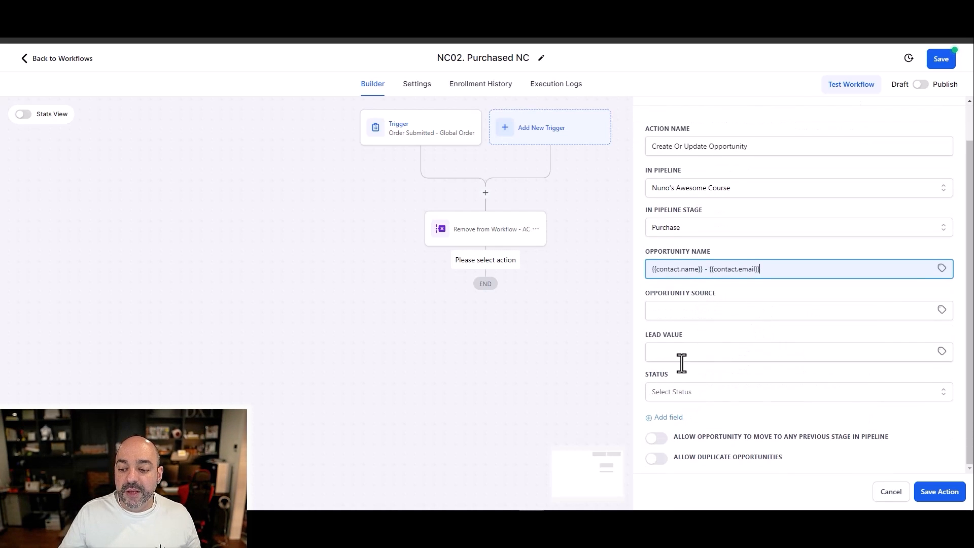
click(684, 350)
text(19.)
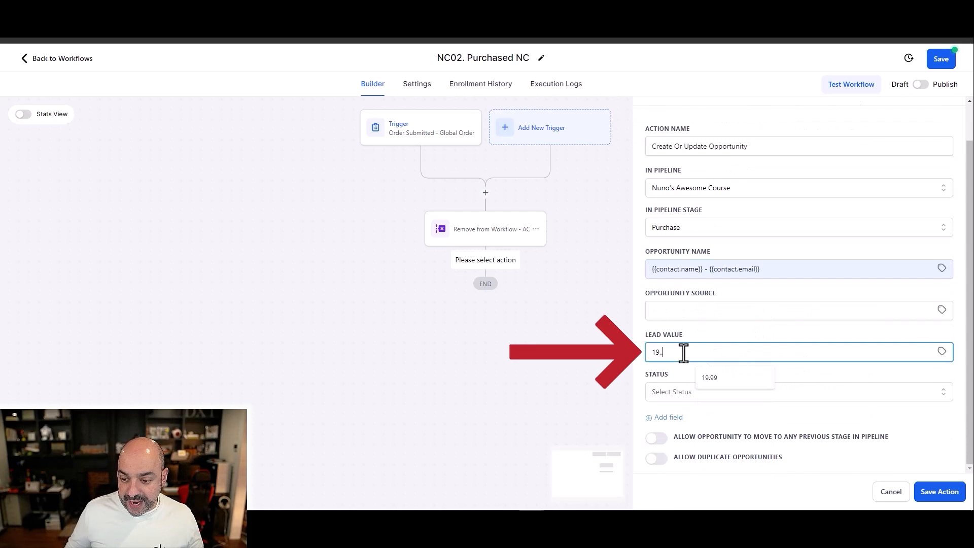
key(BackSpace)
text(9.99)
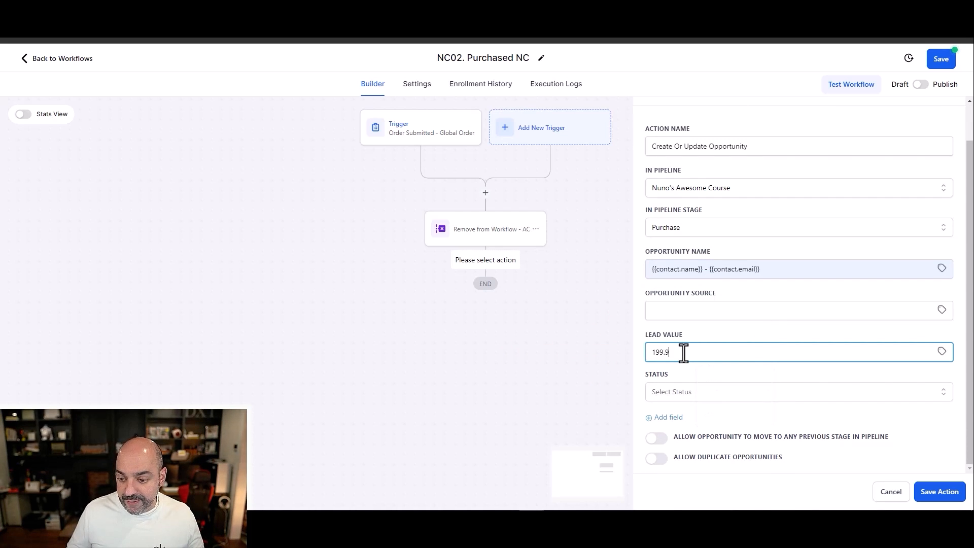
Step: Set the opportunity status to won and save the action
click(660, 393)
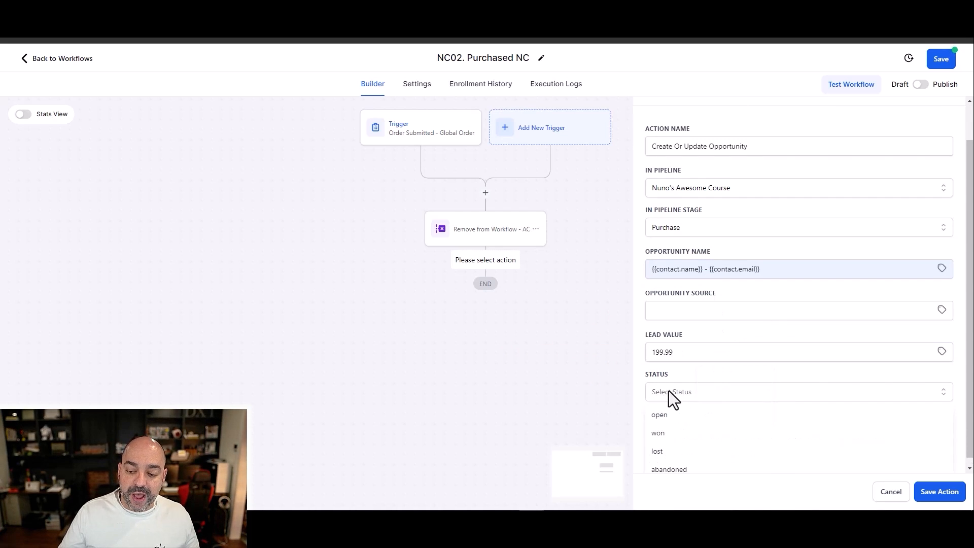
click(676, 432)
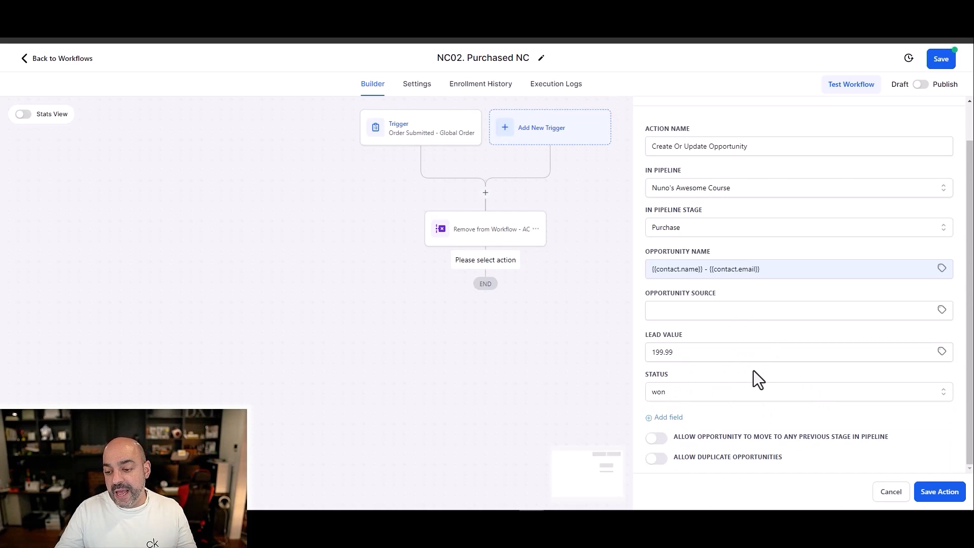
click(924, 479)
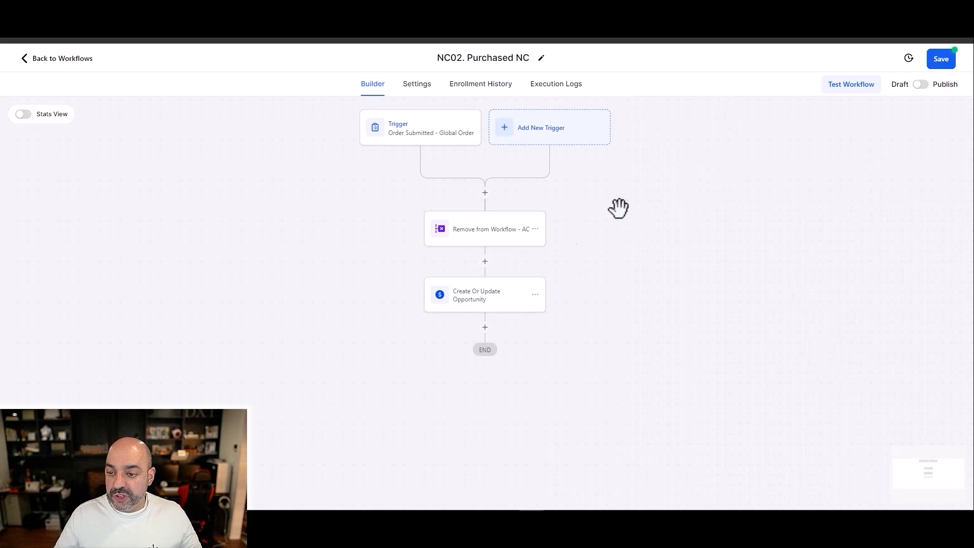
Step: Rename the opportunity action as "Create Or Update Opportunity -WON" and save it
click(477, 303)
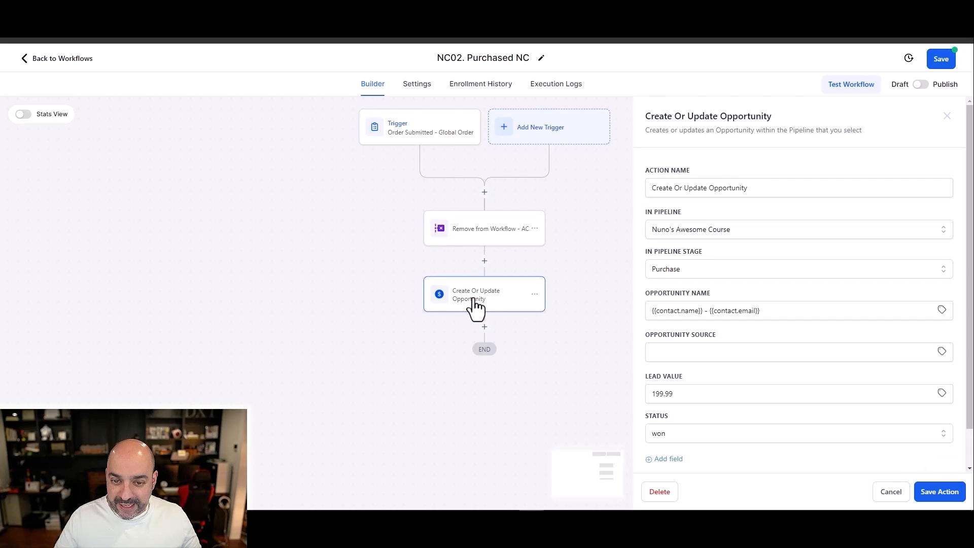
click(764, 187)
text(-)
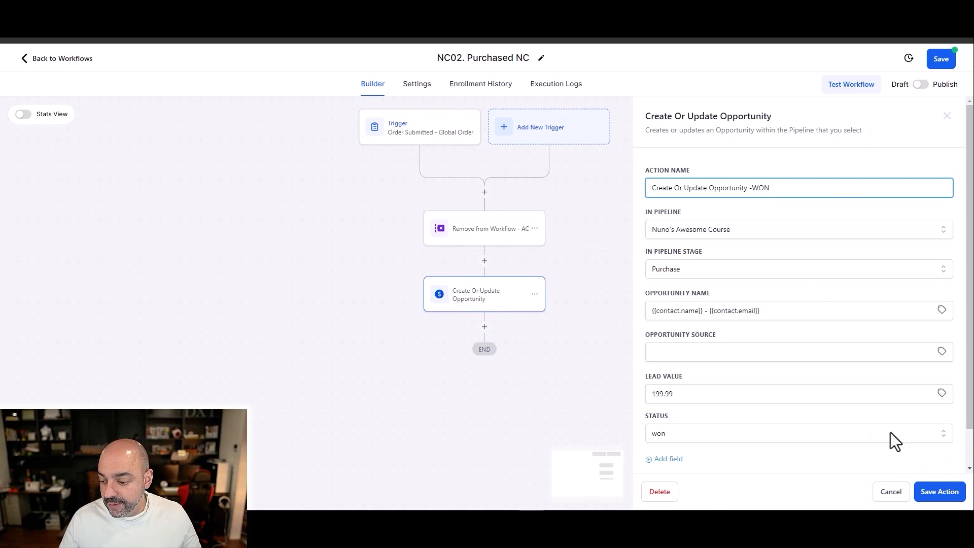
text(WON)
click(939, 491)
Step: Add a Send Email action after the opportunity action
click(484, 327)
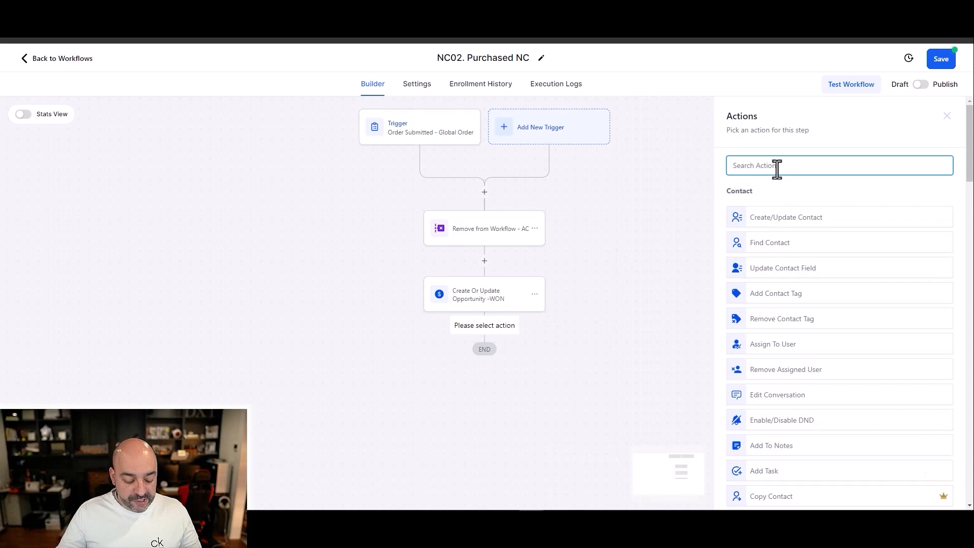
text(emailk)
key(BackSpace)
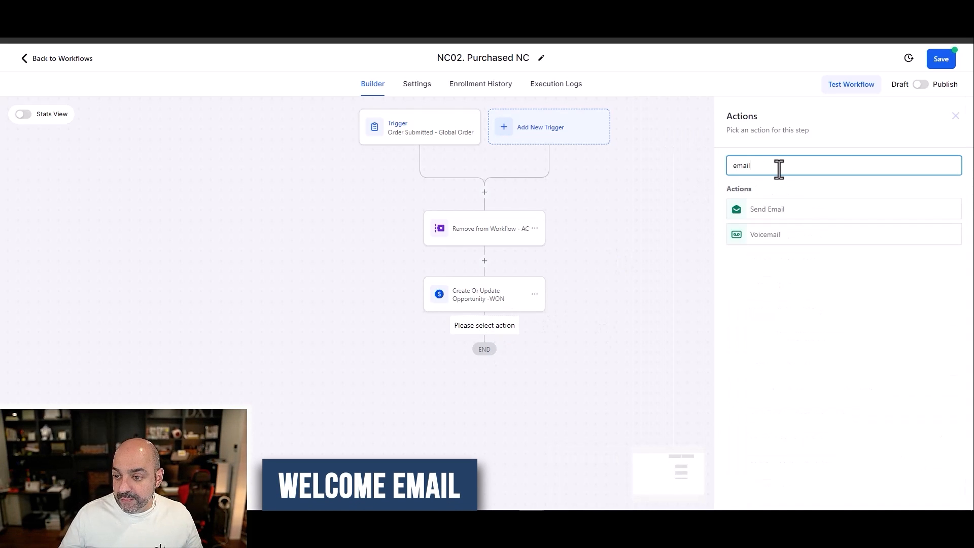
click(808, 216)
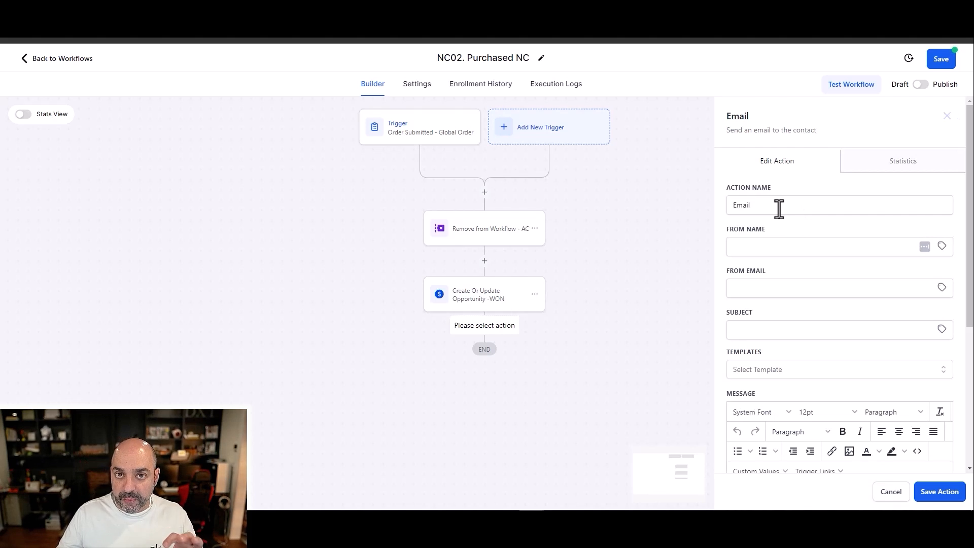
Step: Fill the email's sender name with the user's first name custom value and the sender address with the user's email custom value
click(861, 246)
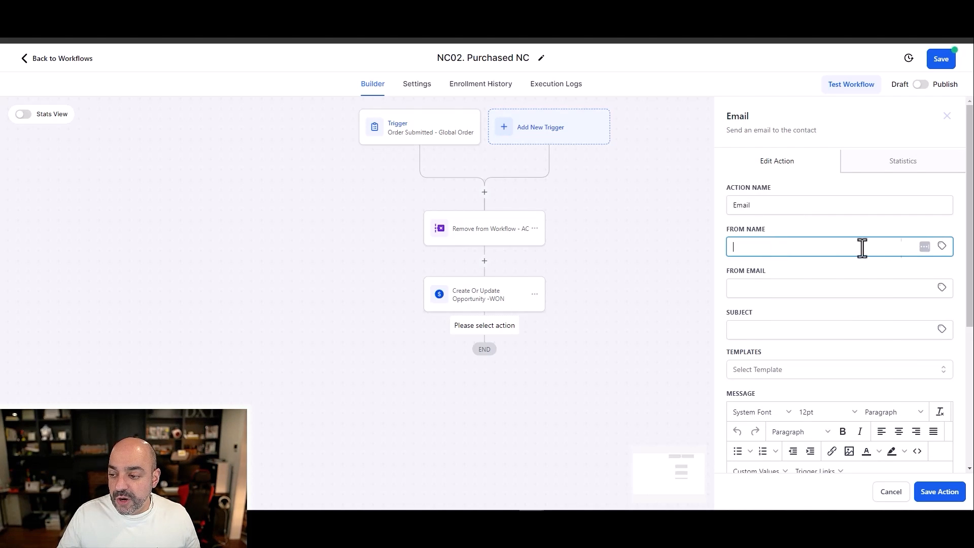
click(941, 247)
click(913, 296)
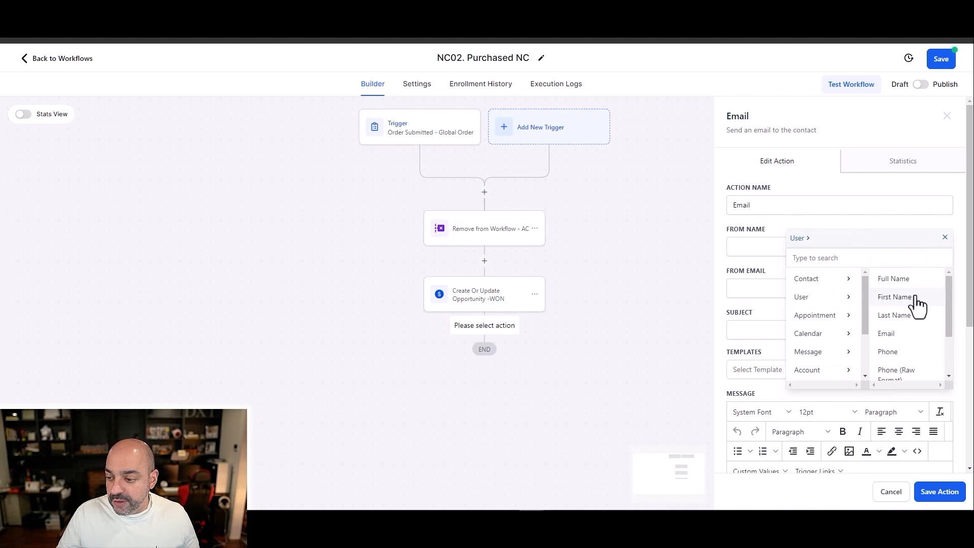
click(914, 296)
click(941, 287)
click(913, 338)
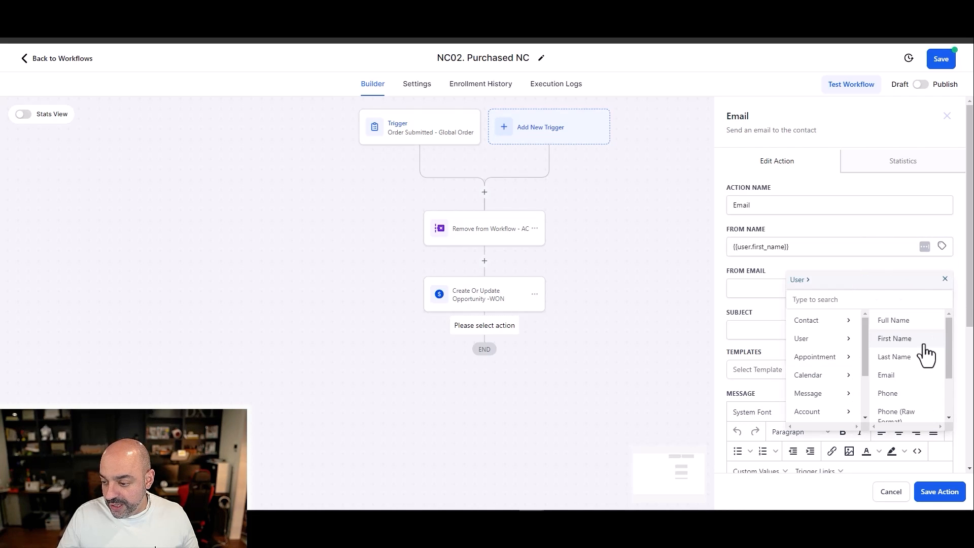
click(916, 374)
Step: Set the email subject to "Welcome to Nuno's AWESOME Course"
scroll(860, 321, down, 3)
click(791, 176)
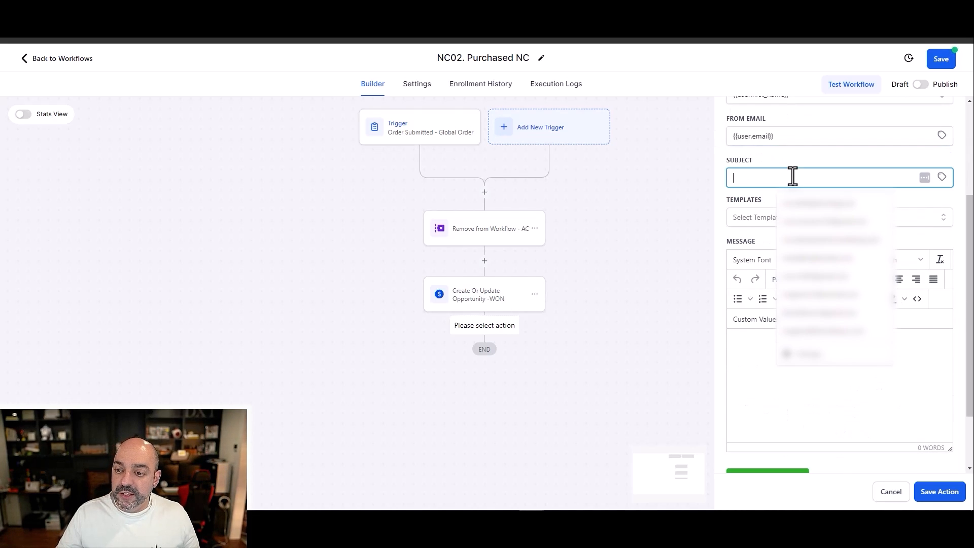
text(Welco)
text(me to Nuno's AWESOME Course)
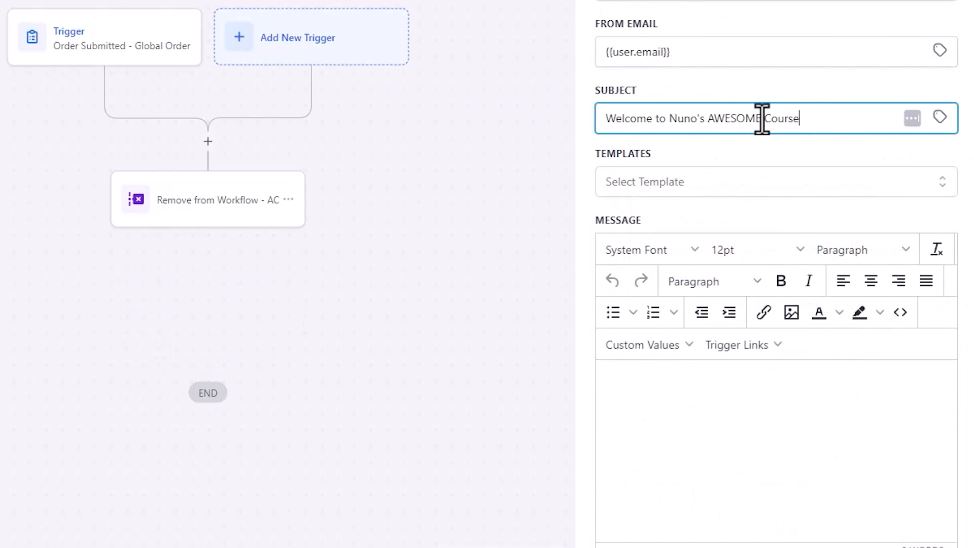
key(Tab)
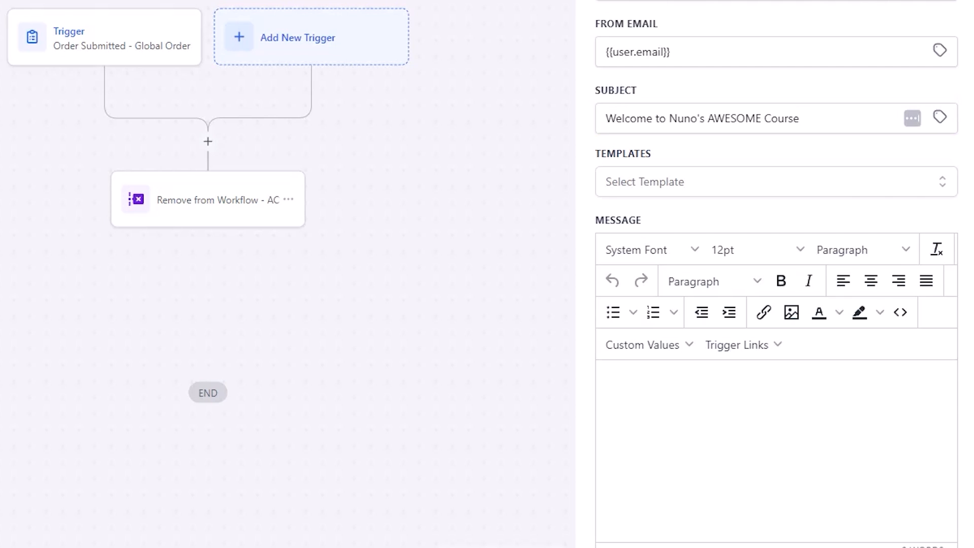
Step: Paste the prepared welcome message into the email body and read it through
click(685, 394)
key(ctrl+v)
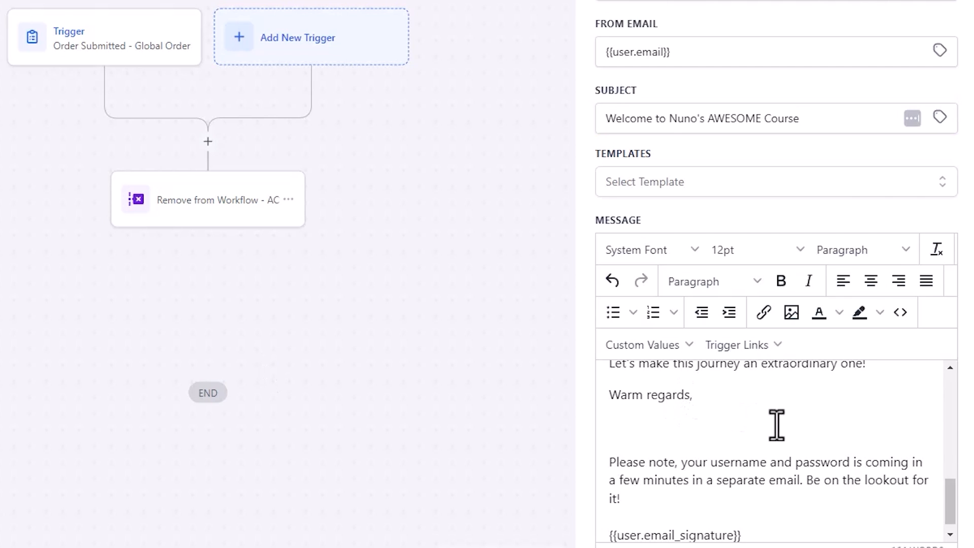
scroll(776, 424, down, 1)
scroll(703, 487, up, 10)
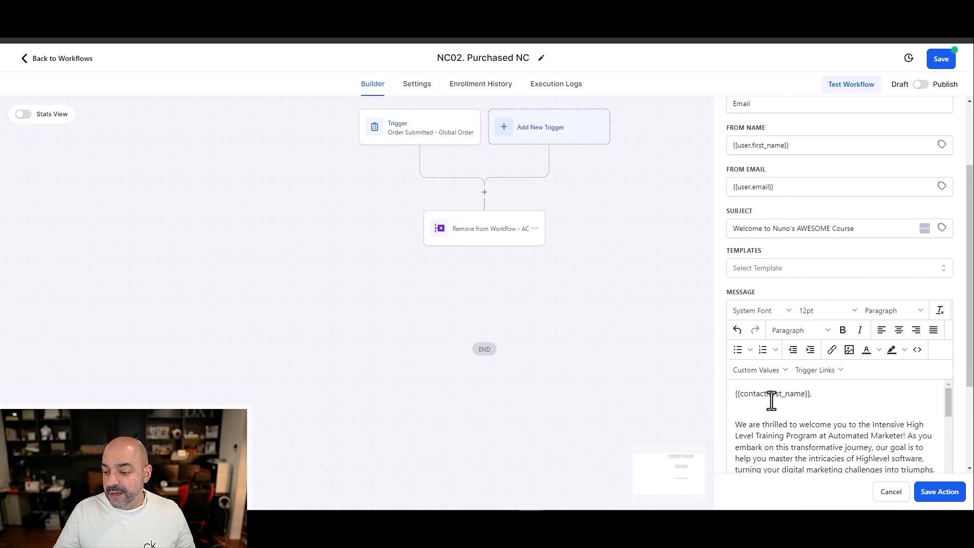
scroll(791, 401, down, 8)
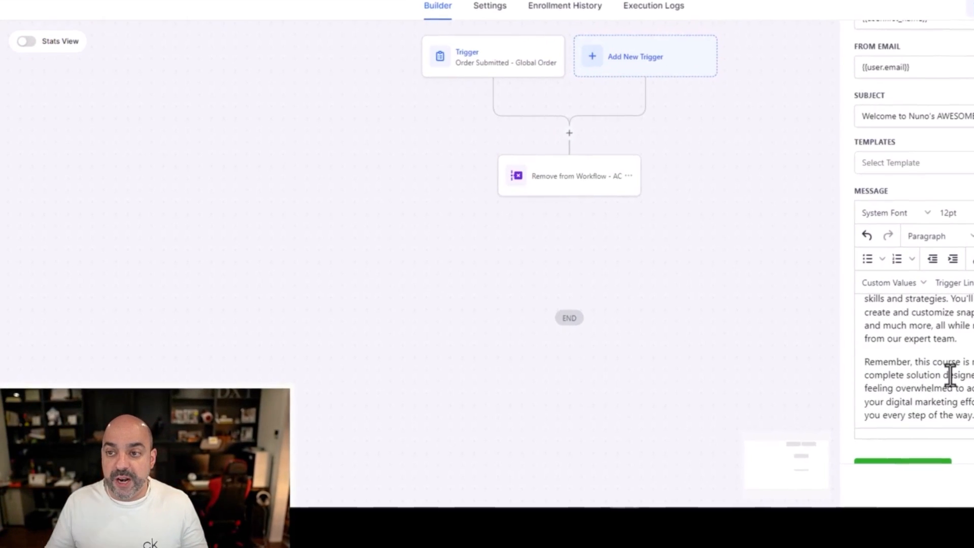
scroll(960, 374, down, 3)
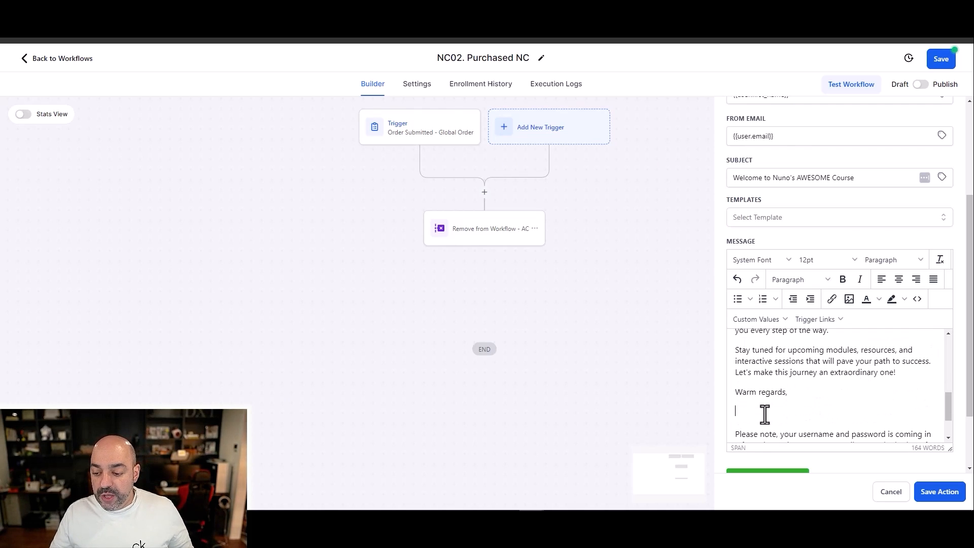
scroll(764, 412, down, 3)
scroll(877, 375, up, 10)
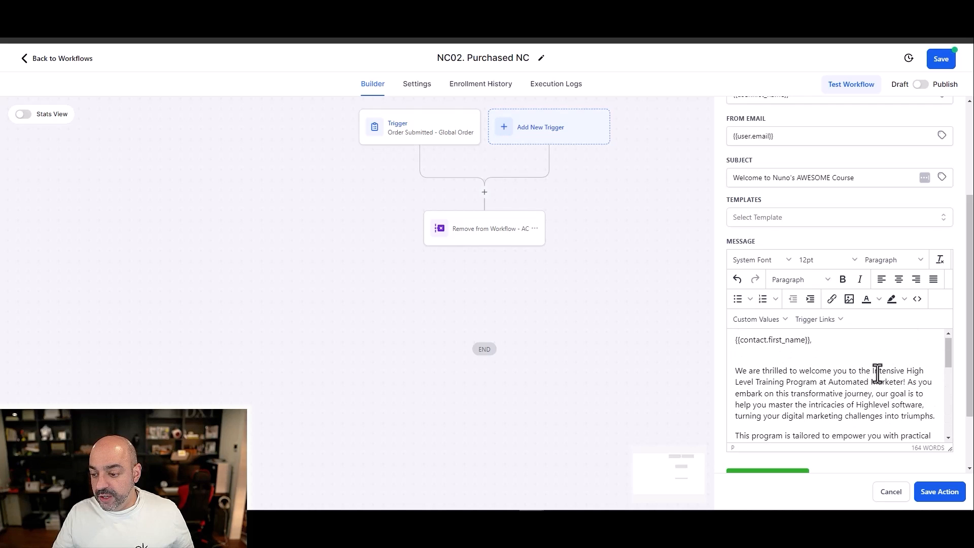
Step: Save the email action and then the NC02 purchase workflow
click(937, 492)
drag(583, 348, 569, 265)
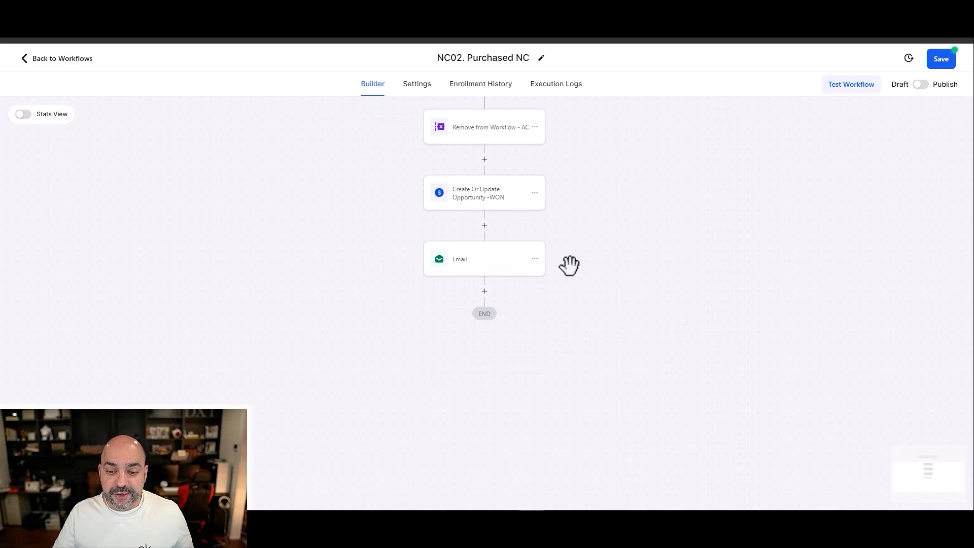
click(939, 59)
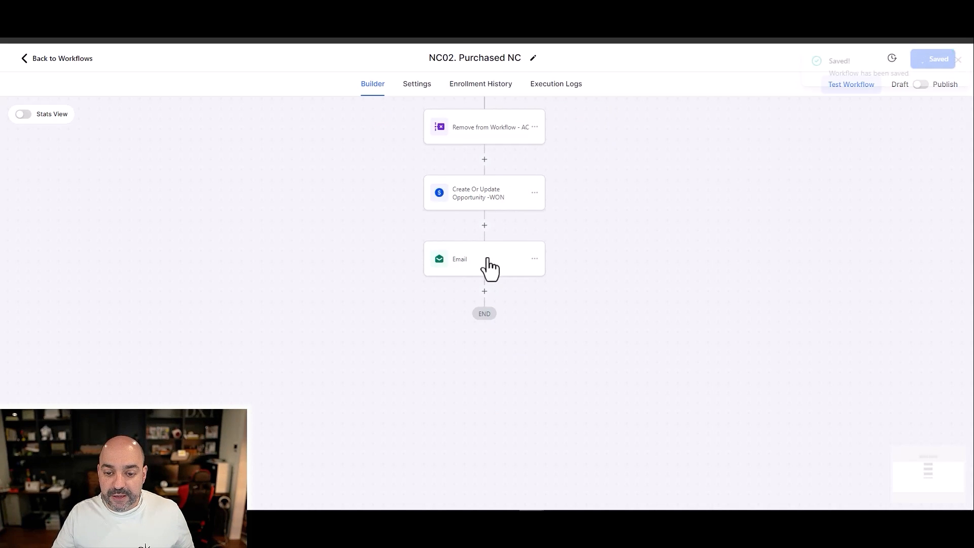
click(955, 60)
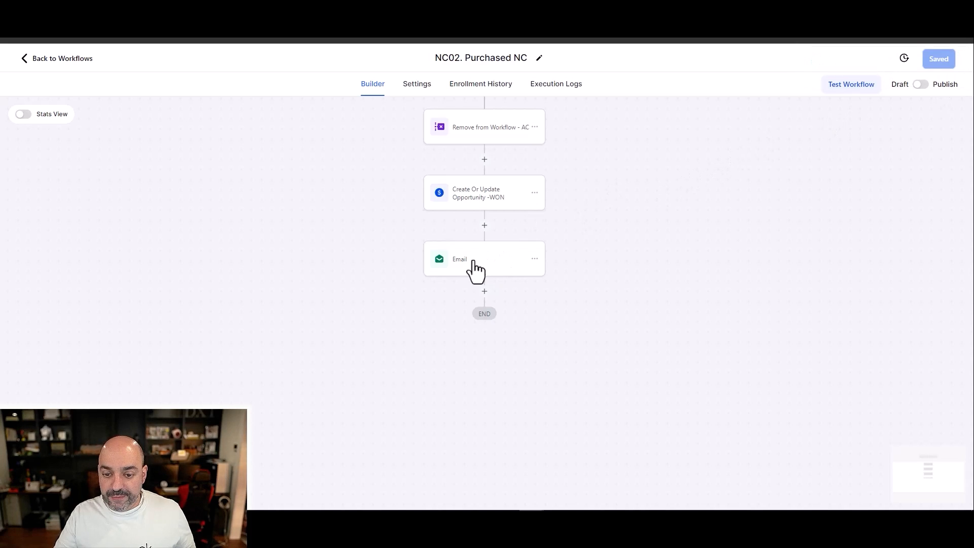
click(490, 261)
click(756, 212)
text(Welcome)
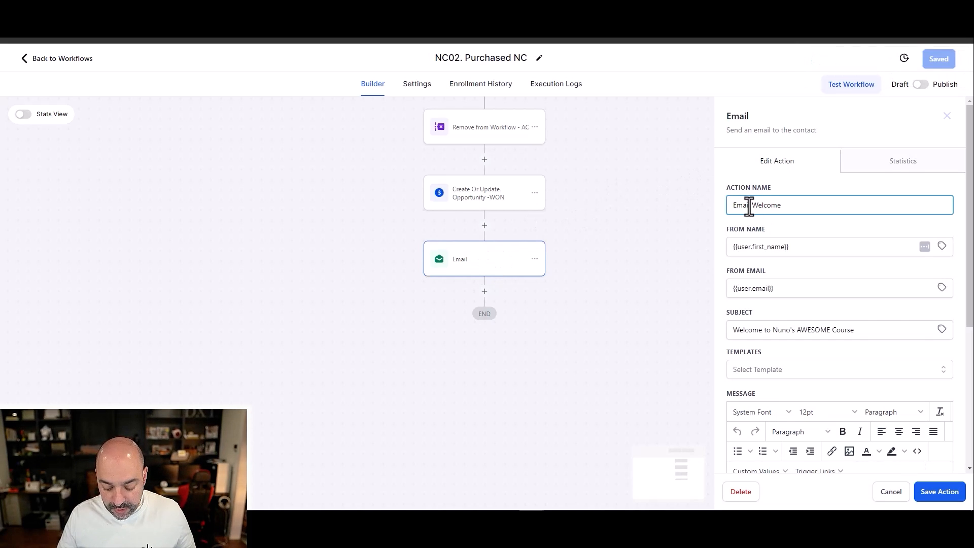
scroll(893, 395, down, 5)
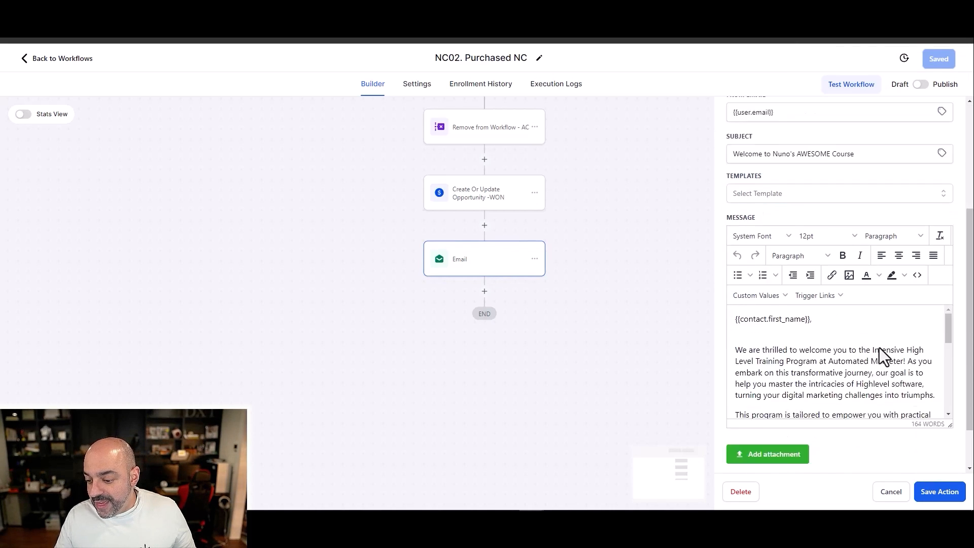
scroll(858, 319, down, 5)
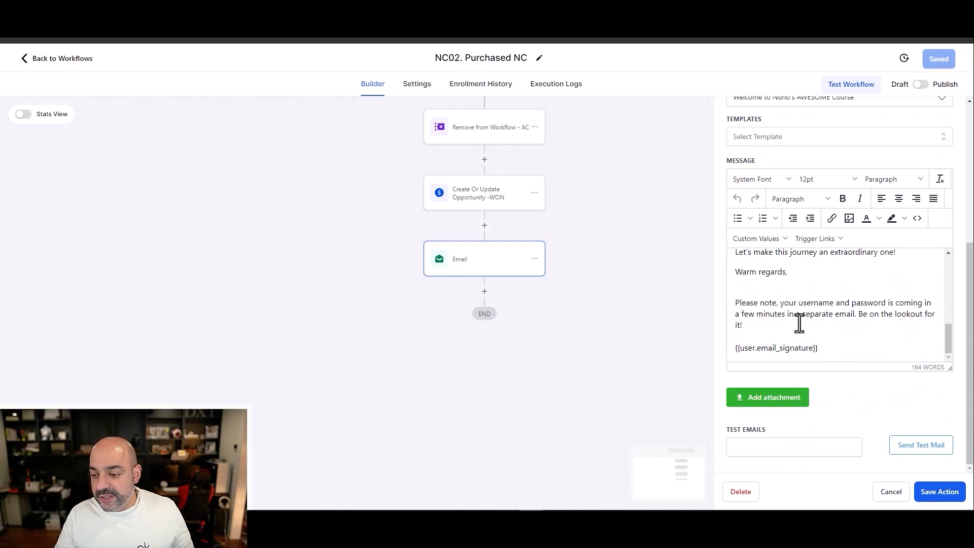
scroll(811, 314, up, 10)
click(882, 492)
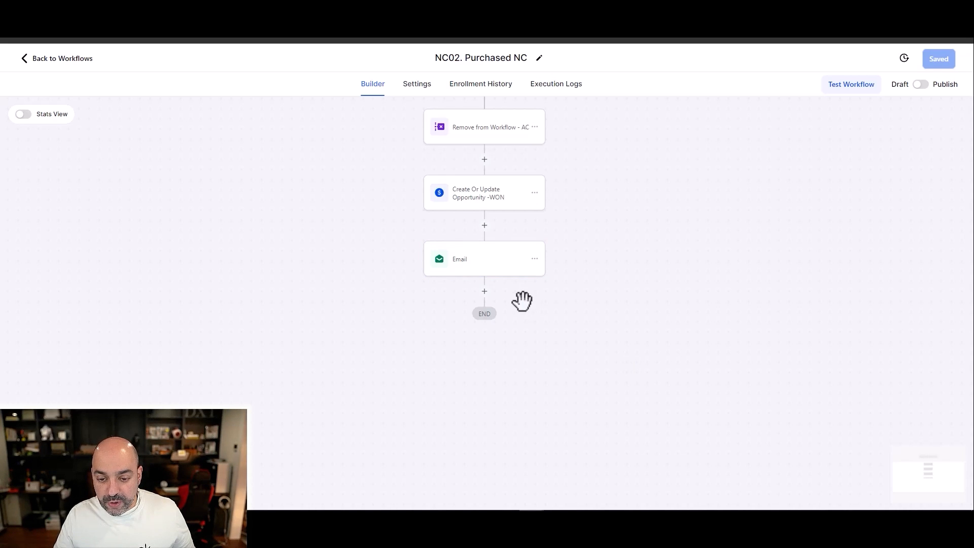
Step: Add a Send SMS action after the email and paste the prepared training program welcome text as its message
click(488, 293)
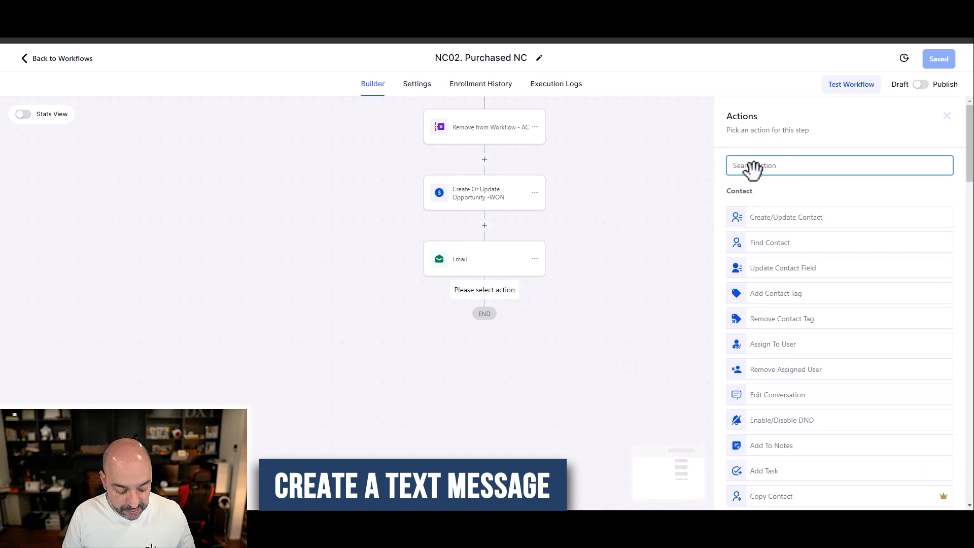
text(sms)
click(805, 217)
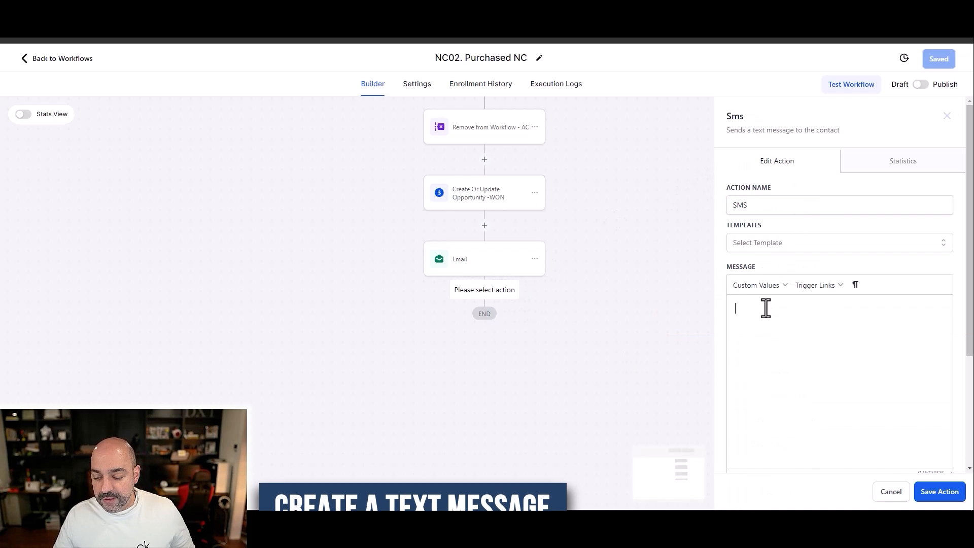
text(We are thrilled to welcome you to the Intensive High Level Training Program at Automated Marketer! As you embark on this transformative journey, our goal is to help you master the intricacies of Highlevel software, turning your digital marketing challenges into triumphs.)
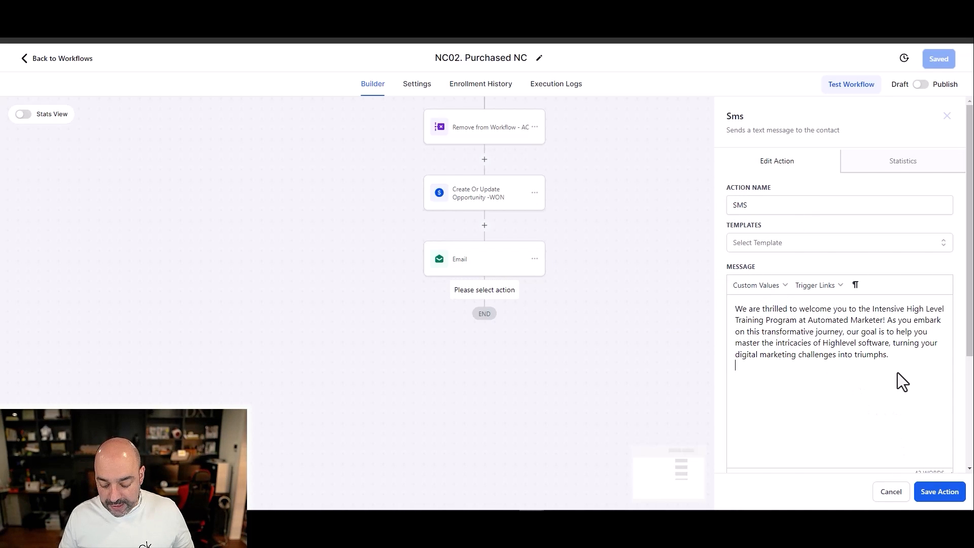
key(Return)
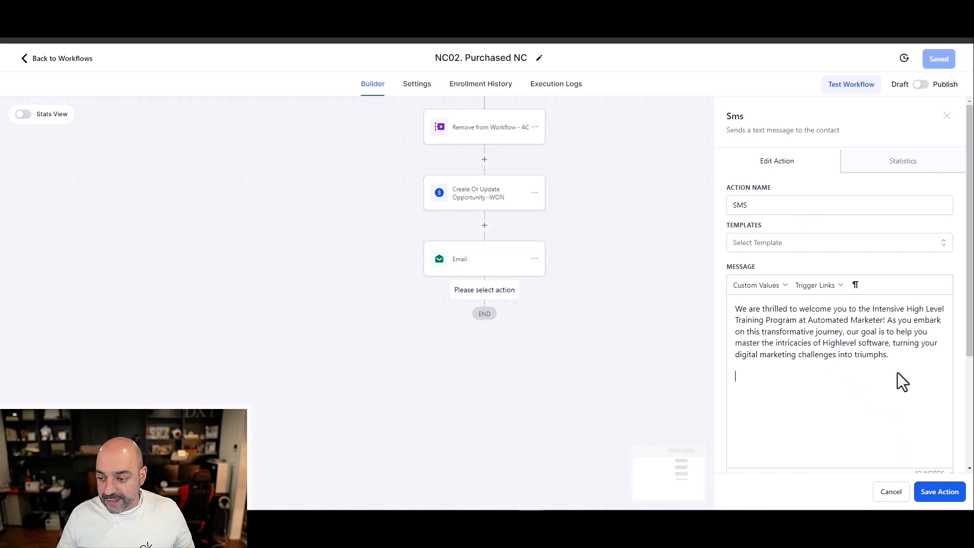
Step: Name the text message action "SMS - welcome" and save it
click(788, 202)
text(- welcome)
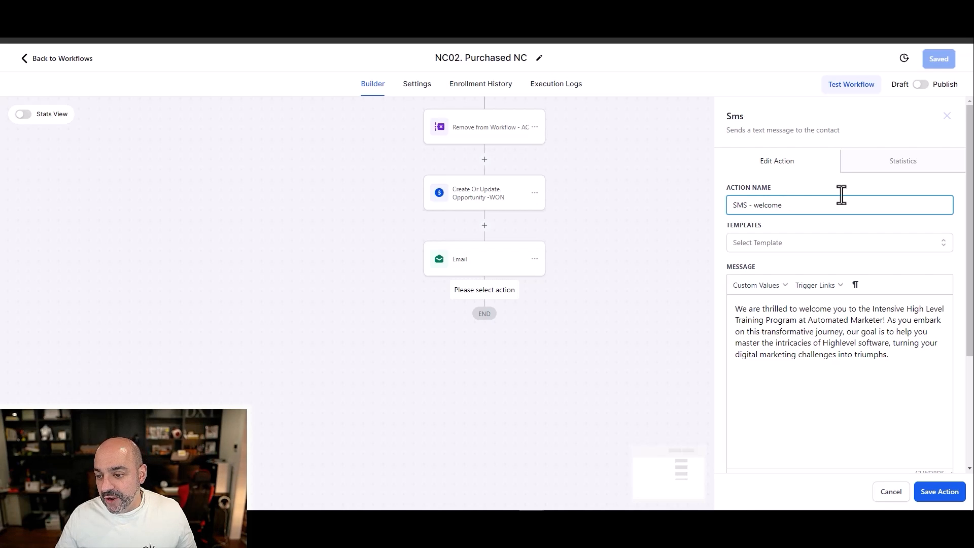
click(930, 495)
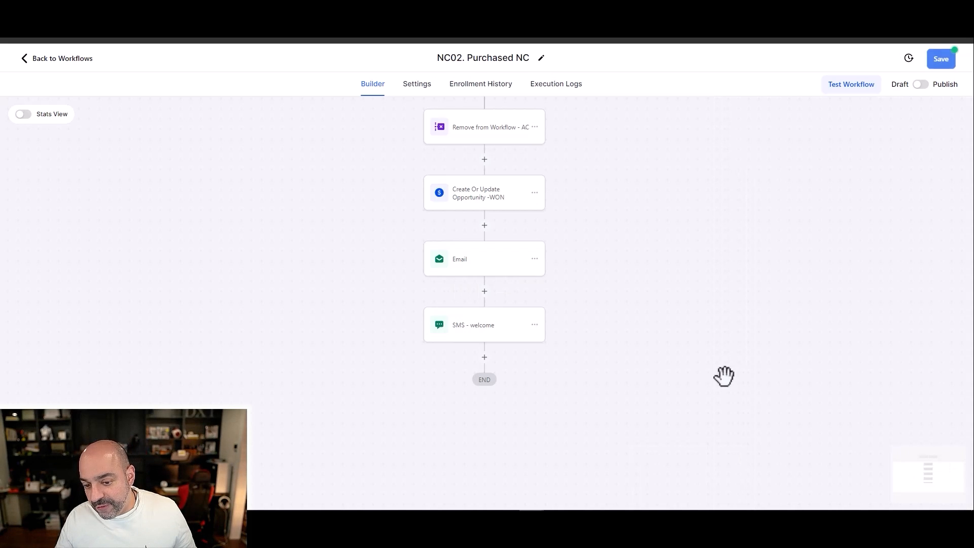
click(483, 356)
scroll(756, 238, down, 8)
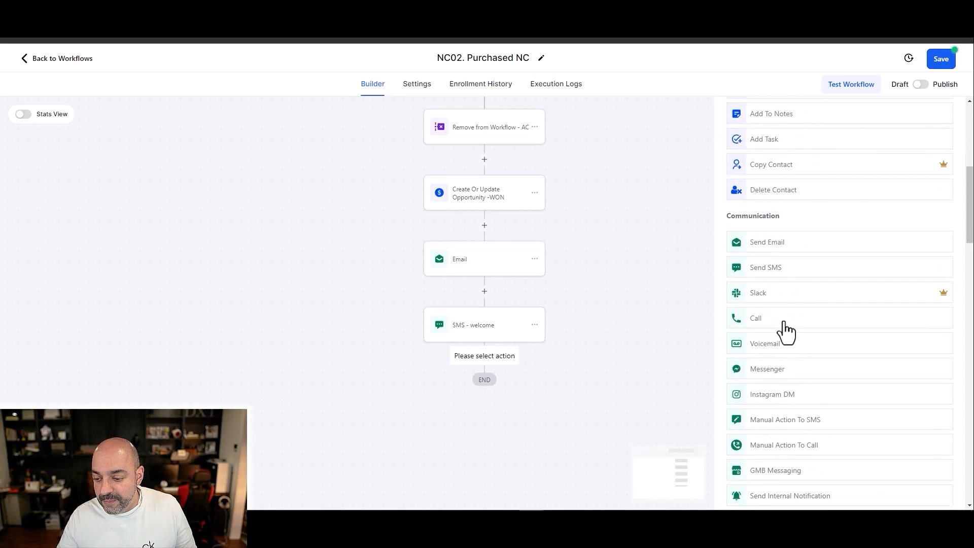
click(784, 274)
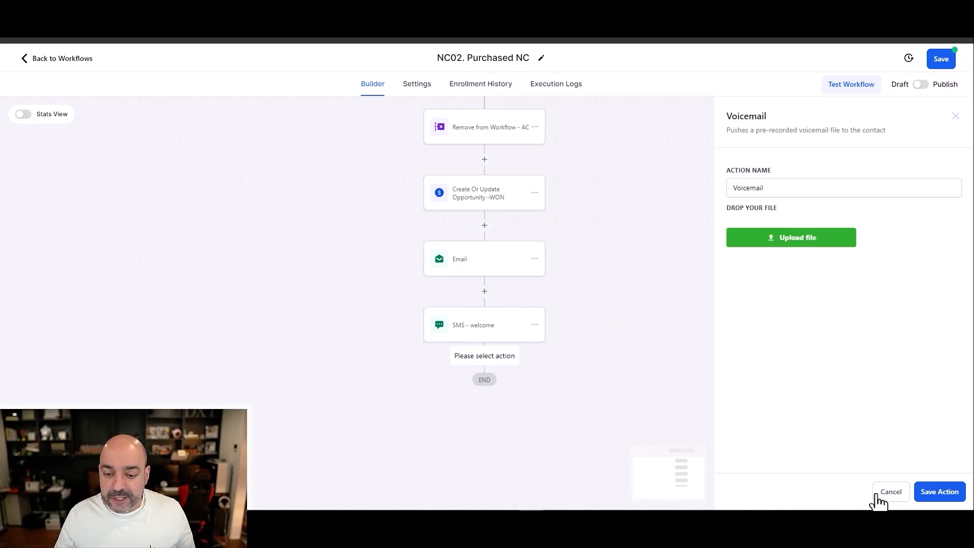
click(883, 493)
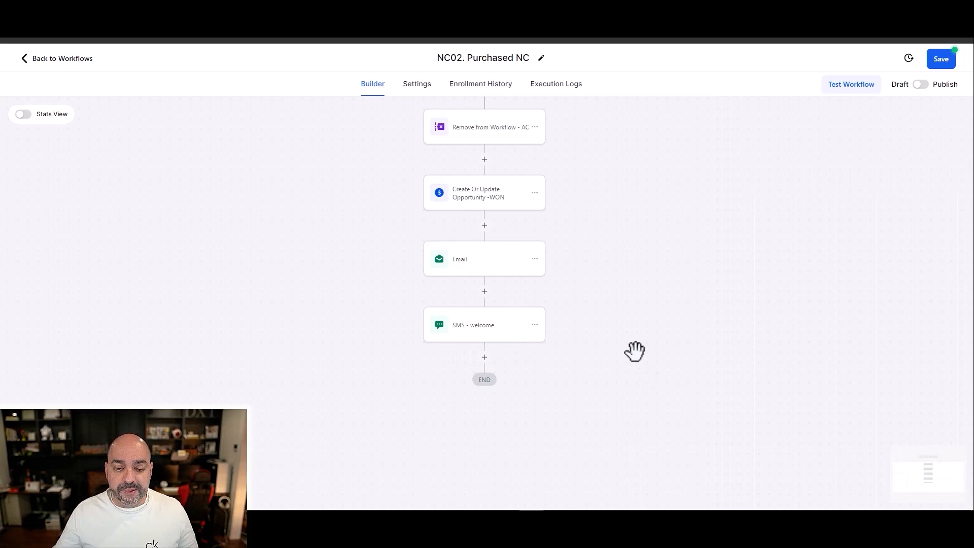
Step: Add an Add Contact Tag action after the welcome SMS and select the "purchase :: course name" tag
scroll(528, 294, down, 1)
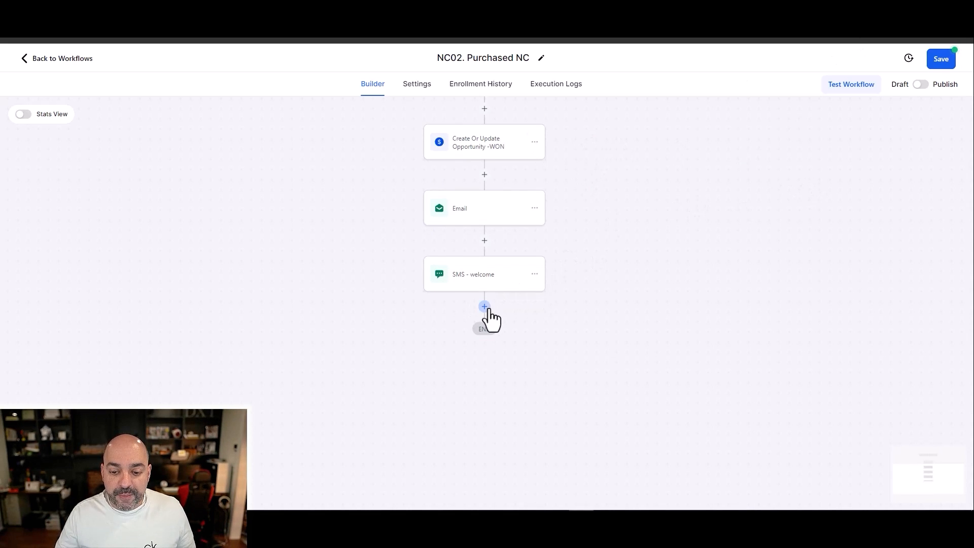
click(485, 306)
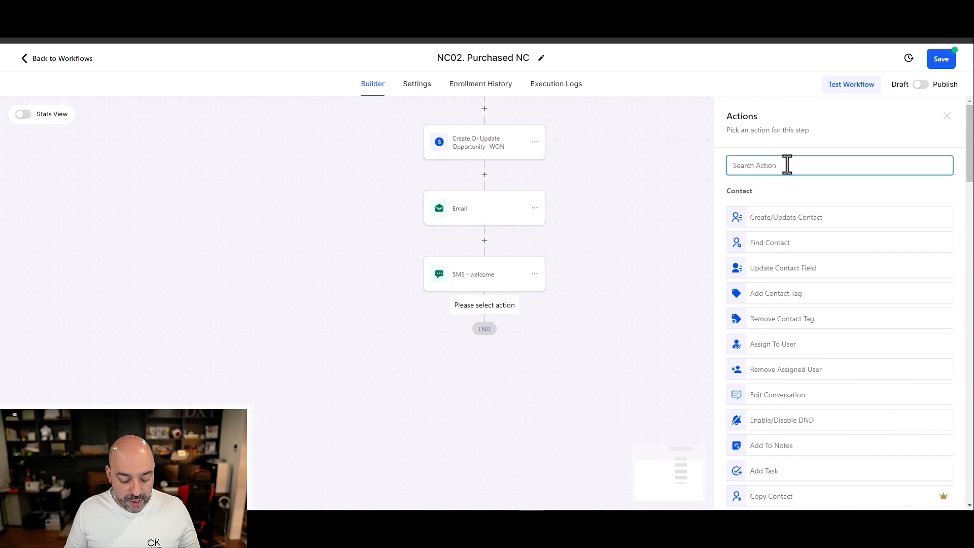
text(tag)
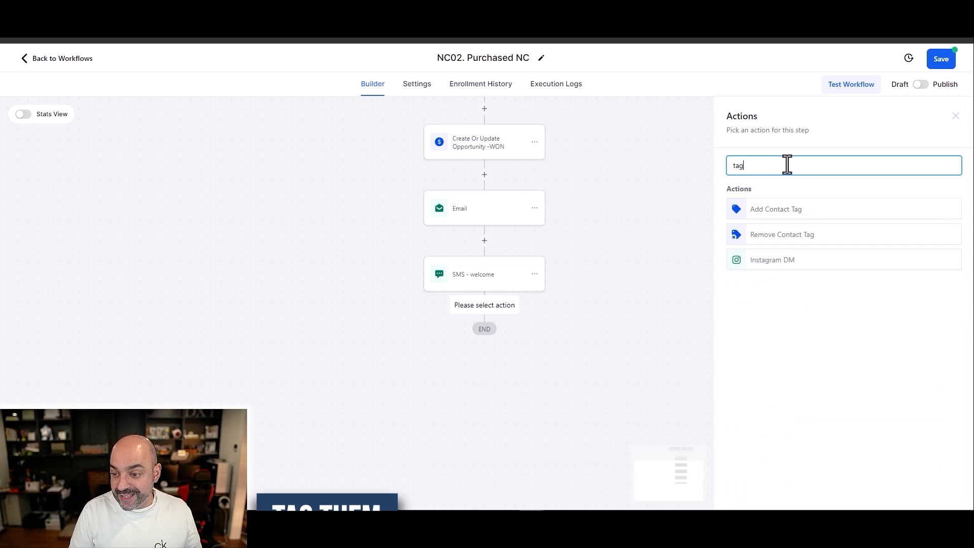
click(794, 207)
click(761, 239)
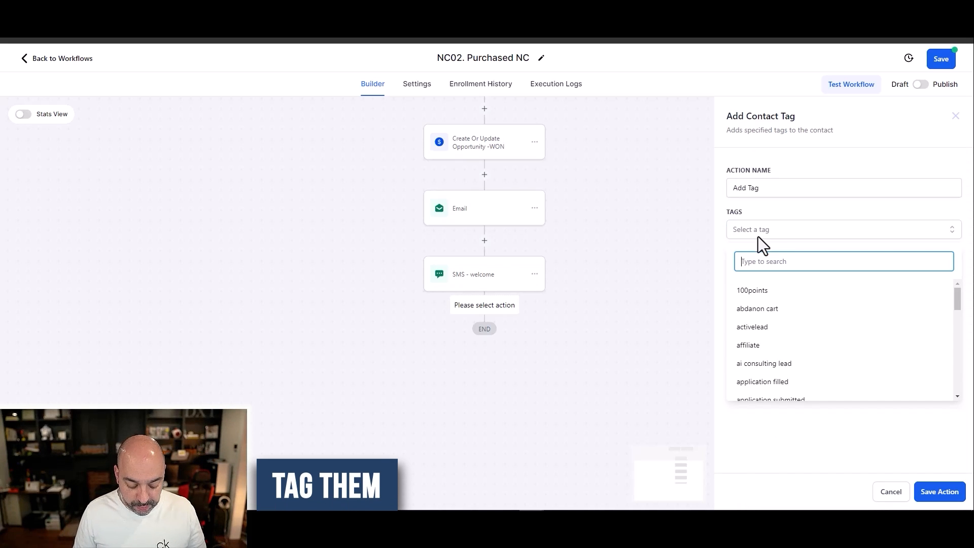
text(Purchase ::)
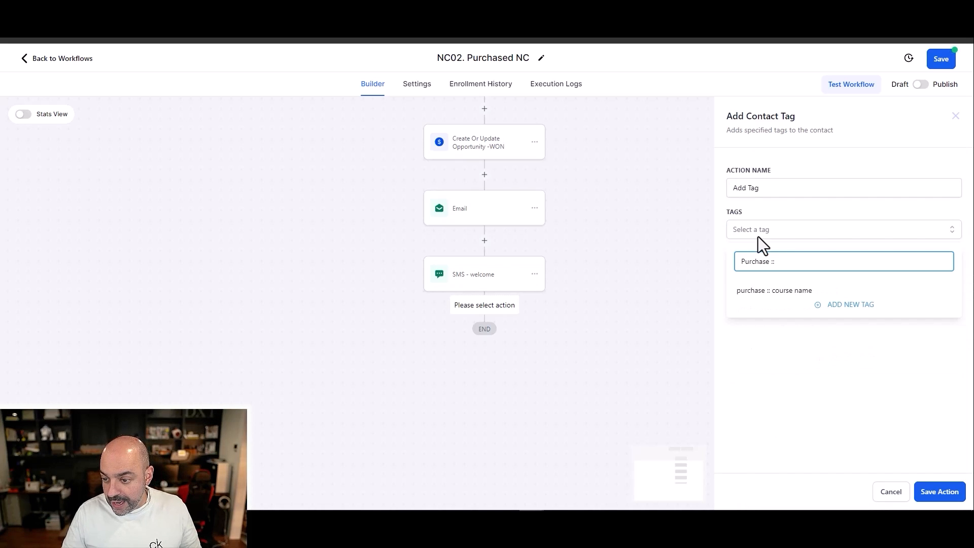
click(776, 292)
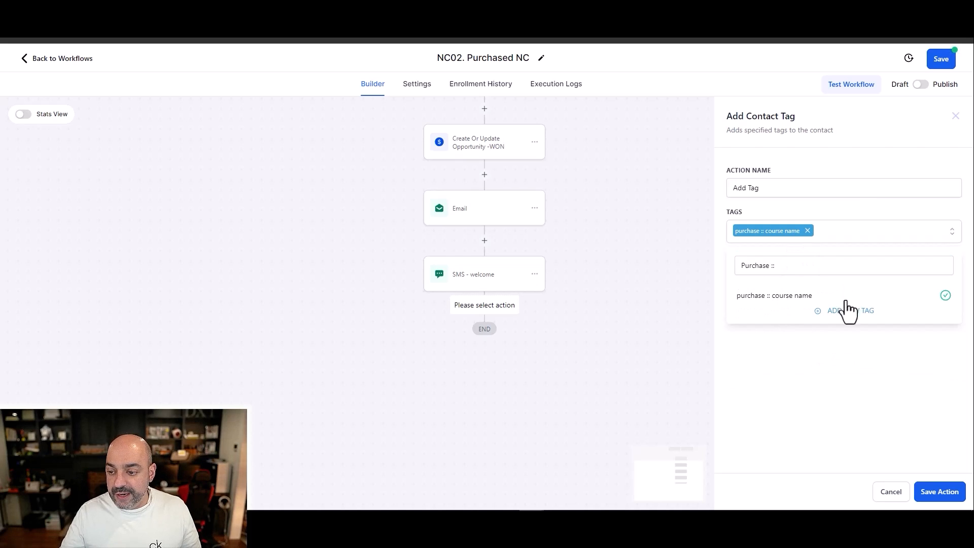
Step: Include the "customer" tag in the same tag action and save the action
click(846, 243)
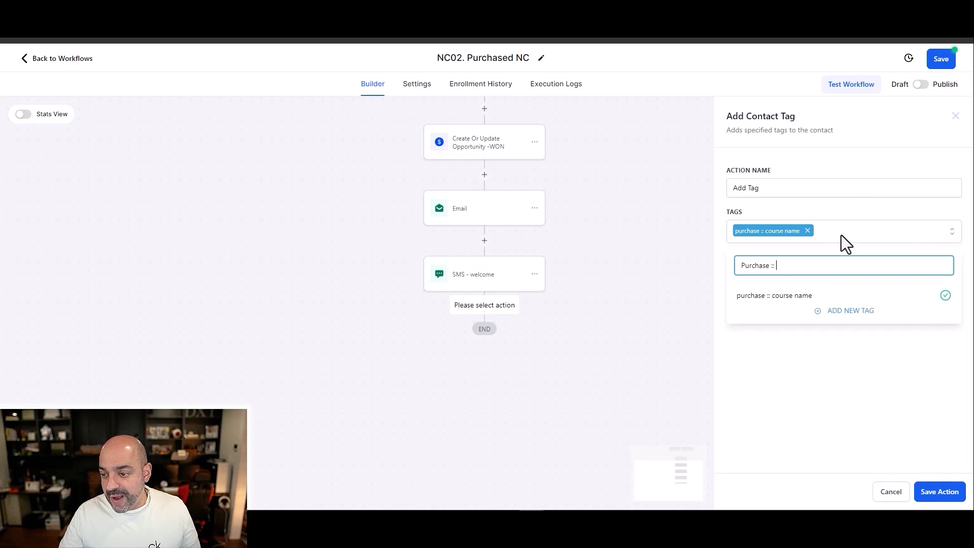
key(ctrl+a)
key(BackSpace)
text(cus)
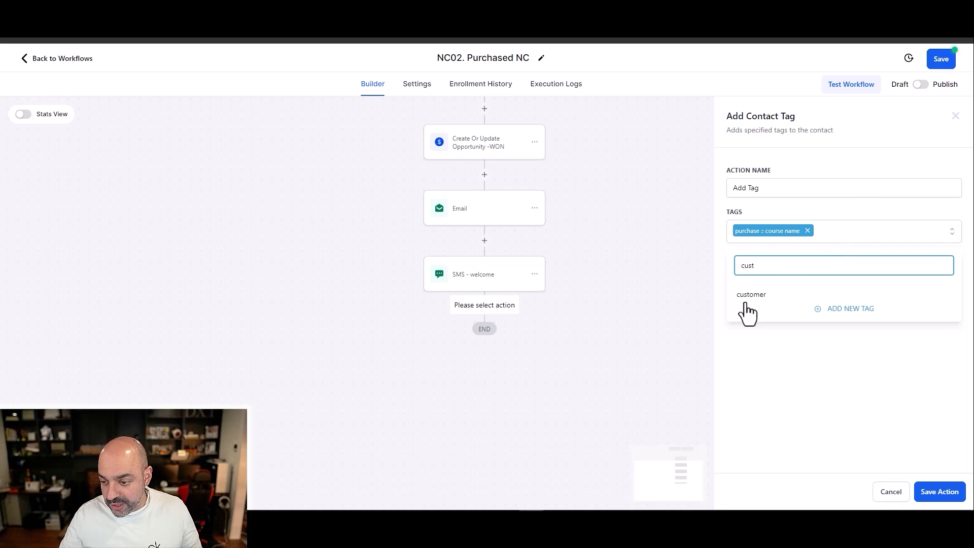
click(748, 299)
click(925, 495)
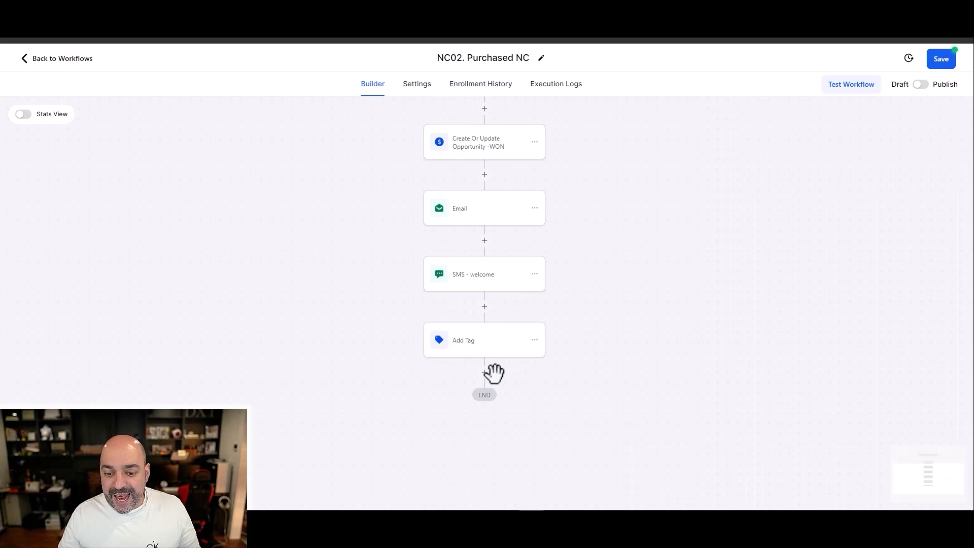
Step: Rename the tag action as "Add Tag - Customer, Purchase" and save it
click(488, 343)
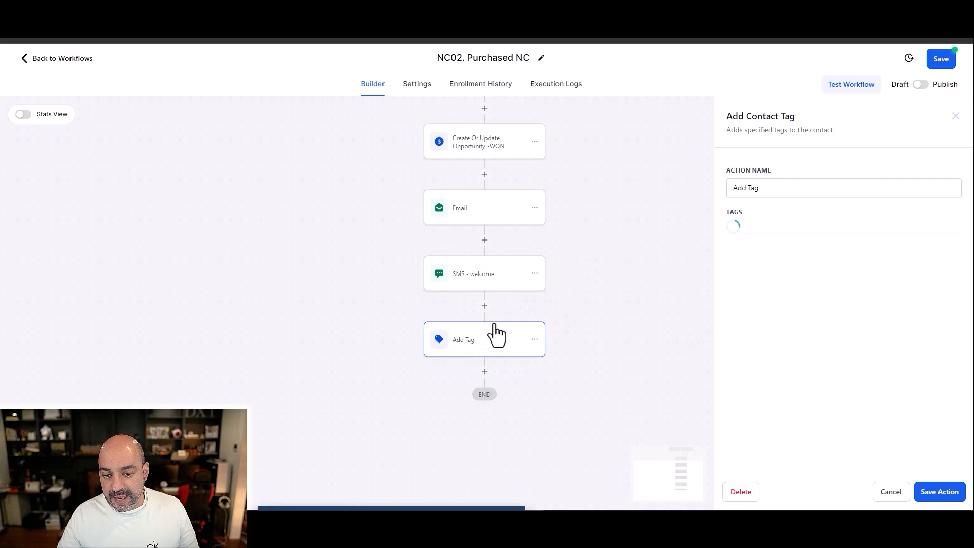
click(797, 187)
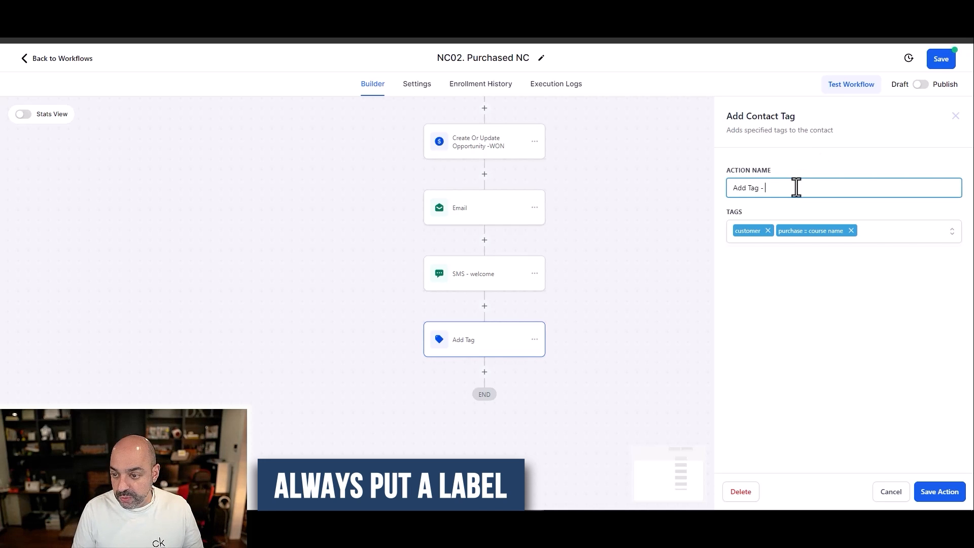
text(- Customer, Purchase)
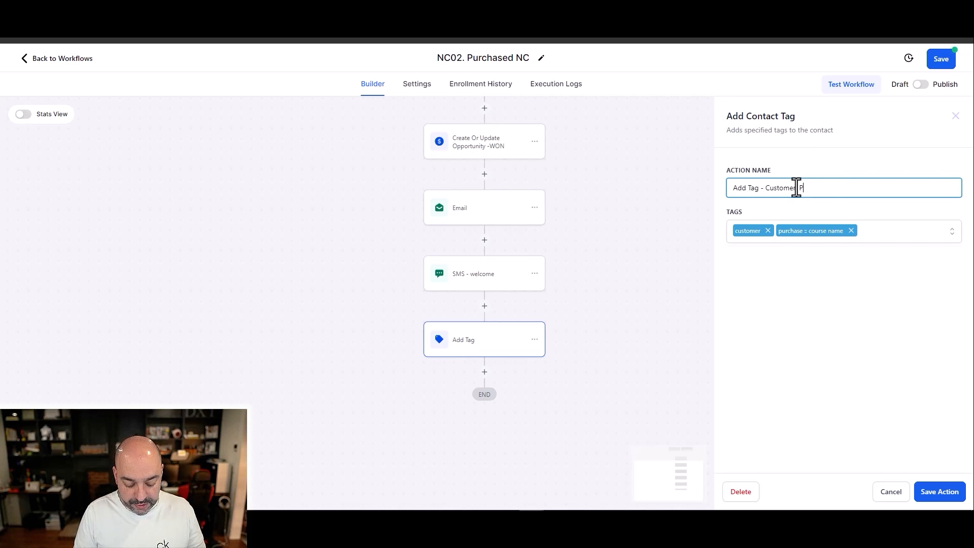
click(957, 487)
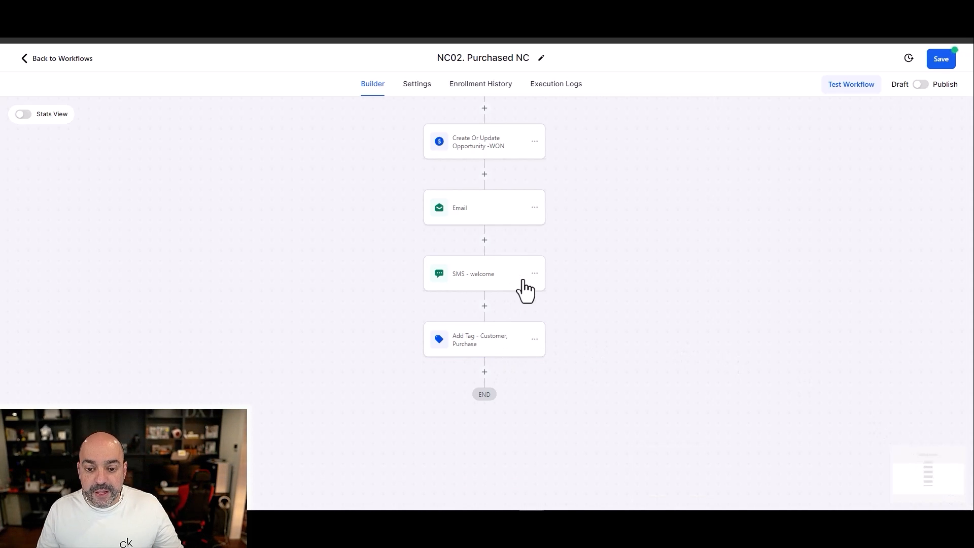
Step: Rename the email action as "Email - welcome" and save it
scroll(511, 306, up, 2)
click(497, 295)
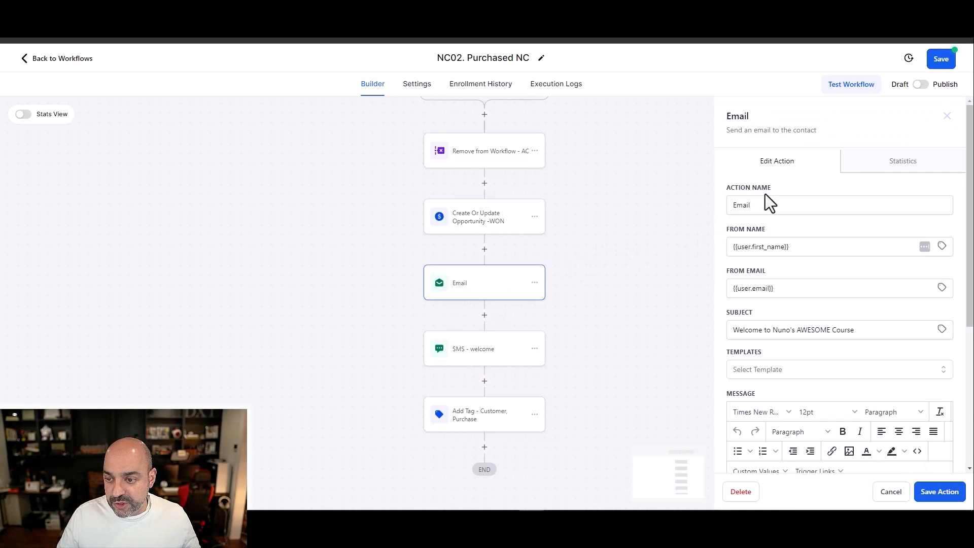
click(782, 201)
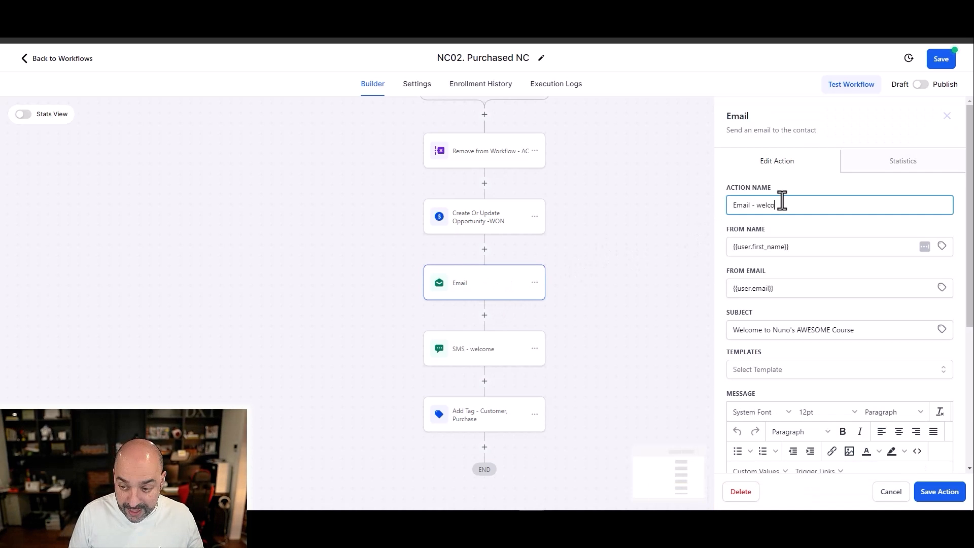
click(939, 492)
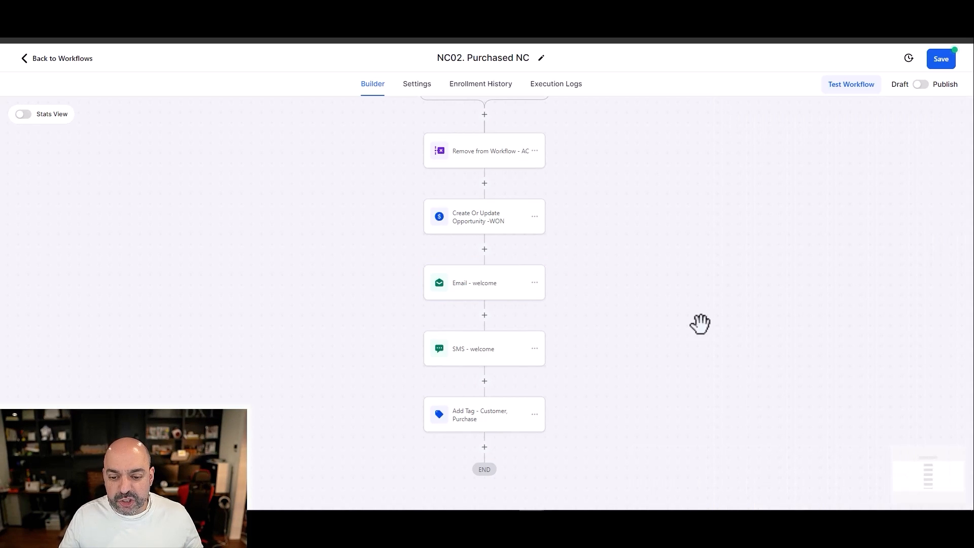
Step: Add an Add To Notes action after the tag action with the note "Purchased :: Course Name" and save it
scroll(548, 349, down, 2)
click(484, 371)
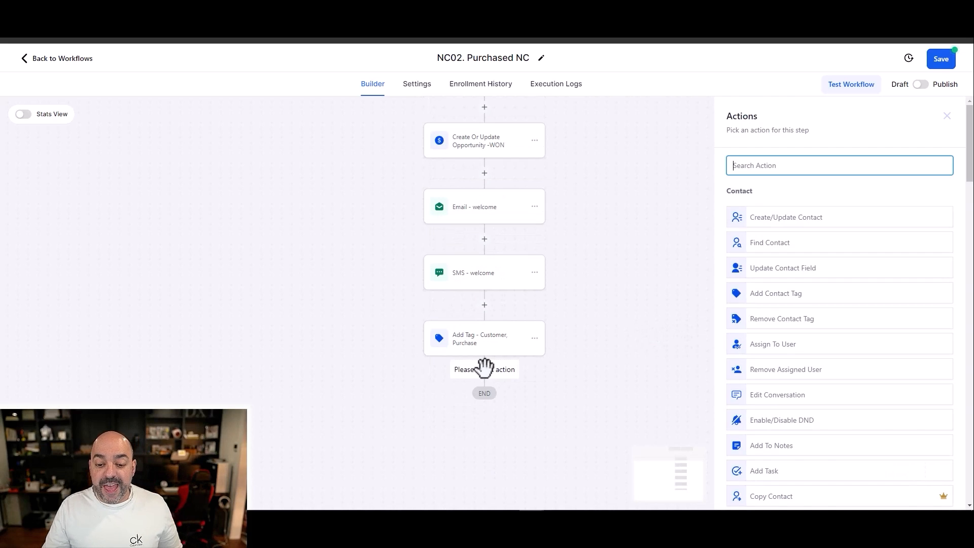
text(note)
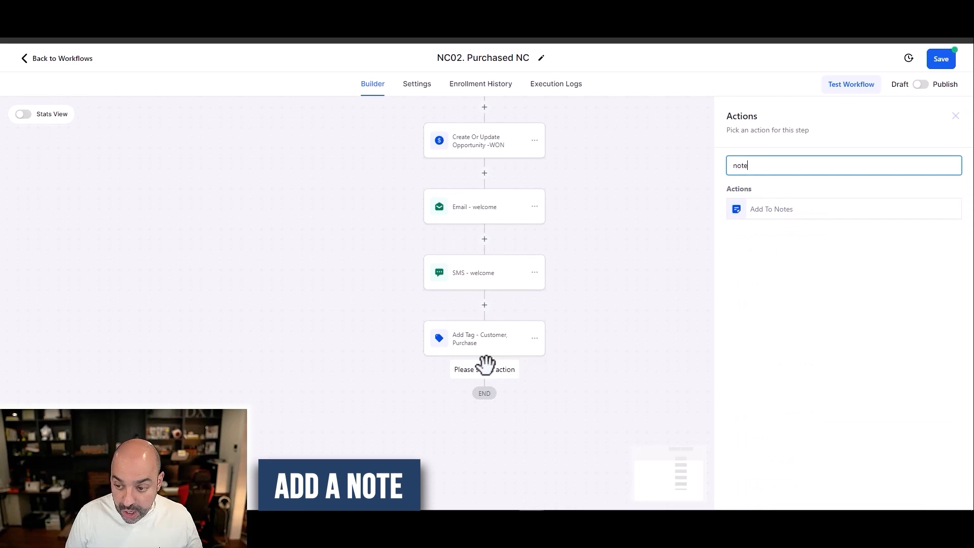
click(792, 210)
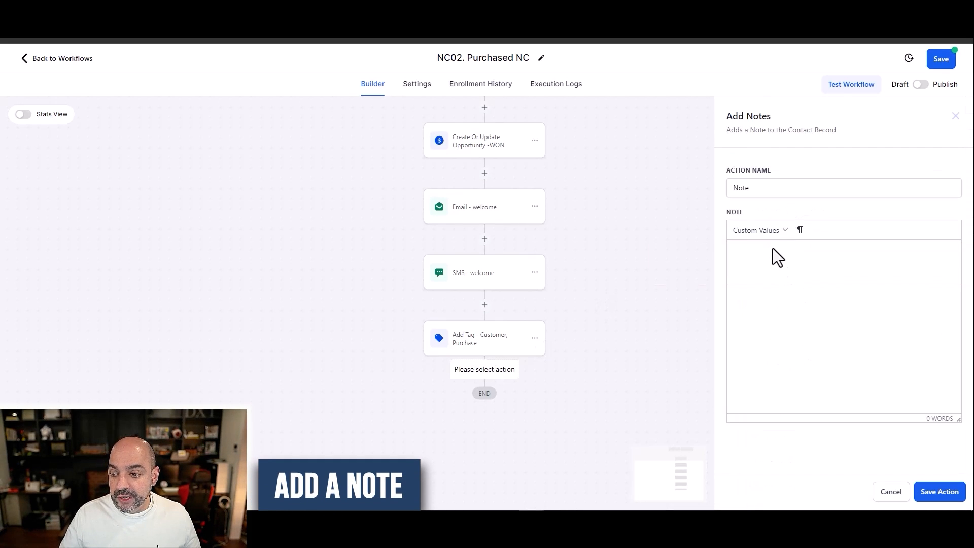
text(Purchased:)
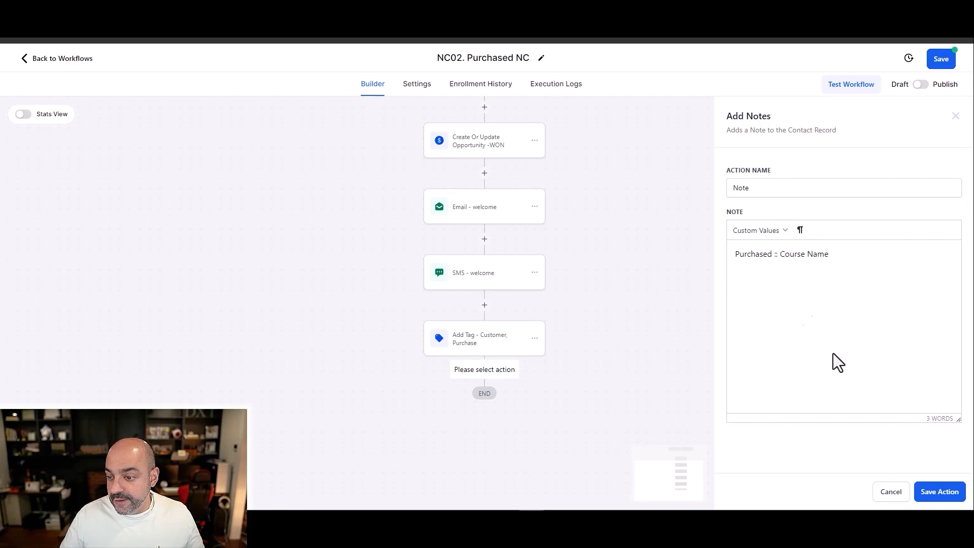
click(938, 491)
Step: Rename the note action as "Note -course purchase" and save it
scroll(470, 424, down, 3)
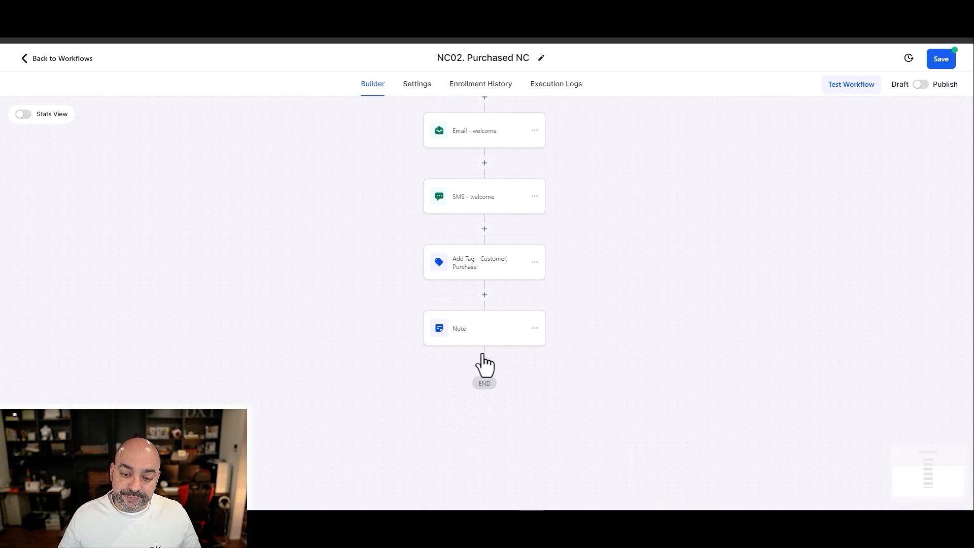
click(483, 332)
click(767, 191)
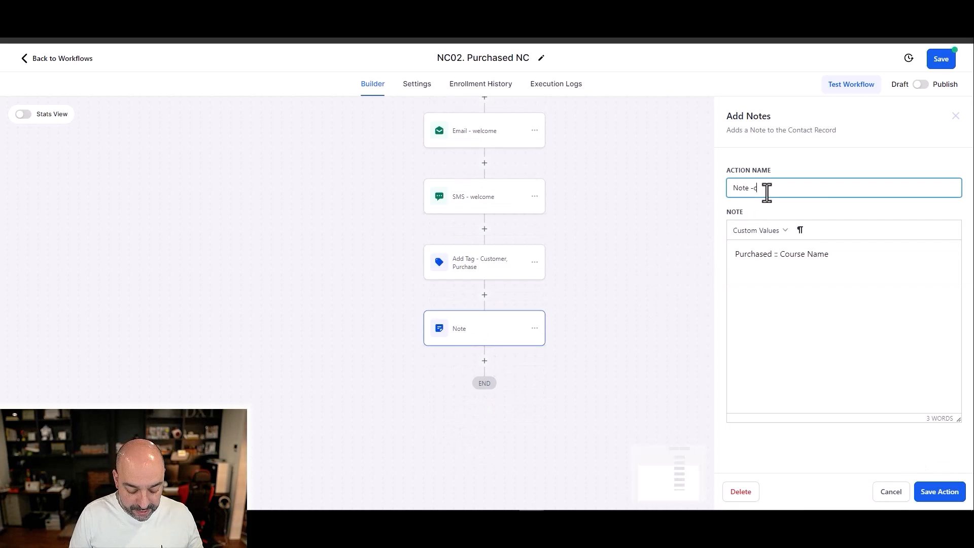
text(-course purchase)
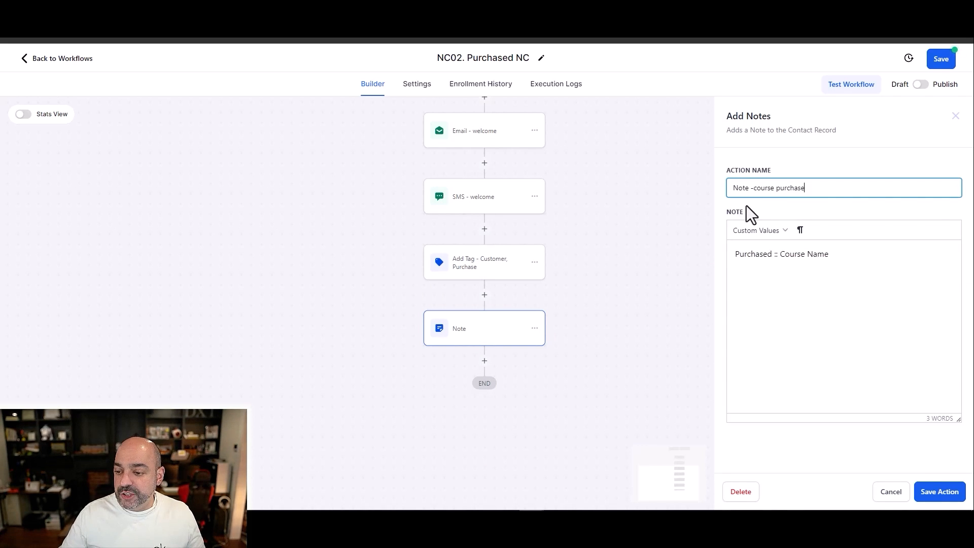
click(939, 499)
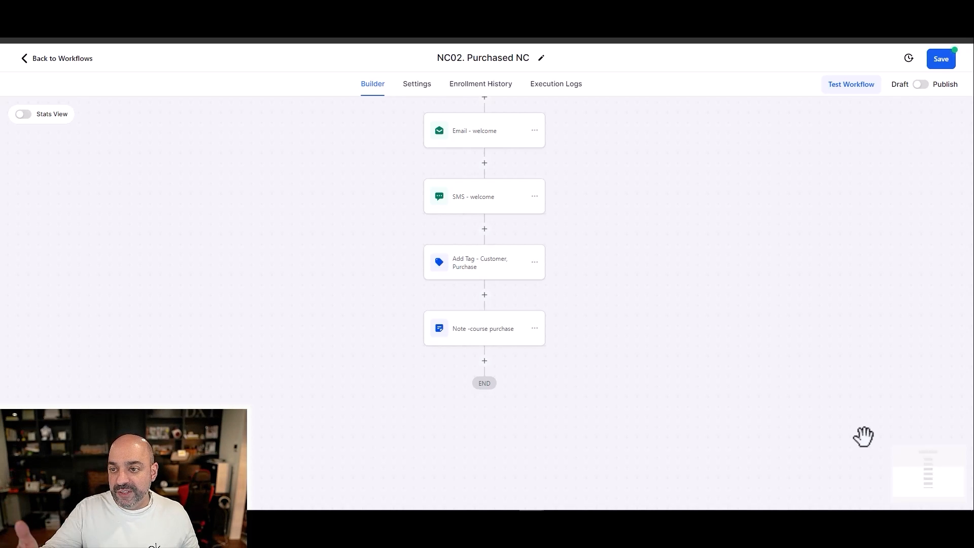
Step: Add a Membership Grant Offer action after the course purchase note and select the offer "Nuno Awesome Course 2"
click(485, 361)
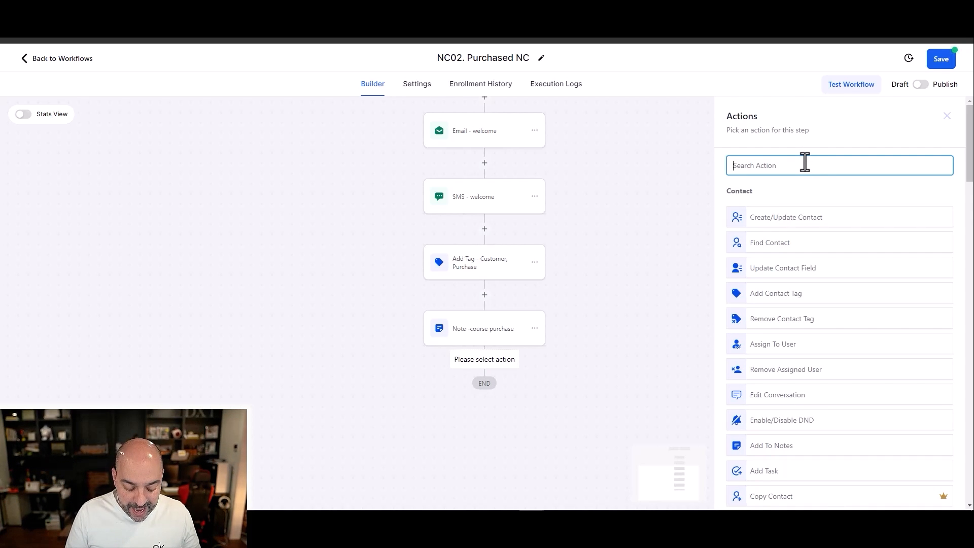
text(member)
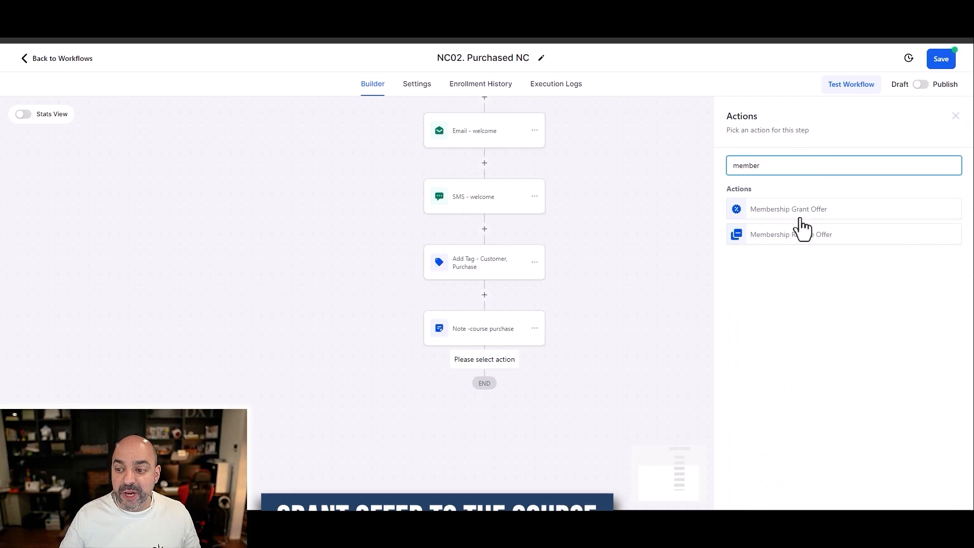
click(795, 215)
click(791, 231)
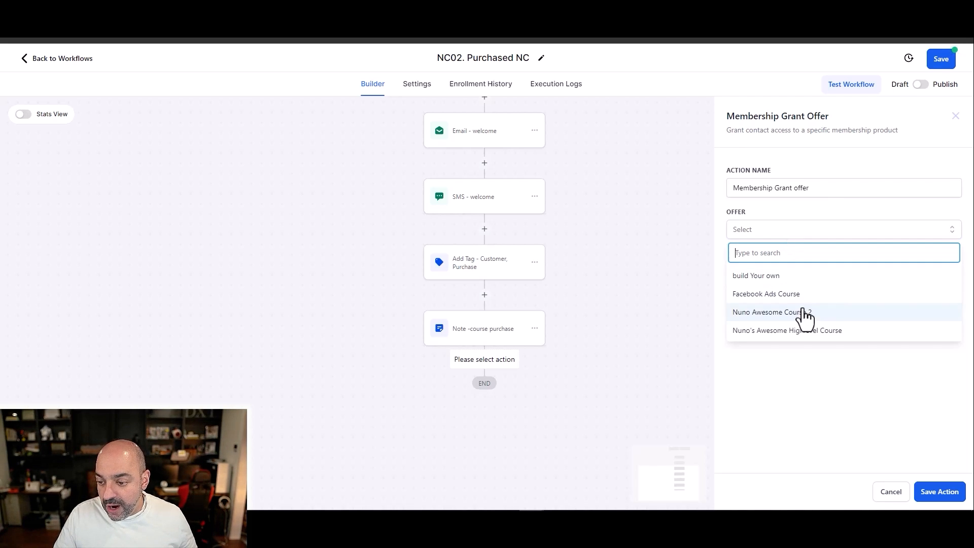
click(800, 315)
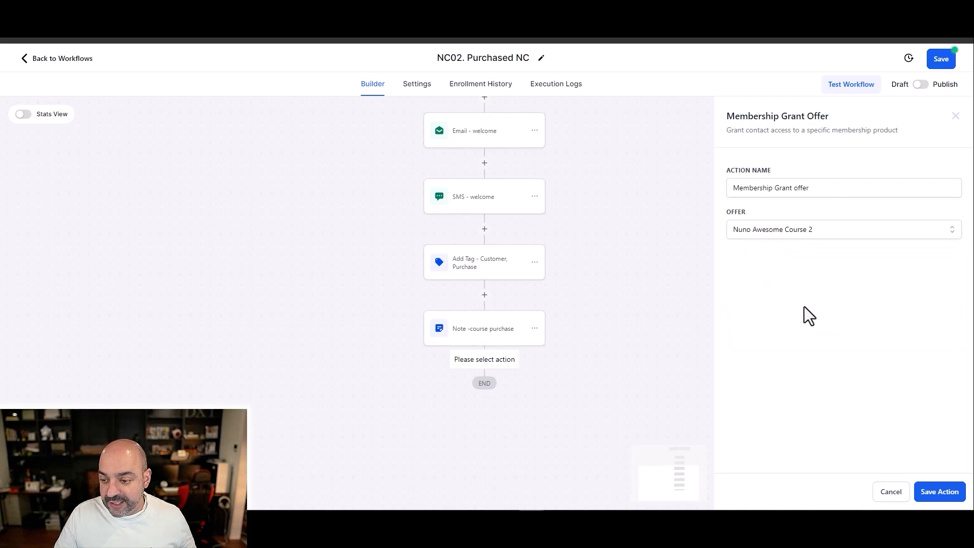
Step: Name the action "Membership Grant offer -NC", then save the action and the workflow
click(878, 187)
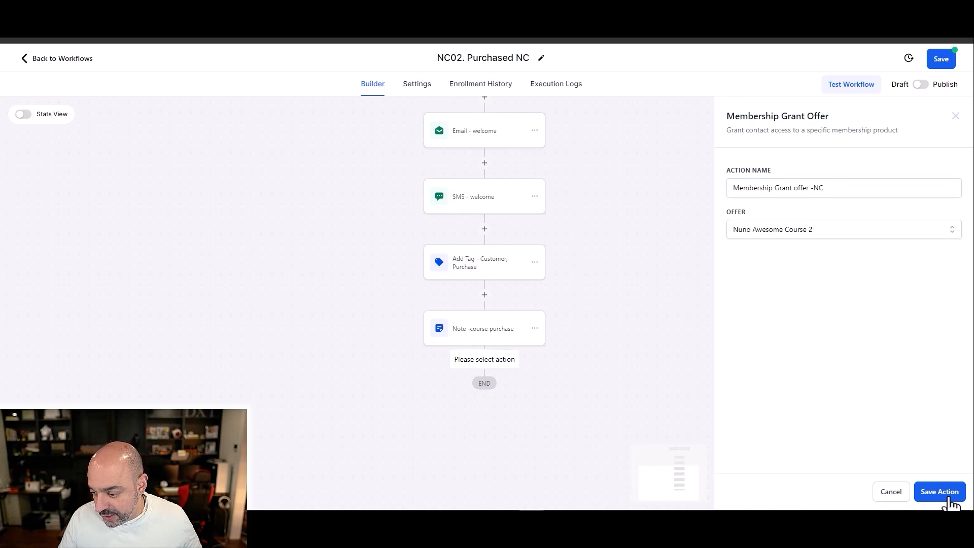
click(944, 493)
click(936, 65)
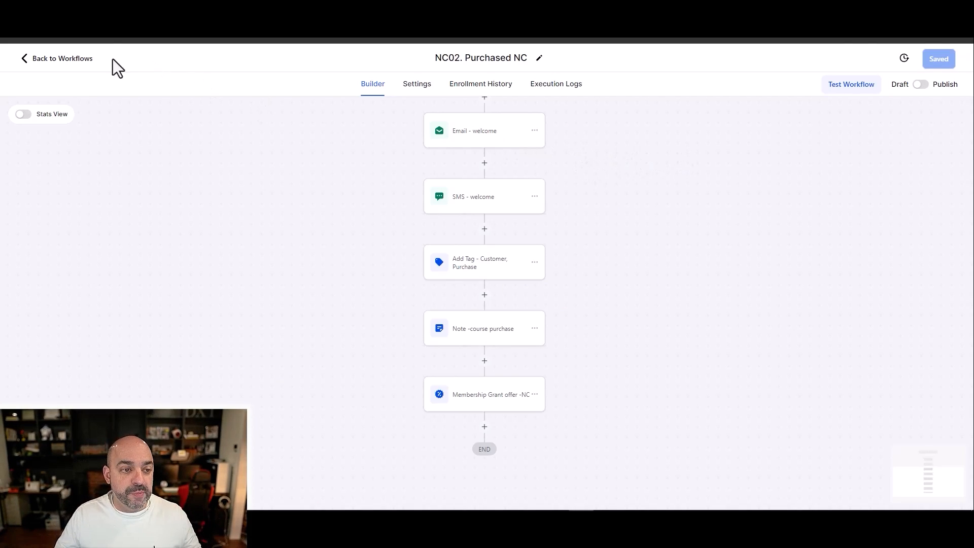
Step: Leave the workflow and open the Memberships course email settings to examine the Send Offer Access Email option
click(79, 59)
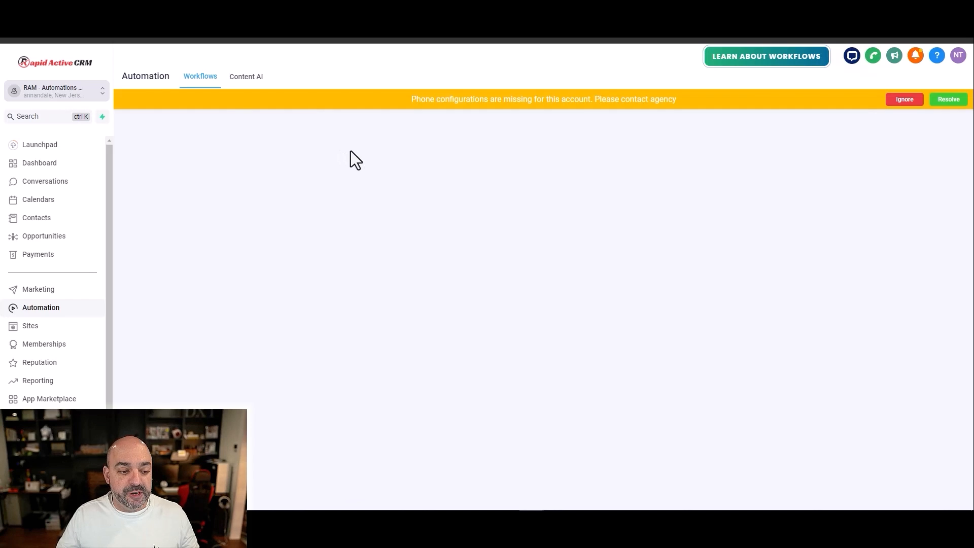
click(60, 329)
click(53, 349)
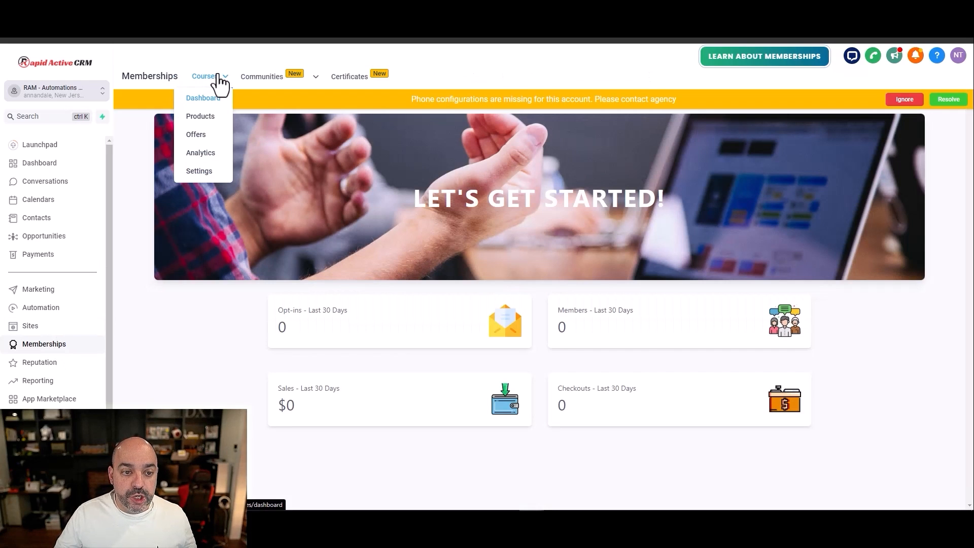
mouse_move(204, 76)
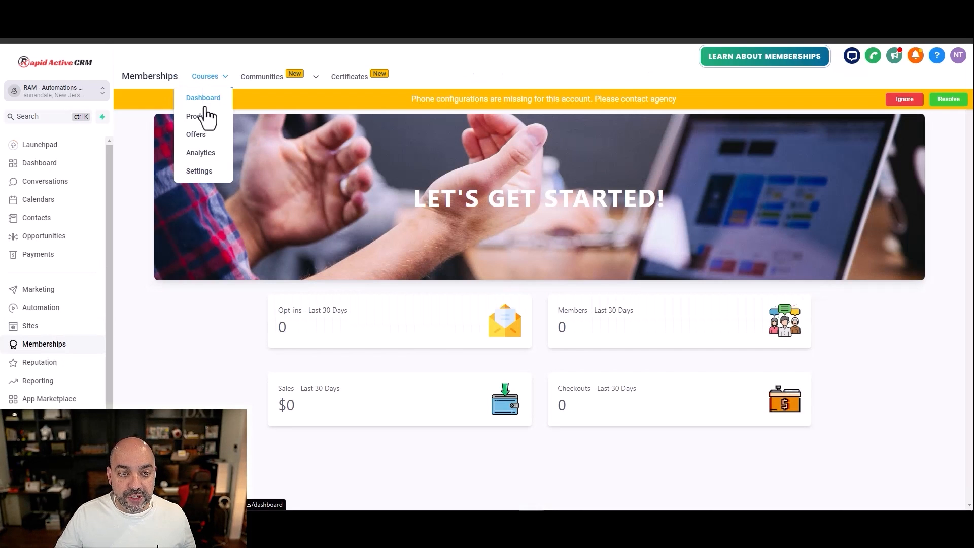
click(213, 171)
click(905, 100)
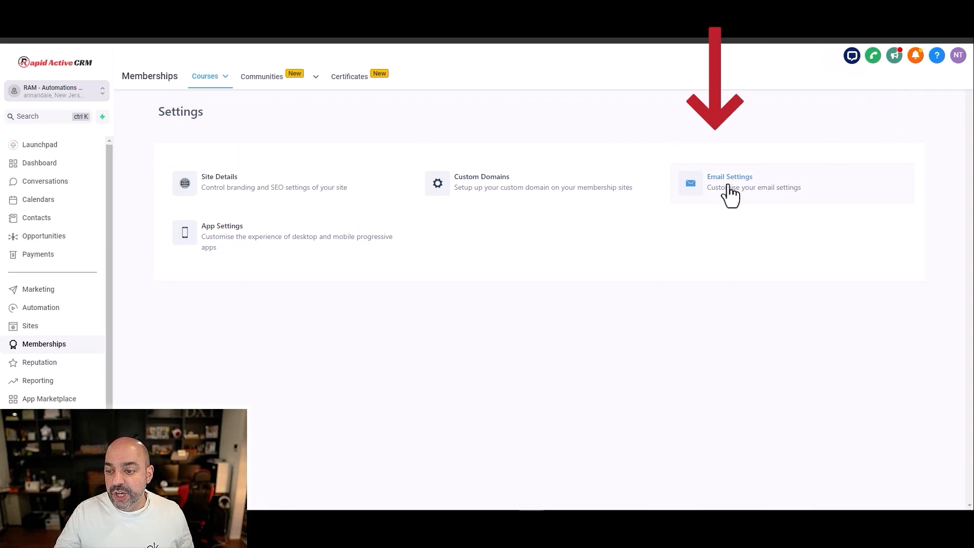
click(727, 187)
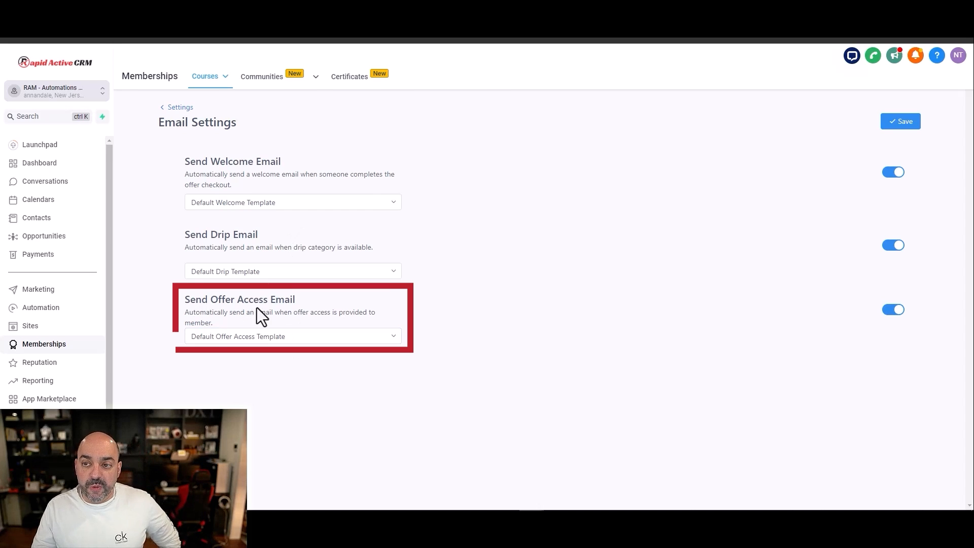
drag(310, 299, 186, 304)
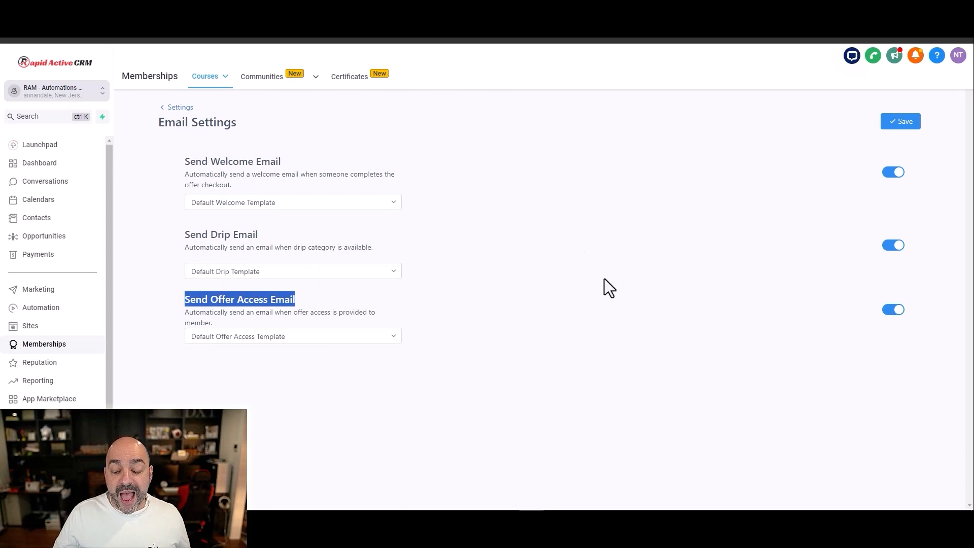
Step: Switch the welcome and offer access emails off and back on without saving
click(892, 172)
click(895, 282)
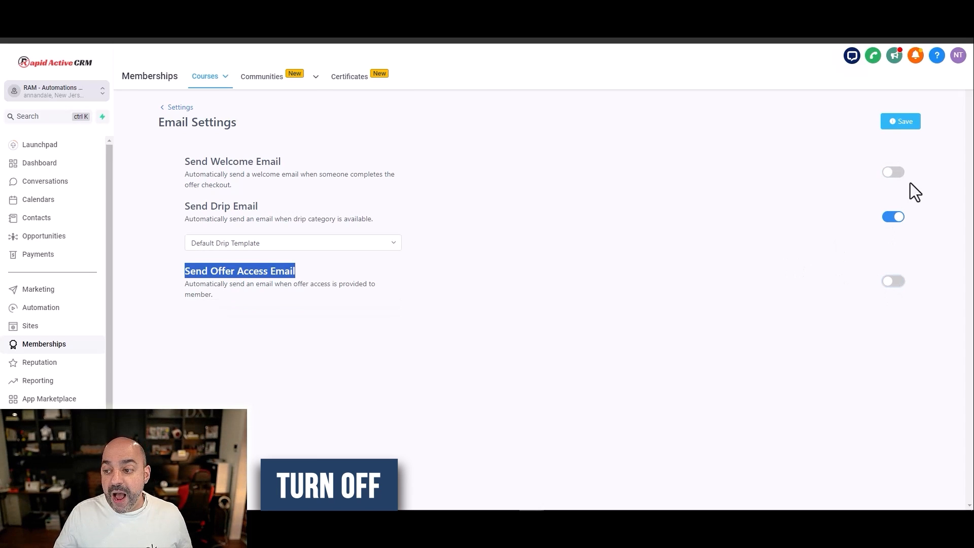
click(895, 172)
click(895, 309)
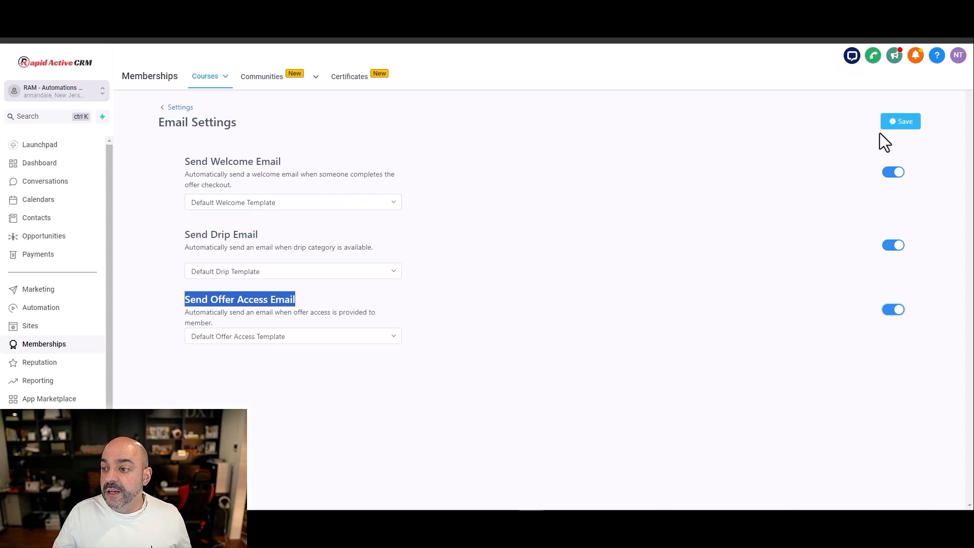
Step: Start a new marketing email template from the system template "Membership Welcome Email"
click(68, 290)
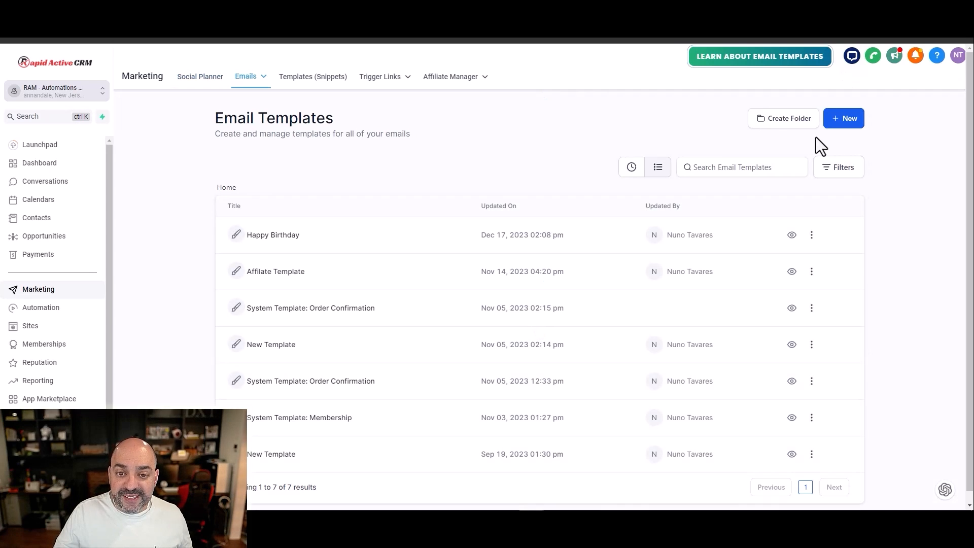
click(843, 119)
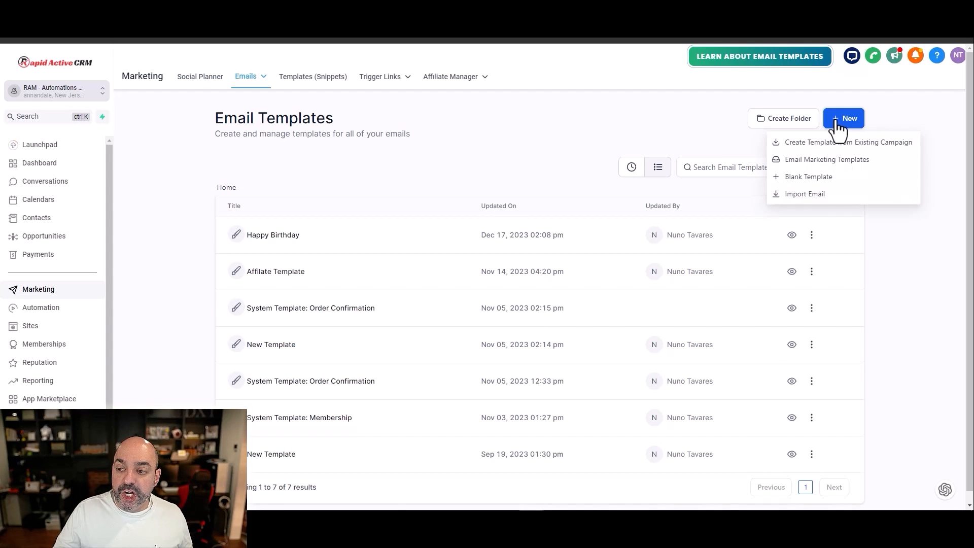
click(846, 165)
click(253, 196)
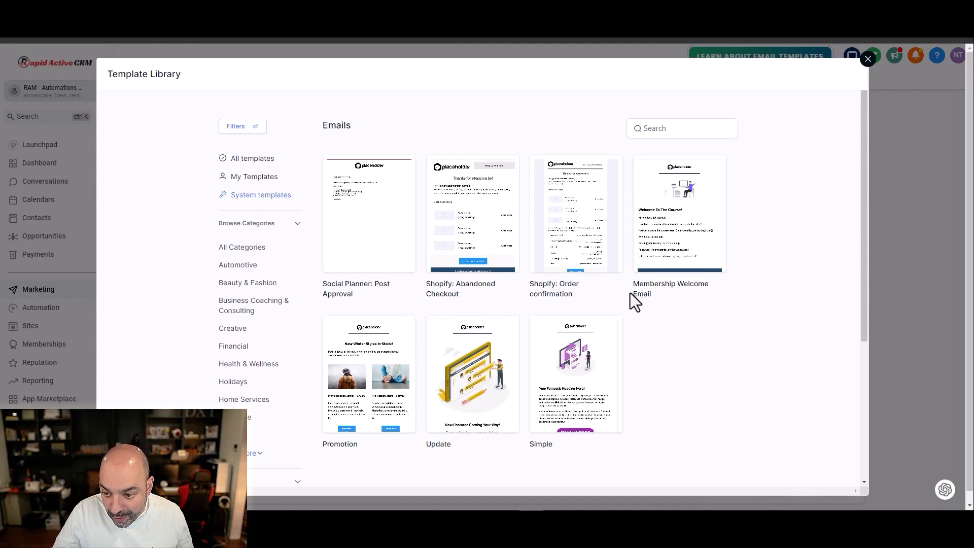
mouse_move(672, 292)
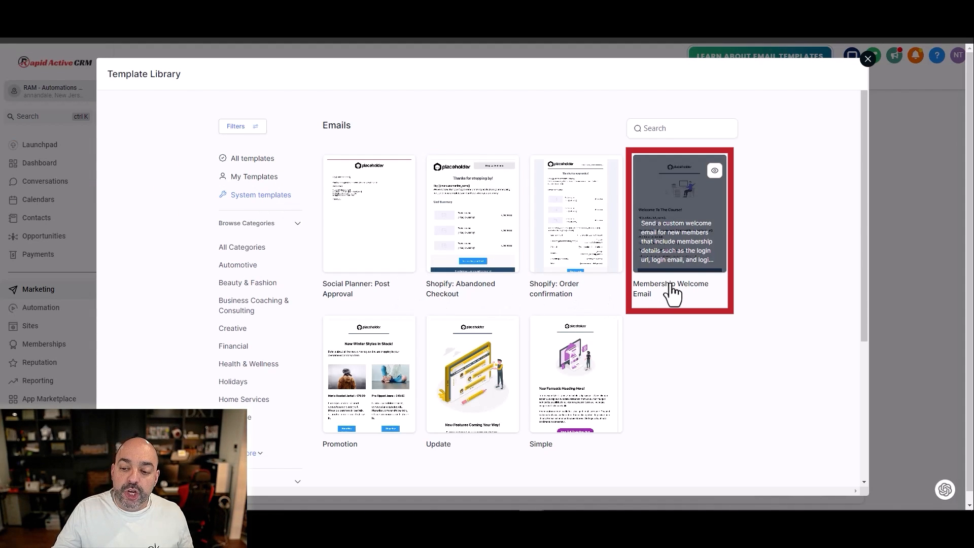
click(680, 233)
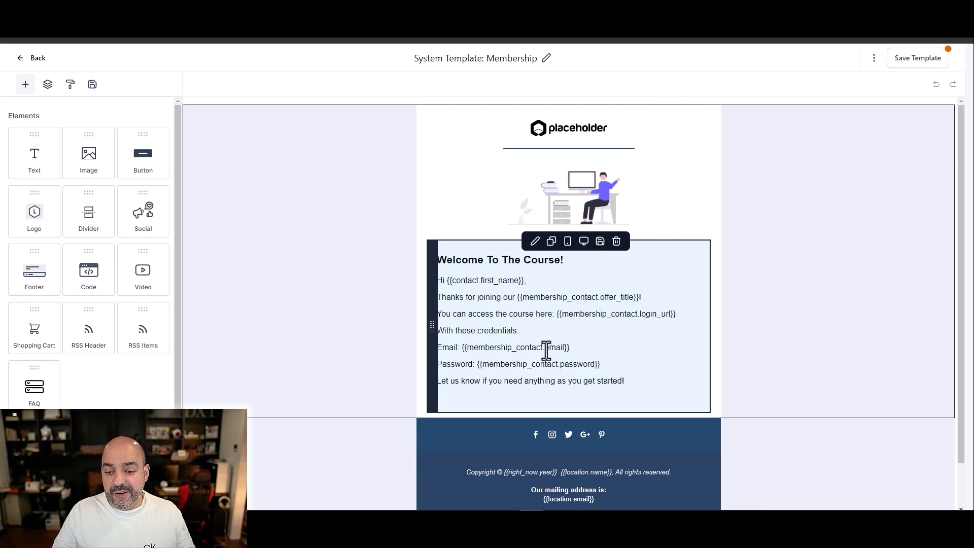
Step: Highlight the password line in the welcome email text and leave the template, discarding unsaved changes
drag(609, 366, 437, 365)
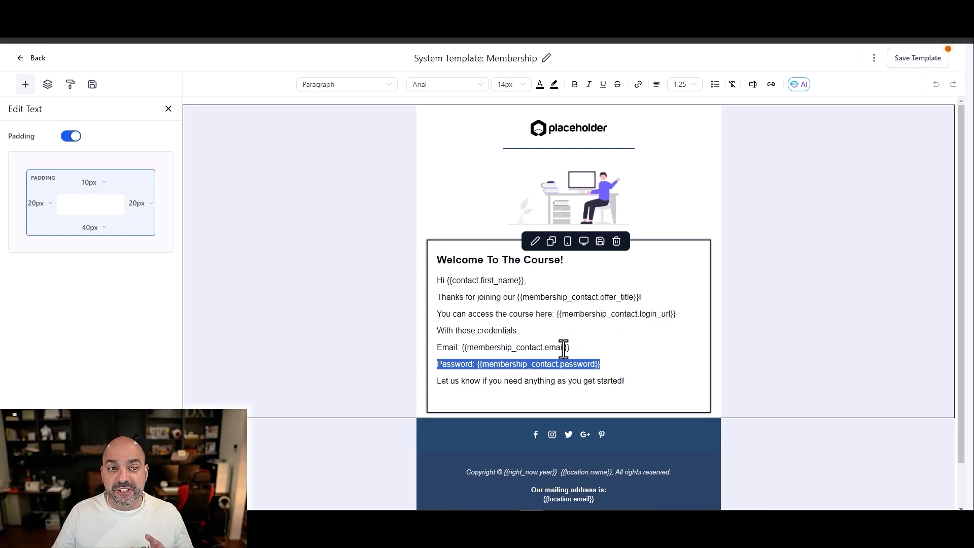
click(19, 59)
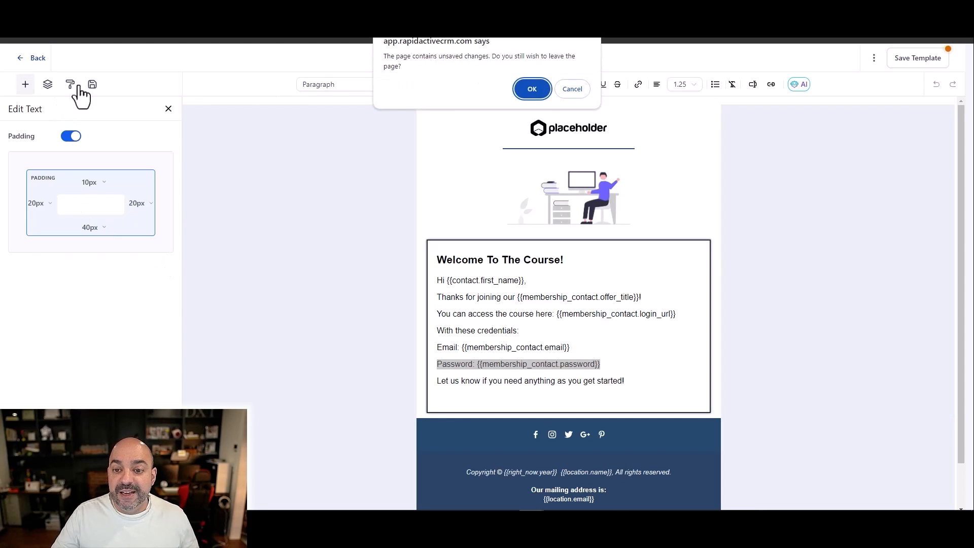
click(532, 89)
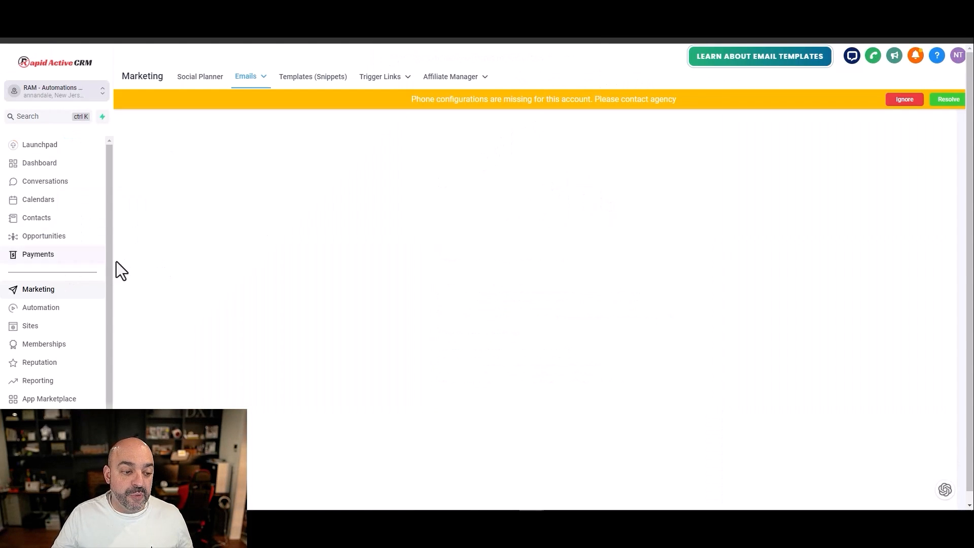
Step: Turn off Send Welcome Email and Send Offer Access Email in the Memberships course email settings and save
click(43, 345)
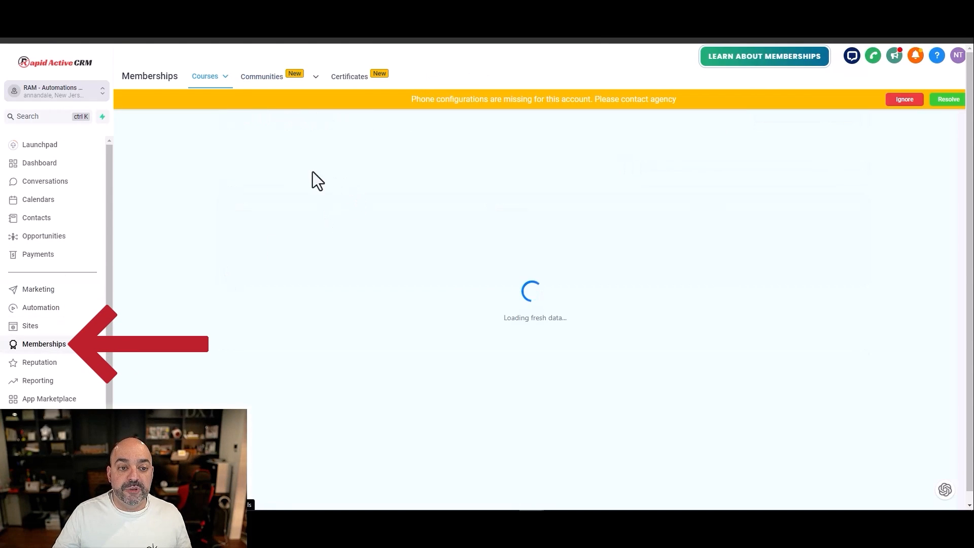
mouse_move(225, 90)
click(200, 172)
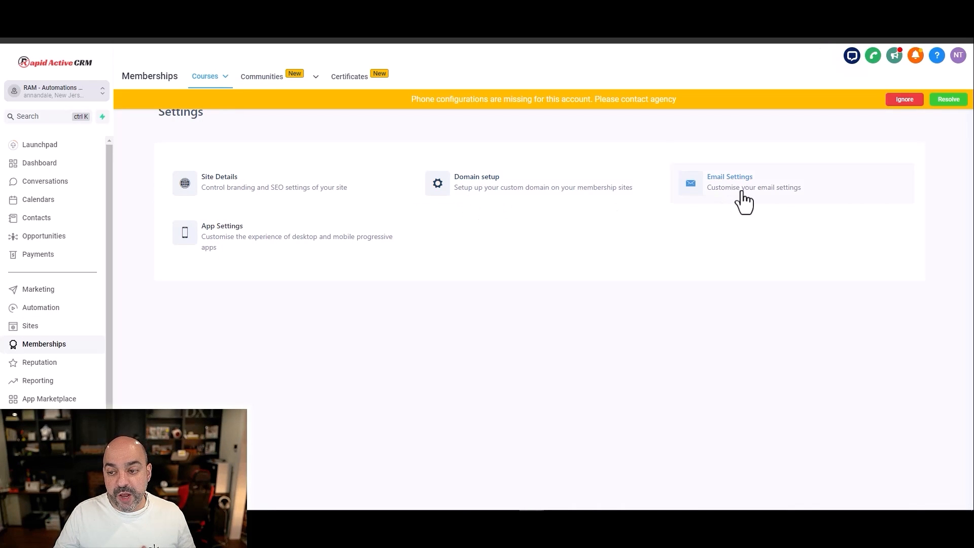
click(742, 192)
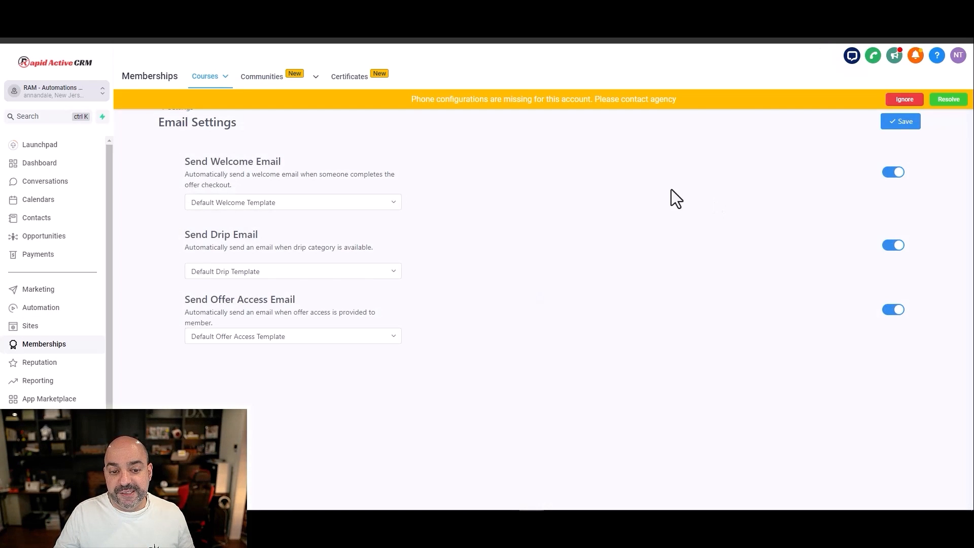
click(892, 173)
click(891, 283)
click(896, 125)
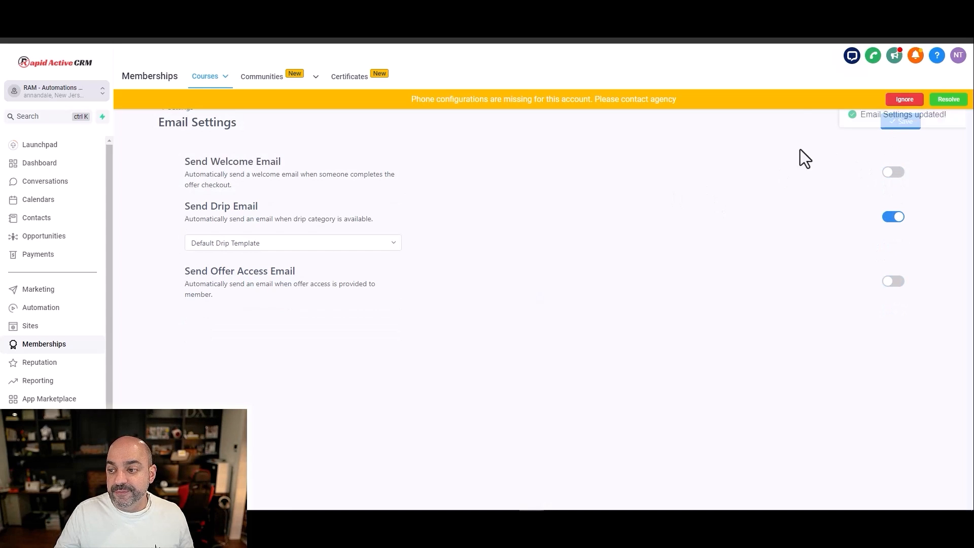
Step: Create a new automation workflow in the folder "00. Nuno's Awesome Course"
click(48, 308)
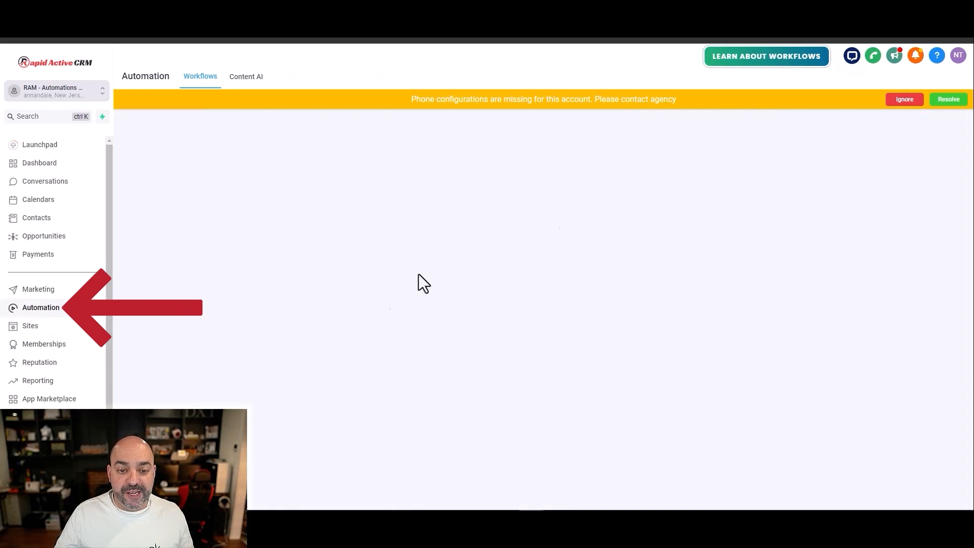
click(286, 282)
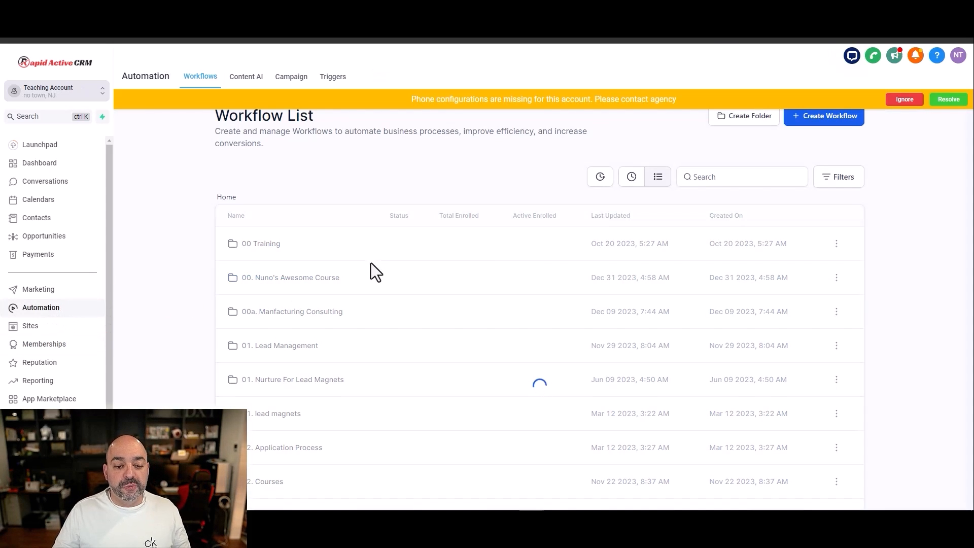
click(806, 123)
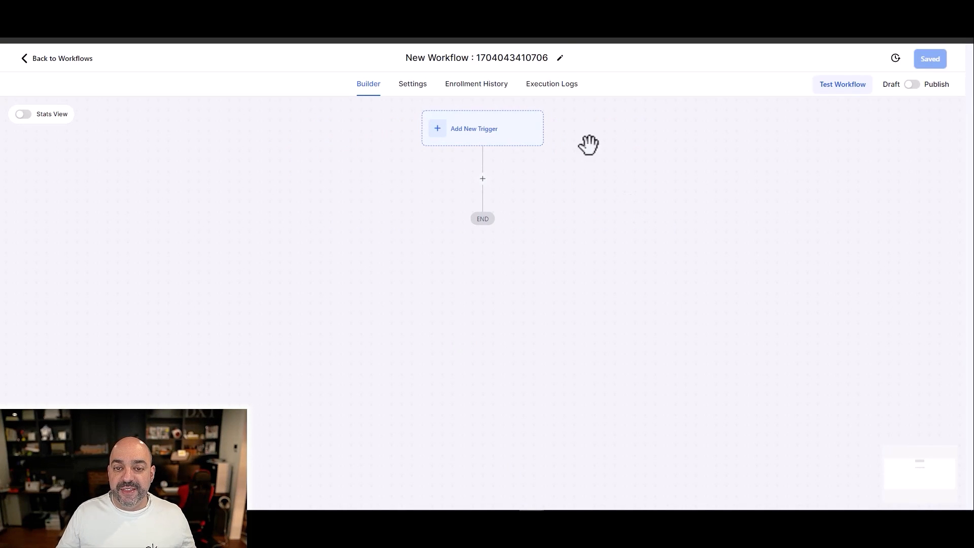
Step: Rename the new workflow as "NC03. New Membership NC"
click(547, 59)
text(NC)
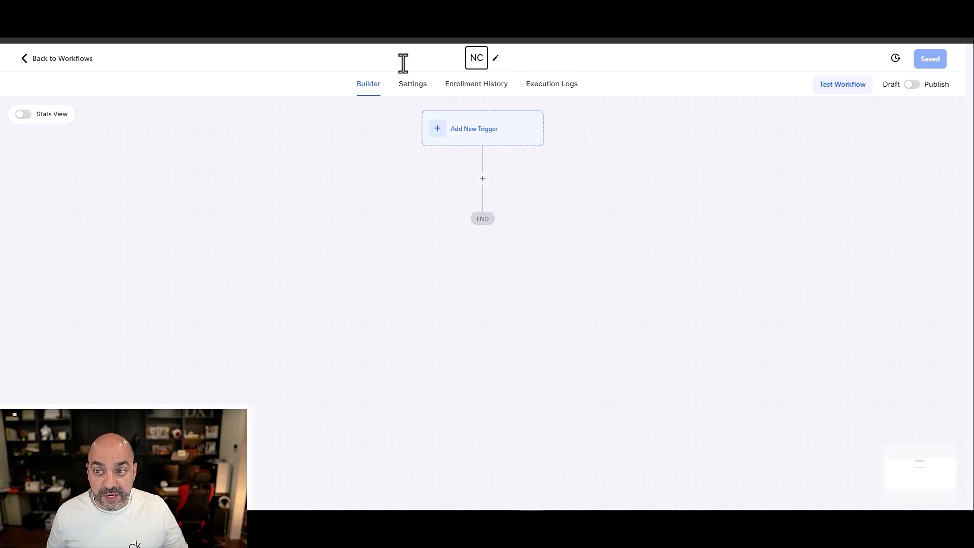
text(03.)
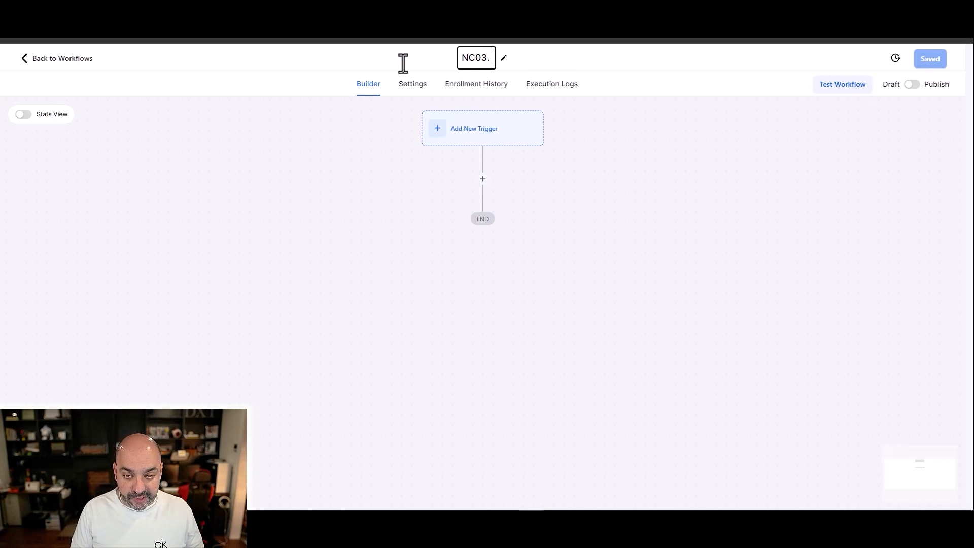
text( New Me)
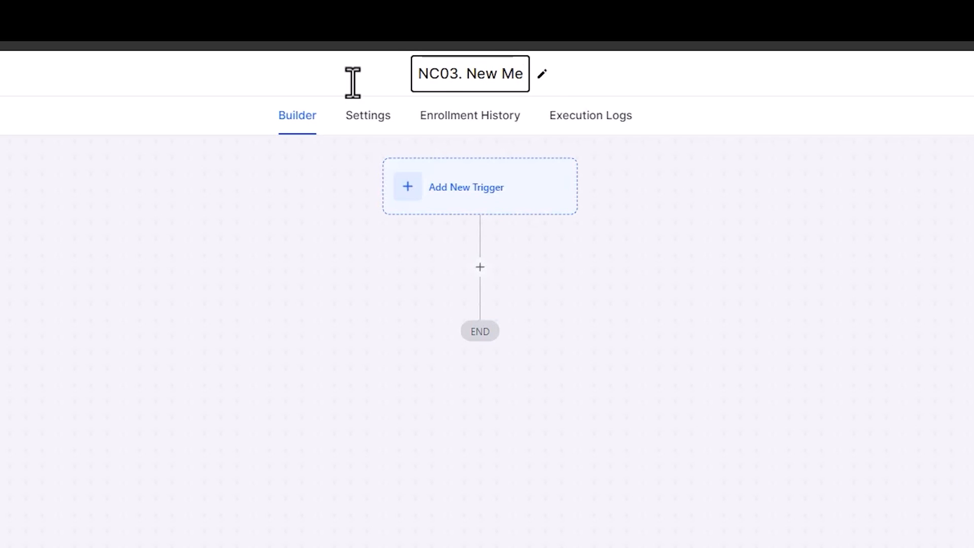
text(mber)
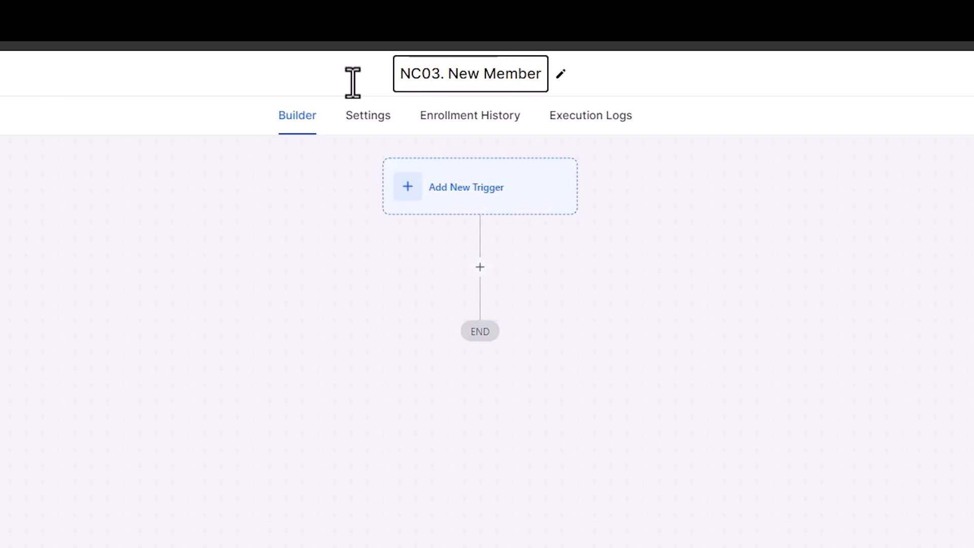
text(ship NC)
Step: Add a Membership New Signup trigger filtered to the offer "Nuno Awesome Course 2" and save it
click(458, 192)
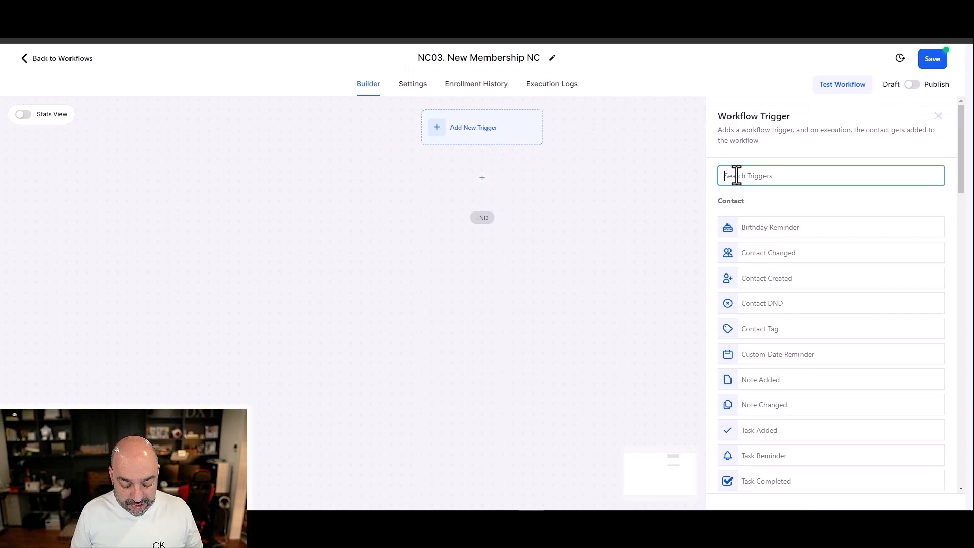
text(memb)
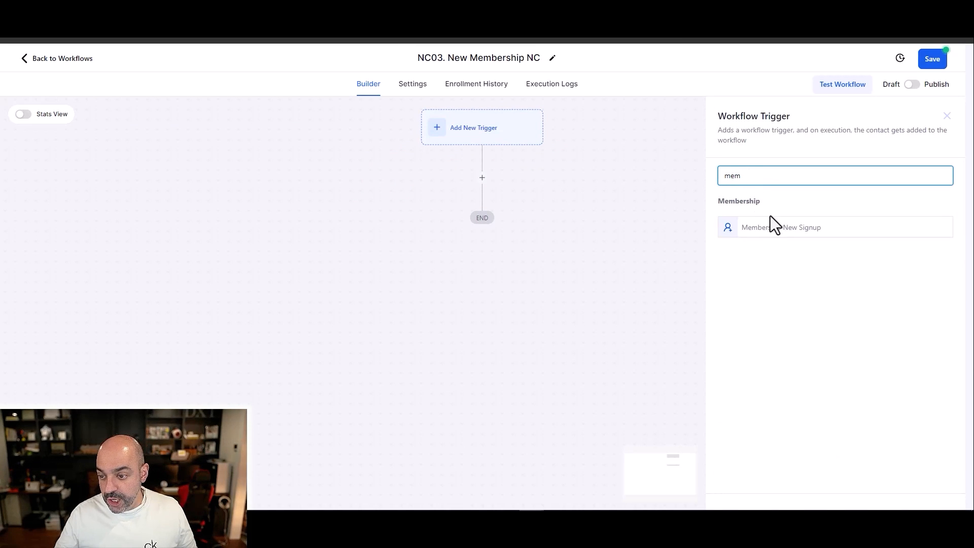
click(772, 224)
click(553, 277)
click(555, 288)
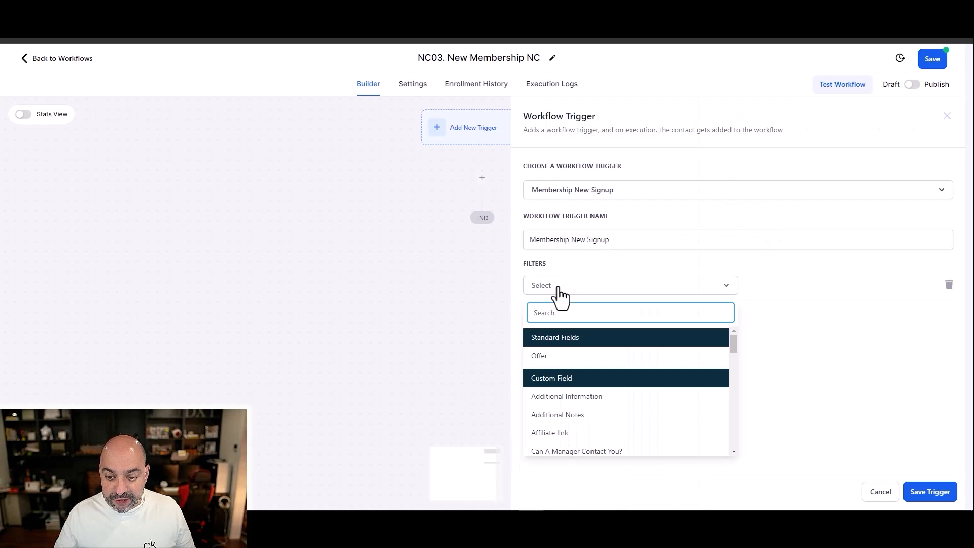
click(558, 355)
click(775, 288)
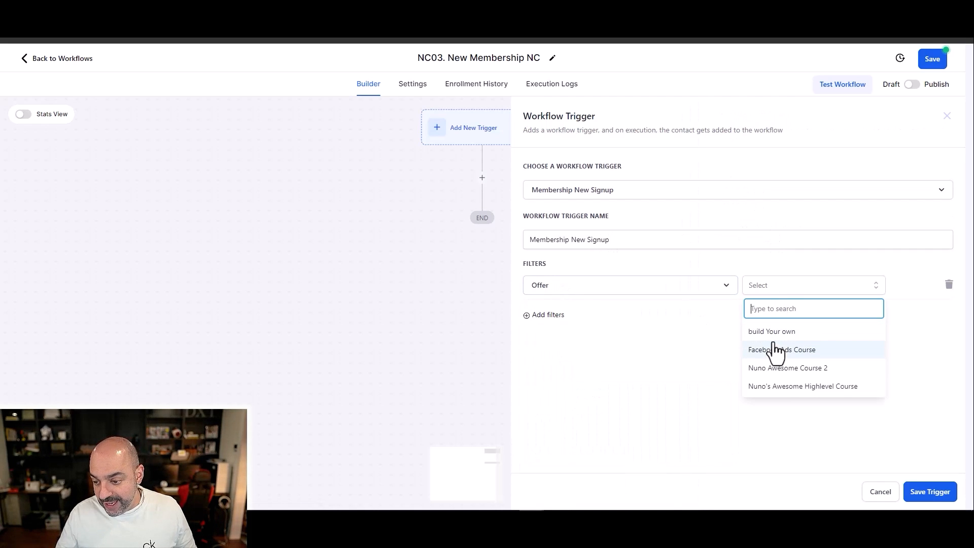
click(802, 367)
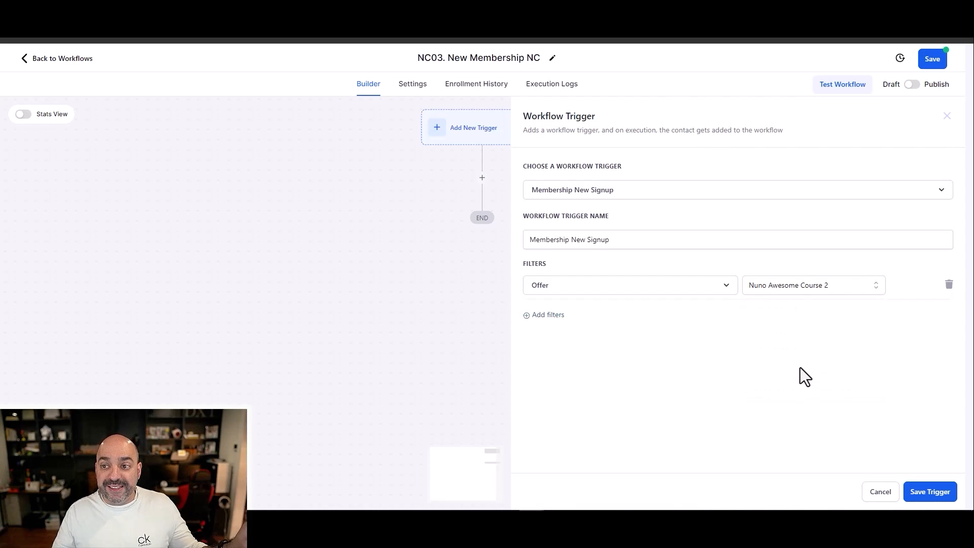
click(929, 491)
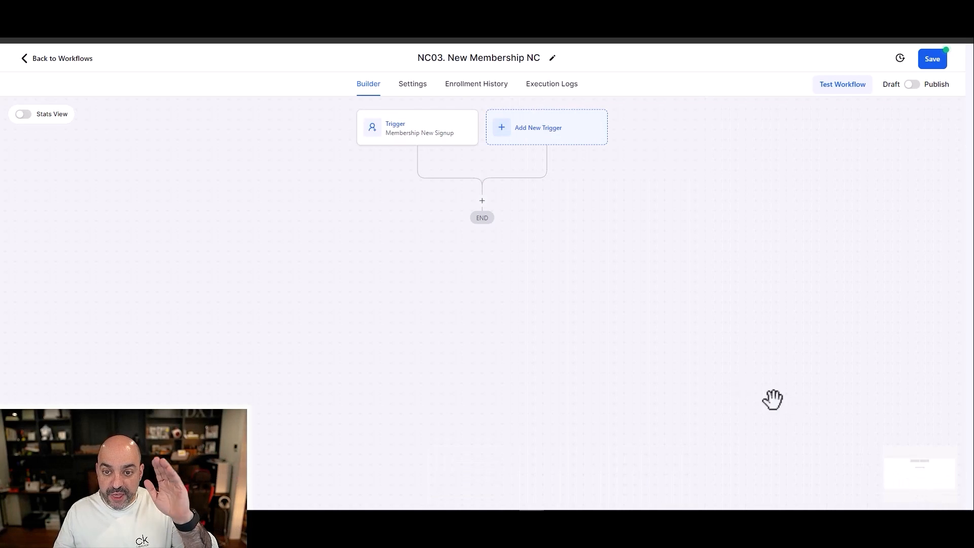
Step: Add an Add Contact Tag action below the trigger with the new tag "New Member Temp Tag"
click(482, 201)
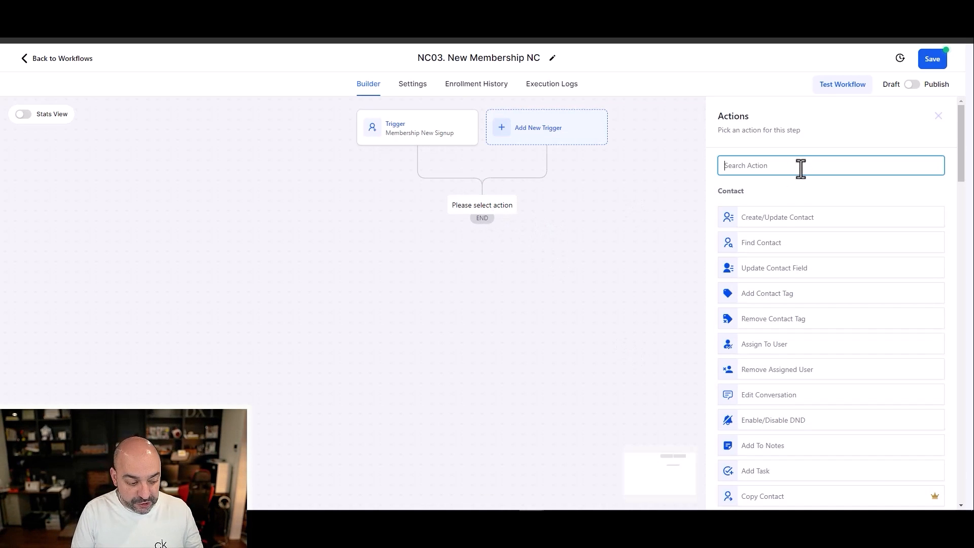
click(771, 165)
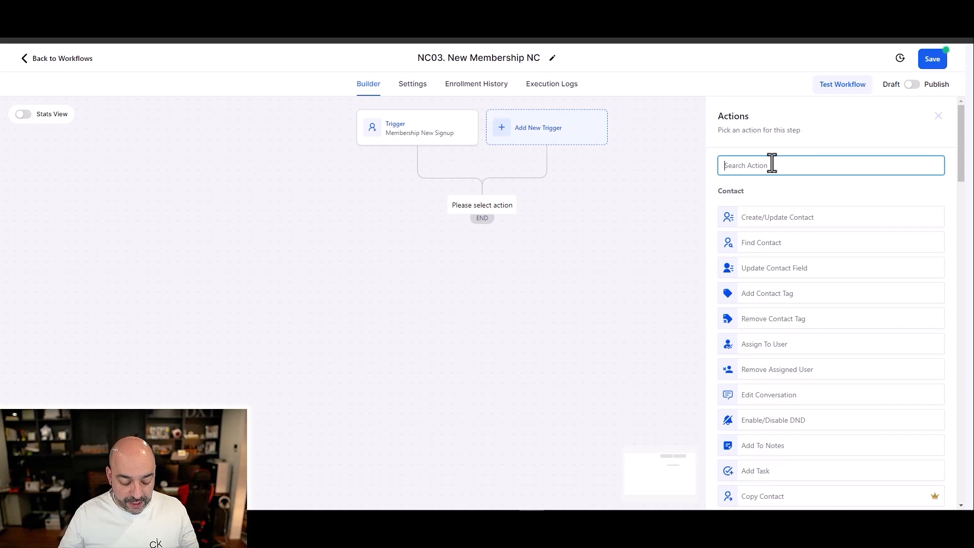
text(tag)
click(771, 209)
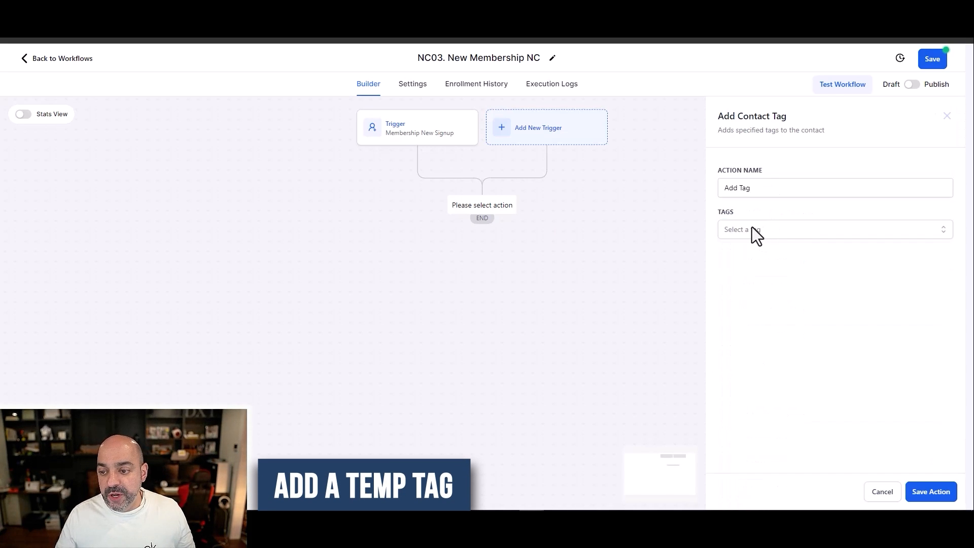
click(752, 227)
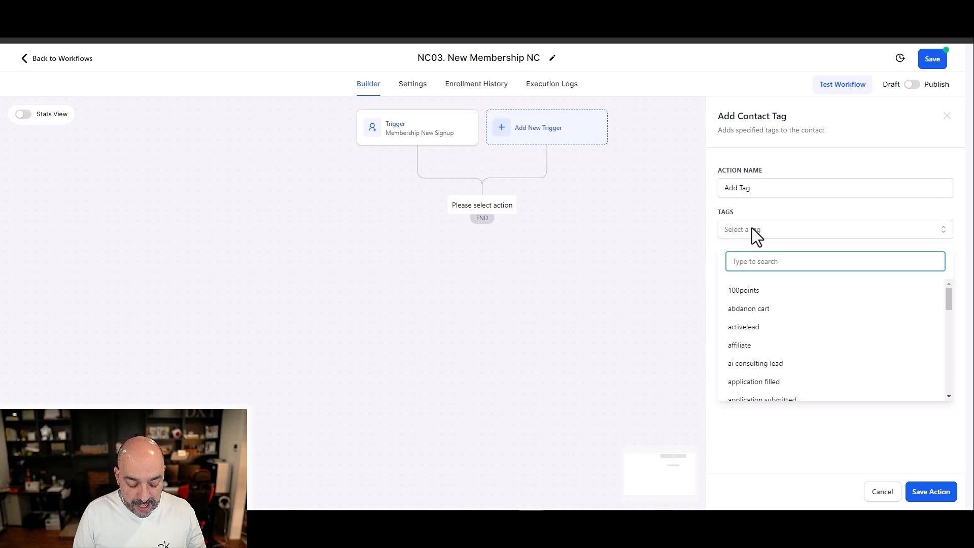
text(New Member Temp Tag)
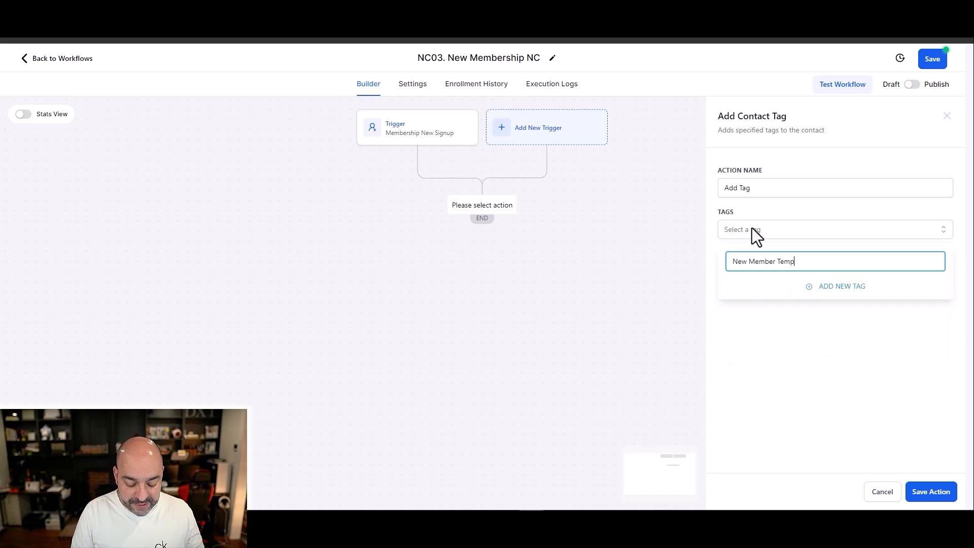
click(825, 286)
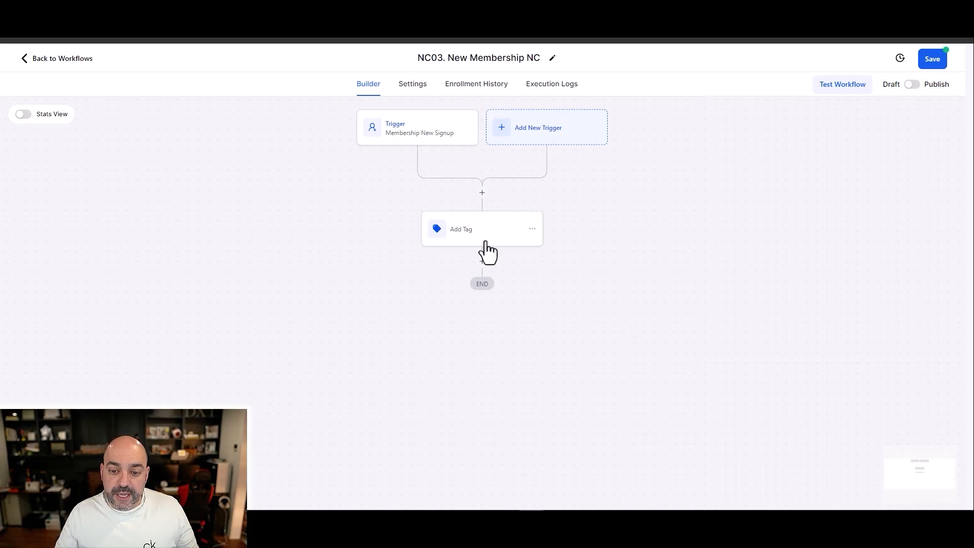
Step: Rename the tag action "Add Tag - Temp tag" and save it
click(485, 241)
click(777, 188)
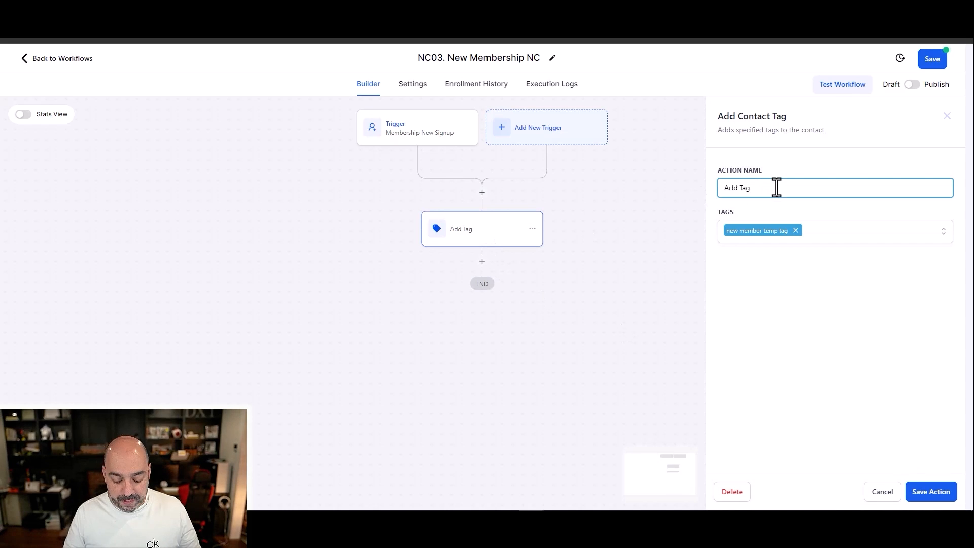
text(- Temp tag)
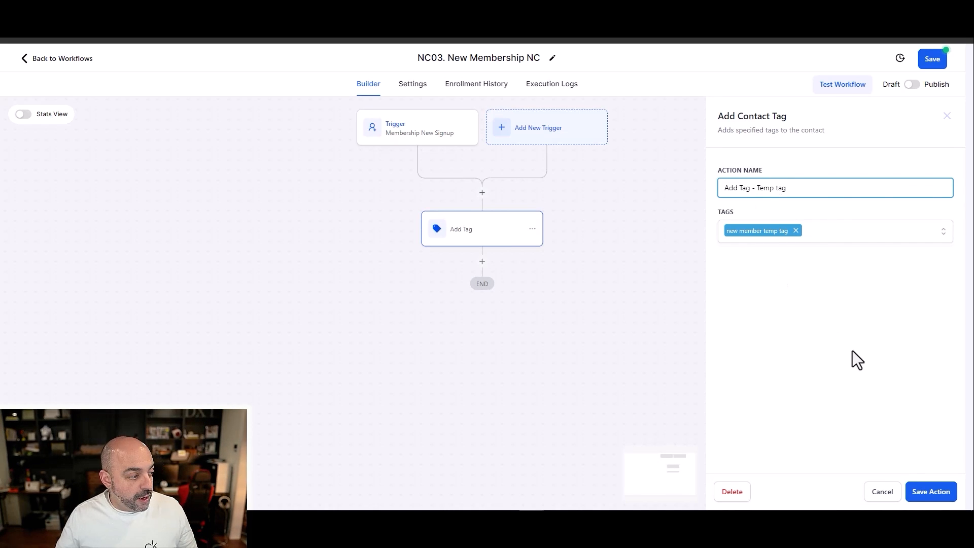
click(942, 488)
Step: Add a Wait action with a time delay of 3 minutes after the tag action and save it
click(482, 263)
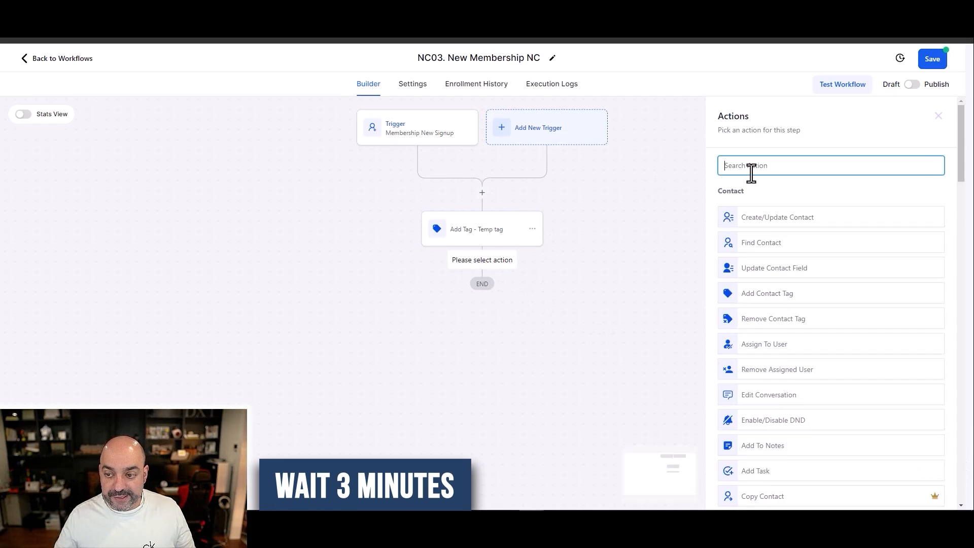
text(wait 3 mi)
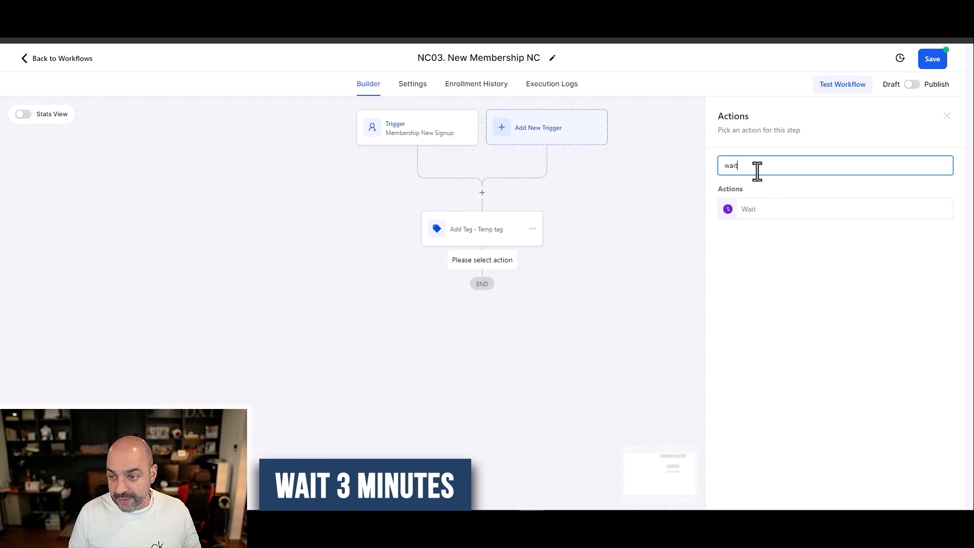
click(735, 208)
double_click(549, 274)
text(3)
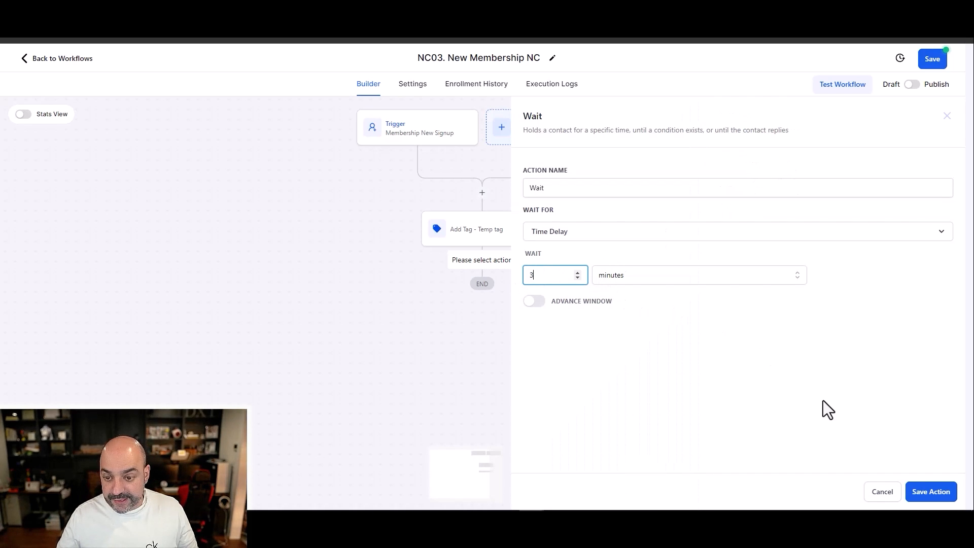
click(931, 491)
Step: Add a Send Email action after the wait and paste the copied welcome text with the login details as its message
click(481, 327)
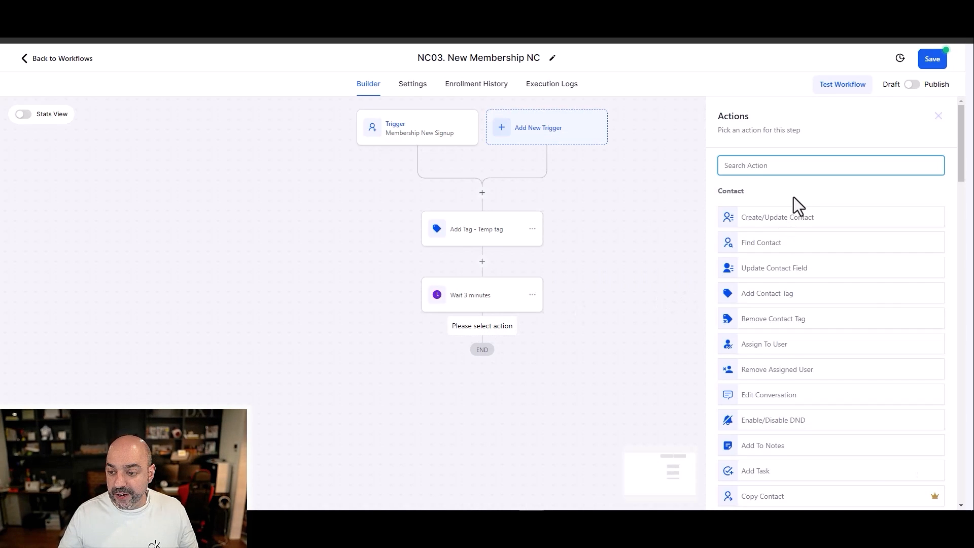
scroll(800, 282, down, 6)
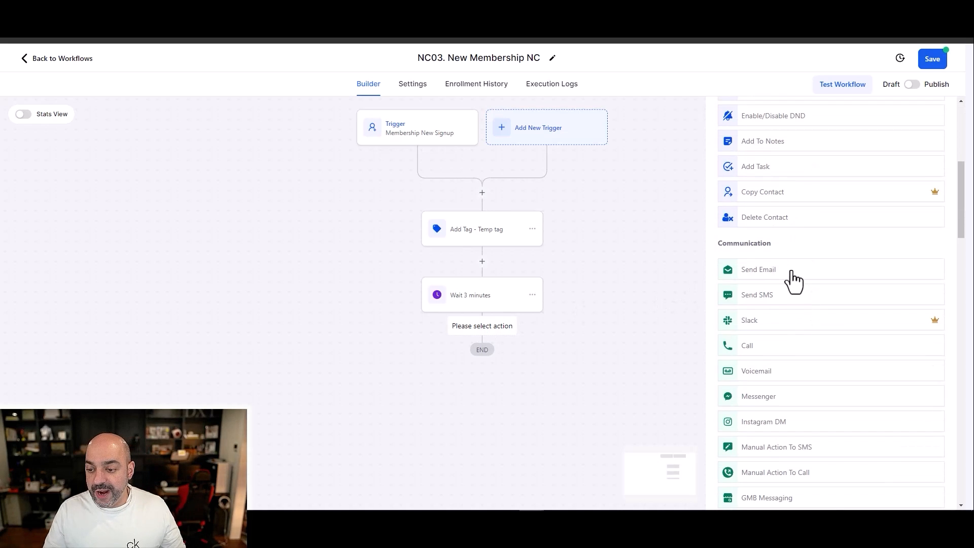
click(793, 272)
scroll(786, 284, down, 3)
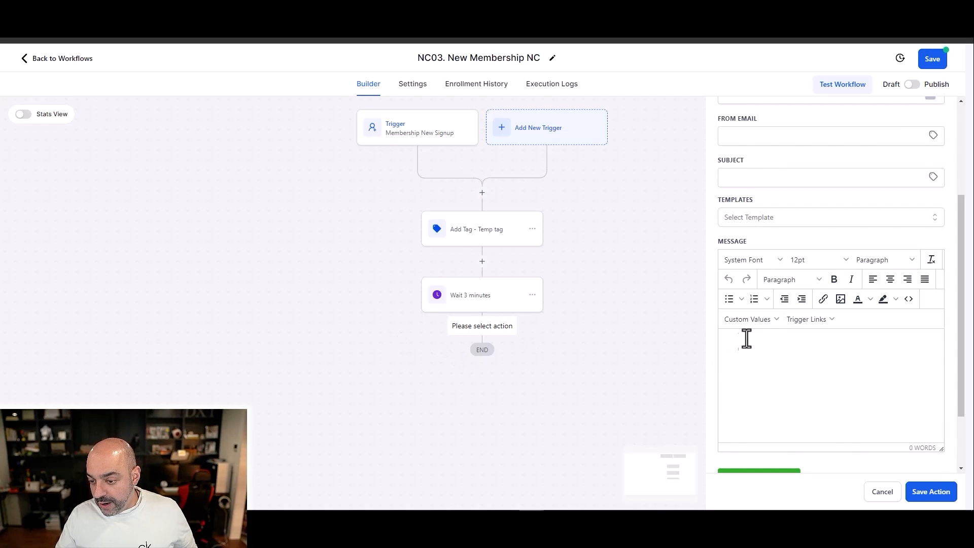
key(ctrl+v)
scroll(808, 370, up, 10)
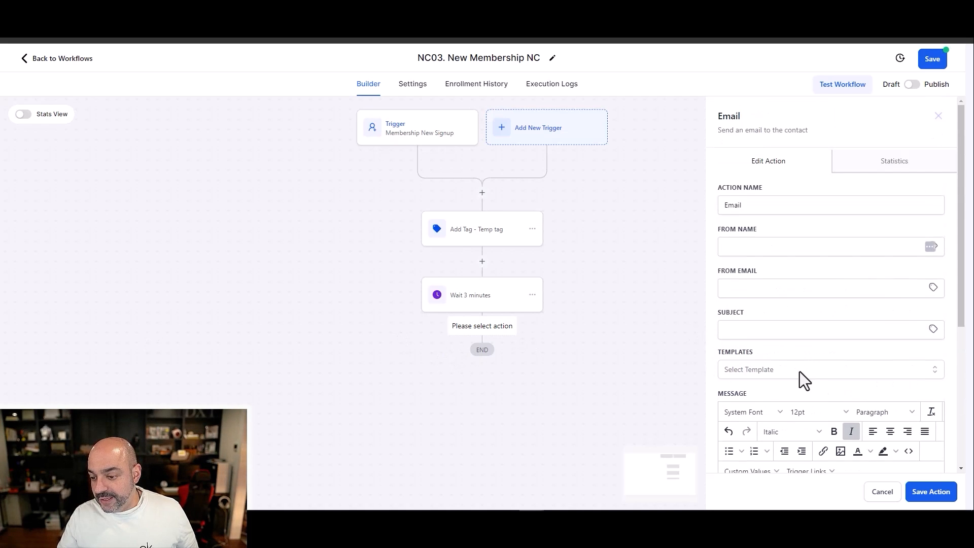
scroll(804, 381, down, 5)
scroll(802, 347, up, 2)
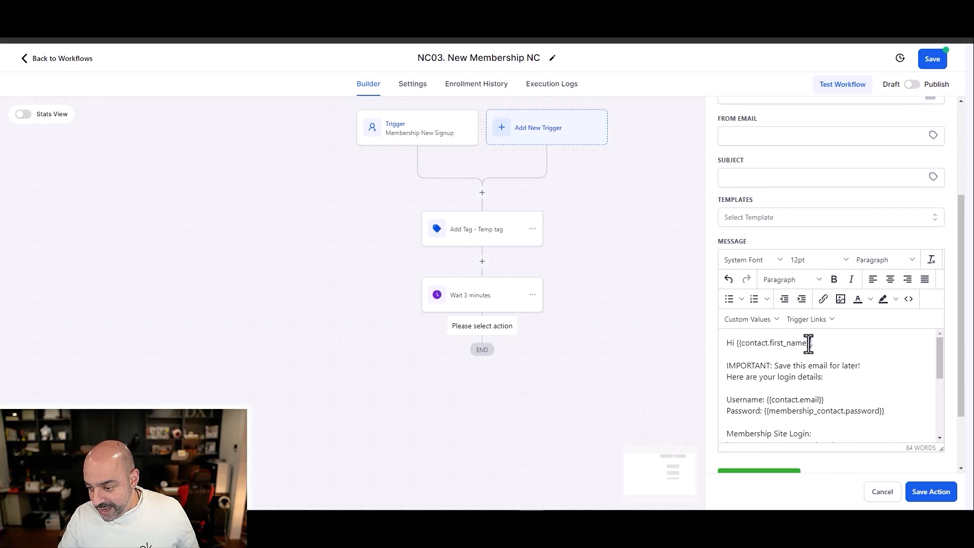
Step: Examine the first name, username and password placeholders in the email message and the available Contact custom values
drag(811, 343, 736, 344)
click(740, 320)
mouse_move(748, 343)
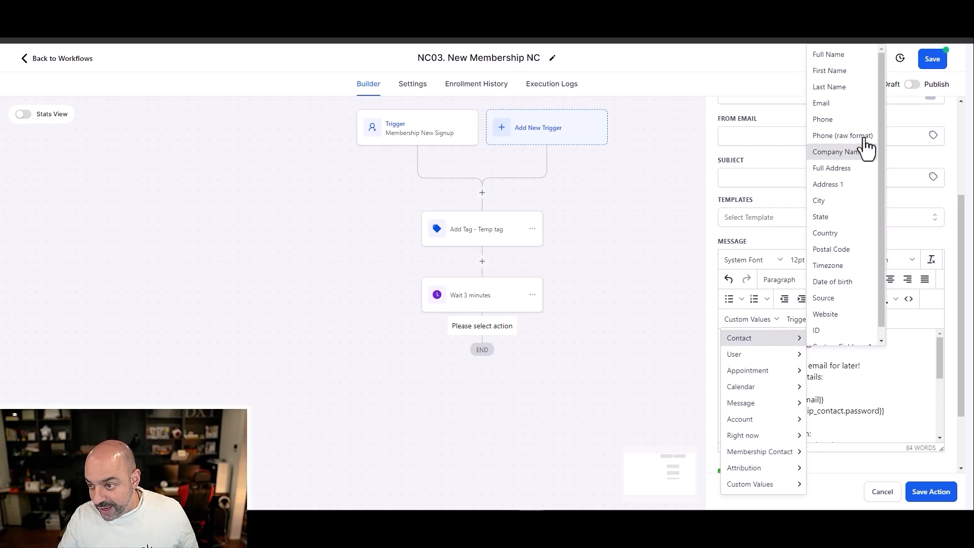
click(901, 355)
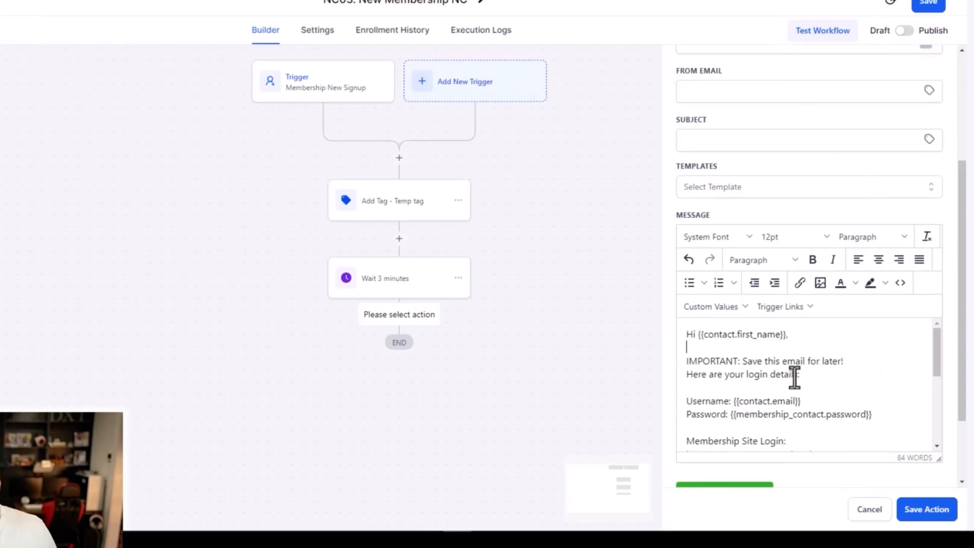
scroll(732, 386, down, 2)
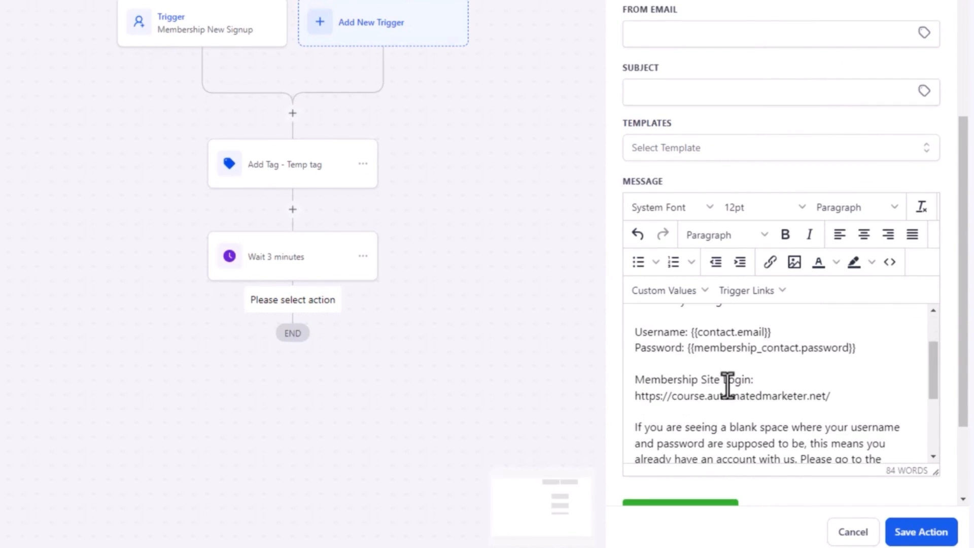
drag(772, 332, 629, 349)
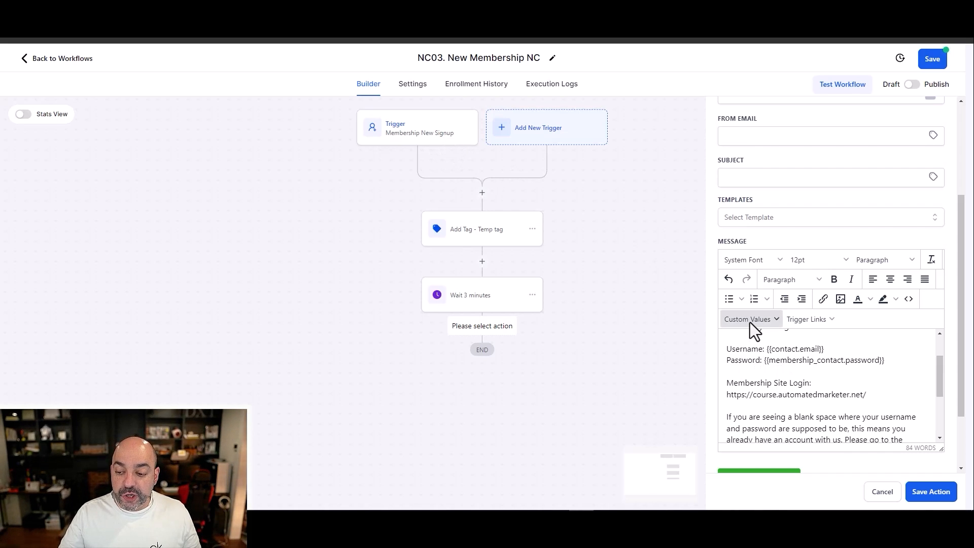
drag(887, 361, 763, 360)
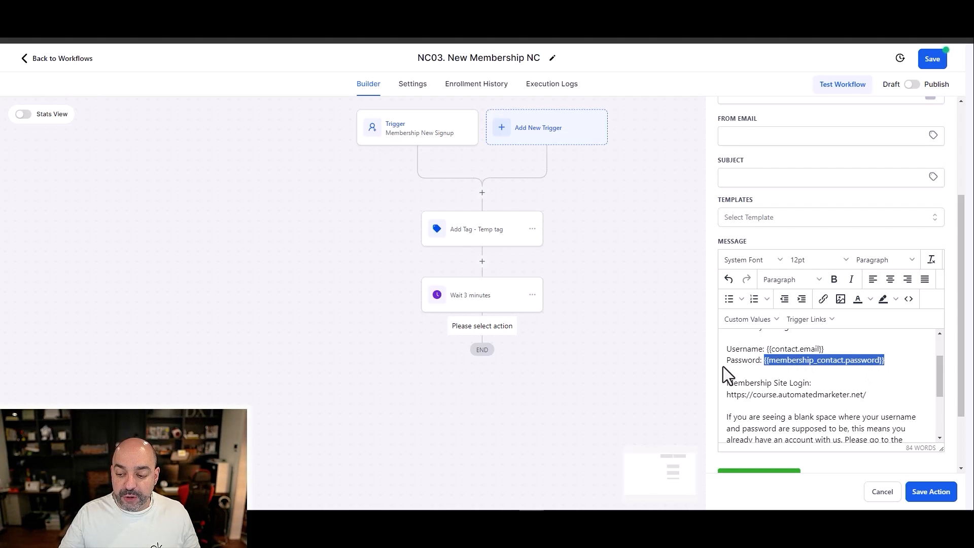
drag(823, 349, 764, 348)
click(757, 323)
mouse_move(758, 340)
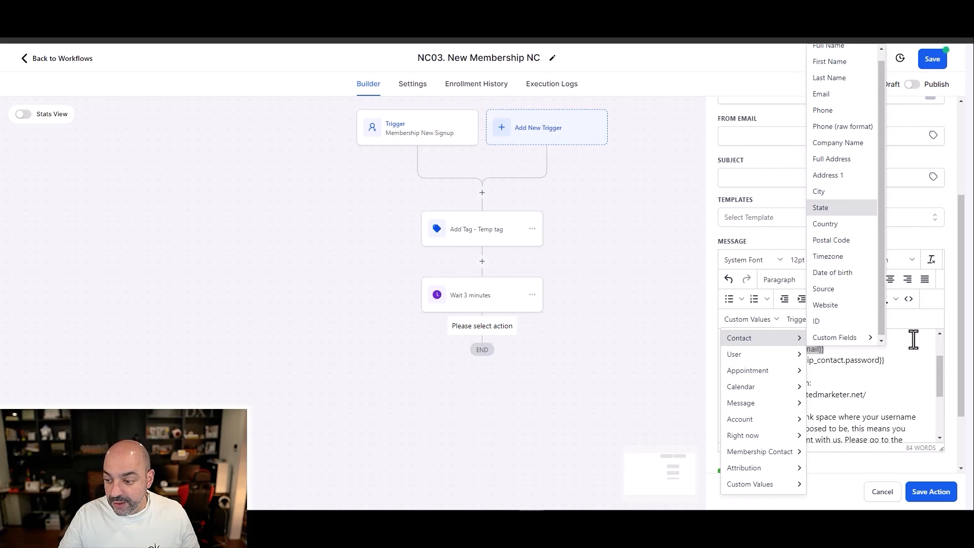
click(912, 338)
Step: Try replacing the "Password:" label with the Membership Contact Password custom value, and undo the replacement
drag(761, 361, 727, 364)
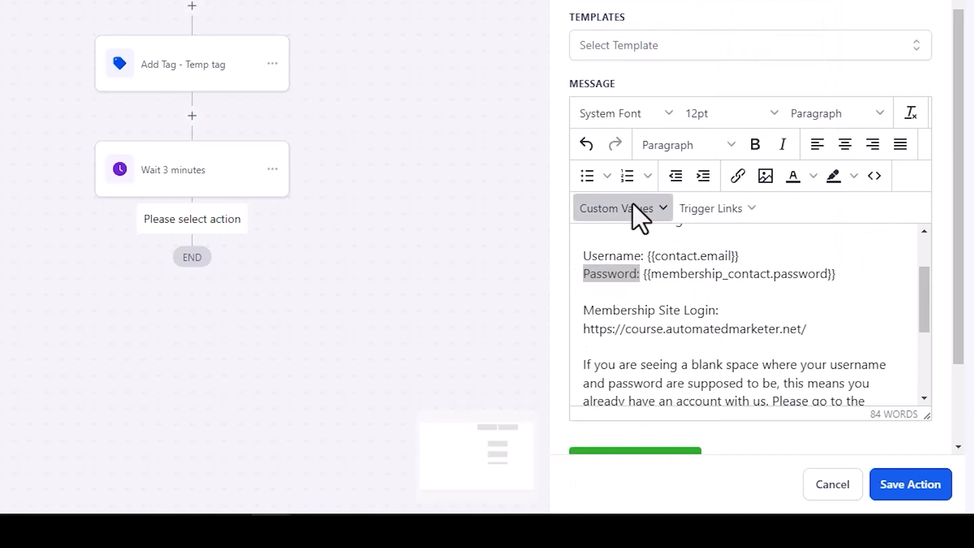
click(755, 320)
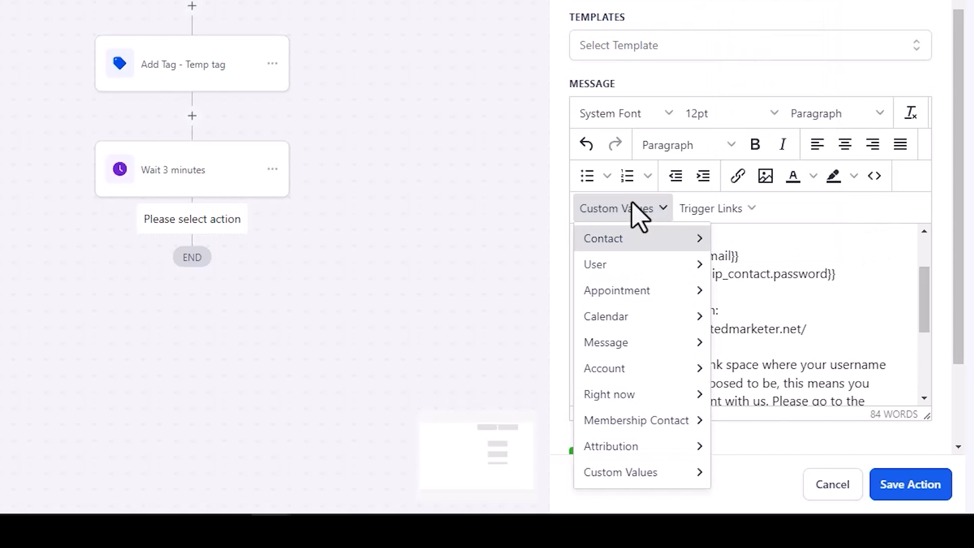
mouse_move(666, 421)
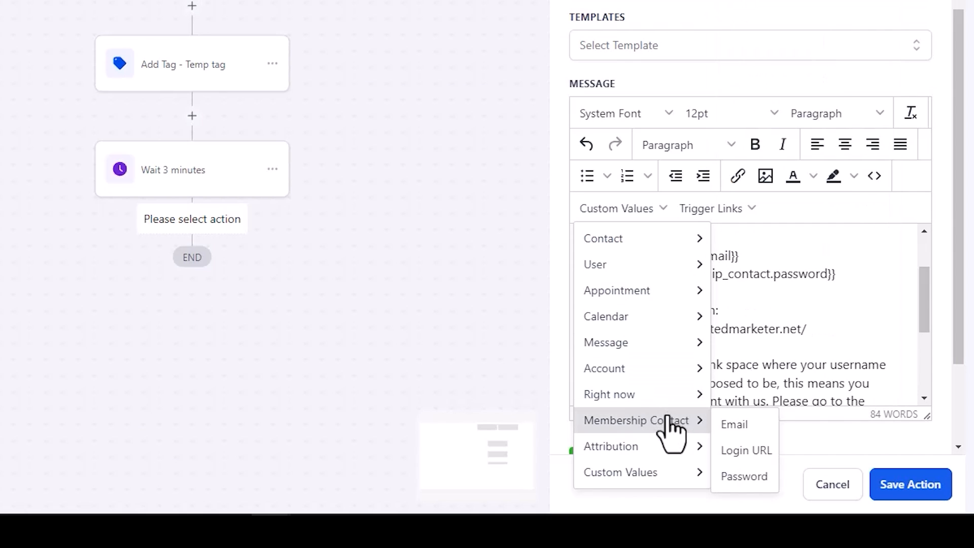
click(743, 479)
drag(778, 293, 607, 292)
key(ctrl+z)
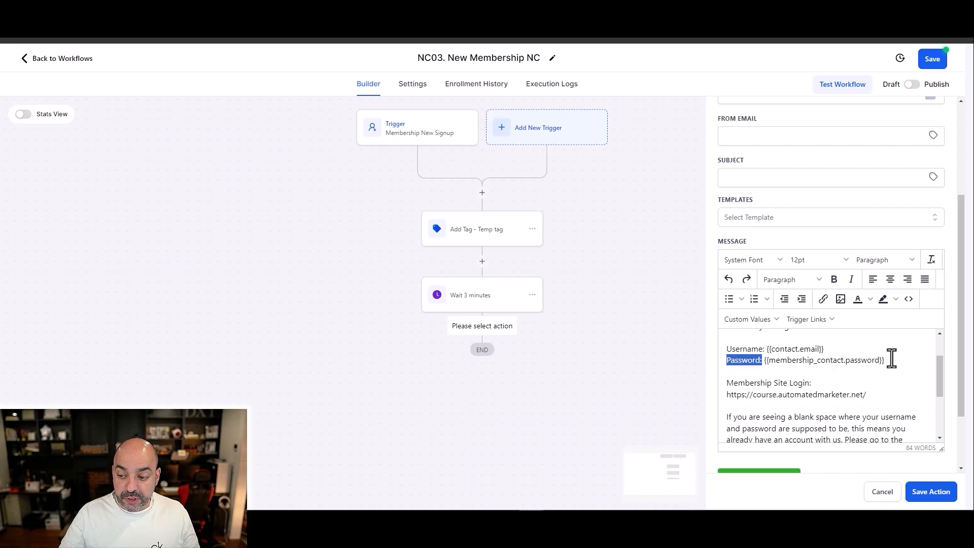
Step: Examine the password placeholder against the Membership Contact custom values, then the login URL, existing-account note and signature in the email message
drag(837, 275, 641, 277)
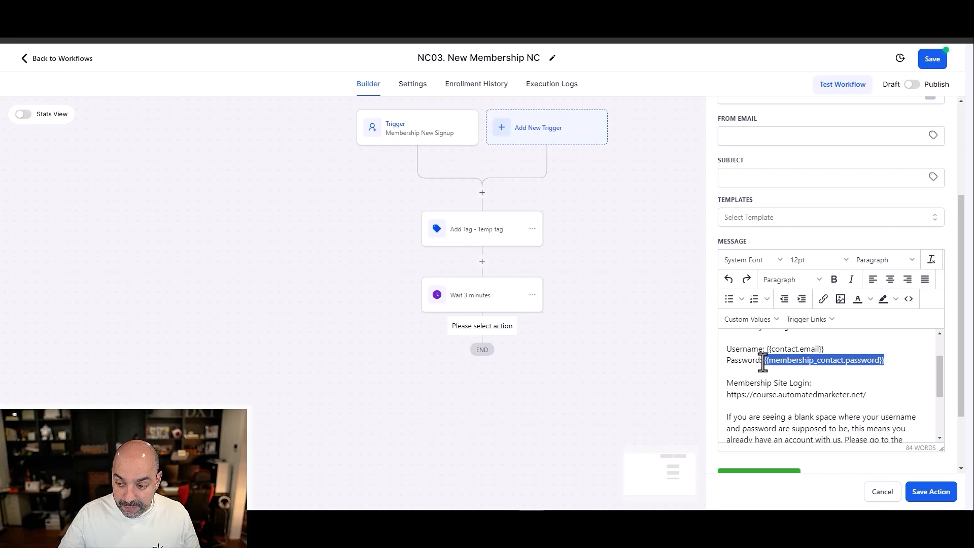
click(743, 317)
mouse_move(760, 394)
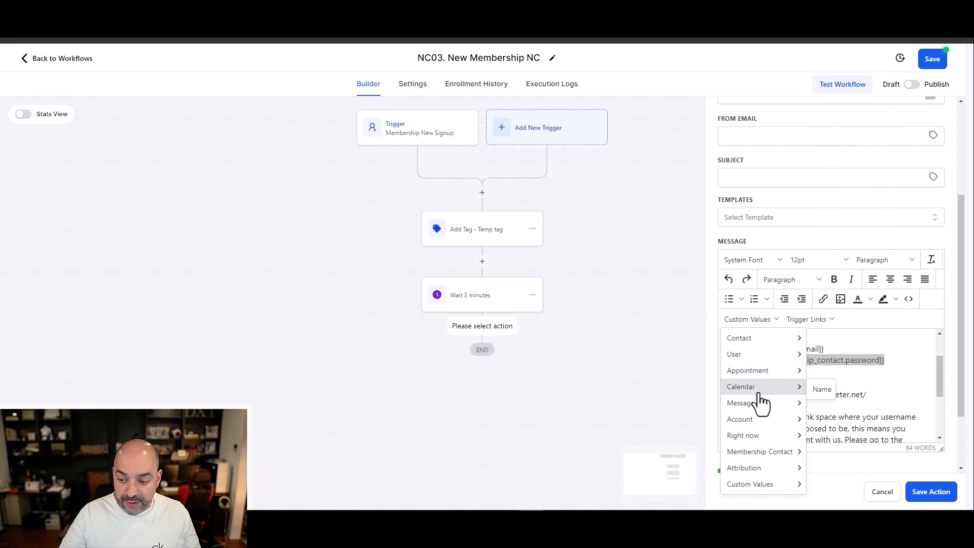
mouse_move(765, 452)
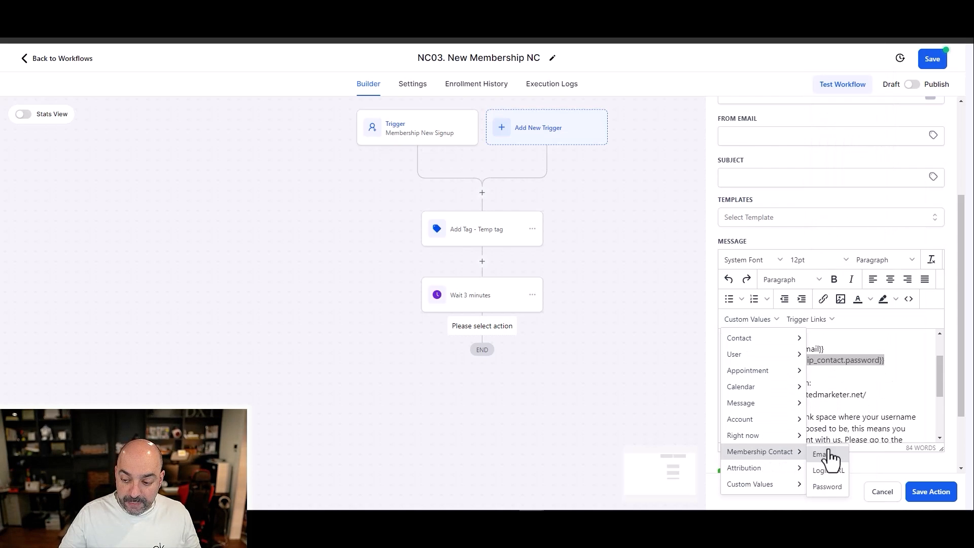
click(911, 383)
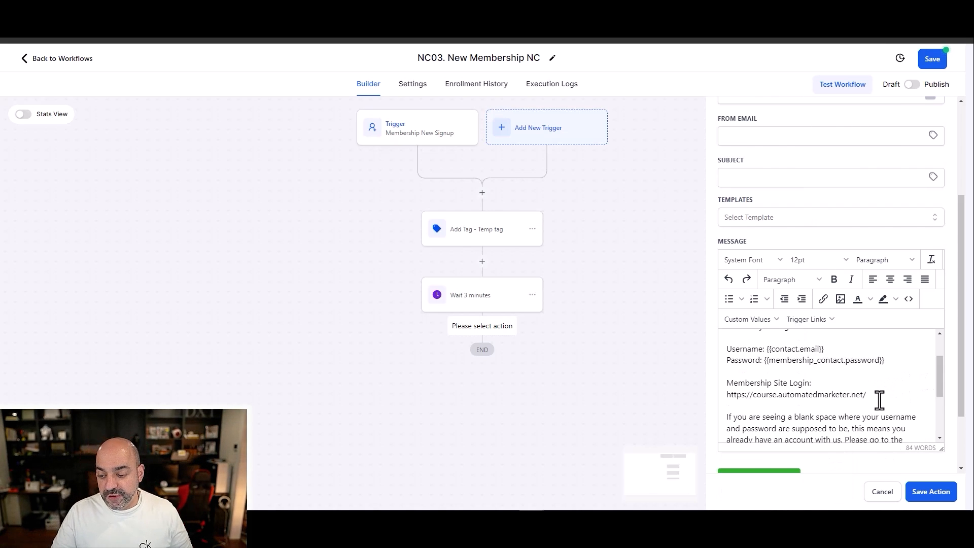
drag(868, 395, 726, 395)
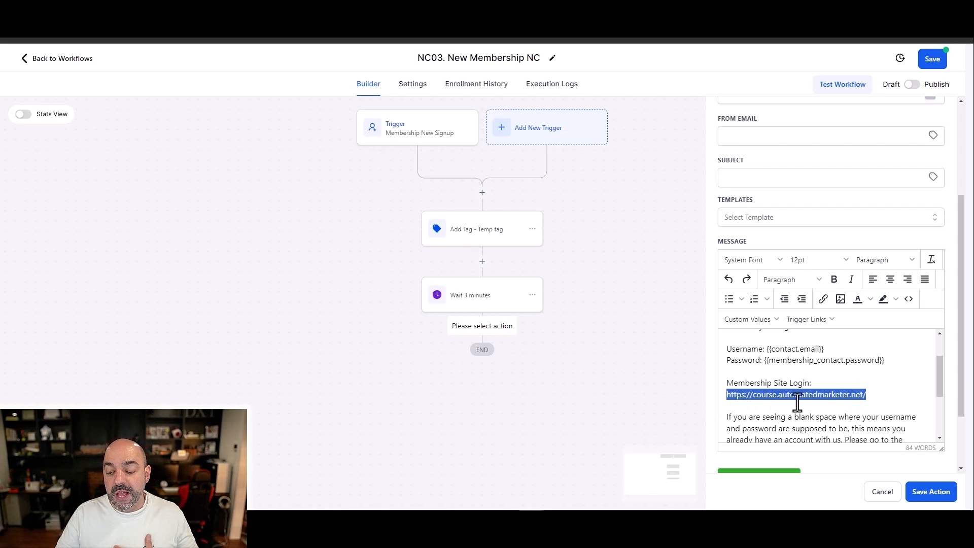
scroll(813, 399, down, 4)
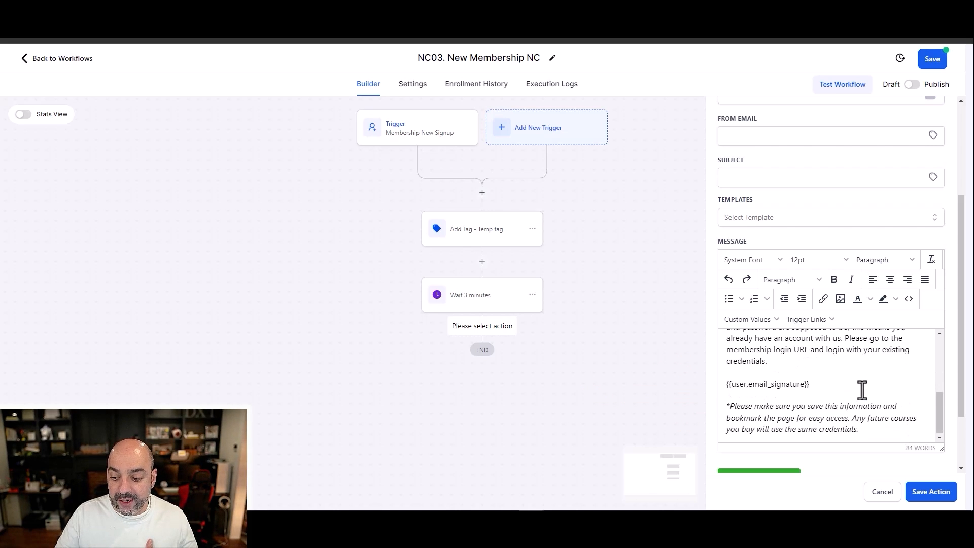
scroll(861, 391, up, 2)
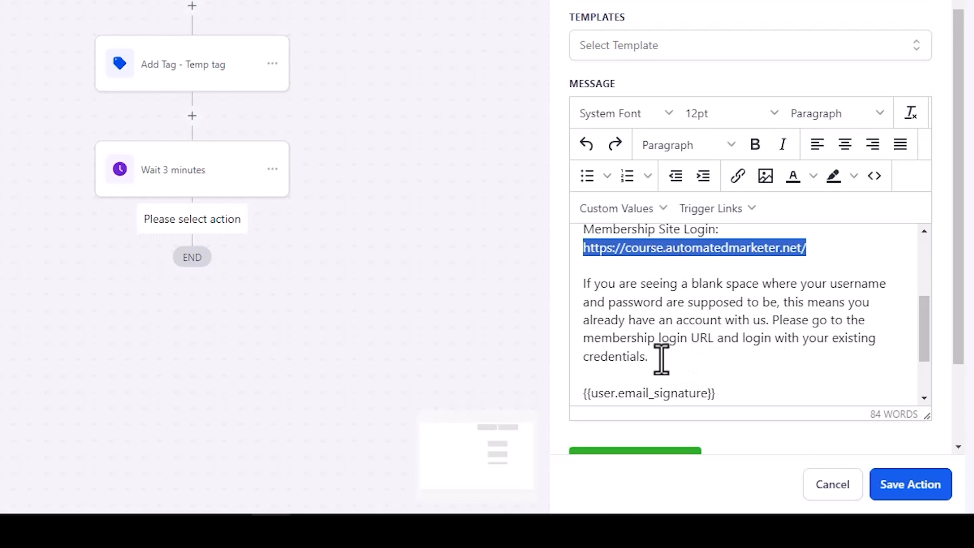
scroll(661, 354, down, 2)
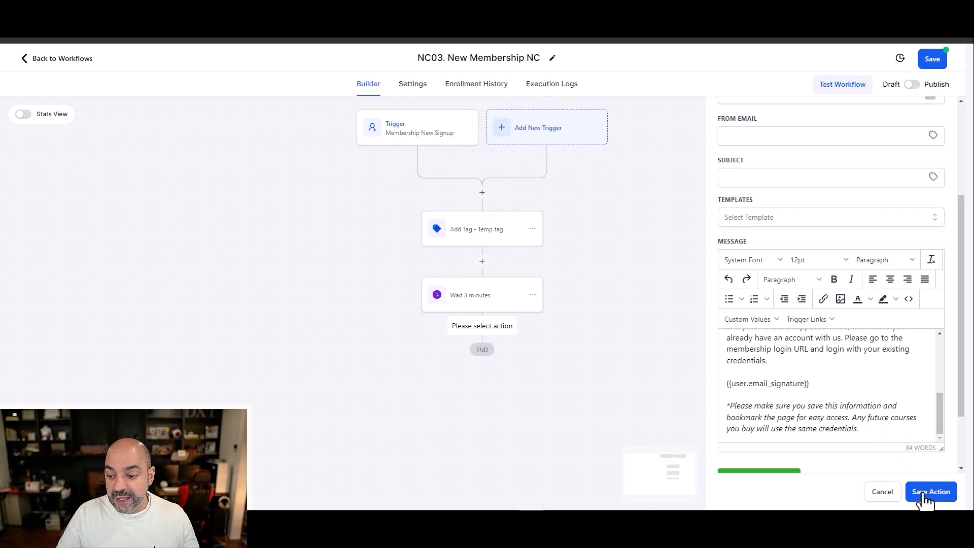
Step: Set the email subject to "Here is your LoginCreditals", name the action "Email LoginInfo" and save it
click(800, 177)
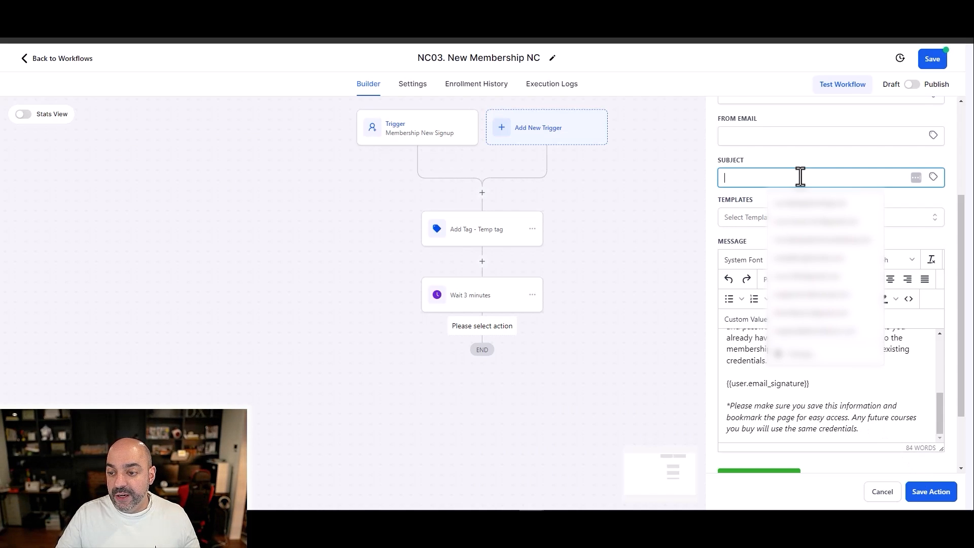
text(Here is your LoginCreditals)
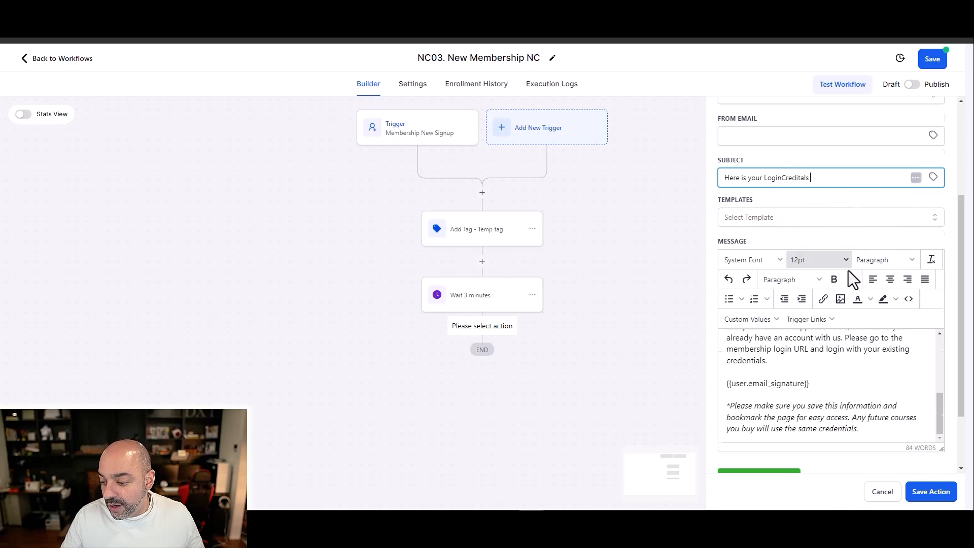
scroll(848, 270, up, 3)
click(790, 203)
text(Lo)
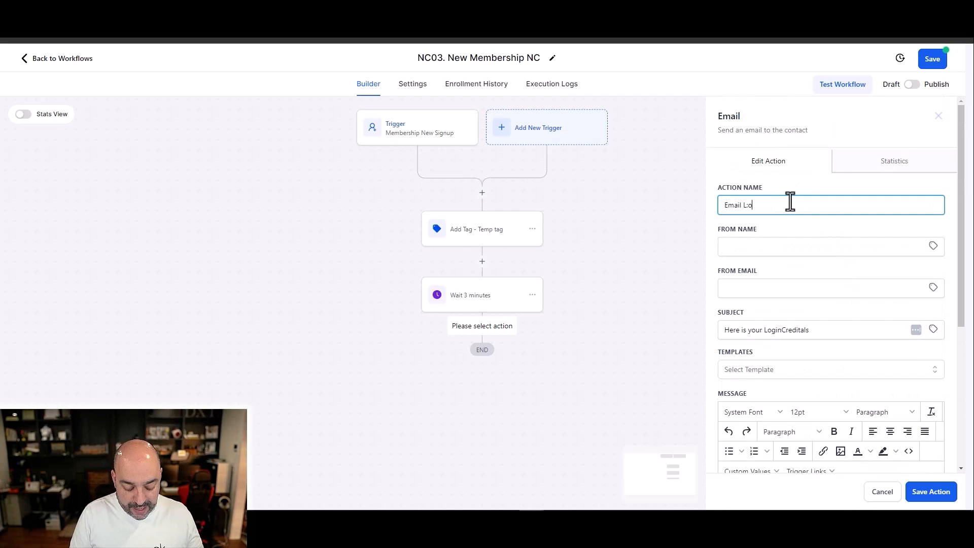
text(ginInfo)
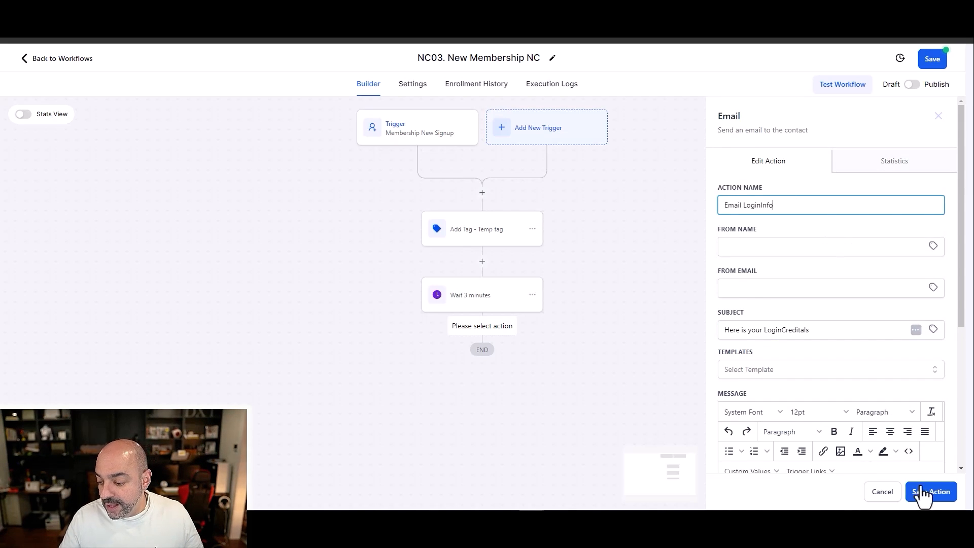
click(922, 492)
Step: Add a Send SMS action after the login email and paste the copied welcome text as its message
scroll(669, 348, down, 3)
click(482, 317)
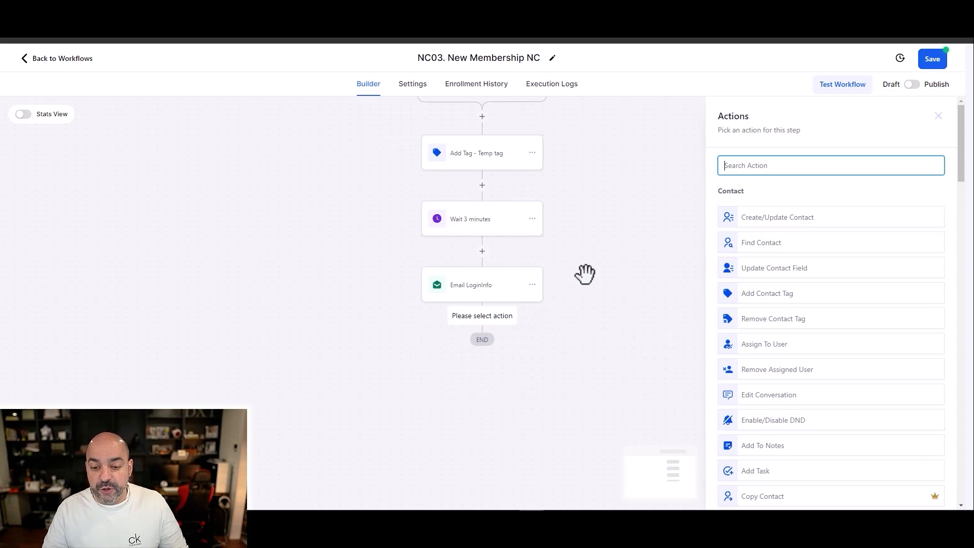
text(sms)
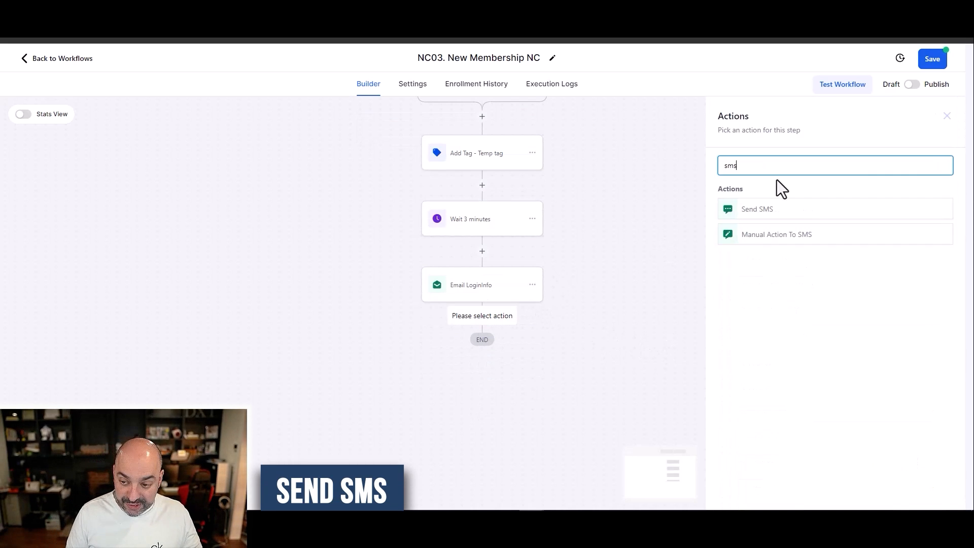
click(788, 209)
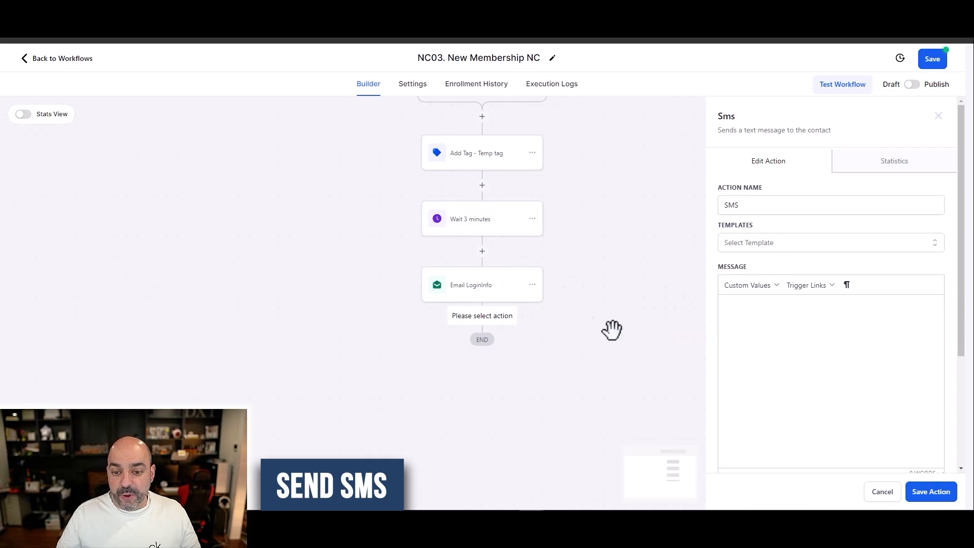
key(ctrl+v)
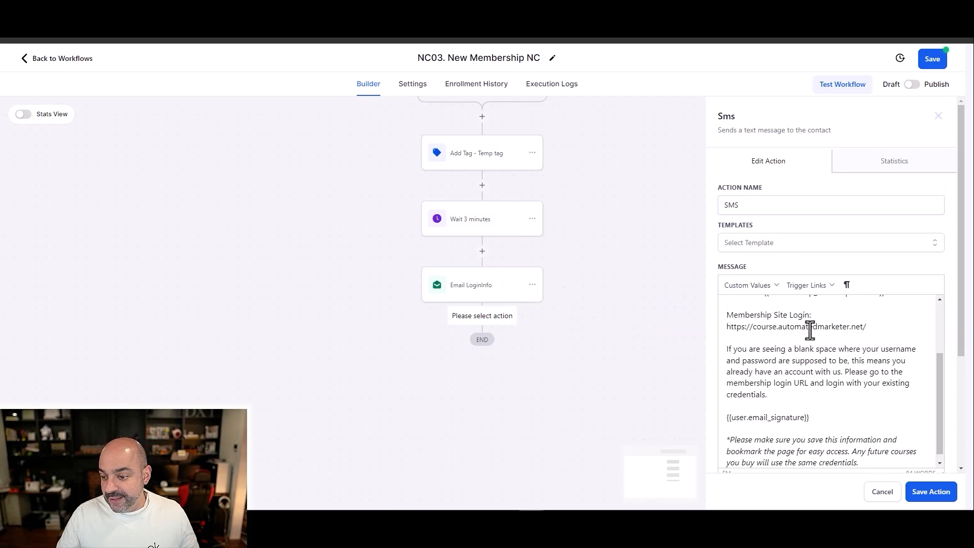
scroll(811, 350, up, 3)
scroll(844, 413, down, 2)
scroll(845, 414, down, 2)
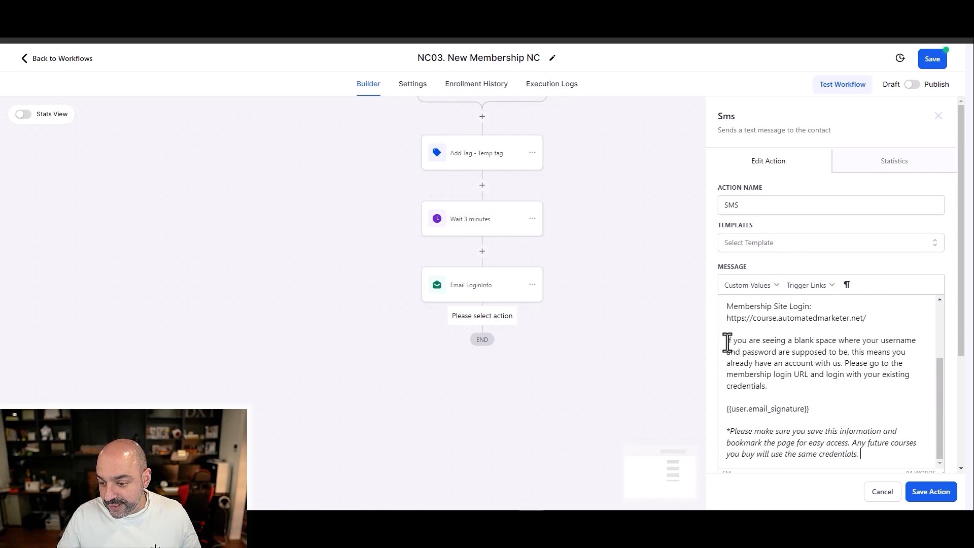
Step: Delete the signature, the closing save-this-information note and the "IMPORTANT" and login details intro lines from the SMS message
drag(727, 410, 874, 479)
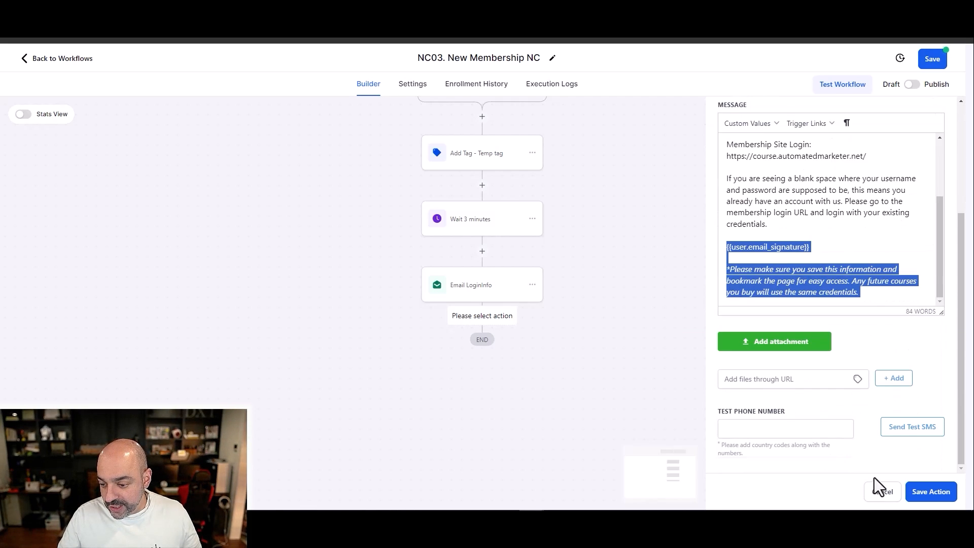
key(BackSpace)
scroll(848, 342, up, 8)
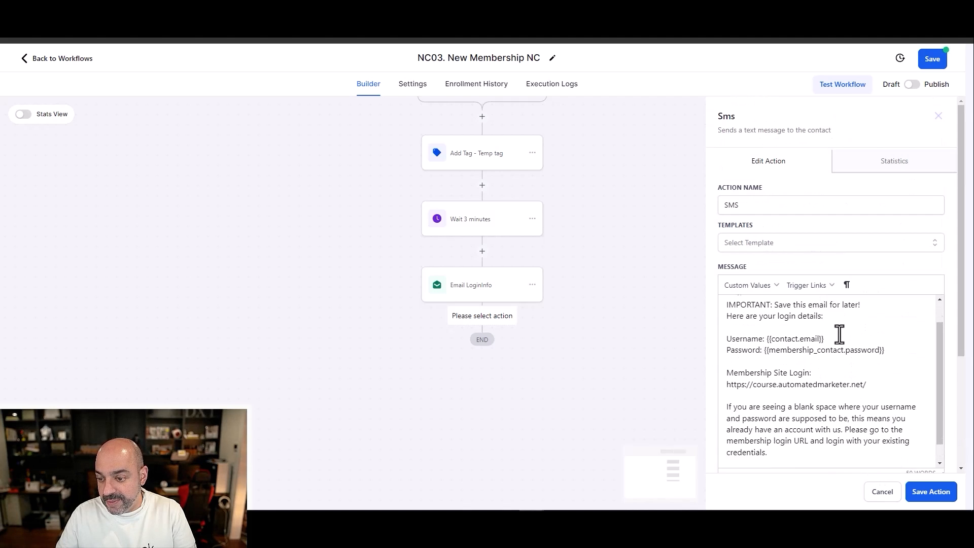
drag(840, 343, 713, 333)
key(BackSpace)
key(BackSpace)
key(BackSpace)
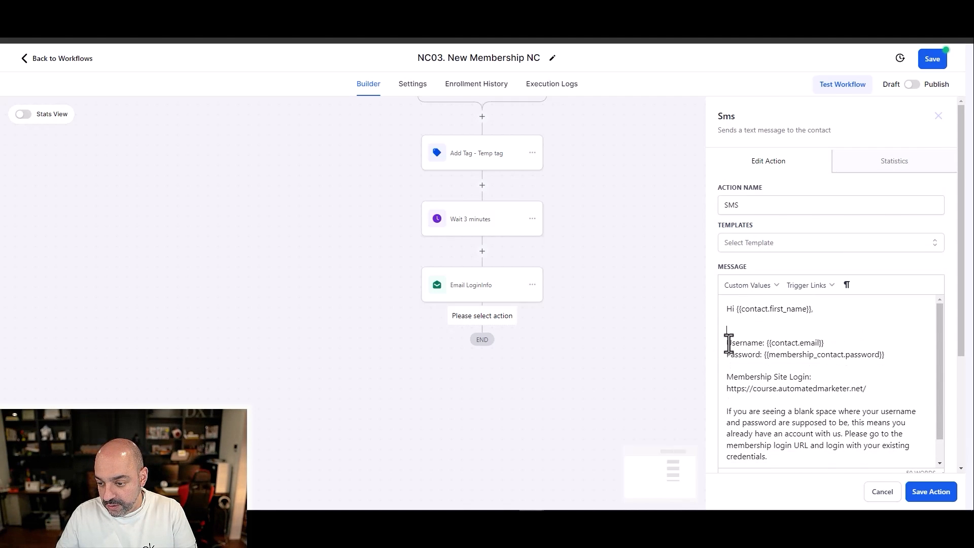
Step: Remove the blank lines between the greeting, credentials, site login and existing-account text in the SMS, and save the action
click(729, 355)
key(BackSpace)
click(729, 321)
key(BackSpace)
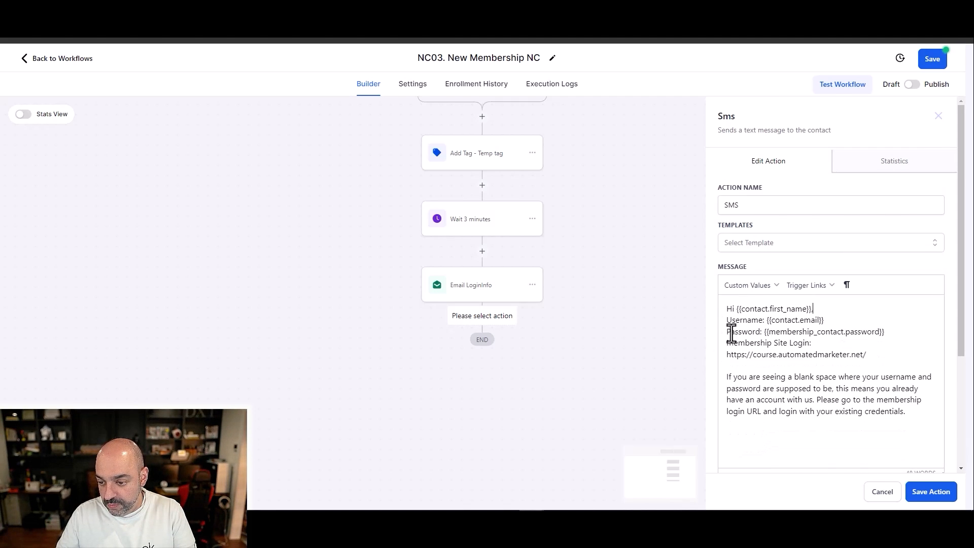
click(733, 365)
key(BackSpace)
click(922, 495)
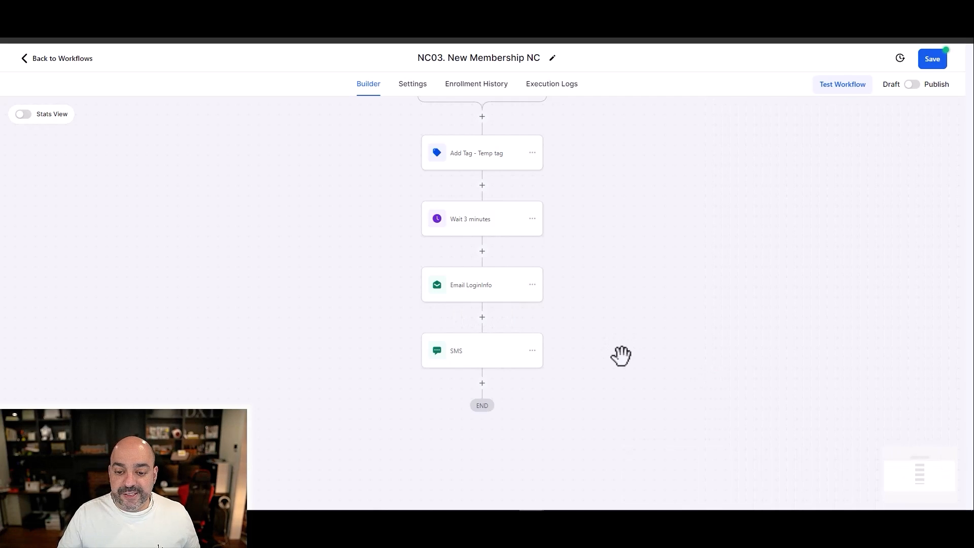
Step: Rename the SMS action to "SMS - Login Info" and save it
click(477, 352)
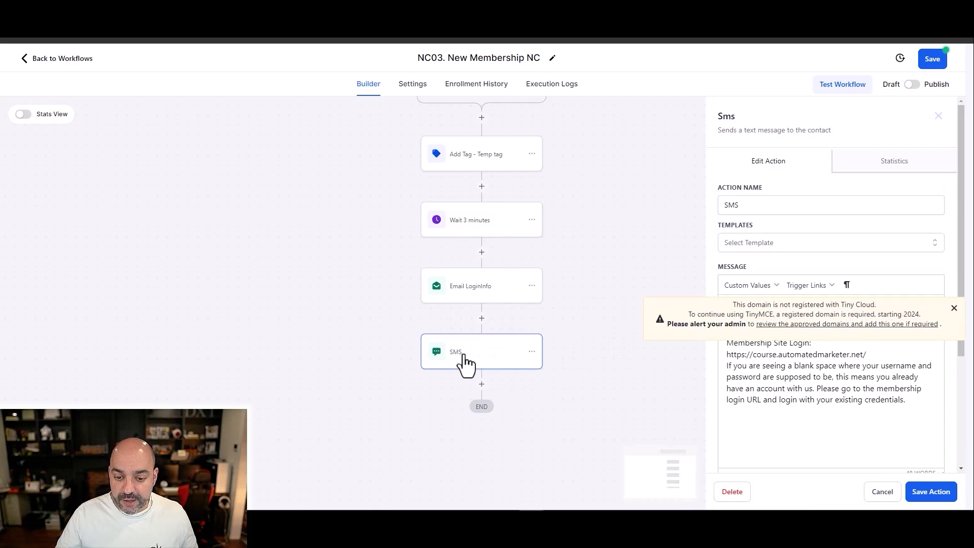
click(783, 205)
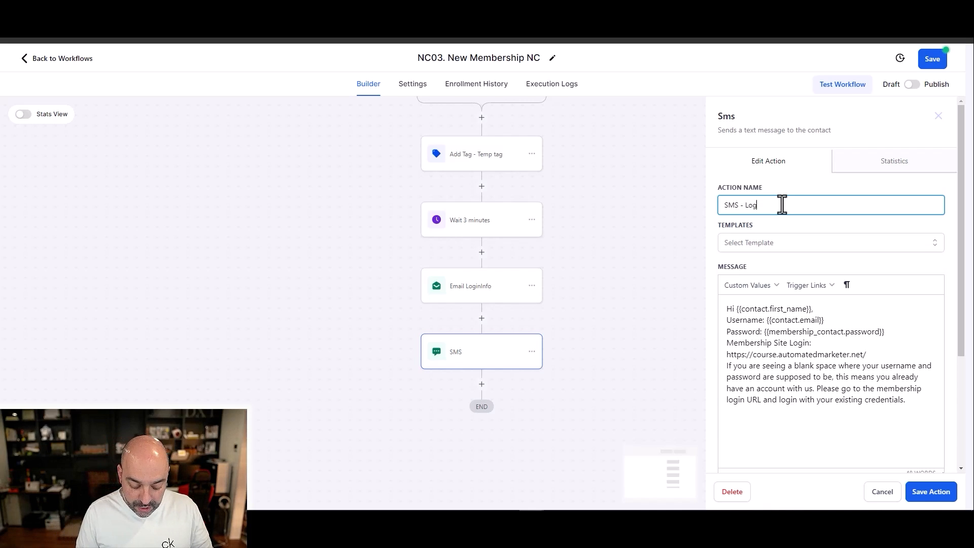
text(- Login Info)
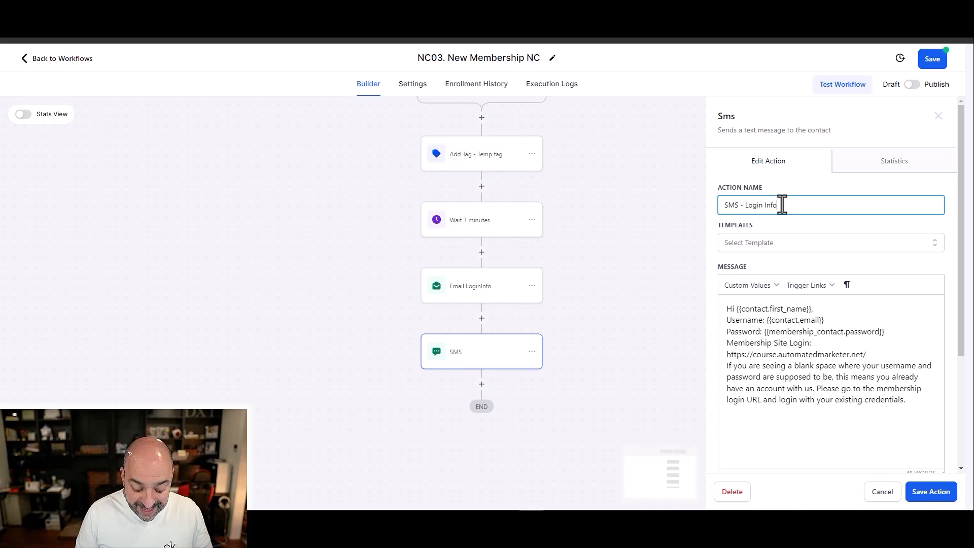
click(930, 491)
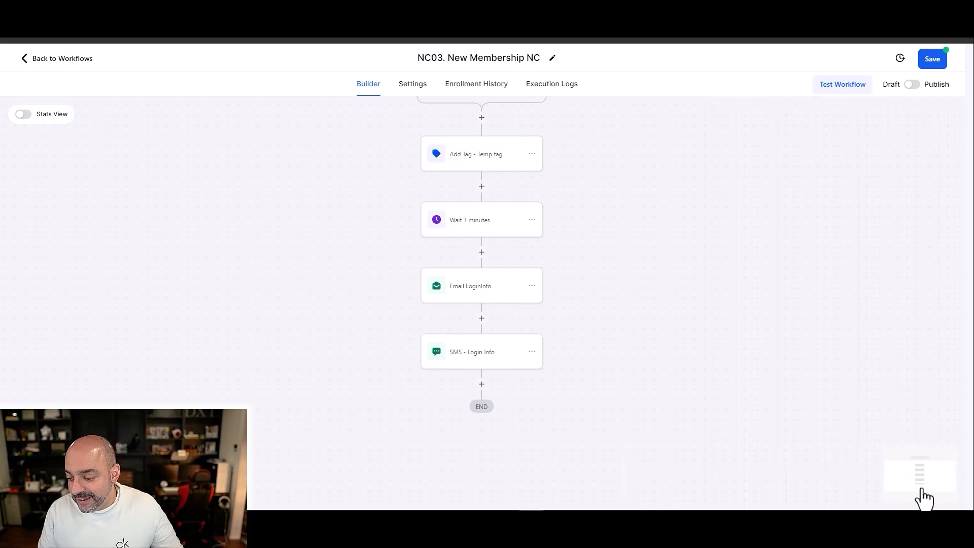
Step: Add an Add To Notes action after the SMS, paste the copied login details text as the note and save it
click(481, 386)
text(Note)
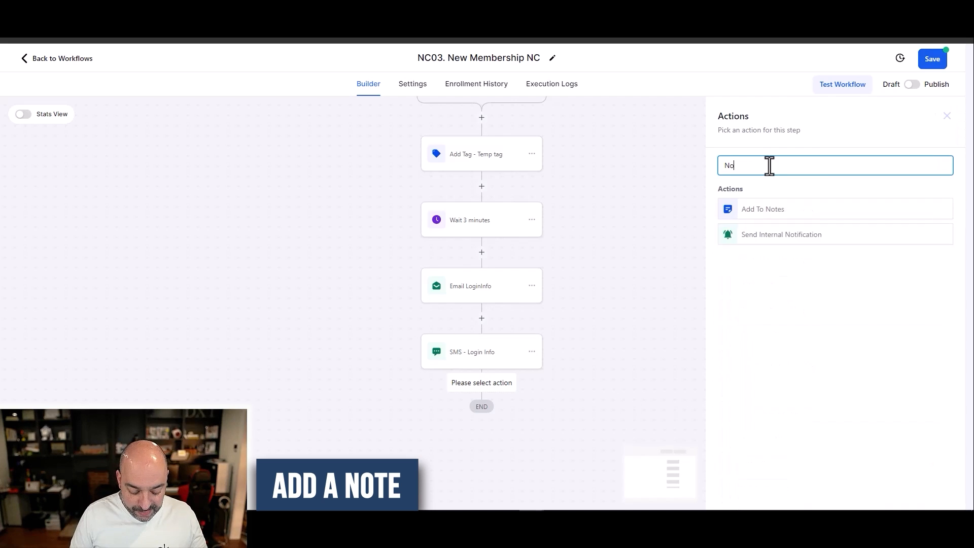
click(770, 215)
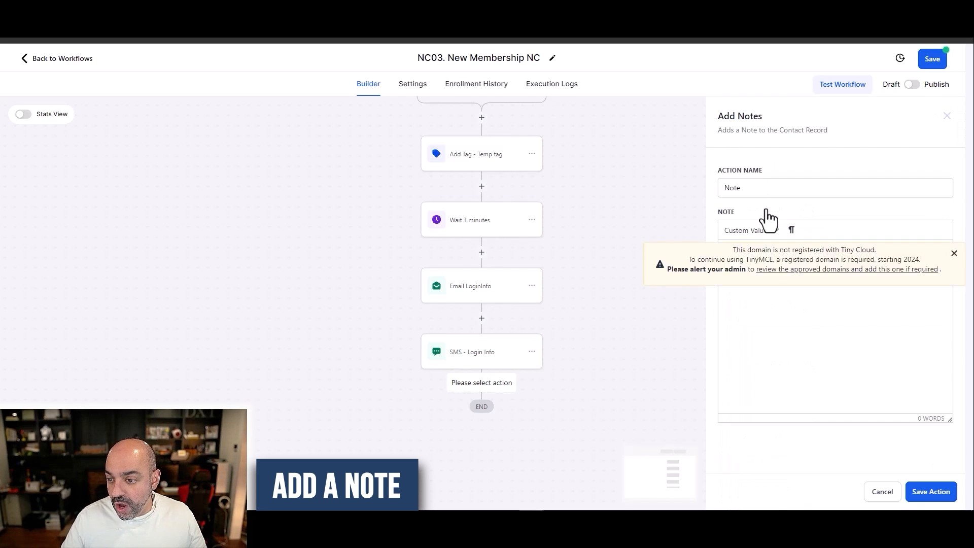
click(750, 263)
key(ctrl+v)
scroll(800, 284, up, 3)
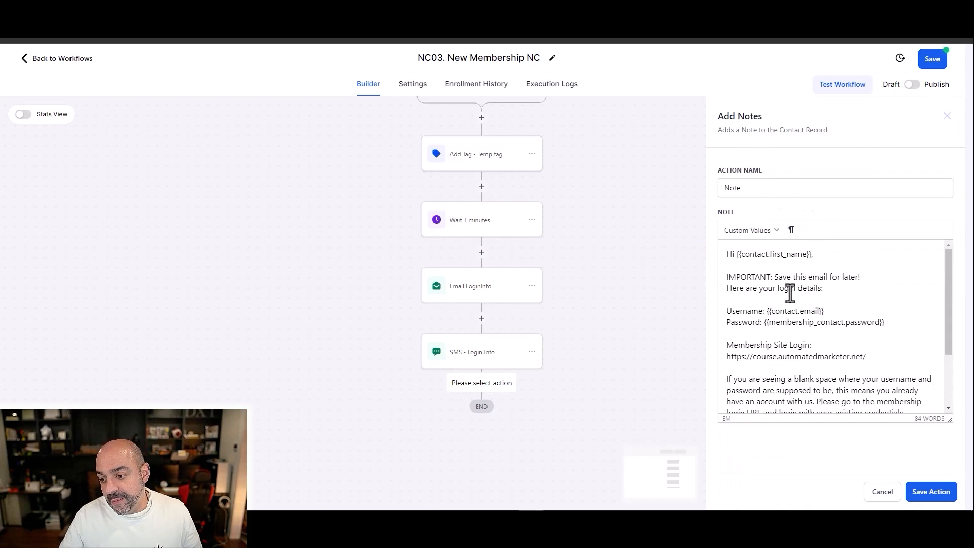
scroll(770, 289, down, 3)
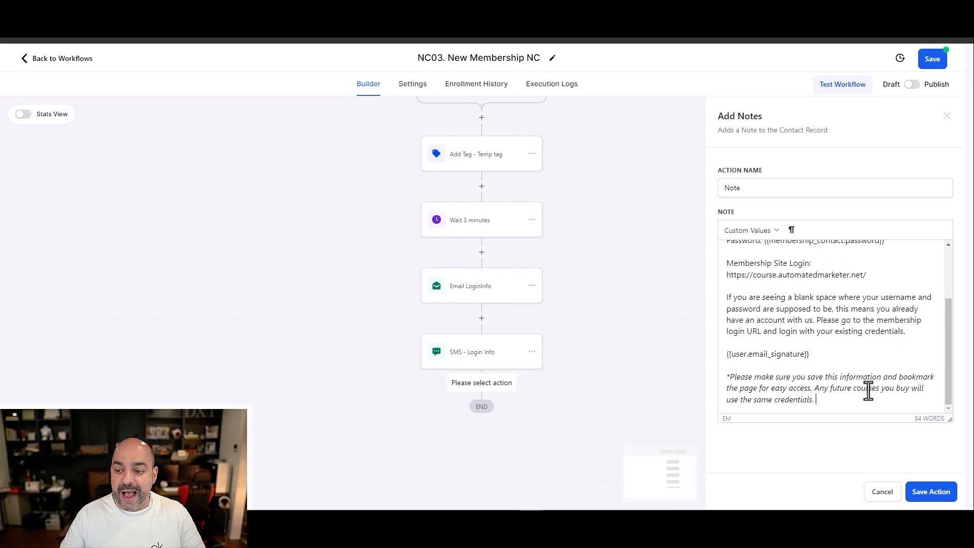
click(931, 491)
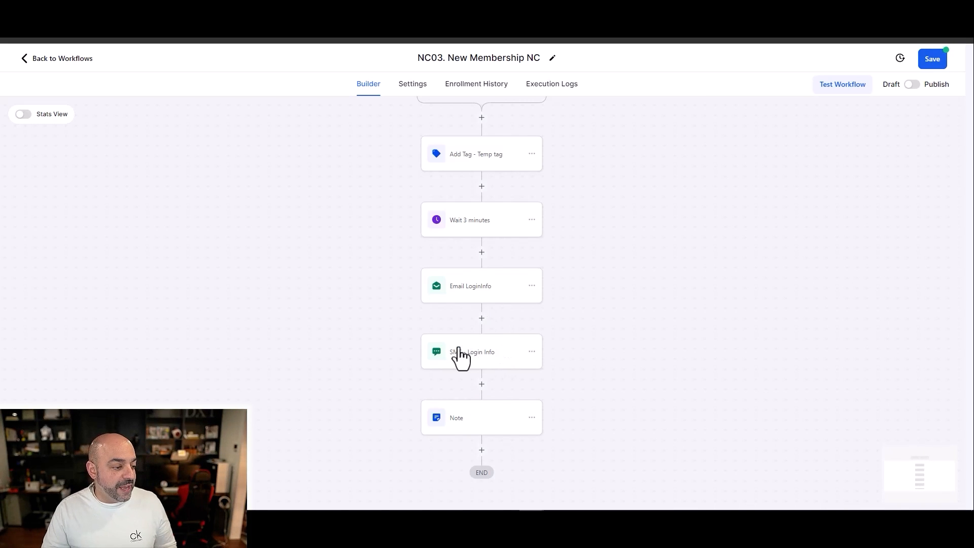
Step: Add a Remove Contact Tag action after the note, choose "new member temp tag" and save the action
scroll(512, 348, down, 3)
click(482, 350)
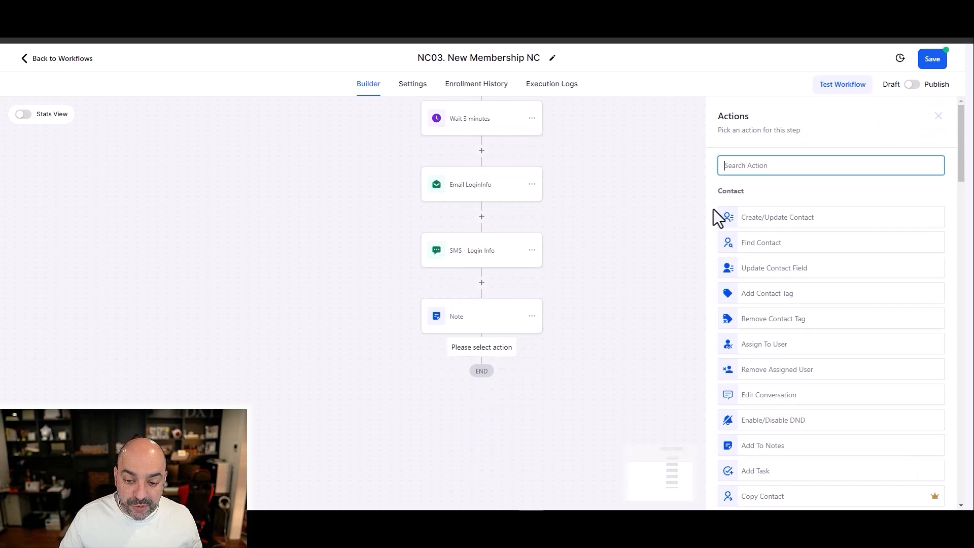
text(remove)
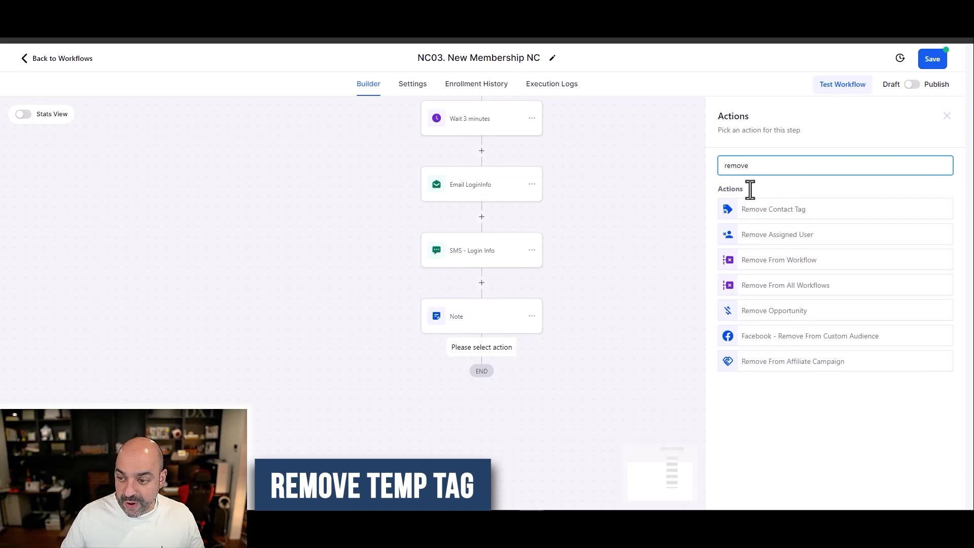
click(760, 209)
click(756, 227)
text(temp)
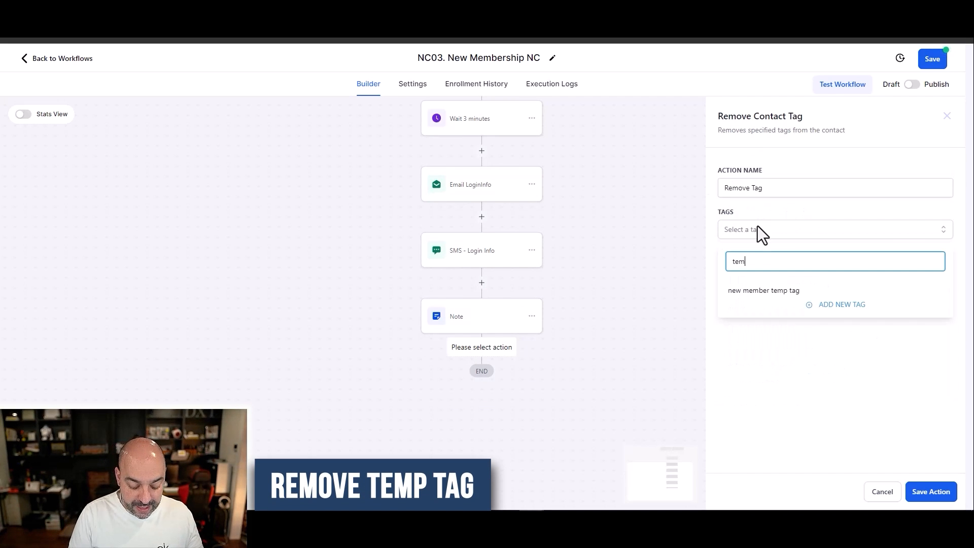
click(764, 291)
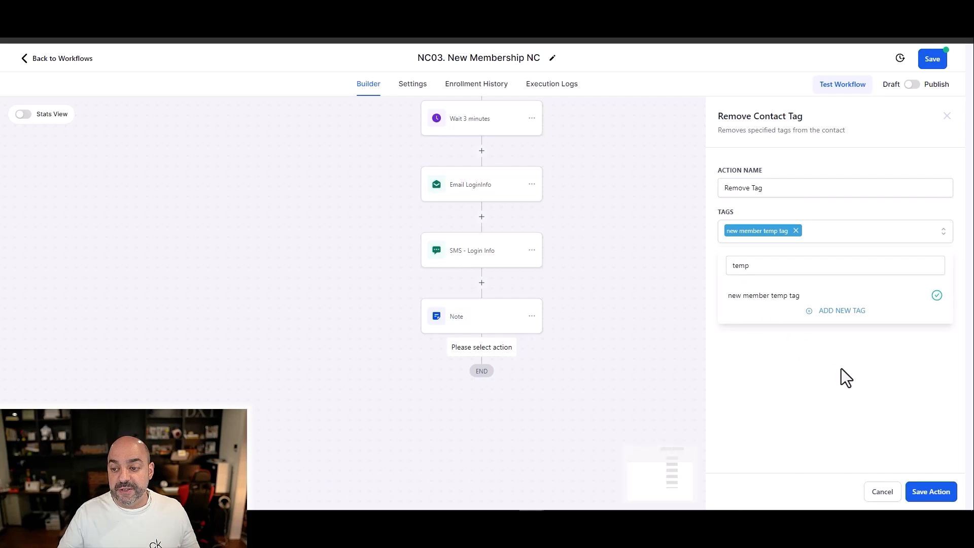
click(889, 369)
click(929, 493)
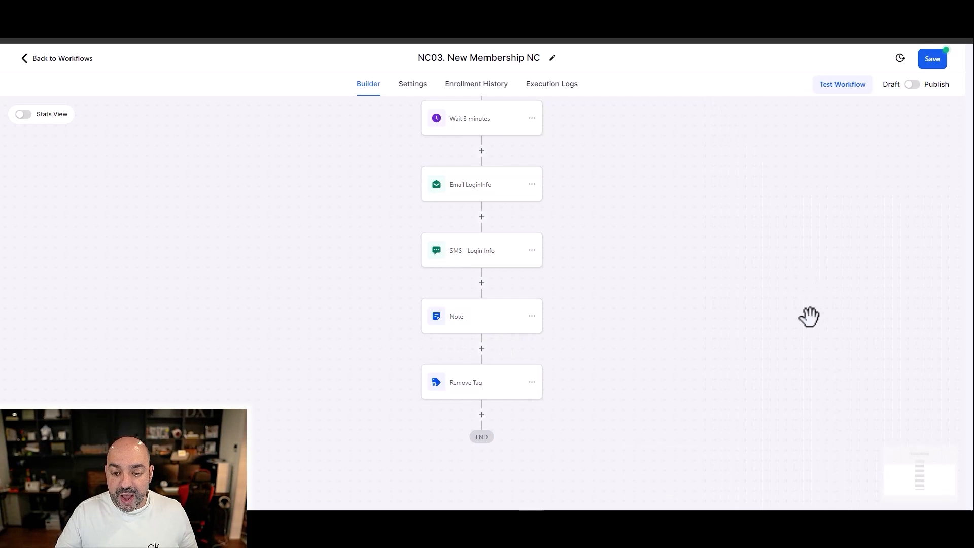
Step: Save the NC03 workflow, review its contact and communication settings, and save it again
click(933, 58)
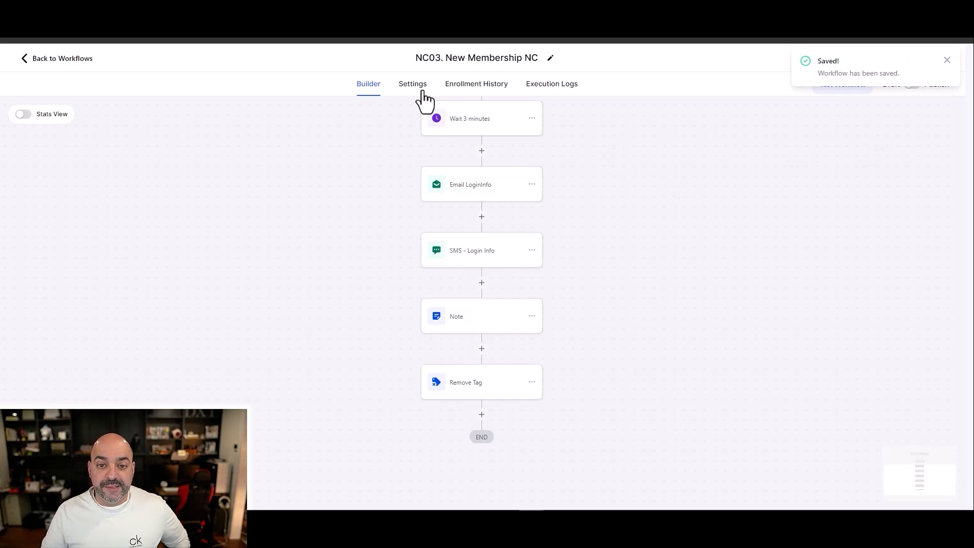
click(421, 90)
scroll(213, 355, down, 3)
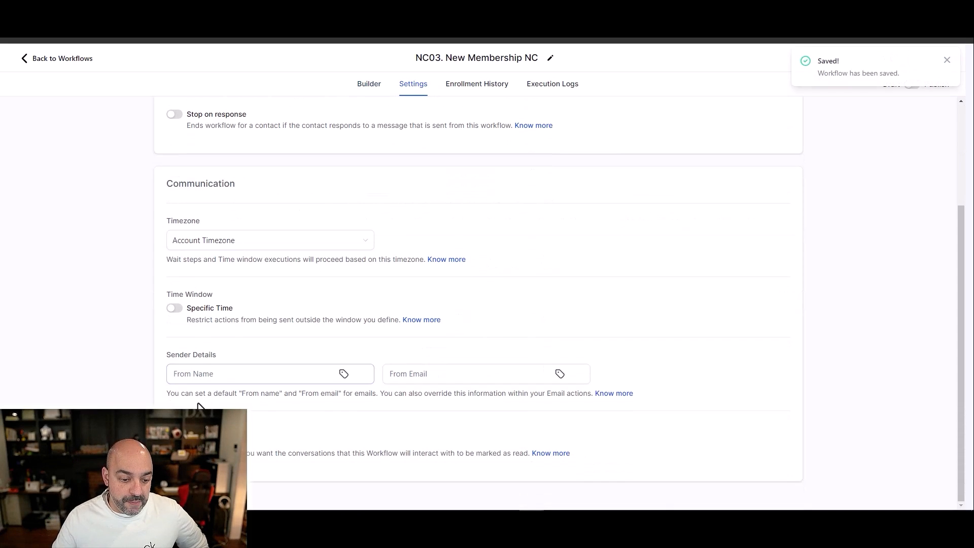
scroll(226, 223, up, 3)
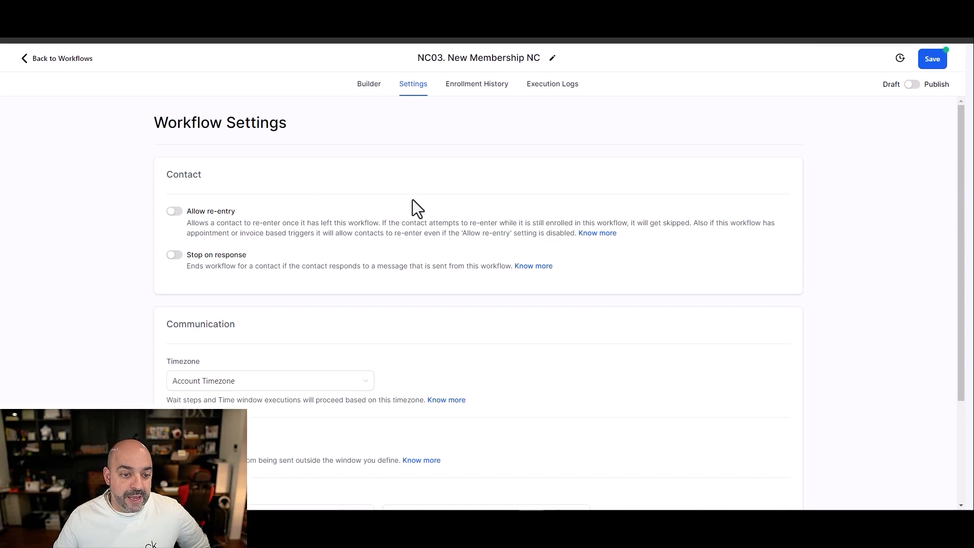
click(943, 63)
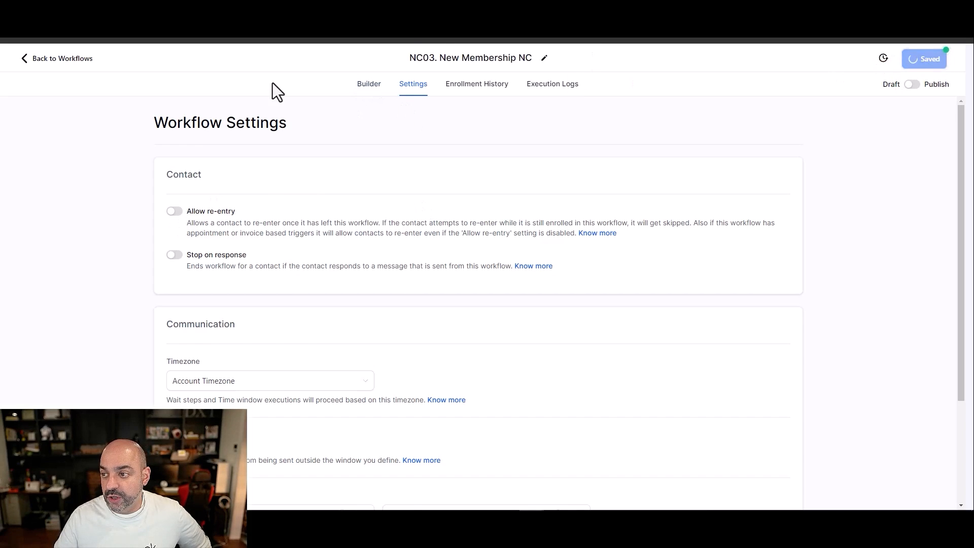
Step: Return to the workflow list and create a workflow from scratch named "NC04. Current Member Login Info"
click(77, 60)
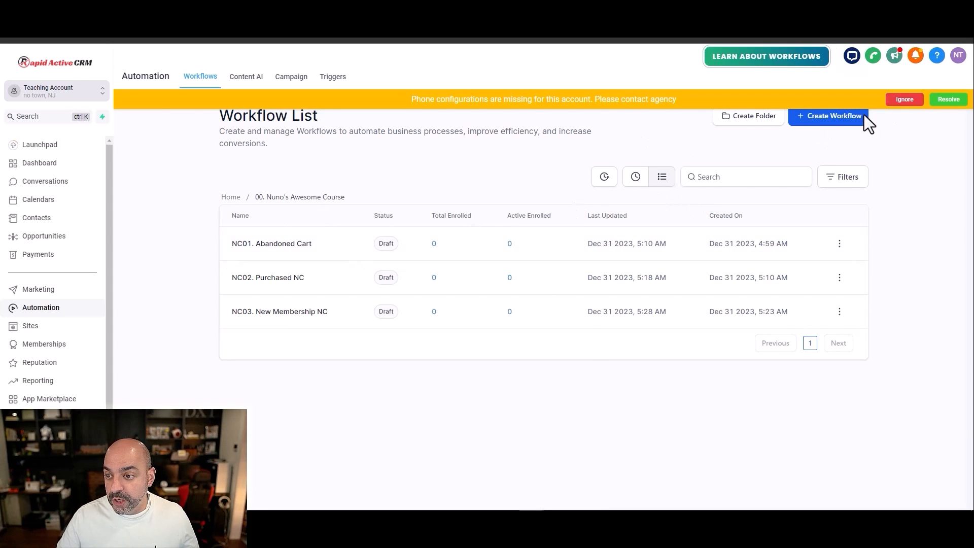
click(832, 117)
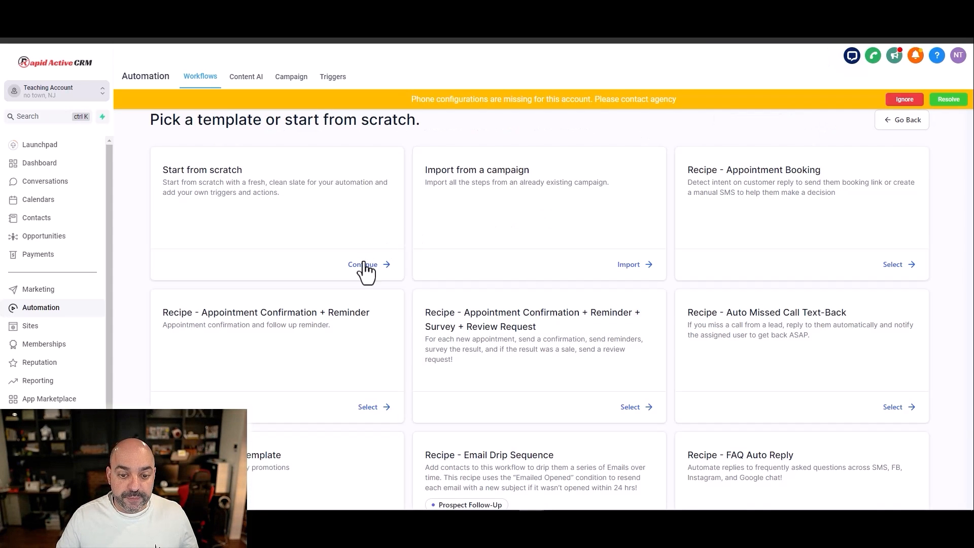
click(363, 264)
text(N)
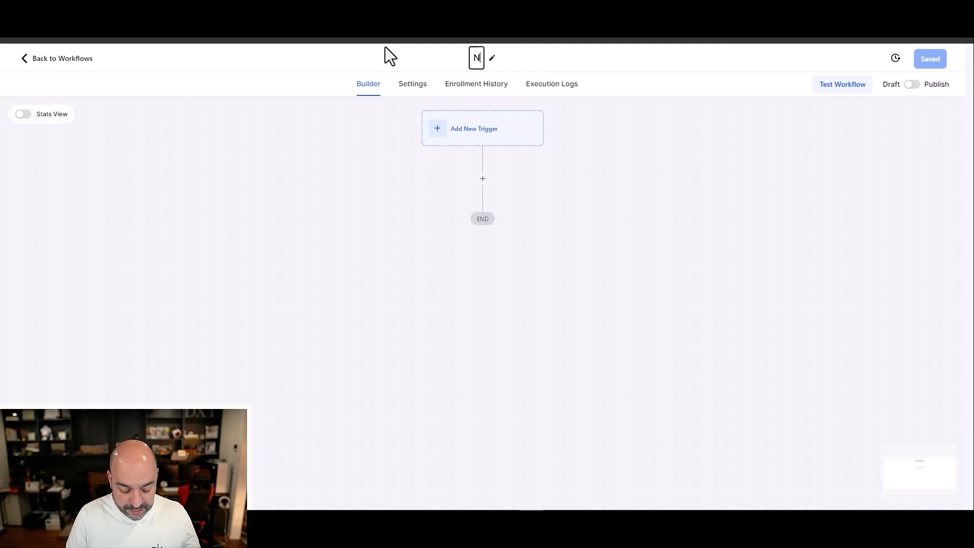
text(C014)
key(BackSpace)
key(BackSpace)
text(4. )
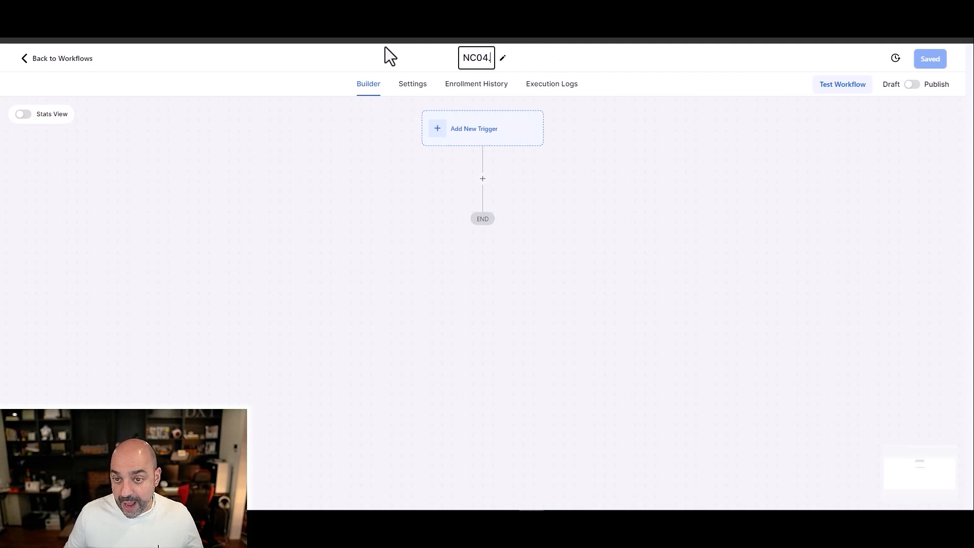
text(Cu)
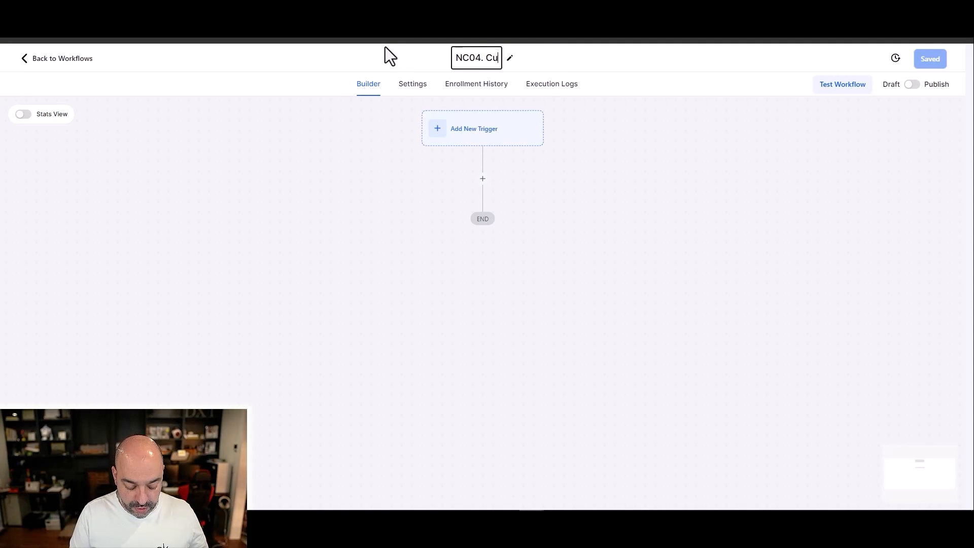
text(rrent Member Login Info)
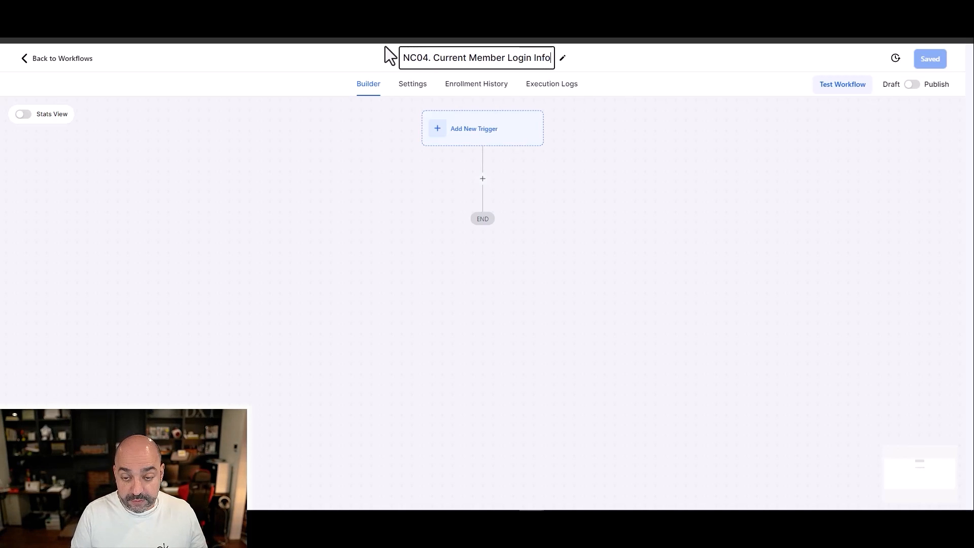
key(Return)
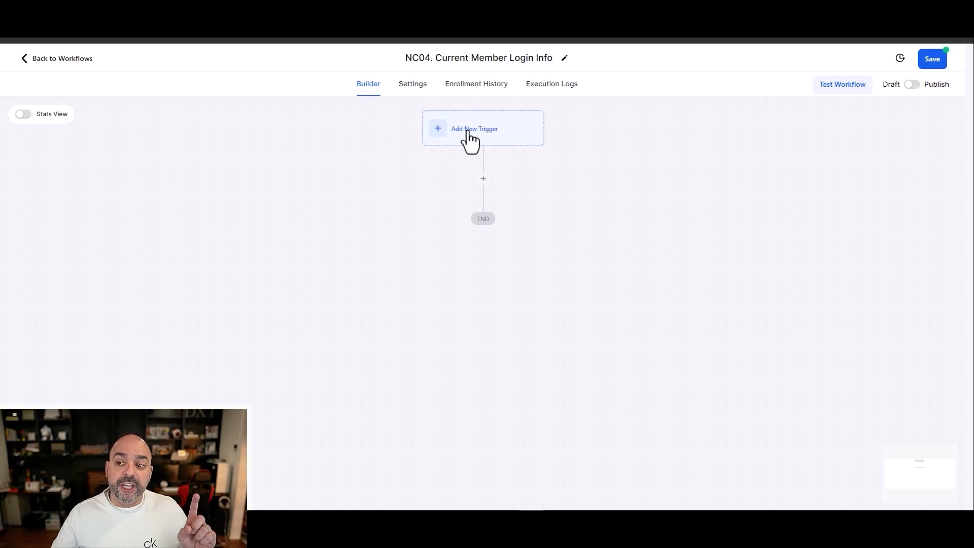
Step: Add an Offer Access Granted trigger filtered to the offer "Nuno Awesome Course 2" and save it
click(472, 131)
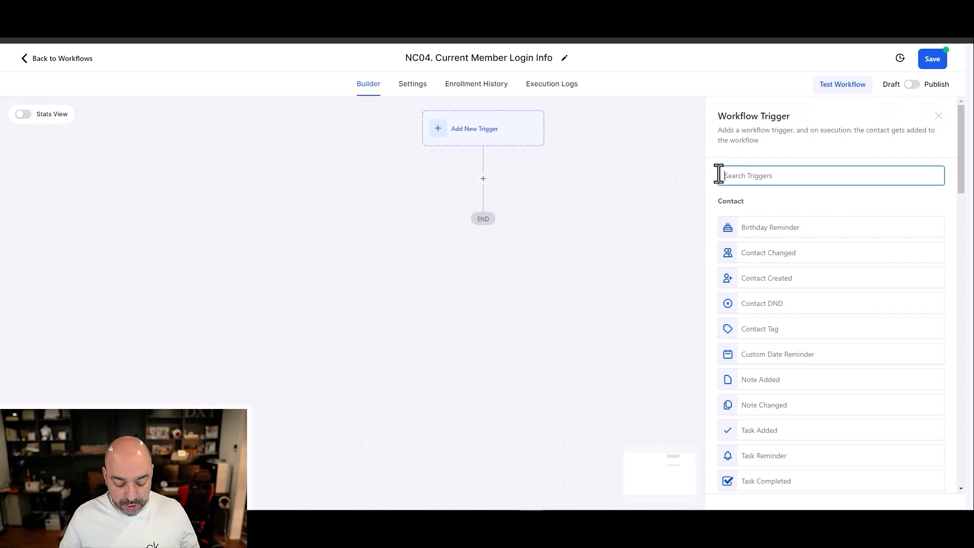
text(offer)
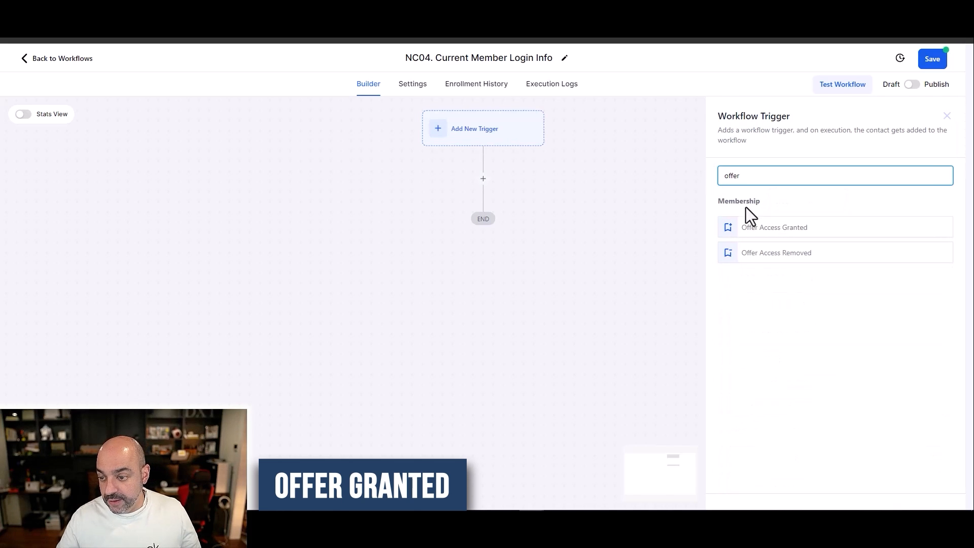
click(767, 228)
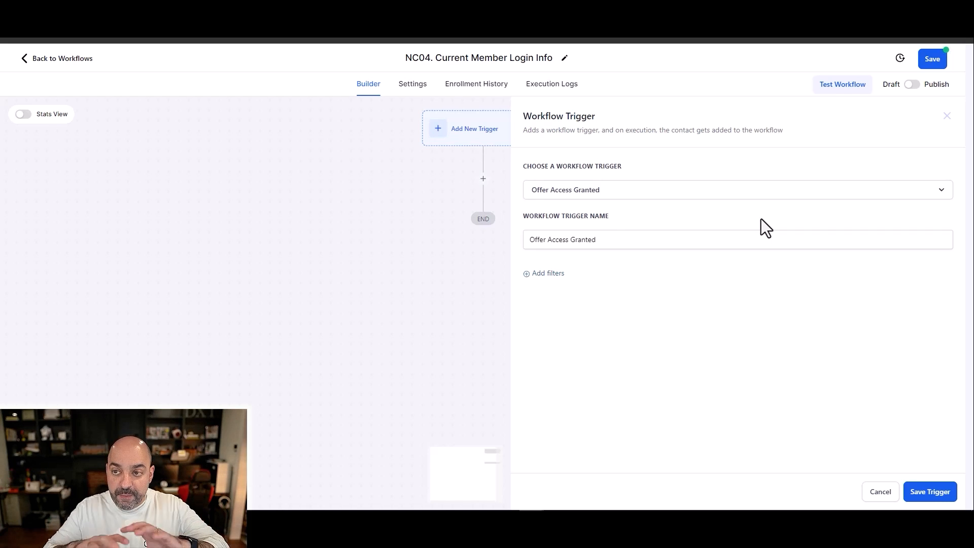
click(552, 274)
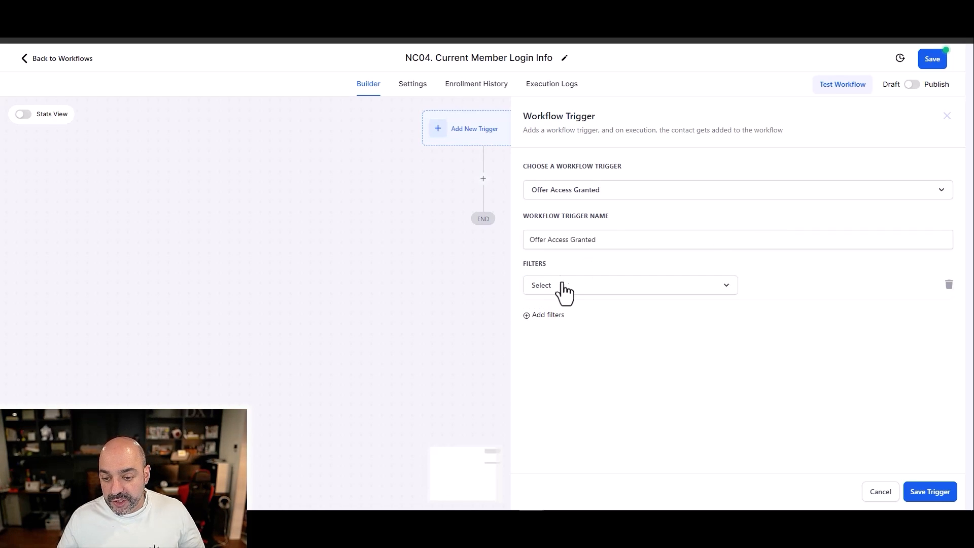
click(564, 287)
click(582, 355)
click(768, 286)
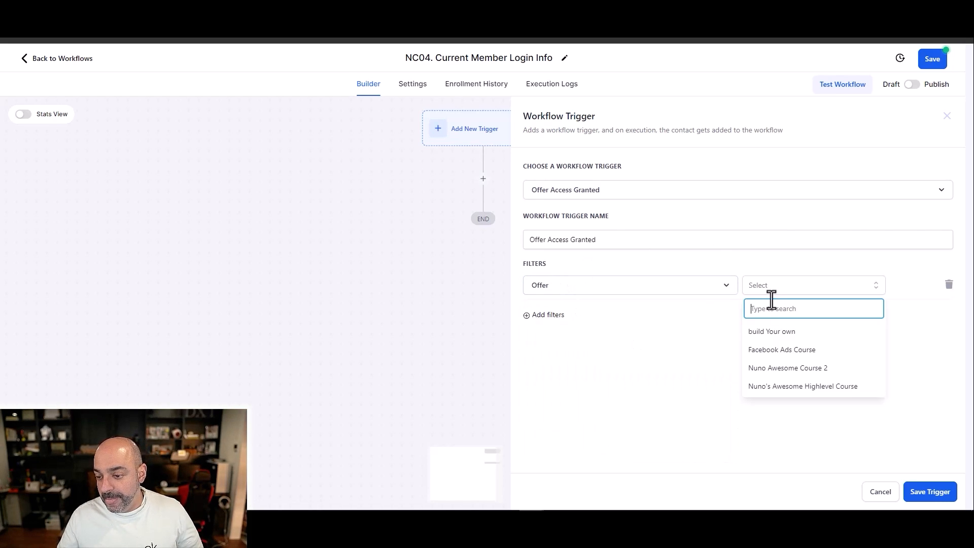
click(797, 368)
click(917, 491)
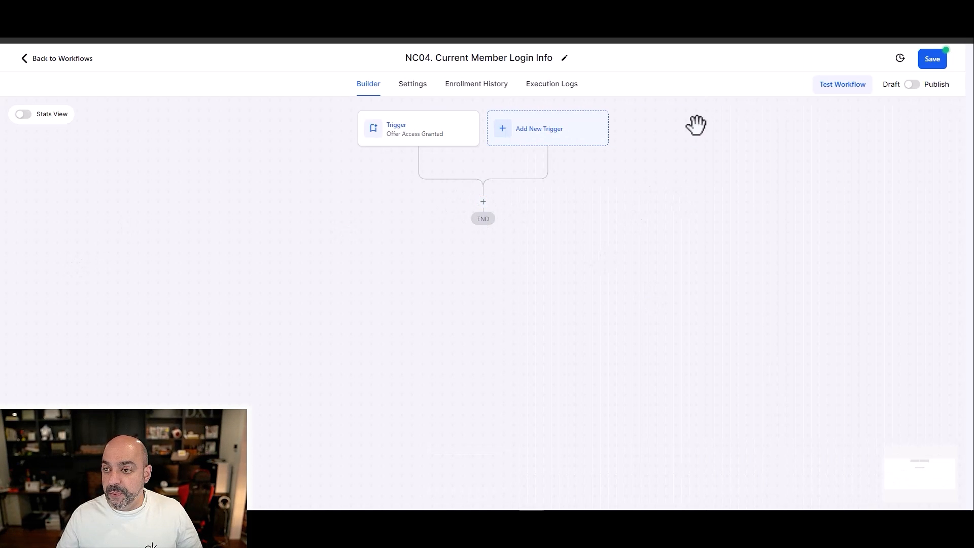
Step: Add a Wait action with a time delay of 1 minute below the trigger and save it
click(484, 202)
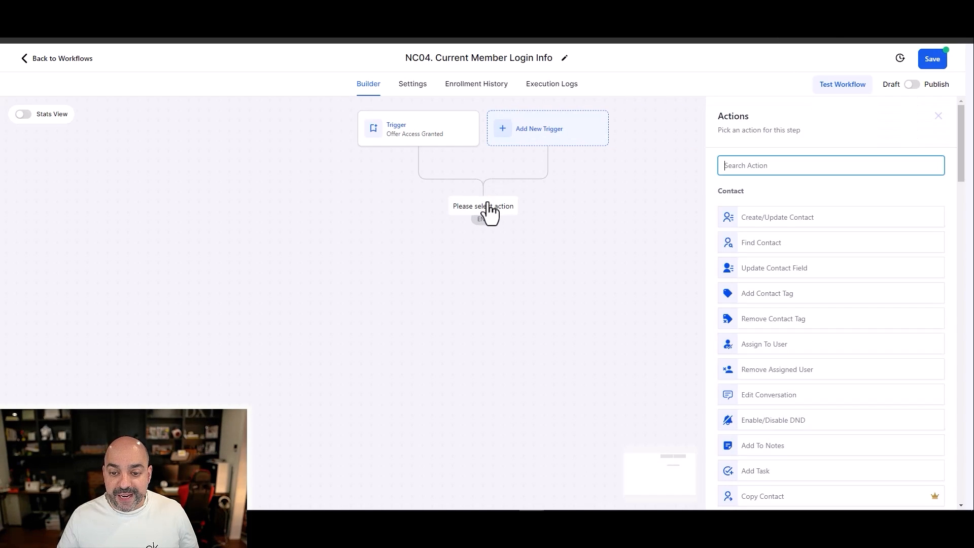
text(wait)
click(743, 210)
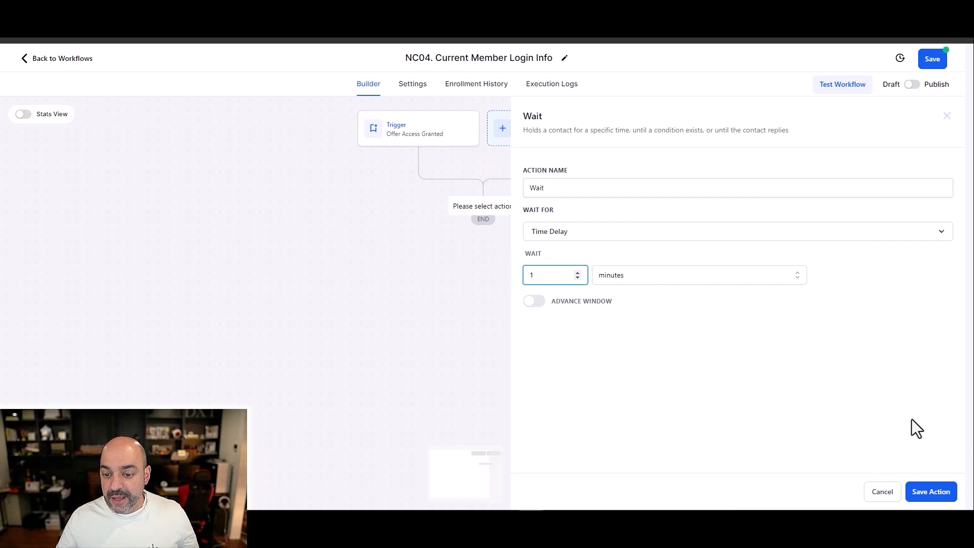
click(930, 492)
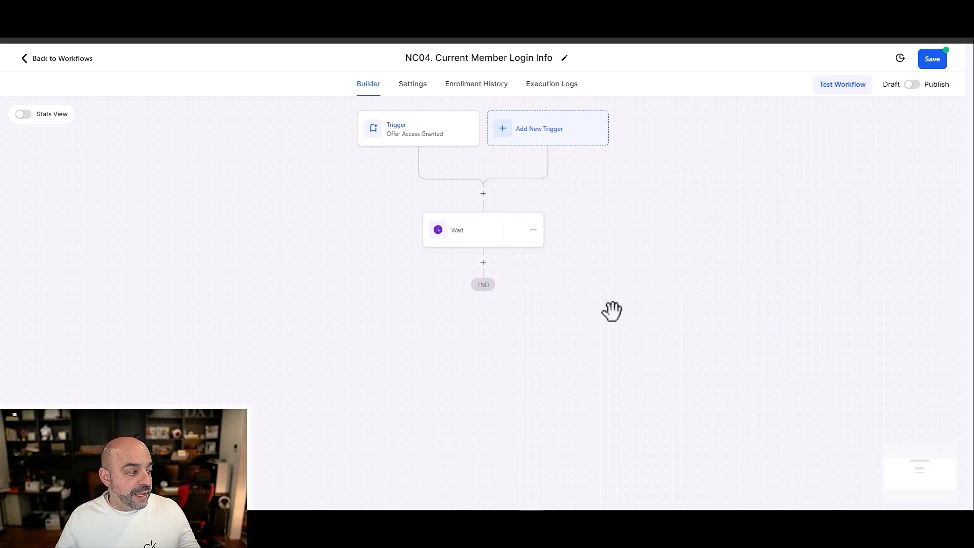
Step: Rename the wait action to "Wait 1 minute" and save it
click(479, 232)
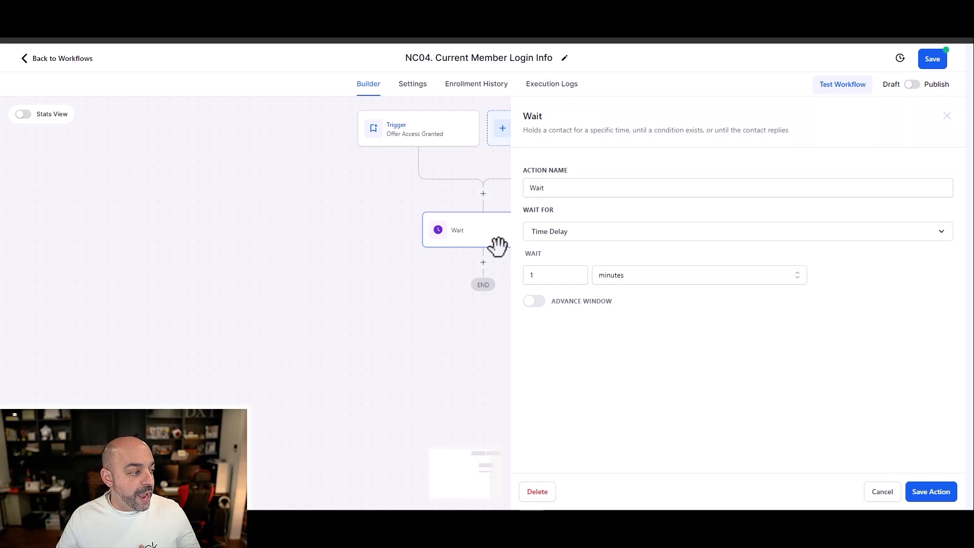
click(595, 183)
click(928, 490)
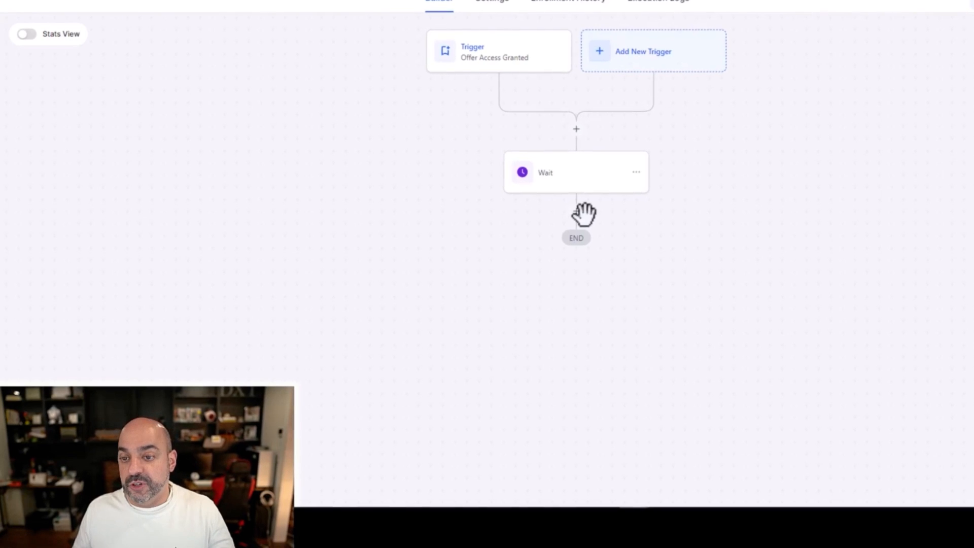
click(573, 187)
click(611, 192)
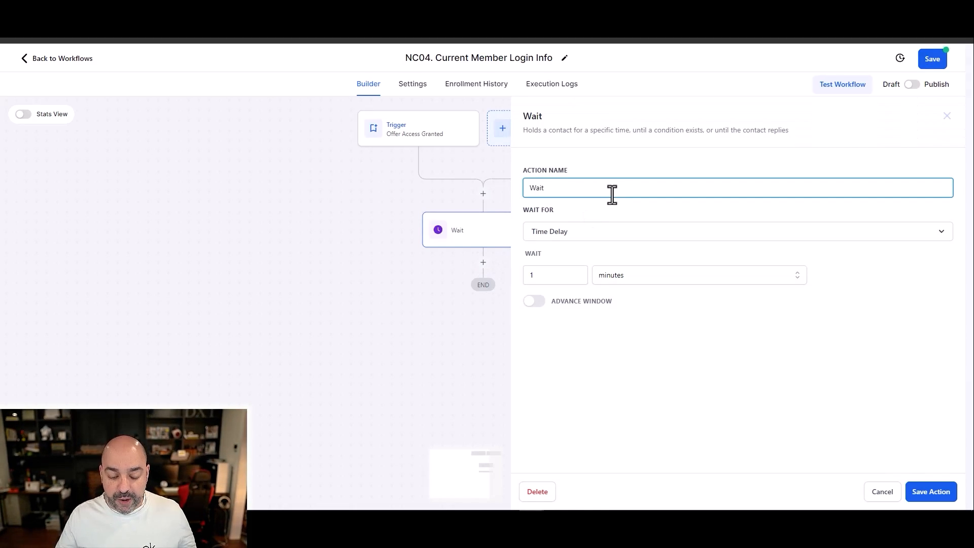
text(1 minute)
click(928, 492)
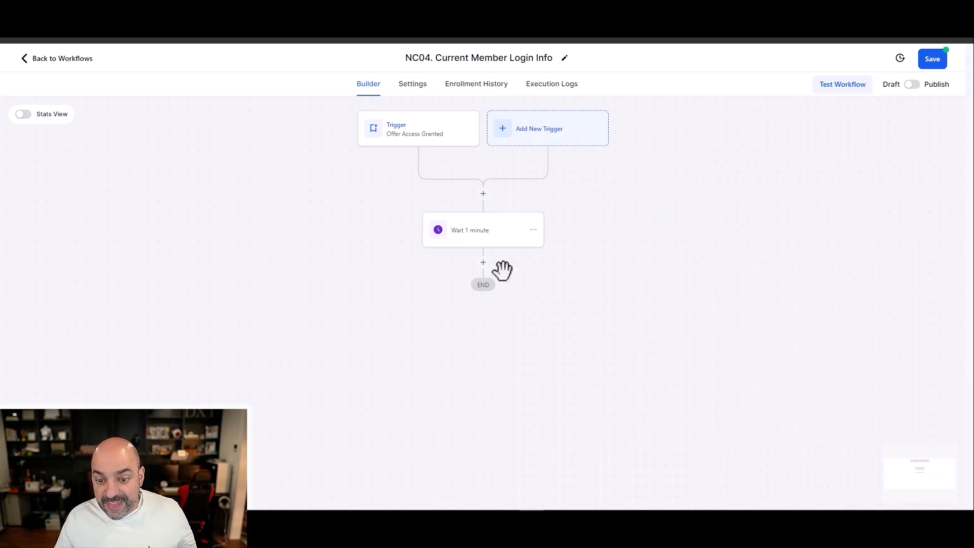
Step: Add an If / Else condition after the wait and name it "New Member Temp Tag"
click(482, 262)
text(if)
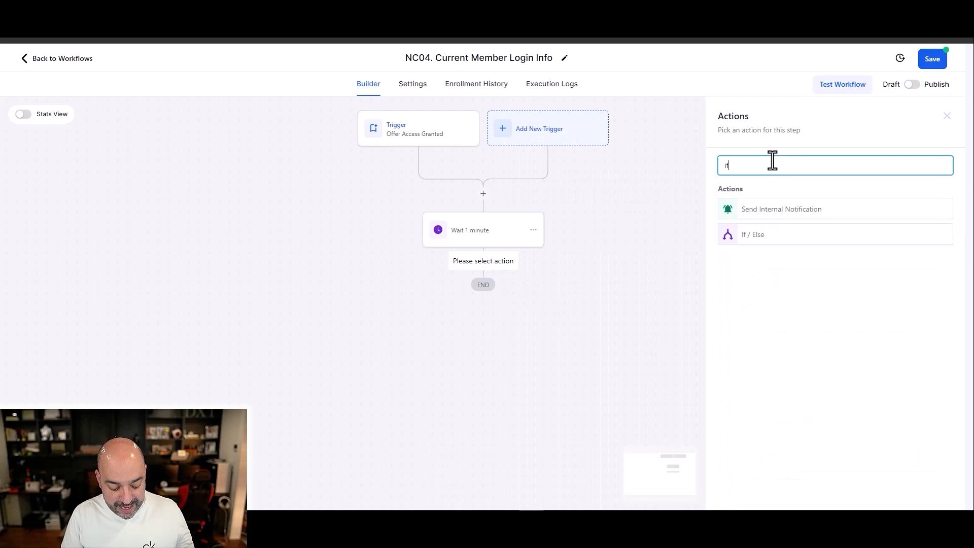
click(779, 237)
click(663, 261)
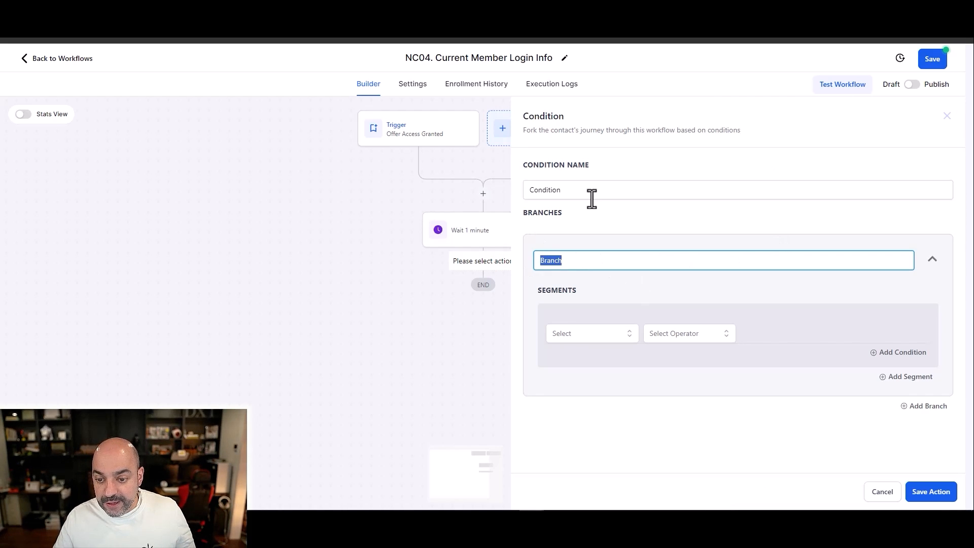
click(589, 194)
text(TRem)
text(New M)
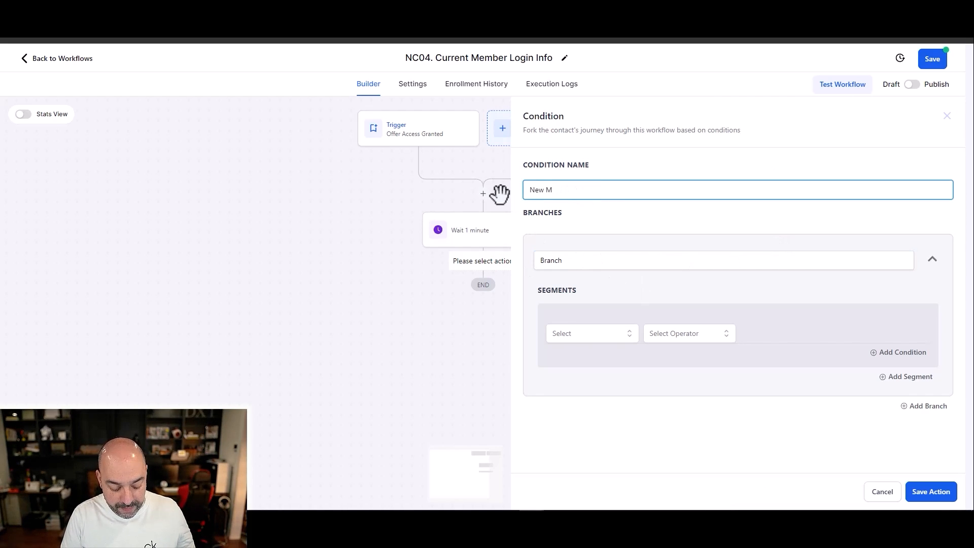
text(ember Temp Tag)
Step: Name the condition's branch "No temp Tag" and choose Tags as the segment's field to check
double_click(560, 261)
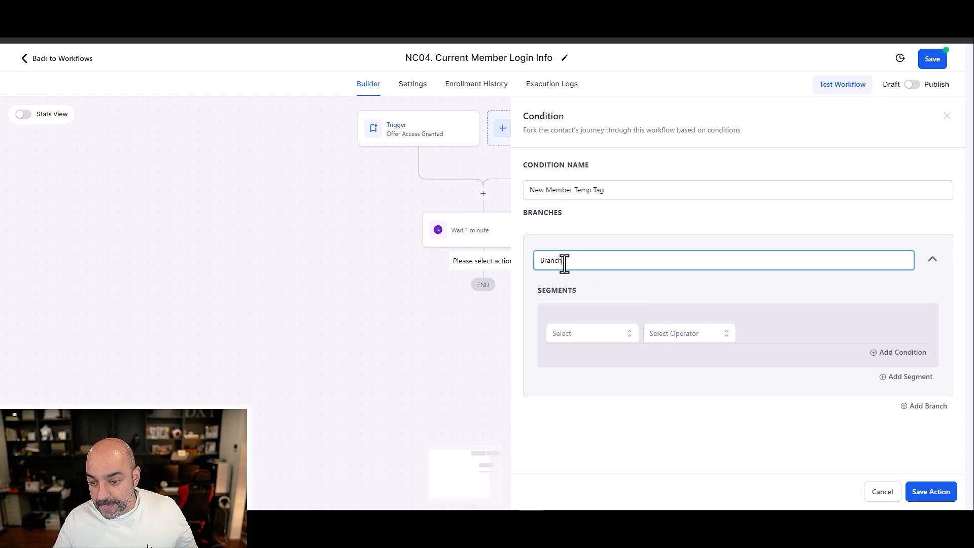
text(No temp Tag)
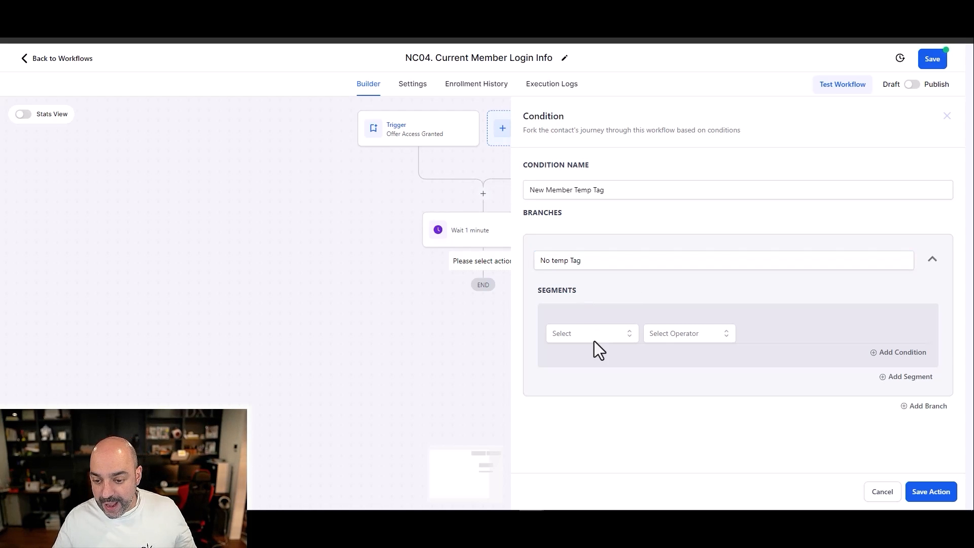
click(594, 340)
click(386, 329)
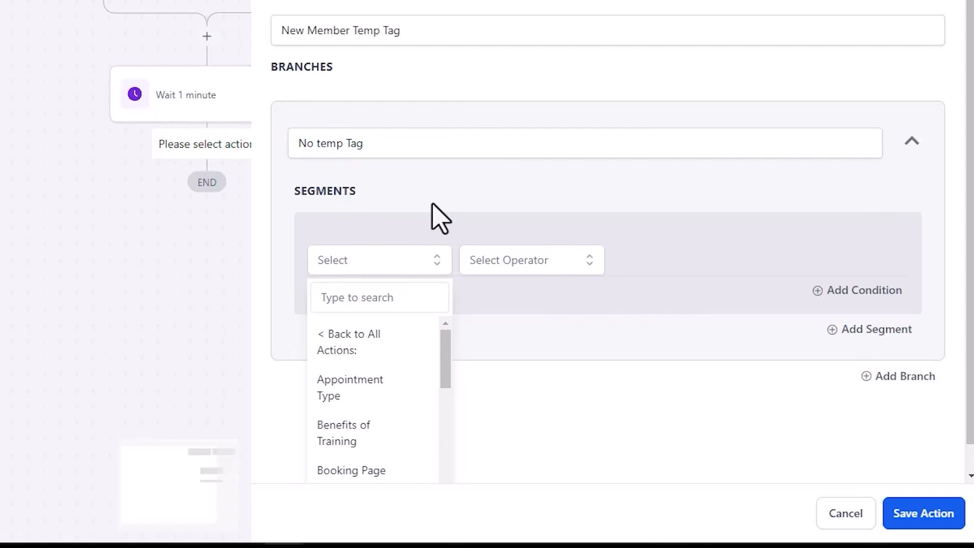
click(361, 339)
click(365, 265)
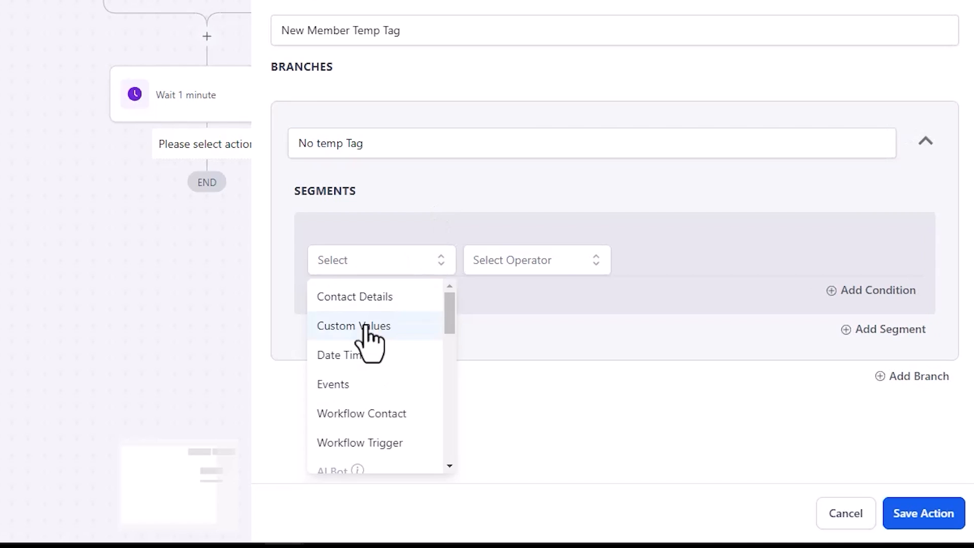
click(368, 297)
click(369, 303)
text(tag)
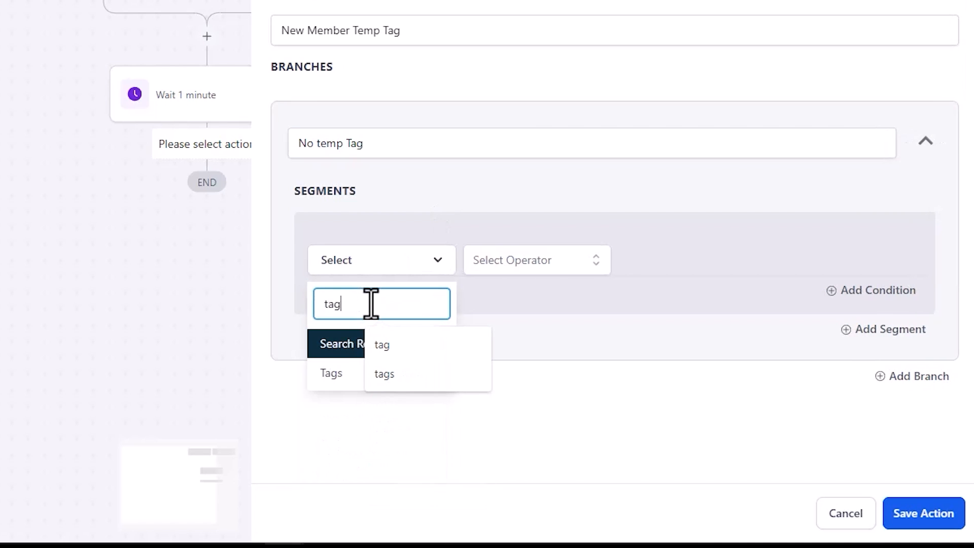
click(418, 343)
click(357, 373)
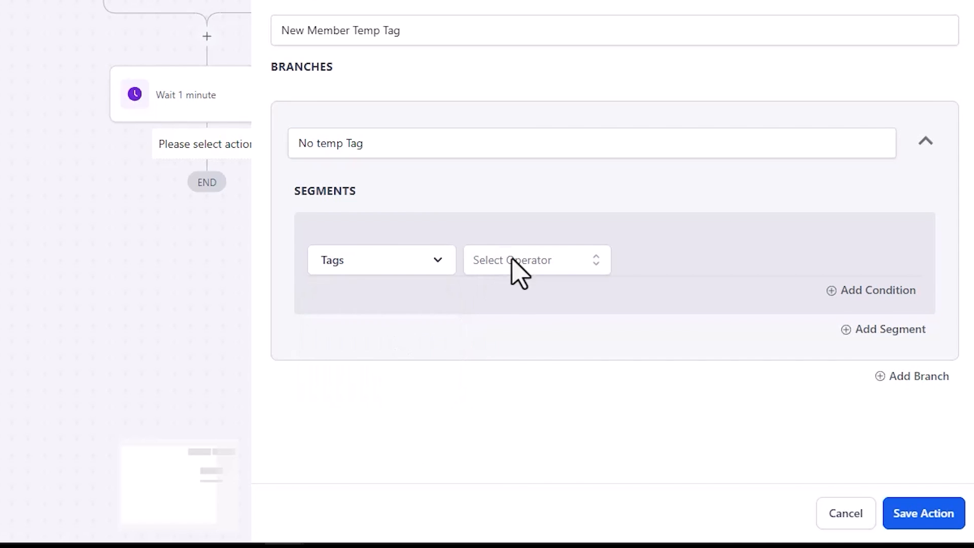
Step: Set the segment to "Does not include" with the tag "new member temp tag" and save the condition
click(517, 264)
click(522, 326)
click(670, 268)
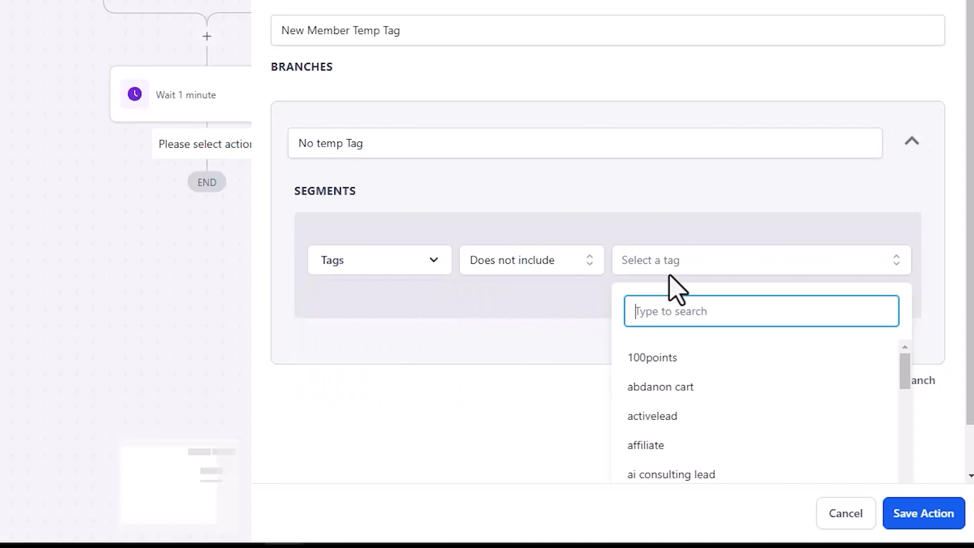
text(temp)
click(673, 199)
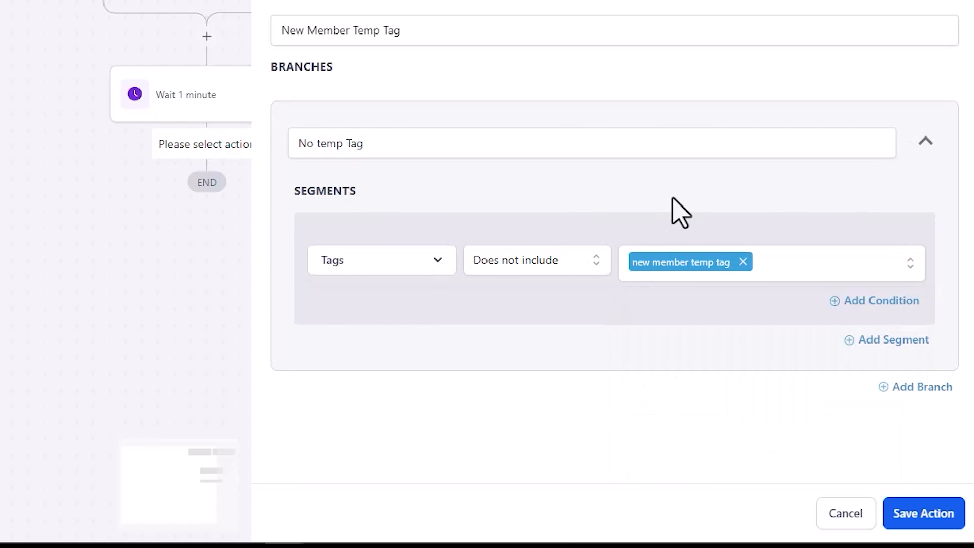
click(902, 510)
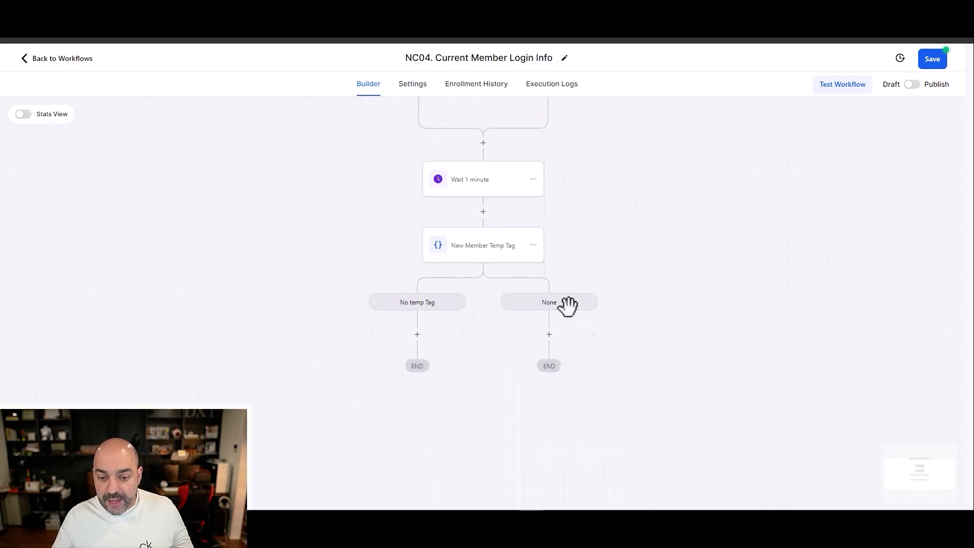
Step: Add a "Wait 3 minutes" action under the No temp Tag branch, followed by a Send Email action
click(417, 309)
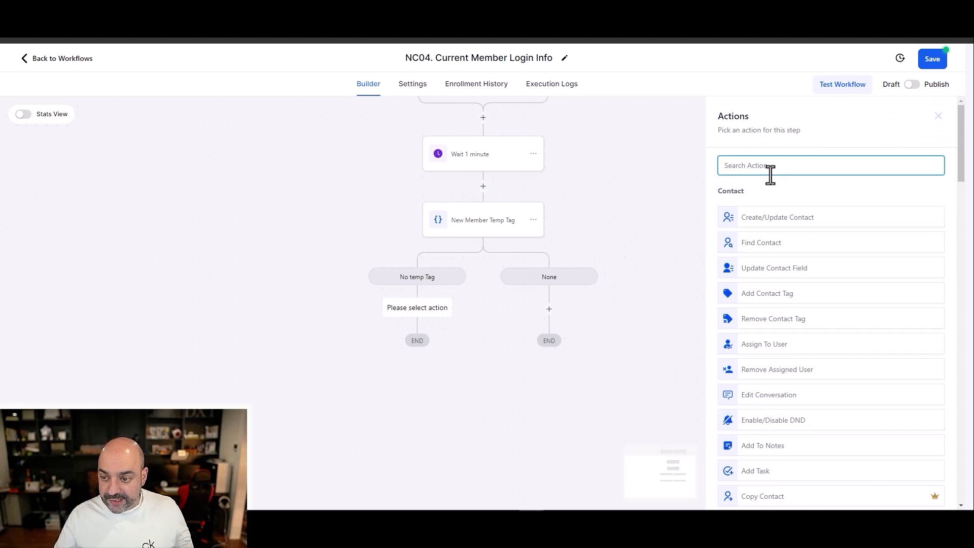
text(wait)
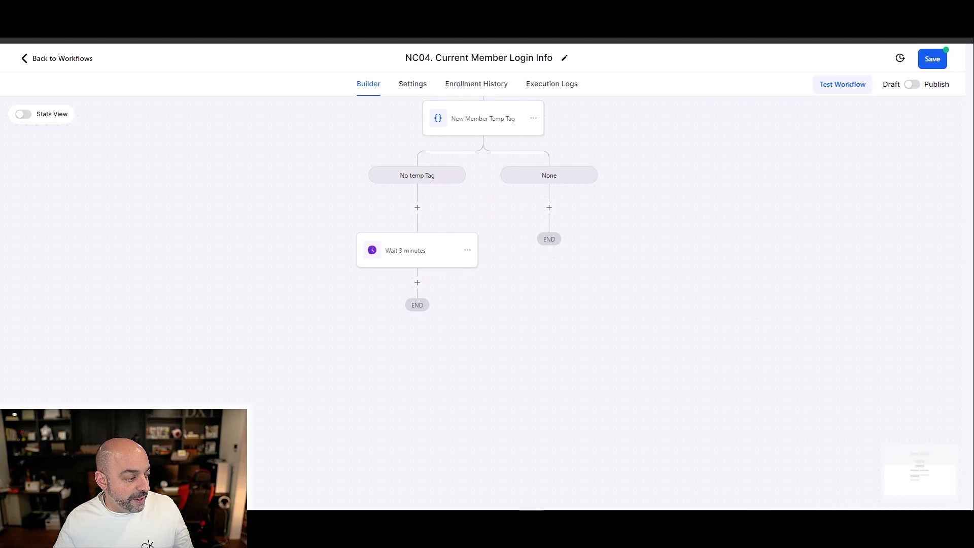
click(417, 283)
text(emails)
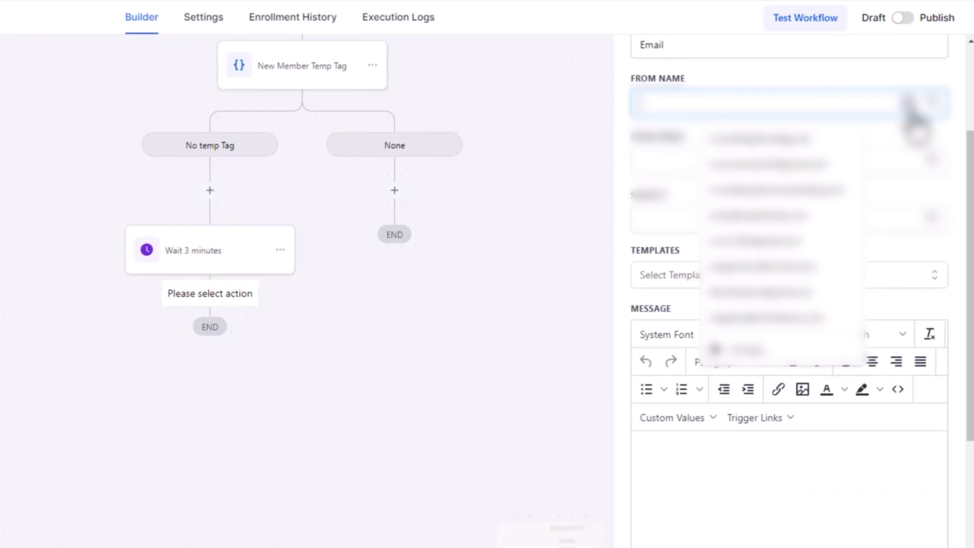
Step: Fill the email's From Name with the user first name custom value and From Email with the user email custom value
click(912, 107)
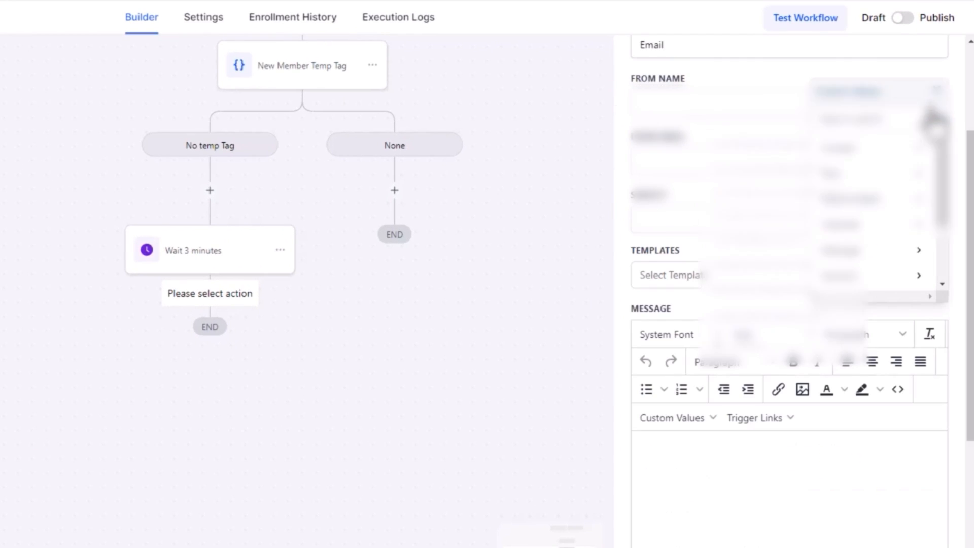
click(887, 173)
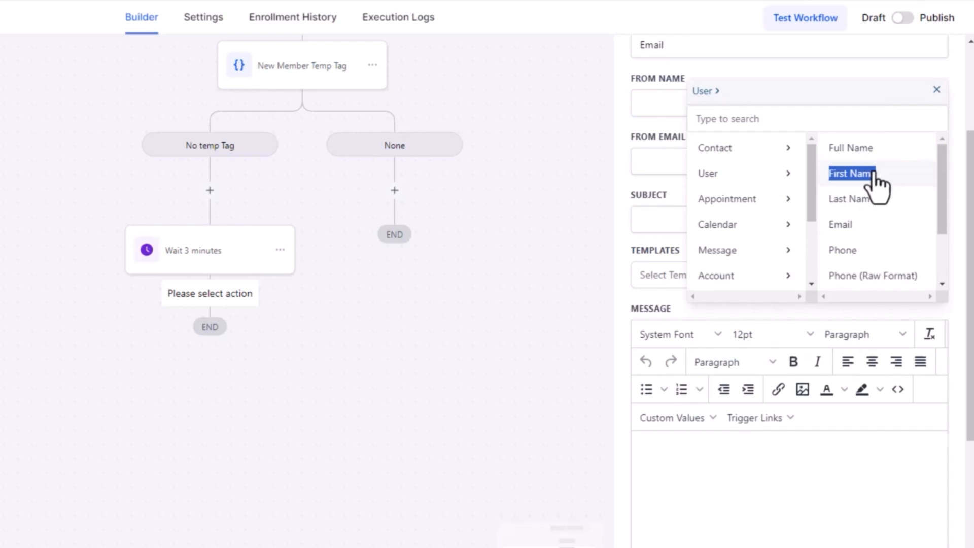
click(873, 173)
click(739, 153)
click(933, 160)
click(896, 232)
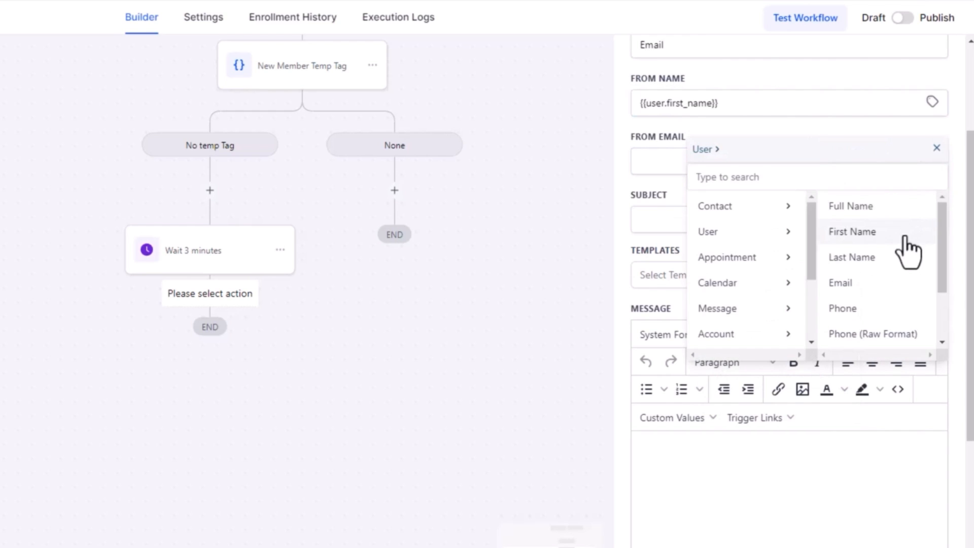
click(898, 283)
Step: Set the email subject to "Your Login Details", paste the prepared member login message into the body, check it and save the action
click(693, 215)
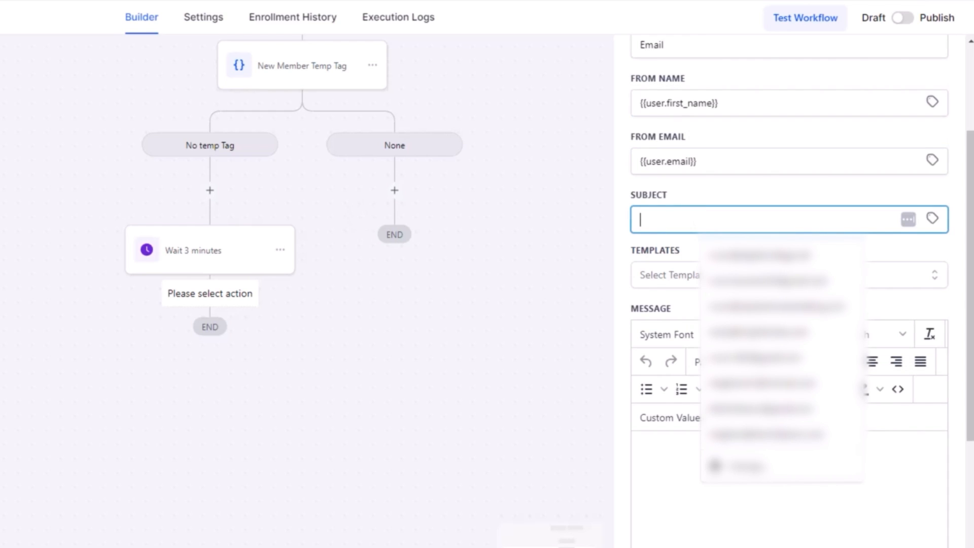
click(752, 195)
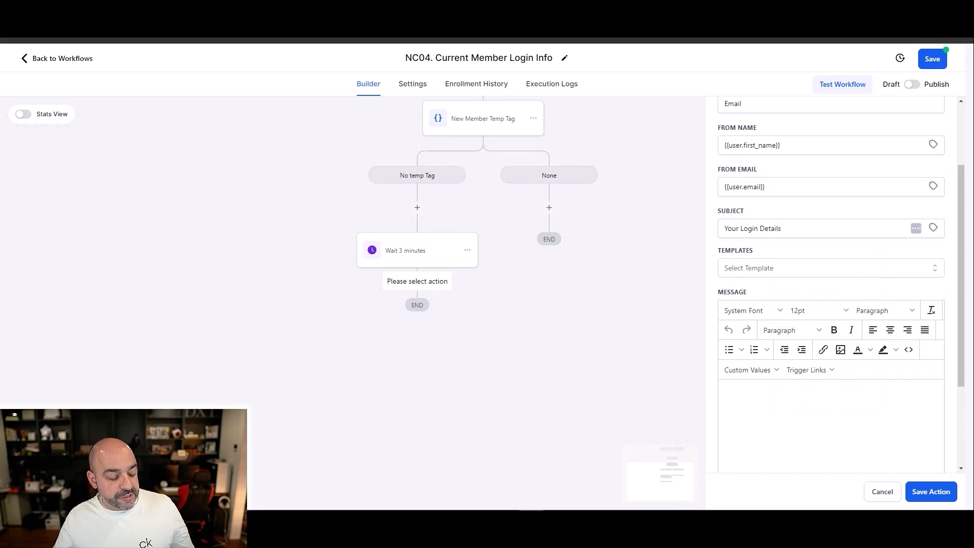
click(748, 400)
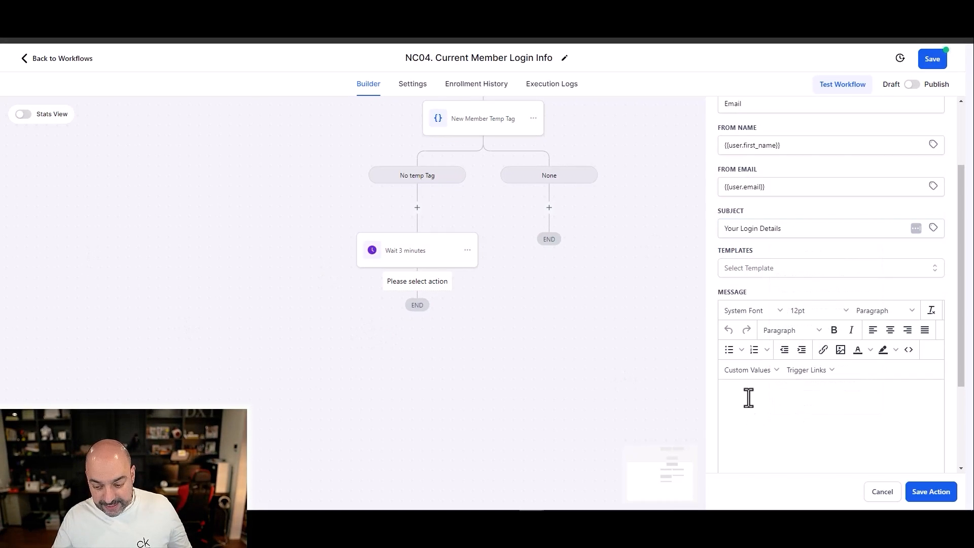
key(ctrl+v)
scroll(858, 431, up, 5)
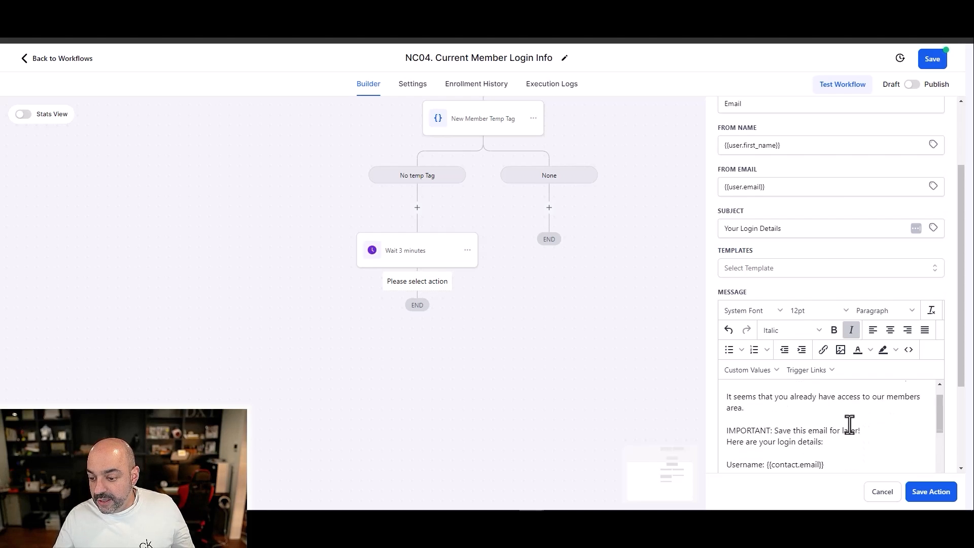
scroll(850, 424, up, 1)
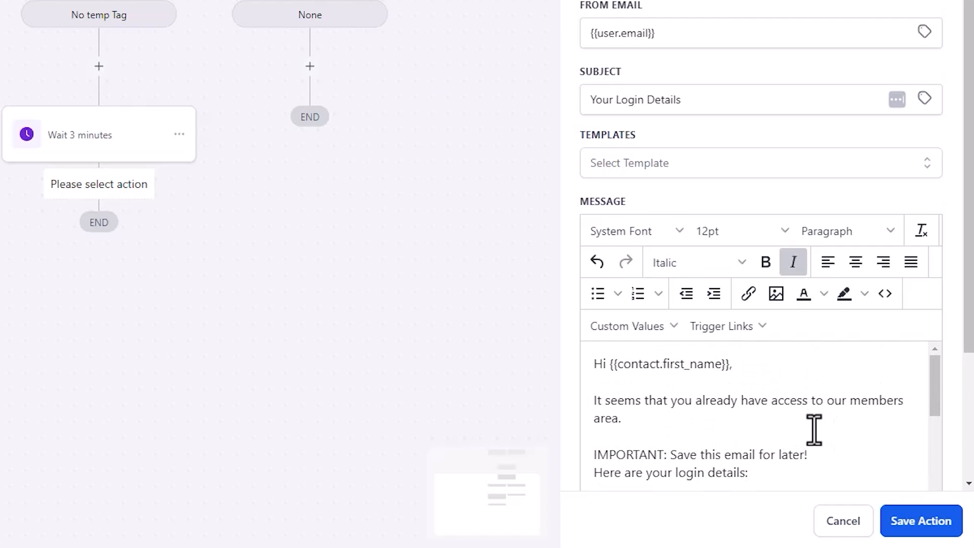
scroll(817, 428, down, 2)
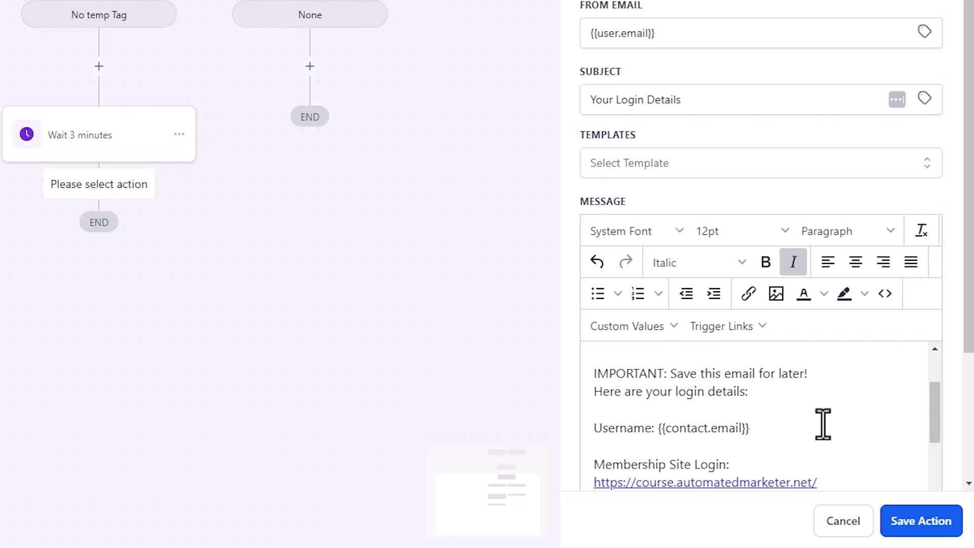
scroll(823, 423, down, 2)
scroll(711, 377, down, 2)
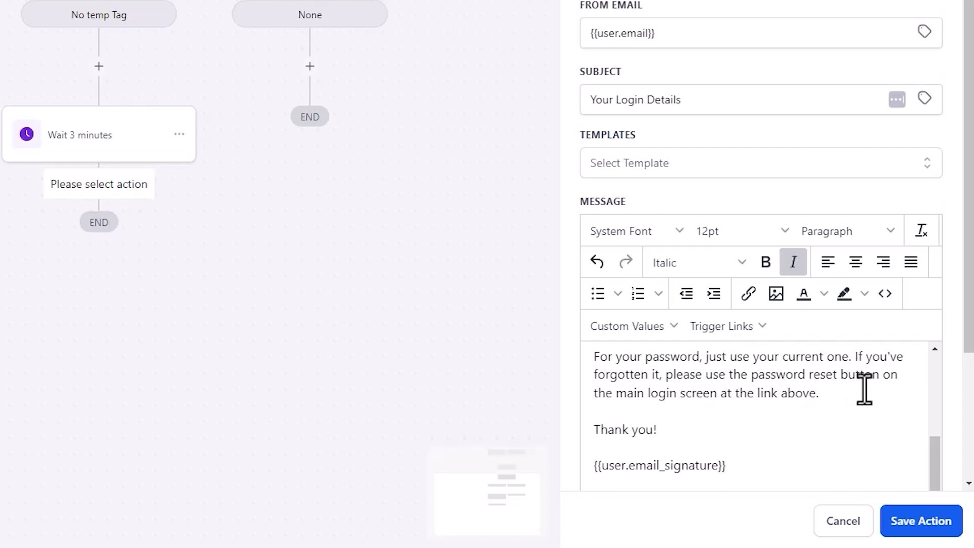
scroll(762, 396, down, 1)
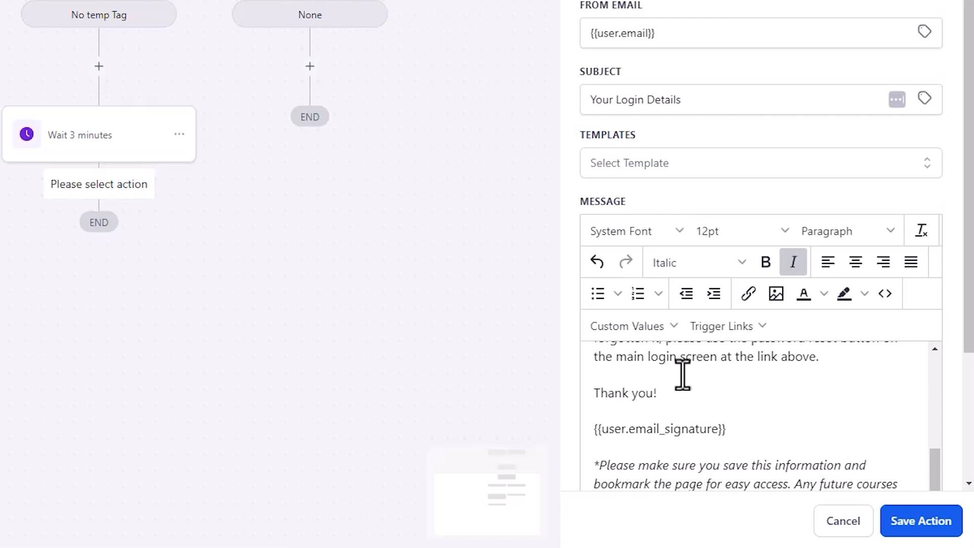
scroll(686, 370, down, 4)
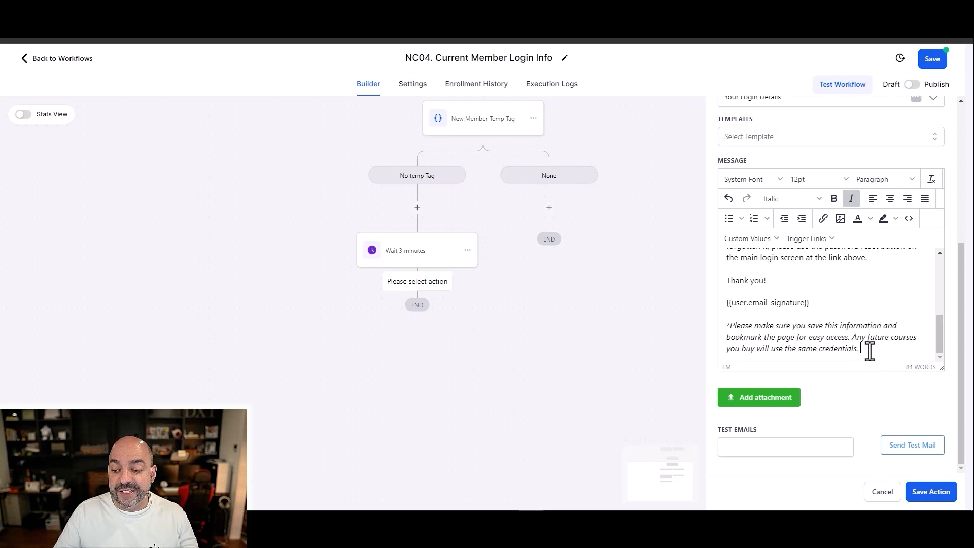
click(940, 492)
Step: Rename the email action "Email login", copy its entire message text and save the action
click(433, 333)
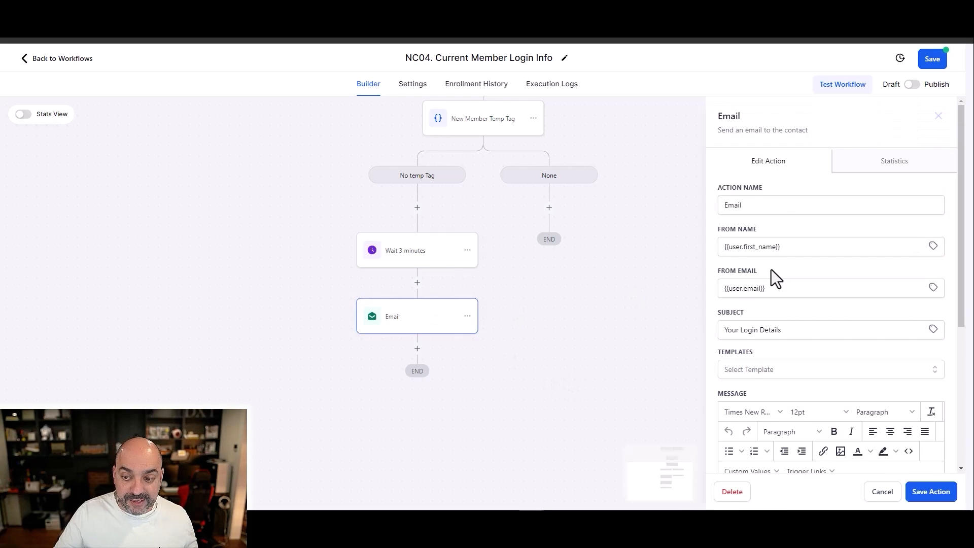
click(775, 205)
text(login)
scroll(895, 424, down, 5)
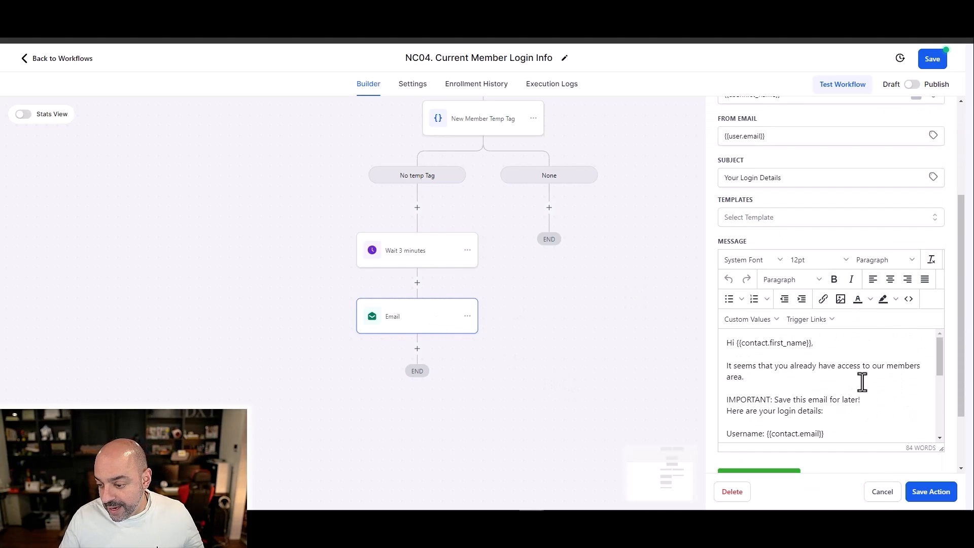
click(834, 365)
key(ctrl+a)
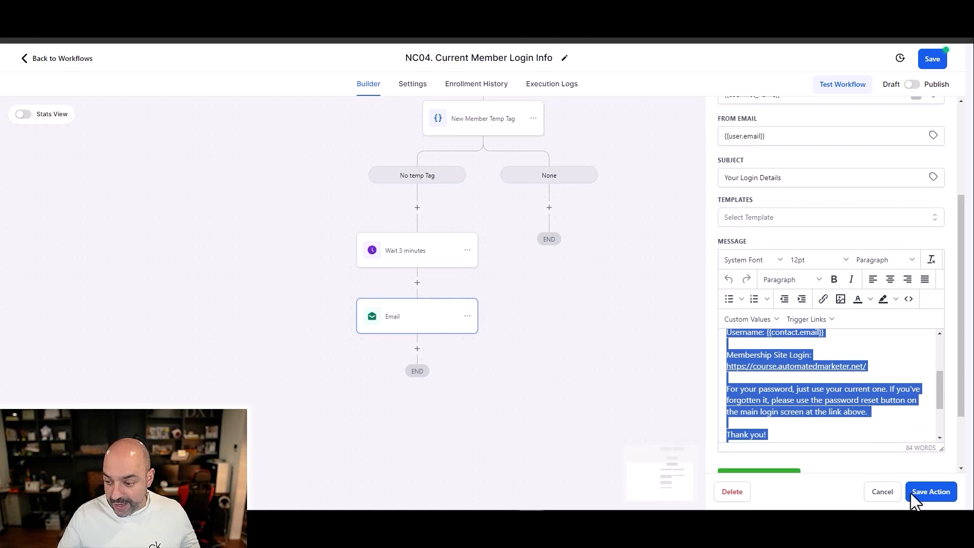
click(931, 491)
Step: Add an SMS action after the login email with the copied message, delete everything after "Thank you!" and save it
click(418, 349)
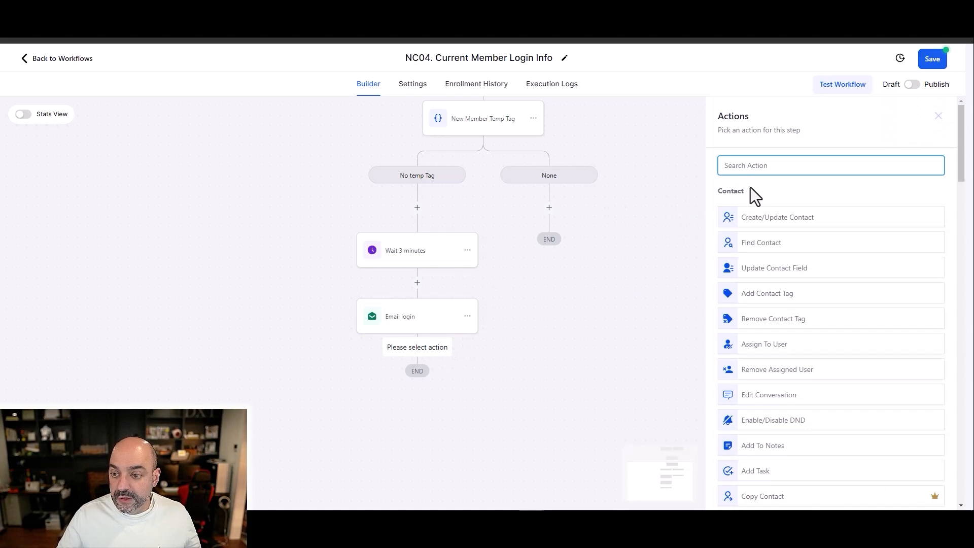
text(sms)
click(742, 207)
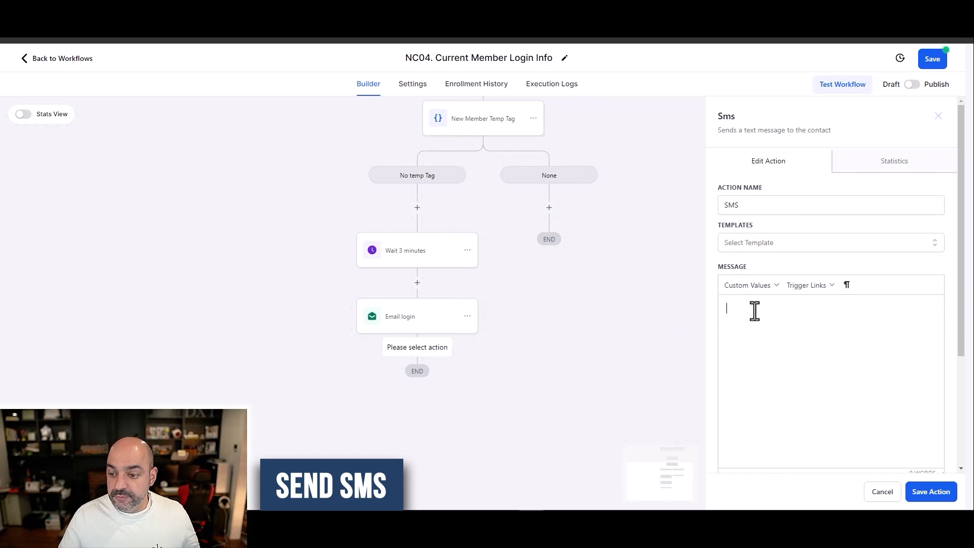
key(ctrl+v)
drag(875, 447, 723, 399)
key(BackSpace)
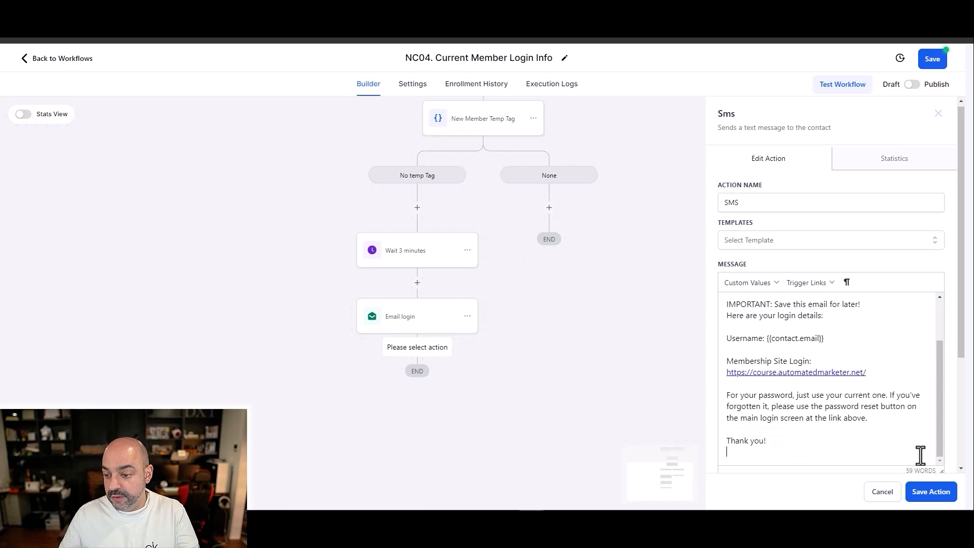
click(936, 493)
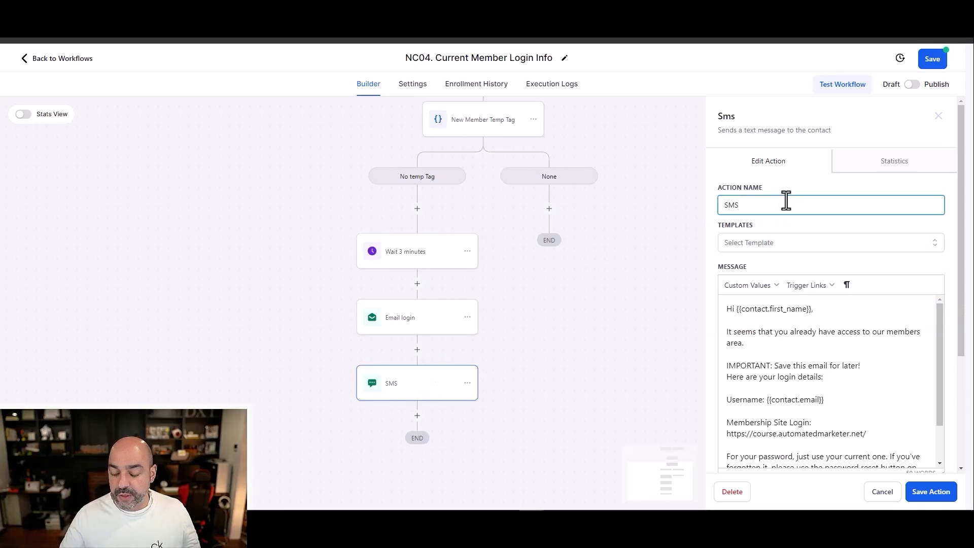
Step: Rename the SMS action "SMS login info" and save it
text(login info)
click(942, 494)
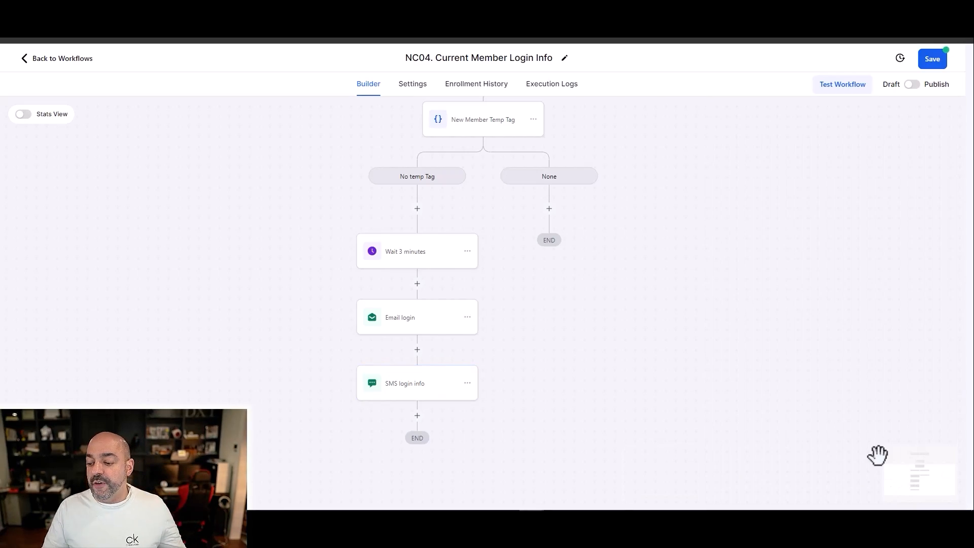
Step: Save the workflow, return to the workflow list and dismiss the missing phone configurations banner
scroll(874, 454, up, 5)
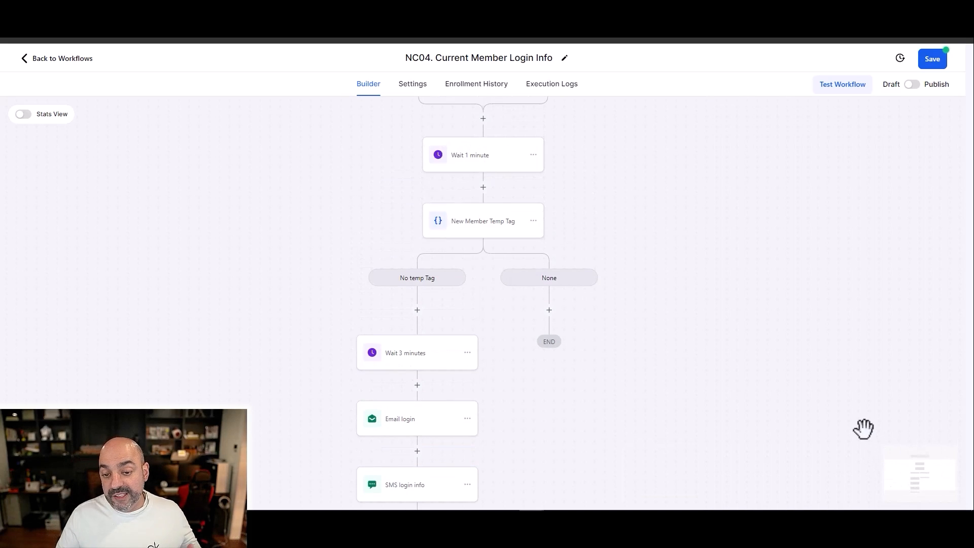
click(931, 60)
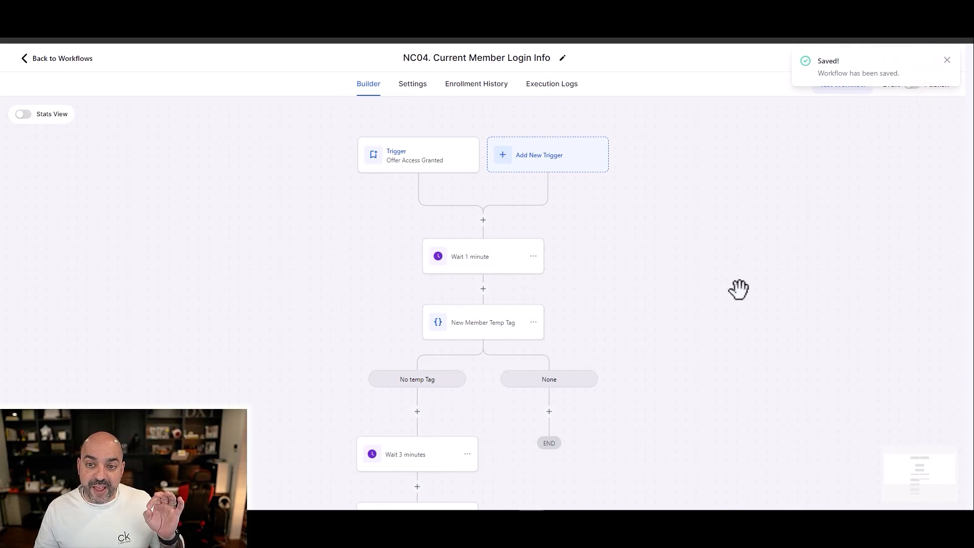
click(59, 59)
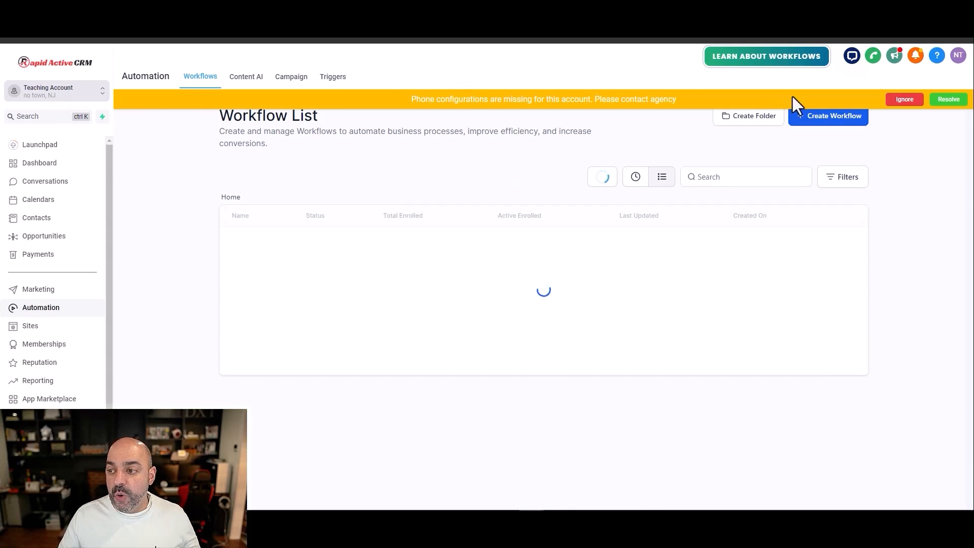
click(902, 100)
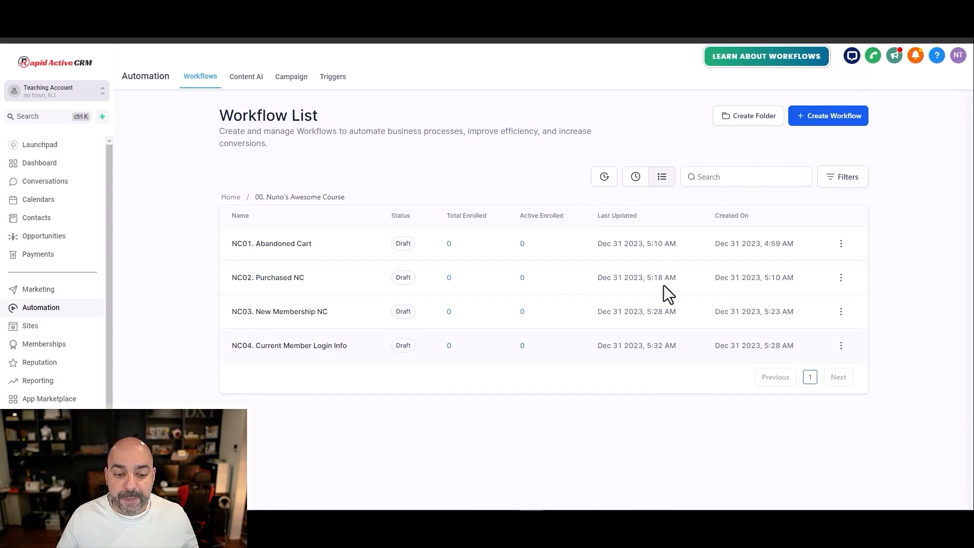
Step: Create a new workflow from scratch and name it "NC05. First User Login"
click(827, 122)
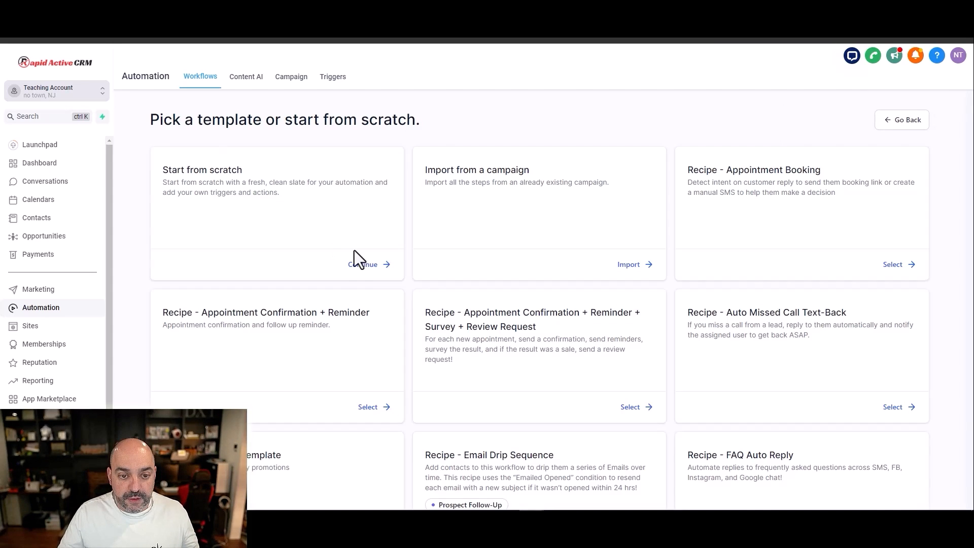
click(363, 263)
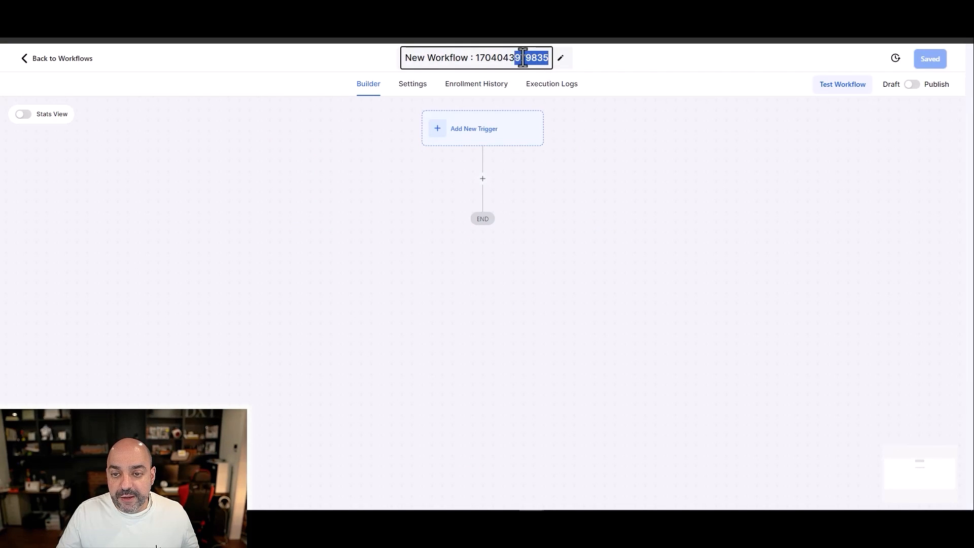
drag(523, 57, 398, 57)
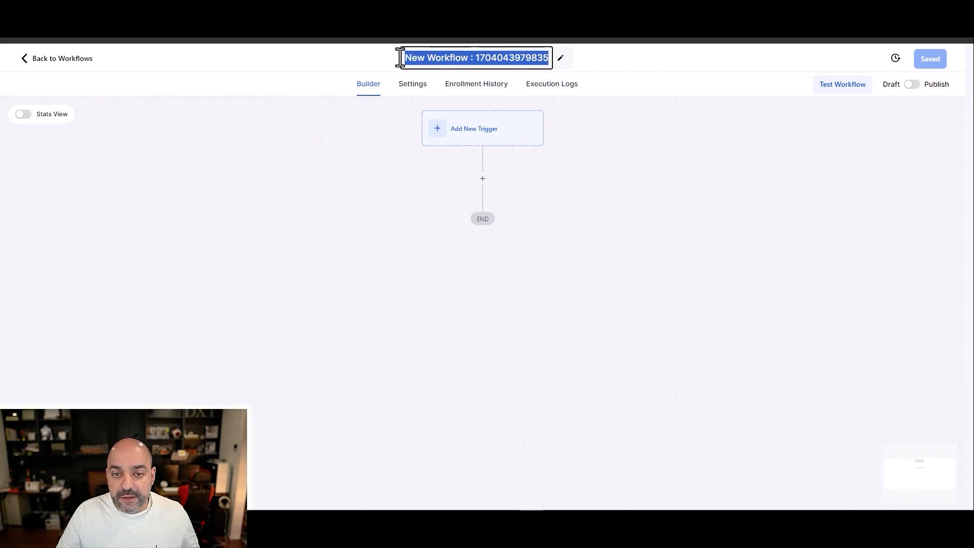
text(NC05.)
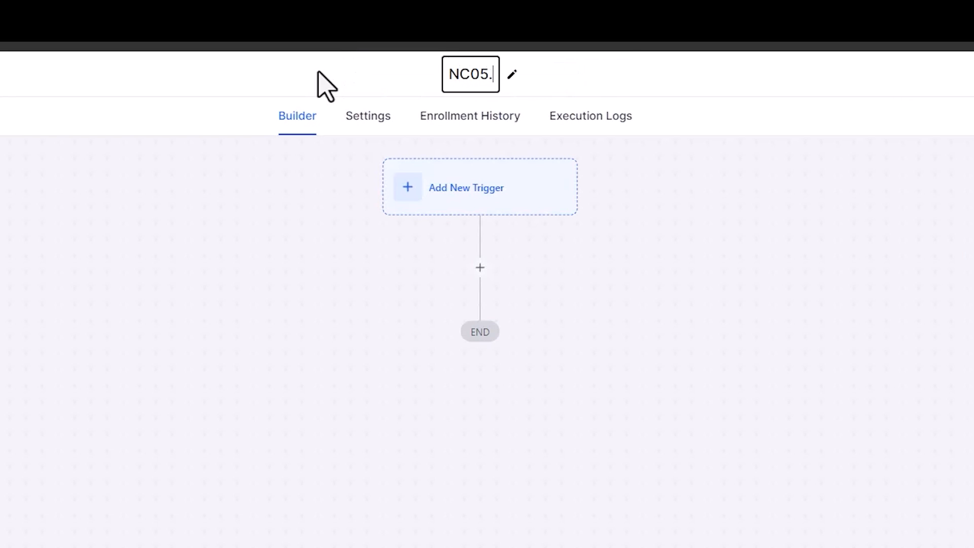
text( First USer)
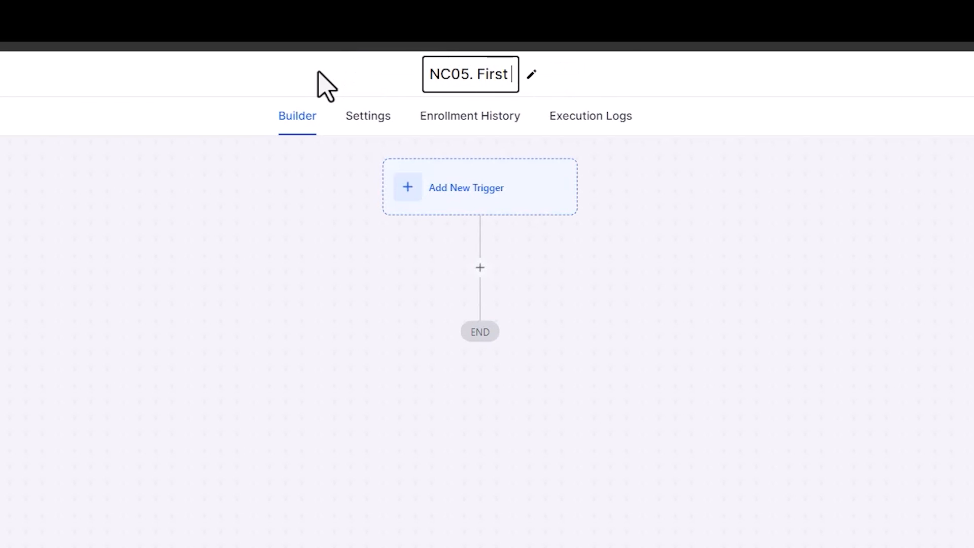
key(BackSpace)
key(BackSpace)
key(BackSpace)
text(ser Login)
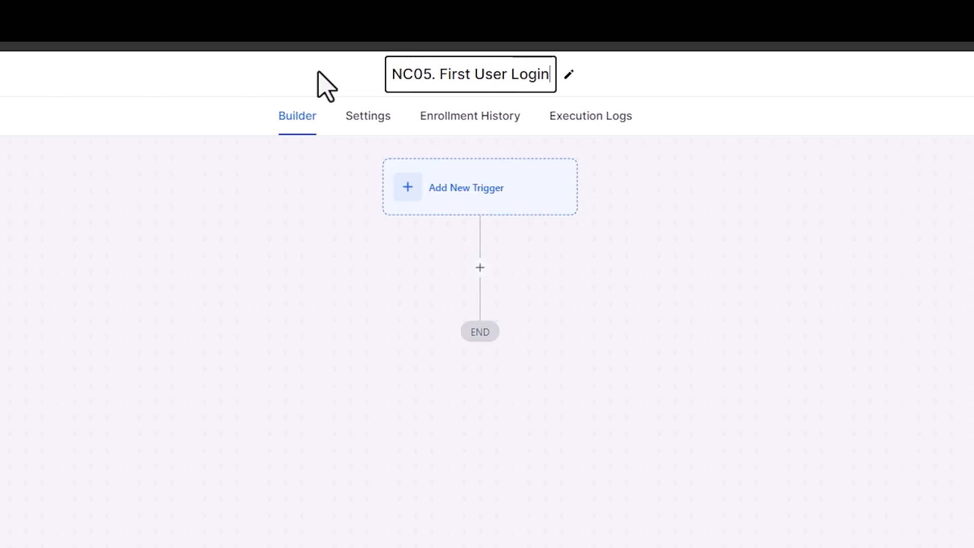
Step: Add a workflow trigger of the Membership type User Login
click(658, 238)
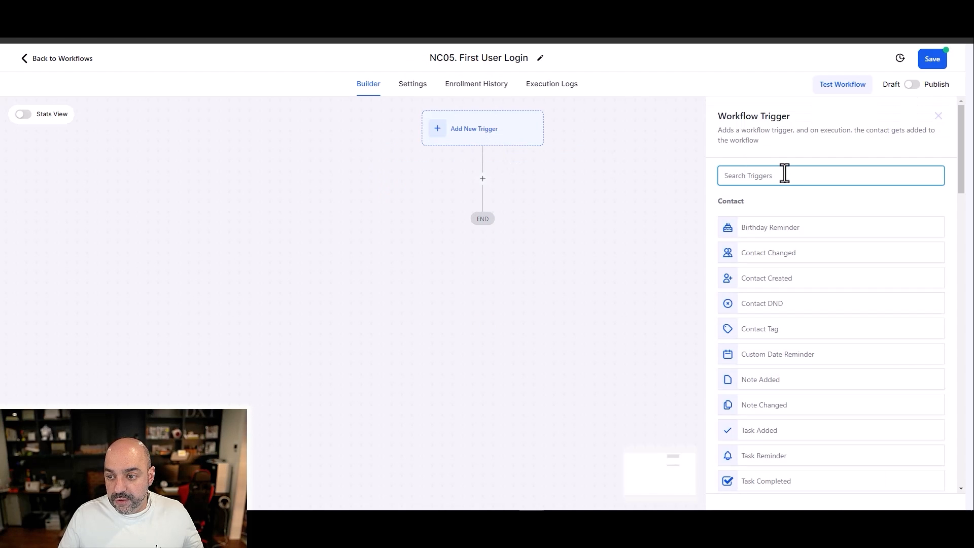
click(785, 173)
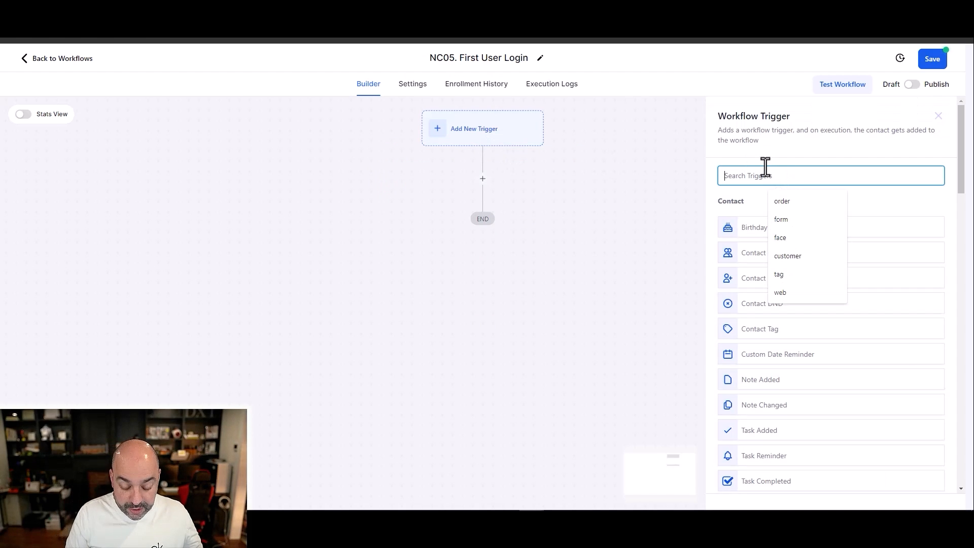
scroll(913, 282, down, 15)
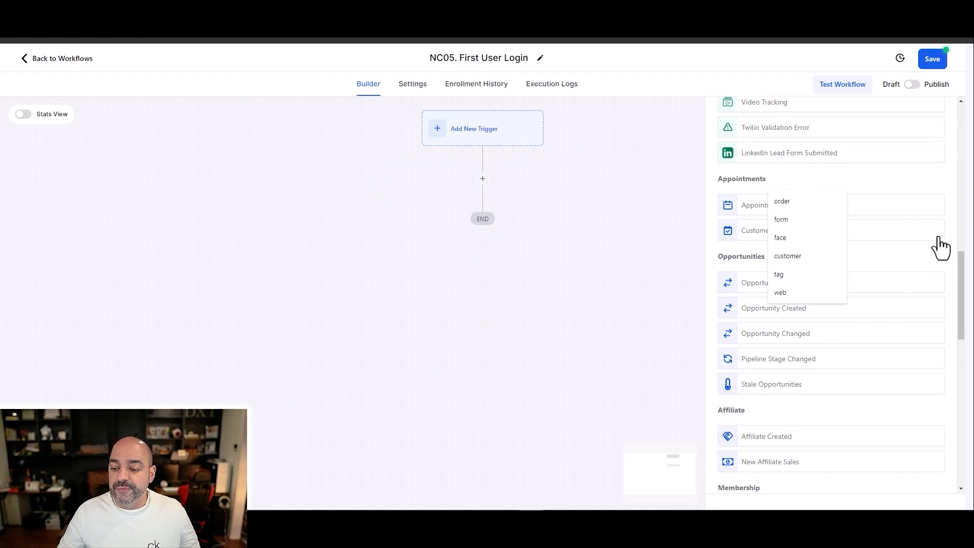
scroll(837, 249, down, 2)
scroll(757, 191, down, 1)
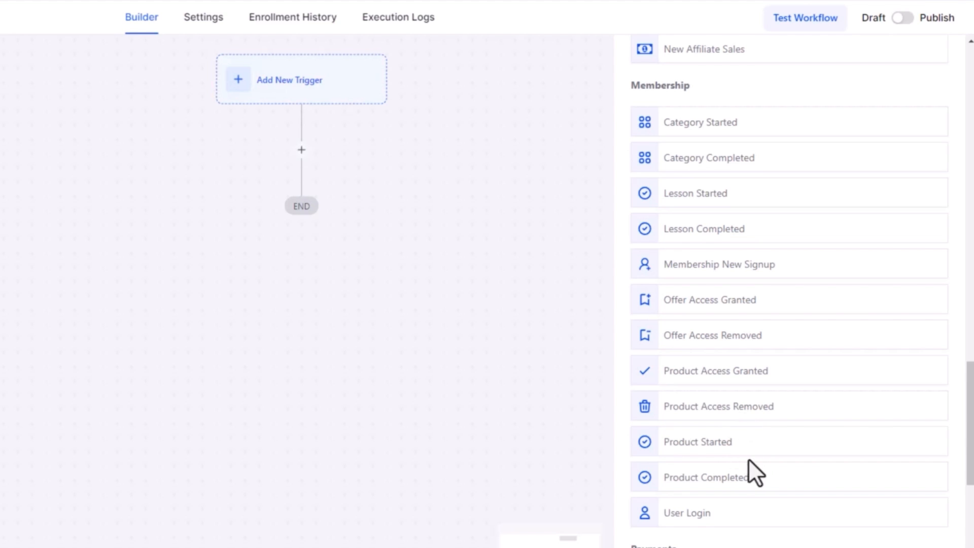
click(738, 519)
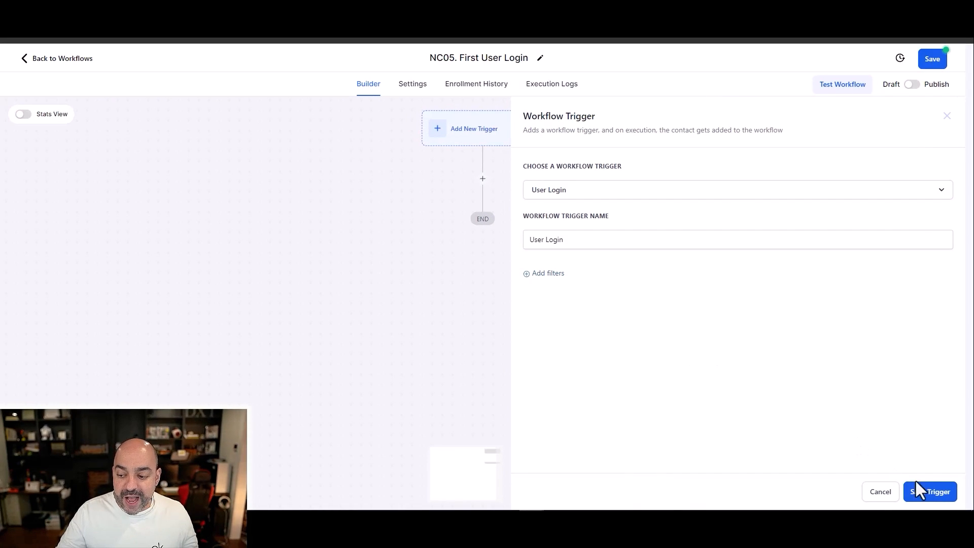
click(547, 273)
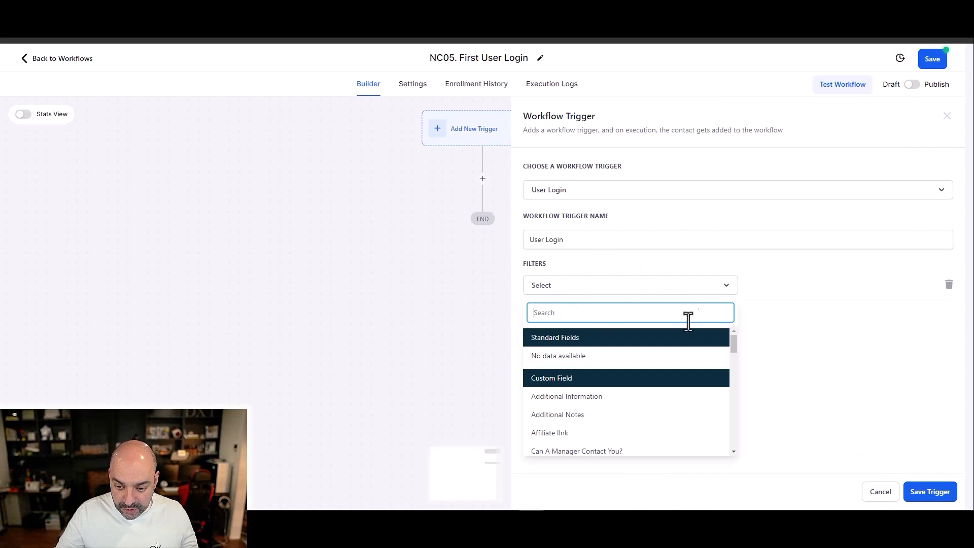
scroll(668, 365, down, 1)
scroll(679, 362, up, 1)
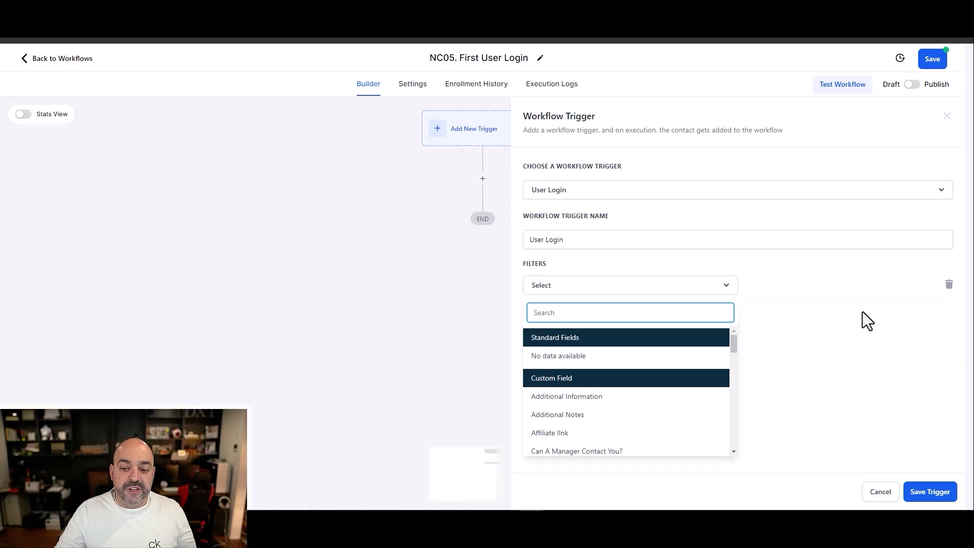
click(947, 285)
Step: Save the User Login trigger without filters and review the workflow's contact and communication settings
click(930, 492)
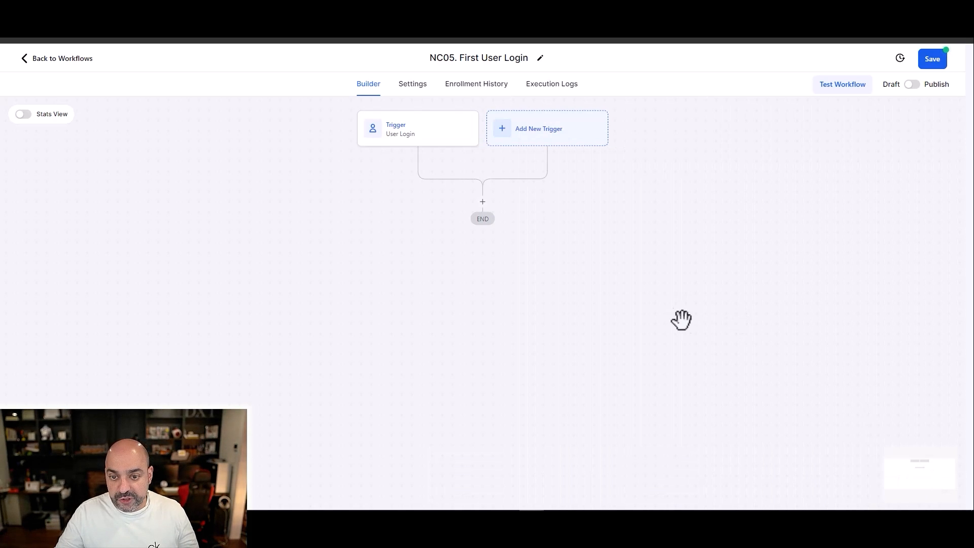
click(408, 85)
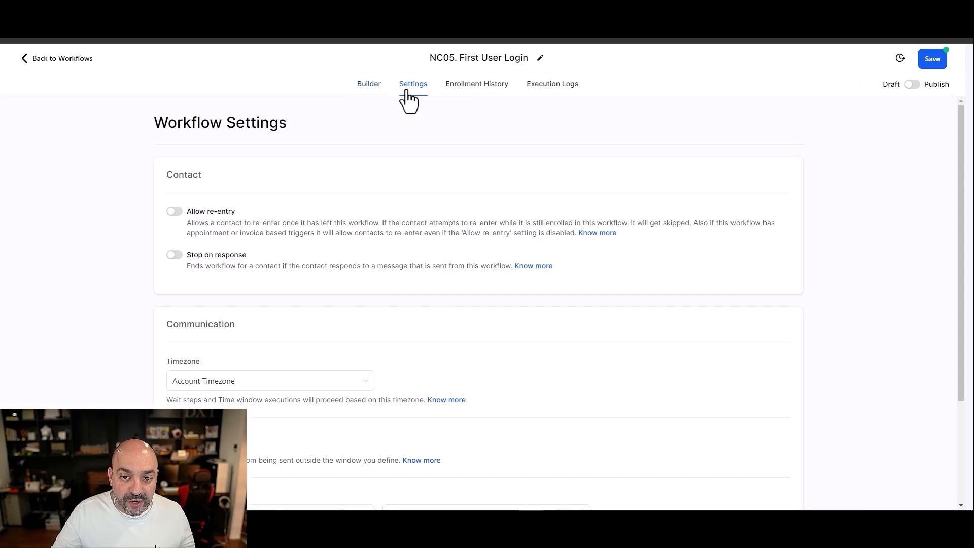
scroll(260, 230, down, 3)
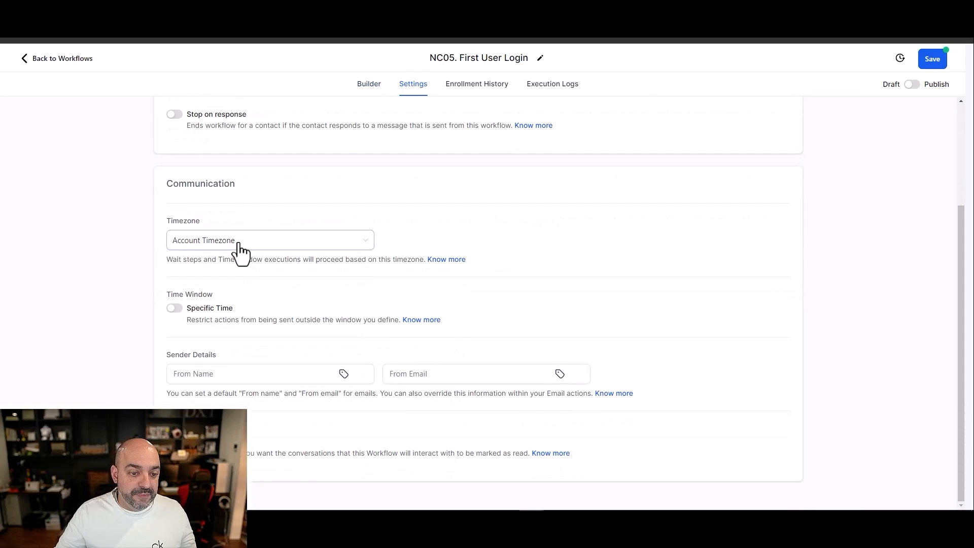
click(65, 62)
click(541, 309)
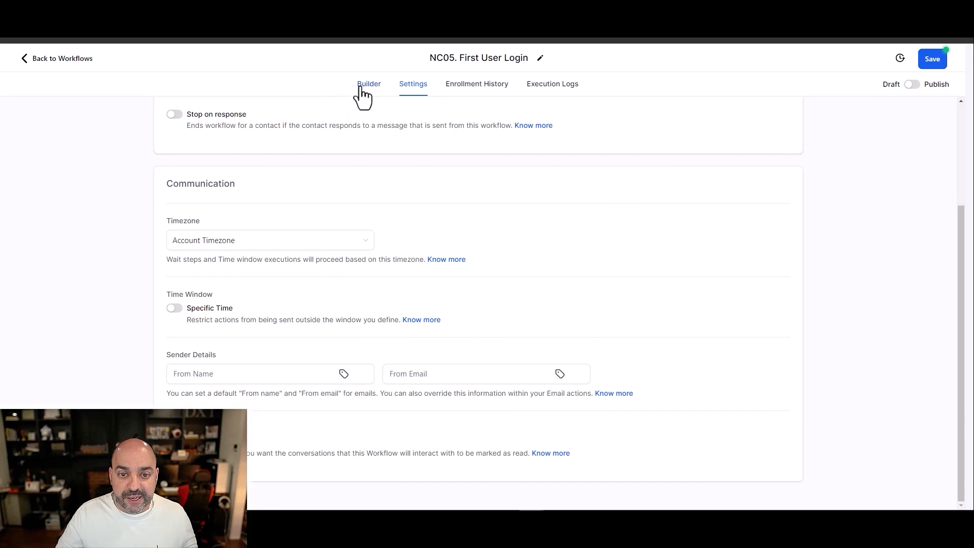
Step: Add a Create/Update Opportunity action below the User Login trigger in the workflow builder
click(361, 88)
click(484, 208)
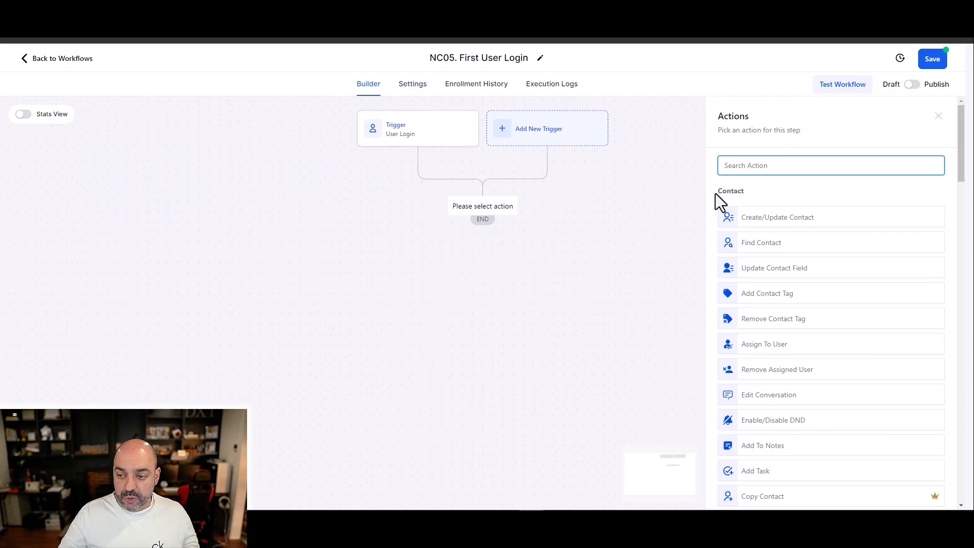
text(pipe)
key(BackSpace)
key(BackSpace)
key(BackSpace)
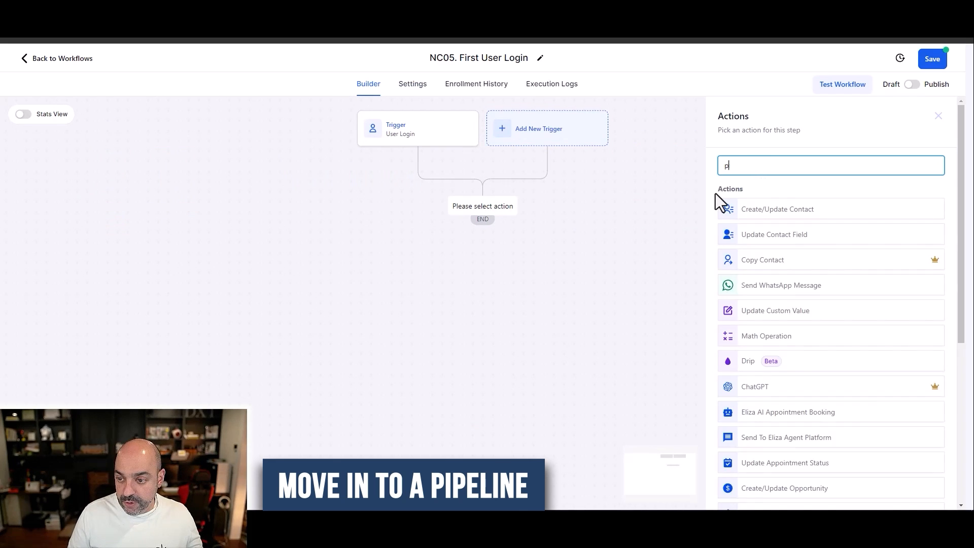
key(BackSpace)
text(opp)
click(731, 207)
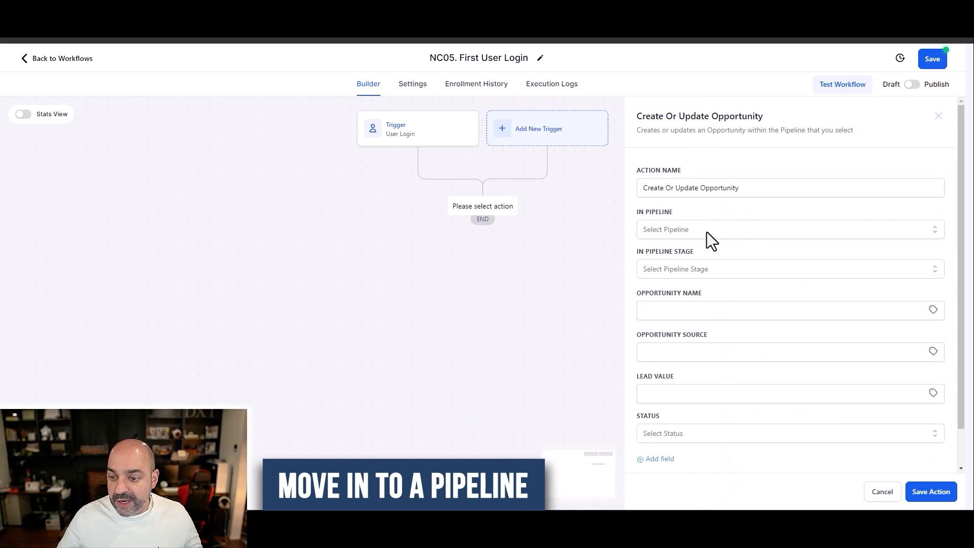
Step: Set the opportunity action's pipeline to Nuno's Awesome Course and its stage to First User Login
click(707, 232)
scroll(708, 314, down, 1)
click(717, 337)
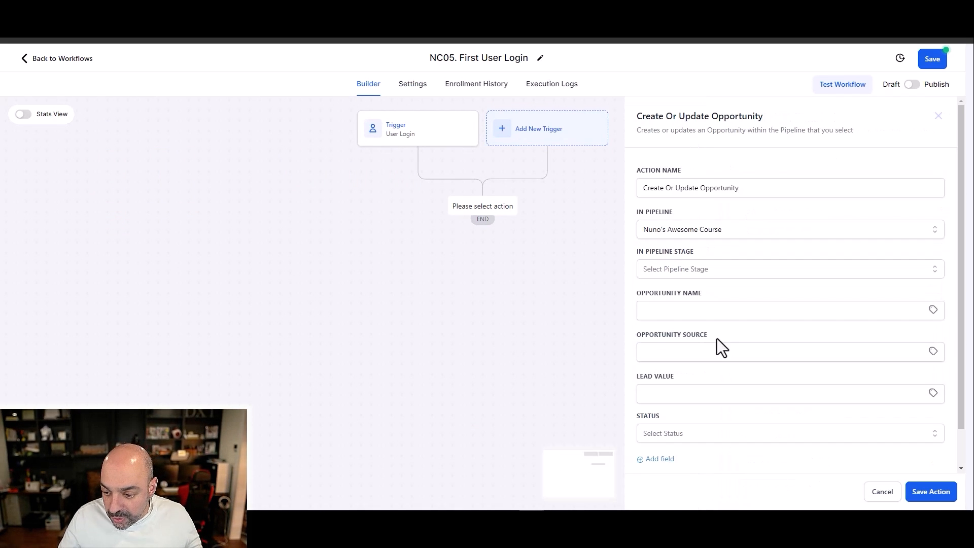
click(702, 274)
click(699, 351)
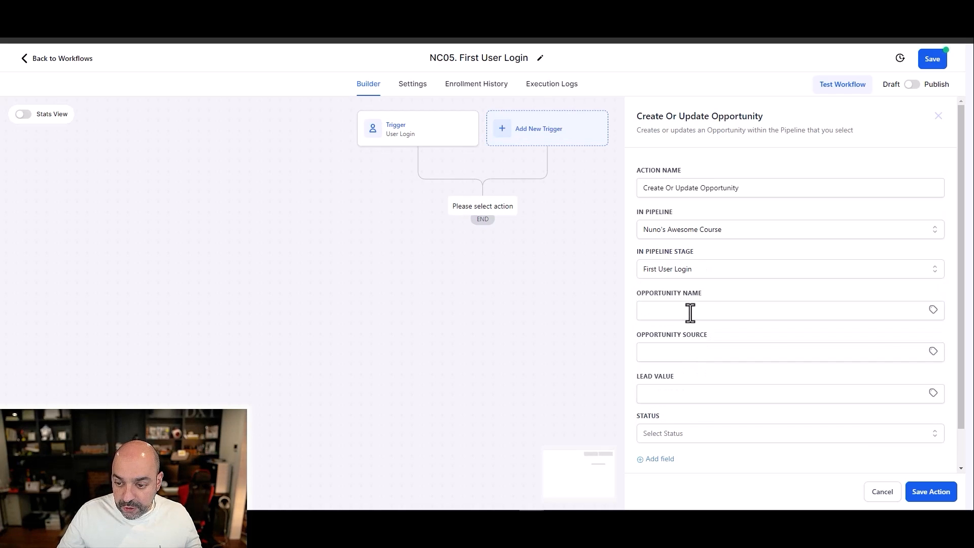
Step: Set the opportunity name to "{{contact.name}} - {{contact.email}}" and the status to won, and save the action
click(690, 311)
click(753, 357)
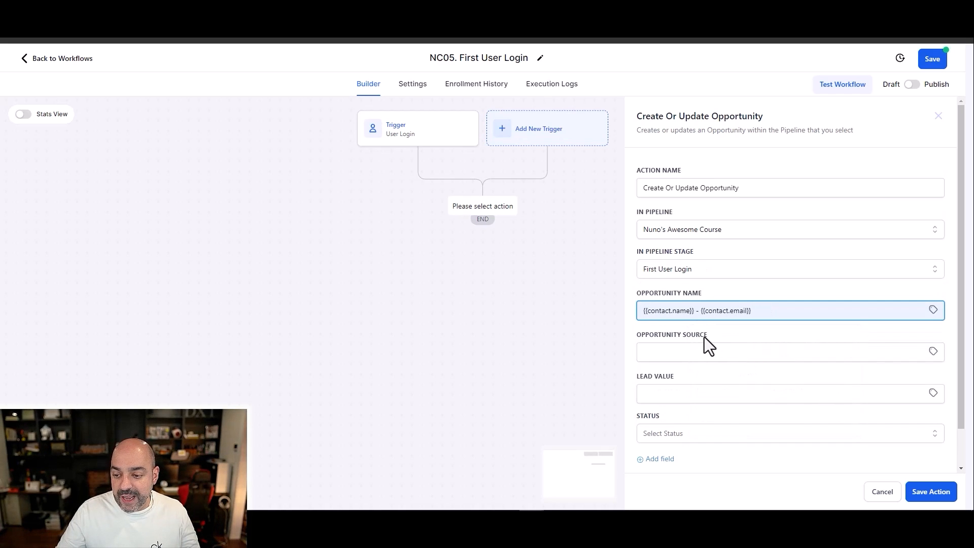
scroll(695, 354, down, 1)
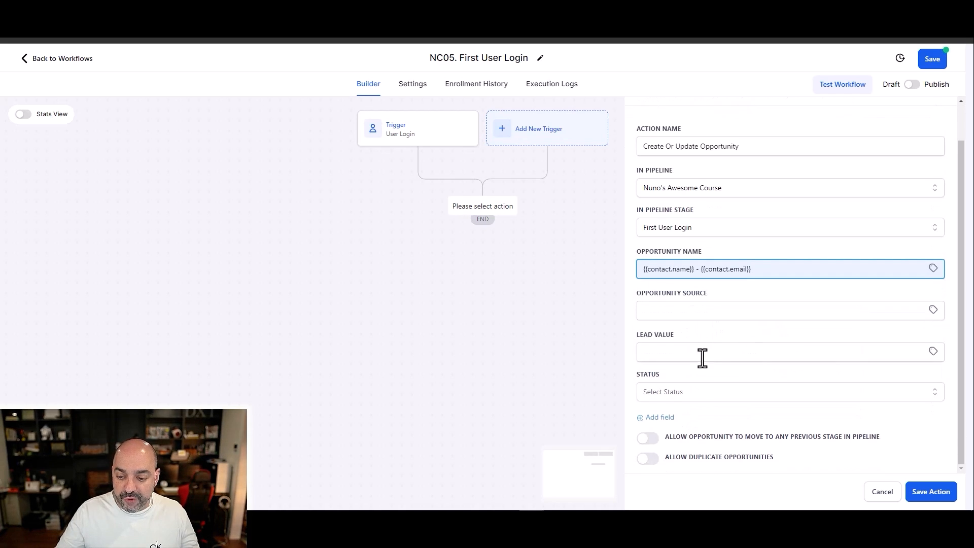
click(668, 395)
click(670, 434)
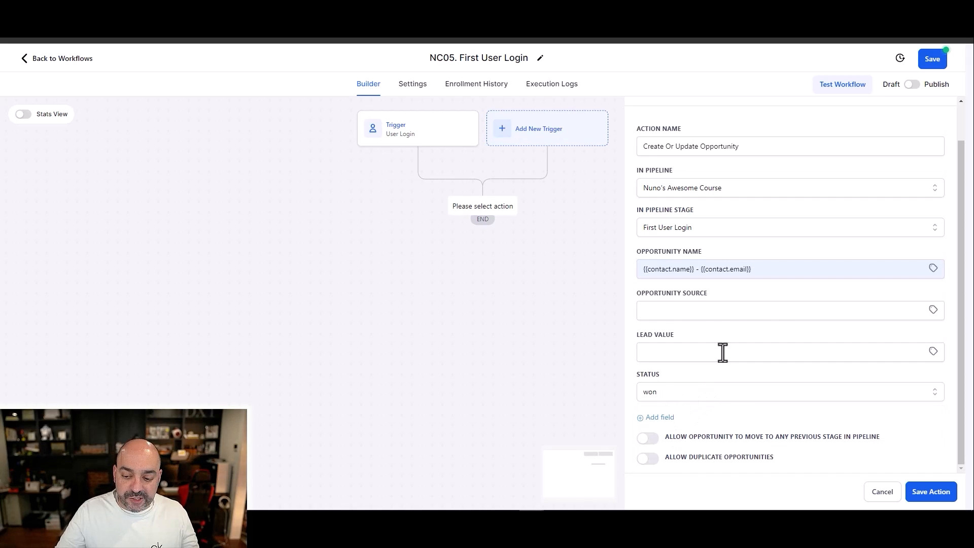
click(929, 492)
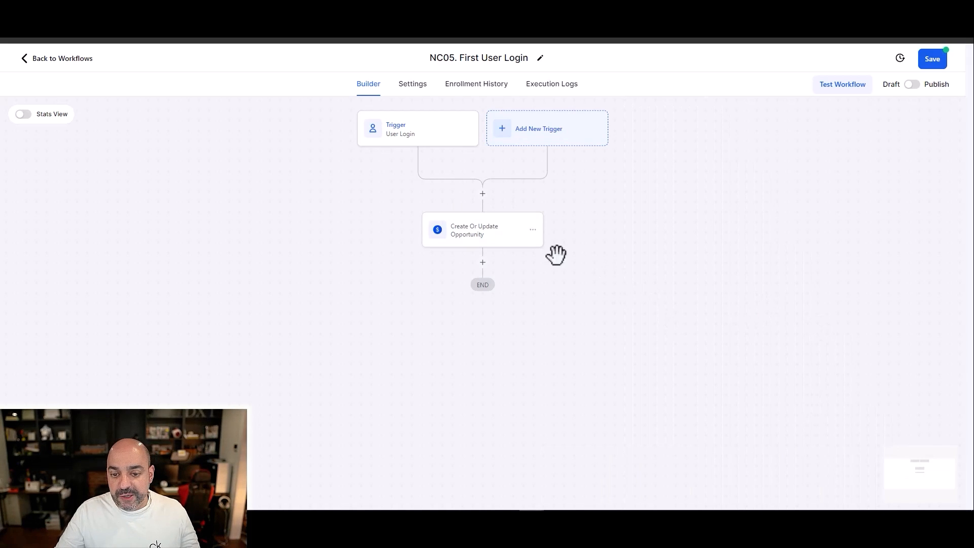
Step: Rename the opportunity action "Create Or Update Opportunity -user login" and save it
click(517, 245)
click(783, 196)
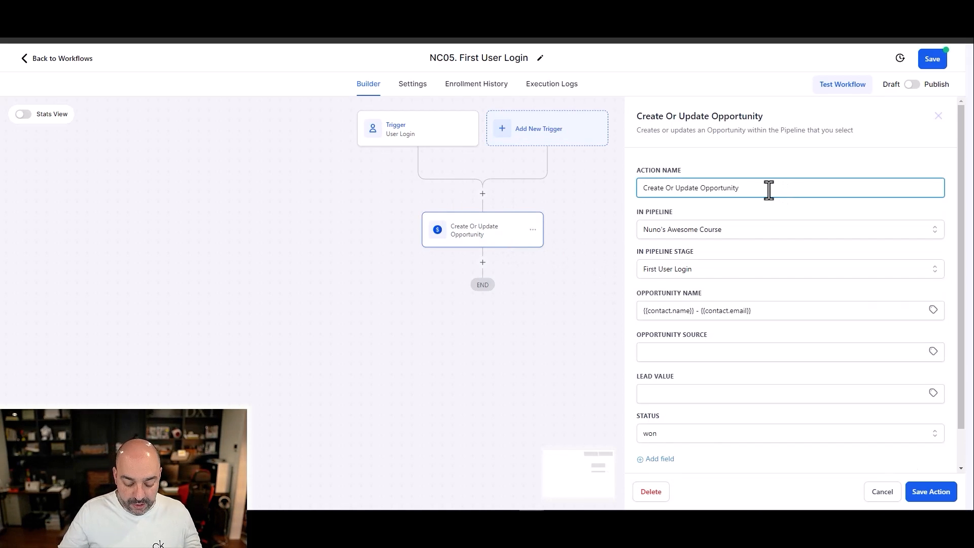
text(-user login)
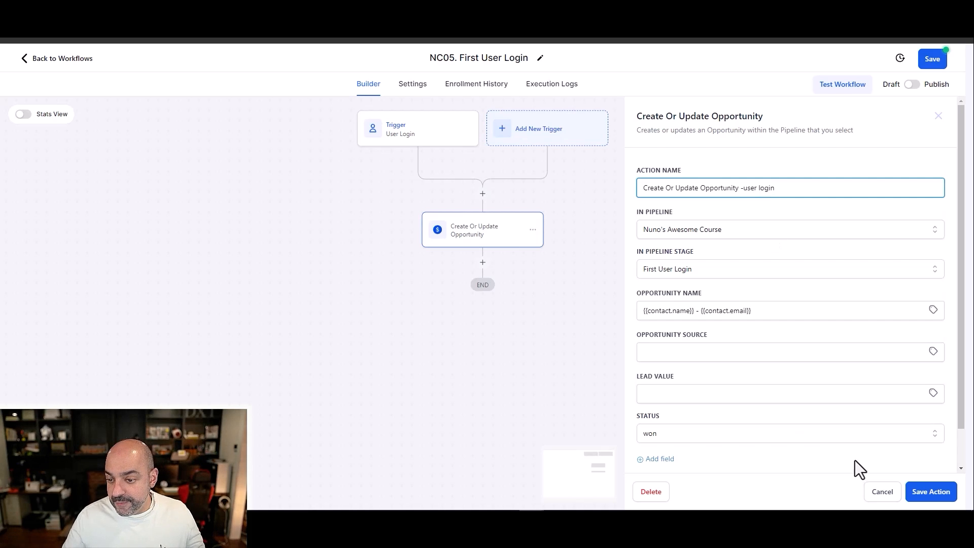
click(931, 491)
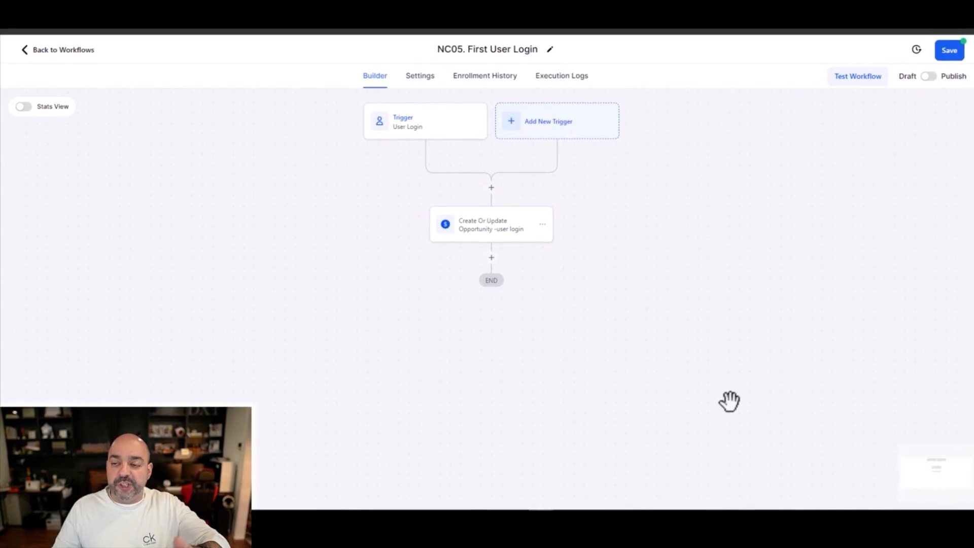
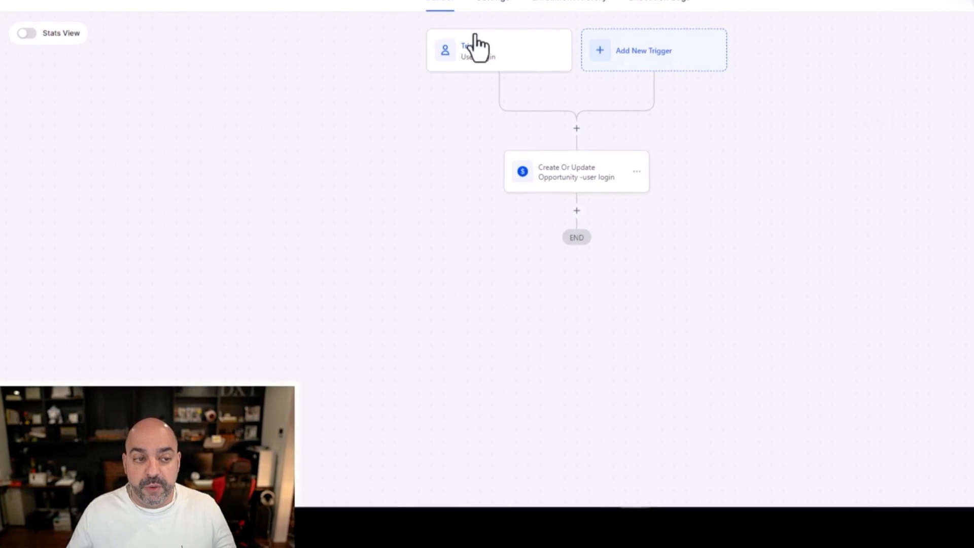
Step: Create a new workflow from scratch in the Nuno's Awesome Course folder and name it "NC06. First Catergory Complete"
click(65, 65)
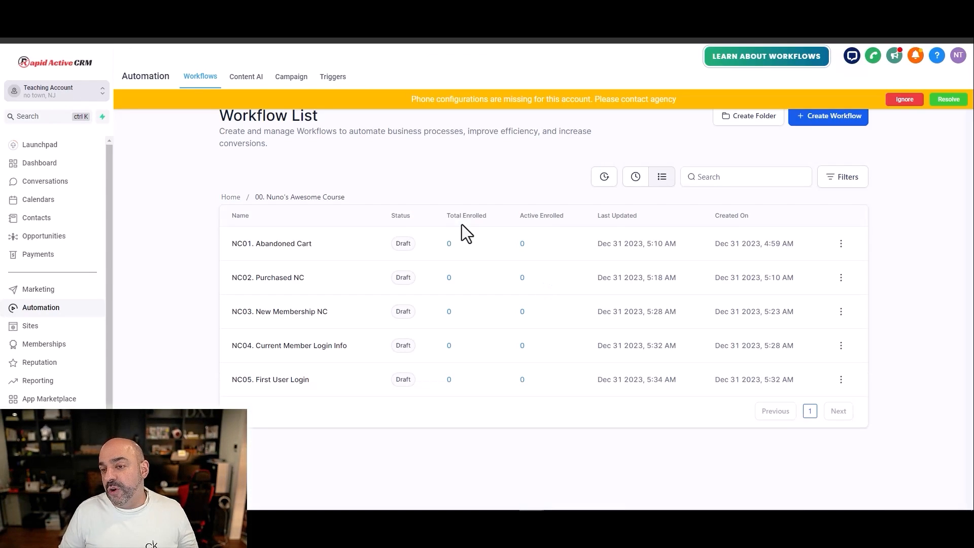
click(827, 120)
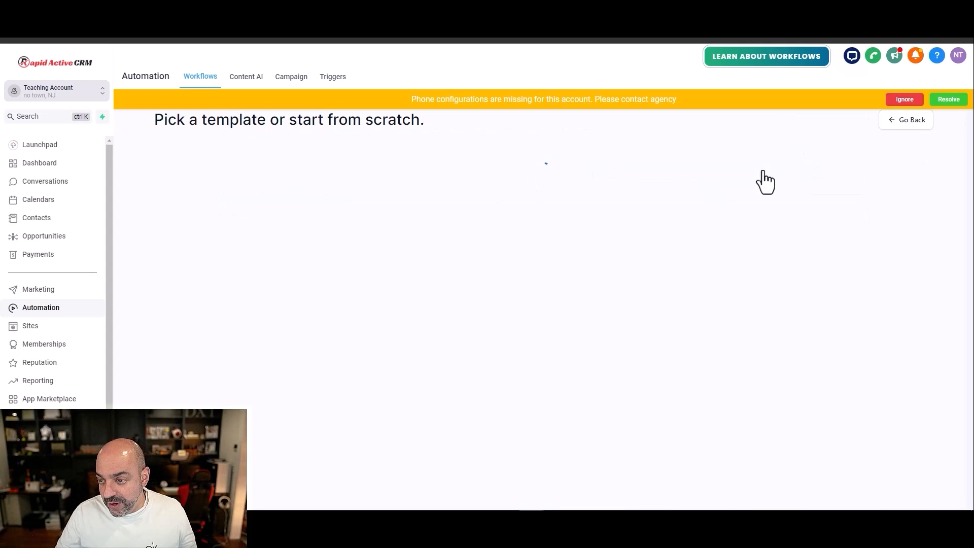
click(386, 265)
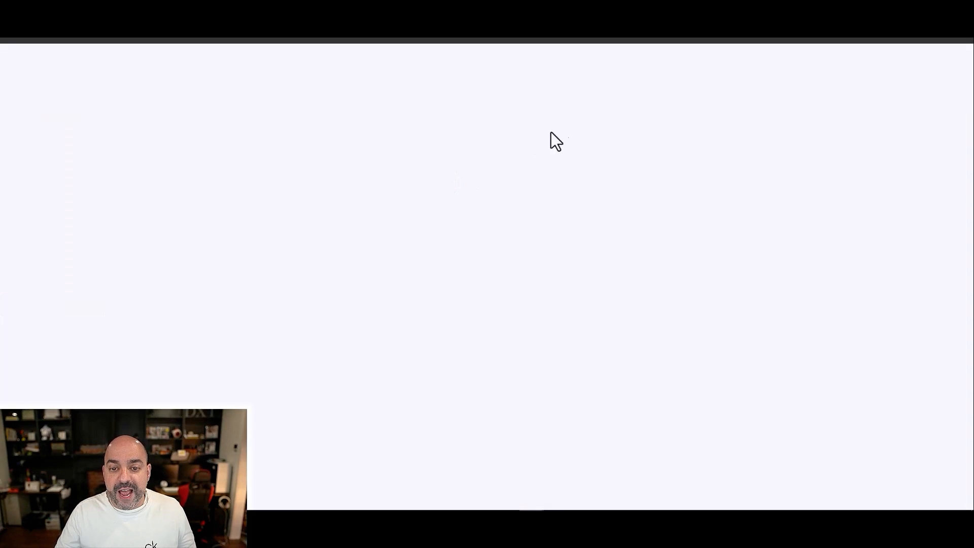
drag(548, 57, 397, 58)
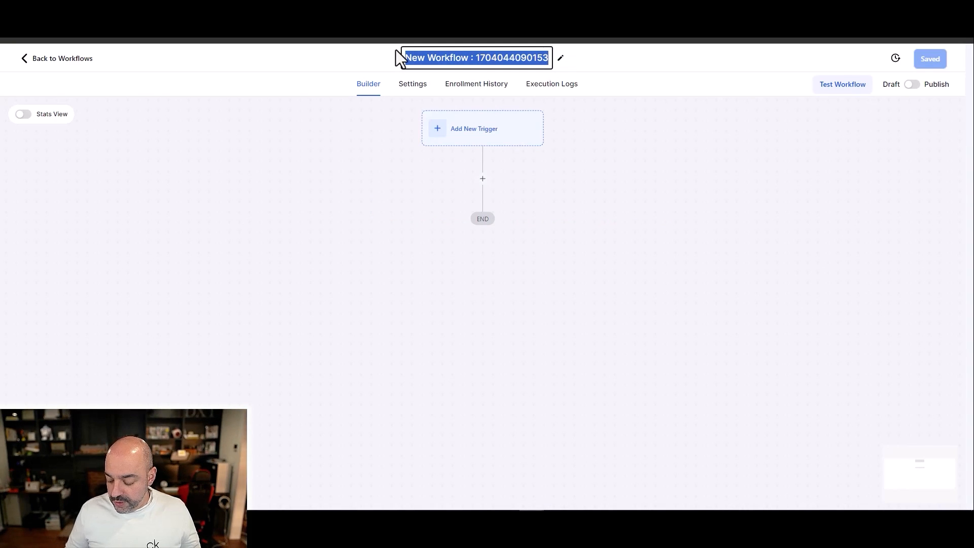
key(BackSpace)
text(NC06.)
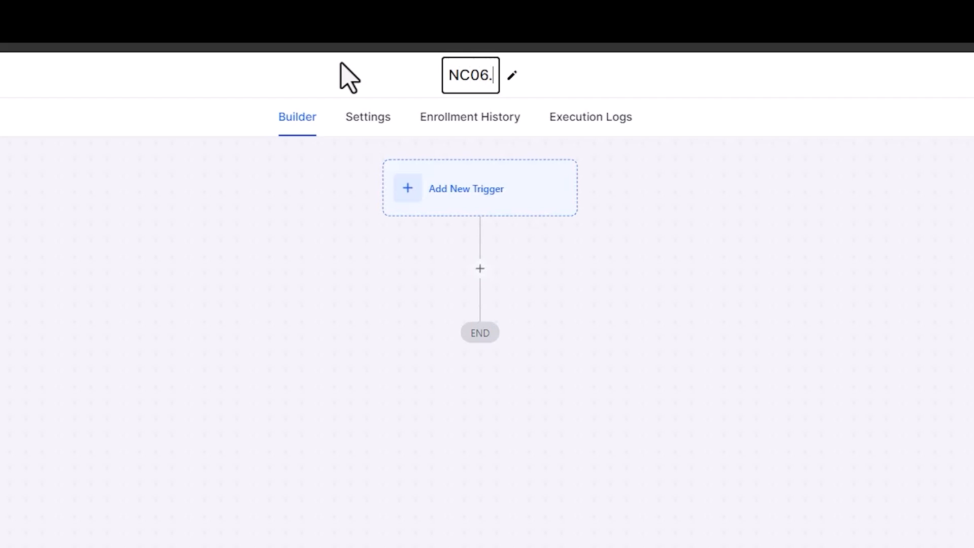
text( First )
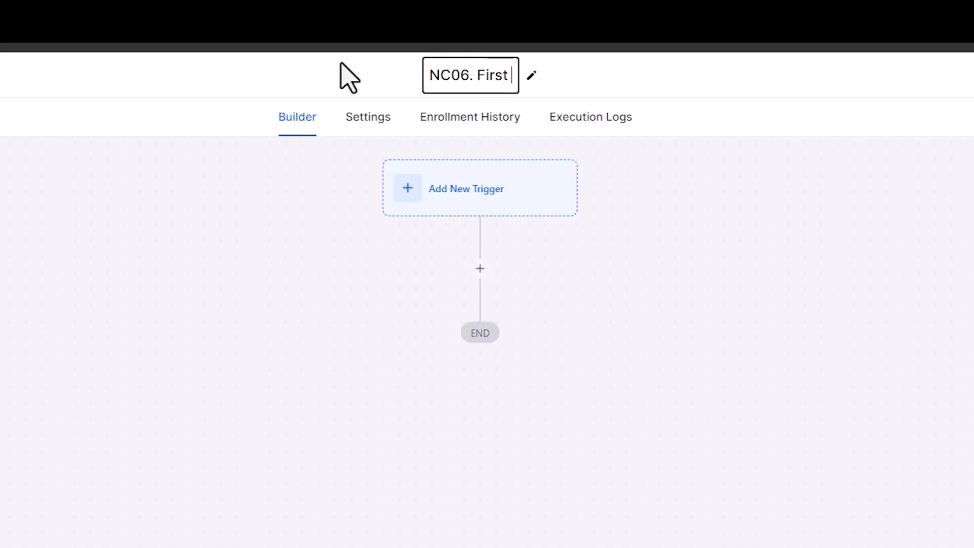
text(Catergory Complete)
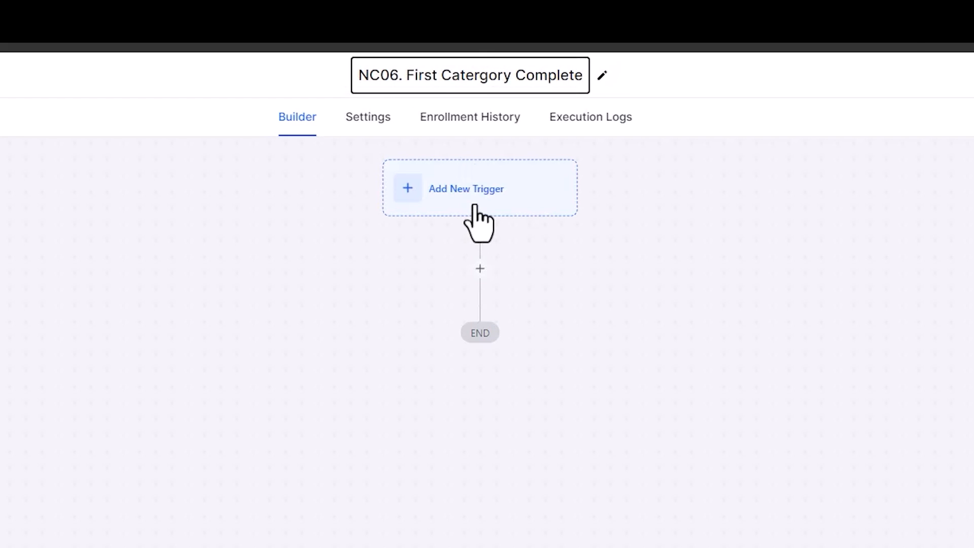
key(Return)
Step: Add a Category Completed trigger from the membership triggers to the workflow
click(495, 132)
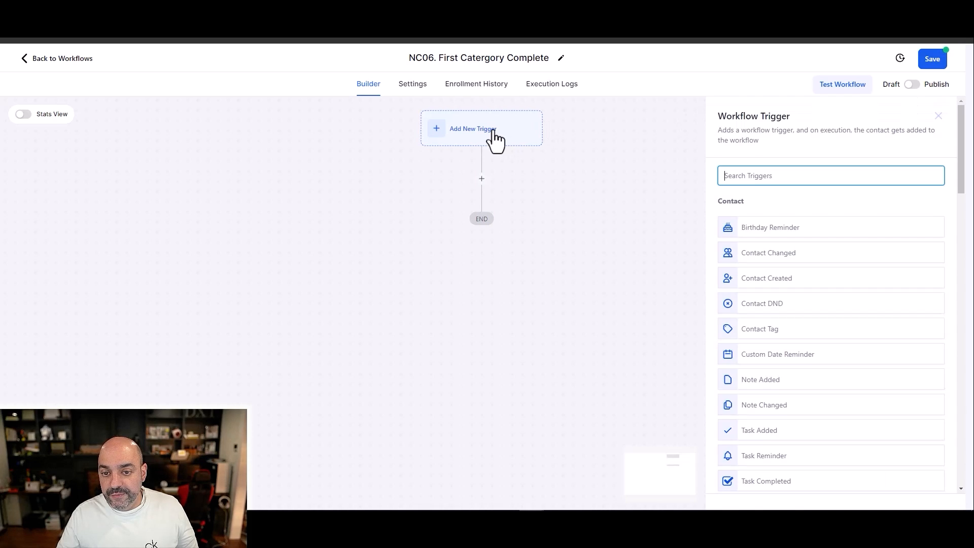
text(me)
key(BackSpace)
key(BackSpace)
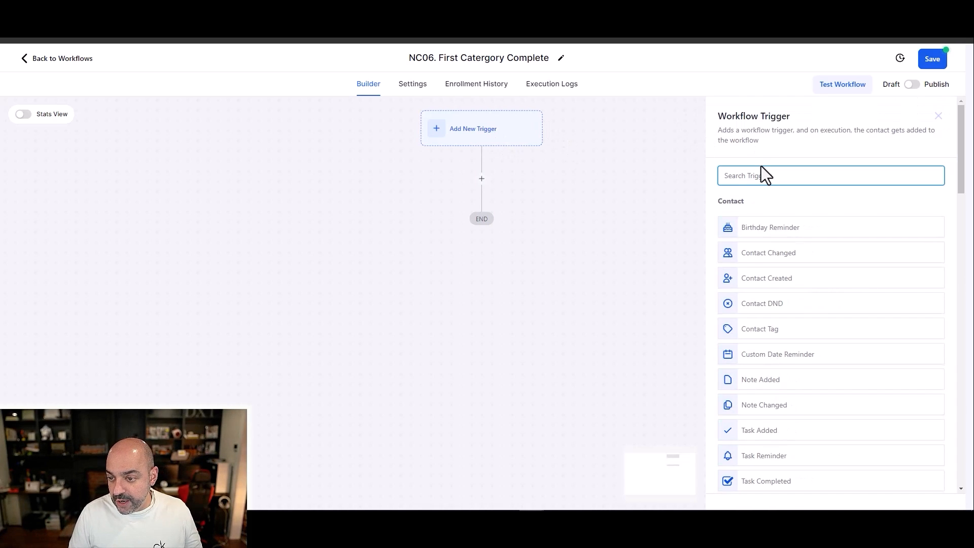
scroll(799, 195, down, 20)
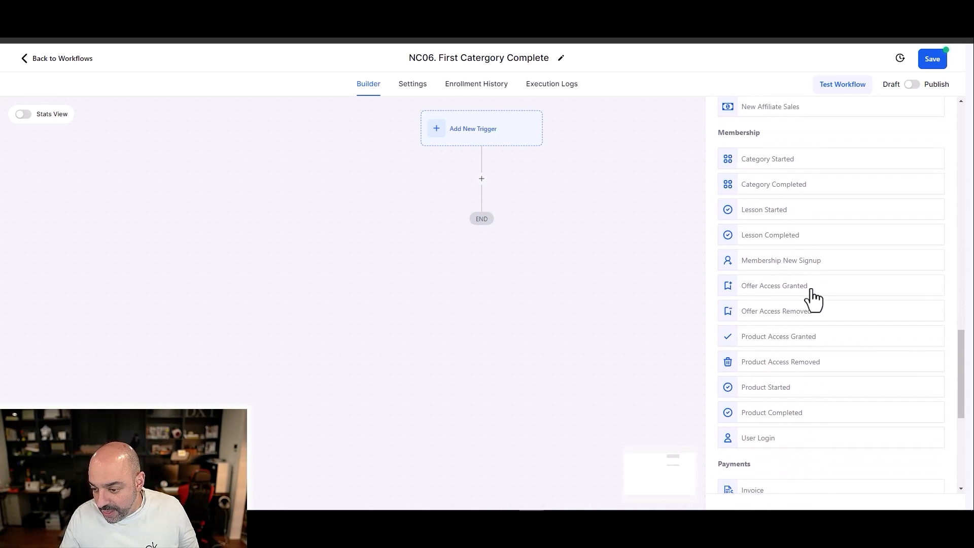
click(784, 191)
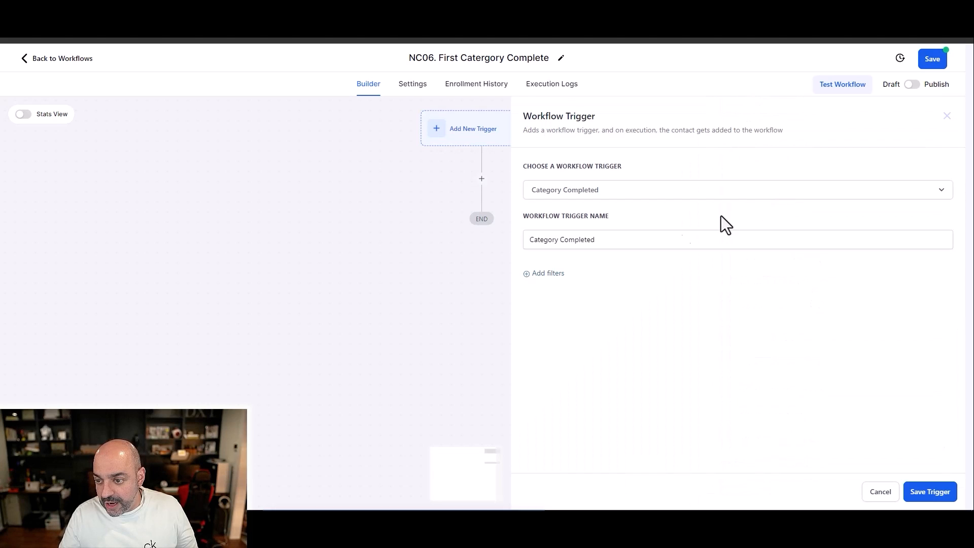
Step: Add a trigger filter where Product is any of Nuno's Awesome Course
click(558, 274)
click(561, 285)
click(578, 354)
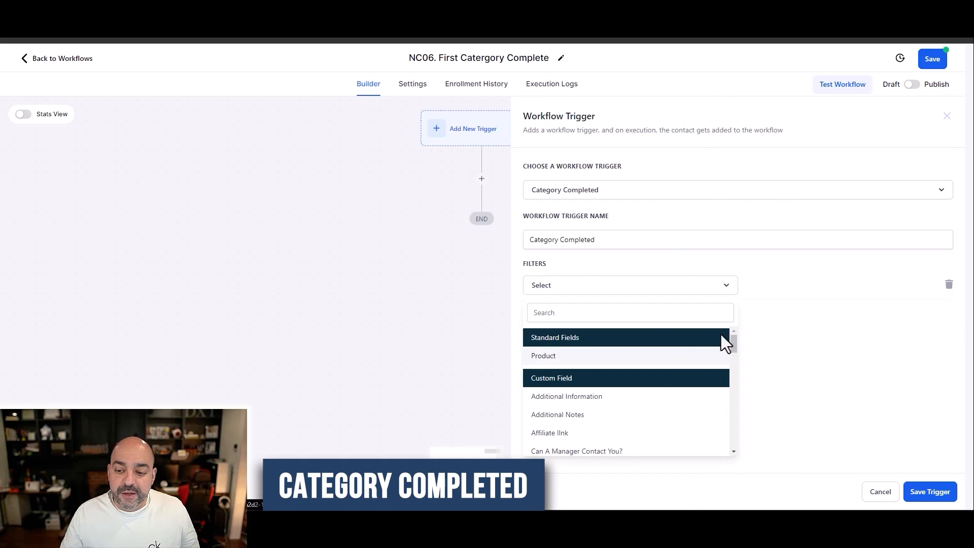
click(808, 287)
click(790, 307)
click(810, 287)
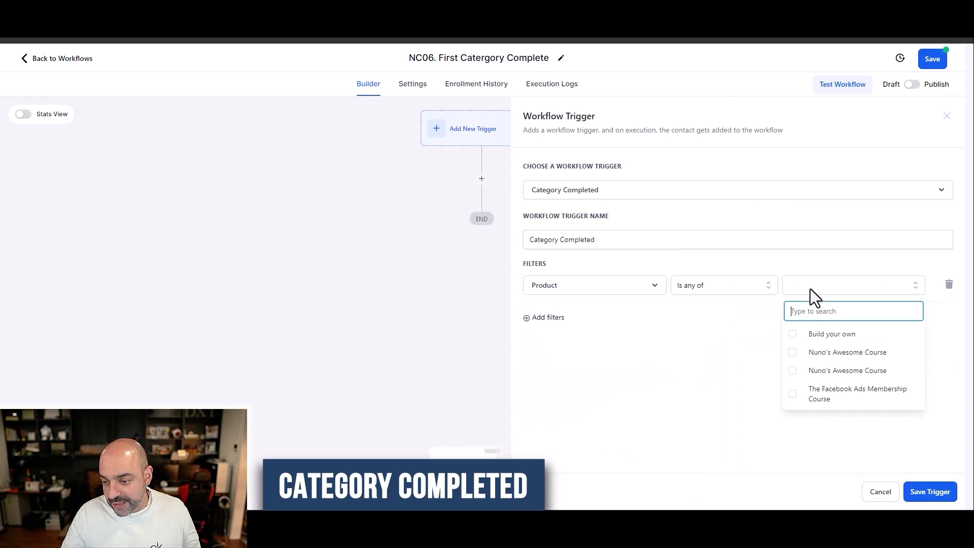
click(793, 352)
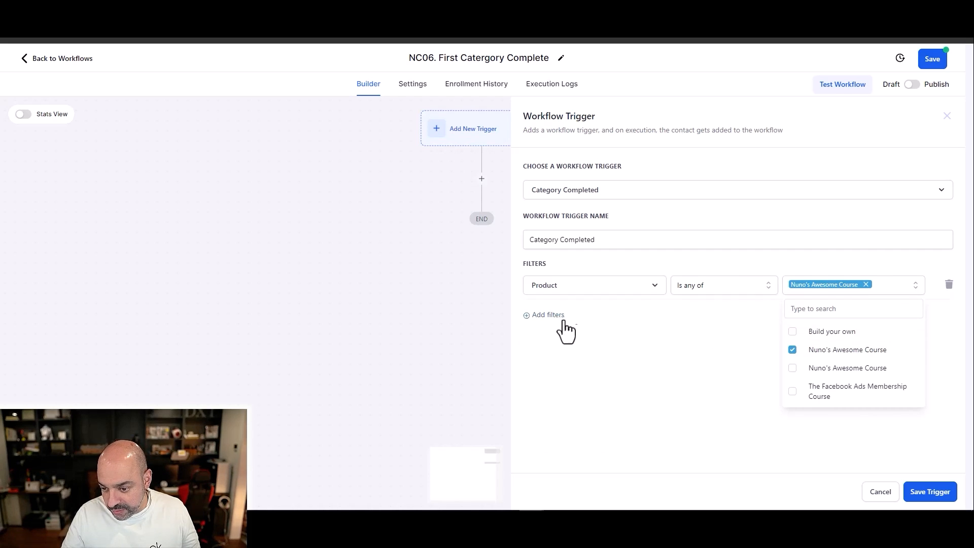
Step: Add a second trigger filter on Category, choosing its operator and value, and save the trigger and the workflow
click(548, 315)
click(560, 387)
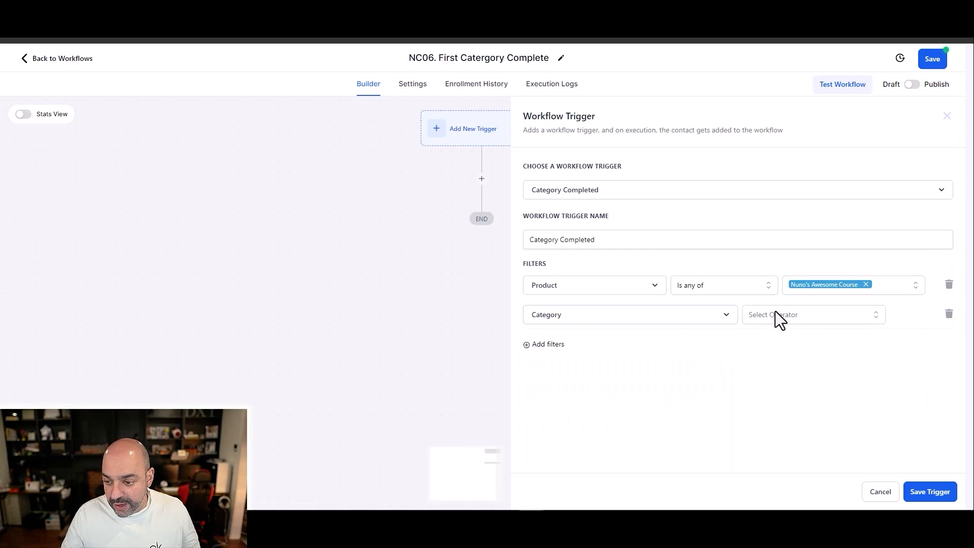
click(776, 313)
click(765, 338)
click(834, 381)
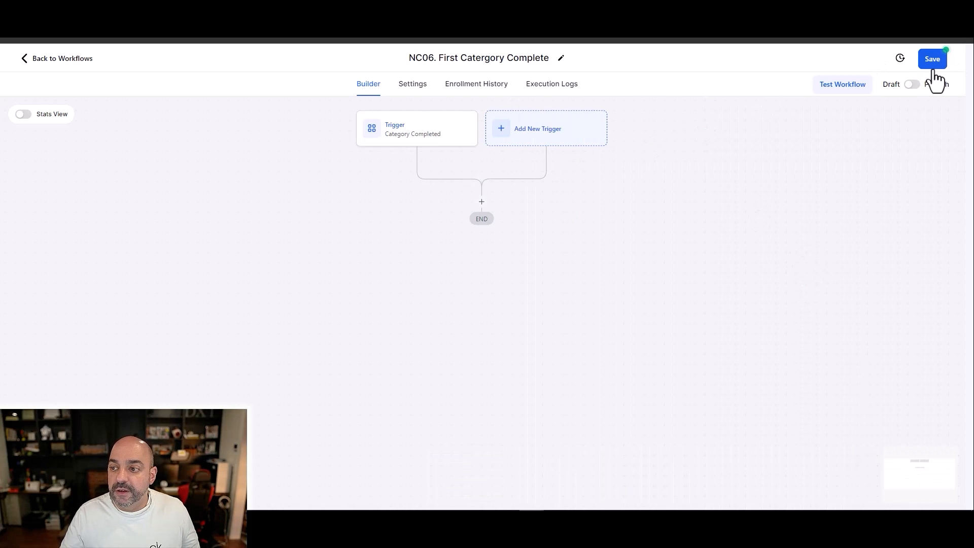
click(932, 65)
Step: Add a Create/Update Opportunity action below the trigger, with pipeline Nuno's Awesome Course and stage Complete 1st
click(482, 203)
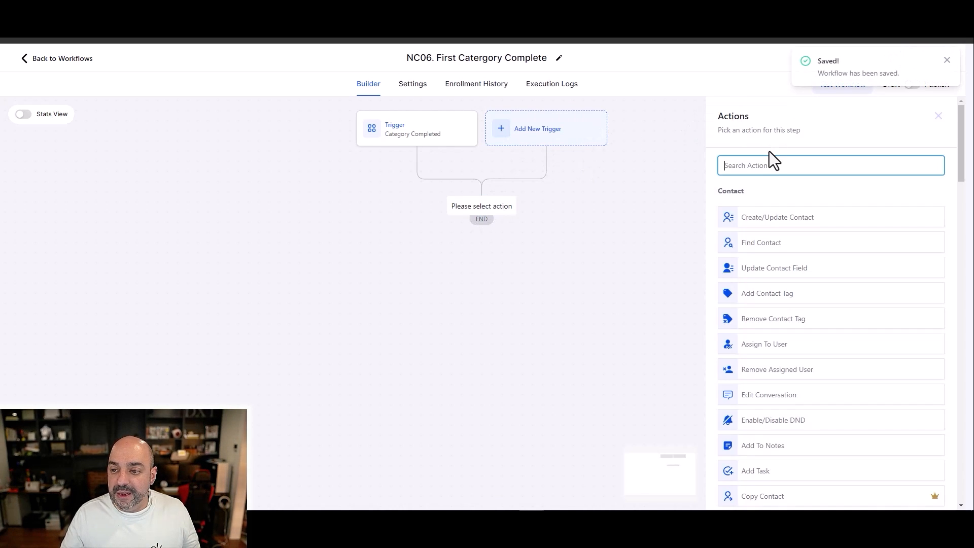
text(opp)
click(721, 118)
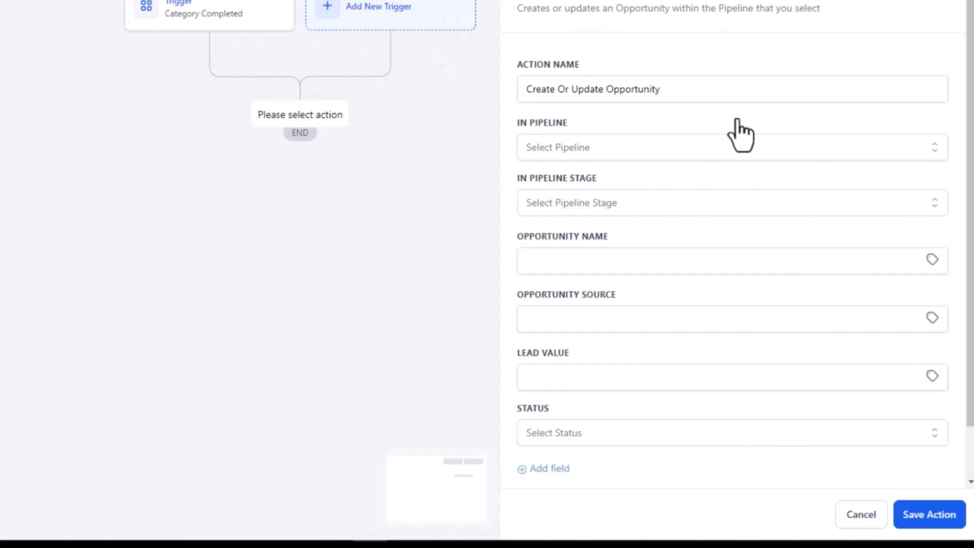
click(626, 146)
click(617, 340)
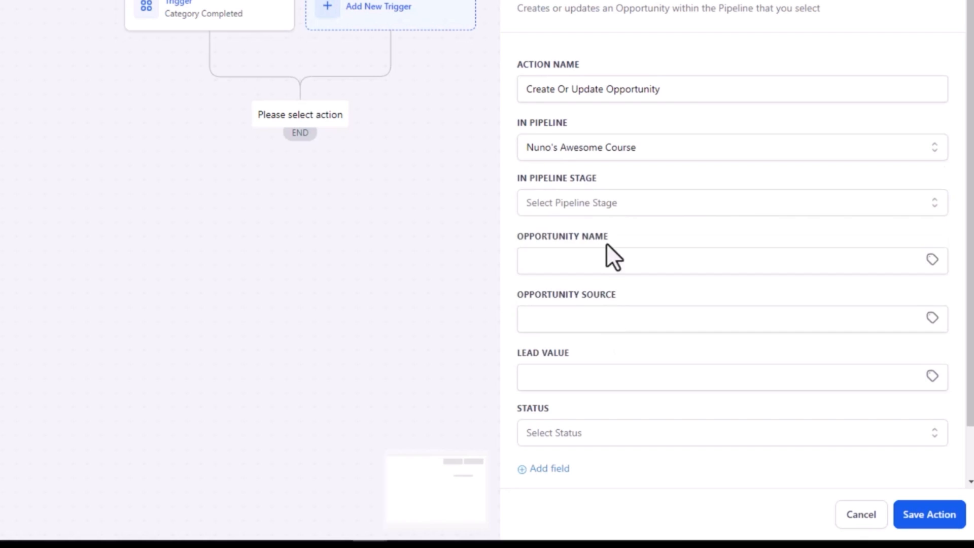
click(612, 209)
click(634, 342)
Step: Set the opportunity name to "{{contact.name}} - {{contact.email}}" and save the action
click(589, 271)
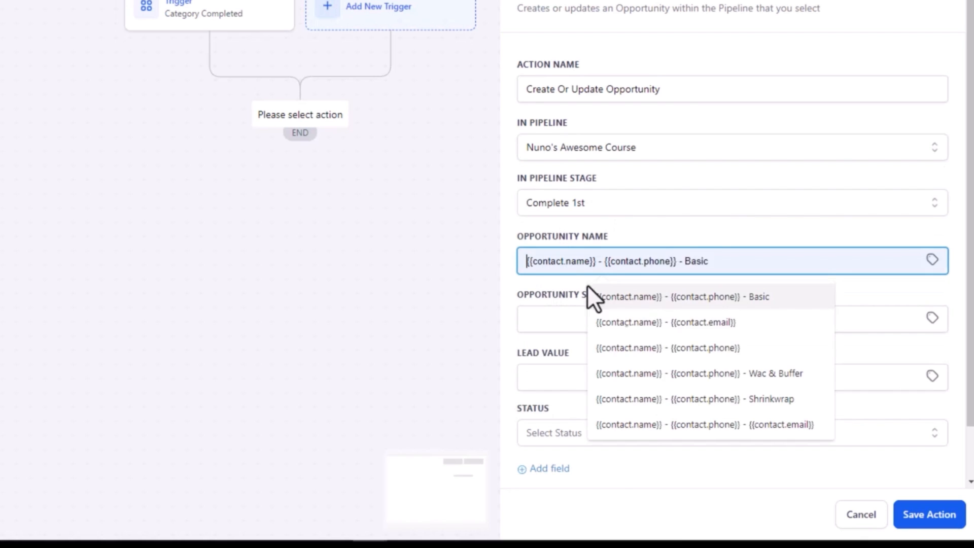
click(667, 328)
click(910, 513)
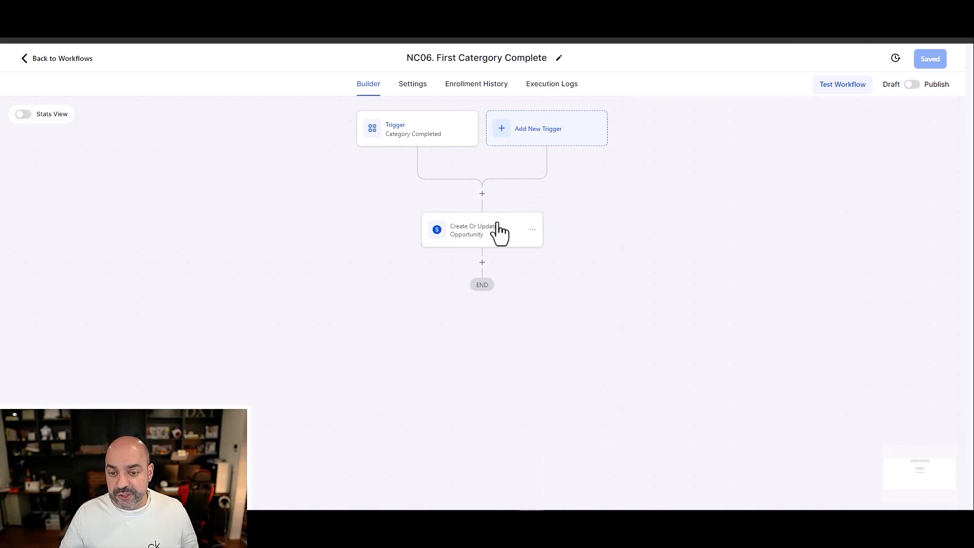
Step: Rename the opportunity action "Create Or Update Opportunity 1st" and save it
click(499, 232)
click(771, 181)
text(1st)
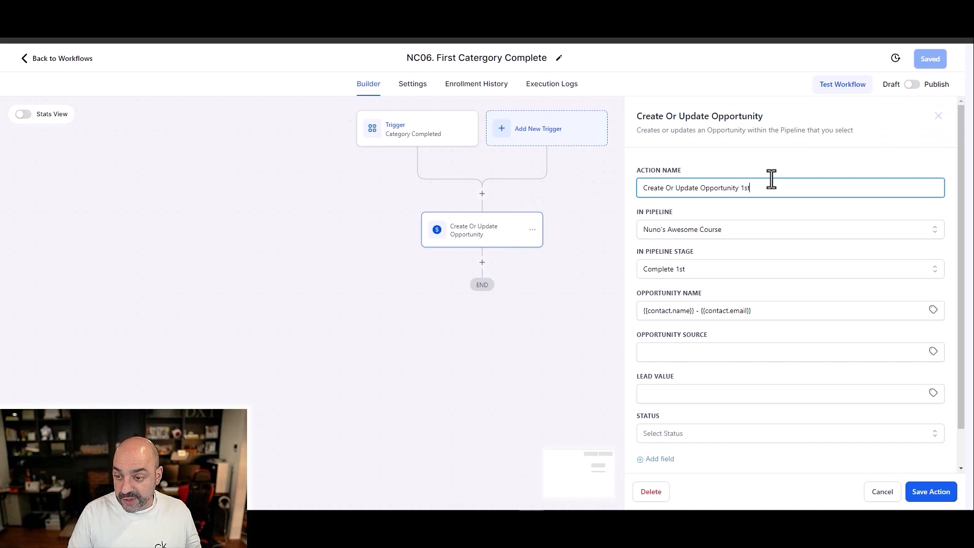
click(930, 491)
Step: Add a Send Email action below the opportunity action, with {{user.name}} as from name and {{user.email}} as from email
click(481, 262)
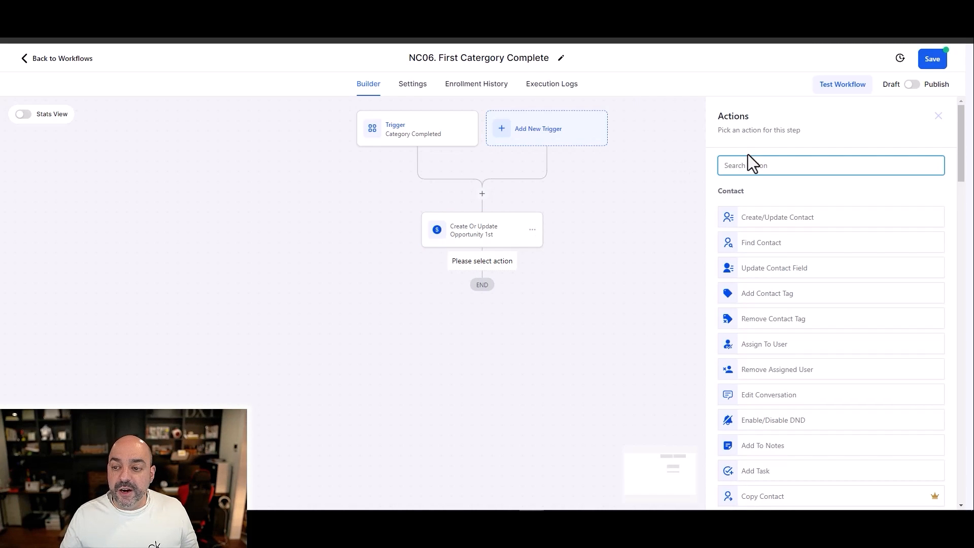
text(email)
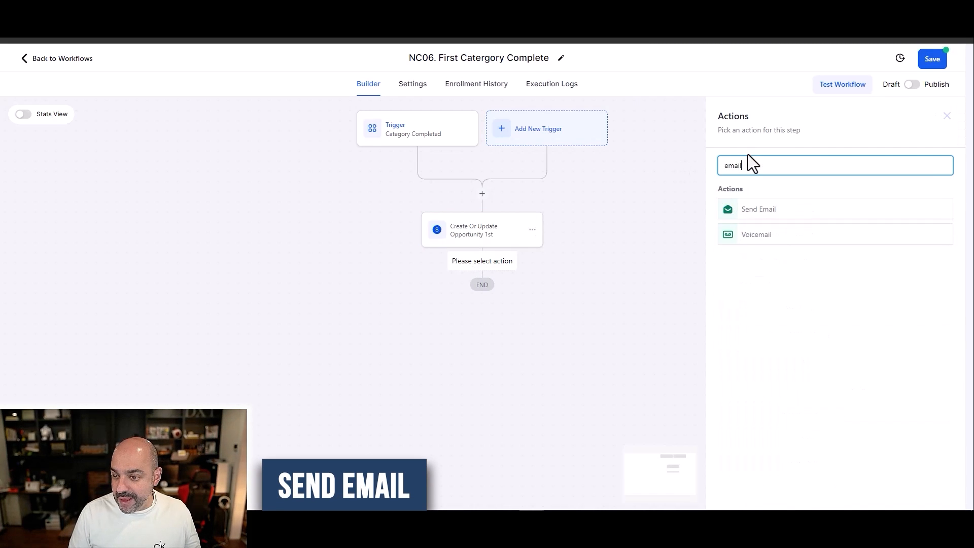
click(785, 215)
click(786, 246)
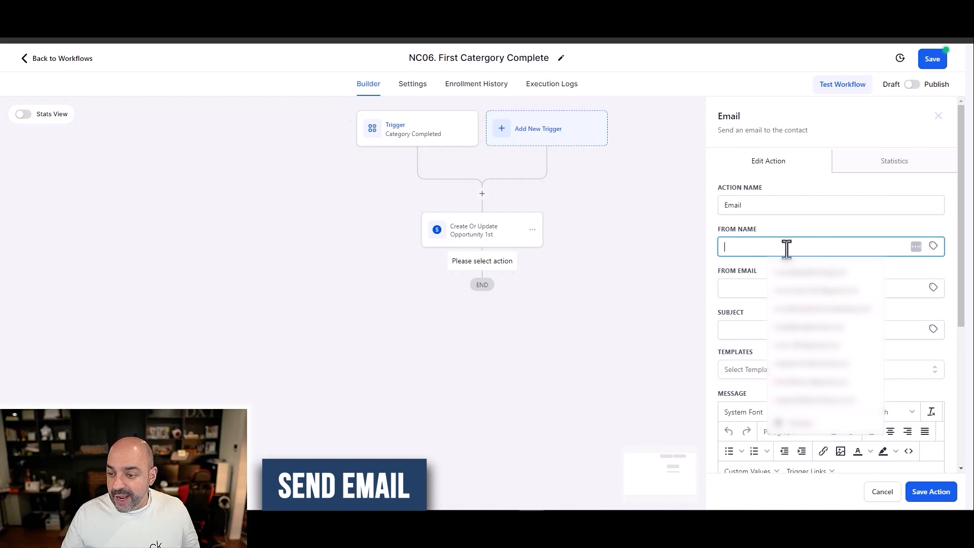
click(933, 246)
mouse_move(866, 296)
click(908, 279)
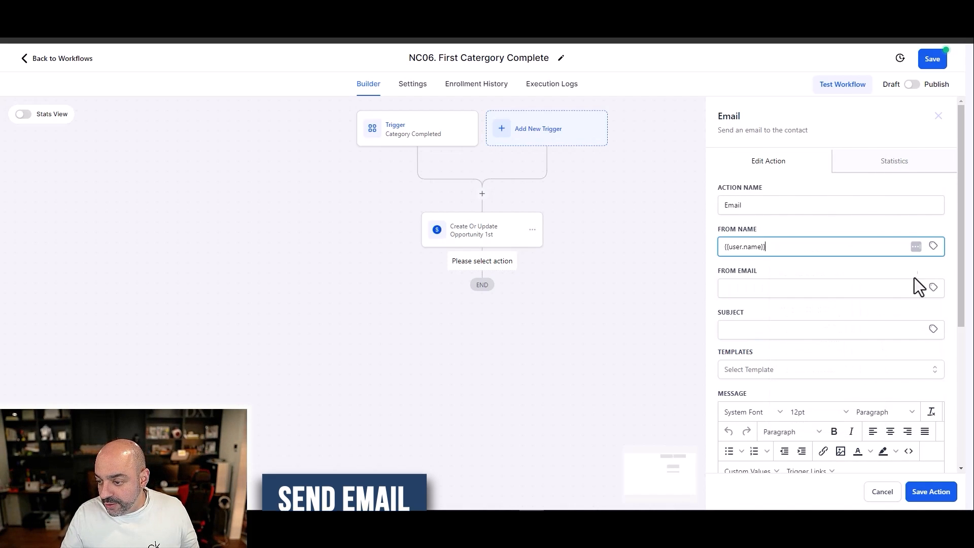
click(933, 288)
mouse_move(923, 338)
click(915, 372)
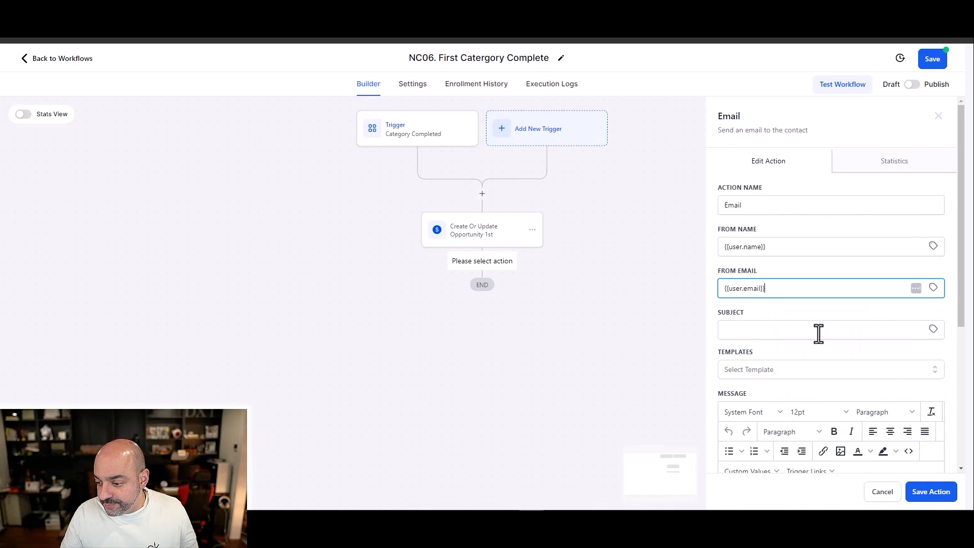
Step: Enter the email subject "Congfrtas on compelte your welcome" and copy it into the message body
click(791, 330)
text(Congfrtas on compe)
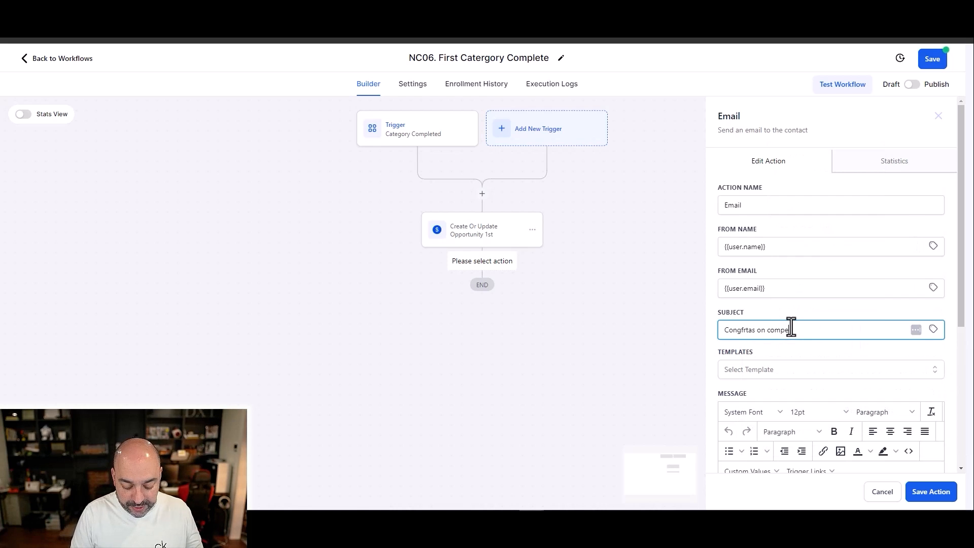
text(lte your welcome)
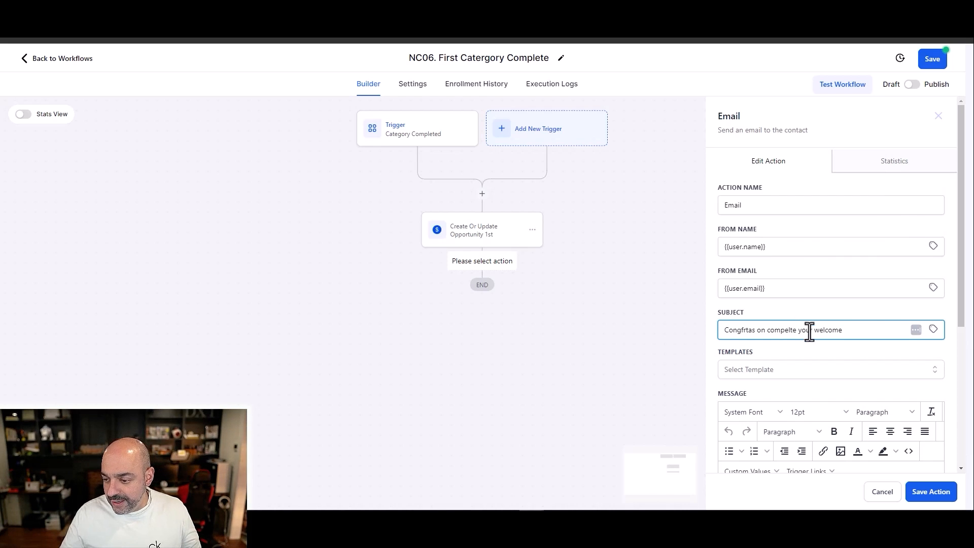
scroll(764, 305, down, 4)
drag(846, 126, 683, 125)
key(ctrl+c)
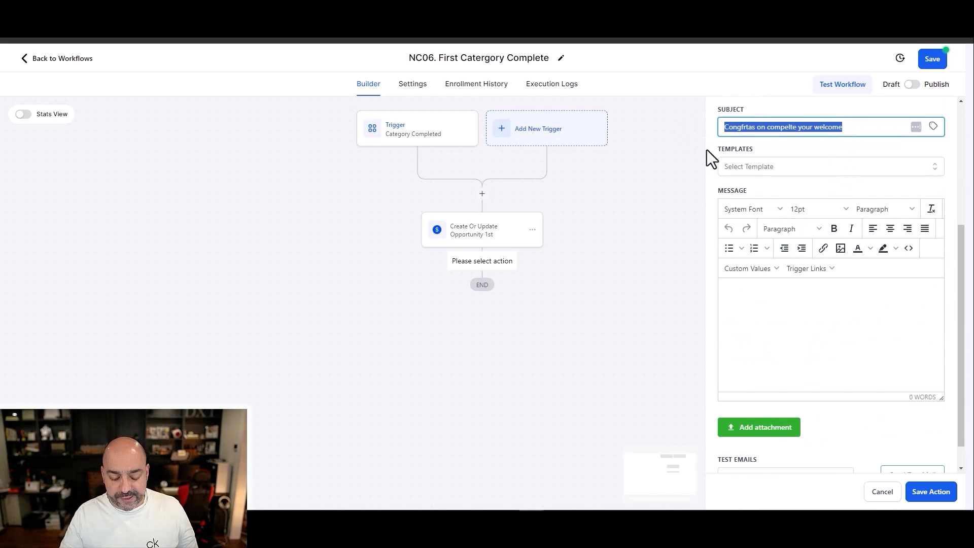
click(760, 288)
key(ctrl+v)
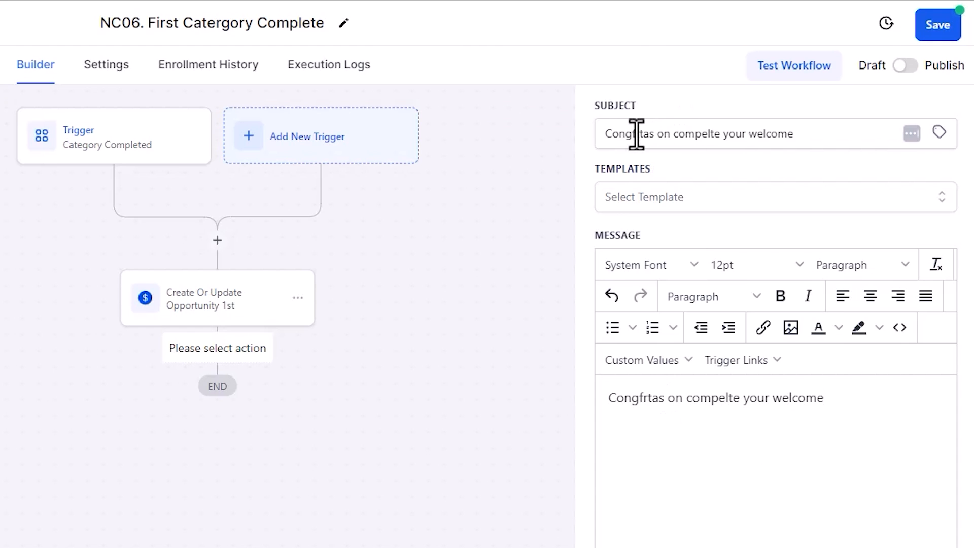
Step: Correct the first word of the email subject to "Congrats"
key(BackSpace)
key(BackSpace)
text(ra)
key(Right)
key(Right)
key(BackSpace)
key(Right)
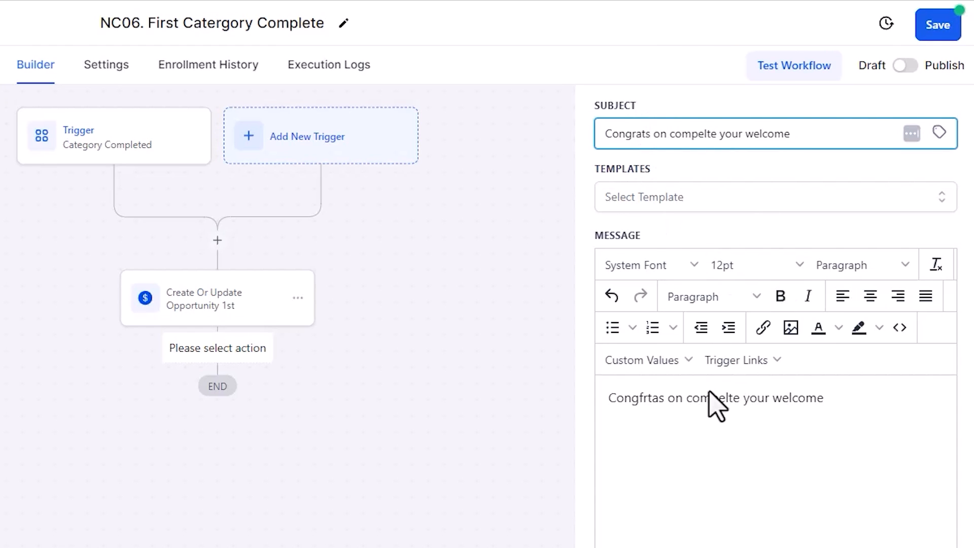
Step: Make the message read "Congrats on compelte your welcome part of the course, how is it going so far", and save the email action and workflow
text(t)
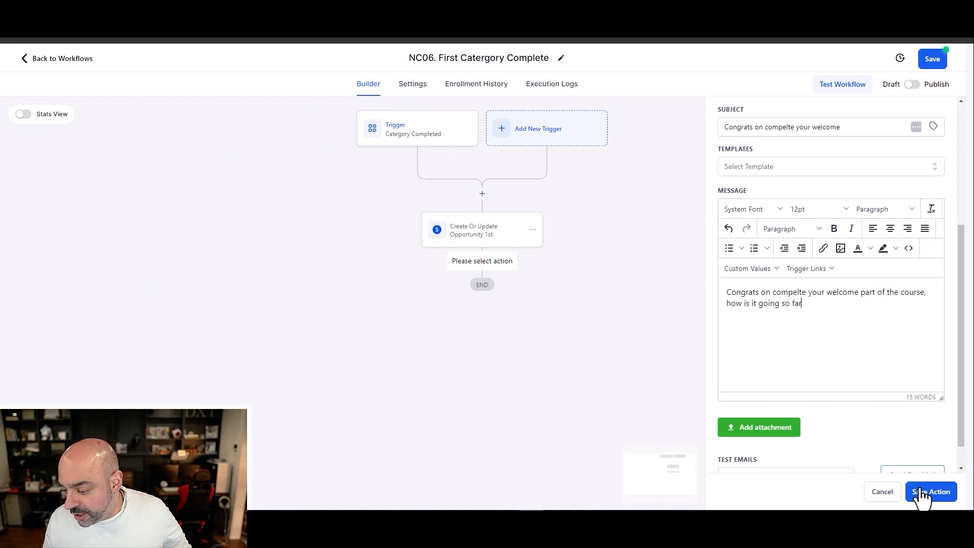
click(921, 492)
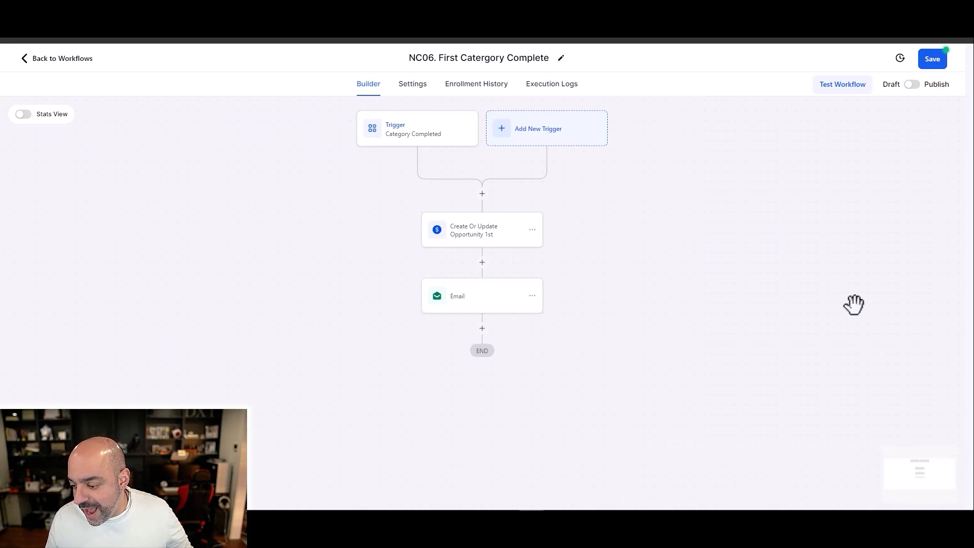
click(943, 60)
click(89, 61)
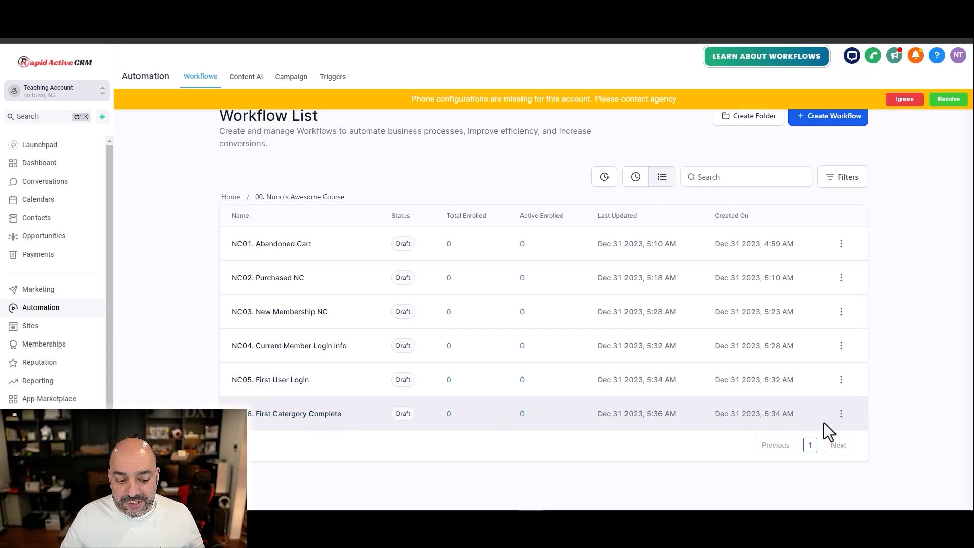
Step: Duplicate the NC06 workflow and name the copy "NC07. Third Part complete"
click(841, 413)
click(845, 357)
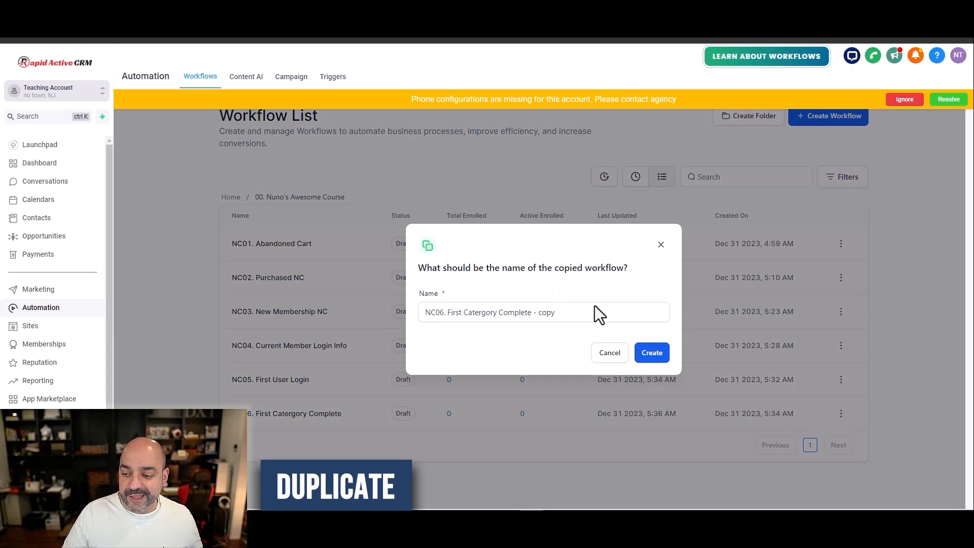
drag(561, 311, 451, 312)
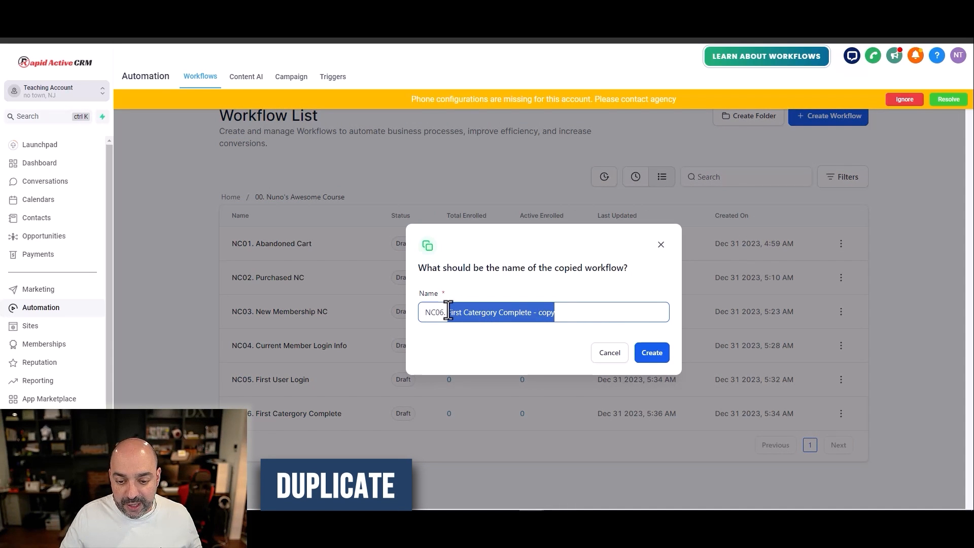
click(442, 311)
key(BackSpace)
text(7)
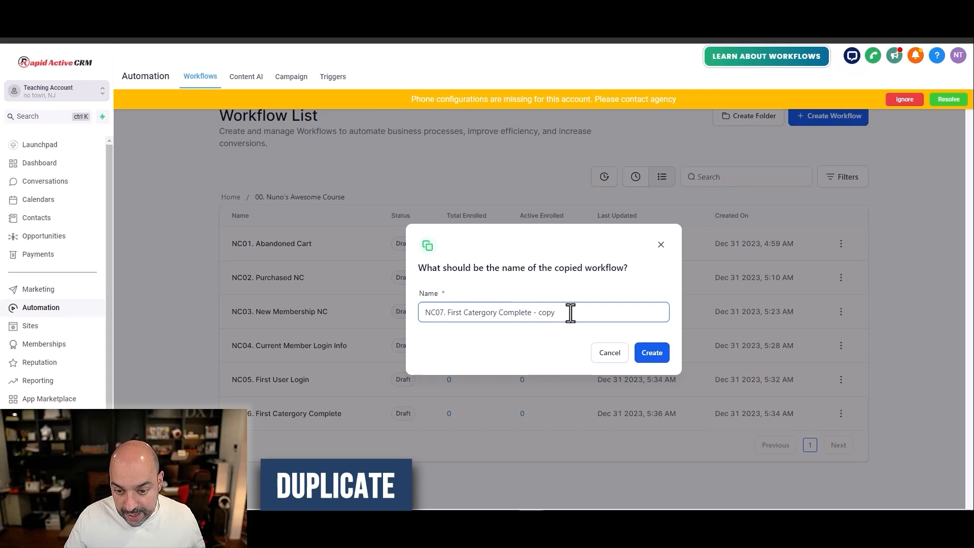
drag(570, 313, 446, 312)
text(Third )
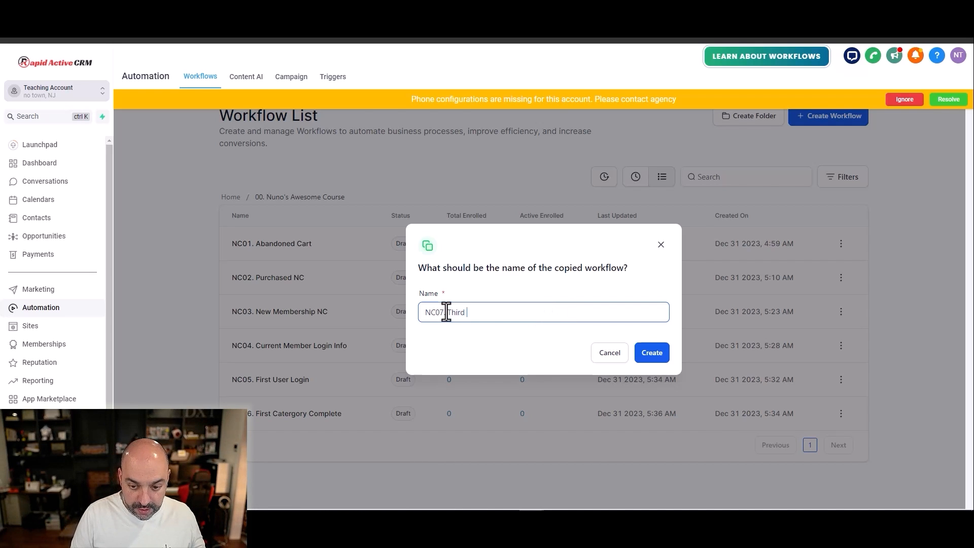
text(Part complete)
key(Return)
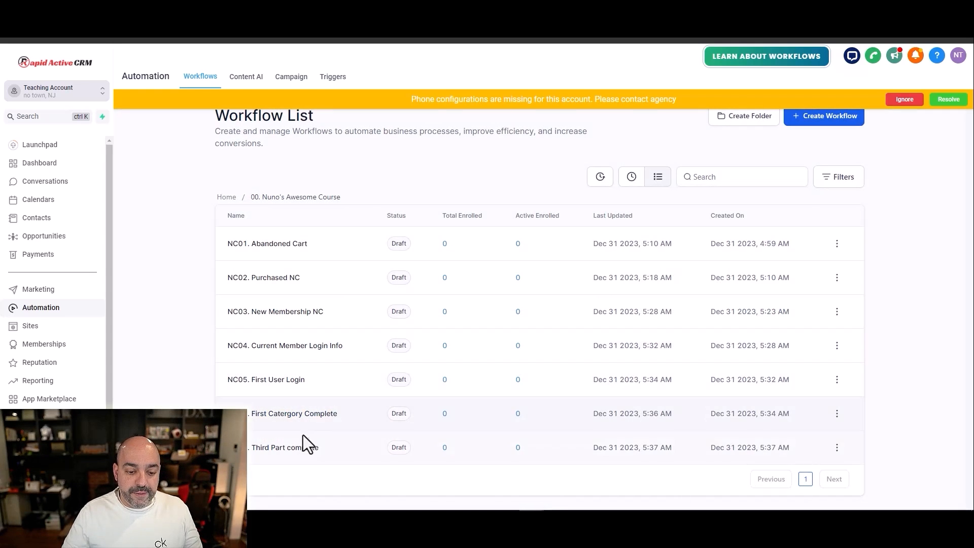
Step: In the NC07 workflow, change the Category Completed trigger's category filter to Email Choices only and save the trigger
click(303, 453)
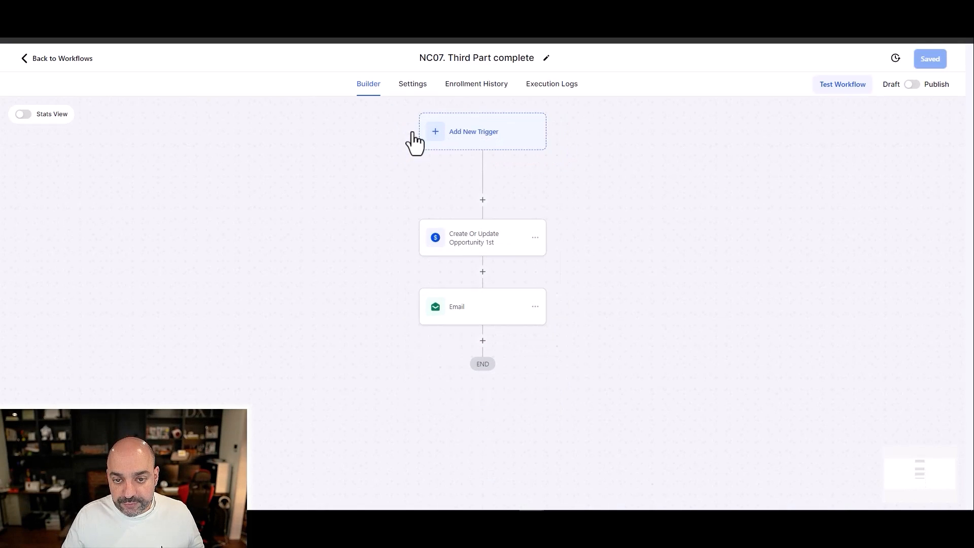
click(415, 136)
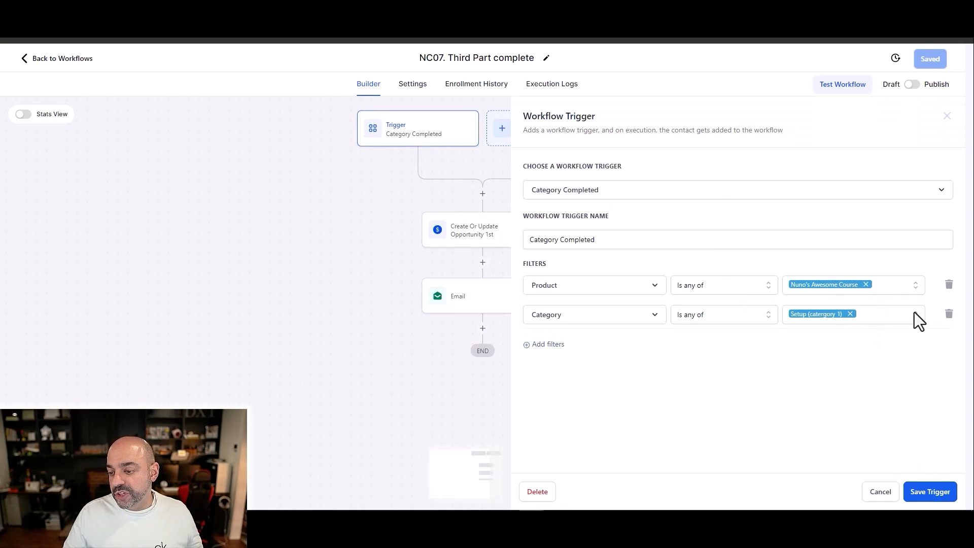
click(885, 311)
click(793, 361)
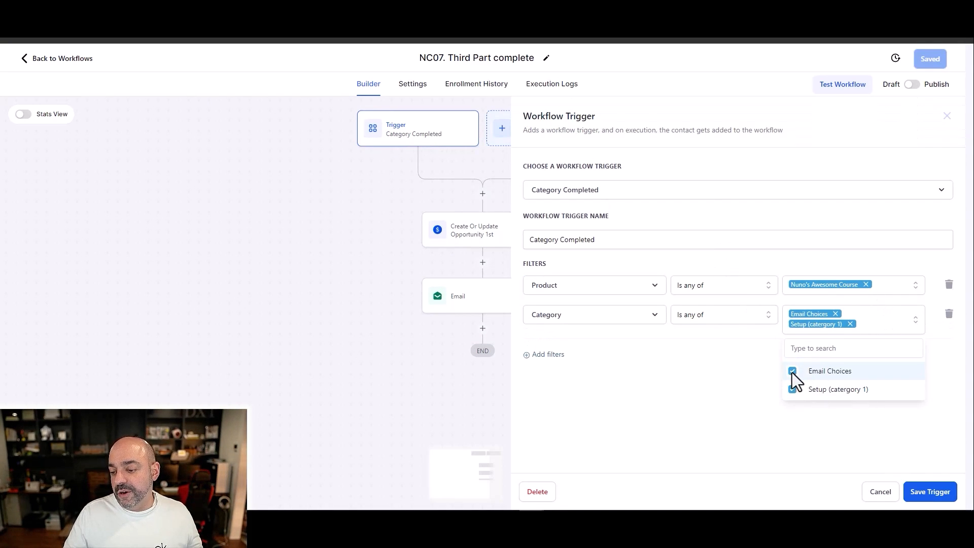
click(792, 387)
click(933, 493)
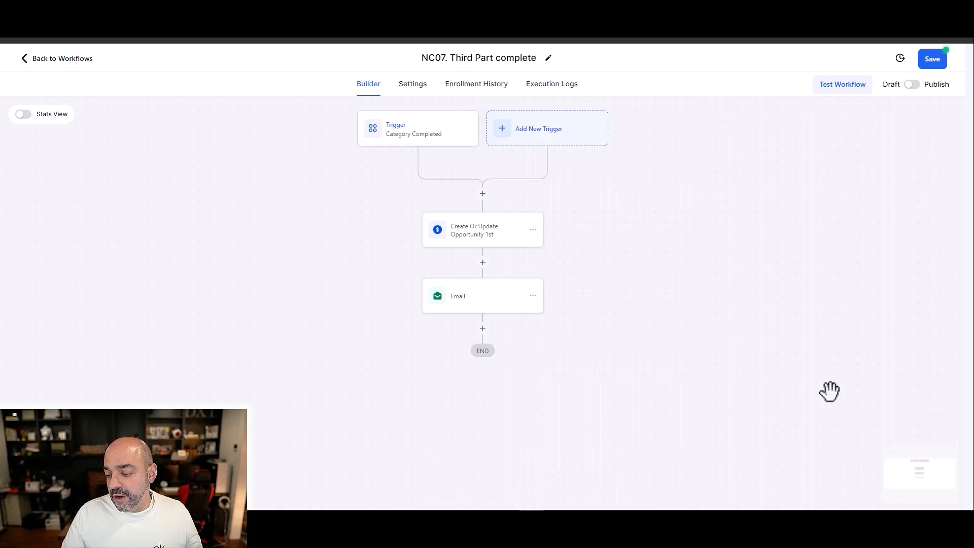
Step: Change the pipeline stage in the NC07 workflow's Create Or Update Opportunity action and save the action
click(502, 236)
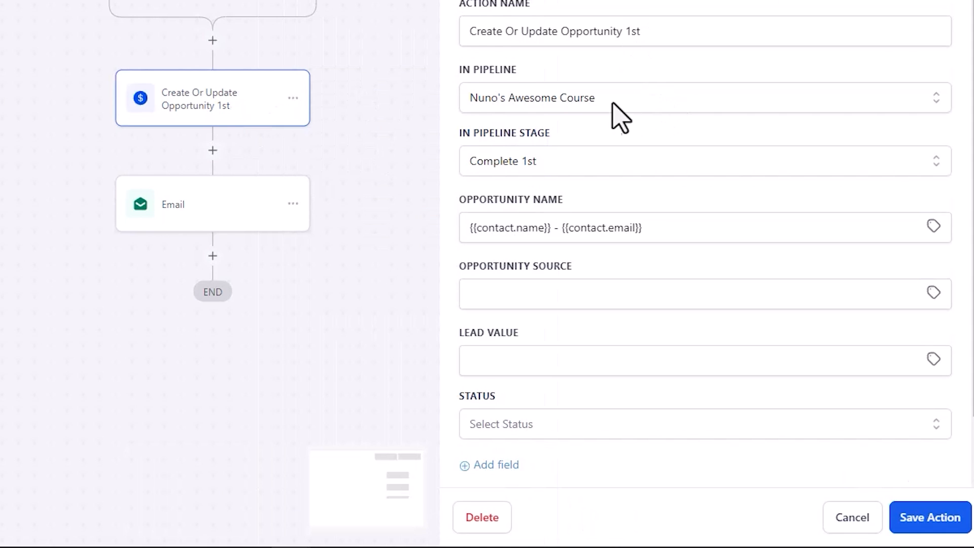
click(714, 270)
click(588, 352)
click(942, 525)
Step: Check and save the NC07 workflow's Email action, and return to the workflow list
click(235, 222)
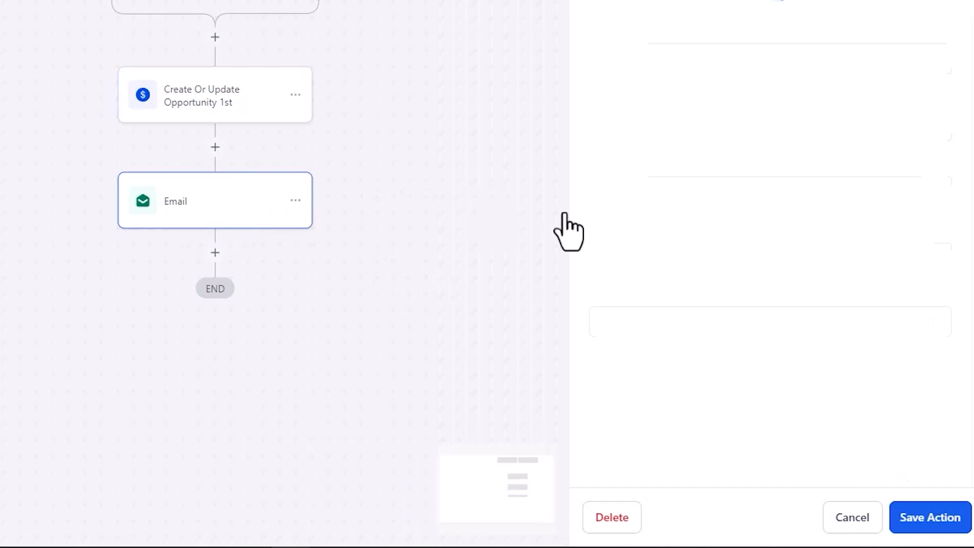
click(926, 518)
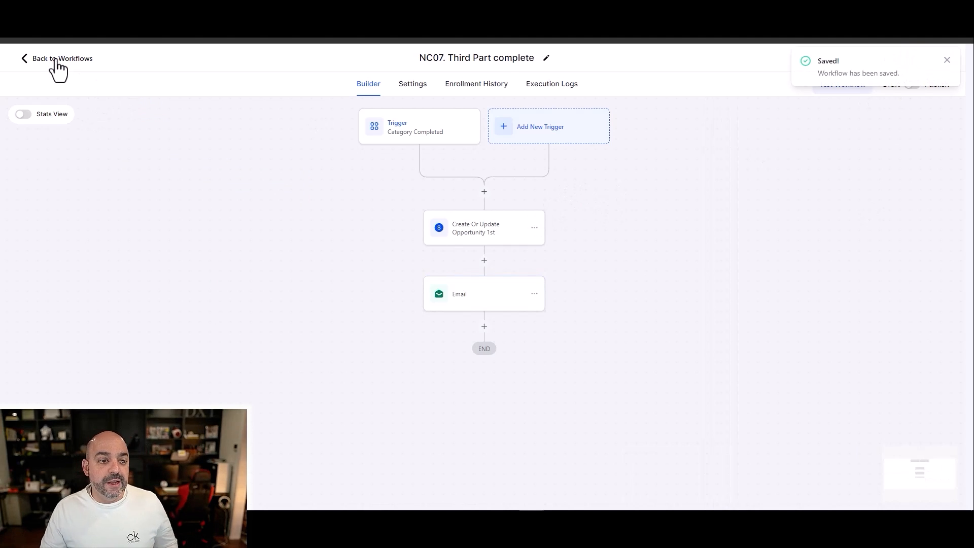
click(57, 59)
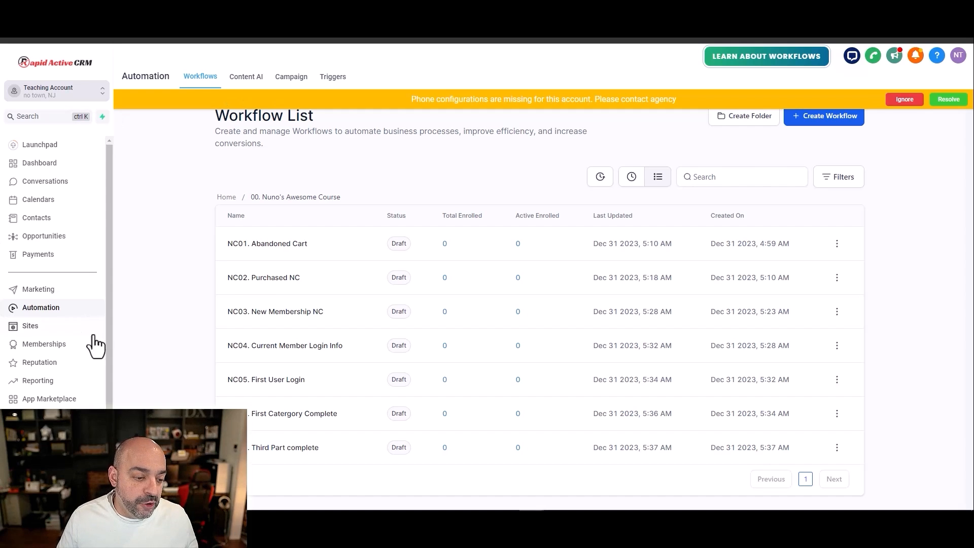
Step: Create a new form in the Sites form builder and remove its terms and conditions checkbox
click(30, 327)
mouse_move(420, 79)
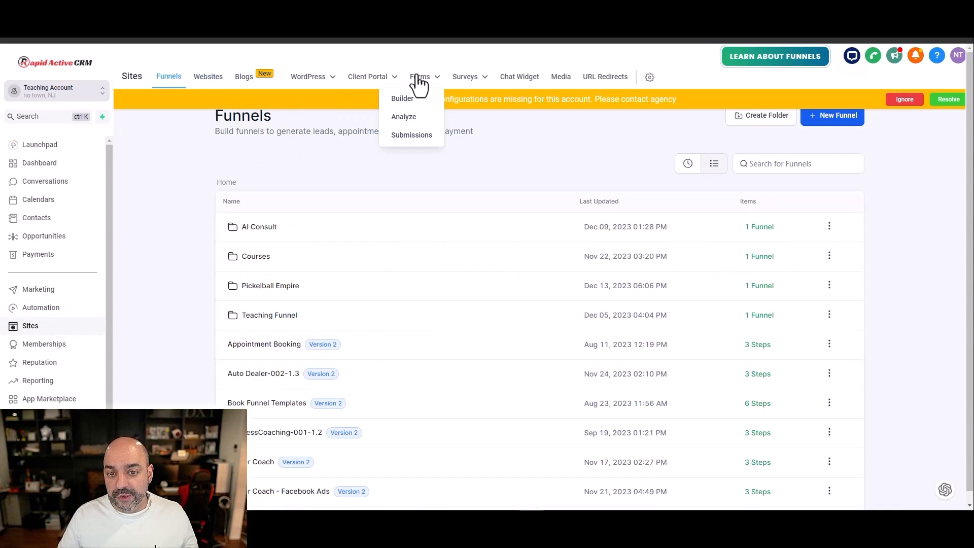
click(403, 97)
scroll(412, 213, down, 2)
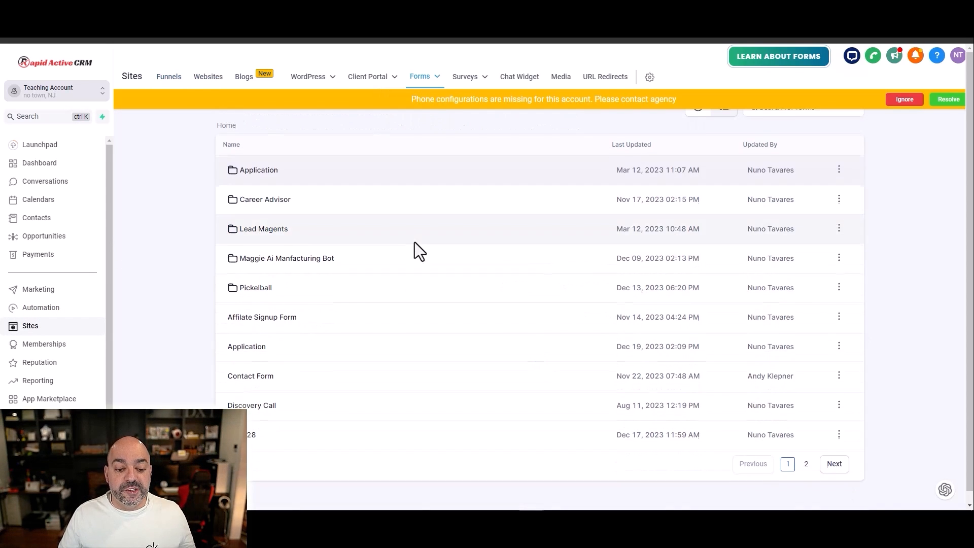
scroll(635, 246, up, 1)
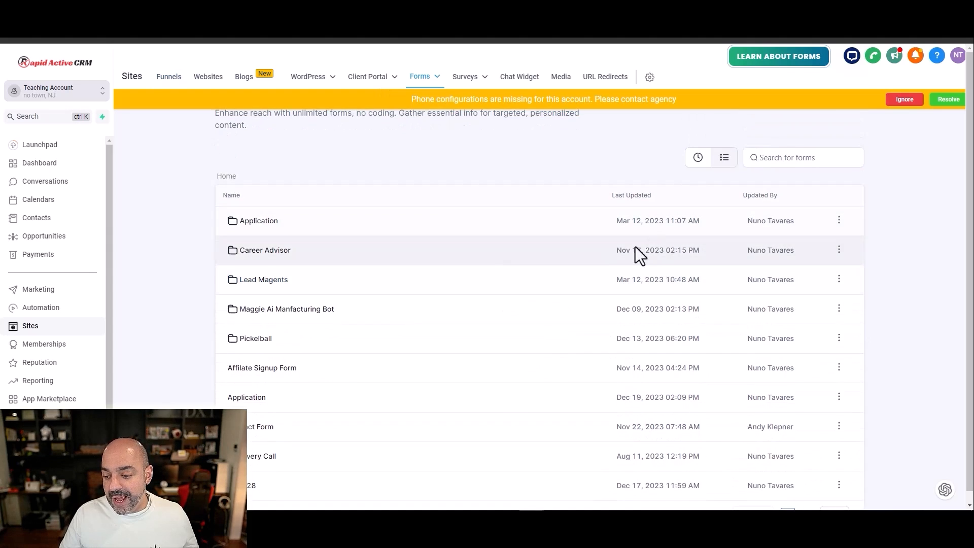
scroll(775, 413, down, 1)
click(806, 464)
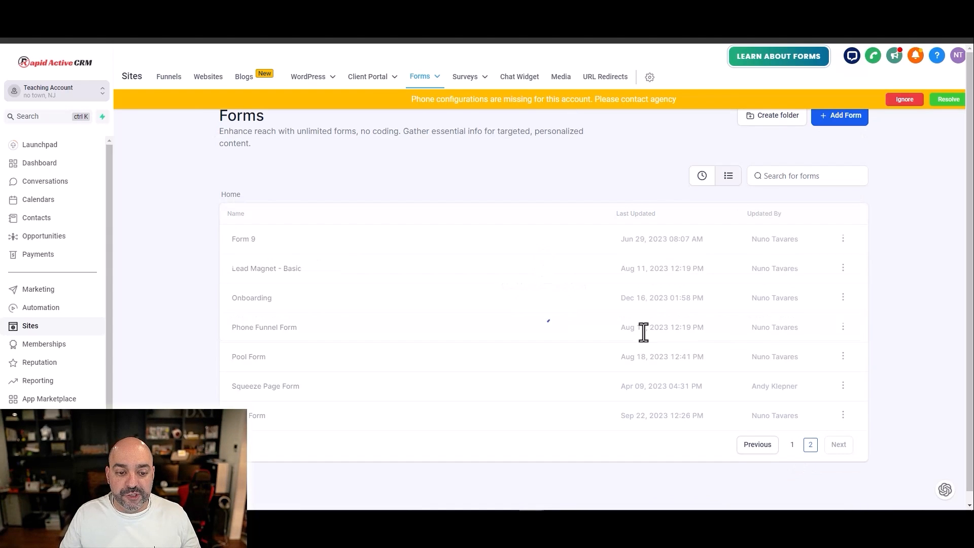
click(837, 120)
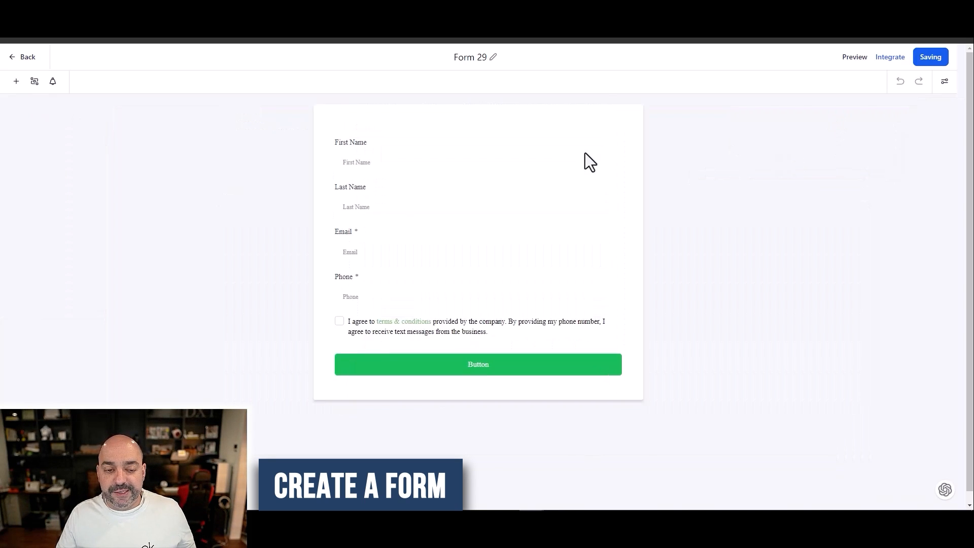
click(588, 324)
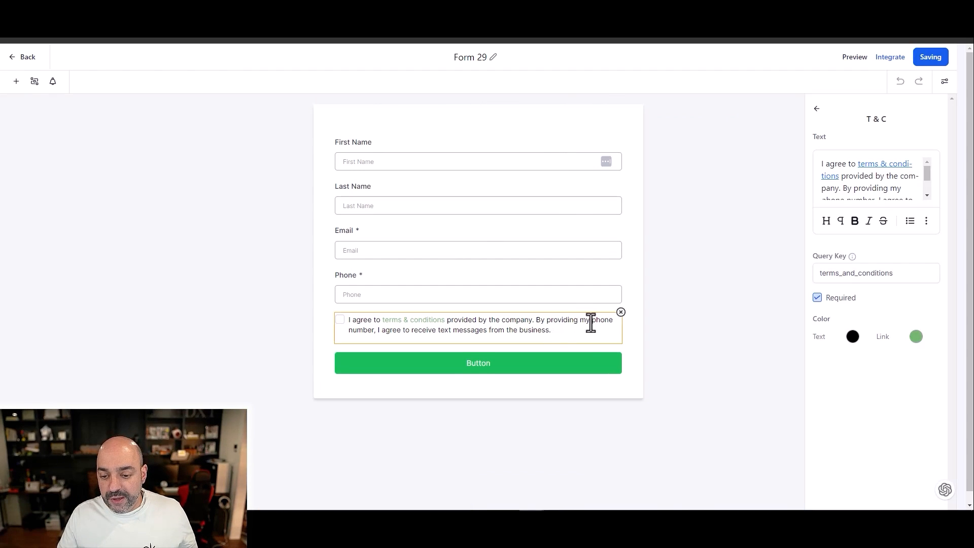
click(620, 312)
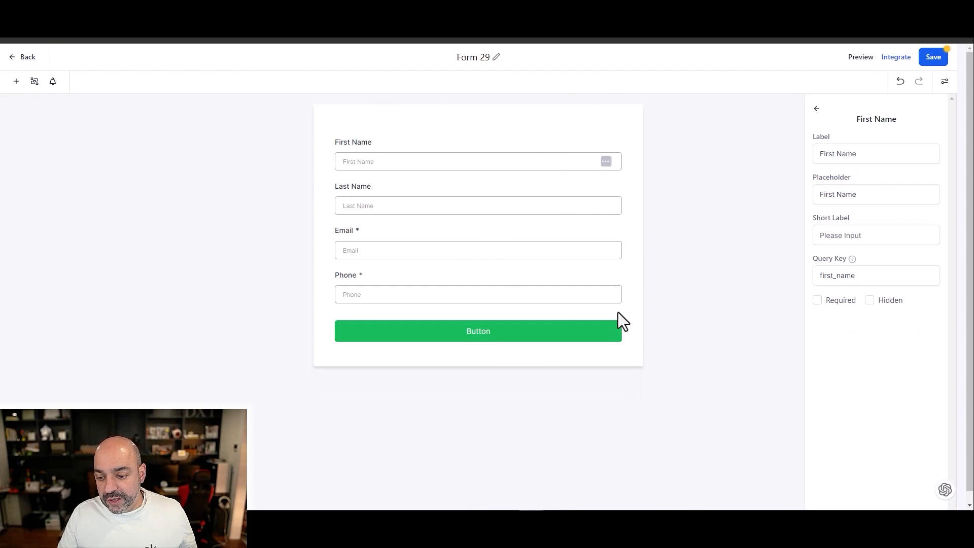
Step: Start a new custom field for the form and choose Multi Line as its type
click(17, 81)
scroll(97, 213, down, 5)
scroll(97, 264, up, 5)
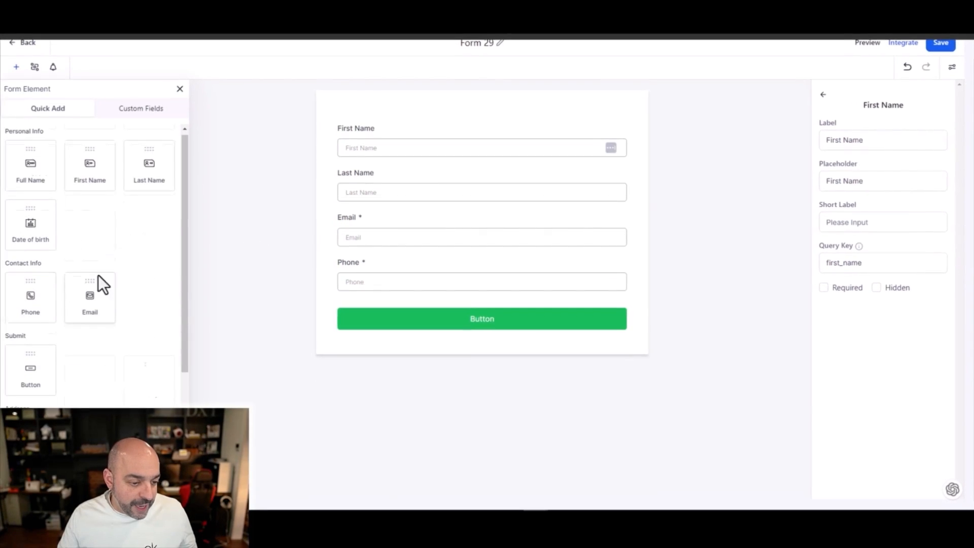
click(141, 121)
scroll(97, 426, down, 1)
click(94, 493)
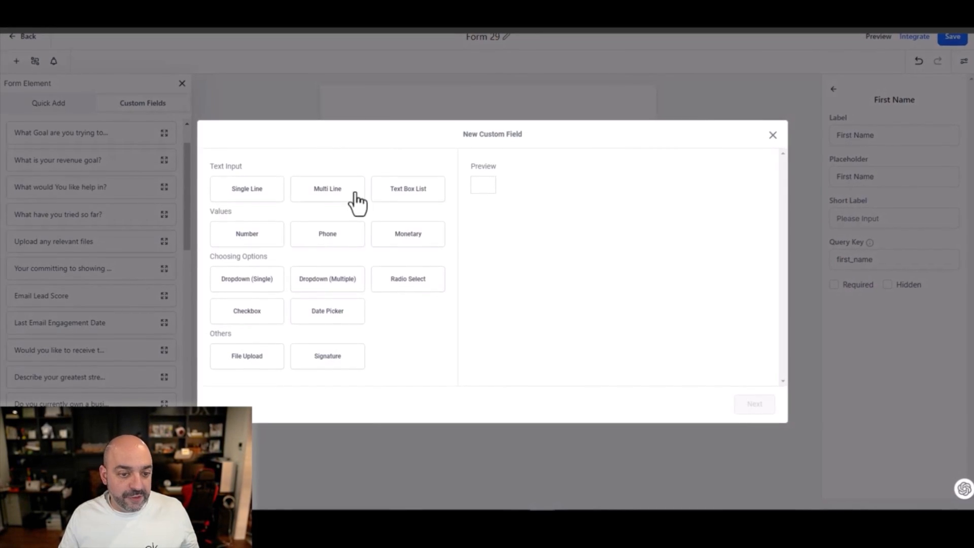
click(335, 195)
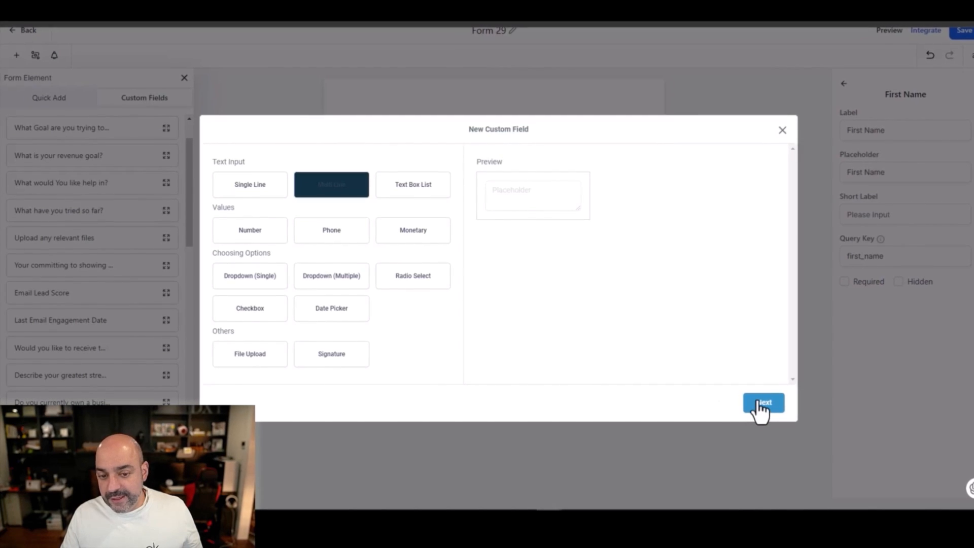
click(756, 405)
Step: Name the custom field "Refund Reason", assign it to the Additional Info group, and save it
click(355, 239)
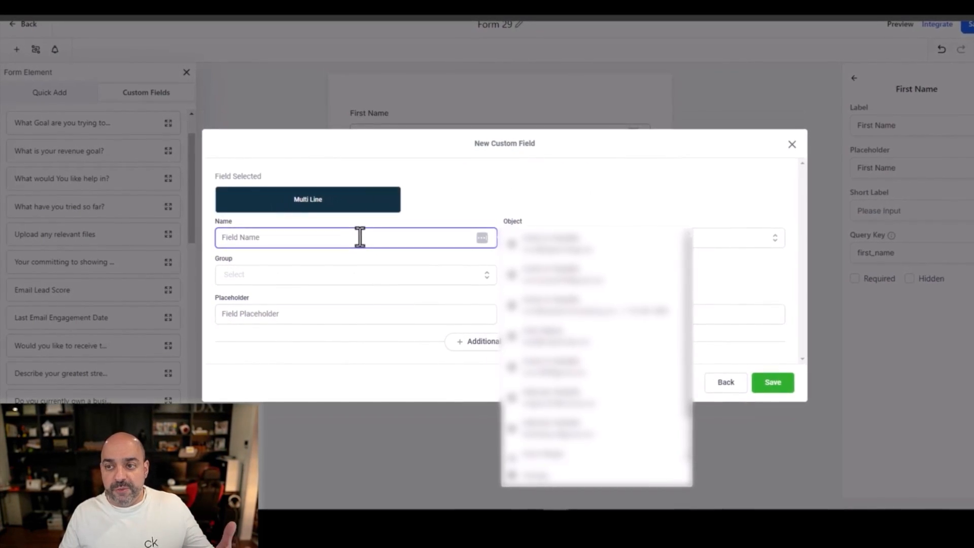
text(Refund )
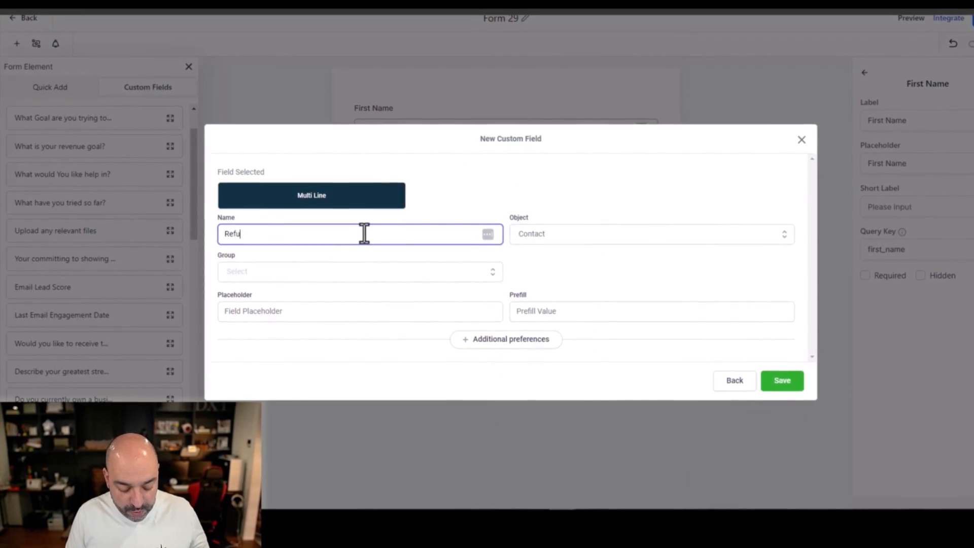
text(Reason)
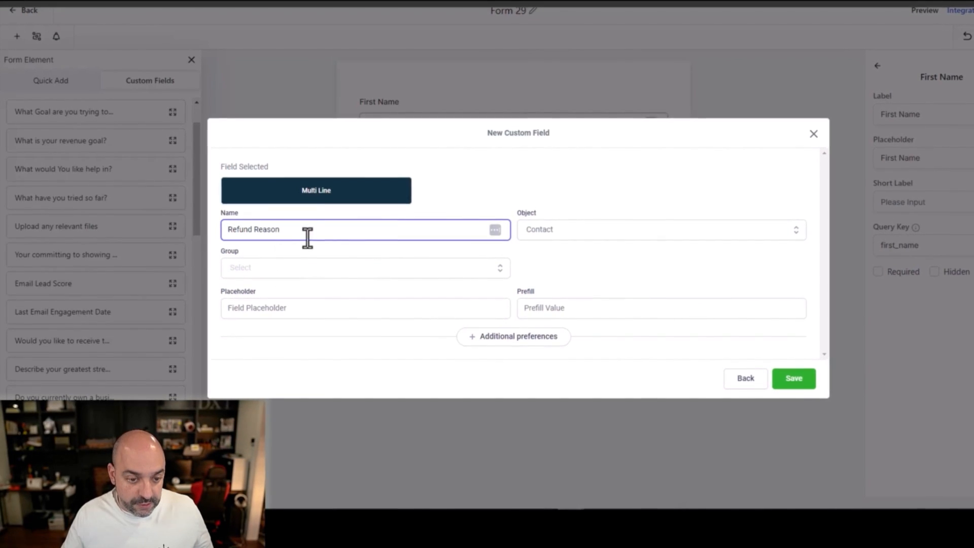
click(291, 269)
click(284, 330)
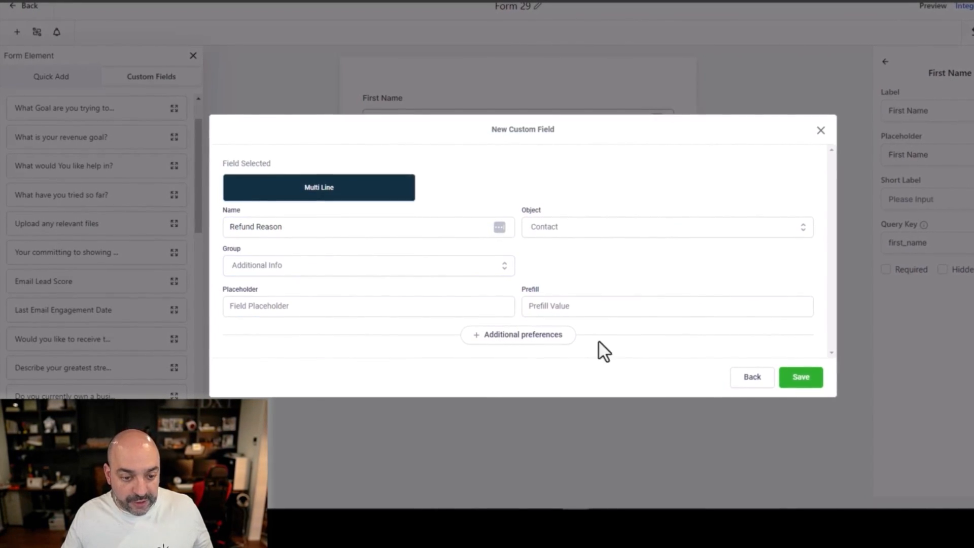
click(798, 377)
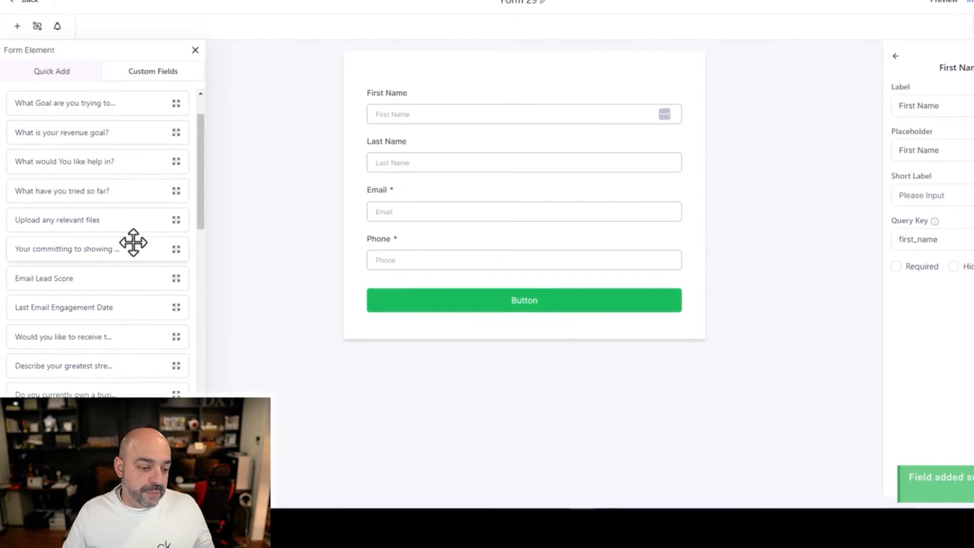
Step: Place the Refund Reason field between Phone and the submit button, and make the First Name field required
scroll(131, 242, down, 10)
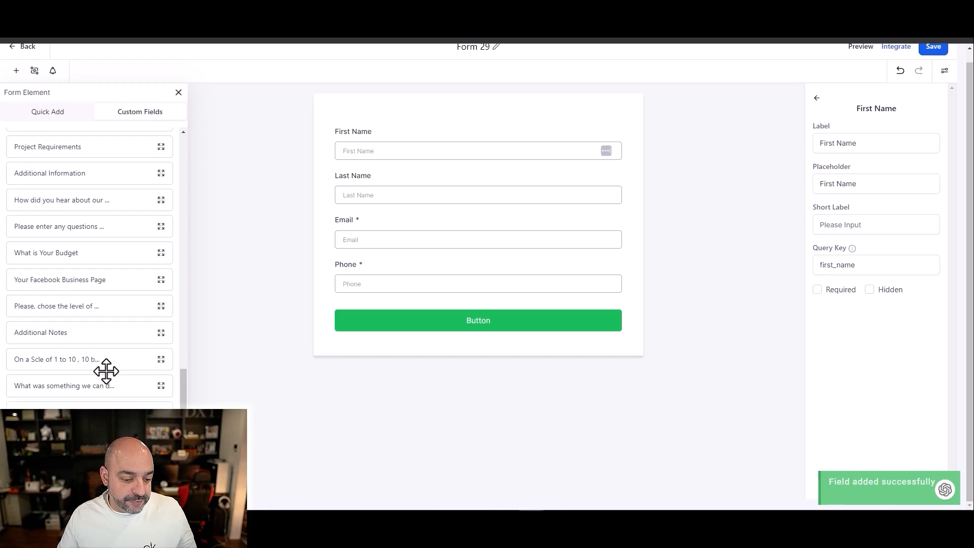
scroll(107, 393, down, 1)
drag(86, 415, 446, 311)
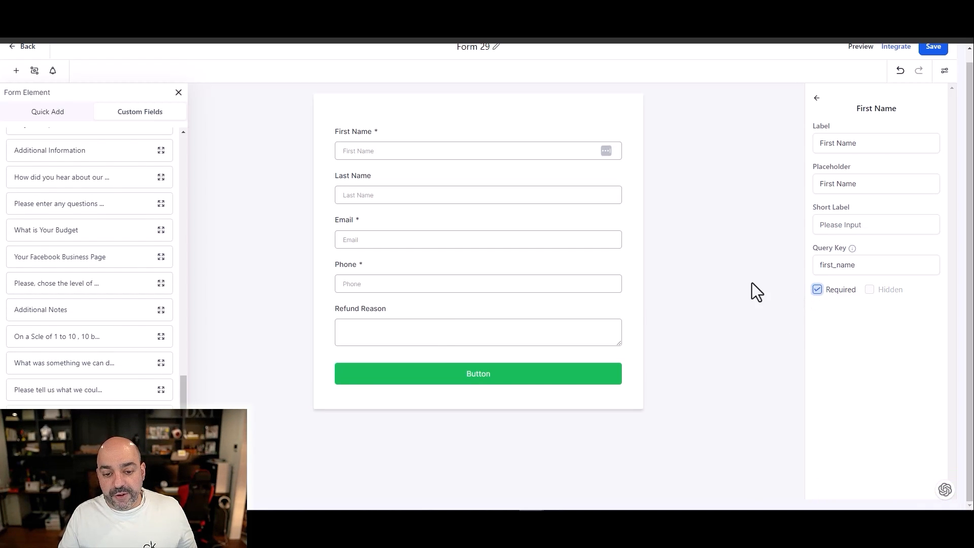
Step: Make the Refund Reason and Last Name fields required and save the form
click(494, 320)
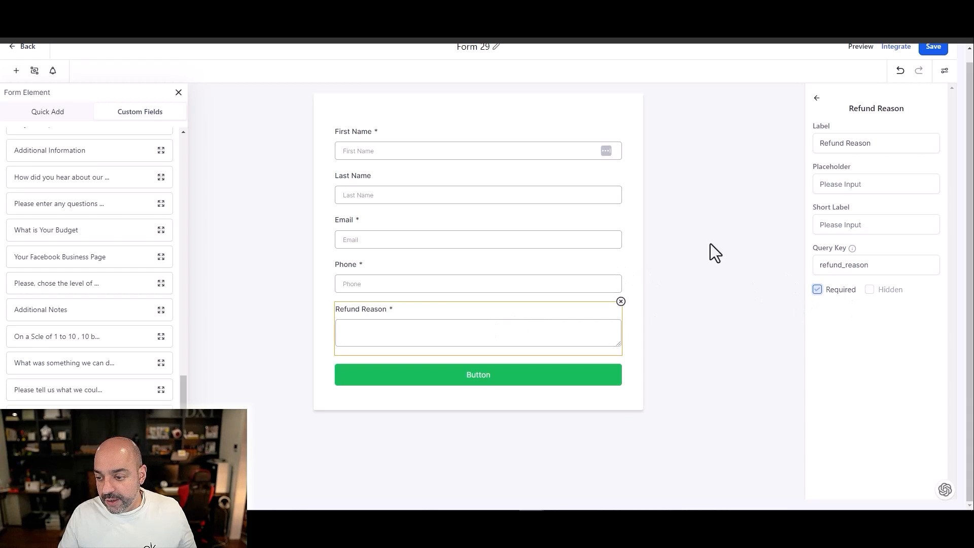
click(539, 193)
click(817, 290)
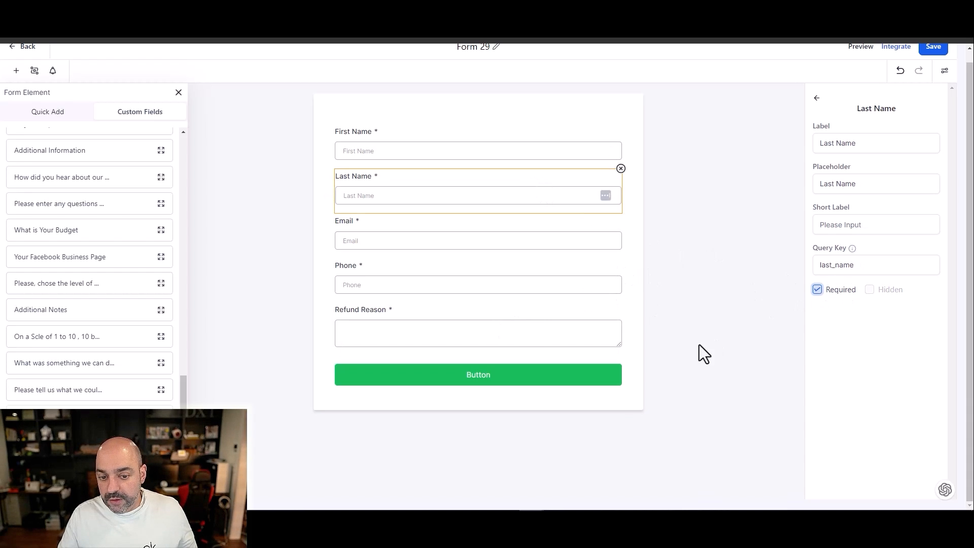
click(933, 47)
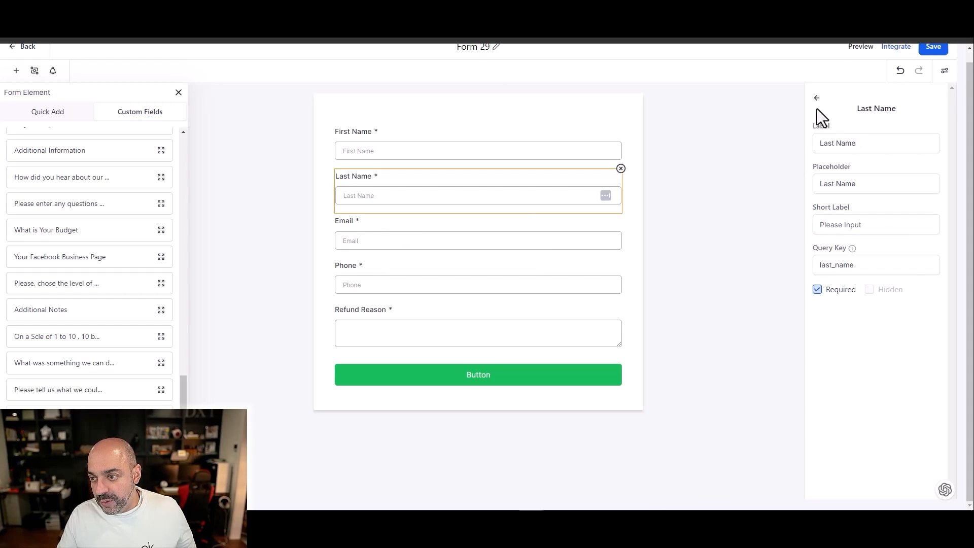
Step: Set the Email field's placeholder to "Email You Purchased With"
click(462, 226)
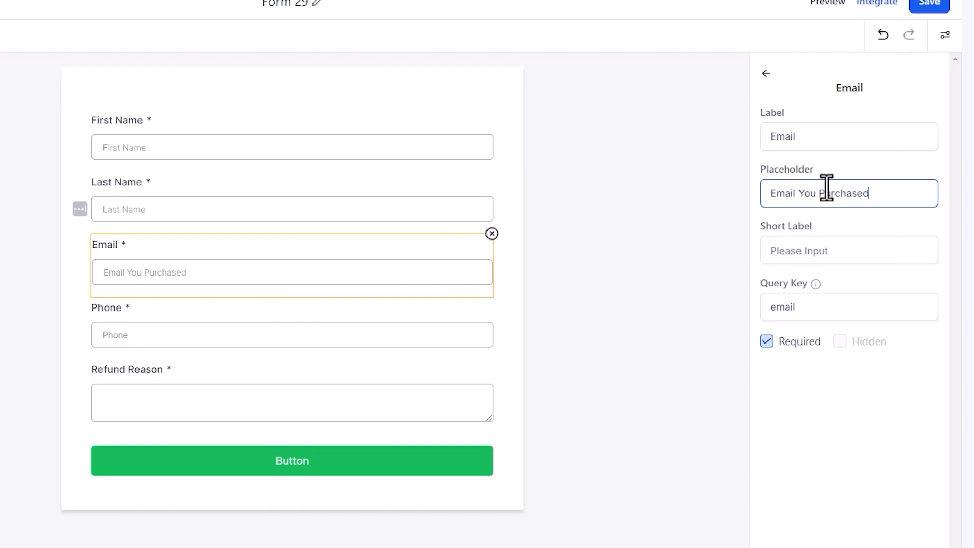
text(With)
click(687, 391)
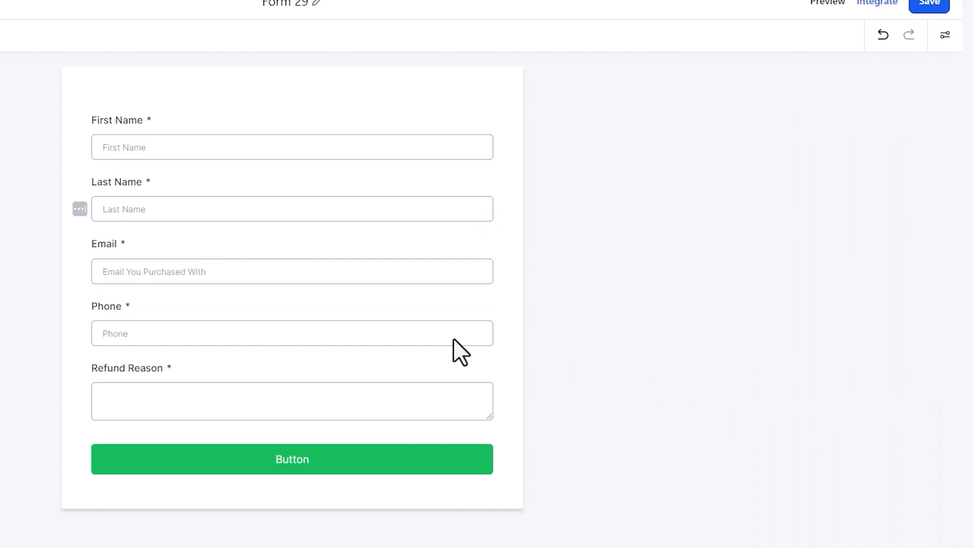
Step: Set the Phone field's placeholder to "Phone Number You Purchased with" and save the form
click(245, 329)
click(838, 193)
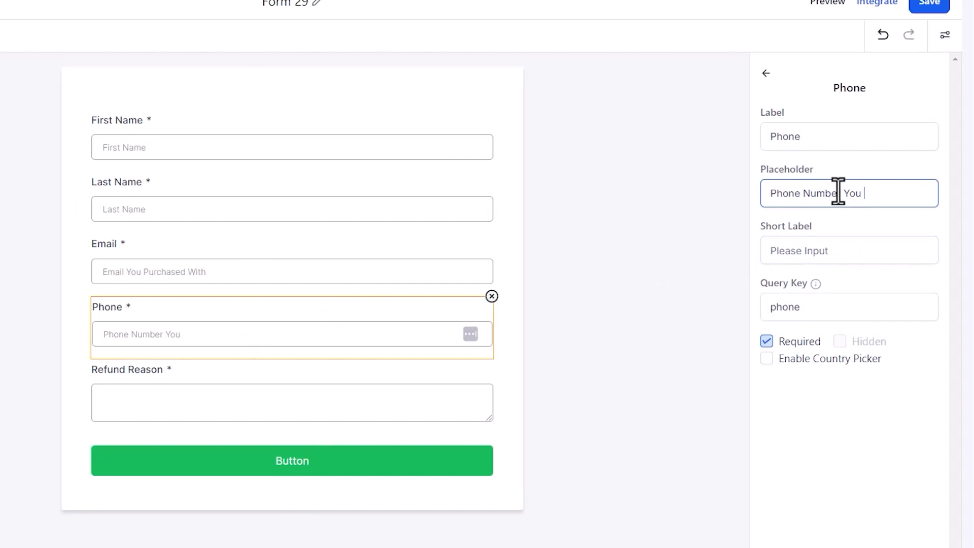
text(d with)
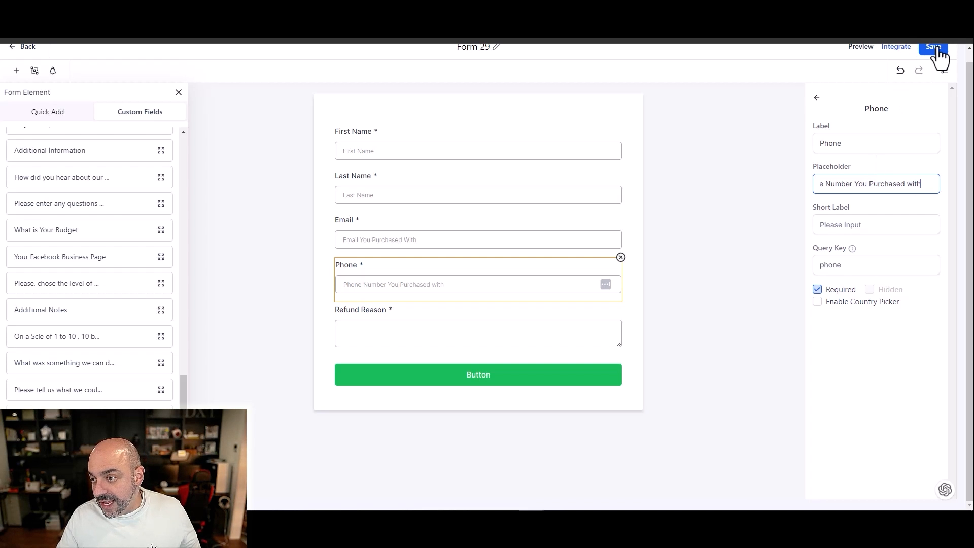
click(929, 3)
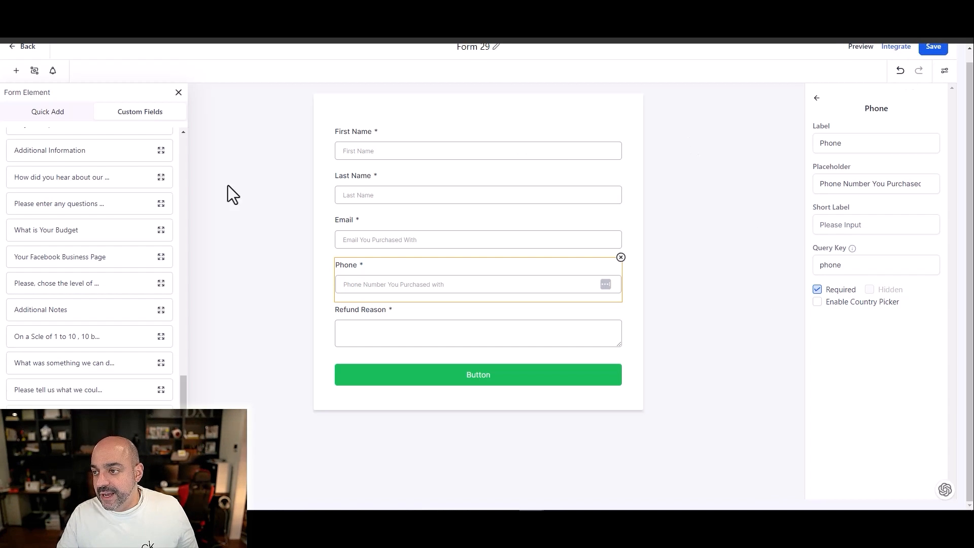
Step: Leave the form builder and create a new workflow from scratch in the "00." Awesome Course automation folder
click(14, 47)
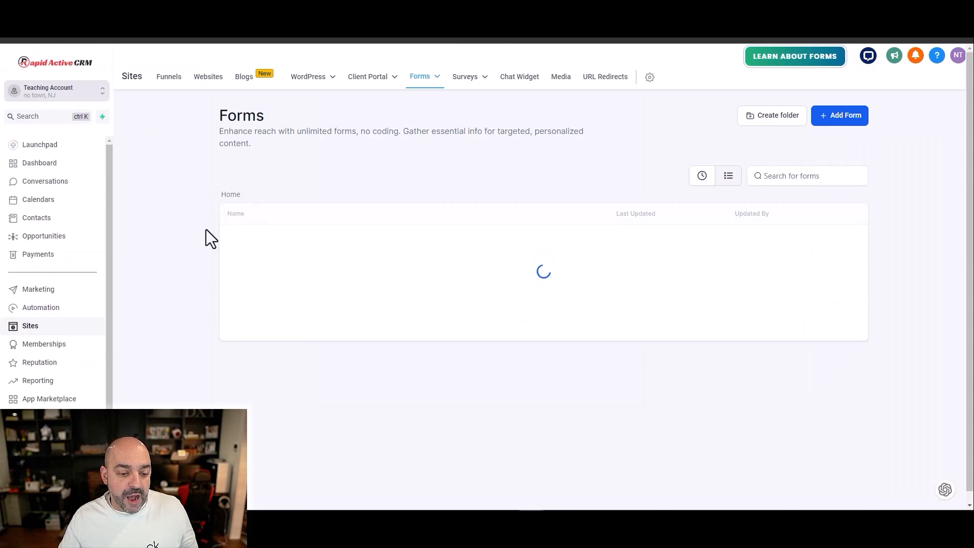
click(42, 310)
scroll(254, 304, down, 3)
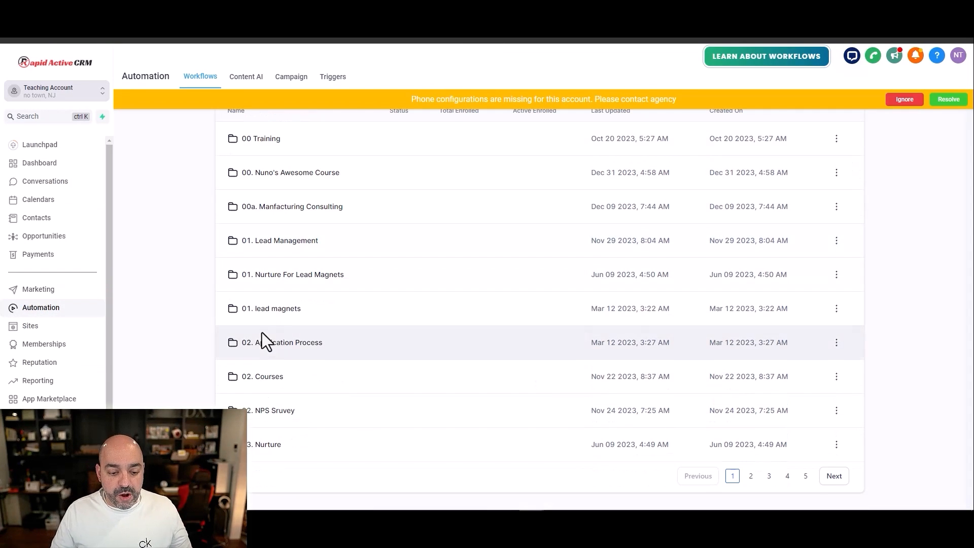
click(281, 378)
click(226, 160)
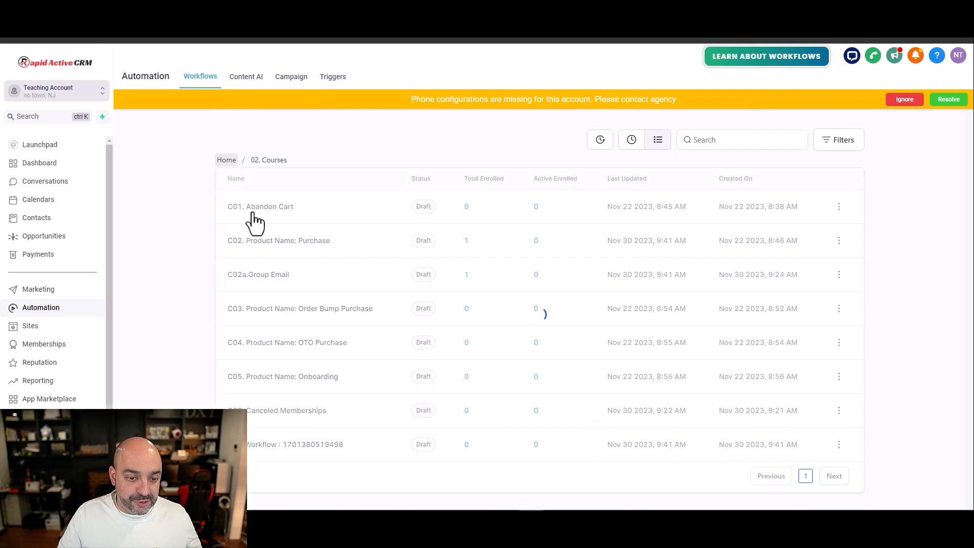
scroll(282, 269, up, 1)
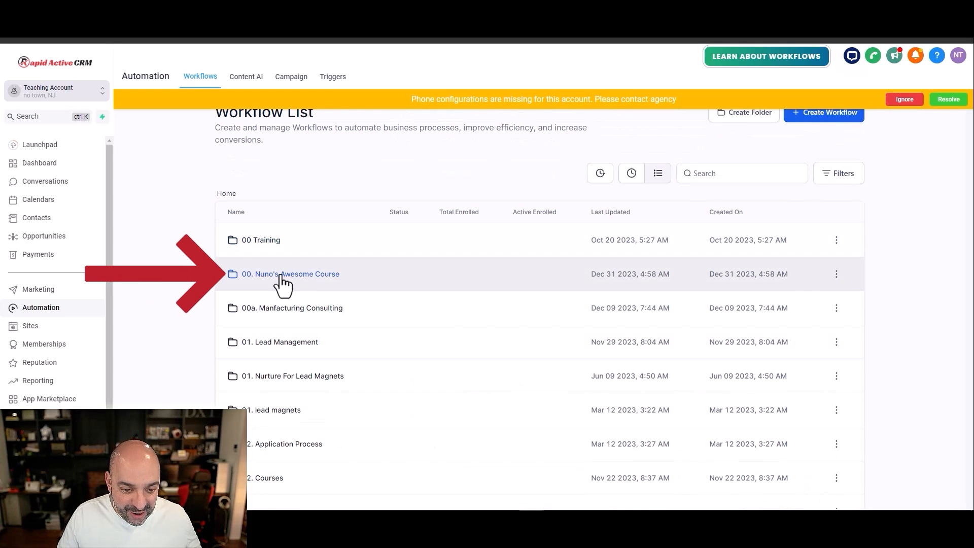
click(282, 278)
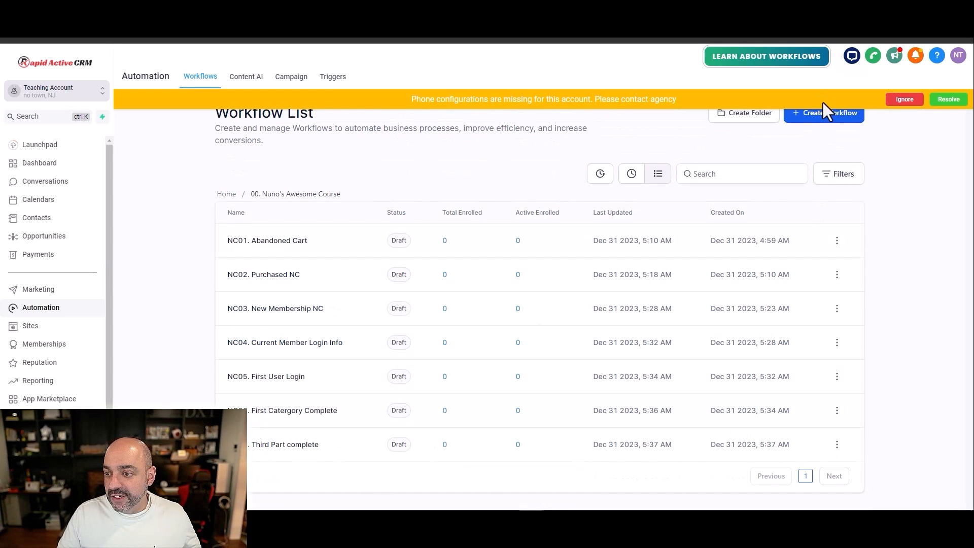
click(823, 116)
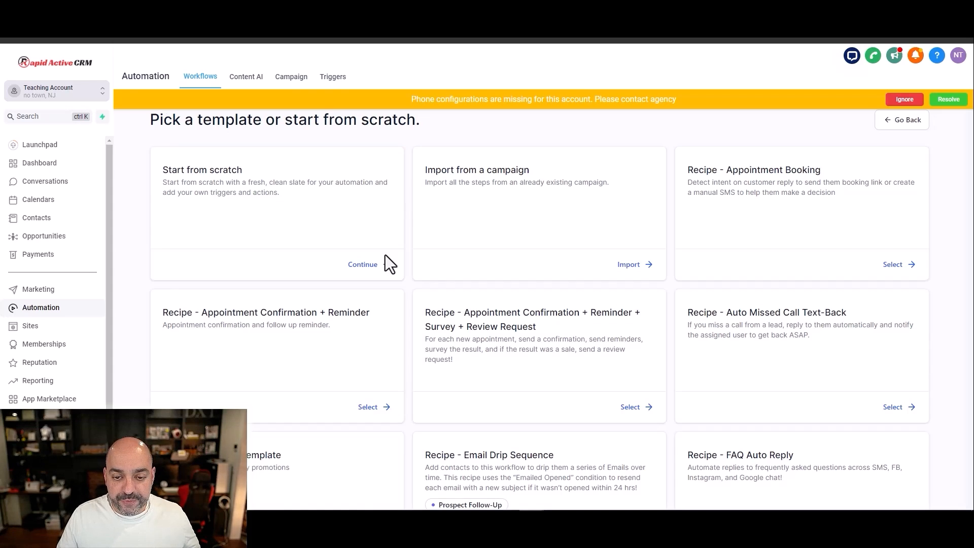
click(385, 256)
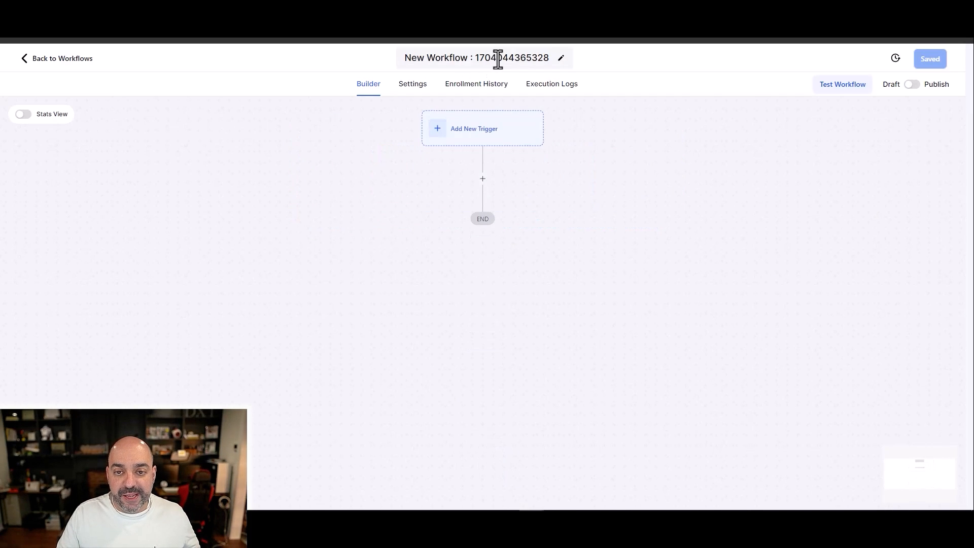
Step: Name the new workflow "NC08. Refund Request"
click(495, 58)
text(NC0)
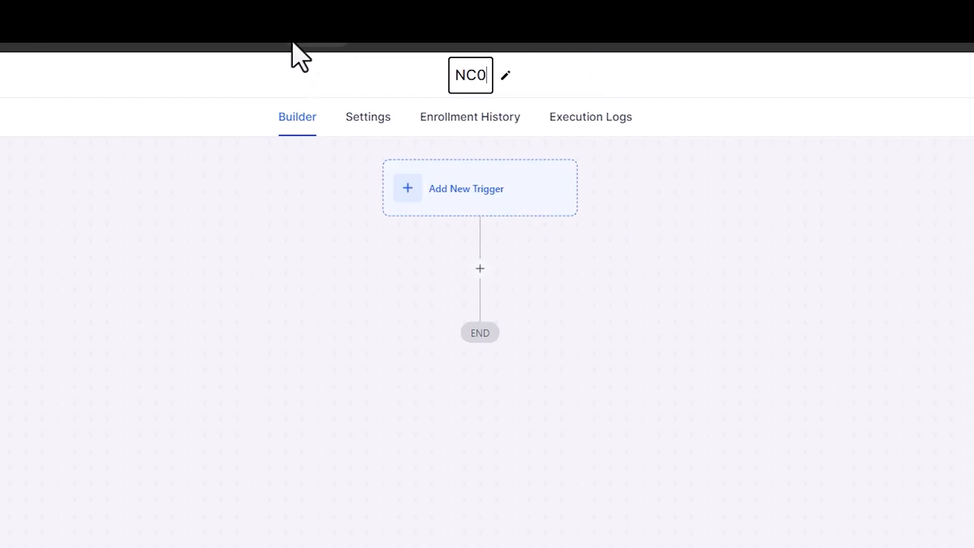
text(8. Refund Request)
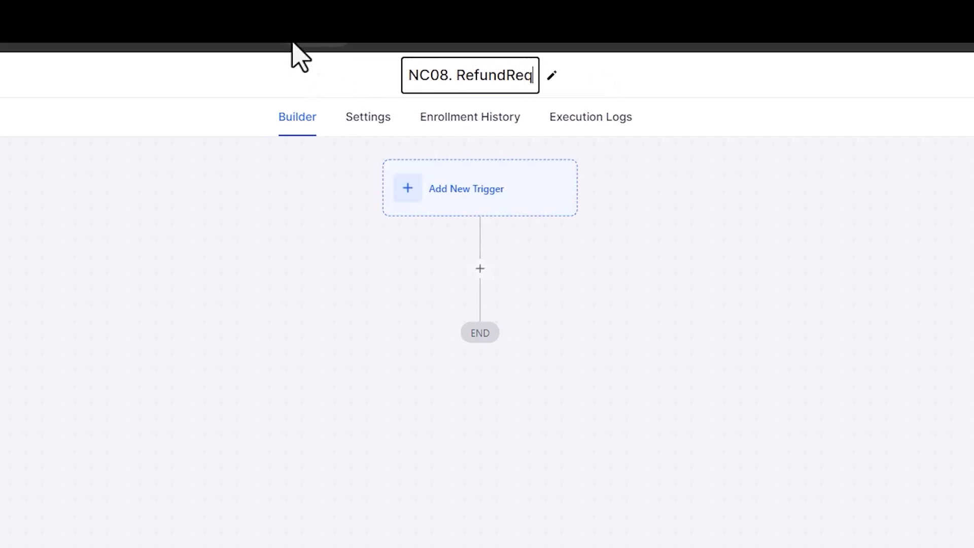
key(Return)
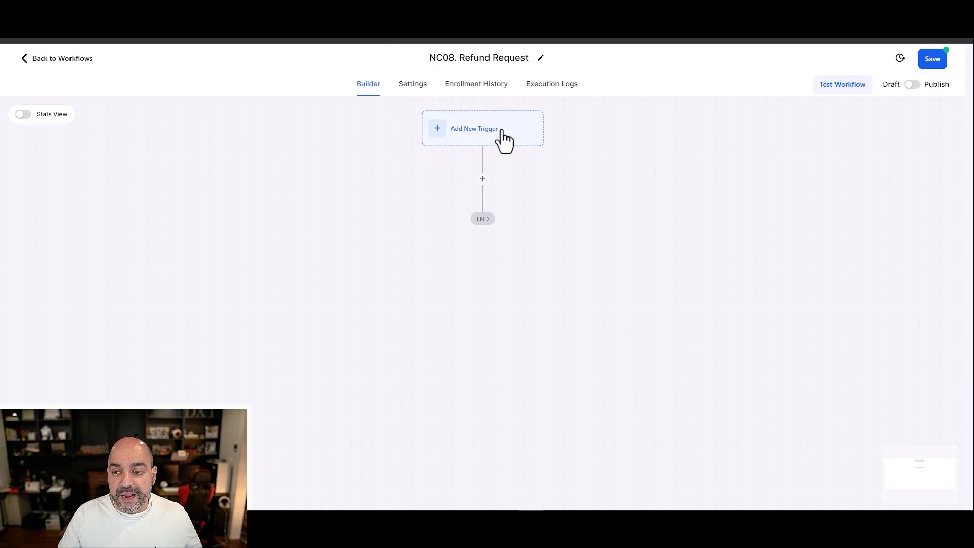
Step: Add a Form Submitted trigger to the workflow with a "Form is" filter
click(468, 128)
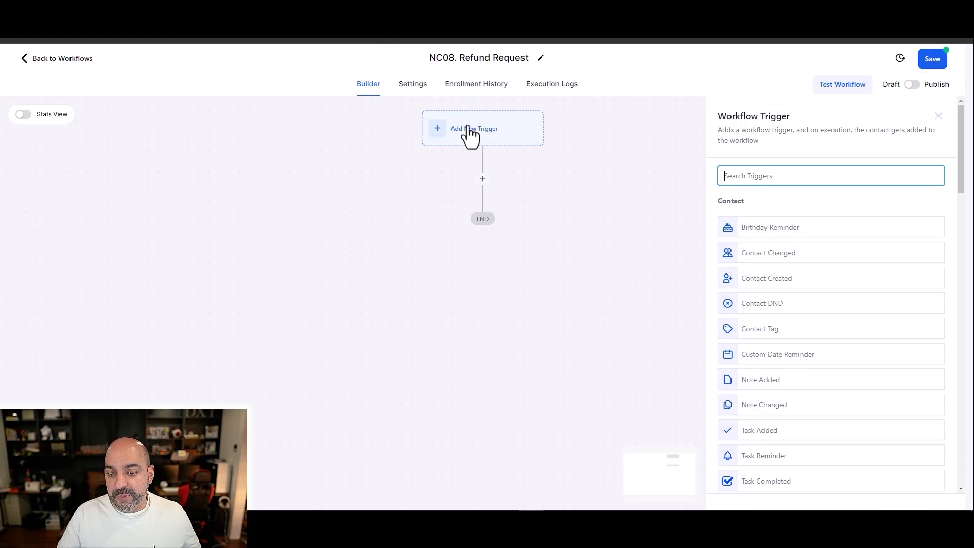
text(form)
click(772, 230)
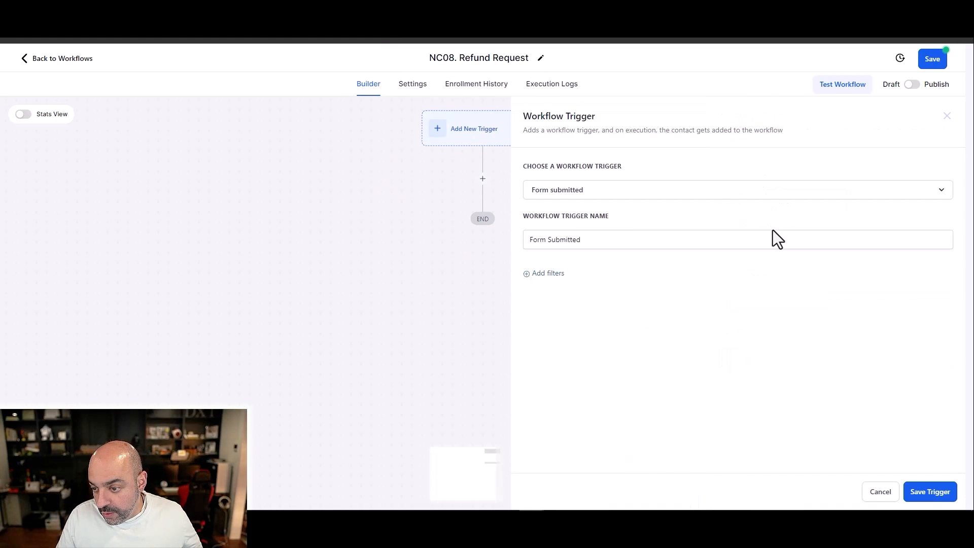
click(616, 240)
click(558, 273)
click(562, 283)
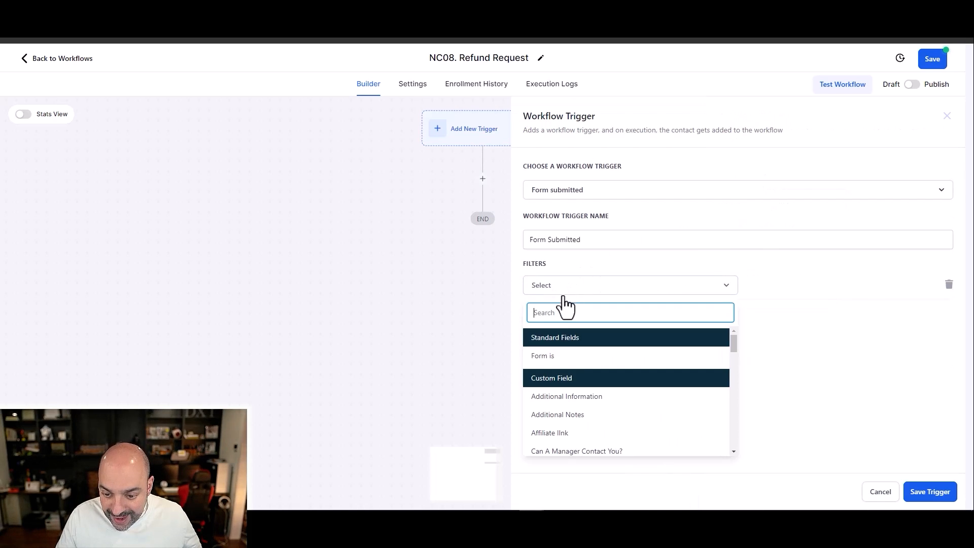
click(573, 355)
Step: Choose Test Form as the trigger's form filter value and save the trigger
click(780, 284)
text(ref)
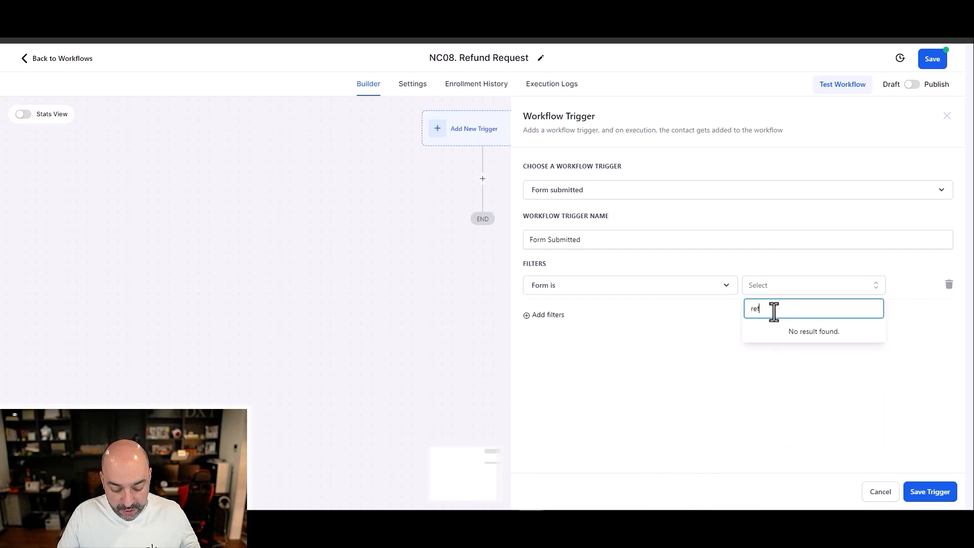
key(BackSpace)
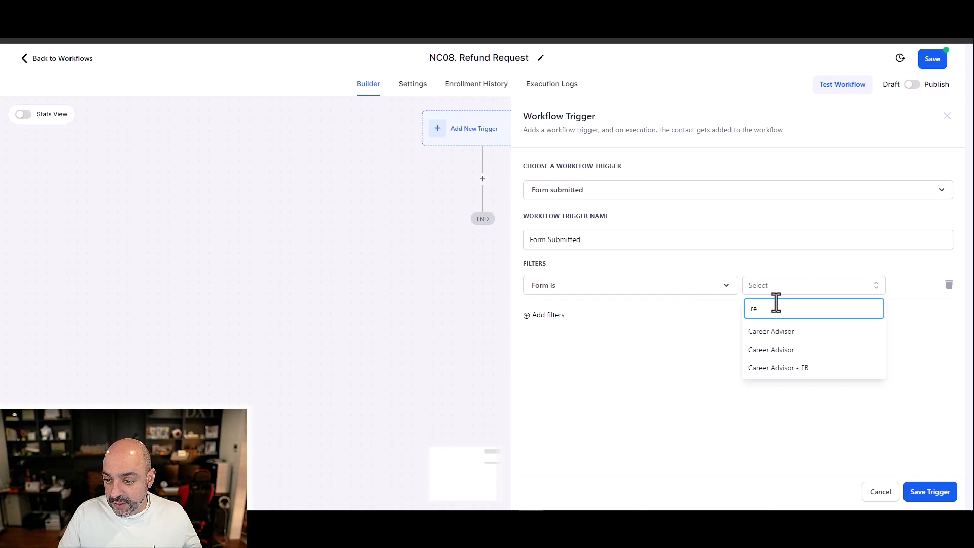
key(BackSpace)
key(BackSpace)
scroll(789, 372, down, 10)
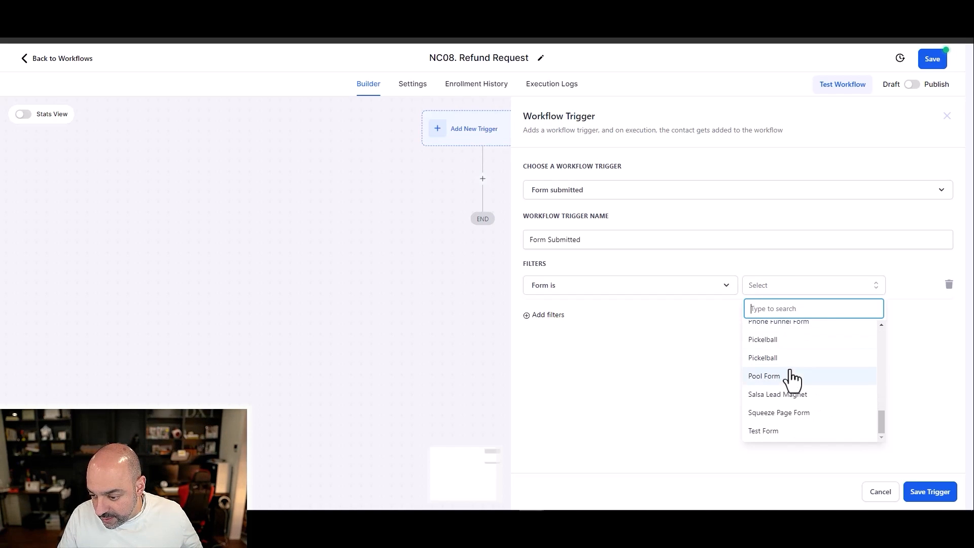
click(794, 431)
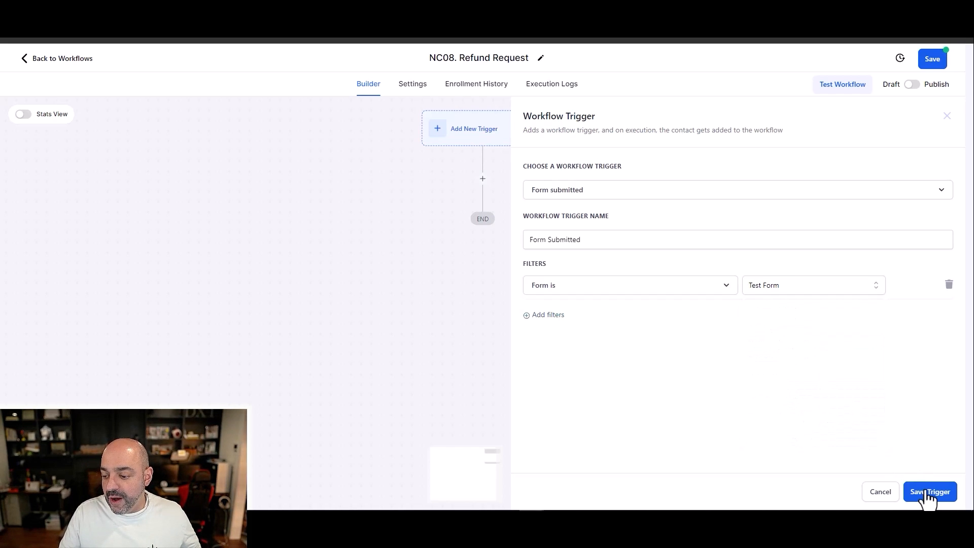
click(928, 495)
Step: Rename the trigger "Form Submitted - refund form" and save it
click(468, 140)
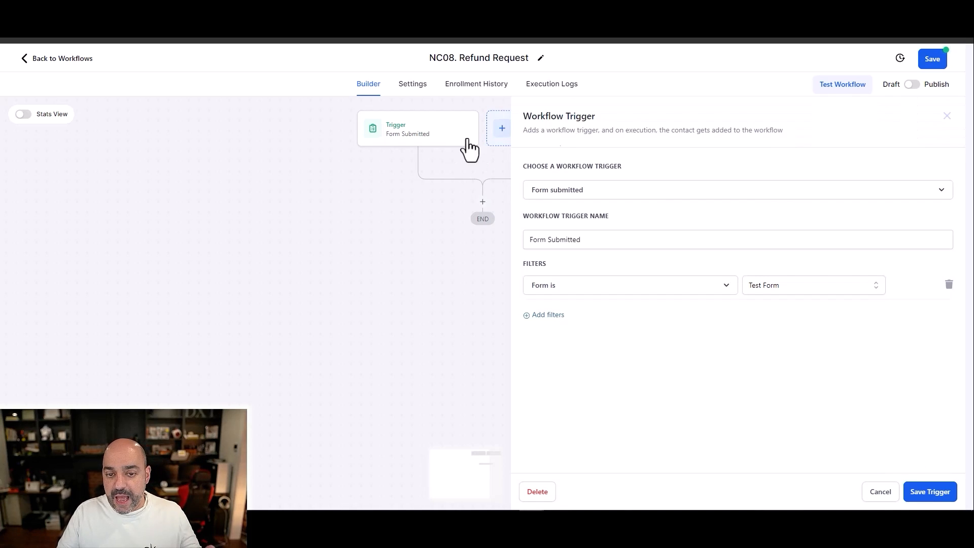
click(680, 192)
click(658, 177)
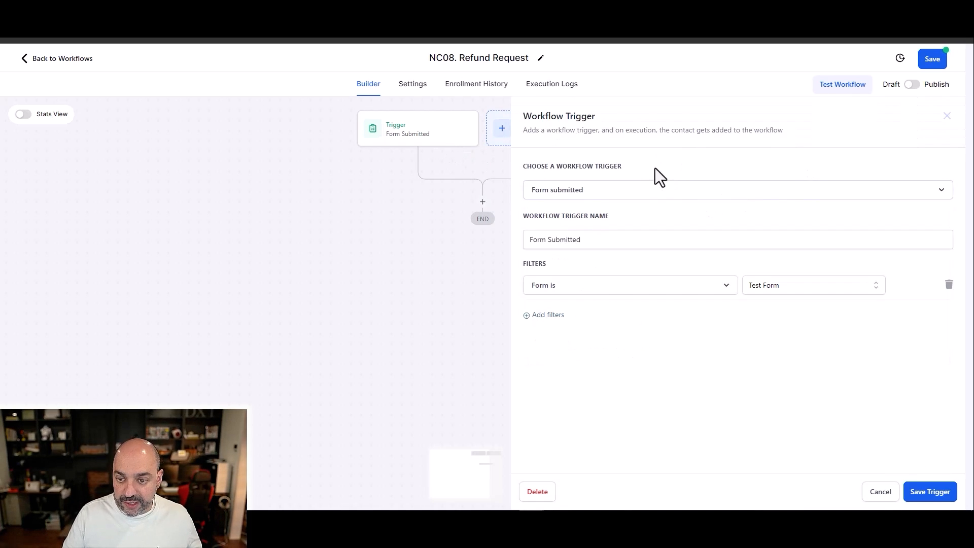
click(629, 237)
text(- refund form)
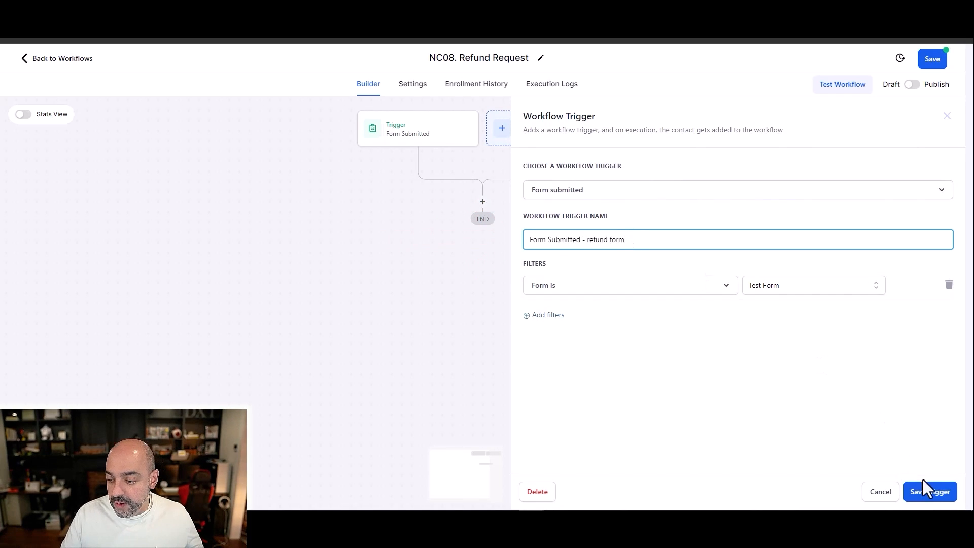
click(928, 491)
Step: Add a Create/Update Opportunity action after the trigger and assign it to the Awesome Course pipeline
click(483, 204)
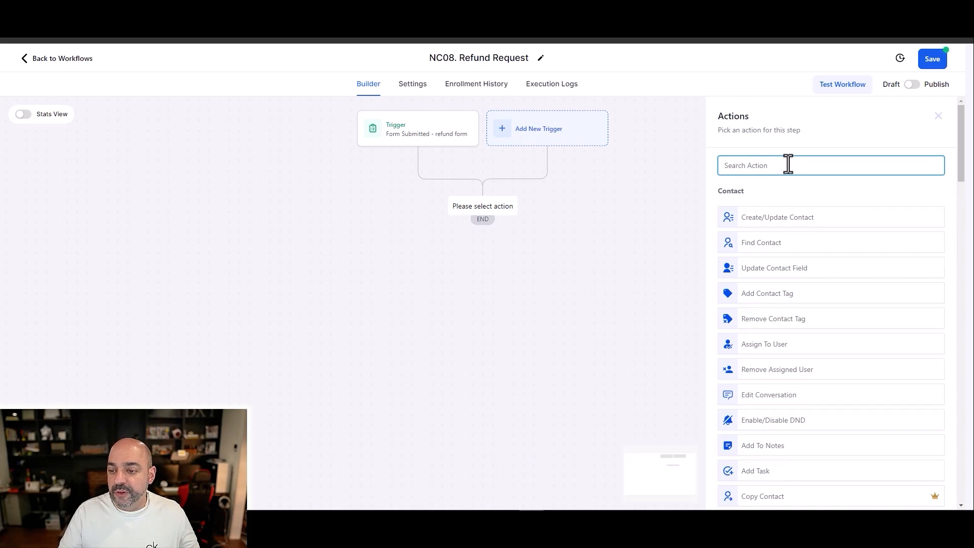
text(opp)
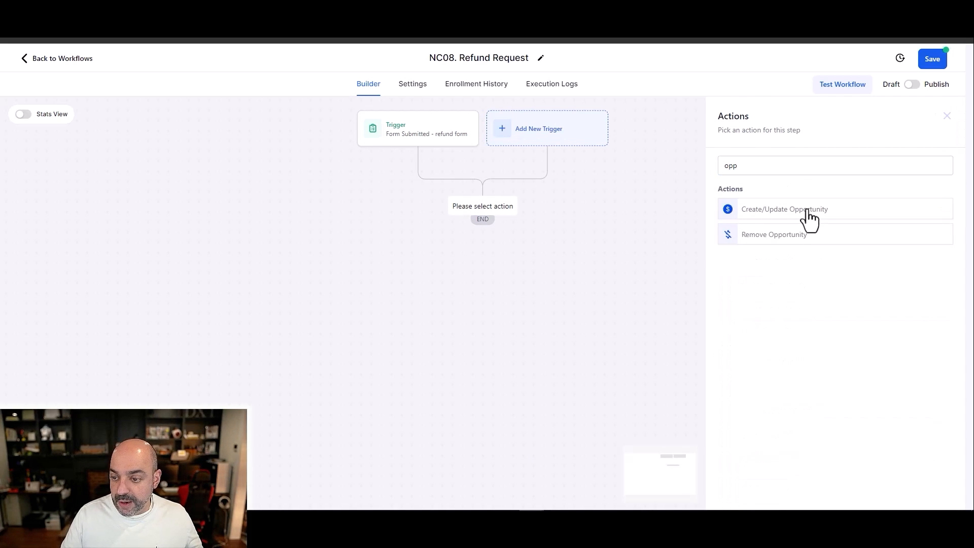
click(804, 216)
click(719, 234)
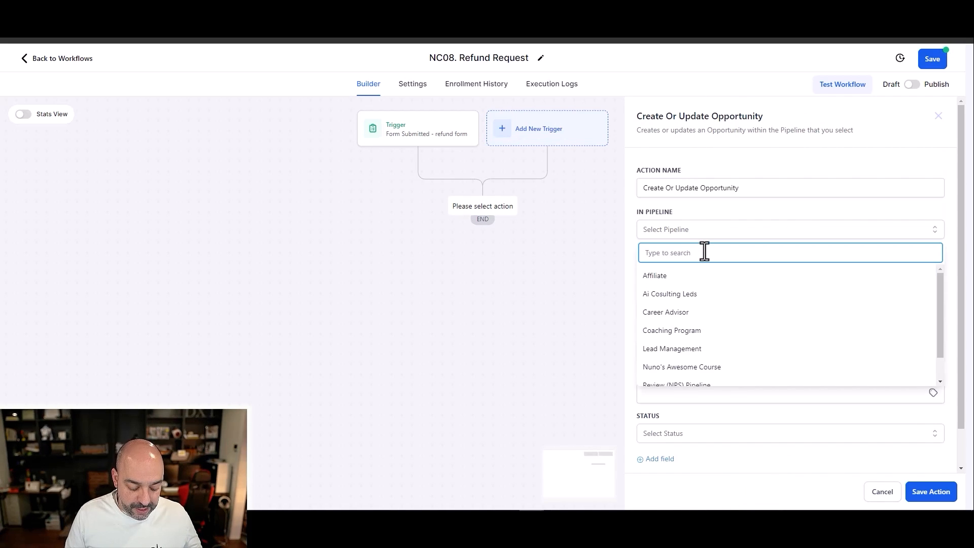
text(nun)
click(708, 277)
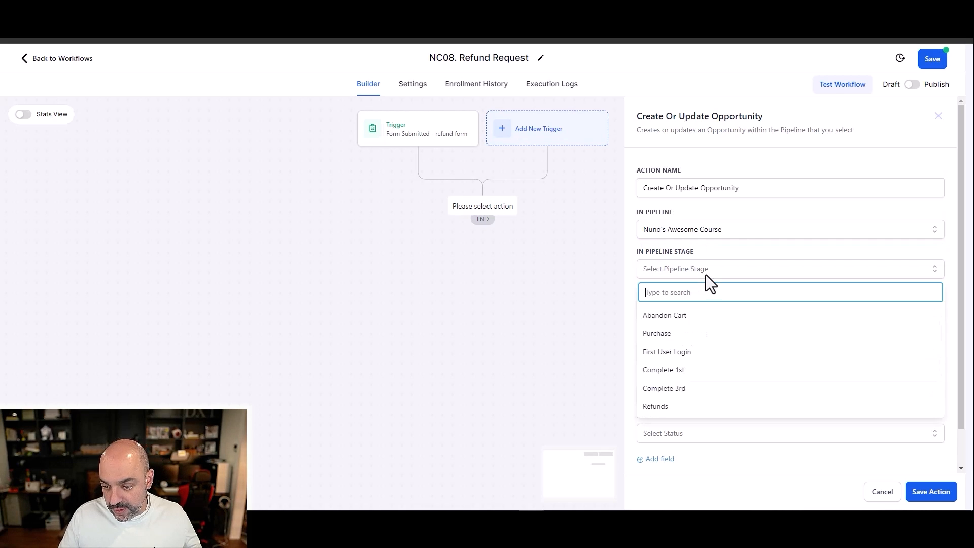
Step: Set the pipeline stage to Refunds and the opportunity name to "{{contact.name}} - {{contact.email}}", and save the action
click(686, 405)
click(696, 310)
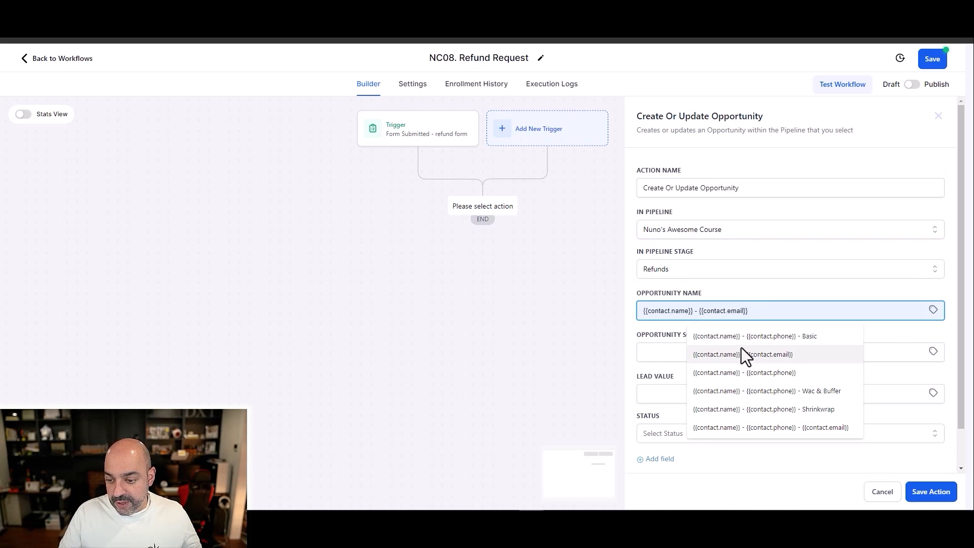
click(751, 354)
click(931, 491)
Step: Add a Membership Revoke Offer action for the Awesome Course 2 offer below the opportunity action and save it
click(482, 262)
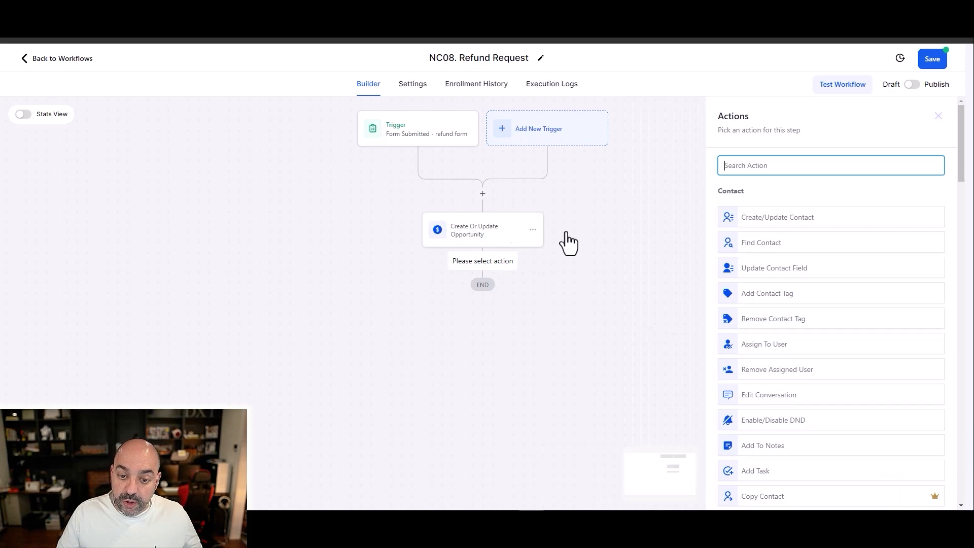
text(remove)
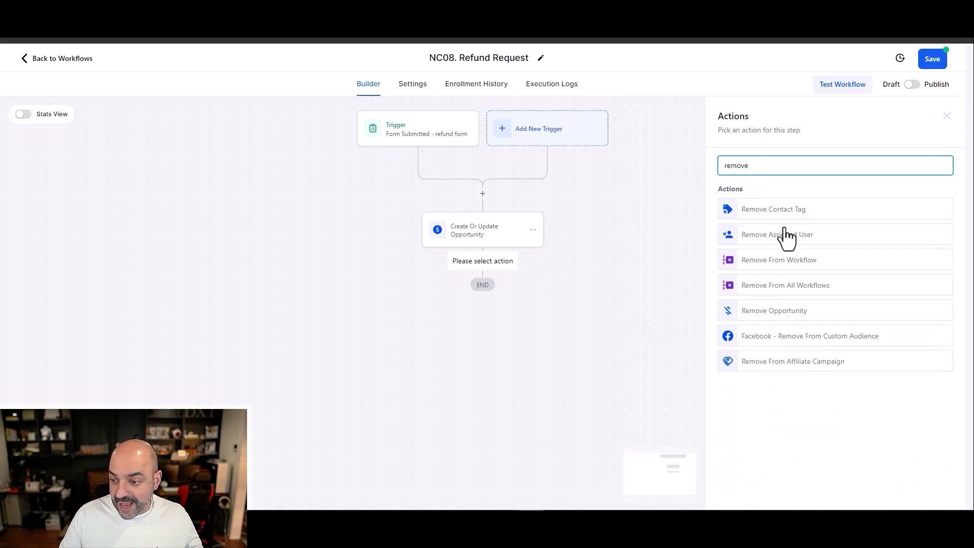
double_click(736, 165)
text(revoke)
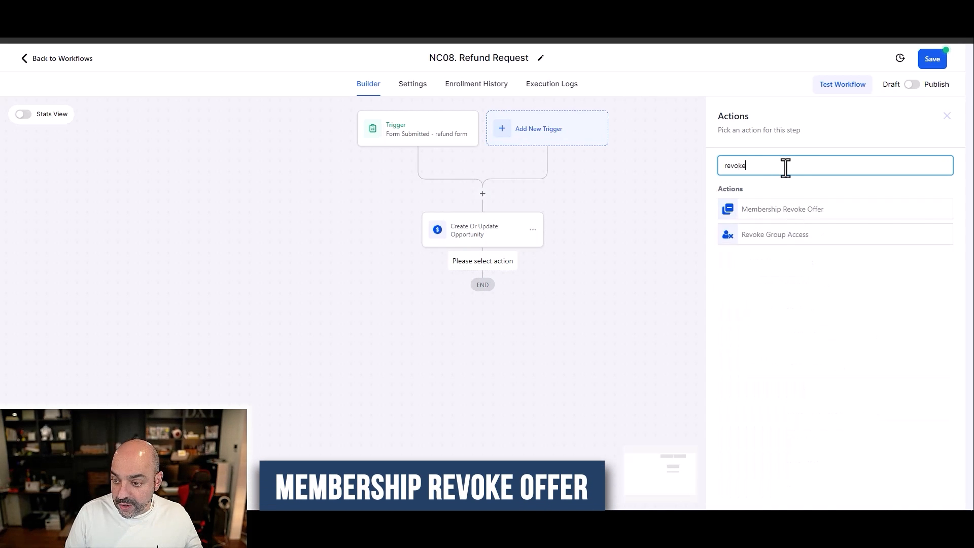
click(785, 215)
click(777, 230)
click(790, 311)
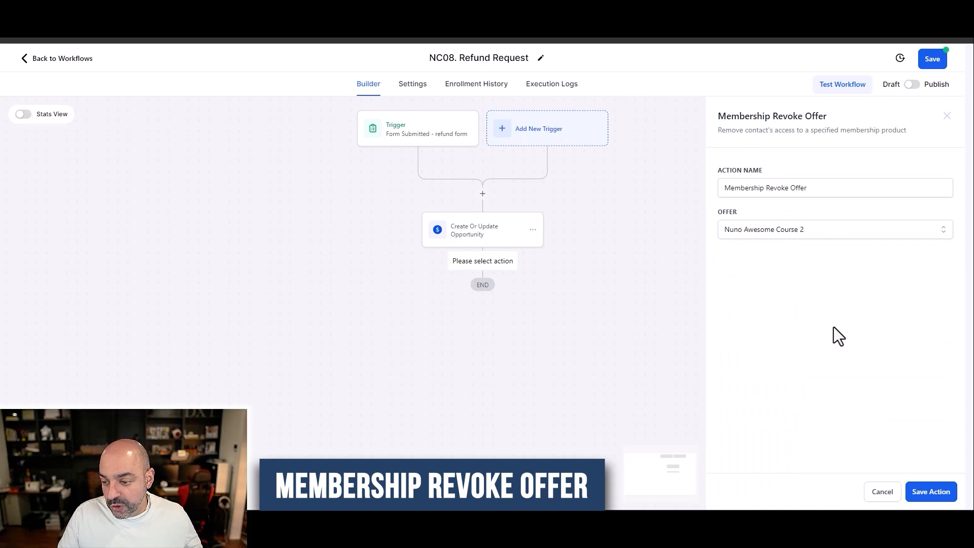
click(925, 491)
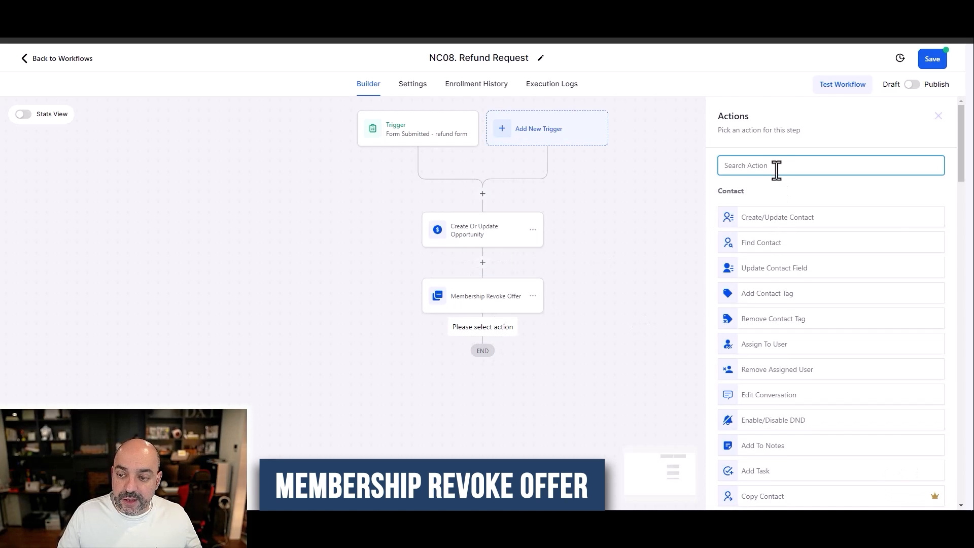
Step: Add an Internal Notification action of type Email after the Membership Revoke Offer step
text(seend)
click(759, 230)
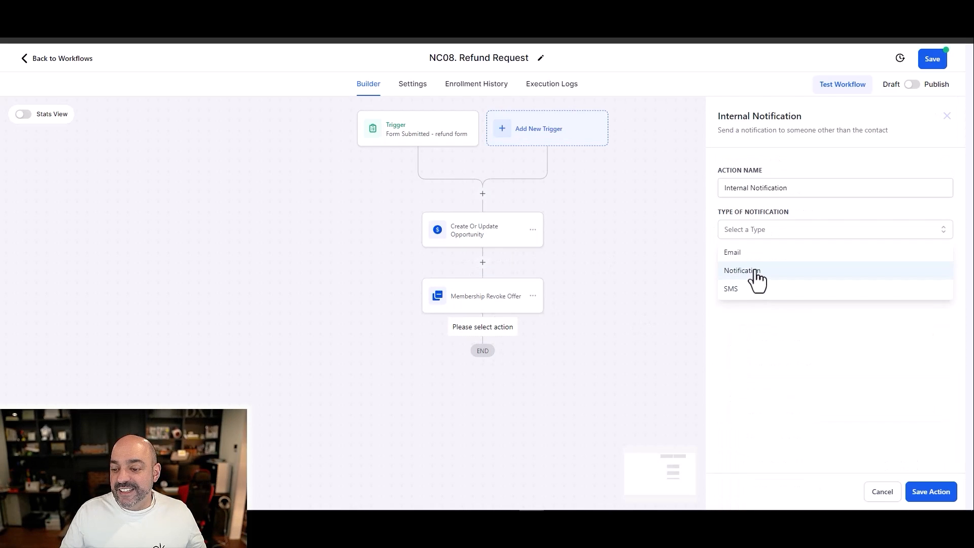
click(752, 253)
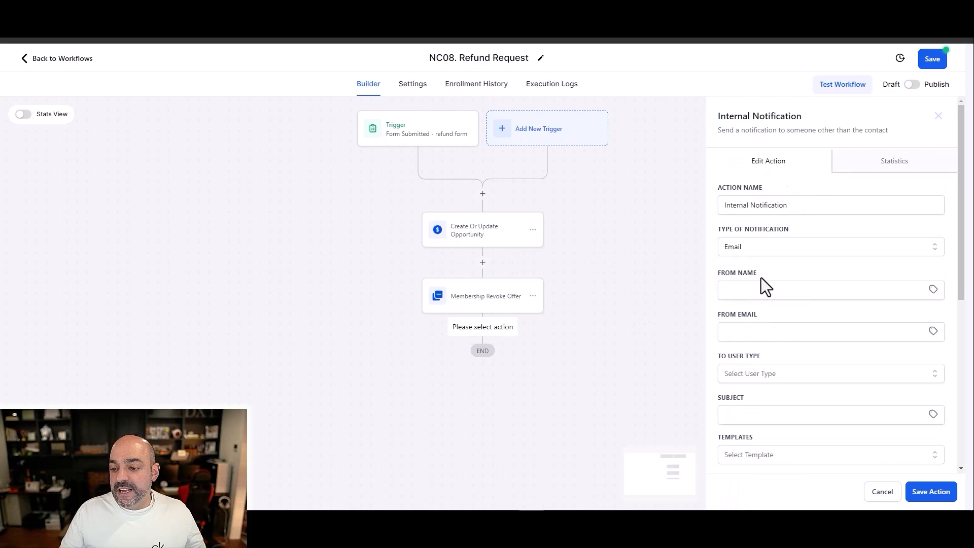
Step: Send the notification to a Particular User and select User #2 Test as the recipient
scroll(756, 274, down, 3)
click(762, 221)
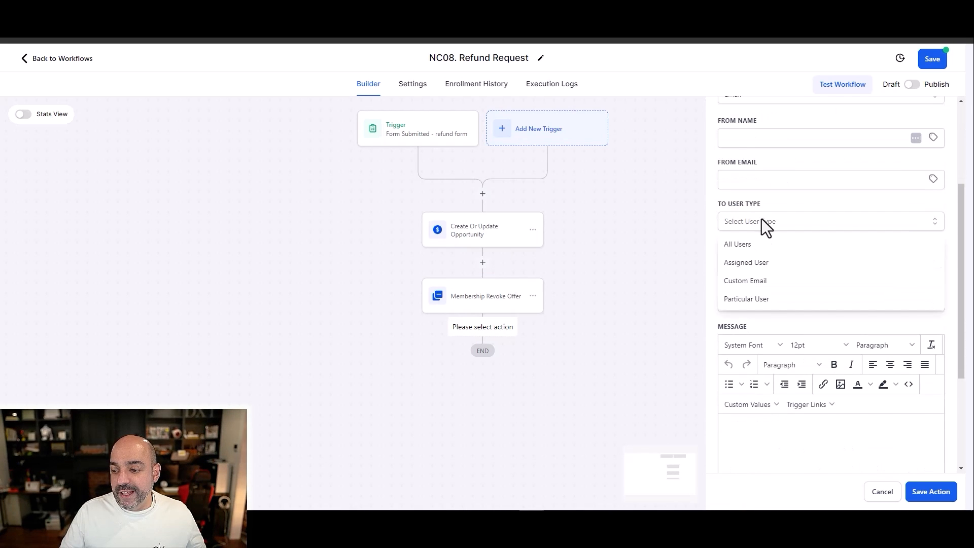
click(763, 299)
click(762, 263)
click(754, 349)
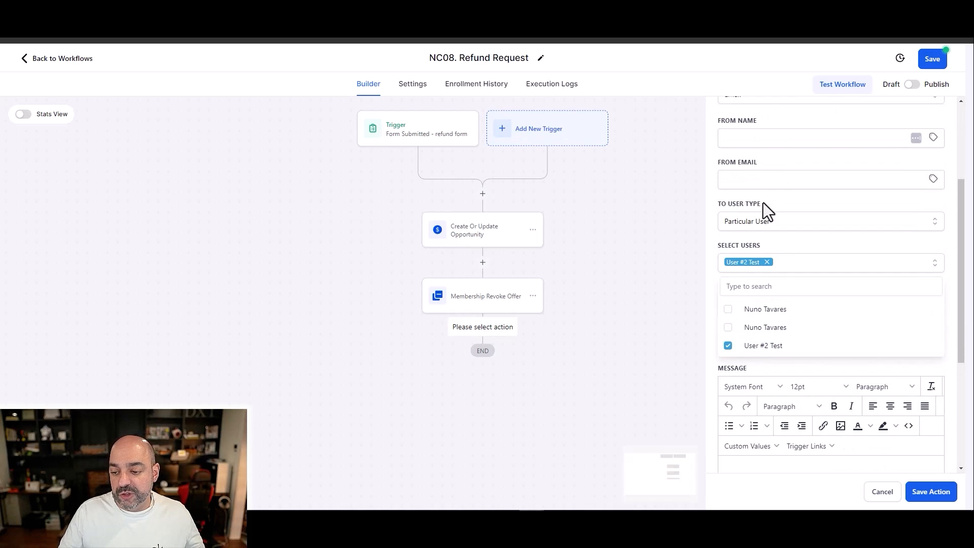
Step: Set the internal notification's subject to "refund {{contact.first_name}}", inserting the contact's first name as a custom value
scroll(761, 243, up, 3)
click(770, 271)
scroll(769, 284, down, 5)
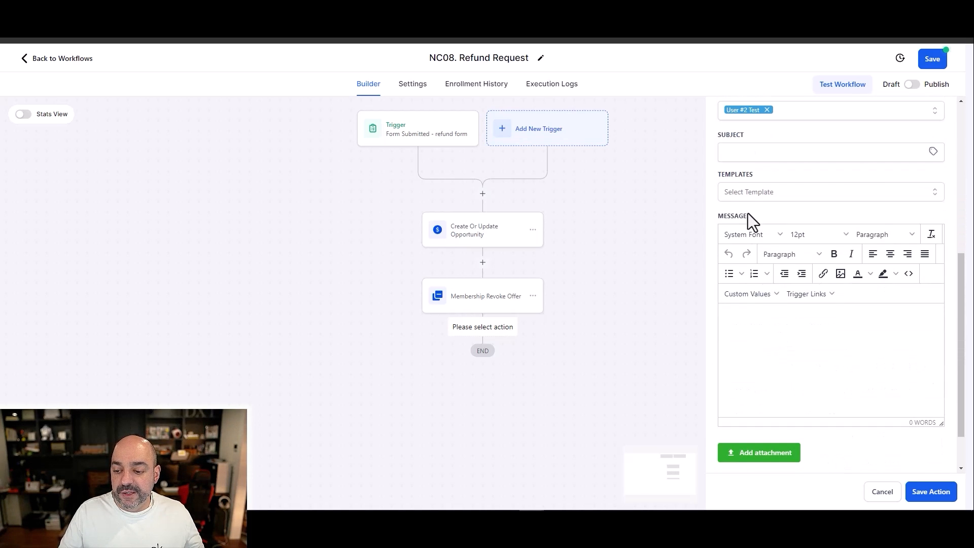
click(761, 148)
text(refund)
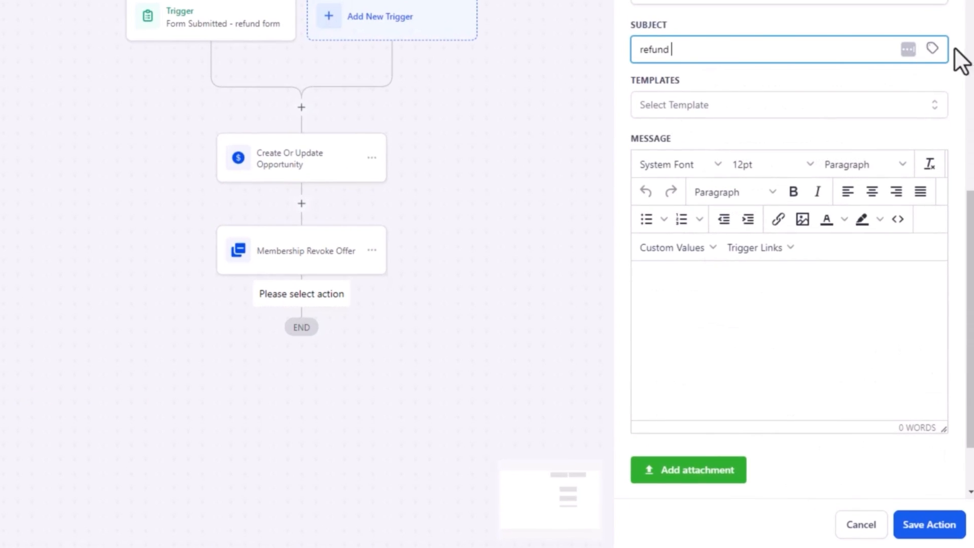
click(933, 142)
click(918, 181)
click(916, 124)
Step: Copy the subject text "refund {{contact.first_name}}" into the notification's message, and save both the action and the workflow
click(718, 285)
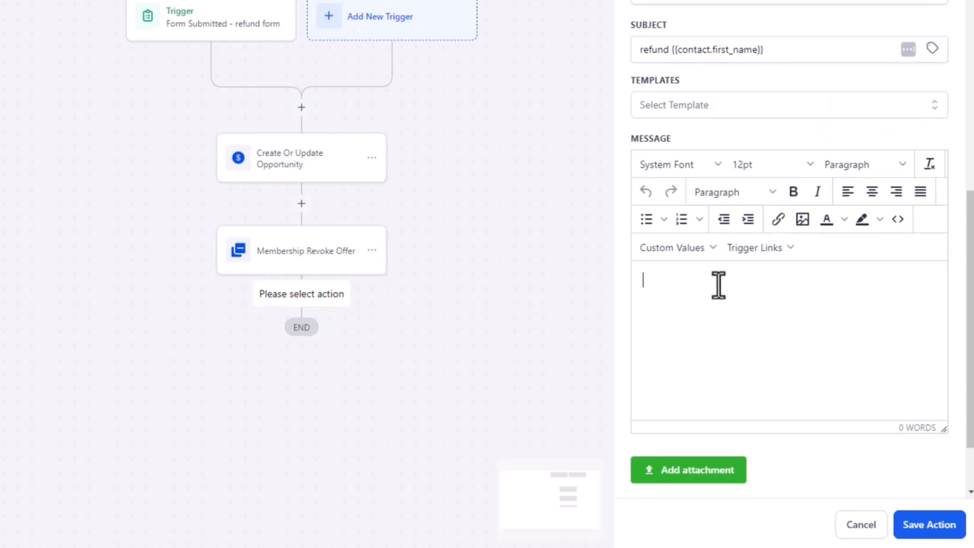
triple_click(781, 58)
key(ctrl+c)
click(696, 276)
key(ctrl+v)
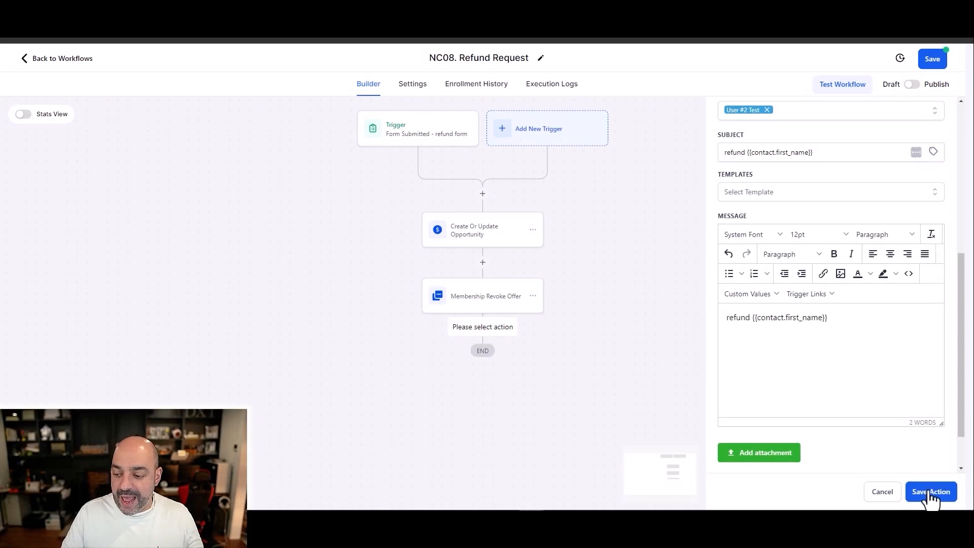
click(928, 524)
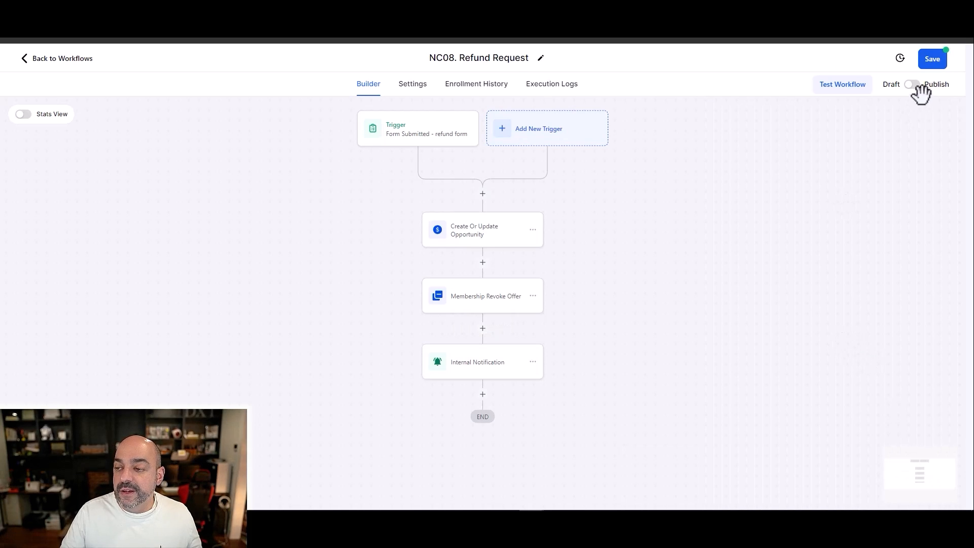
click(931, 59)
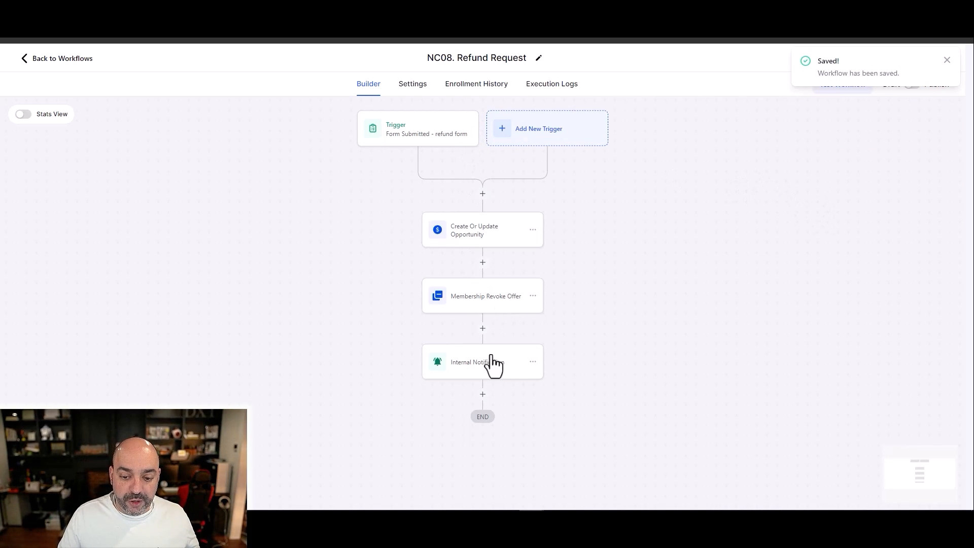
Step: Add a Remove Contact Tag action after the Internal Notification step and select the customer tag for removal
click(483, 395)
text(remove)
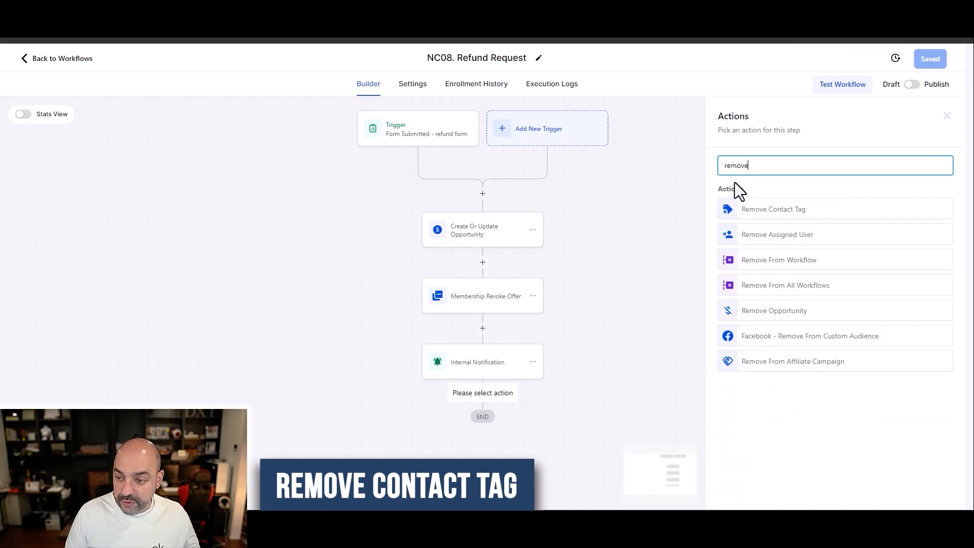
click(756, 207)
click(753, 227)
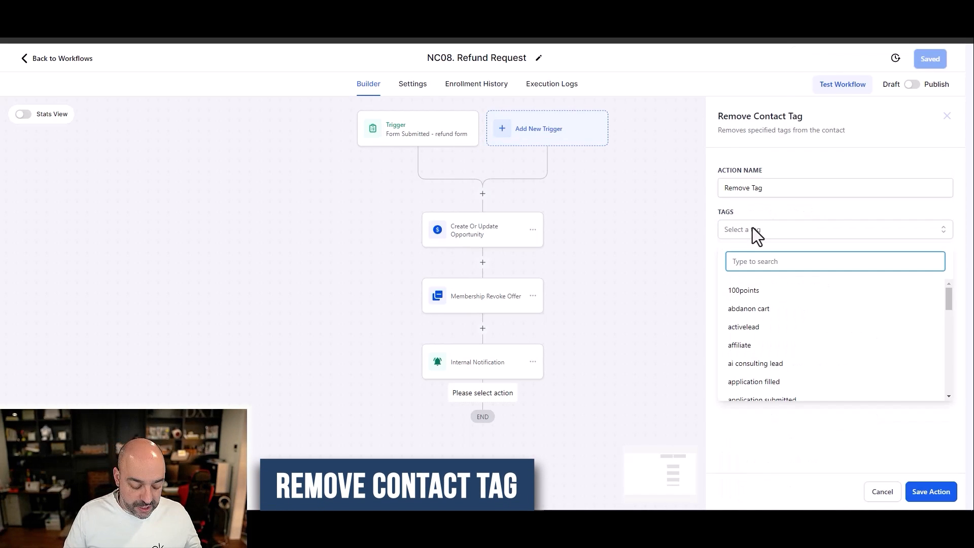
text(custom)
click(741, 291)
drag(757, 268, 706, 270)
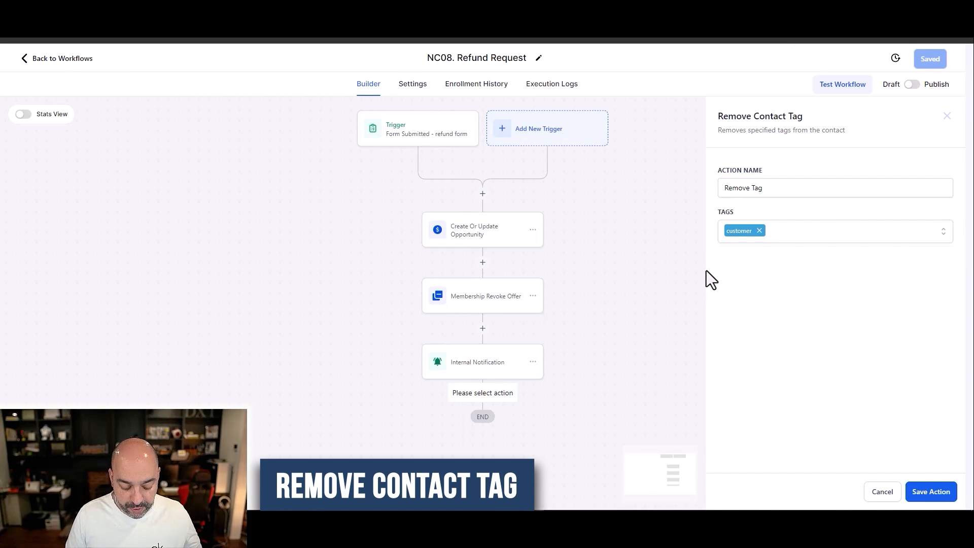
Step: Add the "purchase :: course name" tag to the Remove Tag action, and save both the action and the workflow
click(803, 231)
text(purc)
click(800, 348)
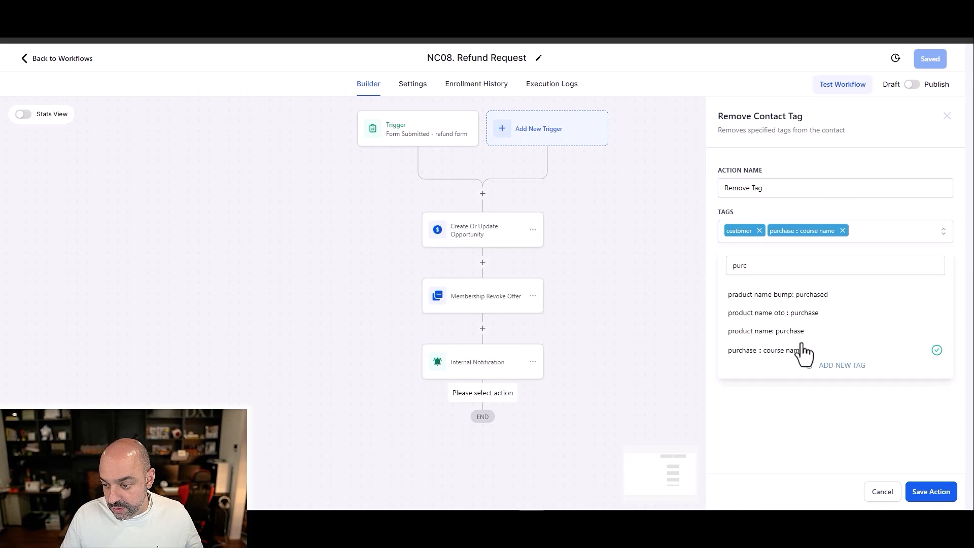
click(852, 203)
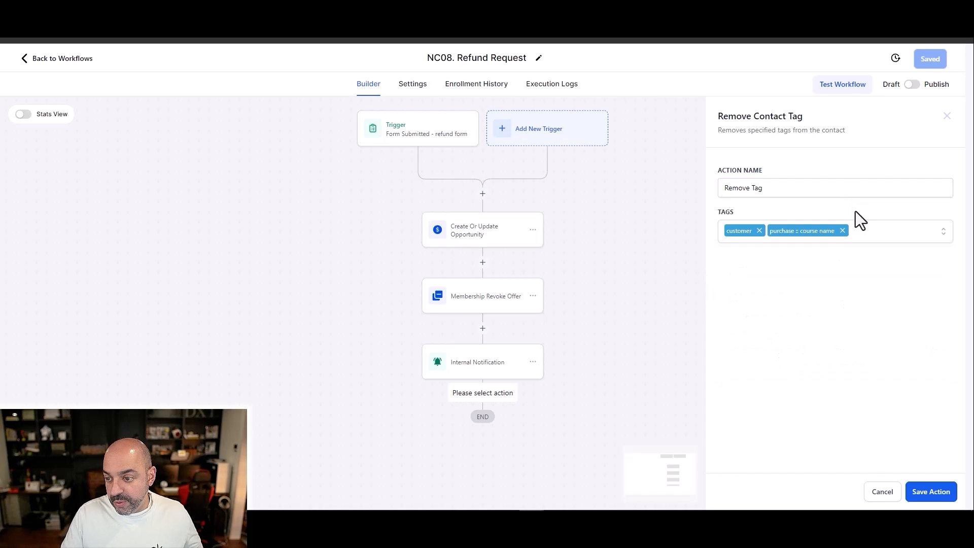
click(933, 494)
scroll(528, 374, down, 3)
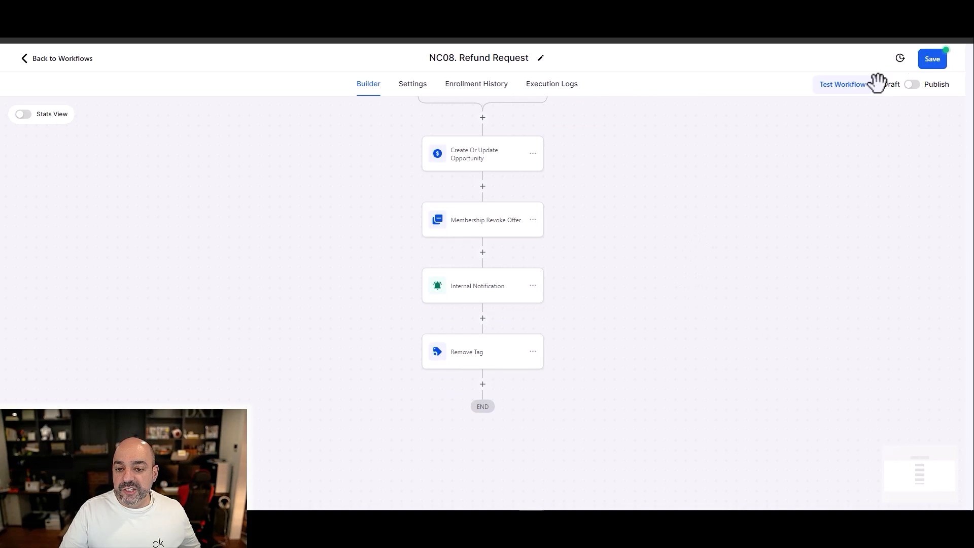
click(931, 64)
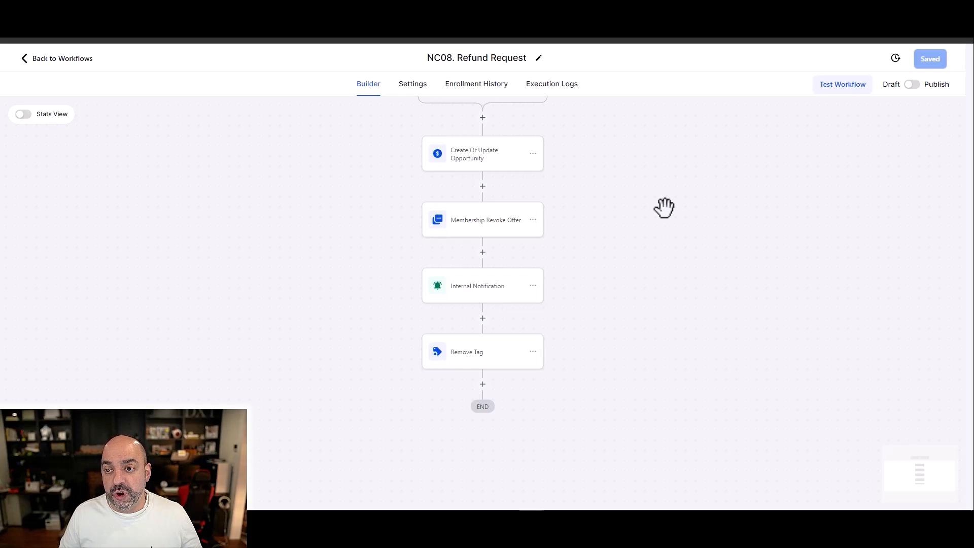
Step: Leave the workflow builder and open the App Settings in the Memberships course settings
click(60, 58)
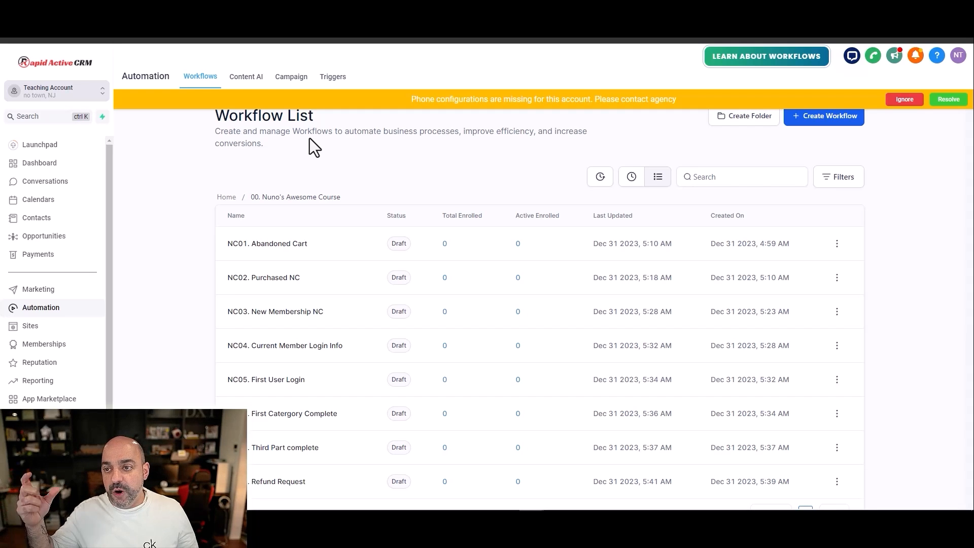
click(96, 343)
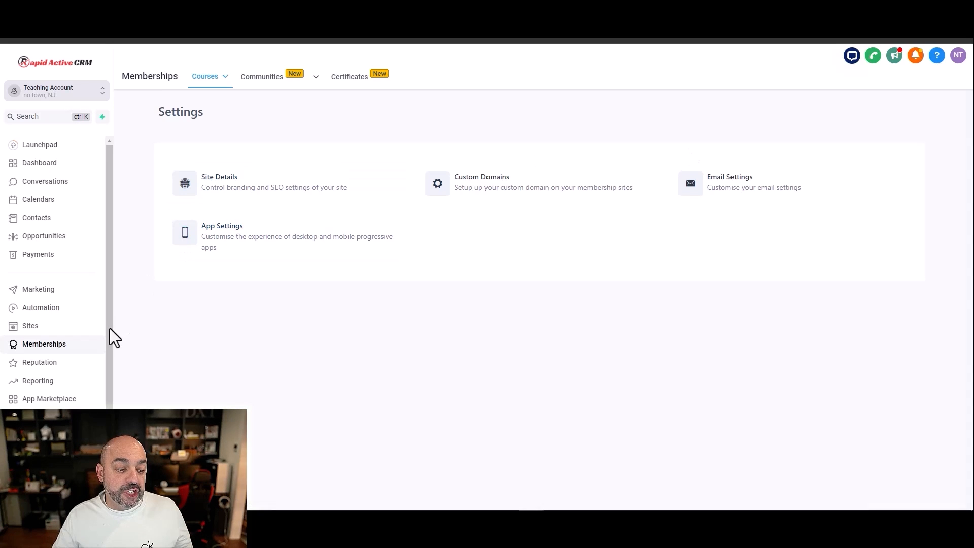
mouse_move(209, 84)
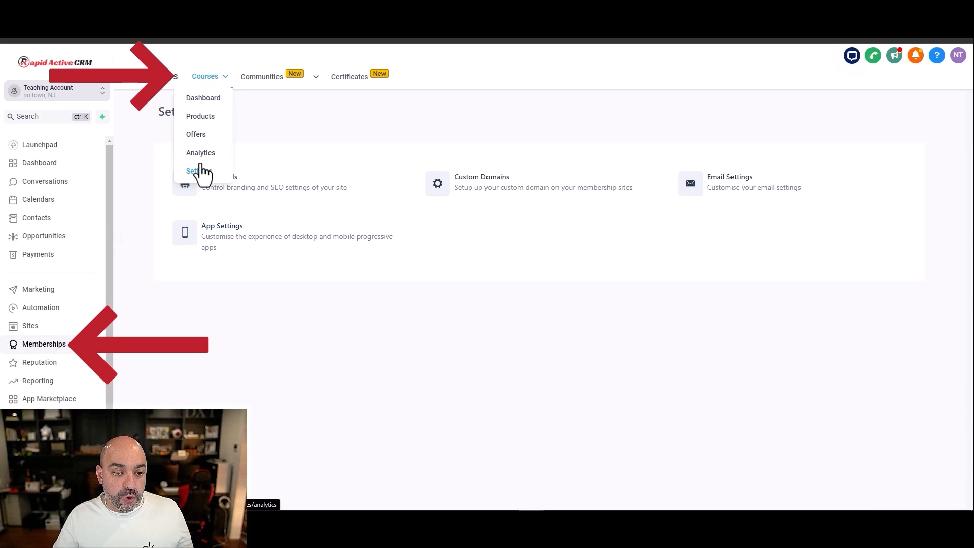
click(205, 229)
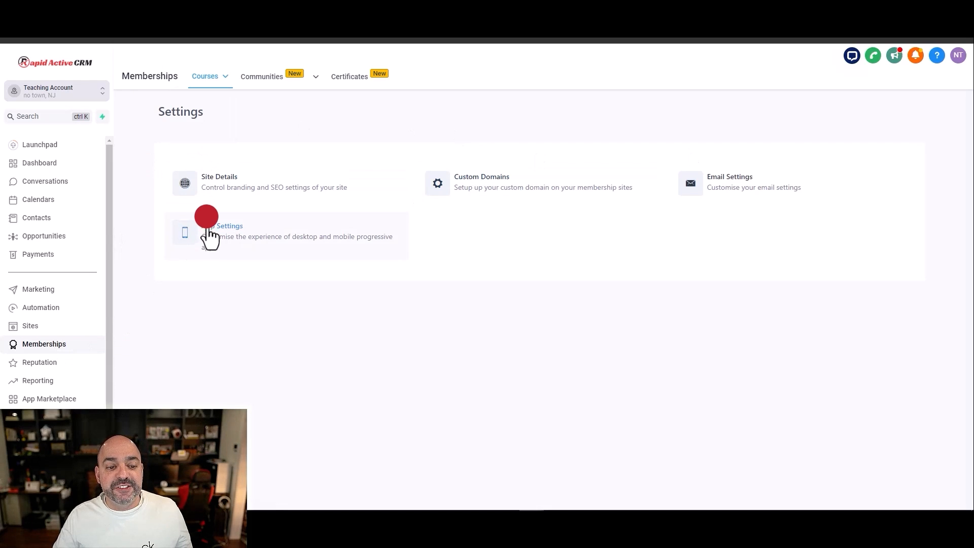
Step: Set the app's name to "Nuno's Courses" and its short name to "NC" in the App Details
click(562, 196)
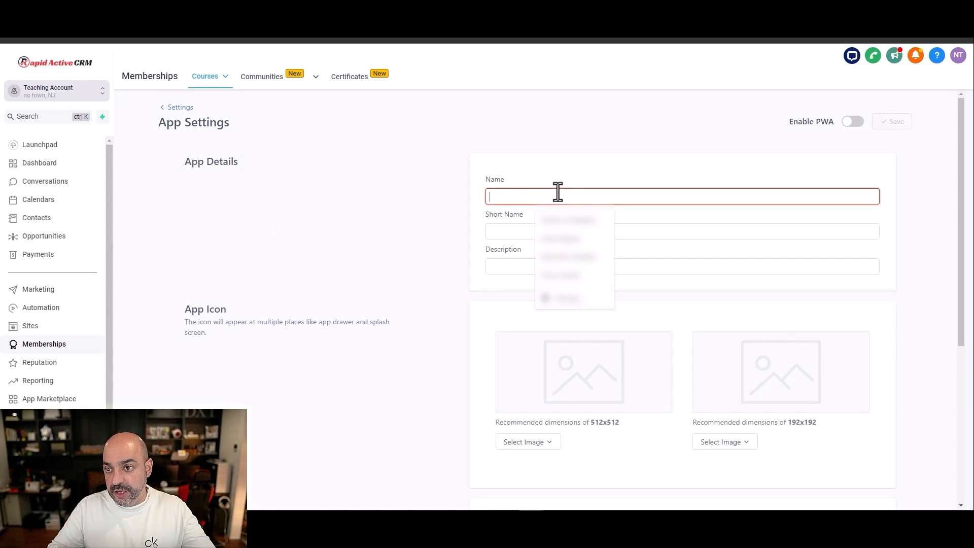
text(Nuno's Courses)
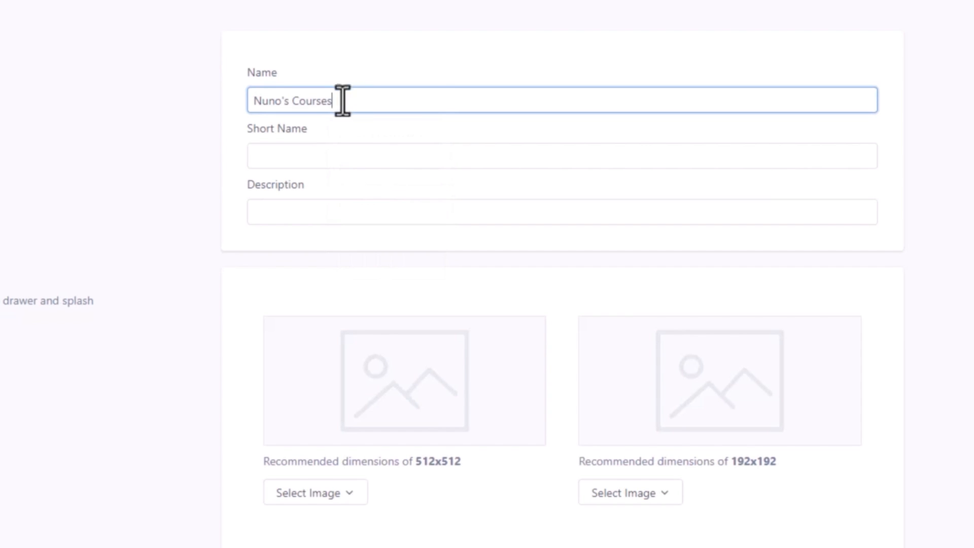
click(362, 150)
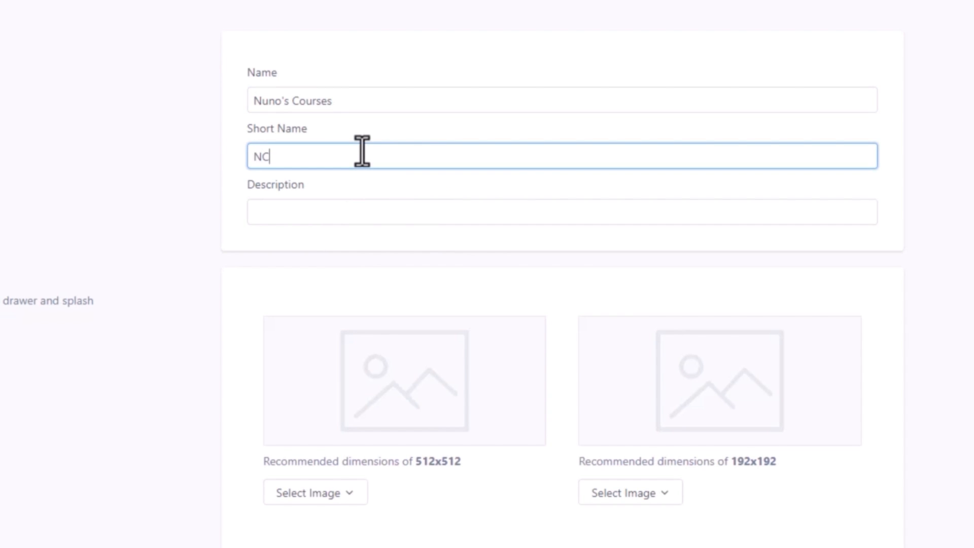
click(348, 221)
scroll(379, 265, down, 3)
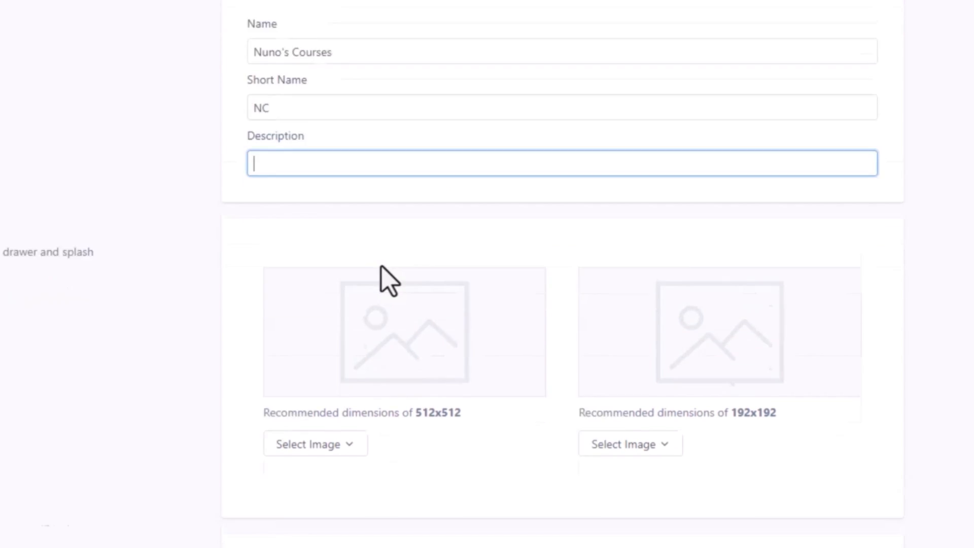
Step: Upload a logo image file as the 512x512 app icon
click(327, 249)
click(327, 283)
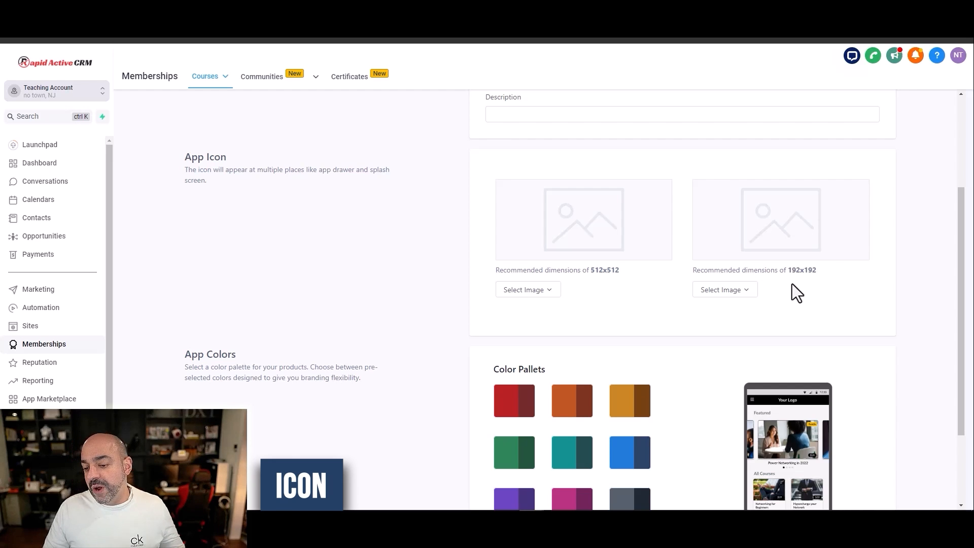
click(541, 288)
click(540, 309)
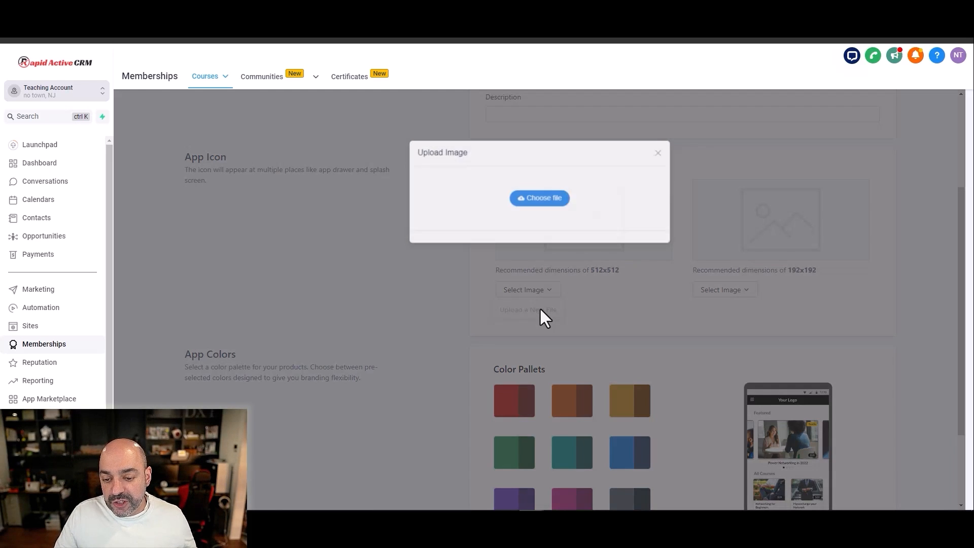
click(543, 199)
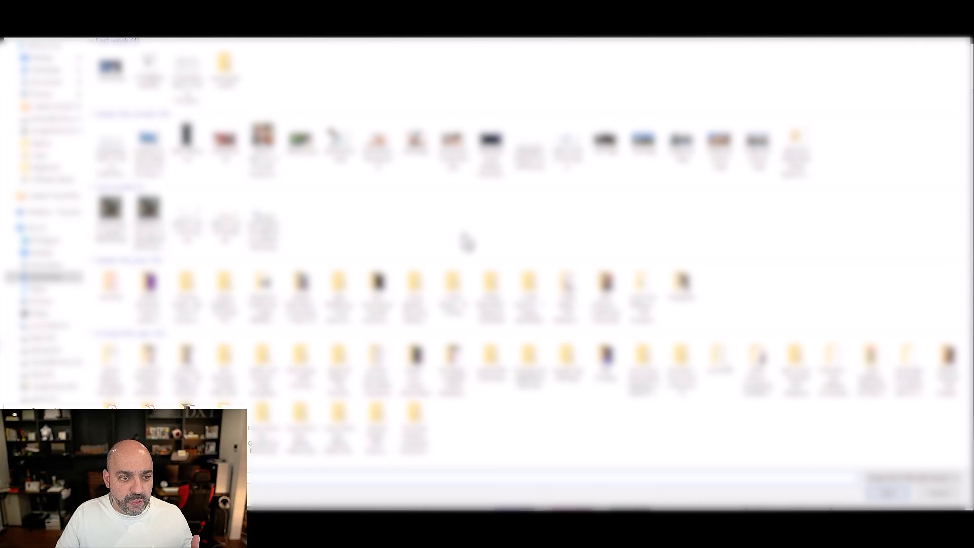
double_click(795, 147)
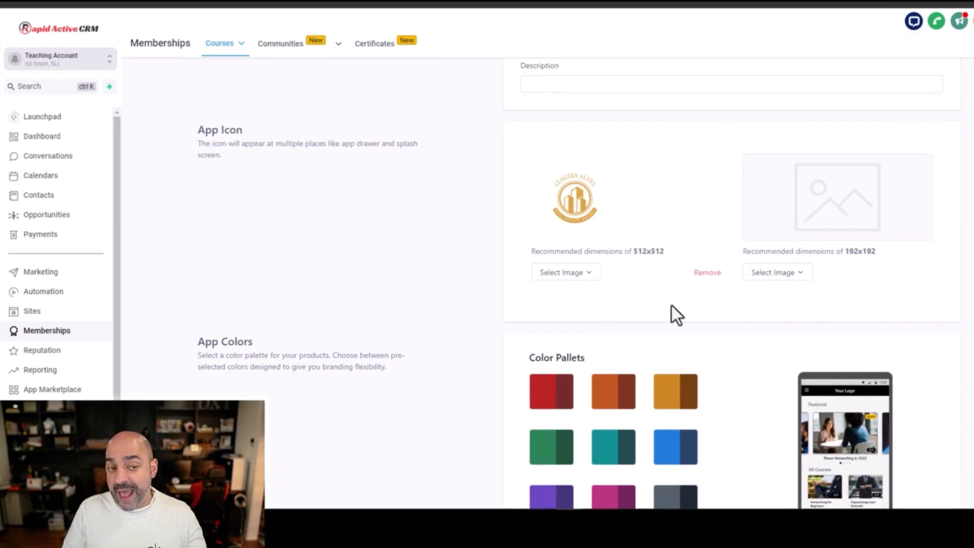
Step: Choose the red color palette for the app colors
scroll(656, 294, down, 3)
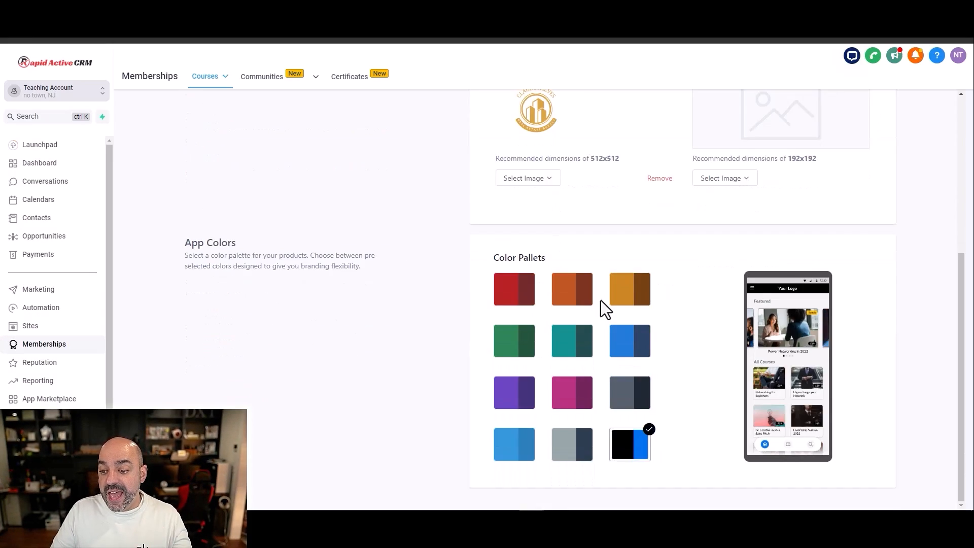
scroll(656, 285, up, 4)
scroll(605, 308, down, 4)
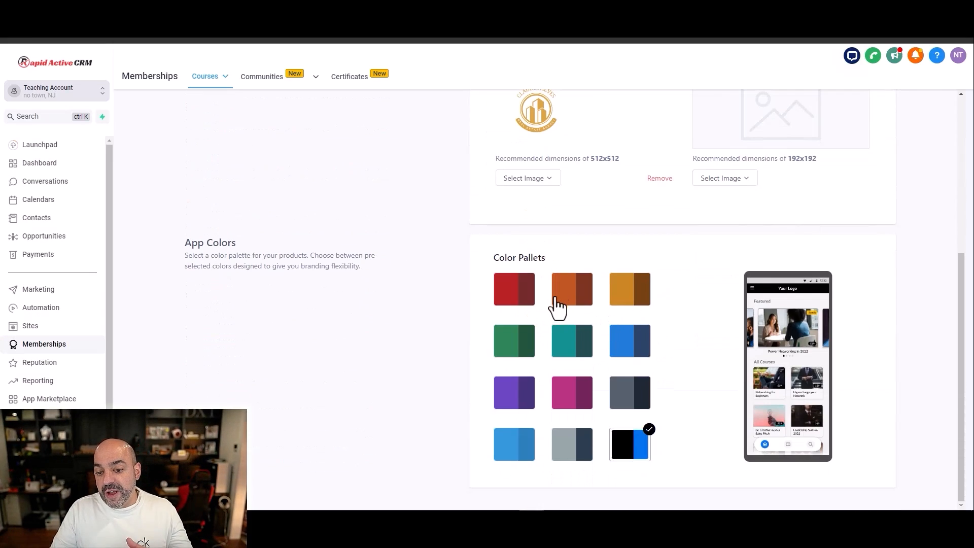
click(530, 300)
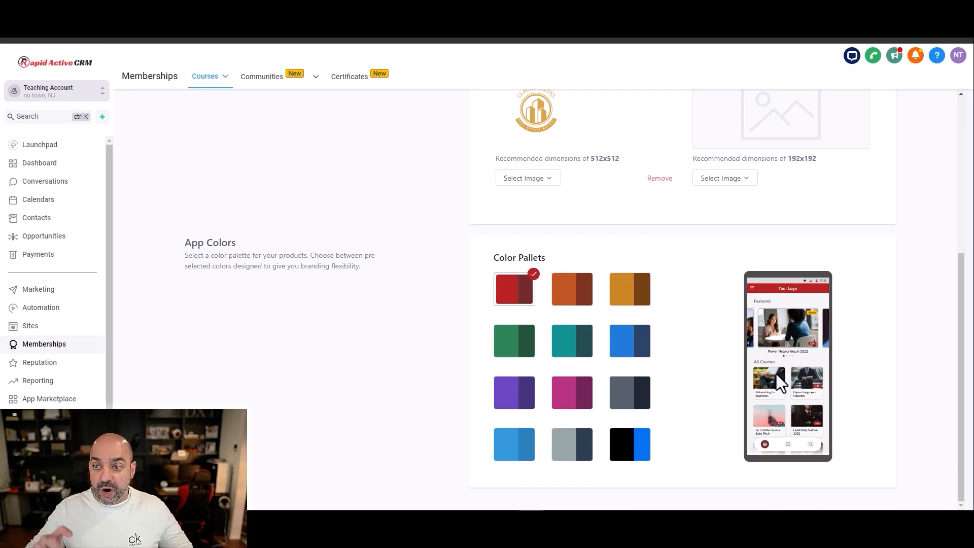
Step: Enable the PWA option in the App Settings
scroll(785, 392, up, 5)
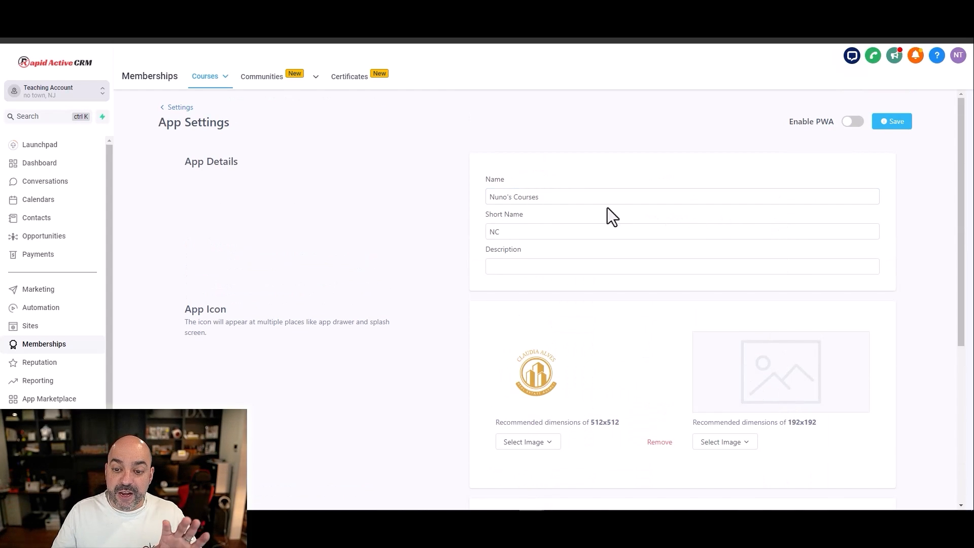
scroll(576, 274, down, 4)
scroll(578, 269, up, 4)
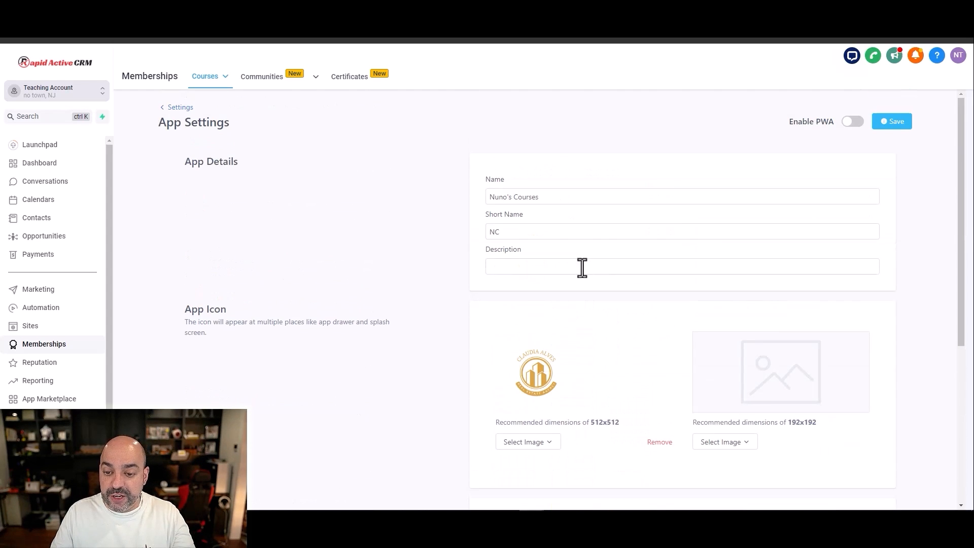
click(853, 124)
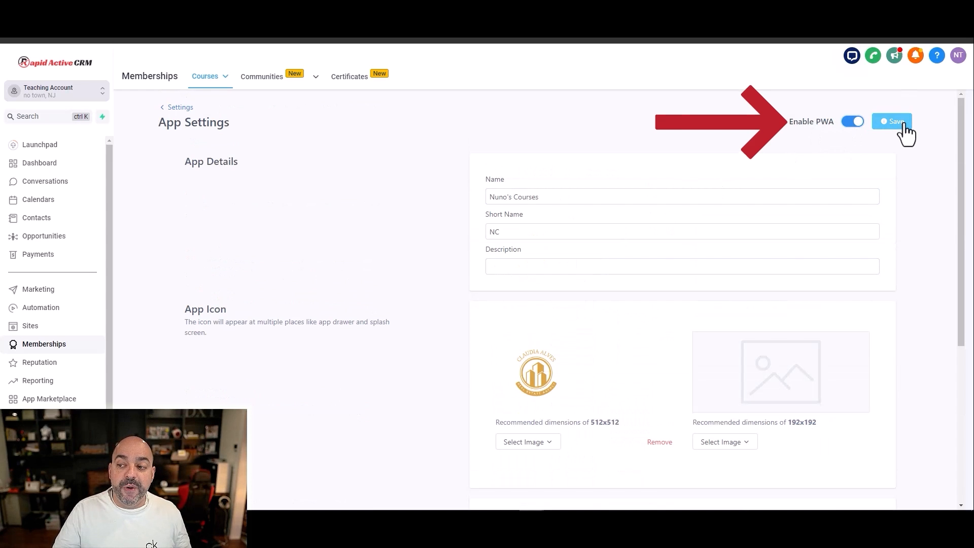